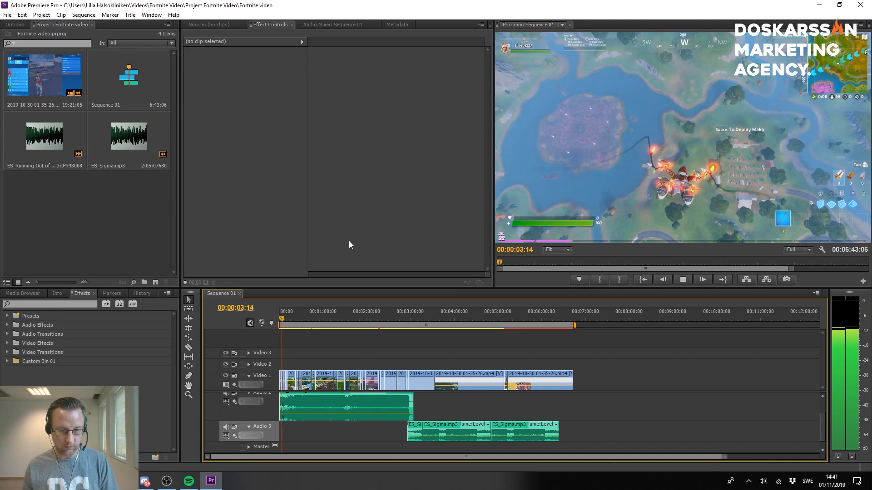
# Unmute Desktop Audio in OBS Studio and switch back to Premiere Pro.
pyautogui.hotkey('alt', 'Tab')
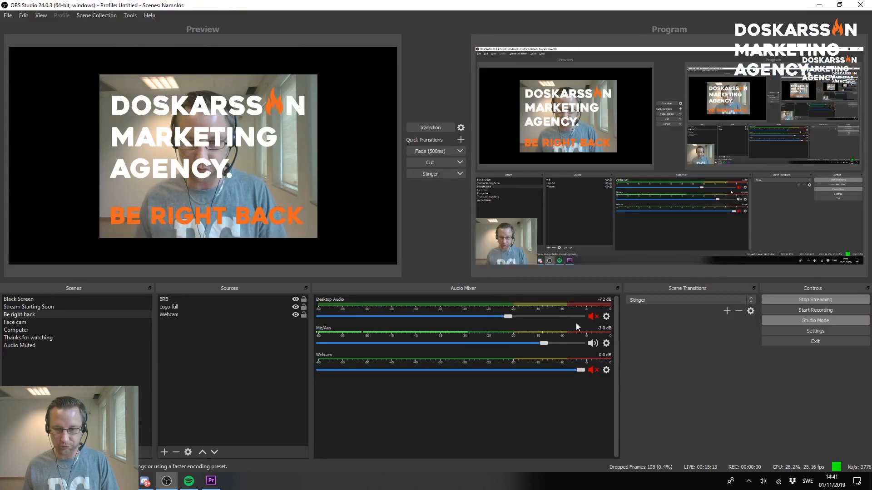
pyautogui.click(593, 316)
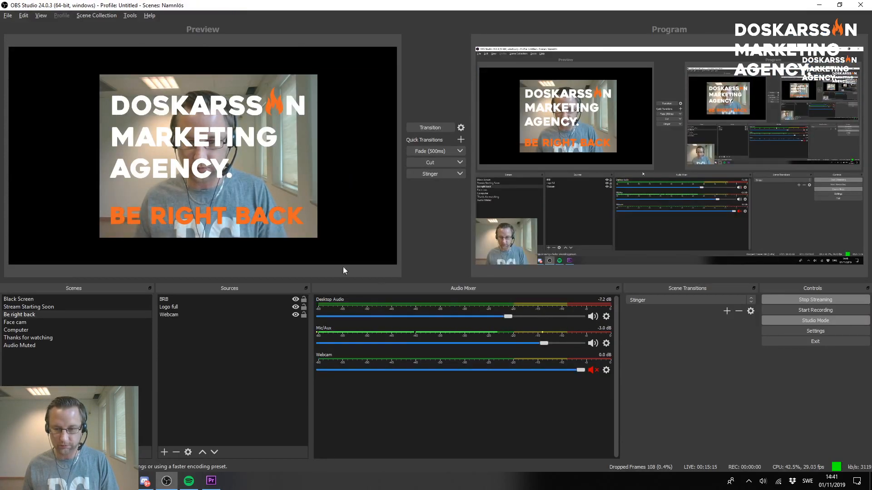
pyautogui.hotkey('alt', 'Tab')
# Play the sequence from its beginning to about 00:05:39 to review the edit, then stop playback.
pyautogui.click(406, 362)
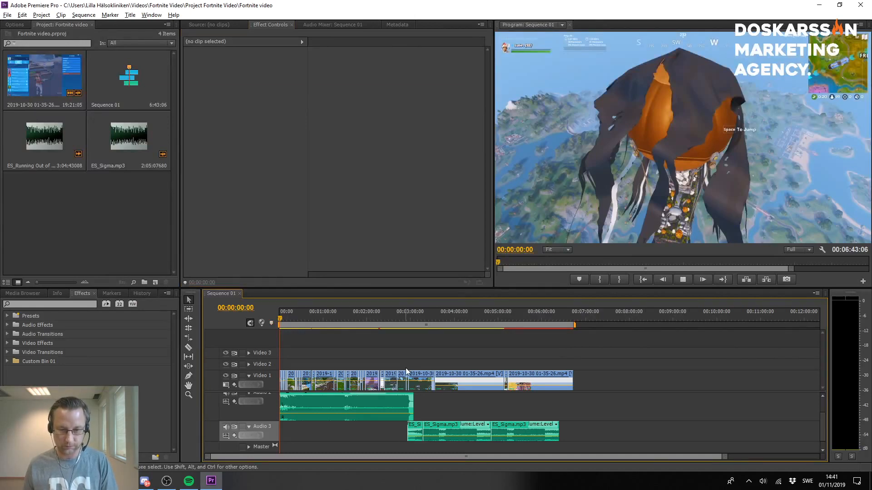
pyautogui.press('space')
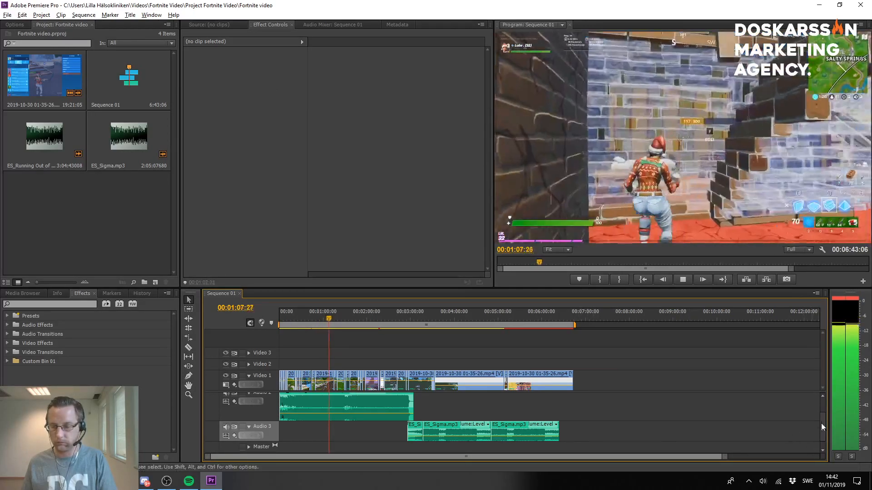
pyautogui.moveTo(821, 423); pyautogui.dragTo(821, 407)
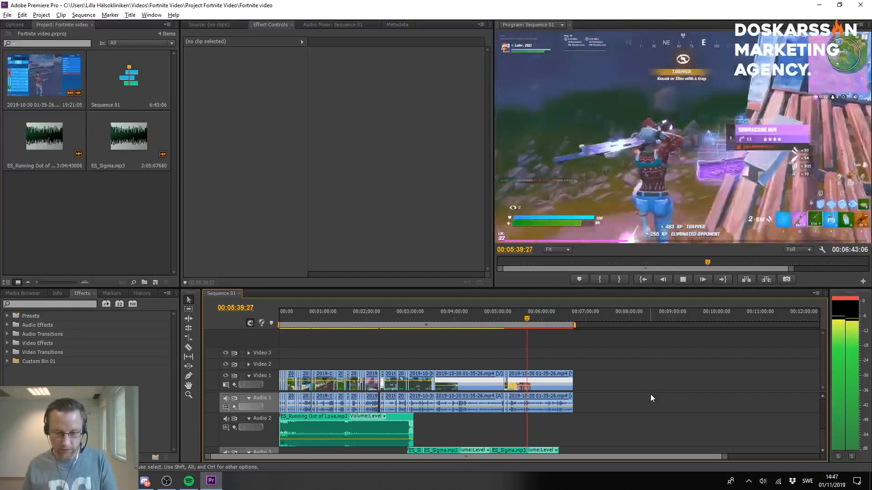
pyautogui.press('space')
pyautogui.click(410, 193)
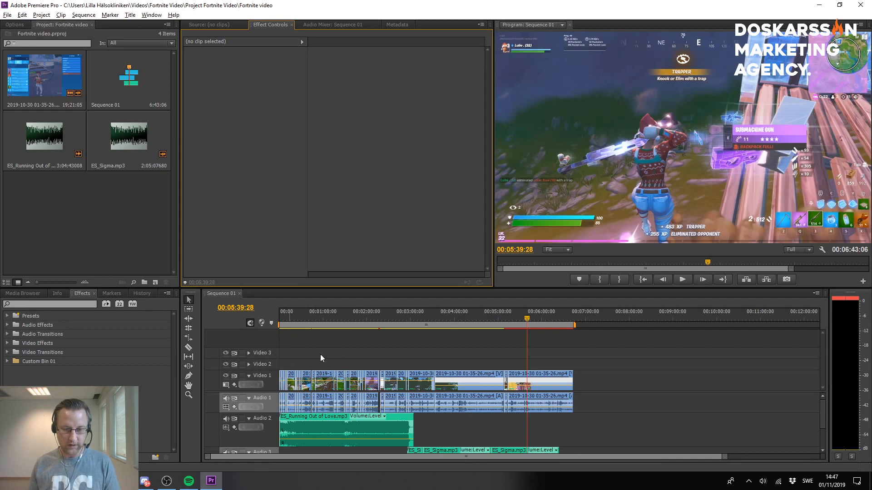
# Inspect the Time Remapping speed of the short clip around 00:05:12 and of the long clip that follows it.
pyautogui.moveTo(522, 318)
pyautogui.mouseDown()
pyautogui.moveTo(478, 316)
pyautogui.moveTo(506, 321)
pyautogui.mouseUp()
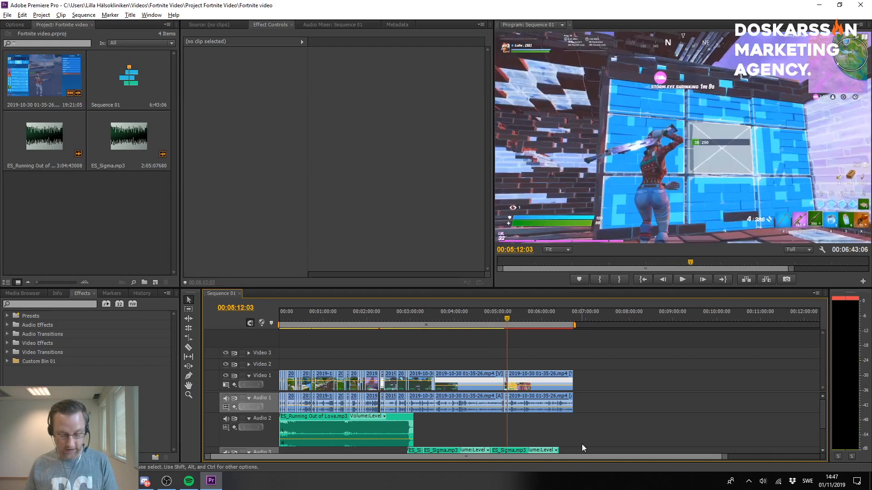
pyautogui.scroll(8, 540, 423)
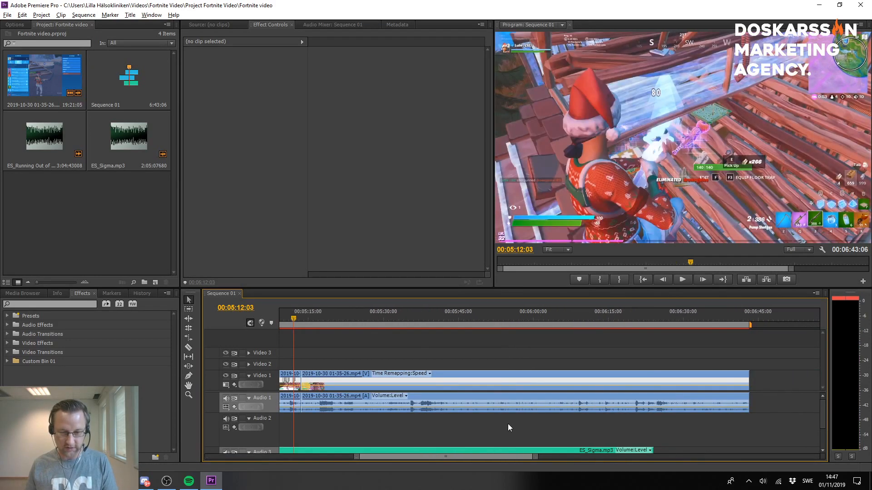
pyautogui.click(325, 374)
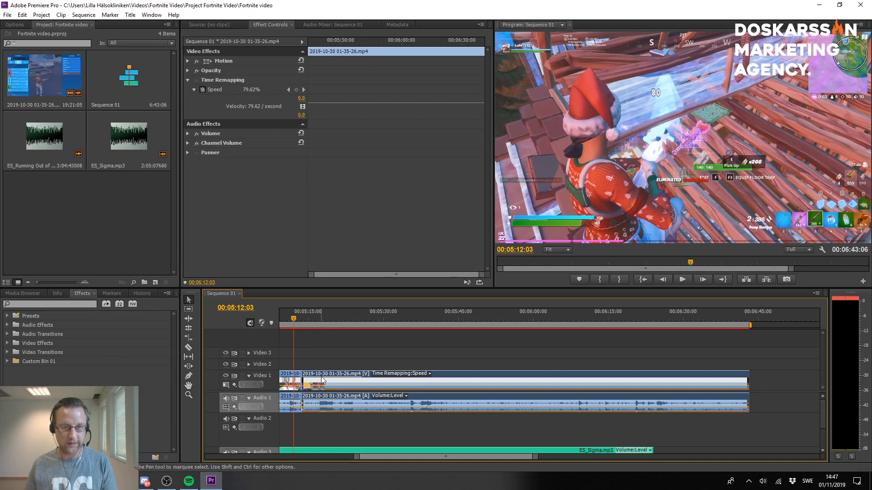
pyautogui.moveTo(399, 458); pyautogui.dragTo(374, 459)
pyautogui.click(245, 84)
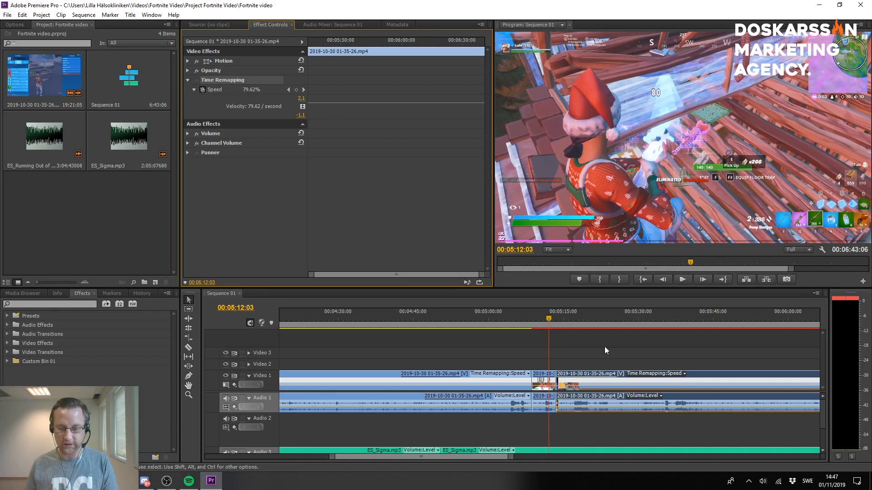
pyautogui.click(547, 378)
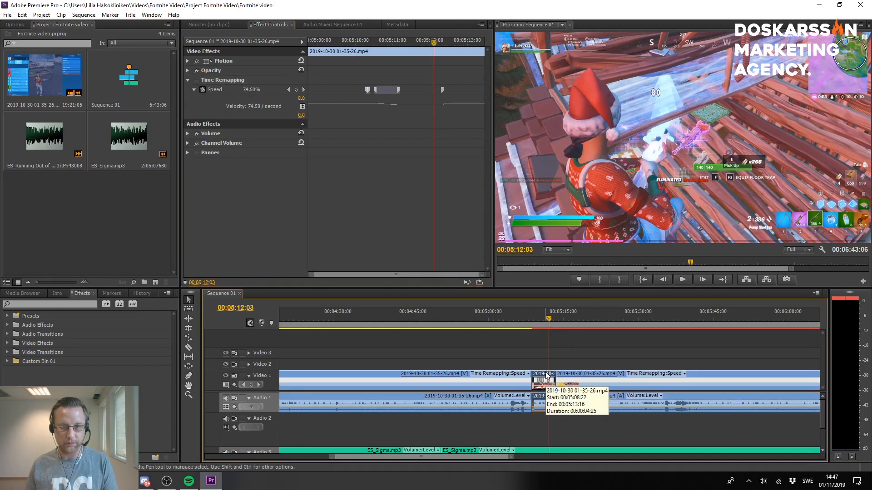
# Adjust the Time Remapping velocity of the last video clip on Video 1 to a speed of 85.91%.
pyautogui.click(585, 379)
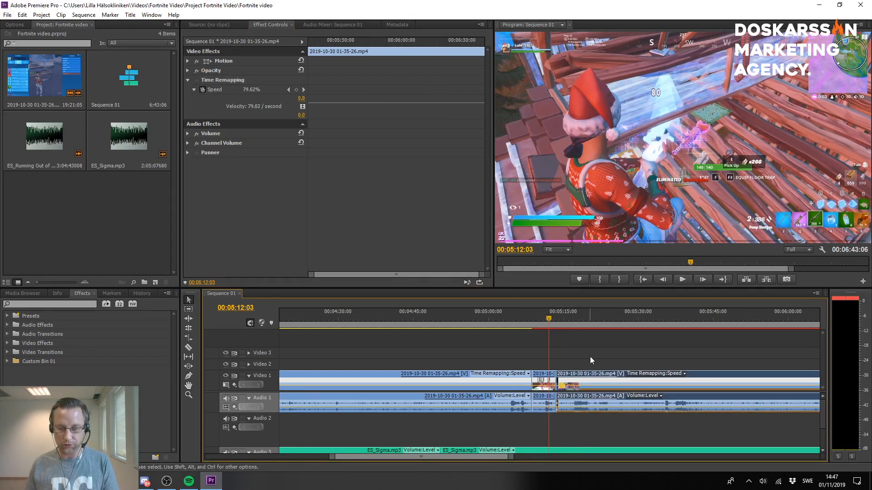
pyautogui.click(344, 104)
pyautogui.moveTo(344, 104); pyautogui.dragTo(326, 100)
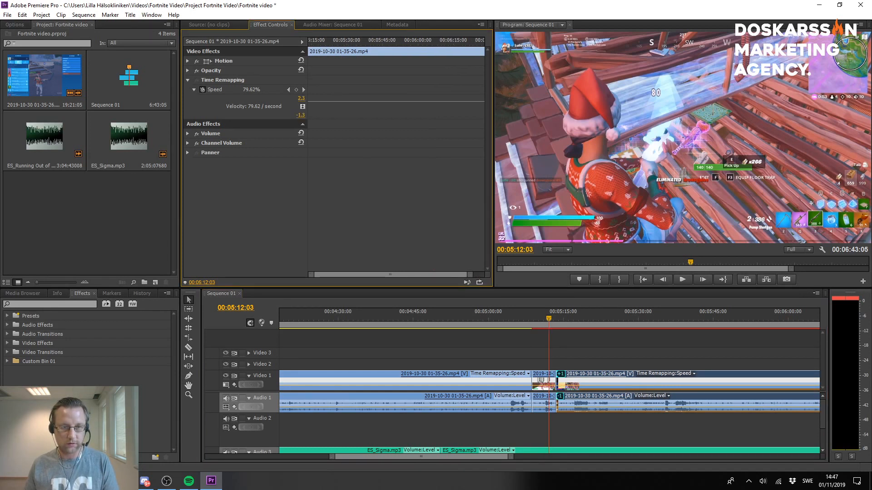
pyautogui.moveTo(589, 354); pyautogui.dragTo(607, 422)
pyautogui.click(330, 103)
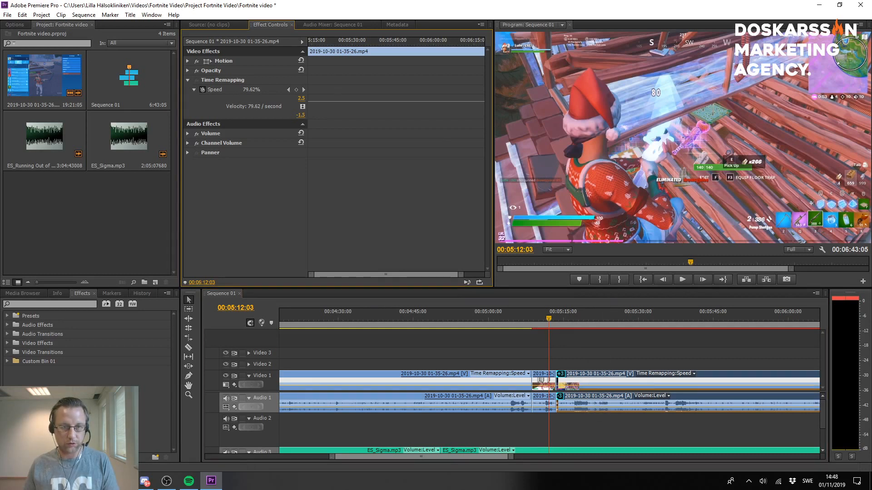
pyautogui.moveTo(329, 101); pyautogui.dragTo(330, 104)
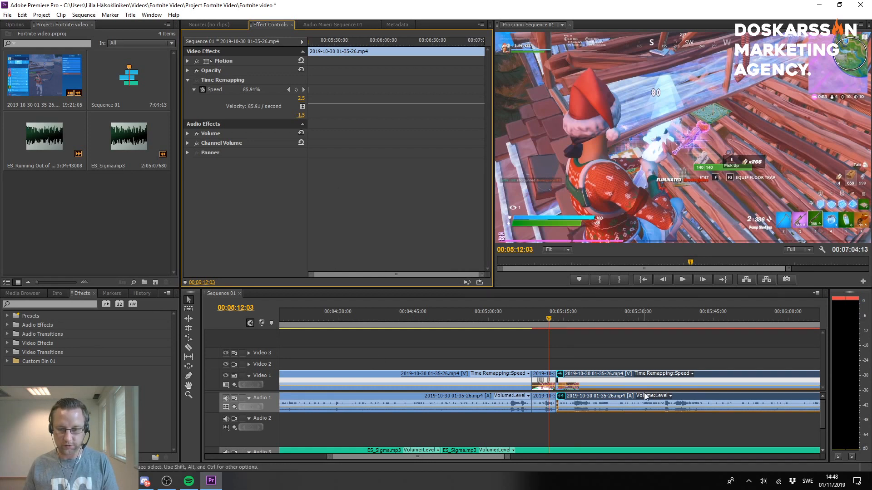
pyautogui.click(571, 340)
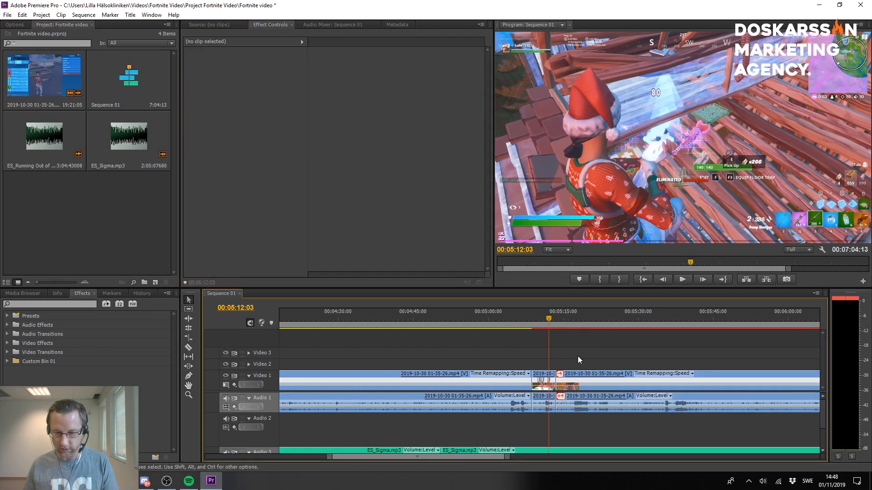
# Play back the short clip up to its cut with the last clip at about 00:05:13.
pyautogui.moveTo(538, 320); pyautogui.dragTo(530, 319)
pyautogui.press('space')
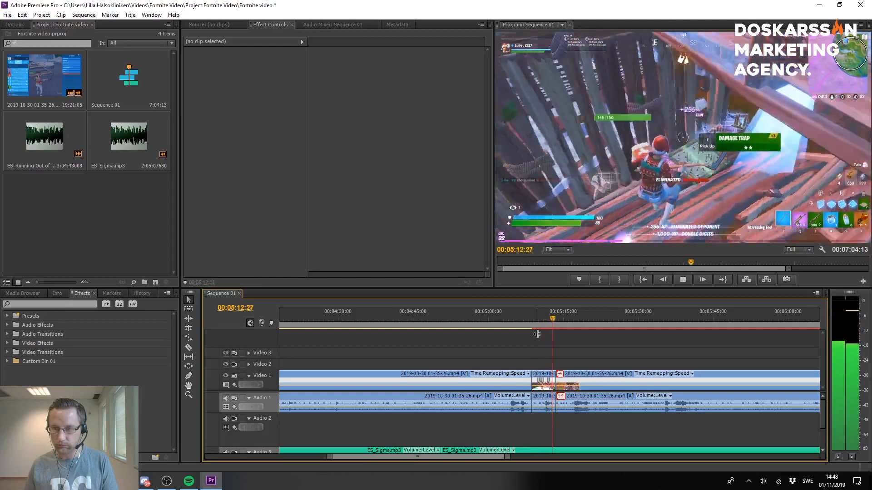
pyautogui.press('space')
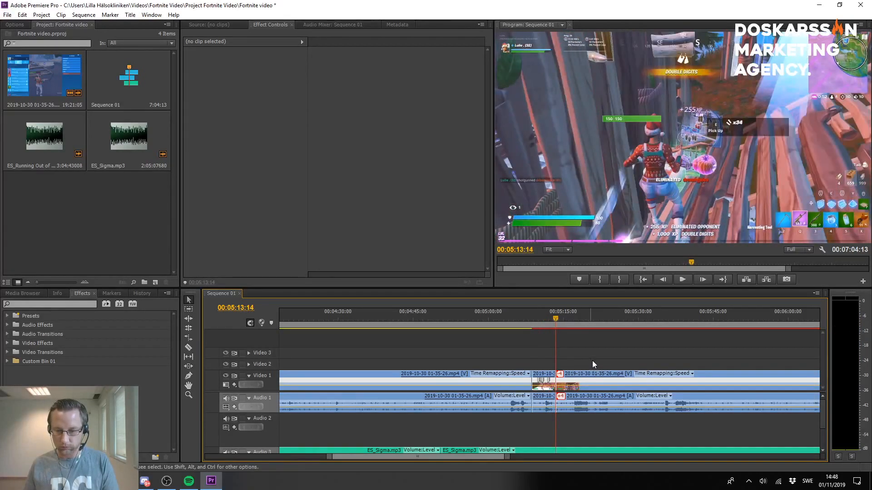
# Try moving the last clip away from the short clip to check its start, and place it back against the cut.
pyautogui.click(599, 381)
pyautogui.moveTo(612, 383); pyautogui.dragTo(640, 395)
pyautogui.click(618, 356)
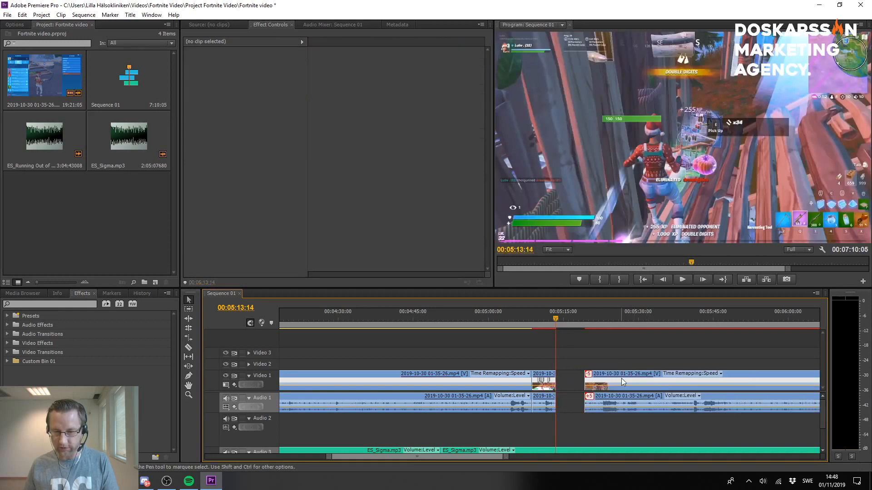
pyautogui.click(621, 378)
pyautogui.click(652, 343)
pyautogui.click(654, 399)
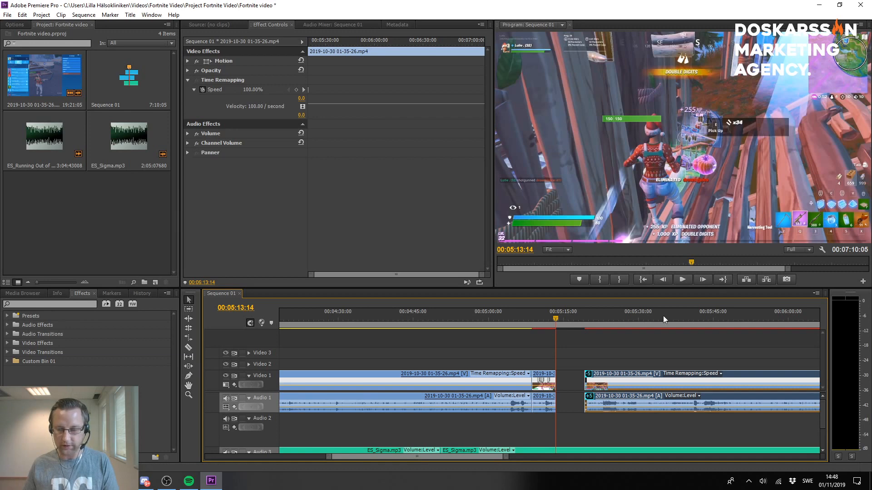
pyautogui.click(597, 364)
pyautogui.moveTo(637, 377); pyautogui.dragTo(597, 376)
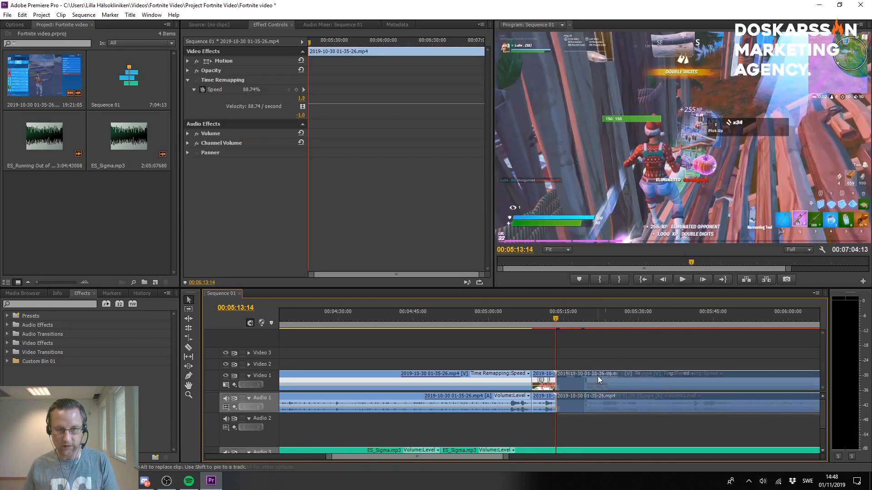
pyautogui.click(597, 355)
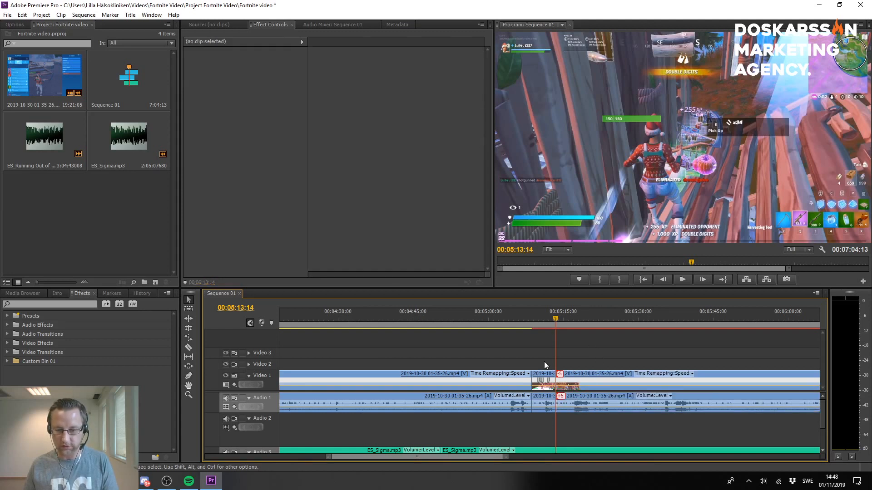
# Delete the last Time Remapping speed keyframe of the short clip that ends at about 00:05:13.
pyautogui.click(544, 379)
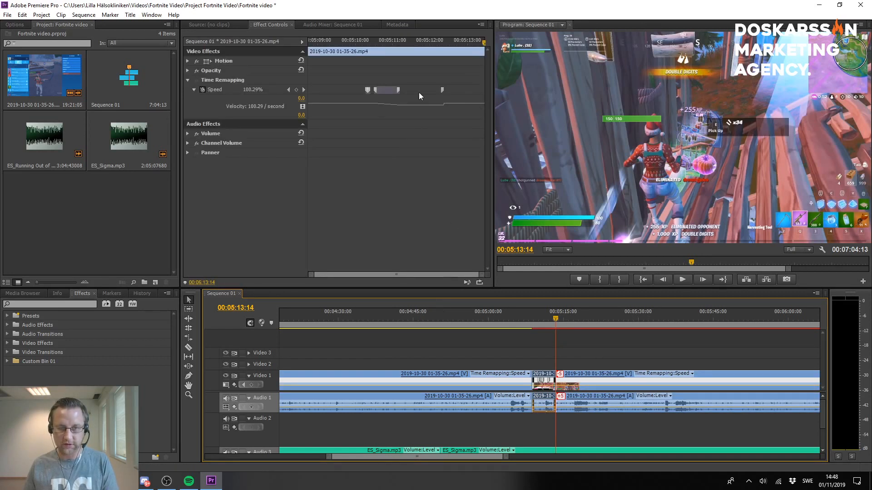
pyautogui.click(443, 90)
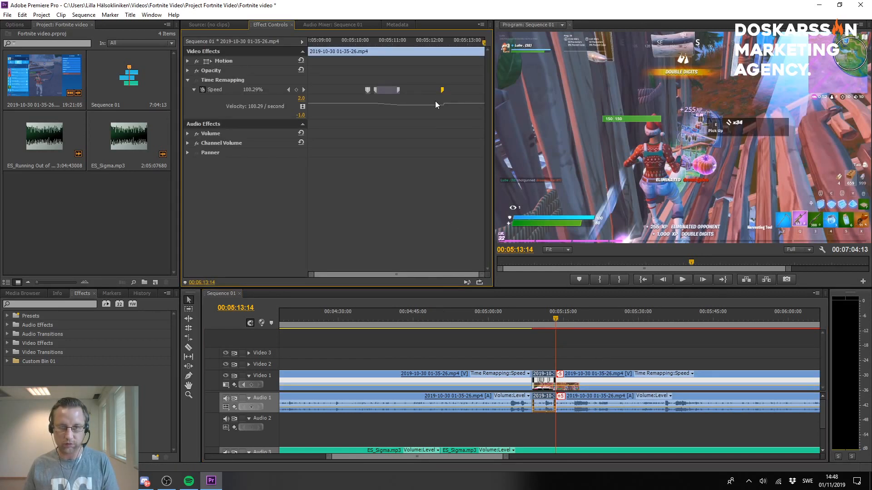
pyautogui.click(304, 90)
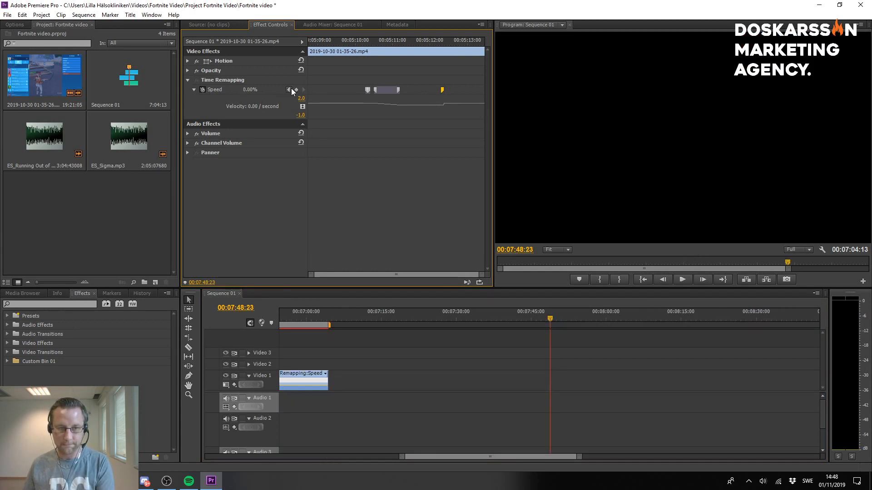
pyautogui.press('Delete')
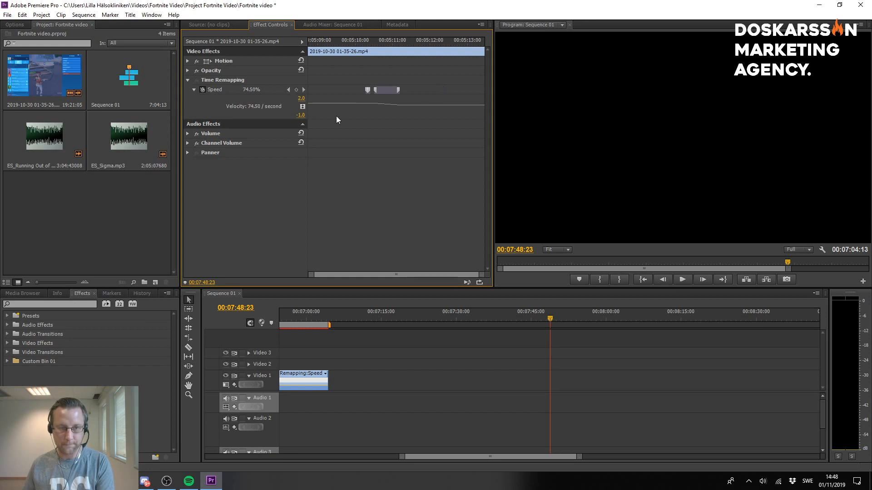
# Play back the sequence around the short clip from about 00:04:58 to 00:05:15, and select the last clip.
pyautogui.moveTo(312, 312); pyautogui.dragTo(296, 314)
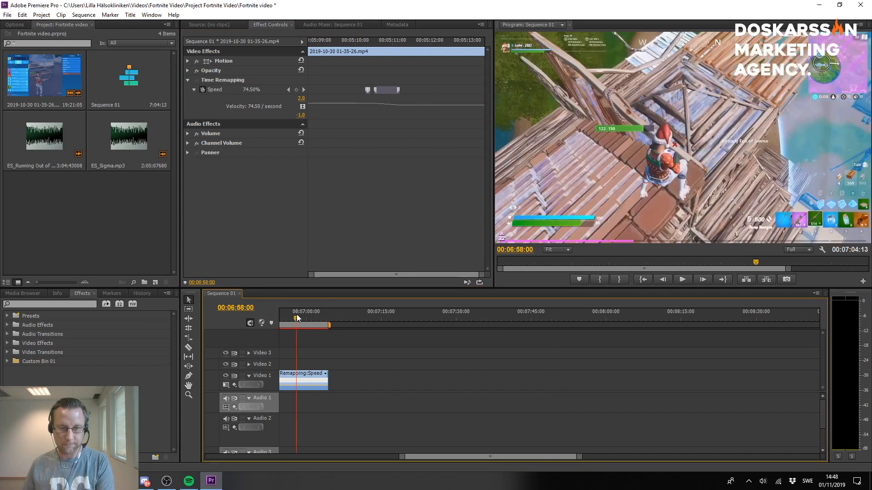
pyautogui.moveTo(497, 459); pyautogui.dragTo(445, 452)
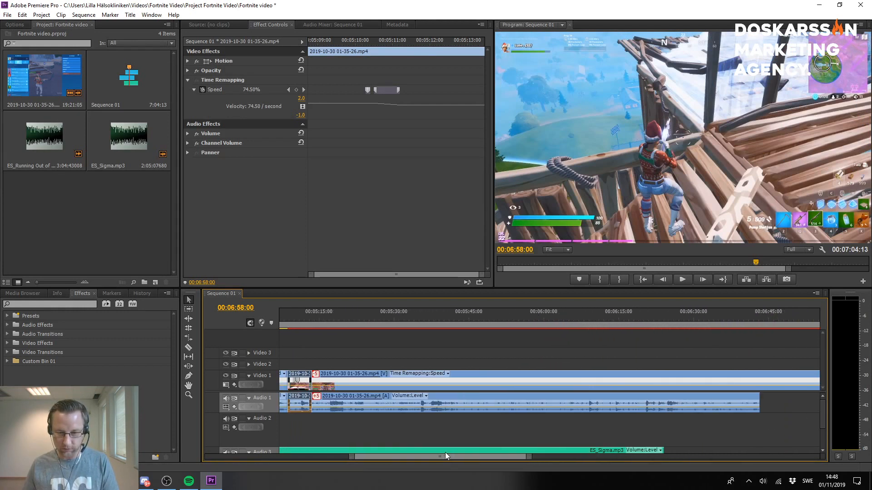
pyautogui.scroll(-3, 459, 398)
pyautogui.scroll(-2, 457, 397)
pyautogui.click(392, 314)
pyautogui.press('space')
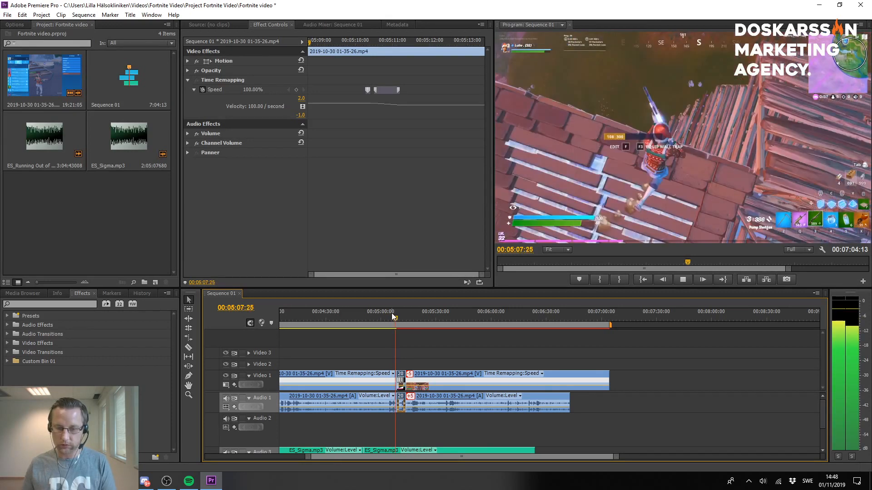
pyautogui.moveTo(393, 316); pyautogui.dragTo(377, 317)
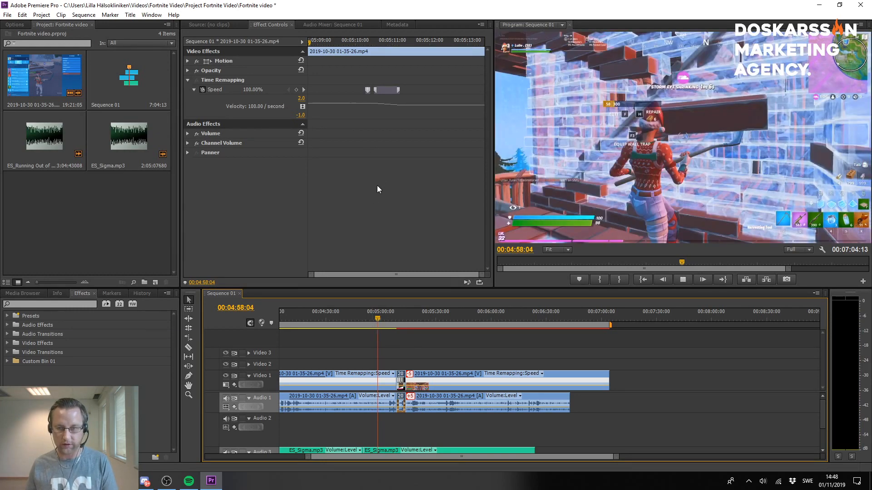
pyautogui.press('space')
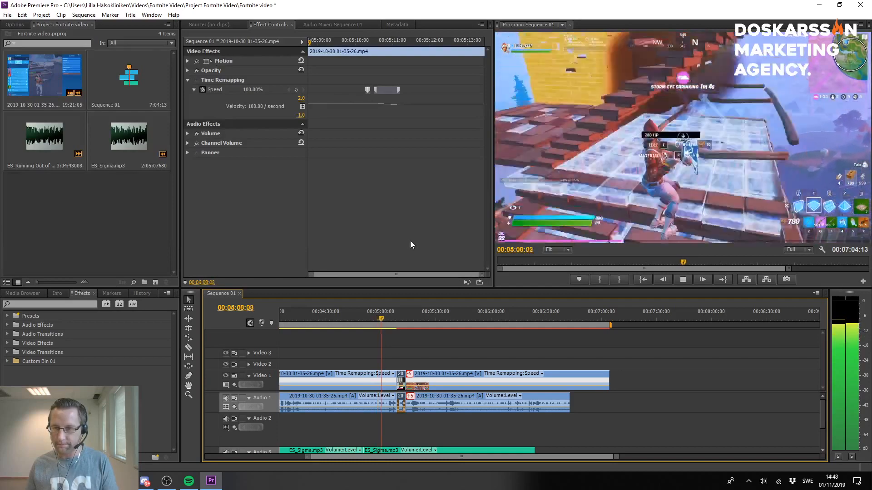
pyautogui.click(392, 317)
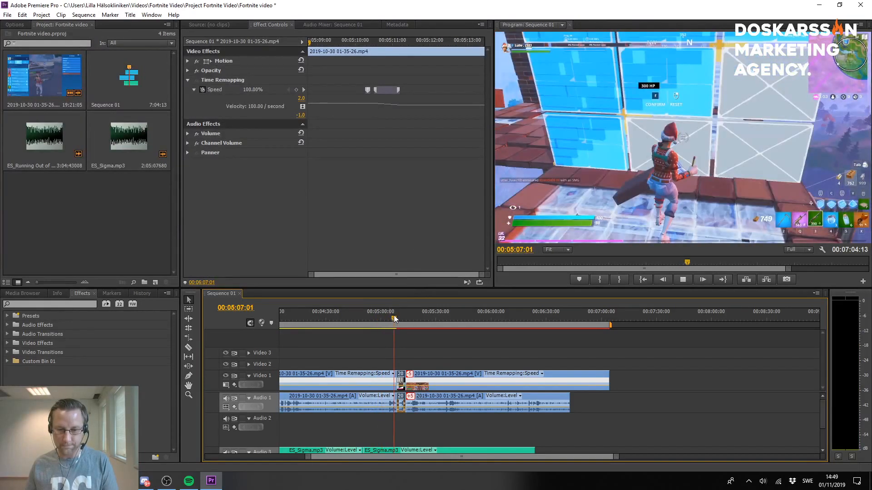
pyautogui.press('space')
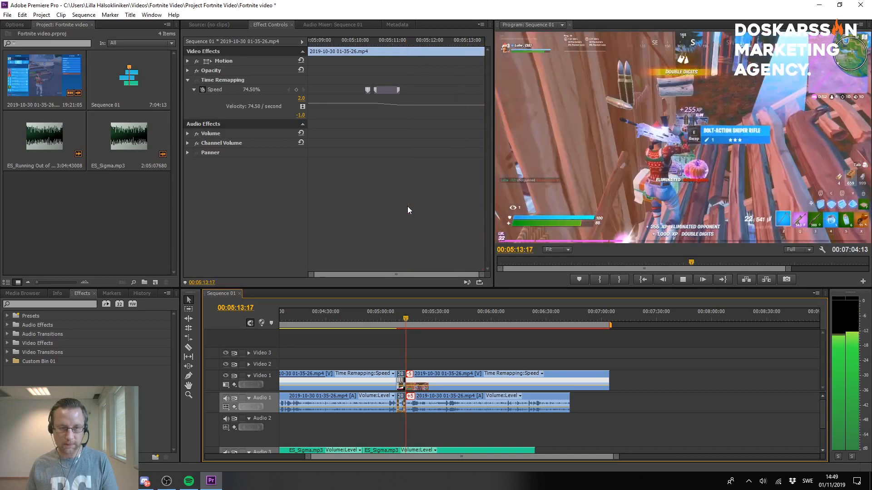
pyautogui.press('space')
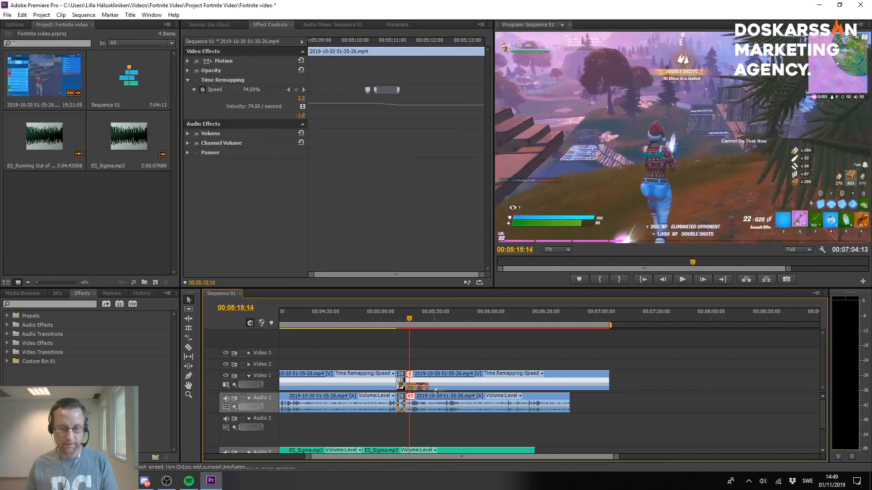
pyautogui.click(429, 389)
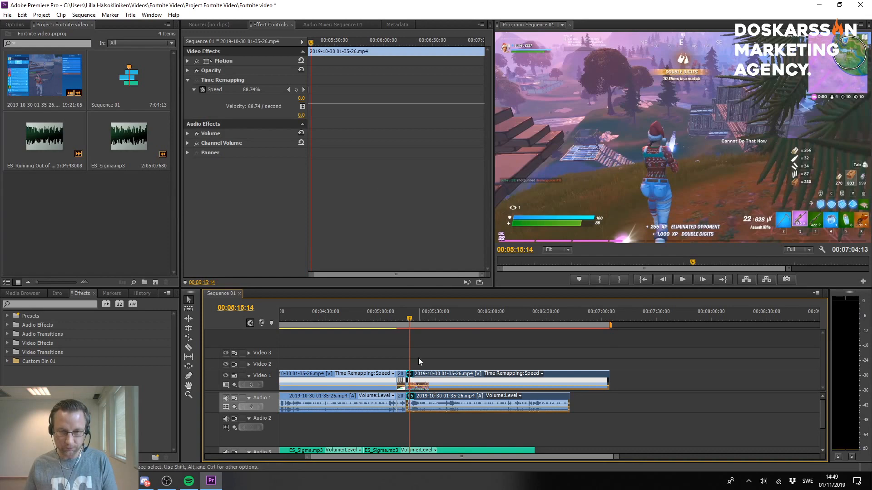
# Add a Time Remapping speed keyframe at the start of the last clip, and adjust the clip's speed to 100.74%.
pyautogui.moveTo(312, 46); pyautogui.dragTo(310, 46)
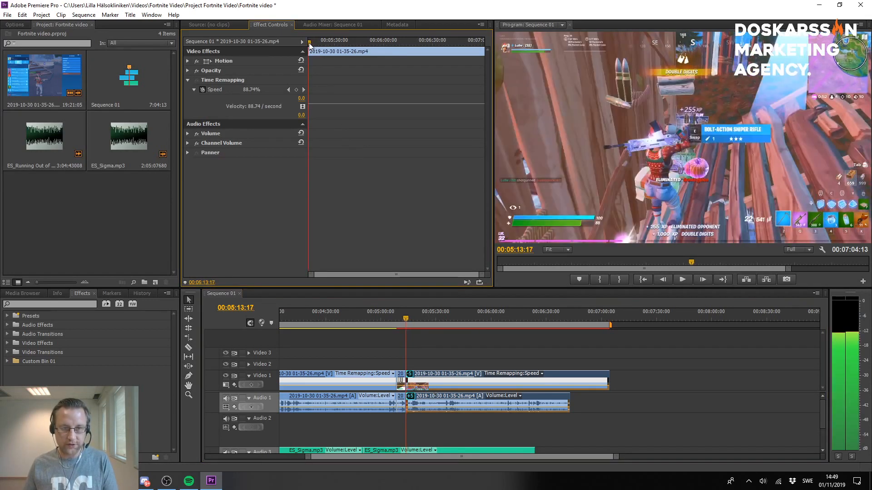
pyautogui.click(297, 91)
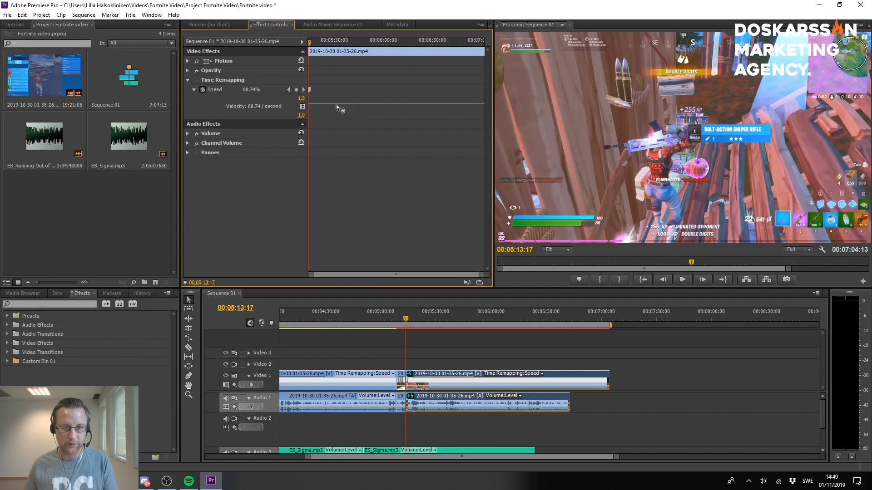
pyautogui.moveTo(355, 104); pyautogui.dragTo(394, 106)
pyautogui.moveTo(252, 90); pyautogui.dragTo(257, 91)
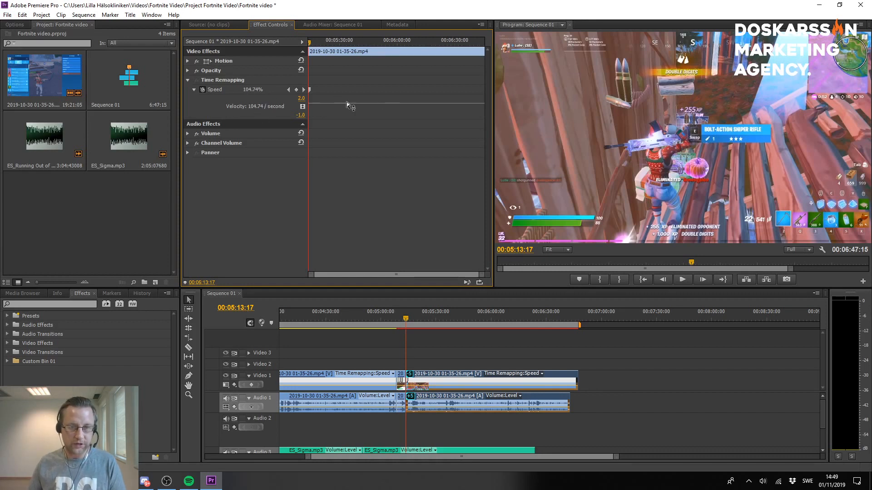
pyautogui.moveTo(347, 102); pyautogui.dragTo(347, 103)
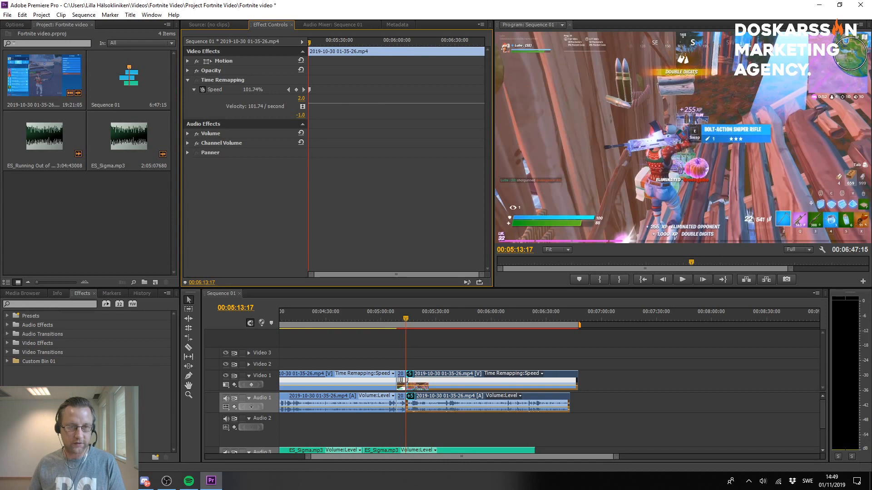
pyautogui.moveTo(251, 88); pyautogui.dragTo(251, 89)
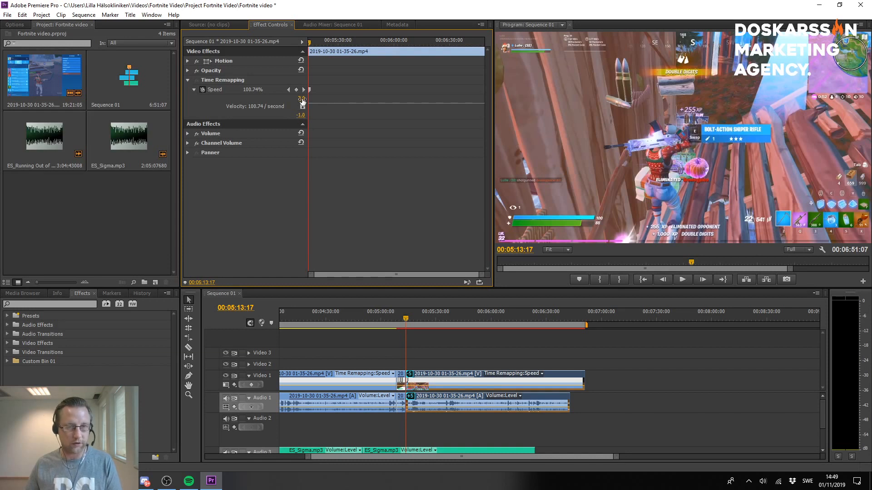
# Adjust the value range of the last clip's Time Remapping velocity graph, setting its lower limit to -1.
pyautogui.moveTo(295, 98); pyautogui.dragTo(304, 115)
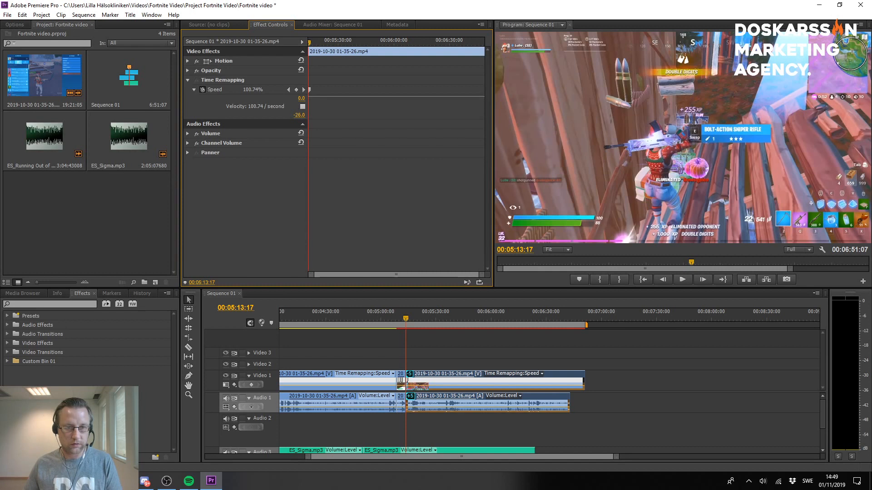
pyautogui.click(301, 114)
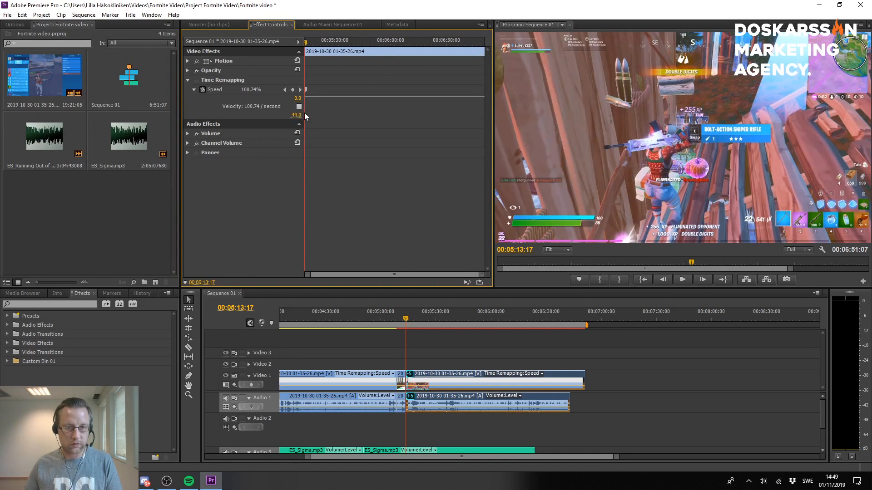
pyautogui.write('-1')
pyautogui.press('Return')
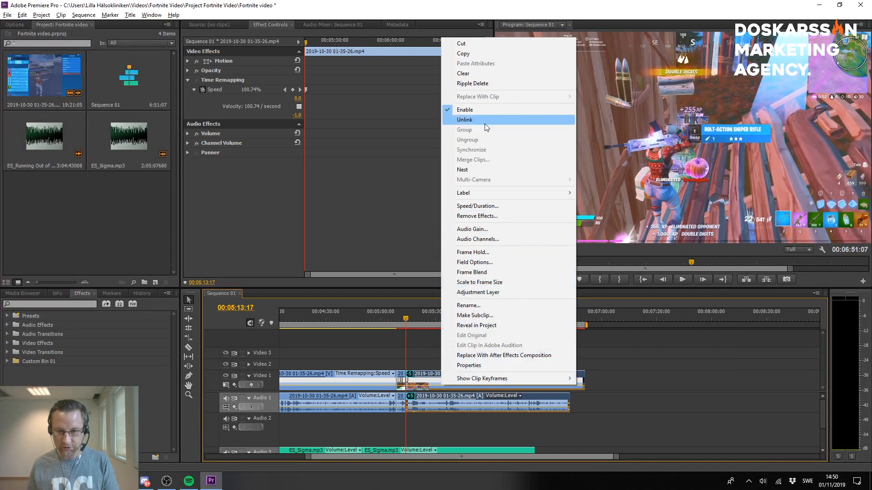
# Check the last clip's speed in the Clip Speed / Duration settings, and accept them at 100%.
pyautogui.click(331, 432)
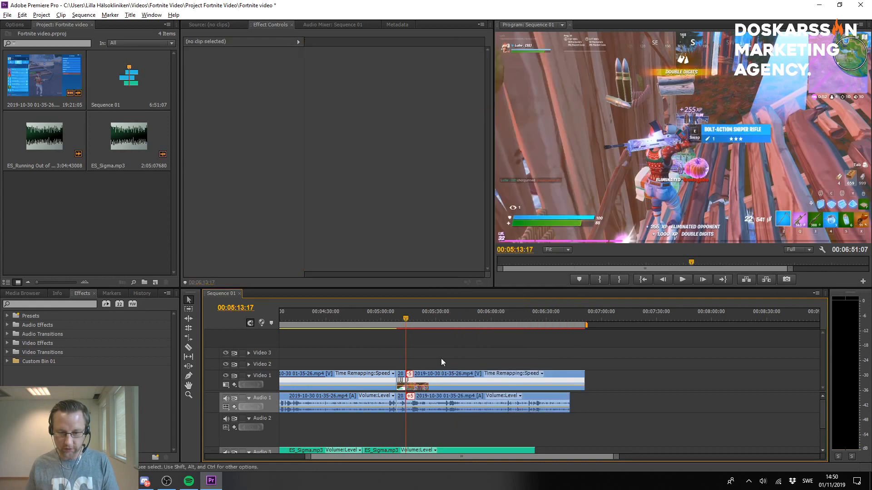
pyautogui.click(451, 377)
pyautogui.rightClick(452, 376)
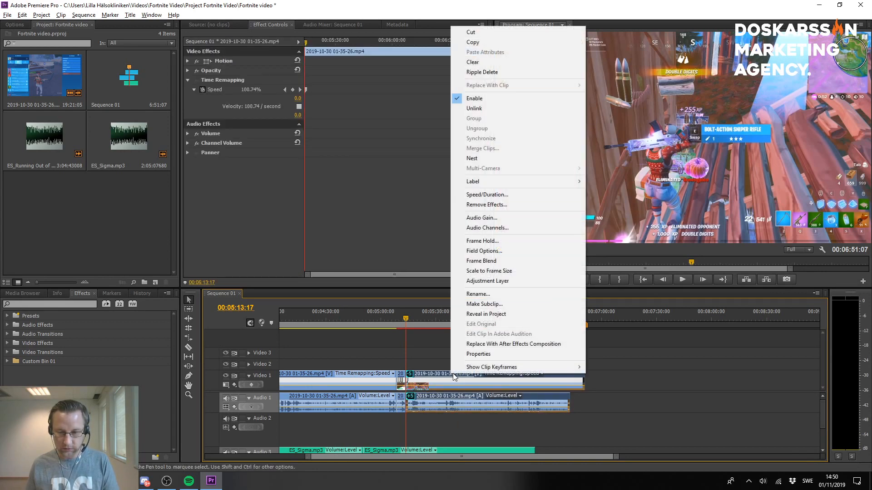
pyautogui.click(552, 194)
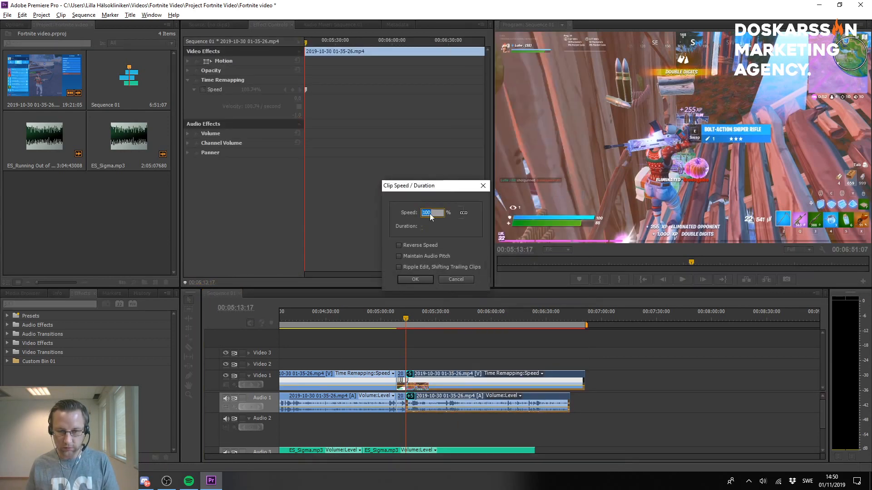
pyautogui.click(427, 279)
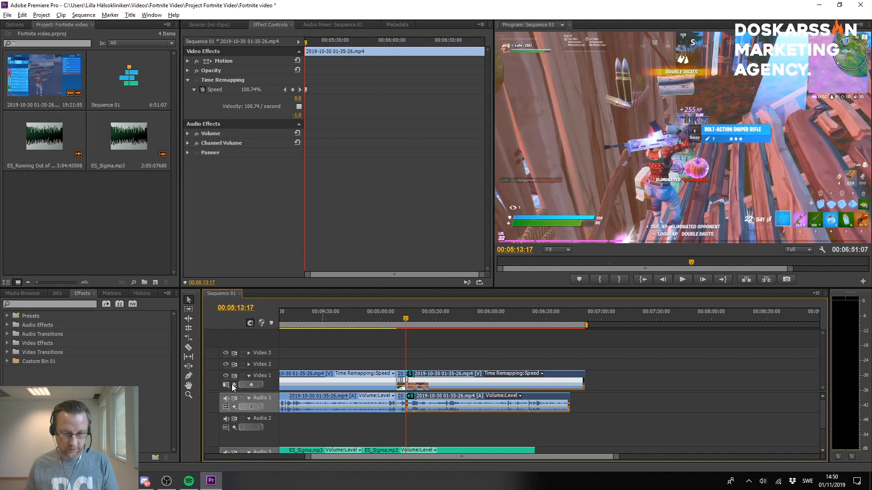
# Show the Time Remapping Speed line on the last video clip in the timeline, and raise it to 101.74%.
pyautogui.click(541, 374)
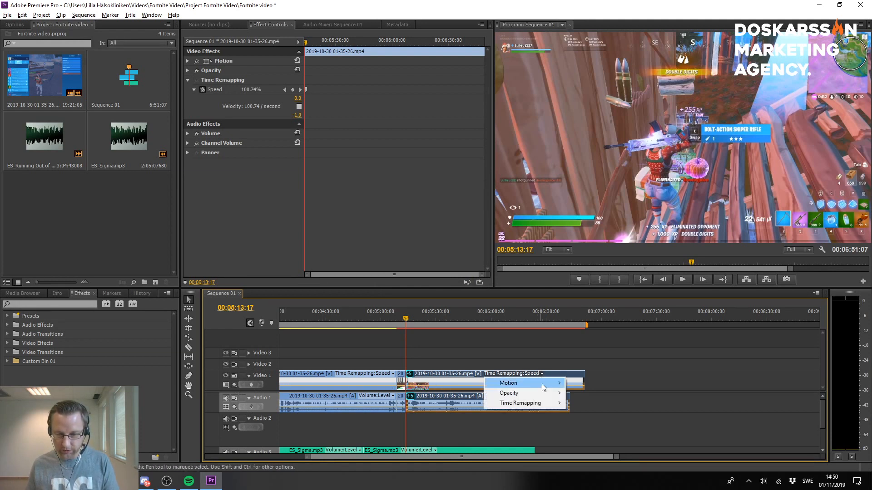
pyautogui.moveTo(563, 408)
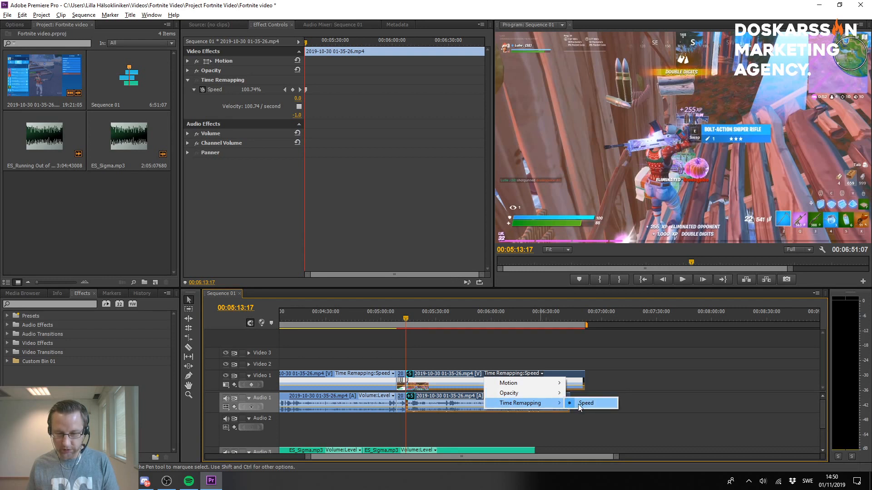
pyautogui.click(600, 404)
pyautogui.scroll(3, 562, 429)
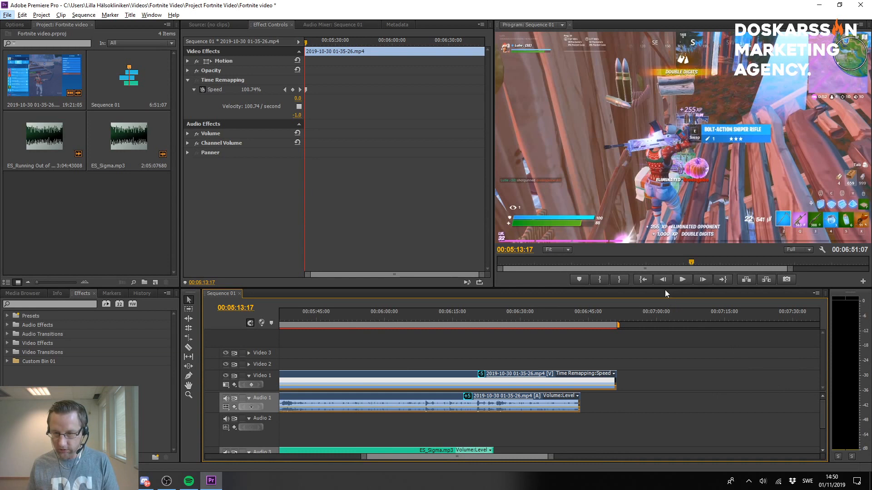
pyautogui.moveTo(822, 411); pyautogui.dragTo(824, 376)
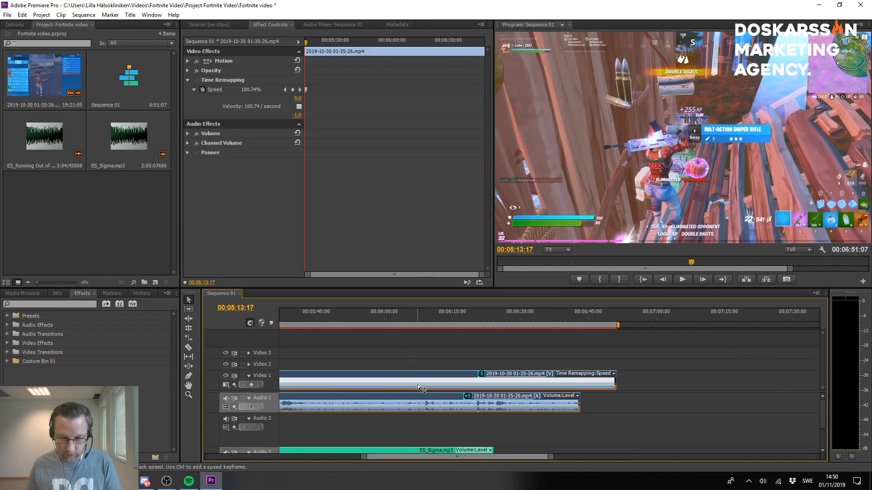
pyautogui.moveTo(418, 381); pyautogui.dragTo(416, 380)
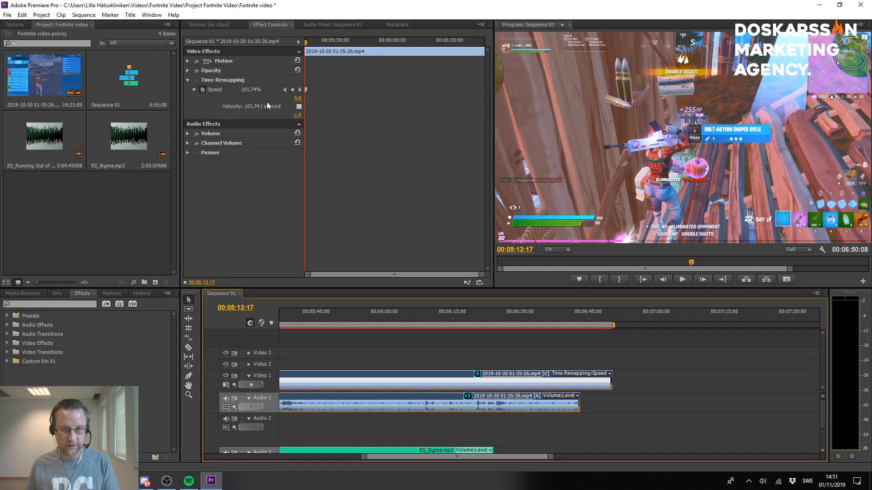
# Inspect the last clip's Volume level and Time Remapping speed settings without changing them.
pyautogui.click(247, 102)
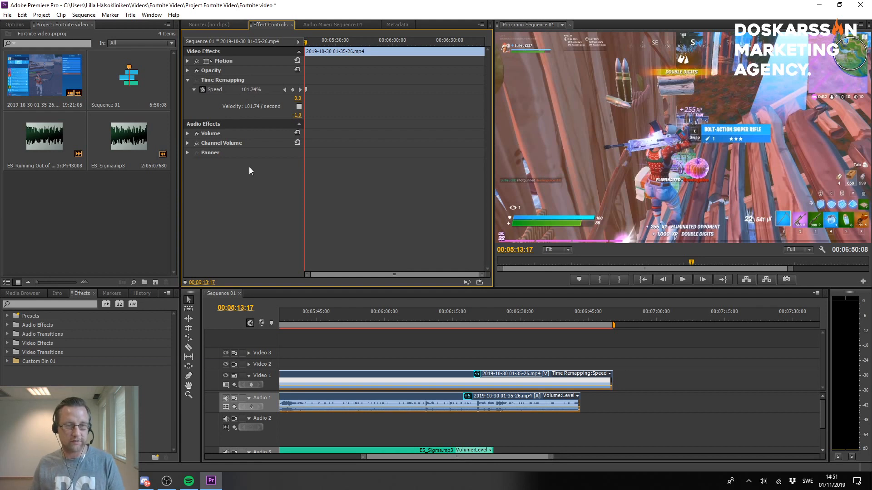
pyautogui.click(187, 80)
pyautogui.click(186, 98)
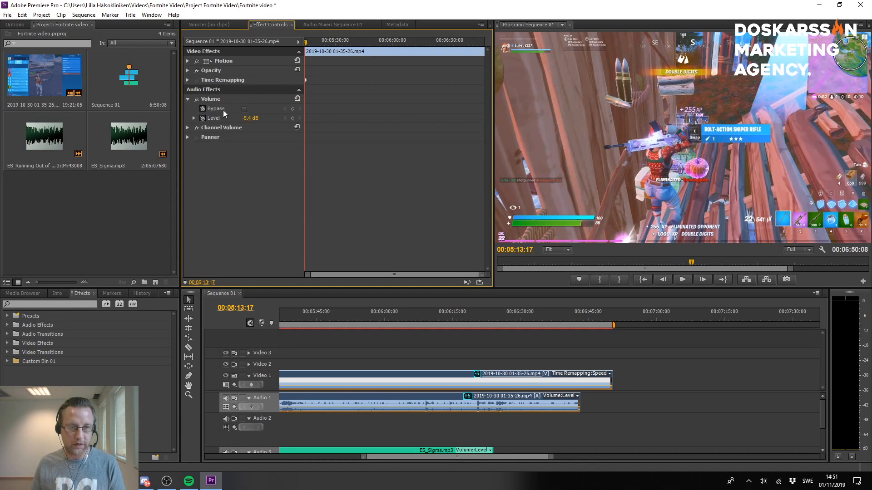
pyautogui.click(247, 118)
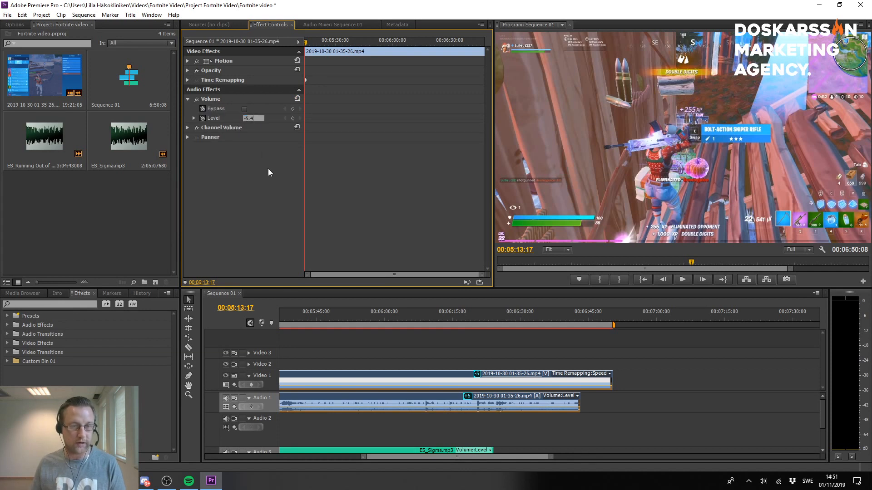
pyautogui.click(245, 168)
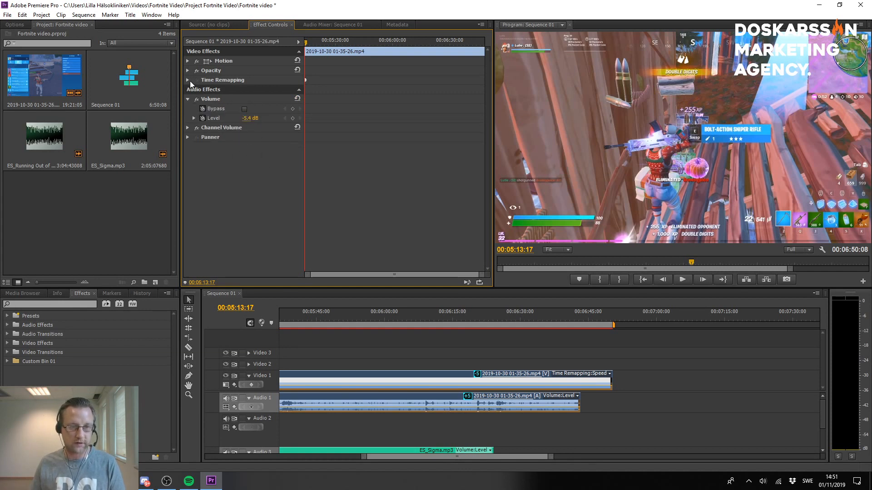
pyautogui.click(188, 99)
pyautogui.click(187, 80)
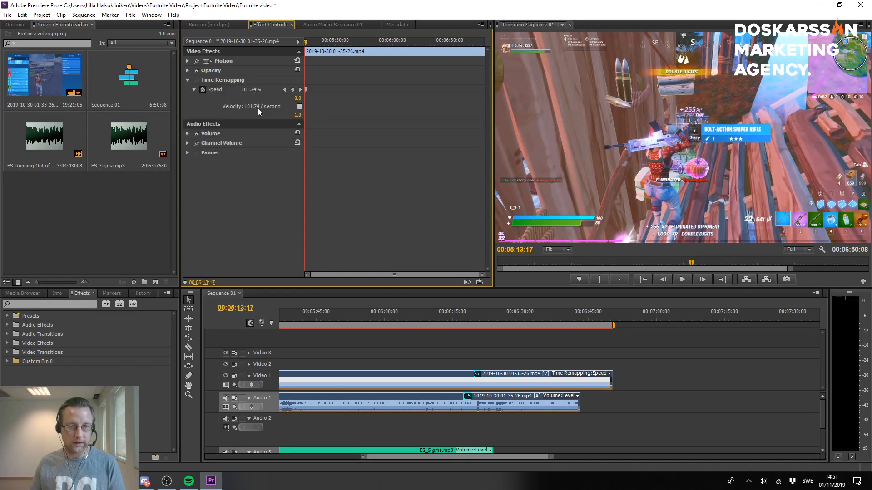
# Turn off Time Remapping speed keyframing for the last clip and accept the deletion of its existing keyframes.
pyautogui.moveTo(306, 87); pyautogui.dragTo(307, 91)
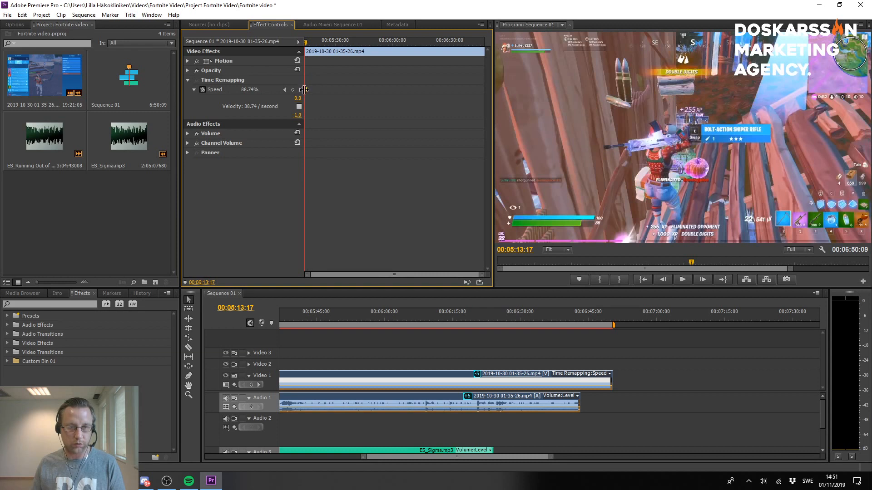
pyautogui.click(203, 89)
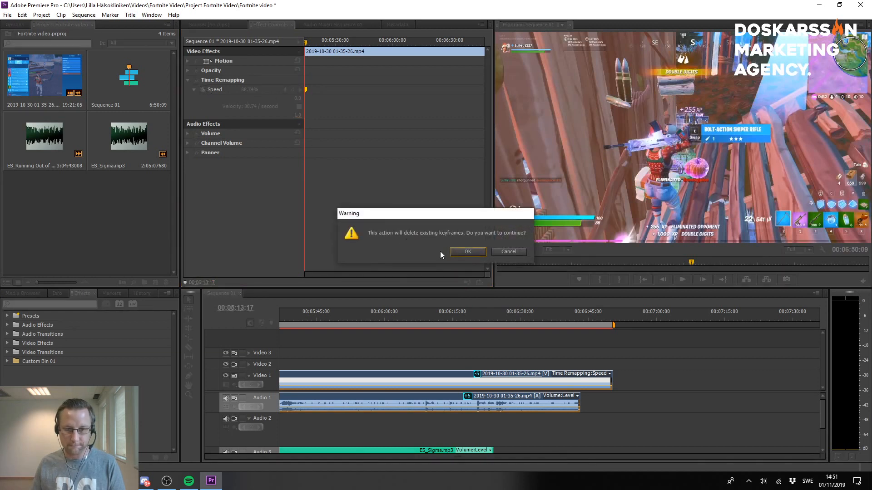
pyautogui.click(463, 253)
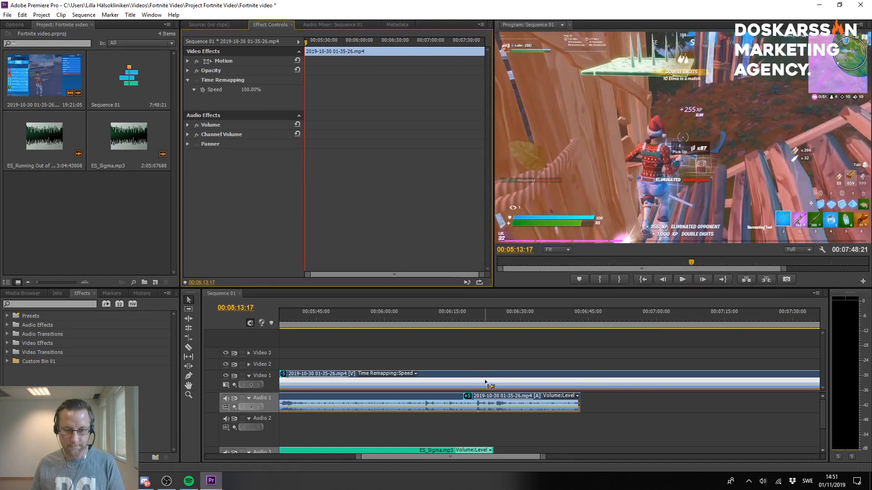
# Play back the sequence across the short clip and into the last clip, from about 00:05:08 to 00:05:16.
pyautogui.scroll(-4, 493, 391)
pyautogui.click(355, 317)
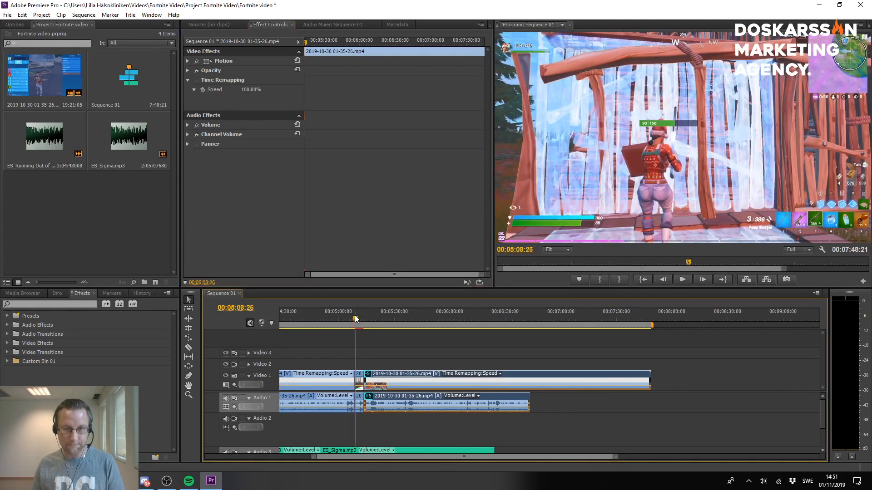
pyautogui.press('space')
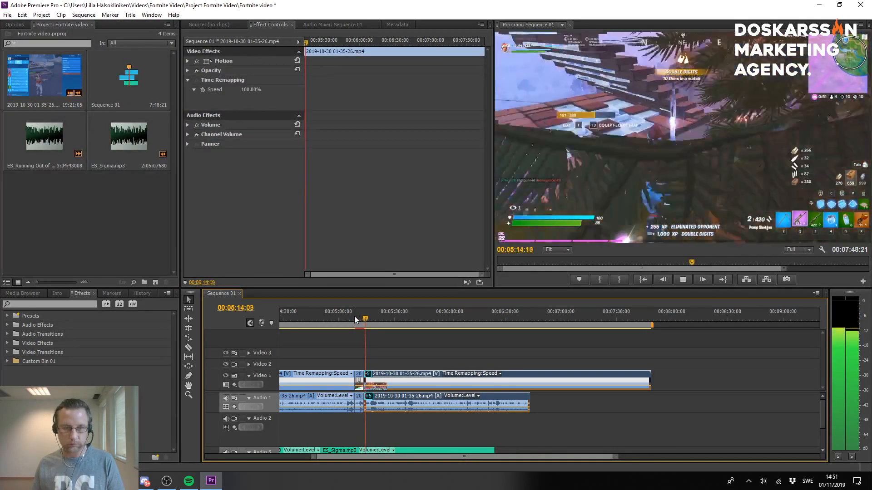
pyautogui.press('space')
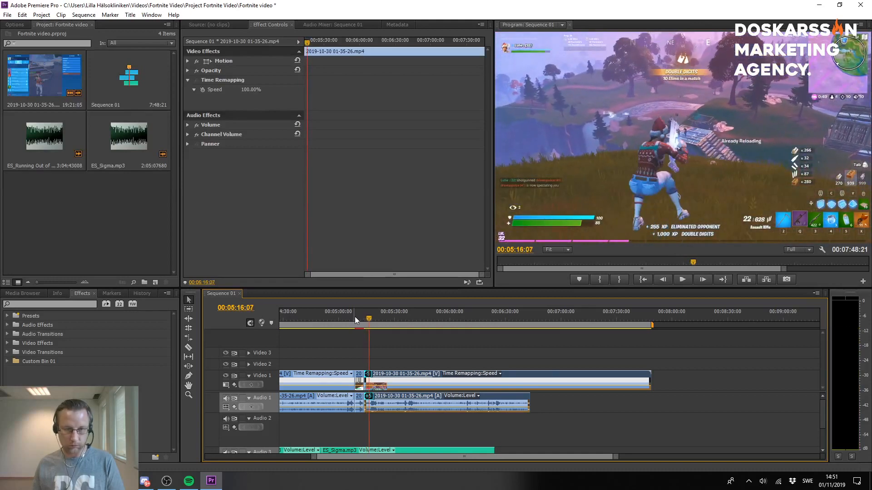
pyautogui.moveTo(400, 337); pyautogui.dragTo(404, 408)
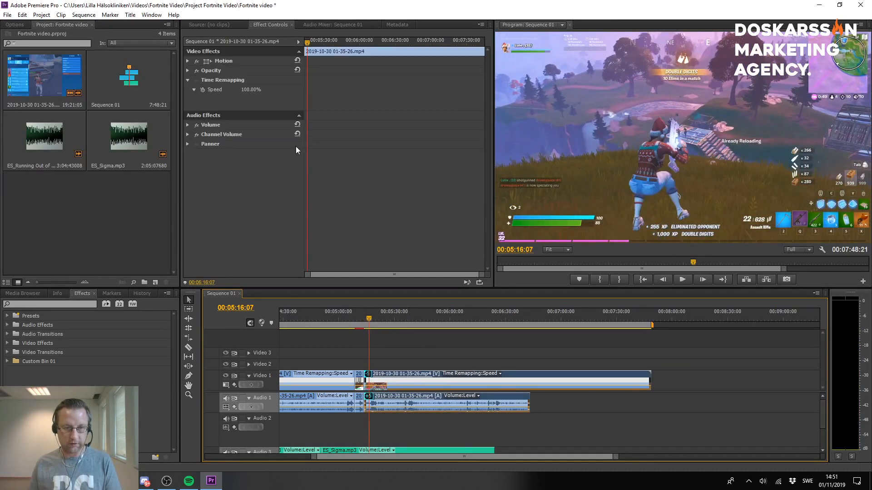
# Review the transition again from about 00:05:06, and continue playback through the last clip to about 00:05:43.
pyautogui.moveTo(368, 321); pyautogui.dragTo(349, 313)
pyautogui.press('space')
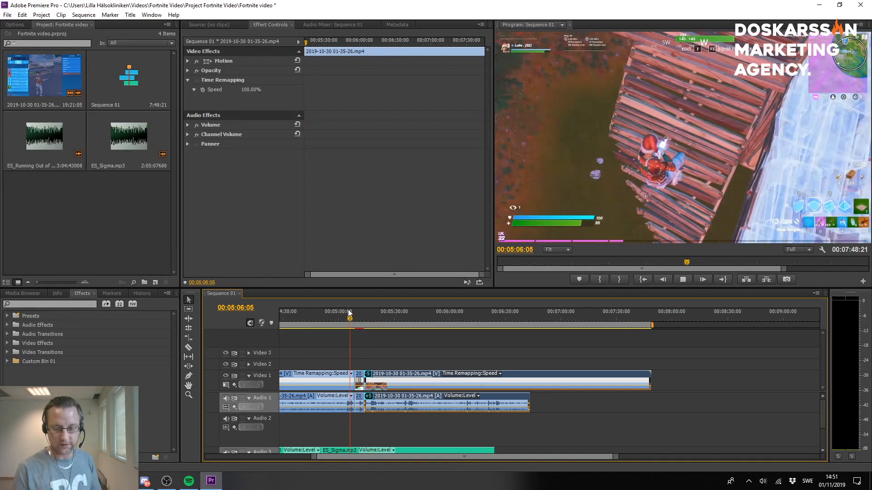
pyautogui.press('space')
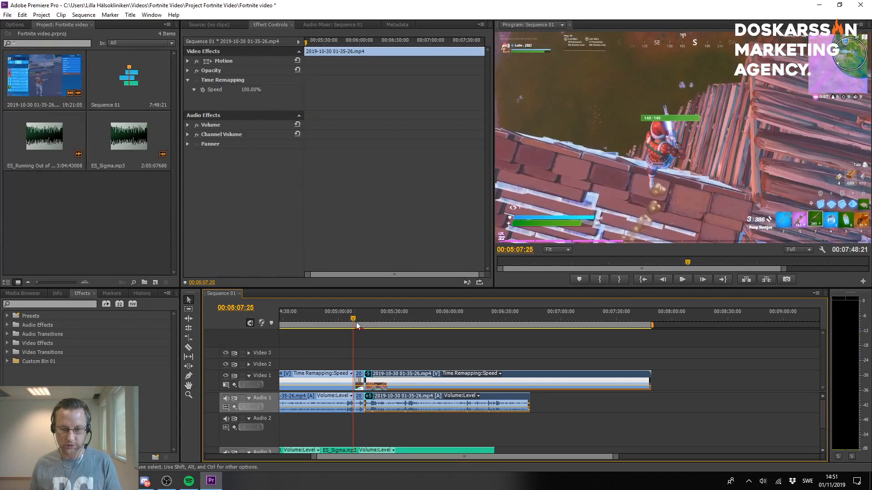
pyautogui.moveTo(356, 322); pyautogui.dragTo(350, 320)
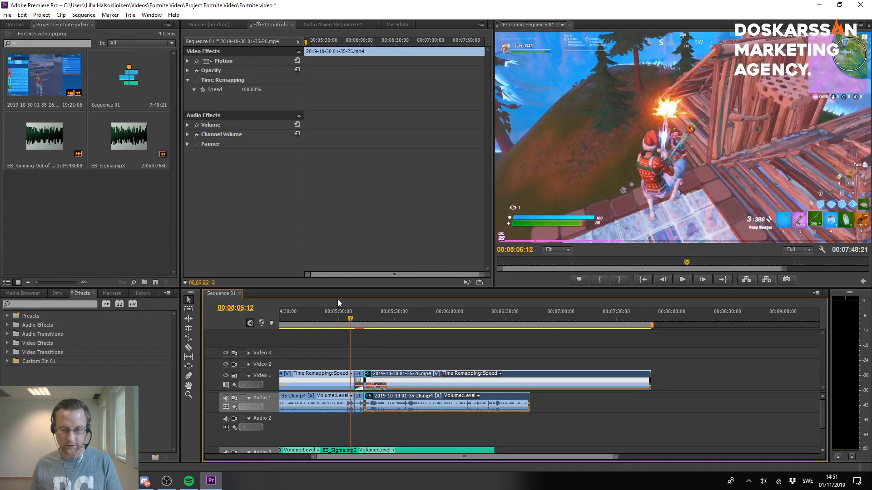
pyautogui.press('space')
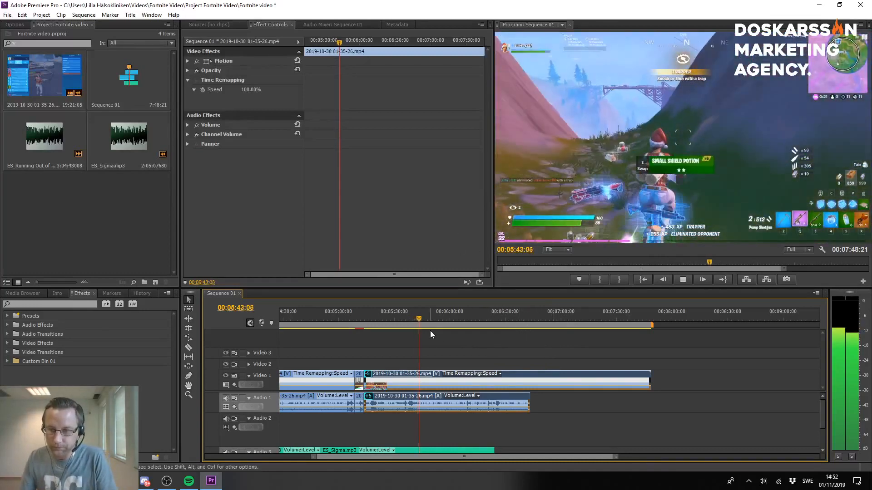
pyautogui.press('space')
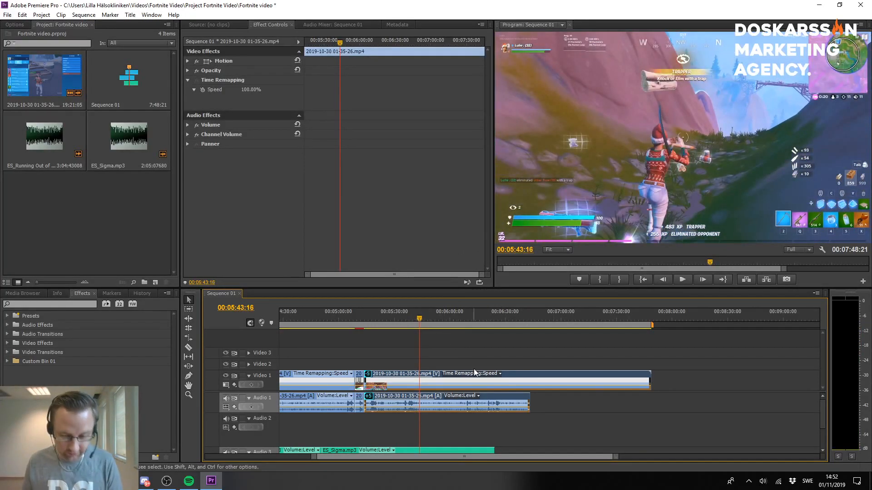
pyautogui.scroll(-2, 462, 367)
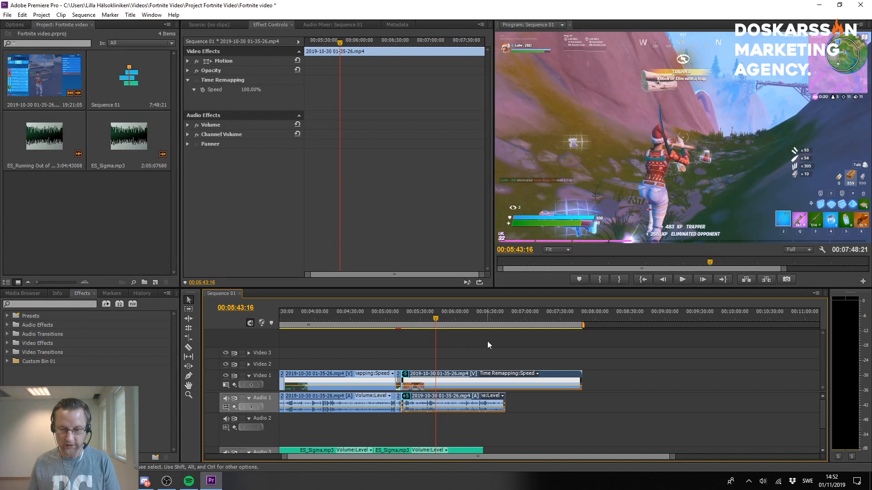
# Examine the ES_Sigma.mp3 music clips on Audio 3 beneath the last video clip and select the last one.
pyautogui.keyDown('alt'); pyautogui.scroll(1, 460, 401); pyautogui.keyUp('alt')
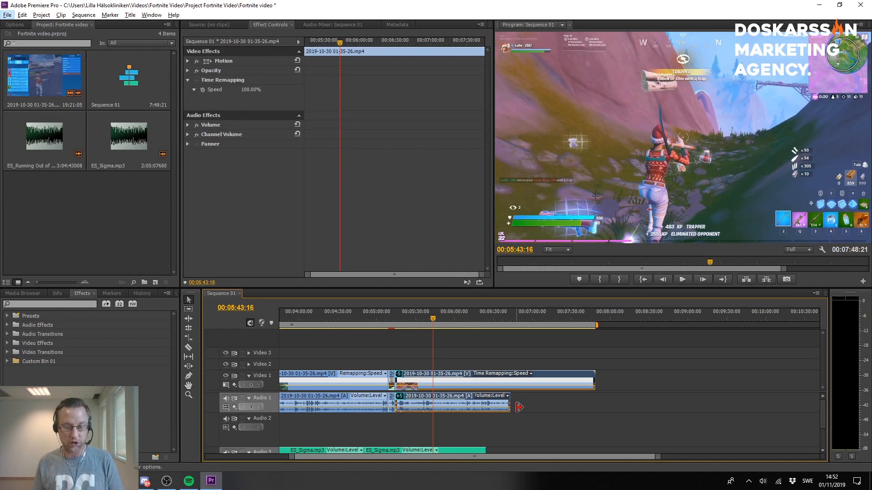
pyautogui.keyDown('alt'); pyautogui.scroll(-1, 443, 438); pyautogui.keyUp('alt')
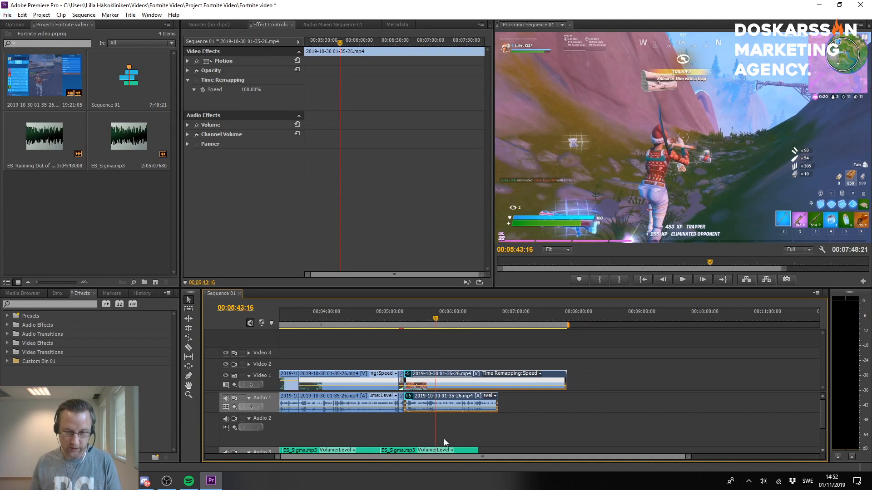
pyautogui.moveTo(376, 454)
pyautogui.mouseDown()
pyautogui.moveTo(348, 452)
pyautogui.moveTo(362, 447)
pyautogui.mouseUp()
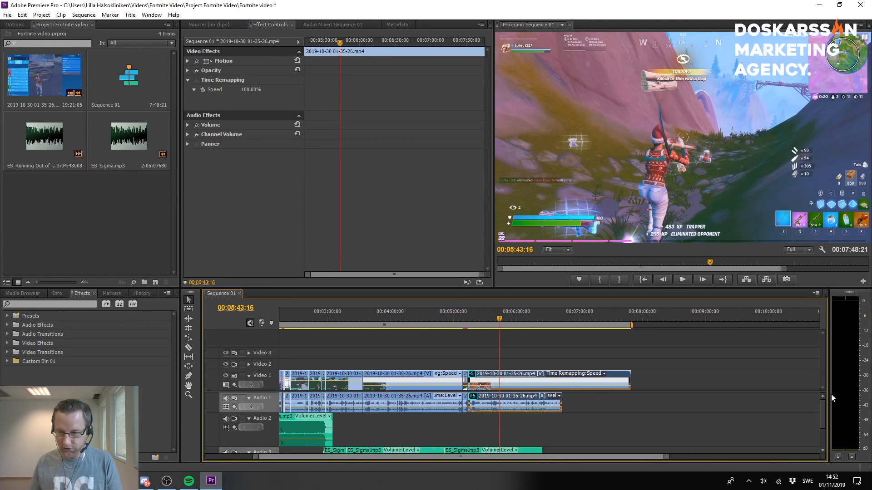
pyautogui.moveTo(823, 410); pyautogui.dragTo(822, 429)
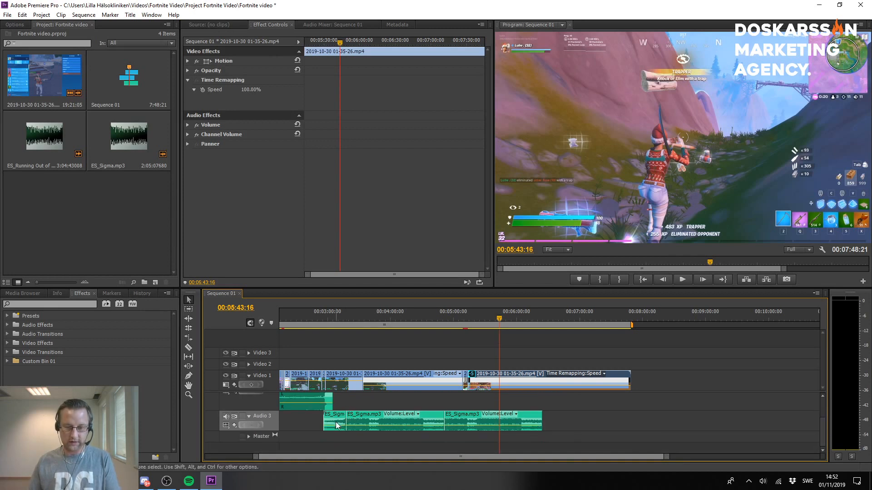
pyautogui.click(359, 424)
pyautogui.moveTo(358, 424); pyautogui.dragTo(343, 443)
pyautogui.moveTo(569, 409); pyautogui.dragTo(467, 442)
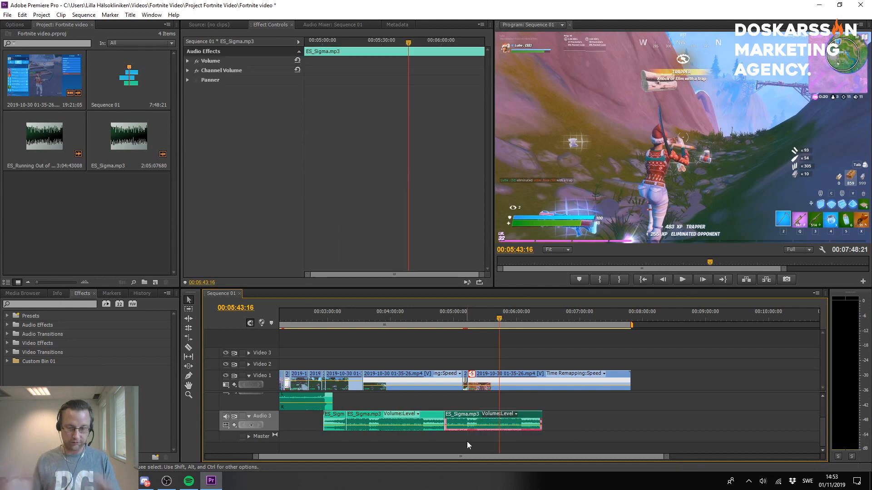
# Play back from about 00:05:39 and split the last gameplay clip at 00:05:42:17.
pyautogui.click(503, 317)
pyautogui.click(497, 317)
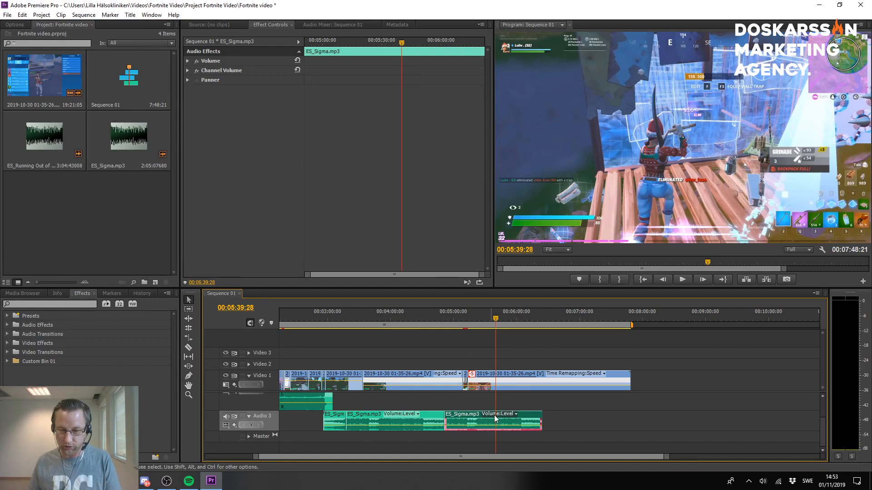
pyautogui.press('space')
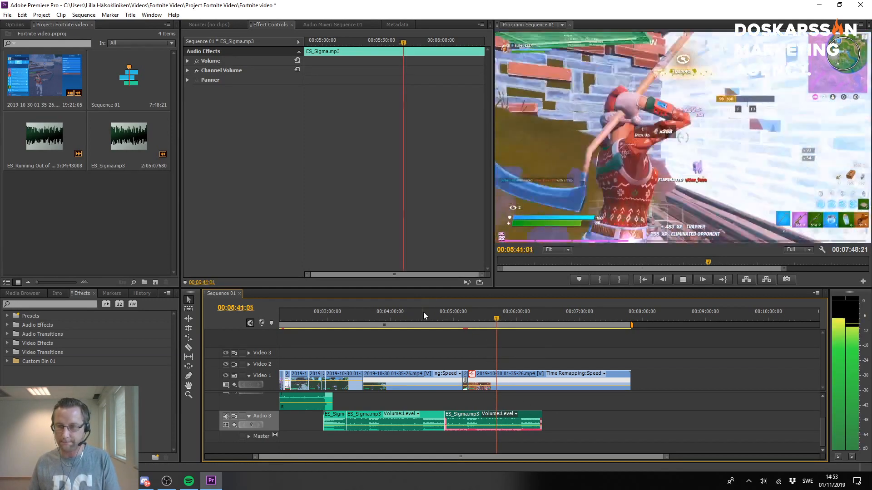
pyautogui.press('space')
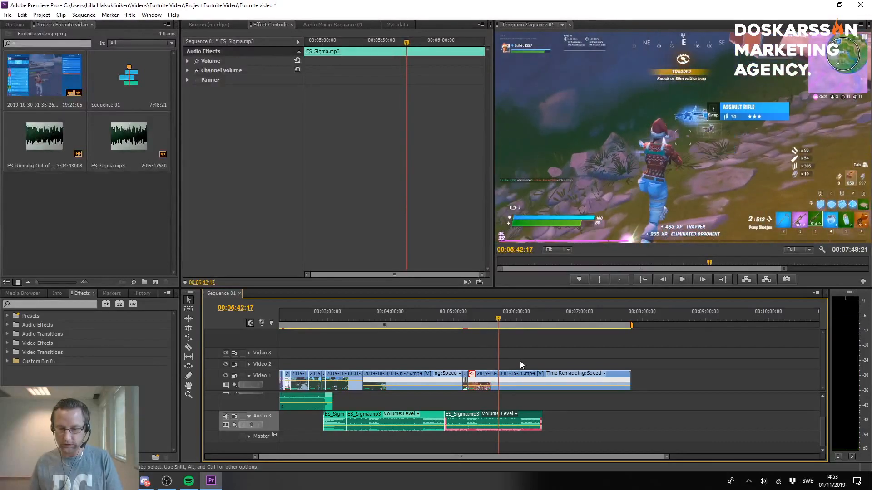
pyautogui.hotkey('alt', 'c')
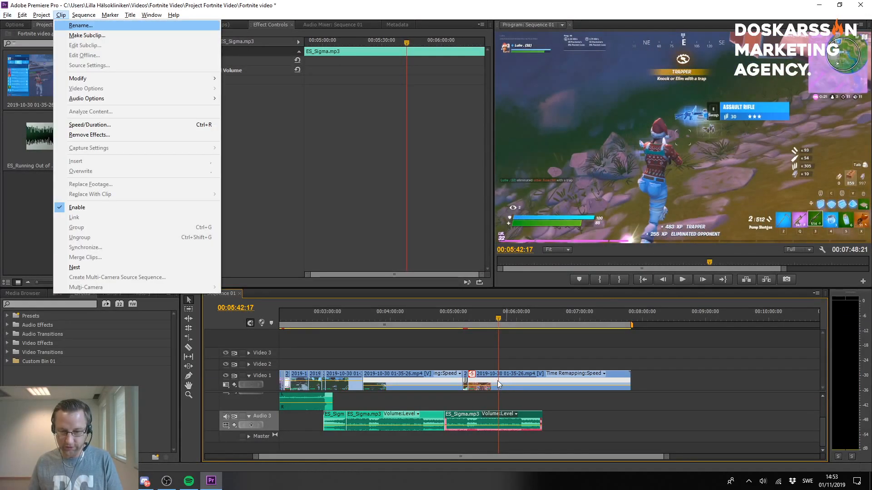
pyautogui.press('Escape')
pyautogui.press('c')
pyautogui.click(500, 386)
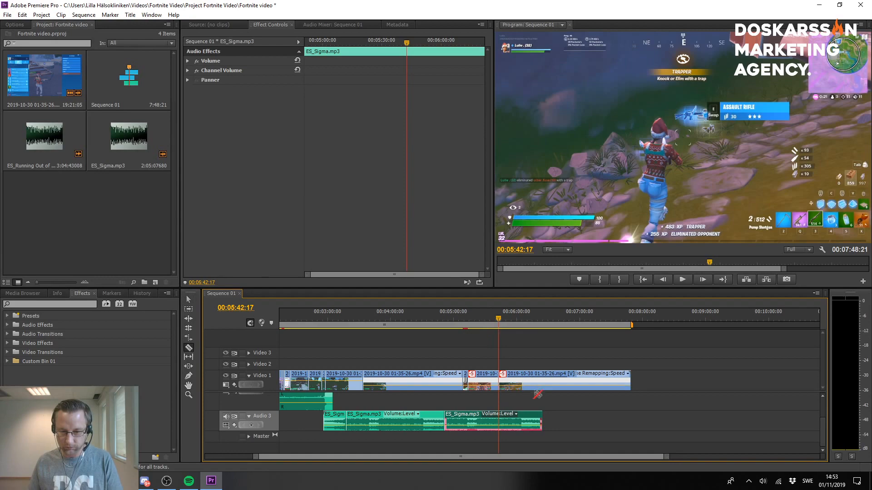
# Review the footage after the cut up to the wooden ramp being built and split the clip again at 00:06:23:10.
pyautogui.press('space')
pyautogui.press('v')
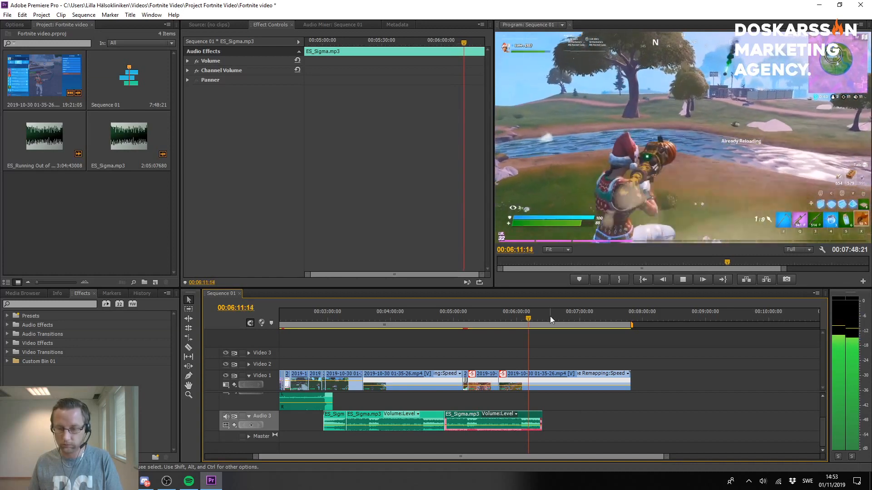
pyautogui.moveTo(530, 319)
pyautogui.mouseDown()
pyautogui.moveTo(543, 323)
pyautogui.moveTo(528, 321)
pyautogui.mouseUp()
pyautogui.press('space')
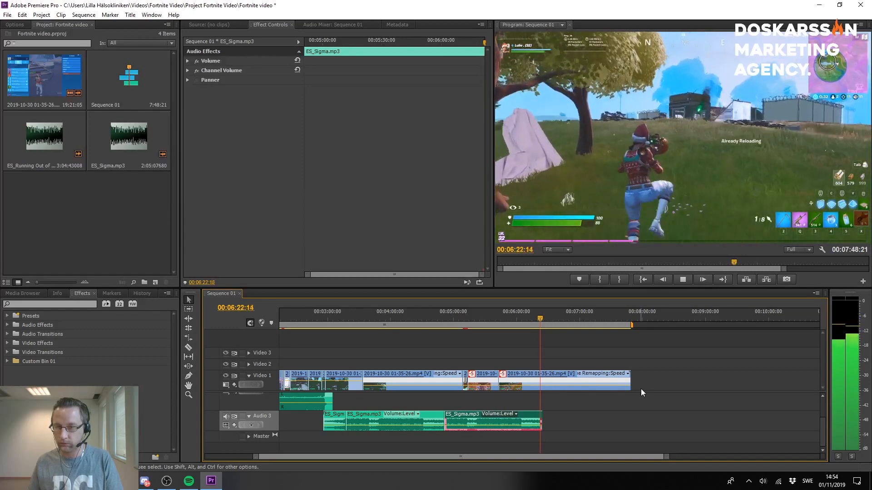
pyautogui.press('space')
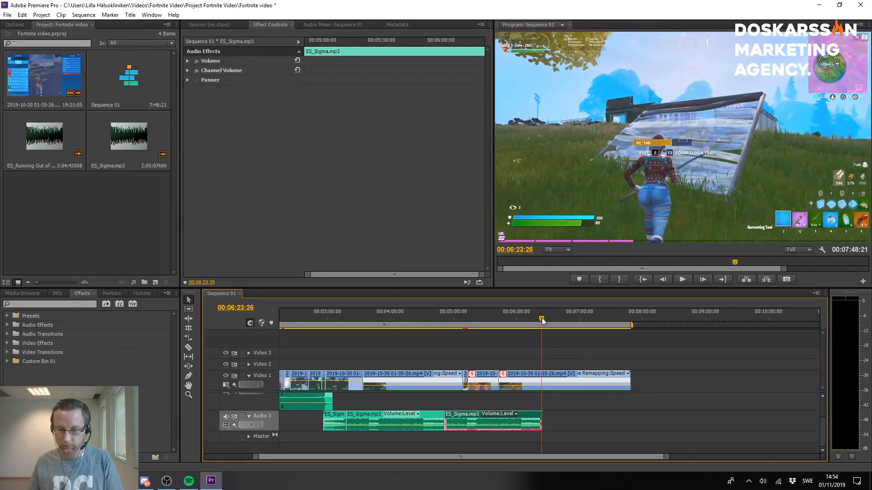
pyautogui.moveTo(541, 318); pyautogui.dragTo(538, 318)
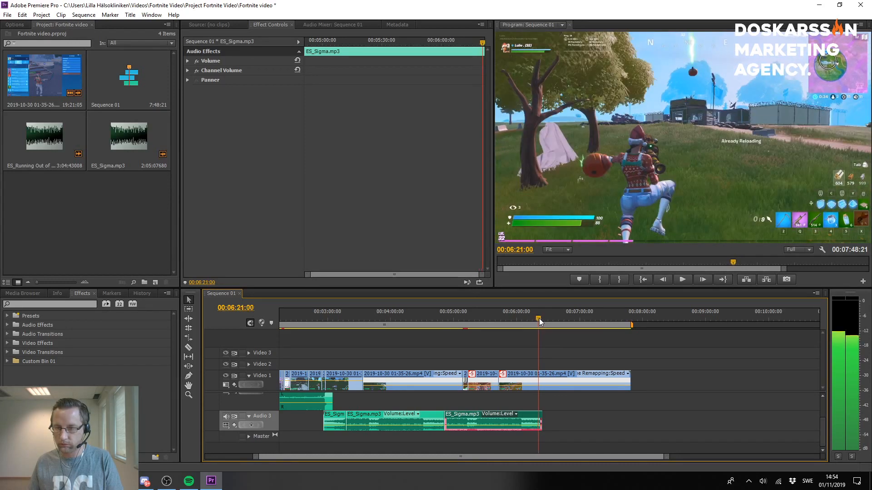
pyautogui.press('space')
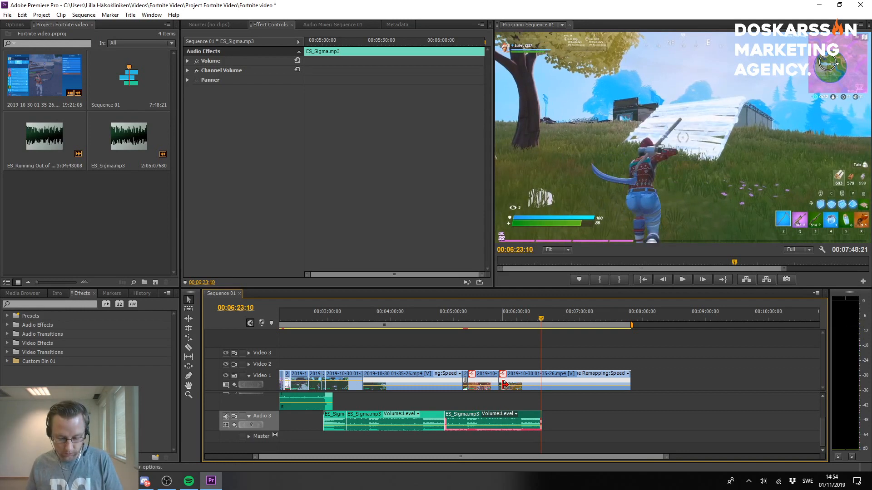
pyautogui.press('c')
pyautogui.click(542, 381)
pyautogui.press('v')
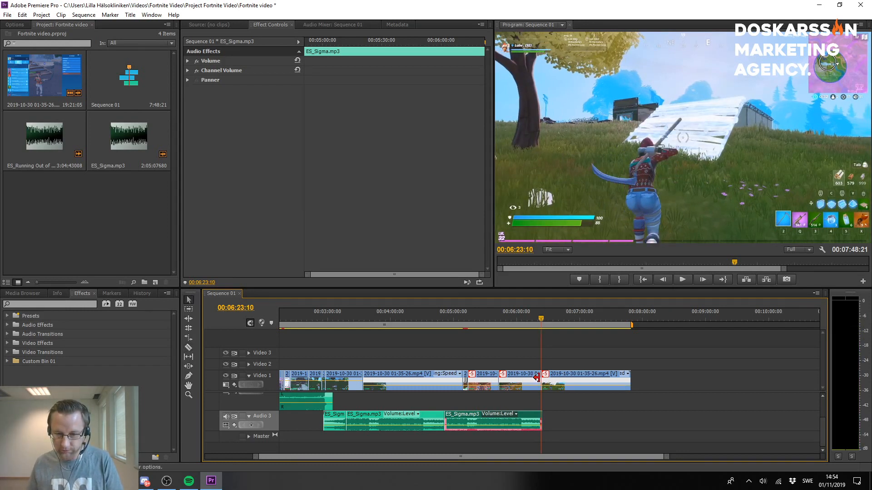
# Delete the gameplay segment between the two cuts and move the final clip back against the preceding one to close the gap.
pyautogui.click(520, 381)
pyautogui.press('Delete')
pyautogui.click(601, 376)
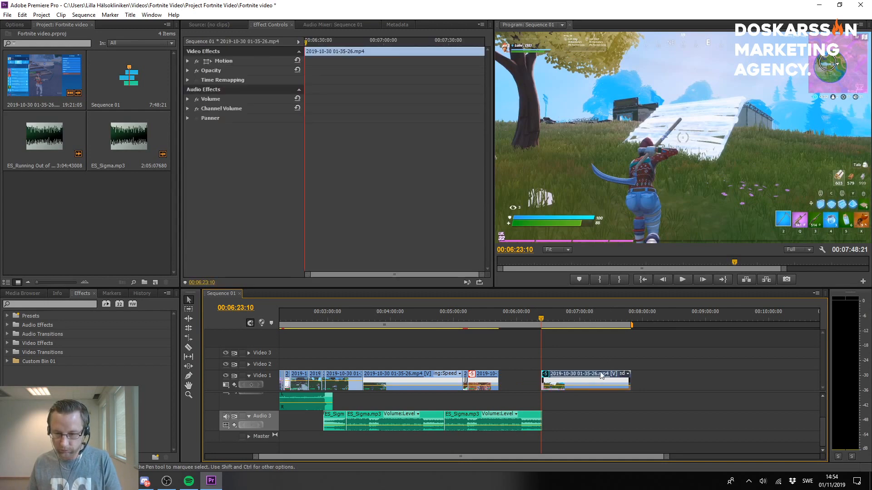
pyautogui.moveTo(588, 376); pyautogui.dragTo(546, 379)
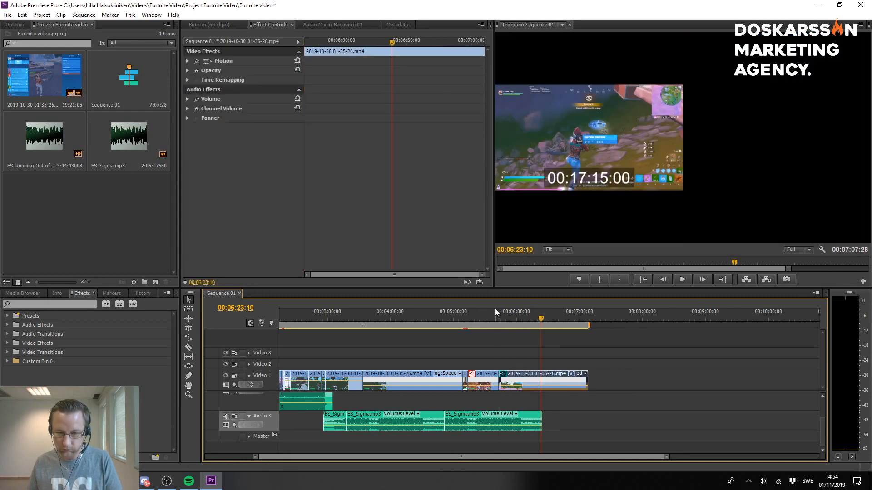
# Play back the sequence from before the new join through the final clip to about 00:06:32 and check its audio track.
pyautogui.click(484, 313)
pyautogui.press('space')
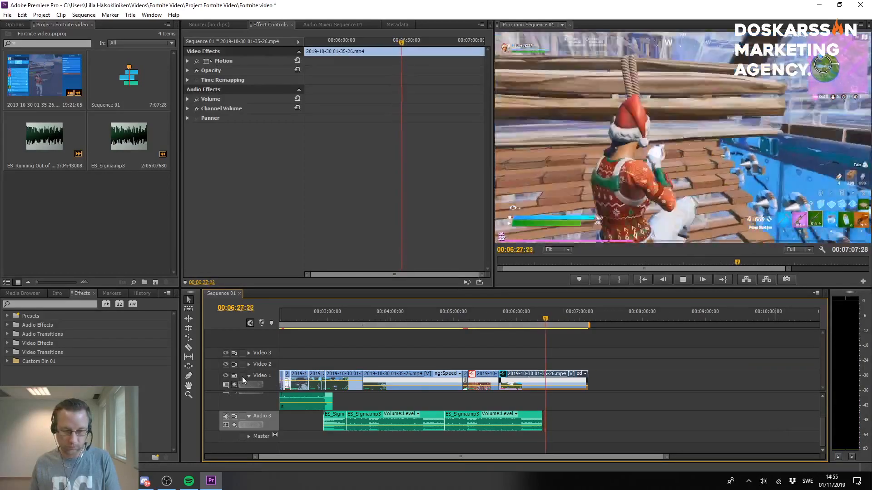
pyautogui.moveTo(822, 431); pyautogui.dragTo(824, 411)
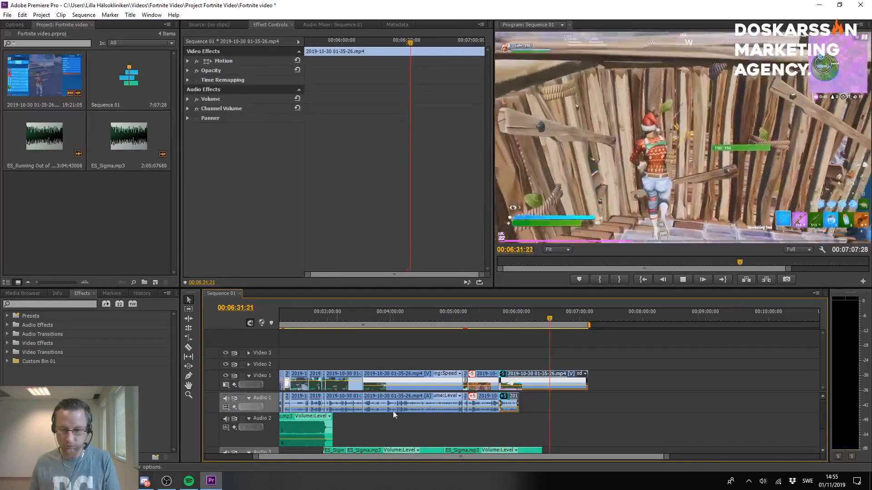
pyautogui.press('space')
# Unlink the final gameplay clip's audio from its video and extend the audio to the end of the video.
pyautogui.moveTo(522, 408); pyautogui.dragTo(525, 410)
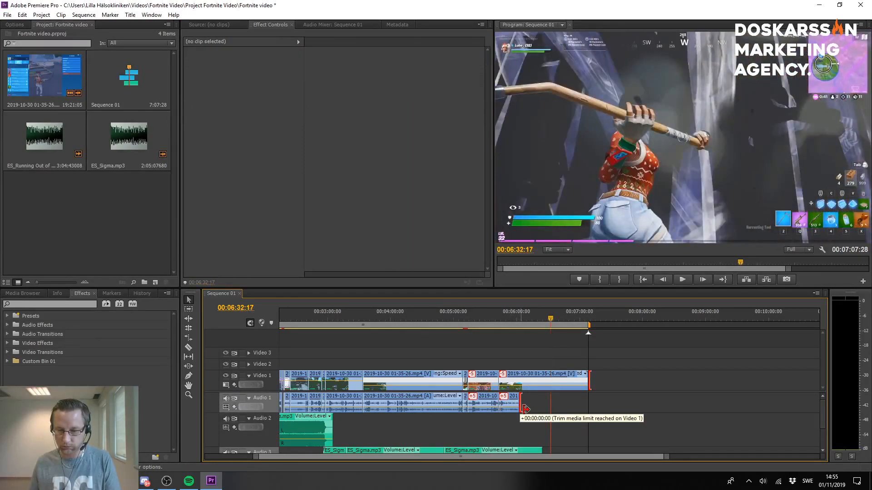
pyautogui.moveTo(598, 410); pyautogui.dragTo(599, 410)
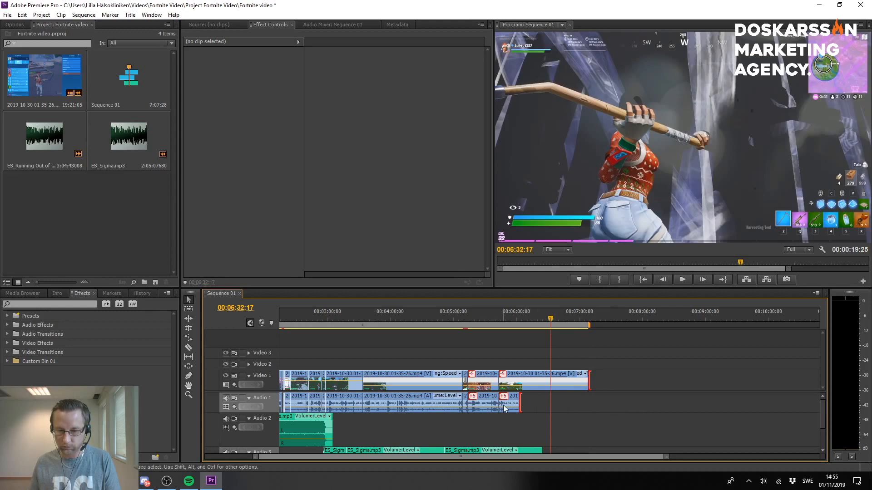
pyautogui.rightClick(511, 403)
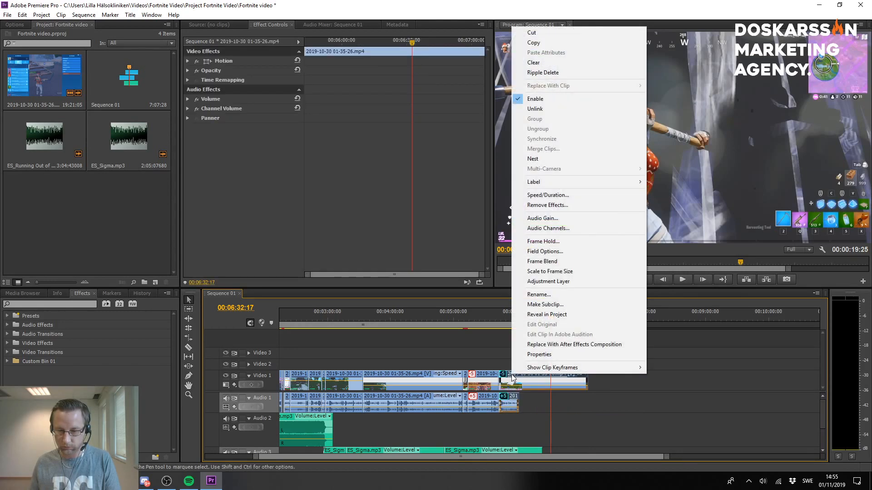
pyautogui.click(550, 109)
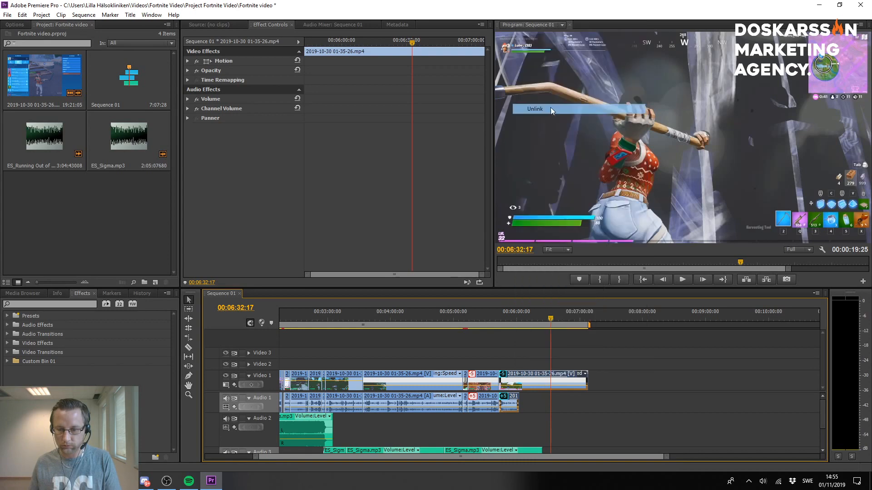
pyautogui.click(534, 409)
pyautogui.moveTo(523, 407); pyautogui.dragTo(589, 408)
# Play back the final clip with its extended audio from about 00:06:02 to 00:06:44.
pyautogui.click(528, 319)
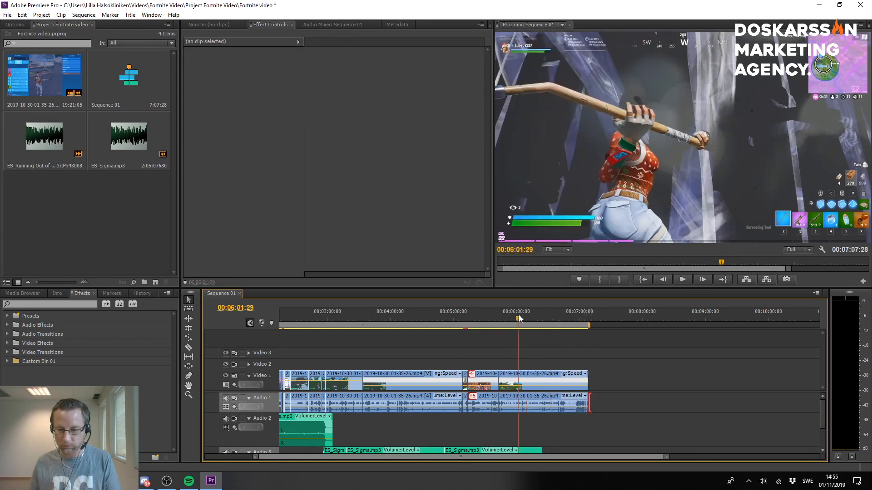
pyautogui.press('space')
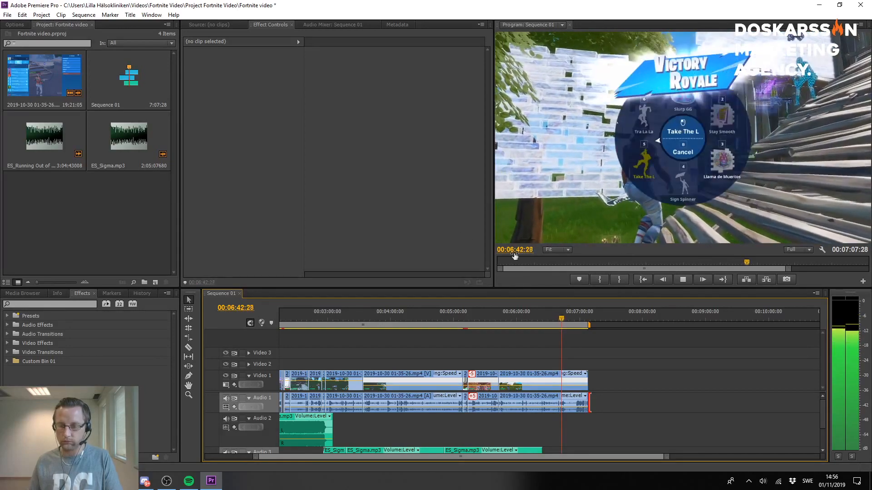
pyautogui.press('space')
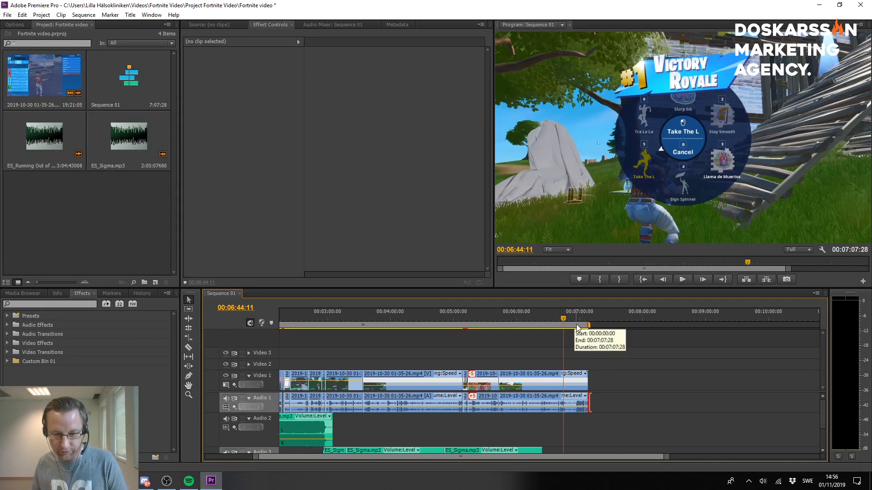
# Scrub back across the end of the music and extend the last ES_Sigma.mp3 clip on Audio 3 as far as its media allows.
pyautogui.moveTo(822, 411); pyautogui.dragTo(821, 421)
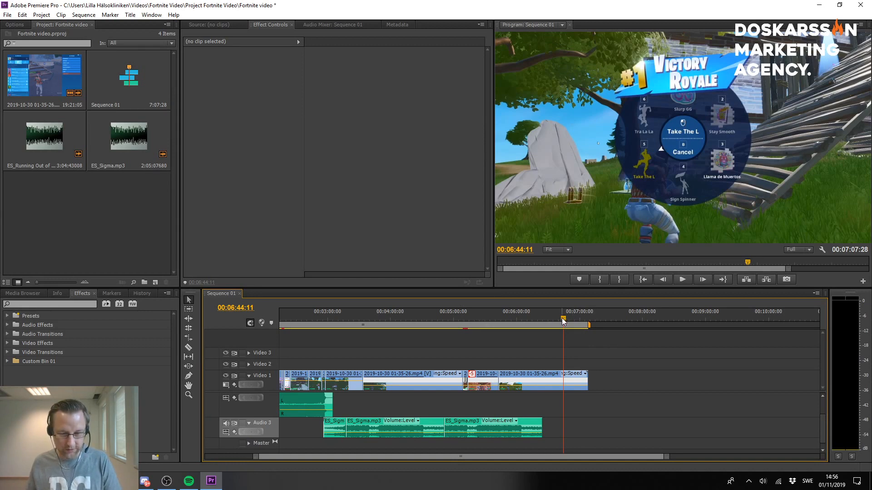
pyautogui.moveTo(562, 318); pyautogui.dragTo(541, 316)
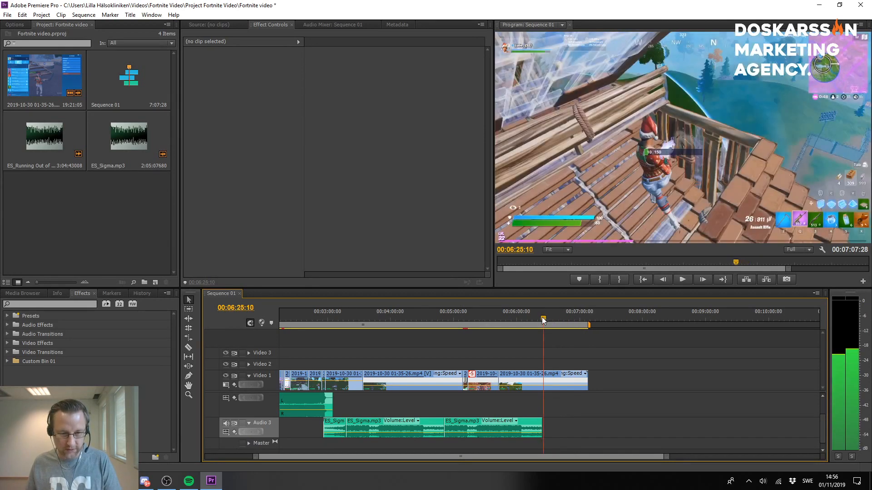
pyautogui.moveTo(541, 316); pyautogui.dragTo(541, 317)
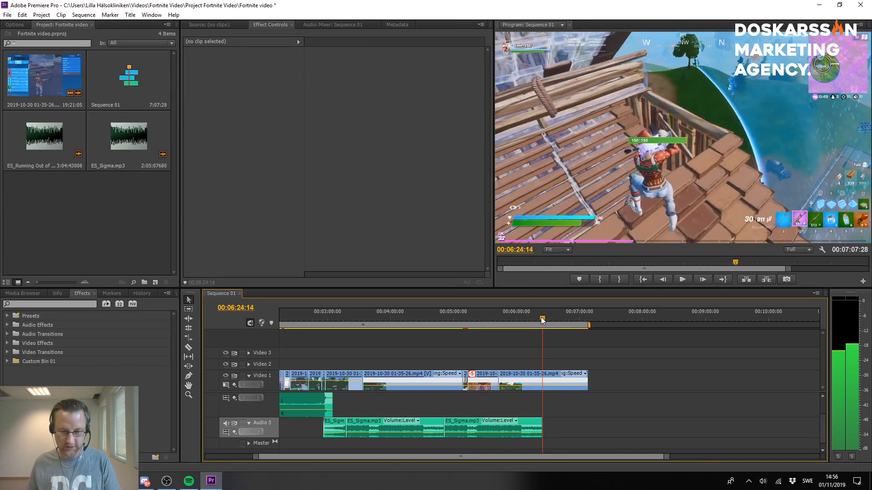
pyautogui.moveTo(541, 317); pyautogui.dragTo(473, 329)
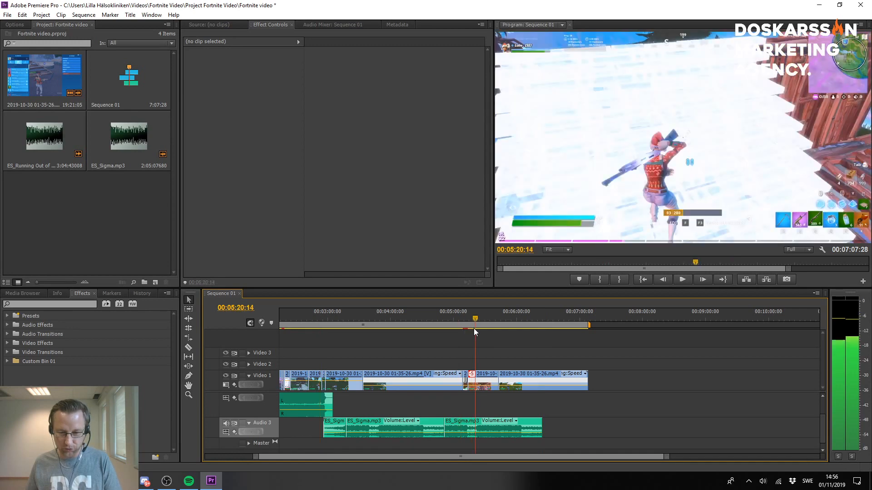
pyautogui.click(522, 327)
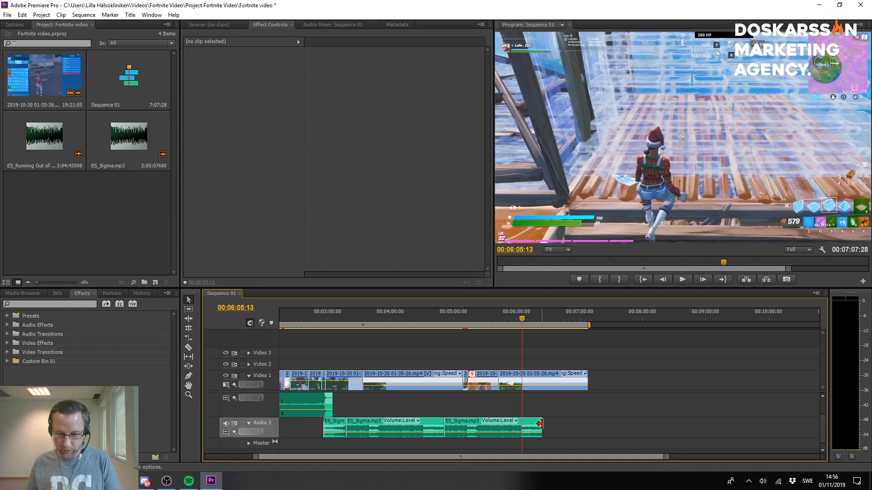
pyautogui.moveTo(539, 424); pyautogui.dragTo(580, 426)
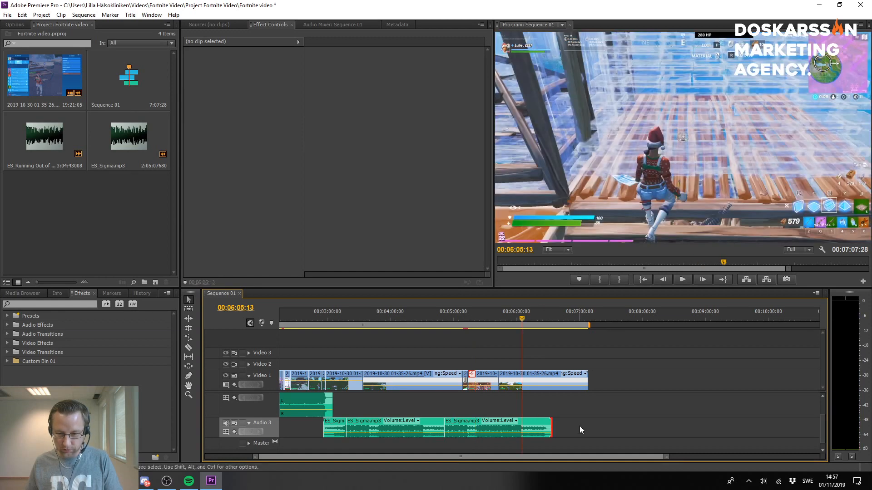
# Play back the extended music from about 00:06:20 to 00:06:23.
pyautogui.click(537, 315)
pyautogui.press('space')
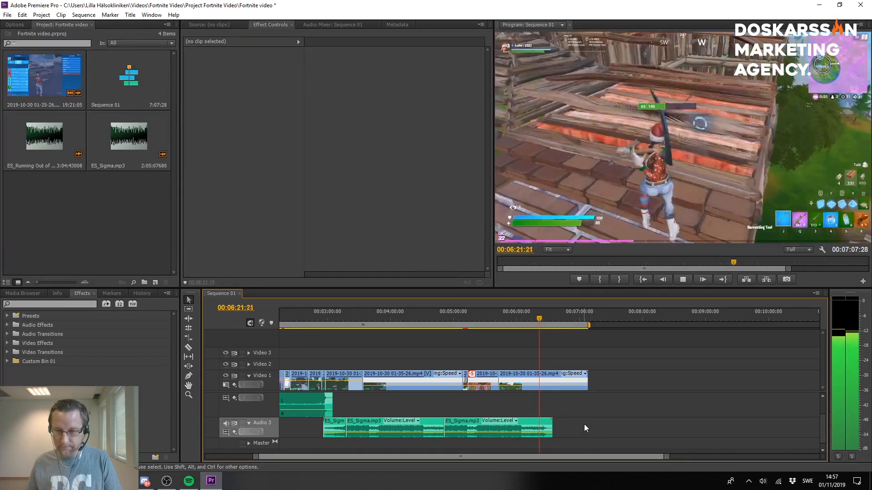
pyautogui.press('space')
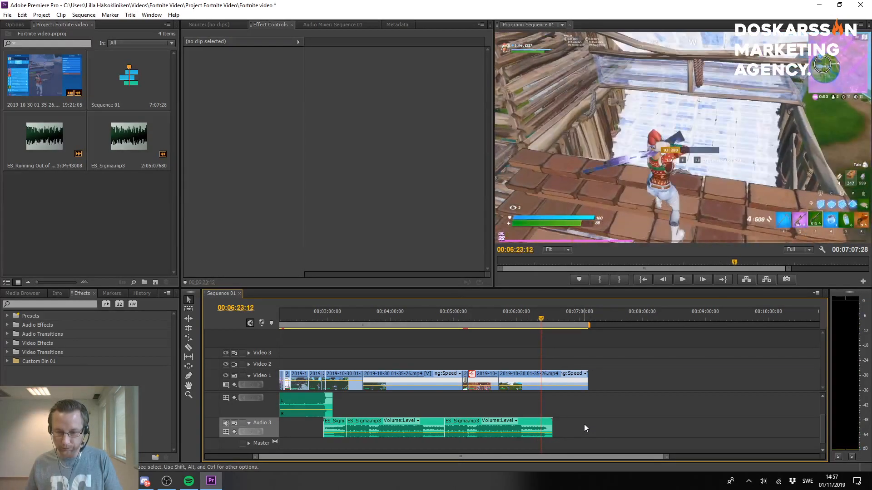
# Scrub and play back the music around the start of the final clip, between about 00:05:40 and 00:06:00.
pyautogui.scroll(5, 464, 423)
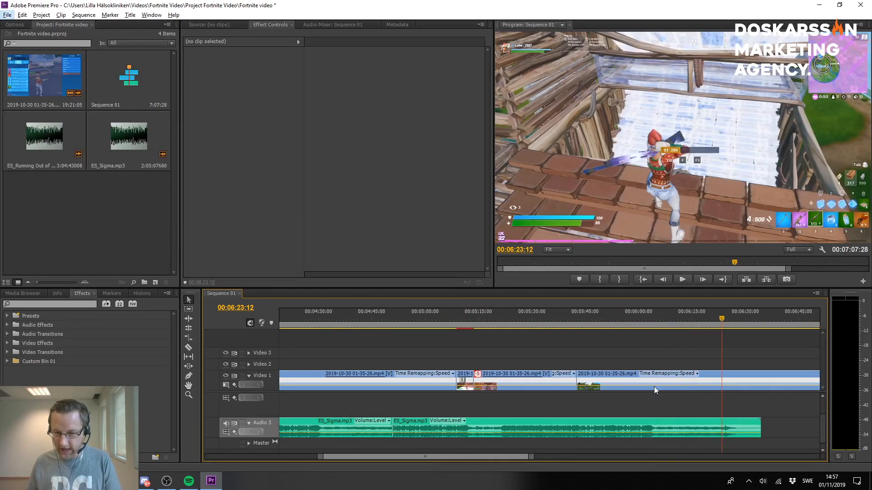
pyautogui.click(639, 318)
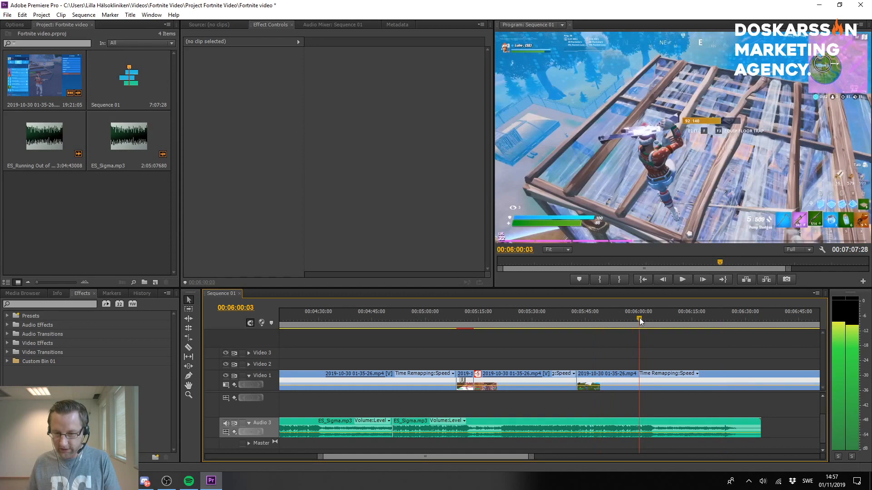
pyautogui.click(625, 315)
pyautogui.press('space')
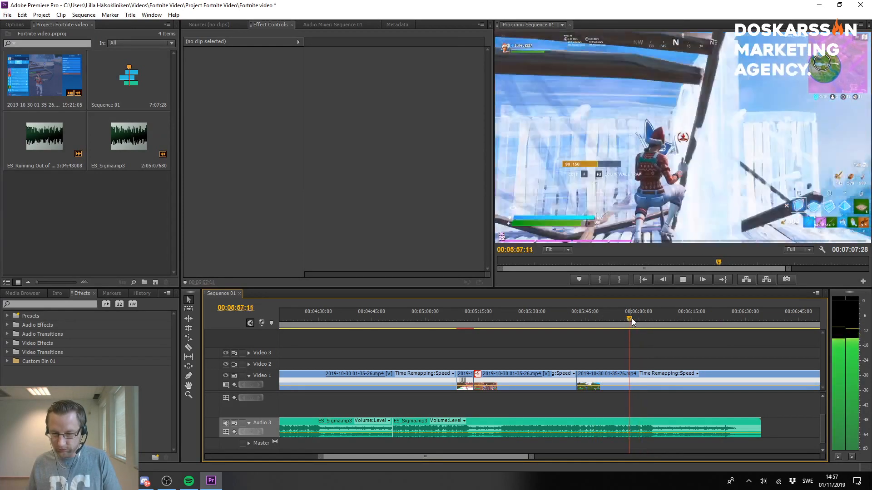
pyautogui.click(616, 318)
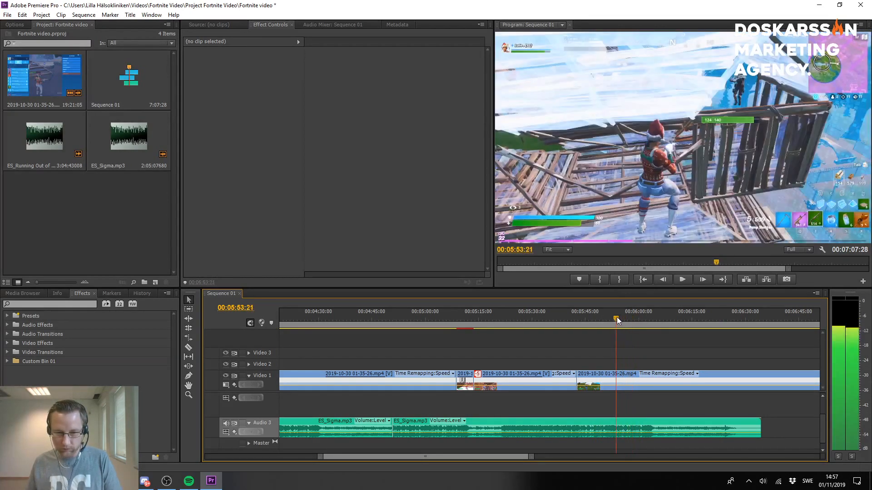
pyautogui.moveTo(616, 317); pyautogui.dragTo(571, 315)
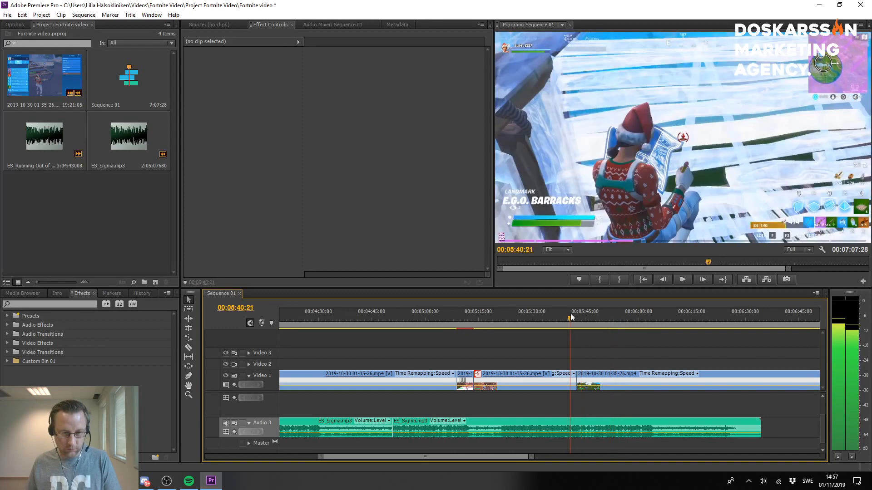
pyautogui.press('space')
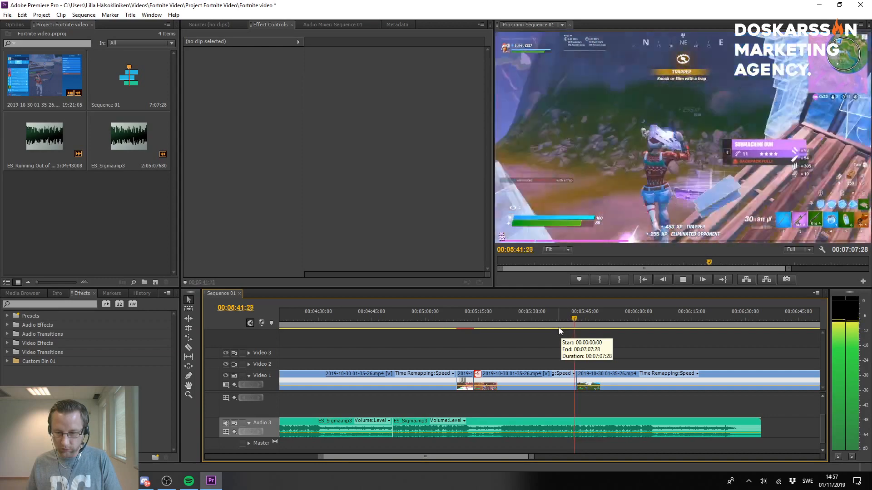
pyautogui.press('space')
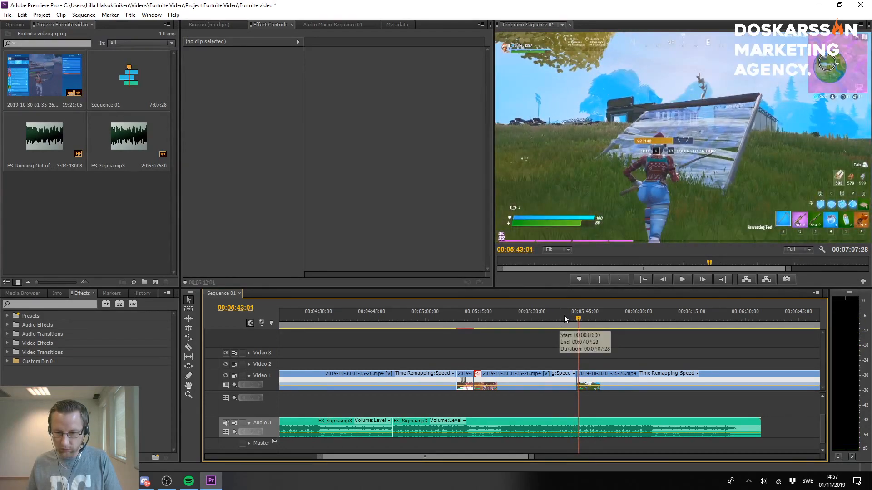
# Replay the music across the cut into the final clip, between about 00:05:38 and 00:05:48.
pyautogui.moveTo(564, 315); pyautogui.dragTo(558, 315)
pyautogui.press('space')
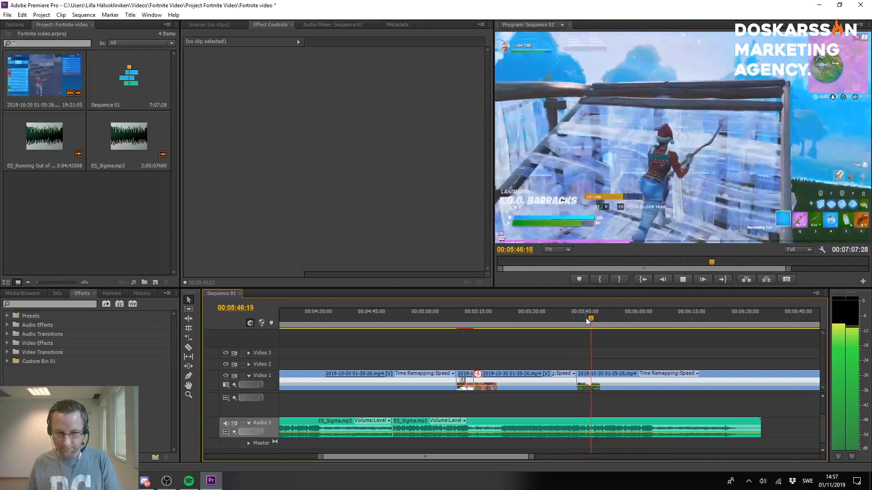
pyautogui.press('space')
pyautogui.moveTo(592, 321); pyautogui.dragTo(581, 321)
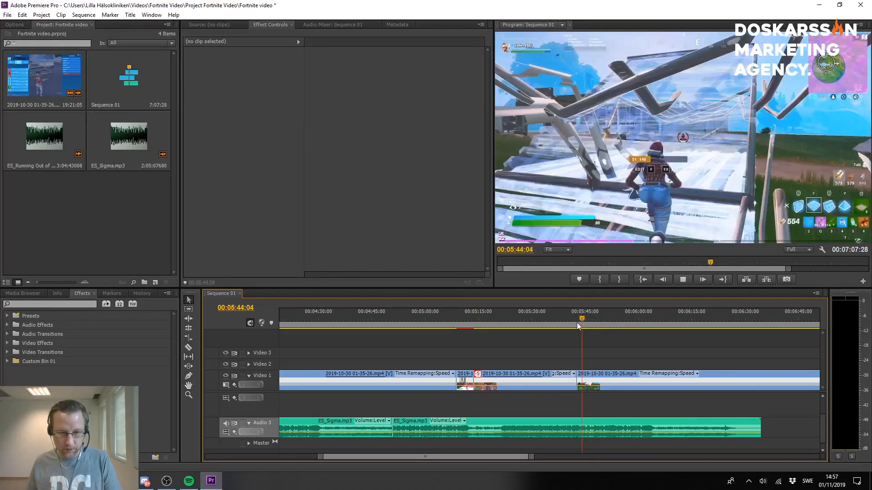
pyautogui.press('space')
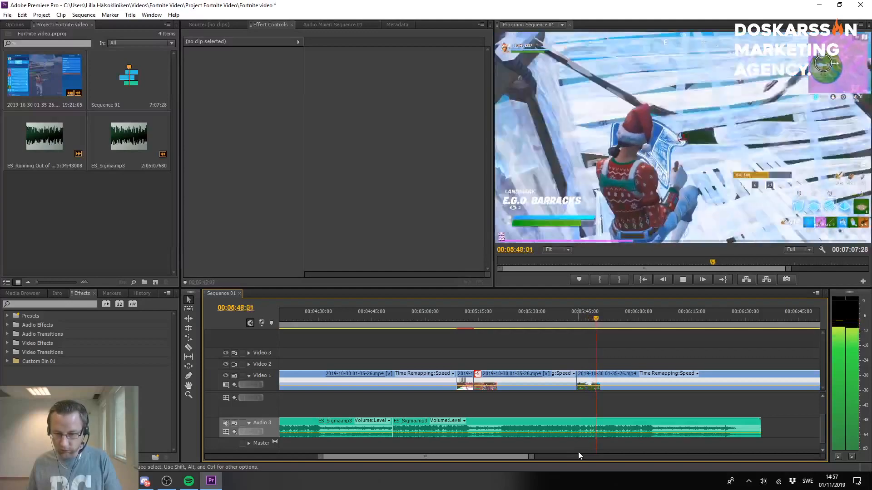
pyautogui.press('space')
pyautogui.scroll(3, 590, 430)
pyautogui.click(561, 317)
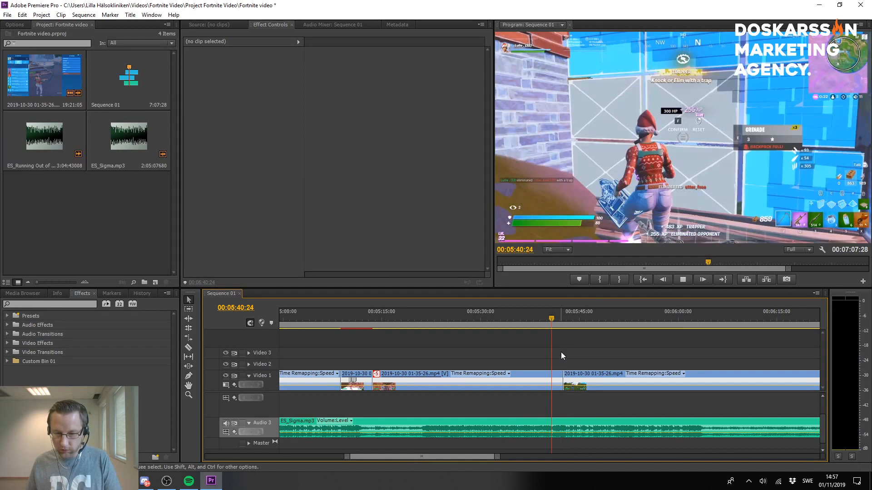
pyautogui.press('space')
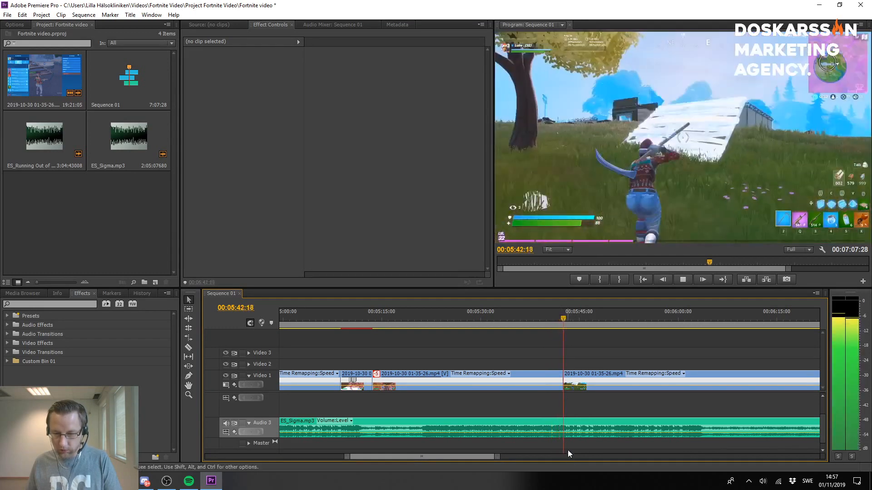
# Step frame by frame between about 00:05:42 and 00:05:43 to examine where the music beat falls against the video cut.
pyautogui.press('space')
pyautogui.press('Left')
pyautogui.press('Left')
pyautogui.press('Left')
pyautogui.press('Left')
pyautogui.press('Left')
pyautogui.press('Left')
pyautogui.press('Left')
pyautogui.press('Left')
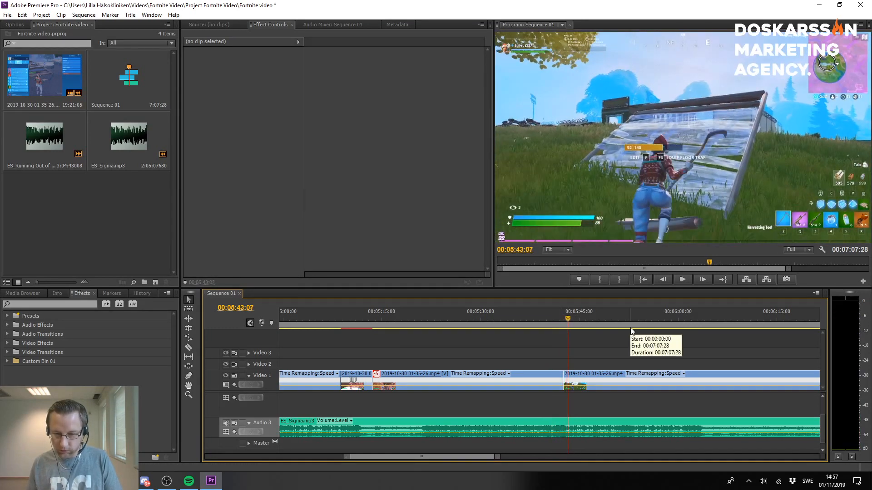
pyautogui.press('Left')
pyautogui.press('Left')
pyautogui.press('Left')
pyautogui.press('Left')
pyautogui.press('Left')
pyautogui.press('Left')
pyautogui.press('Left')
pyautogui.press('Left')
pyautogui.press('Left')
pyautogui.press('Left')
pyautogui.press('Left')
pyautogui.press('Left')
pyautogui.press('Left')
pyautogui.press('Left')
pyautogui.press('Left')
pyautogui.press('Left')
pyautogui.press('Left')
pyautogui.press('Left')
pyautogui.press('Left')
pyautogui.press('Left')
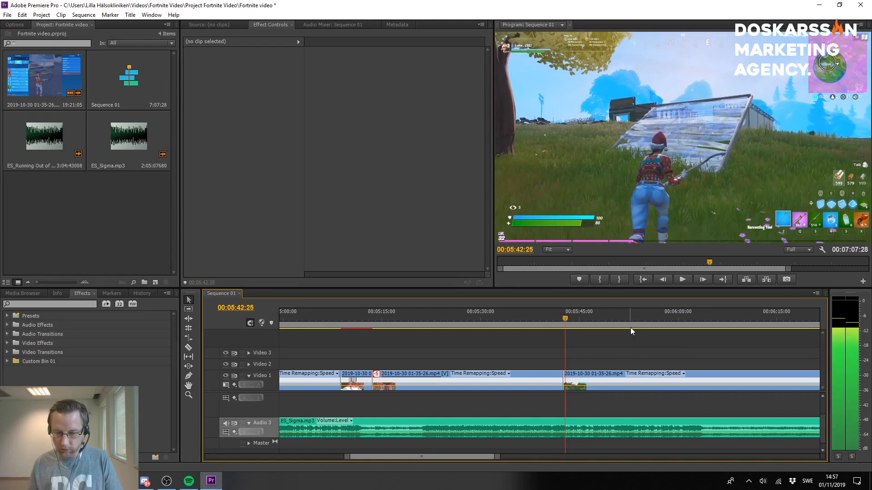
pyautogui.press('Right')
pyautogui.press('Right')
pyautogui.press('Right')
pyautogui.press('Right')
pyautogui.press('Right')
pyautogui.press('Right')
pyautogui.press('Right')
pyautogui.press('Right')
pyautogui.press('Right')
pyautogui.press('Right')
pyautogui.press('Right')
pyautogui.press('Right')
pyautogui.press('Right')
pyautogui.press('Right')
pyautogui.press('Right')
pyautogui.press('Right')
pyautogui.press('Right')
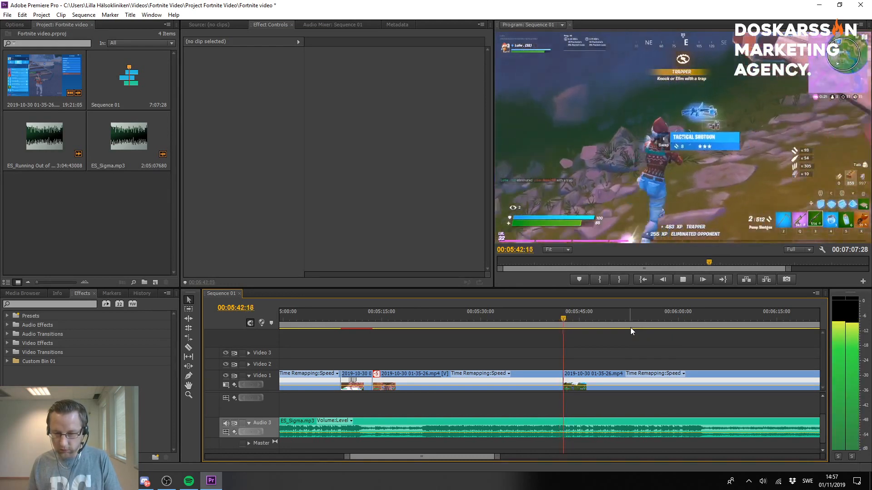
pyautogui.press('Left')
pyautogui.press('Left')
pyautogui.press('Left')
pyautogui.press('Left')
pyautogui.press('Left')
pyautogui.press('Left')
pyautogui.press('Left')
pyautogui.press('Left')
pyautogui.press('Left')
pyautogui.press('Left')
pyautogui.press('Left')
pyautogui.press('Left')
pyautogui.press('Left')
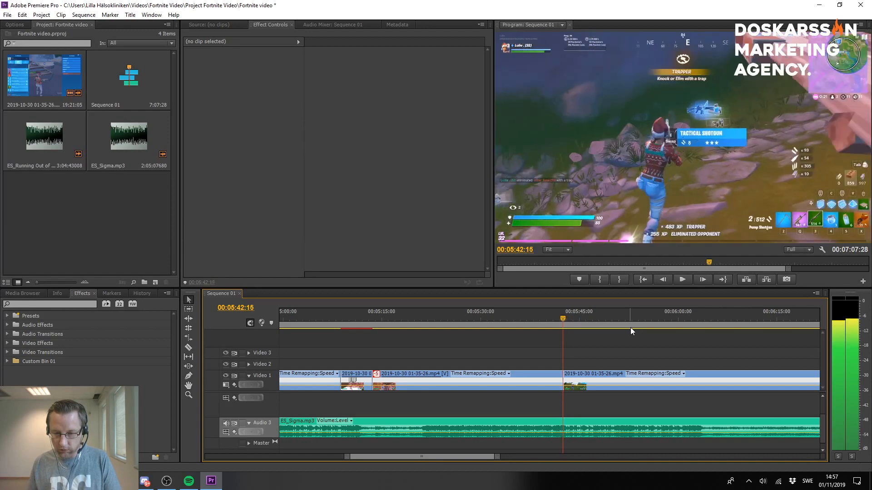
pyautogui.press('Left')
pyautogui.press('Left')
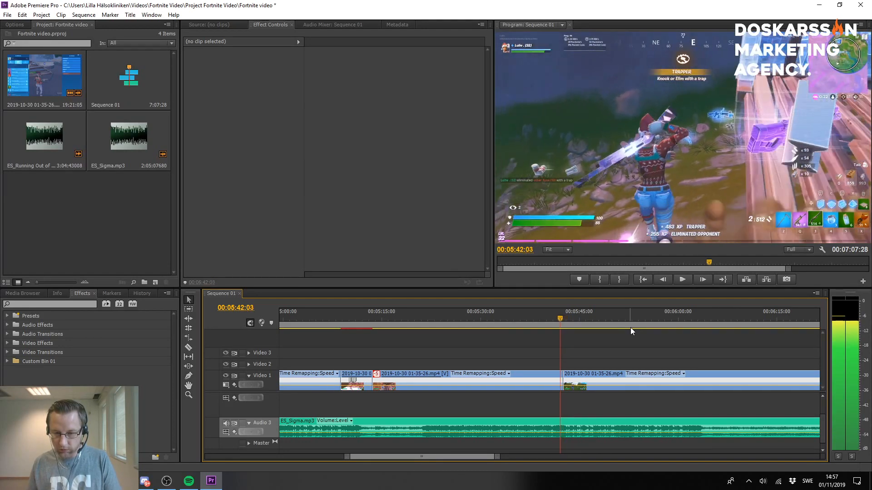
pyautogui.press('Right')
pyautogui.press('Right')
pyautogui.press('Right')
pyautogui.press('Right')
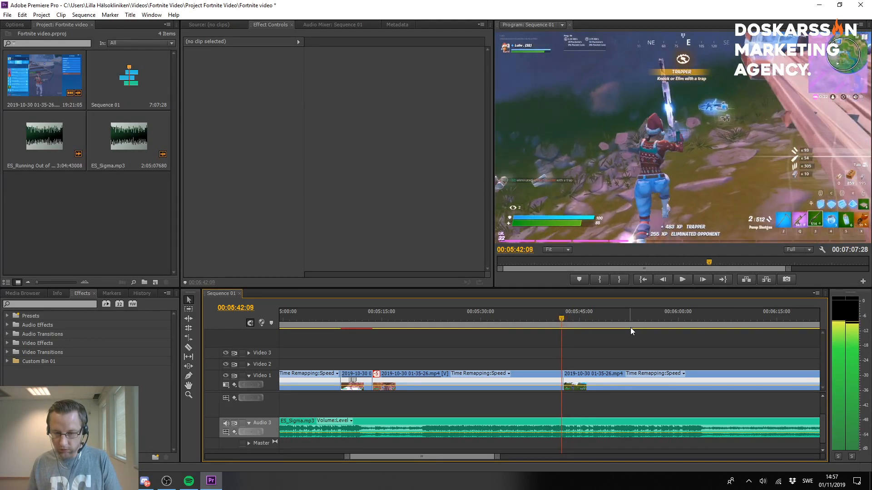
pyautogui.press('Right')
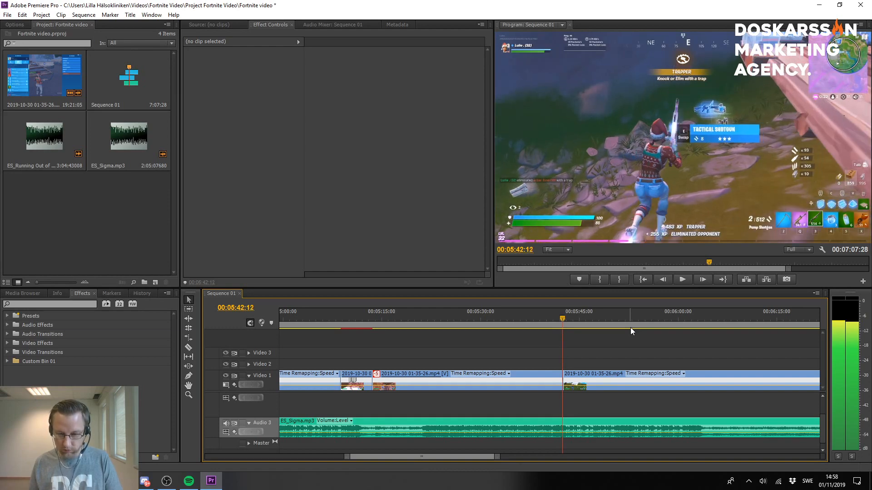
# Replay the video transition and split the ES_Sigma.mp3 clip on Audio 3 at 00:05:42:08.
pyautogui.click(554, 317)
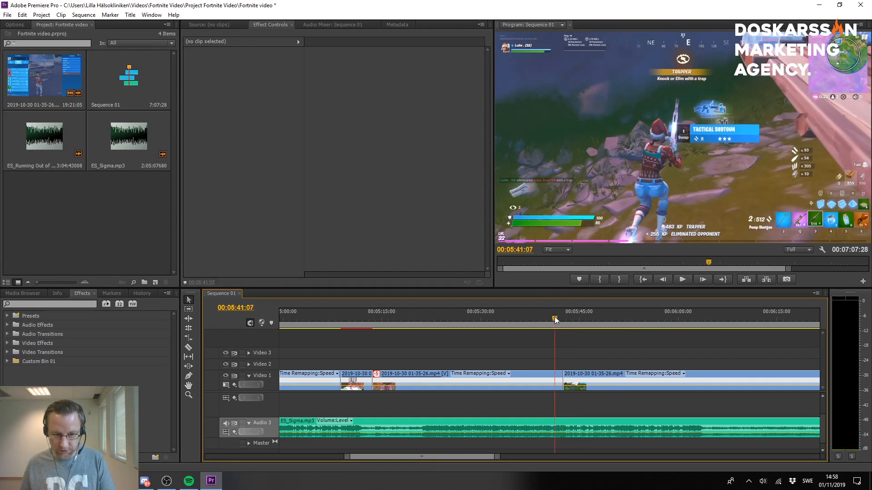
pyautogui.press('space')
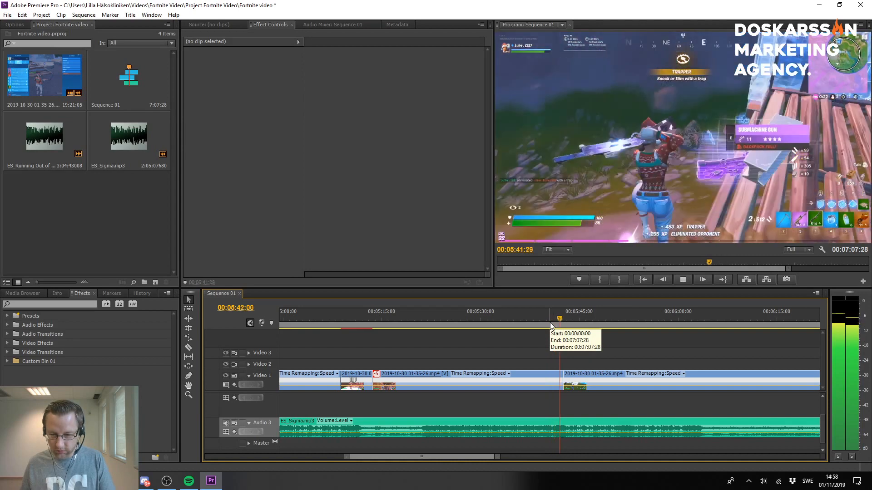
pyautogui.press('space')
pyautogui.click(551, 322)
pyautogui.press('space')
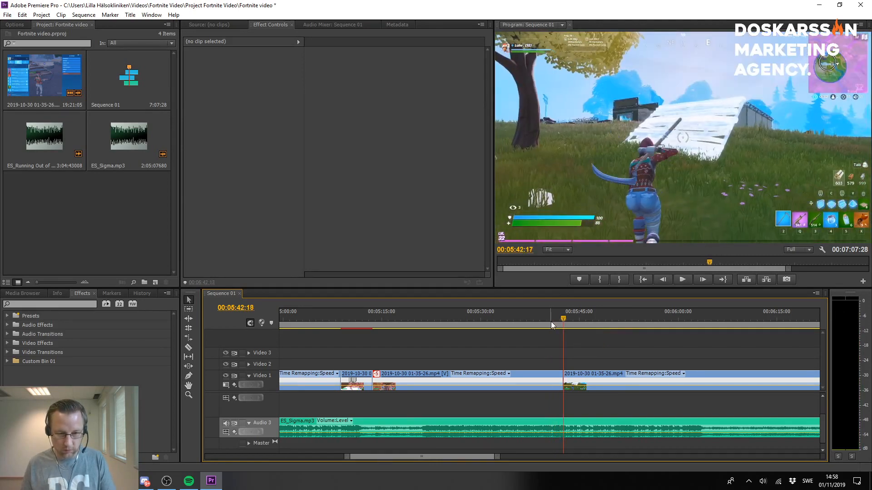
pyautogui.press('space')
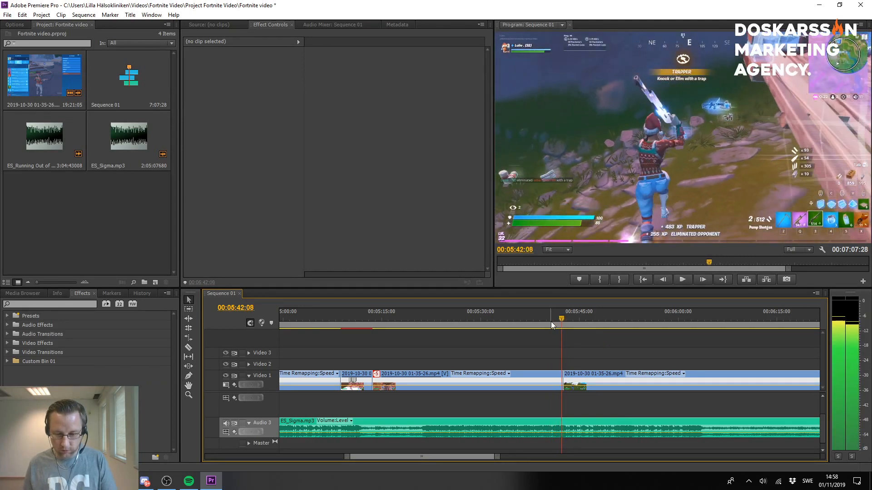
pyautogui.press('c')
pyautogui.hotkey('ctrl', 's')
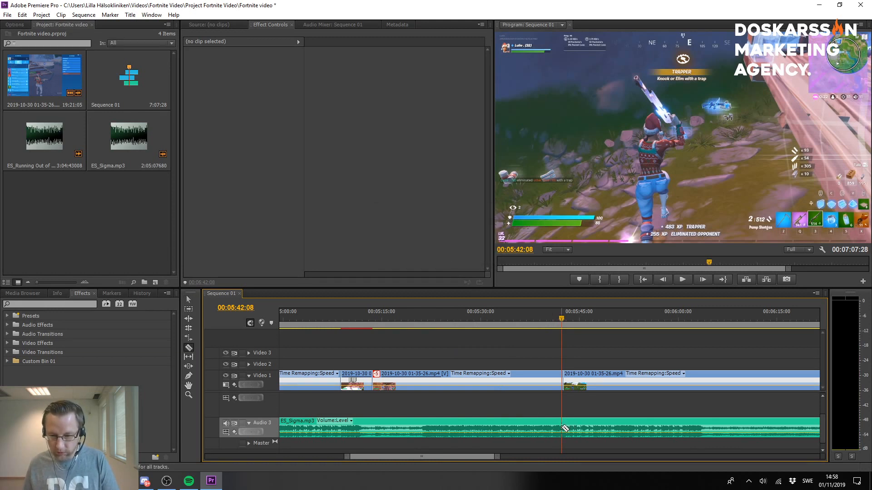
pyautogui.click(563, 428)
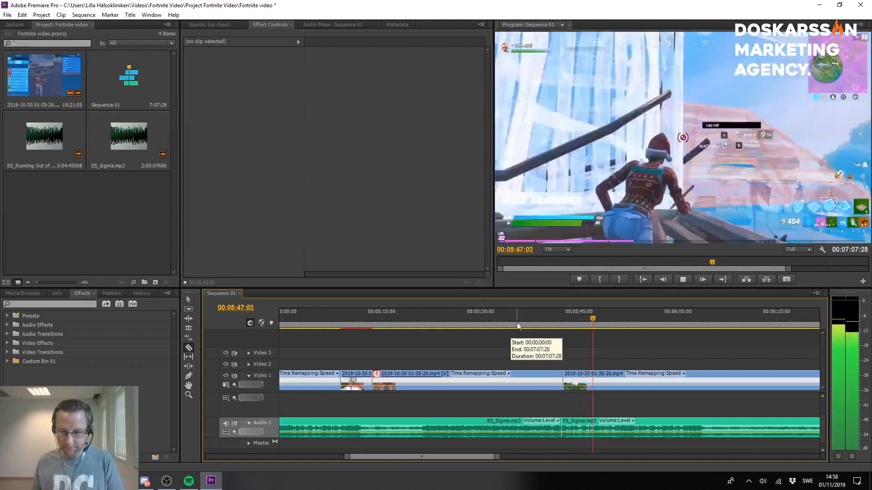
# Play the music onward and split the ES_Sigma.mp3 clip on Audio 3 again at 00:05:52:27.
pyautogui.press('space')
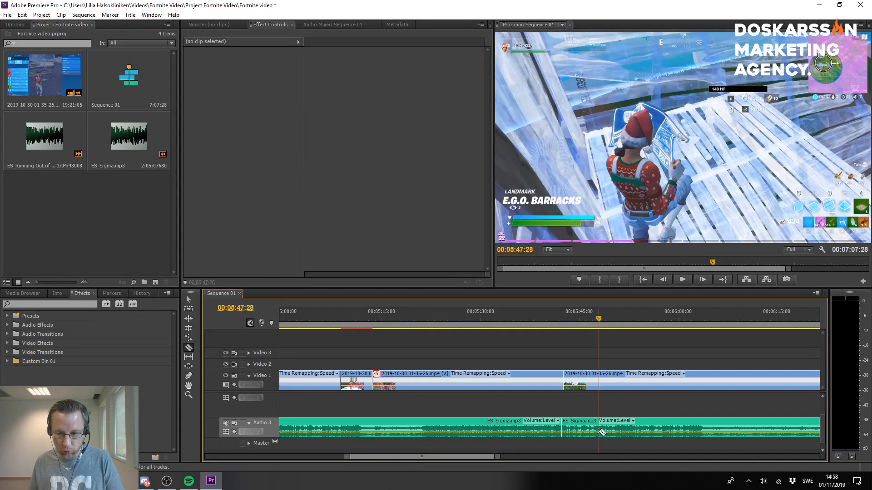
pyautogui.press('space')
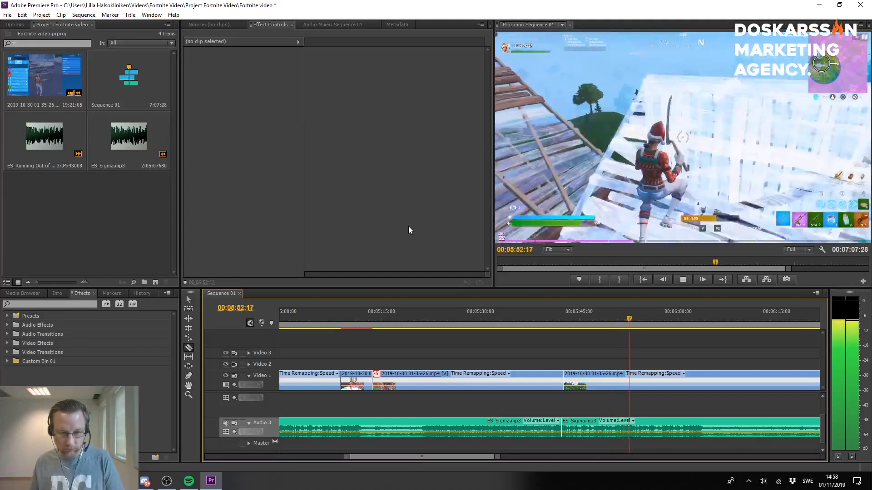
pyautogui.press('space')
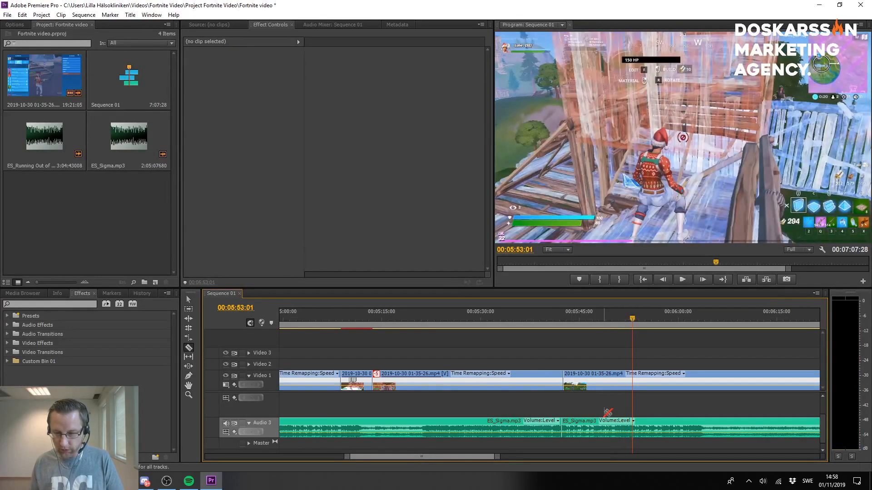
pyautogui.press('Left')
pyautogui.press('Left')
pyautogui.press('Left')
pyautogui.press('Left')
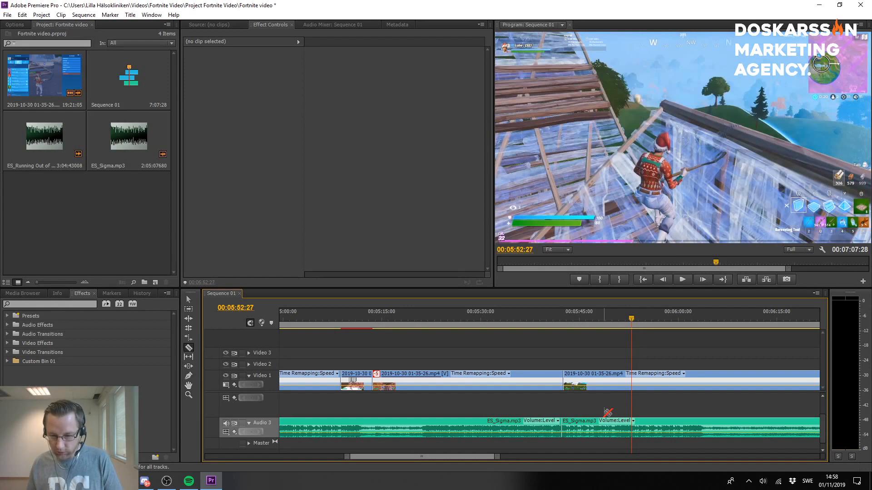
pyautogui.click(634, 431)
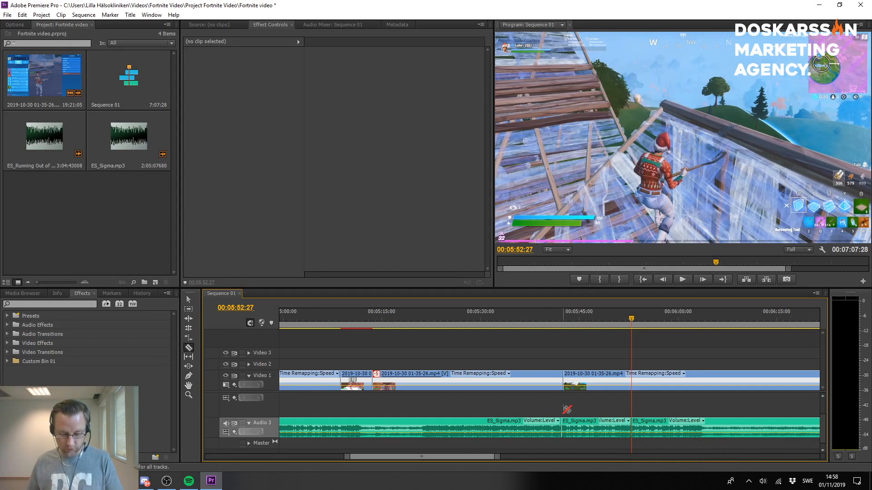
# Shift the music after the second split to about 00:06:04 and place a copy of the section between the splits at 00:05:52:27.
pyautogui.press('v')
pyautogui.click(676, 422)
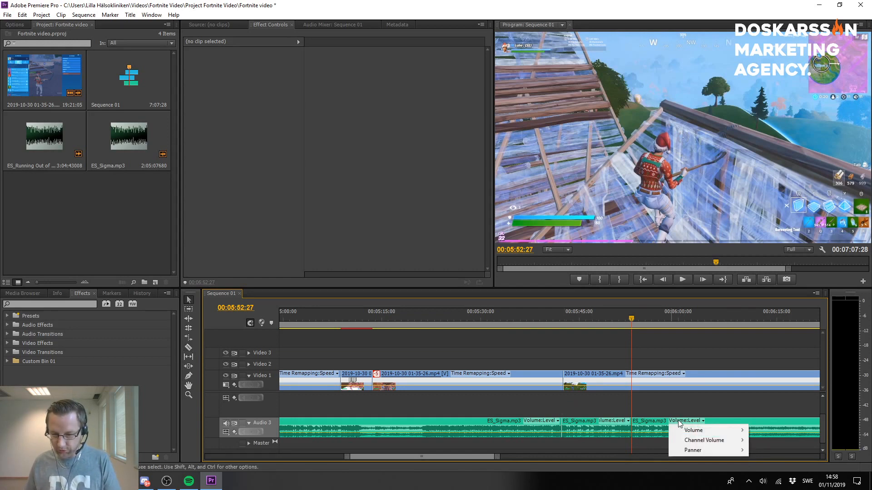
pyautogui.click(719, 378)
pyautogui.click(723, 415)
pyautogui.moveTo(720, 421); pyautogui.dragTo(796, 424)
pyautogui.click(576, 423)
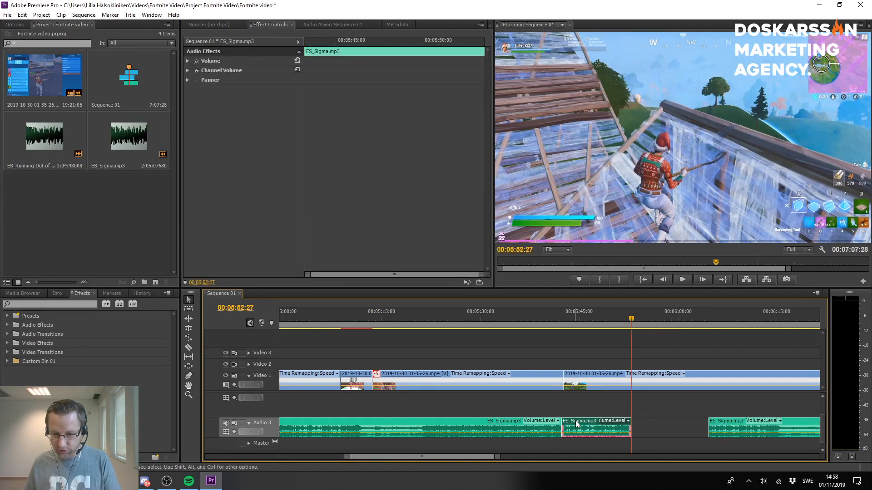
pyautogui.moveTo(576, 423); pyautogui.dragTo(642, 421)
# Play the music across the join at 00:05:52:27 to check how the repeated section follows on.
pyautogui.click(747, 421)
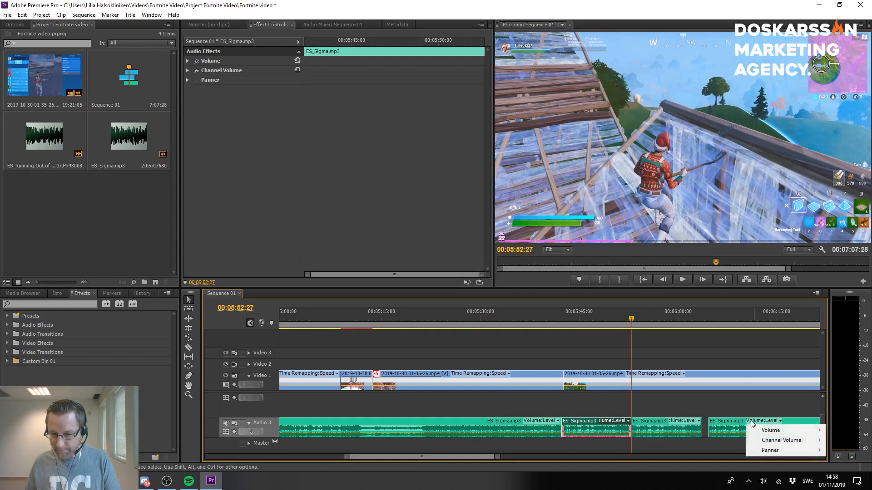
pyautogui.click(615, 335)
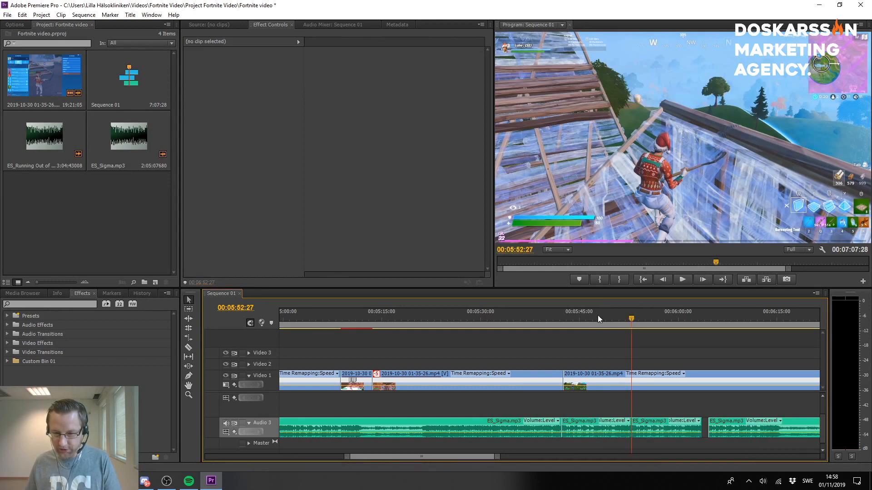
pyautogui.moveTo(600, 316); pyautogui.dragTo(621, 324)
pyautogui.press('space')
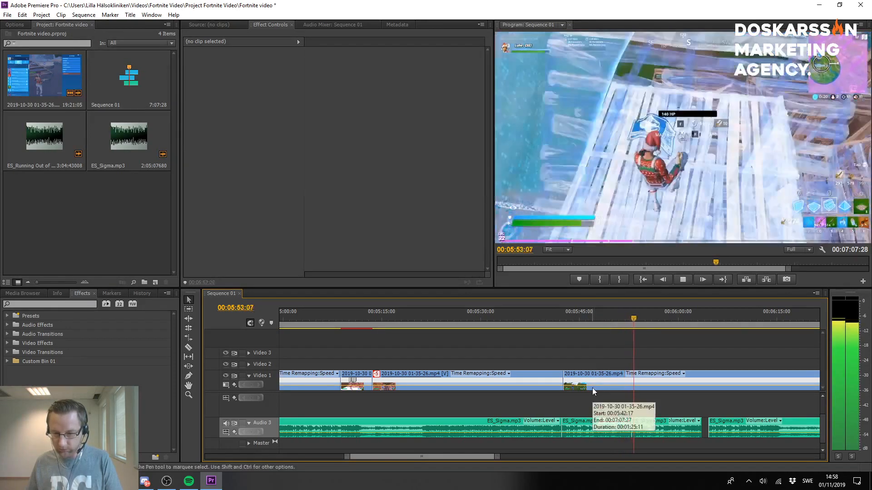
pyautogui.press('space')
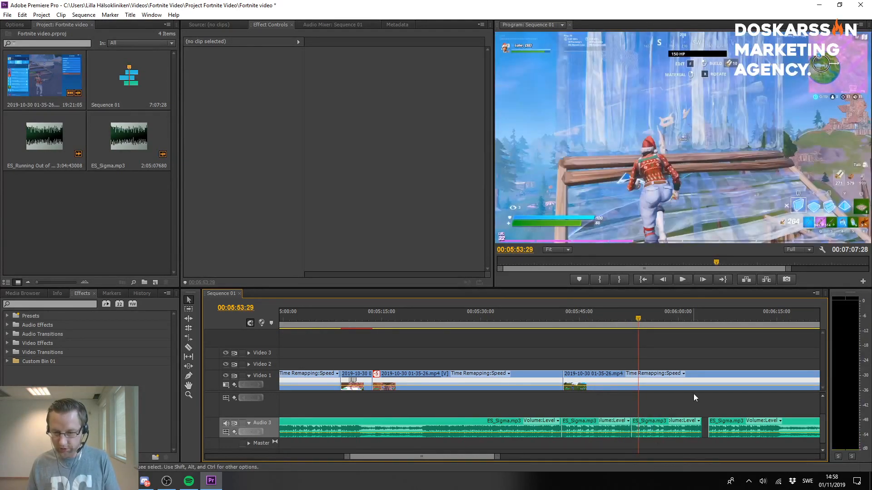
pyautogui.scroll(3, 576, 432)
pyautogui.click(678, 312)
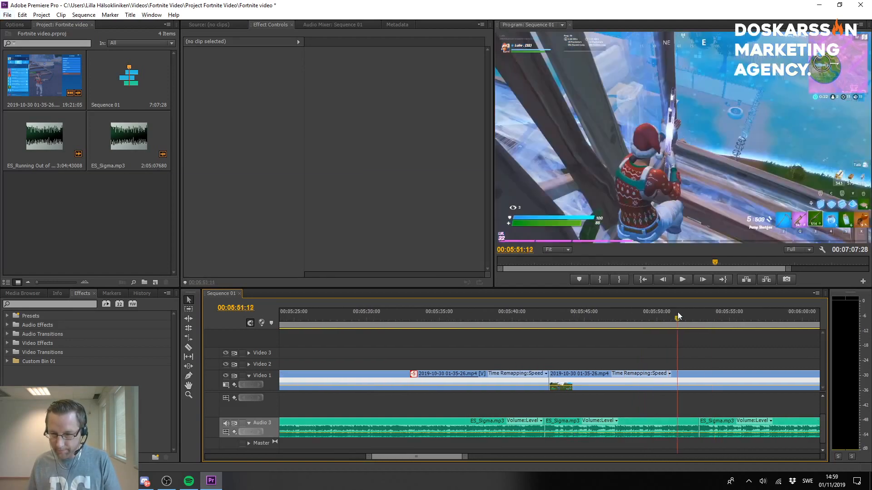
pyautogui.press('space')
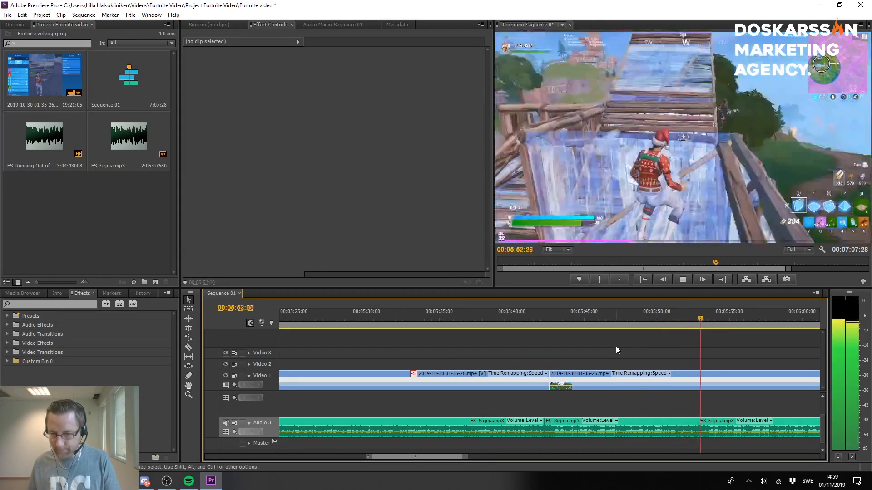
pyautogui.press('space')
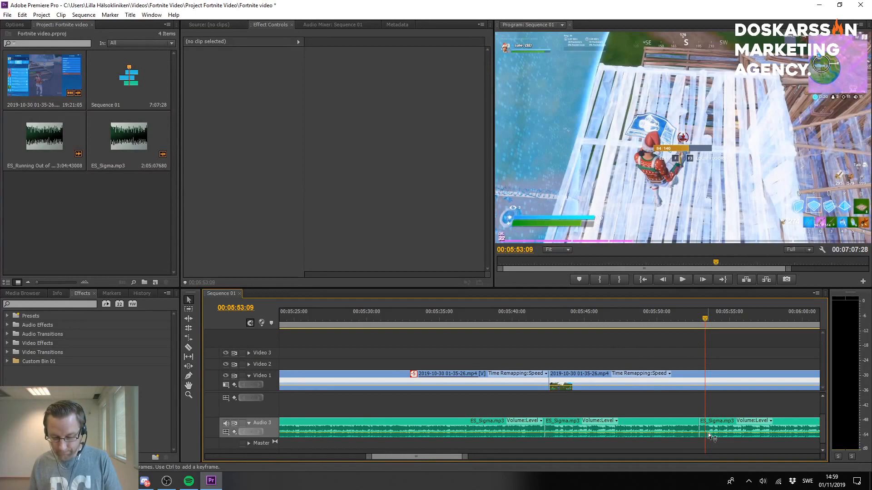
# Cut the opening frames off the repeated ES_Sigma.mp3 section up to 00:05:53:05 and move the remainder back to 00:05:52:27.
pyautogui.press('Left')
pyautogui.press('Left')
pyautogui.press('c')
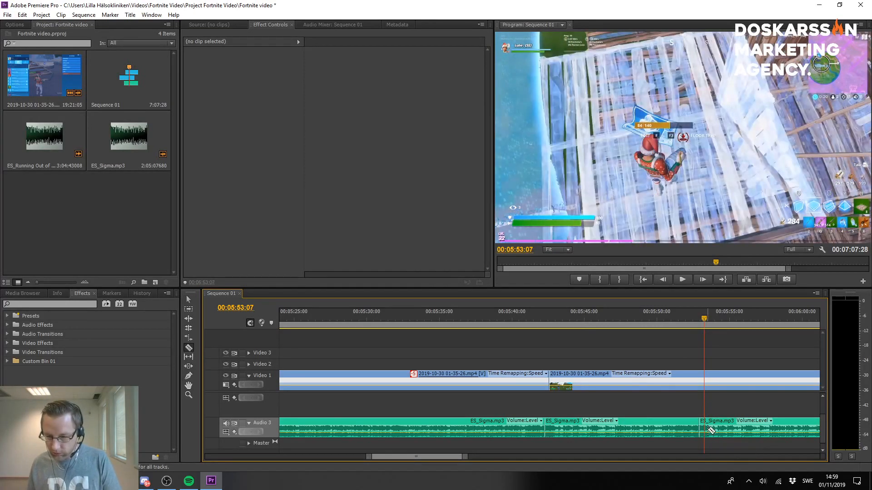
pyautogui.press('Left')
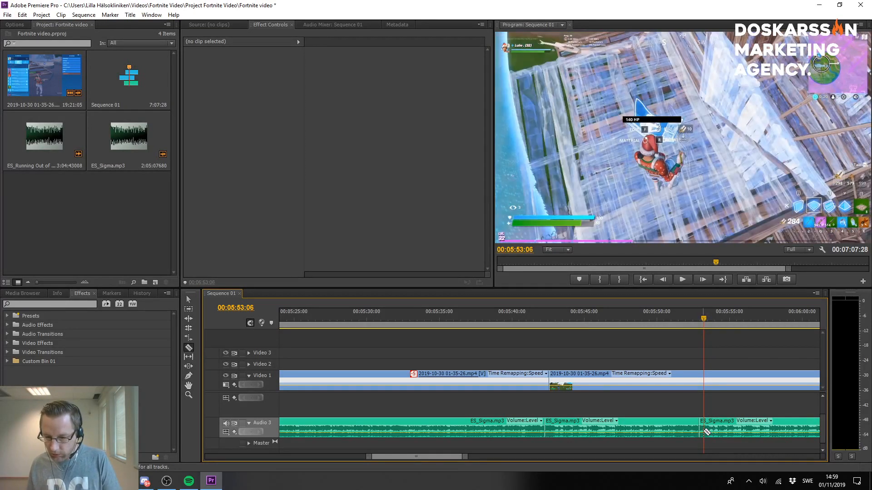
pyautogui.press('Left')
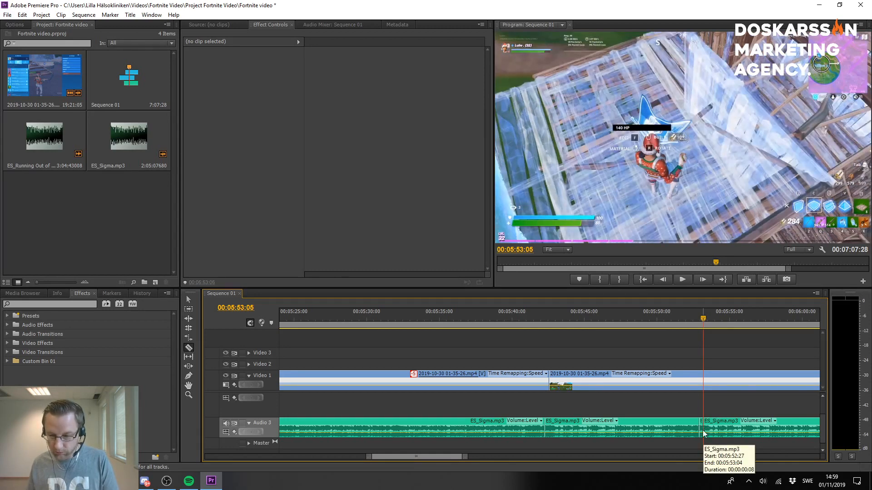
pyautogui.press('v')
pyautogui.click(700, 422)
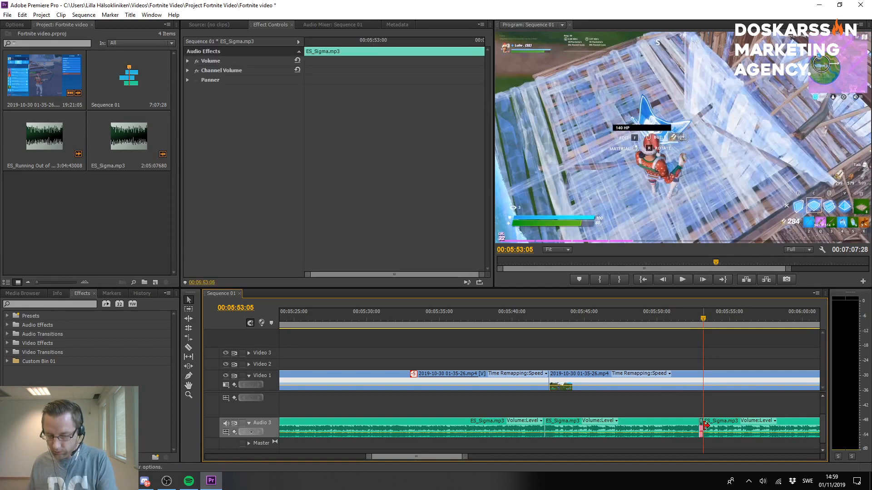
pyautogui.press('Delete')
pyautogui.click(743, 423)
pyautogui.moveTo(789, 422); pyautogui.dragTo(782, 420)
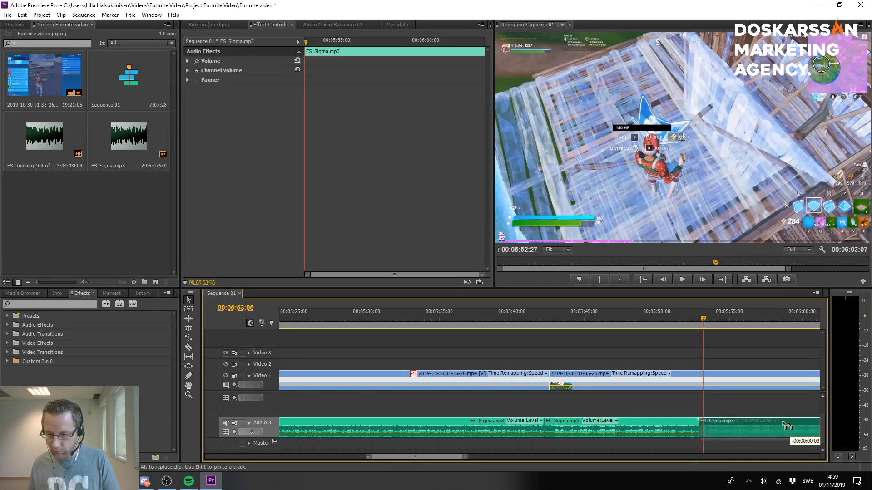
# Play the music across the trimmed join at 00:05:52:27 to check the transition.
pyautogui.moveTo(693, 318); pyautogui.dragTo(667, 318)
pyautogui.press('space')
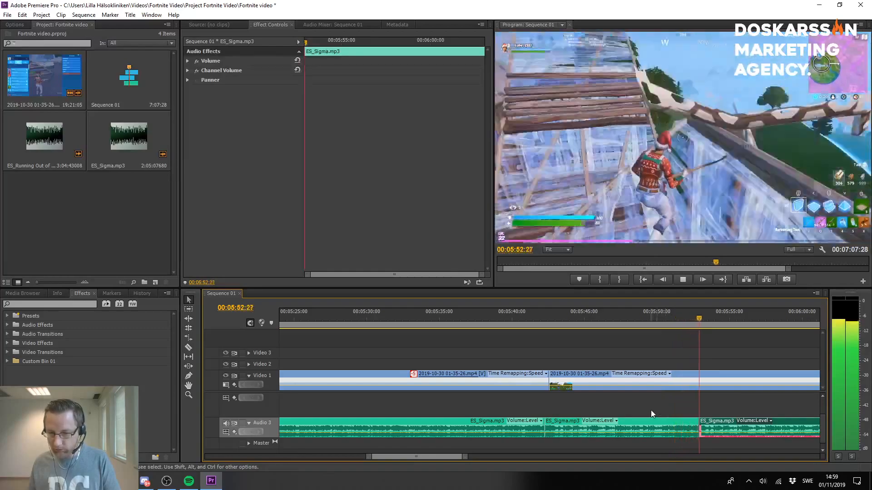
pyautogui.click(651, 409)
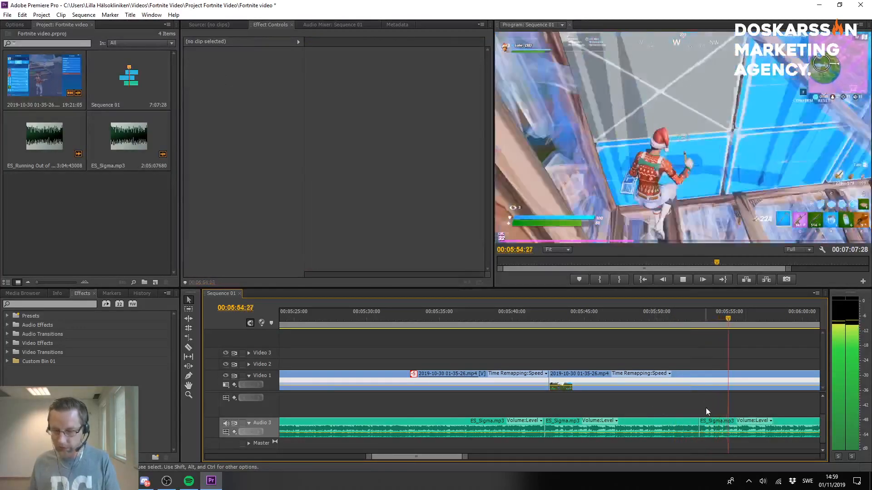
# Shift the final ES_Sigma.mp3 clip on Audio 3 back against the end of the repeated section, at about 00:06:03.
pyautogui.scroll(-2, 706, 408)
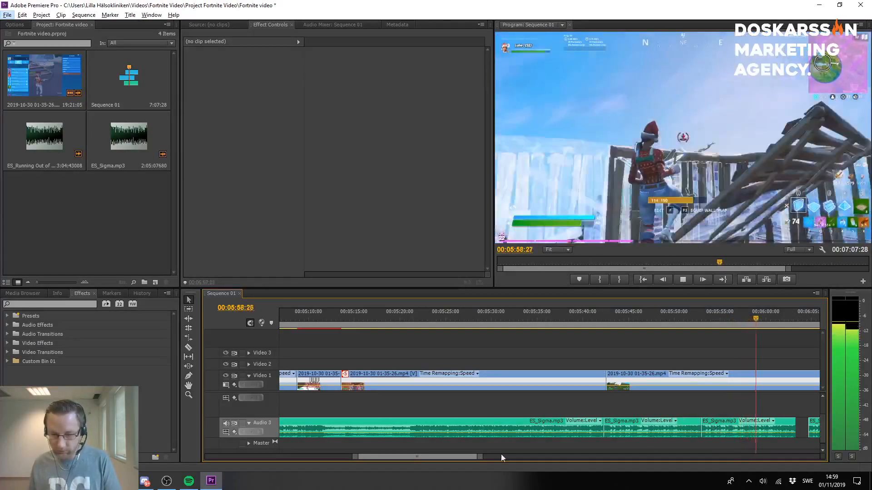
pyautogui.moveTo(463, 456); pyautogui.dragTo(471, 458)
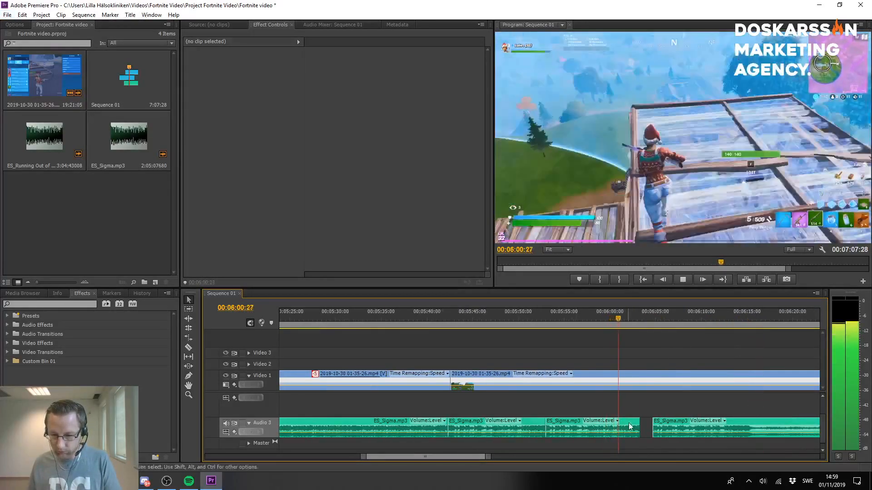
pyautogui.press('space')
pyautogui.moveTo(773, 418); pyautogui.dragTo(772, 424)
# Play the music across the joins at both ends of the repeated section to check that the beat continues.
pyautogui.press('space')
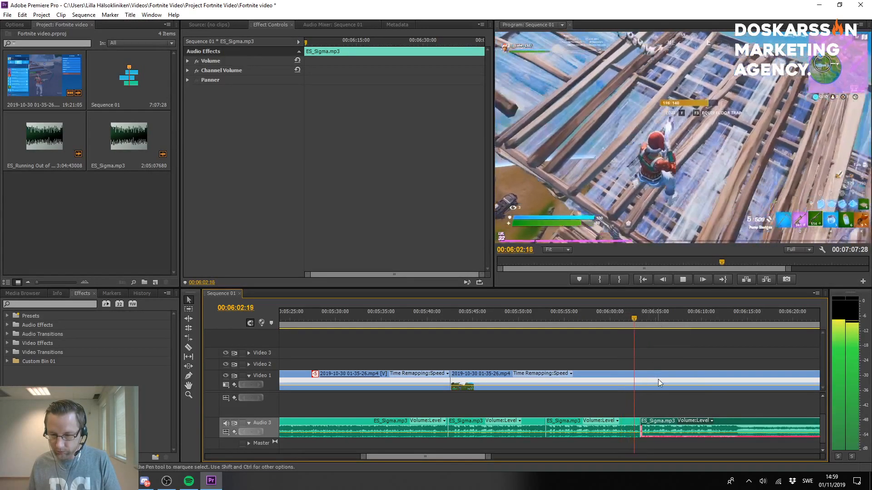
pyautogui.click(662, 400)
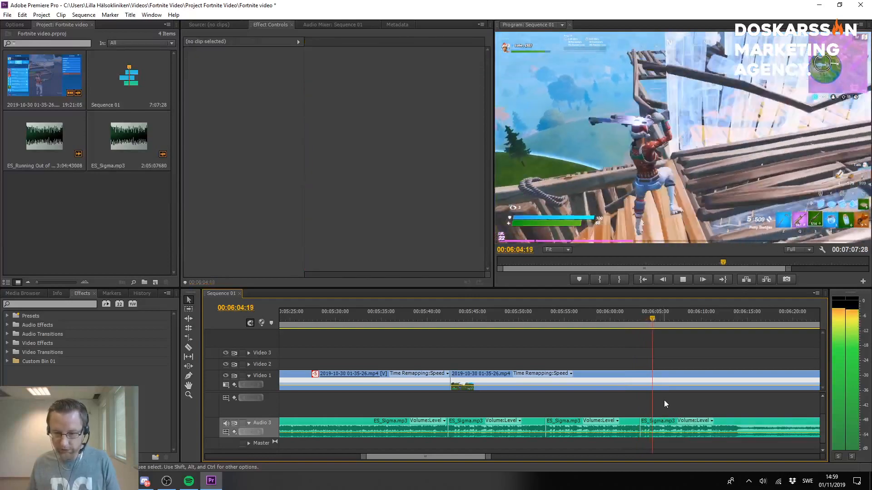
pyautogui.press('space')
pyautogui.click(530, 313)
pyautogui.press('space')
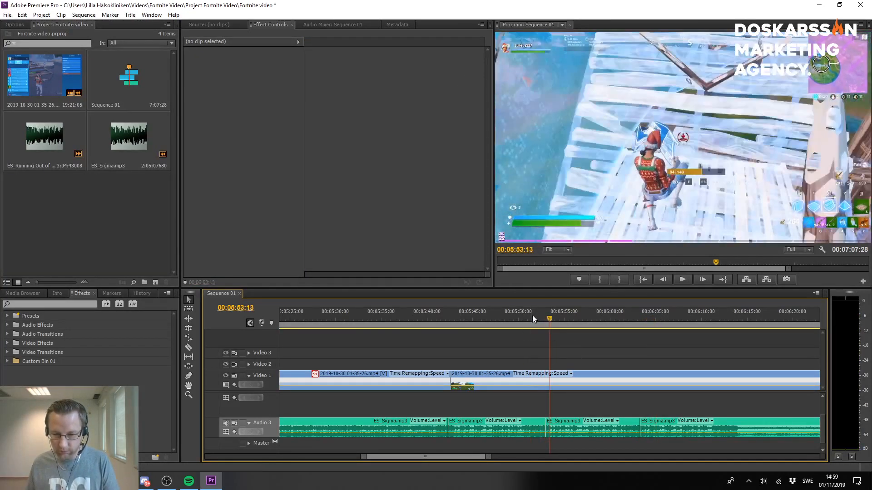
pyautogui.click(530, 315)
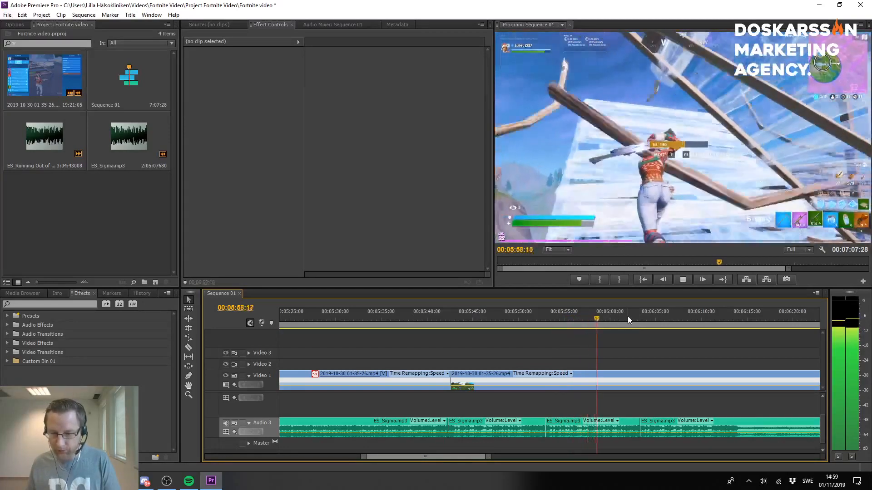
pyautogui.click(628, 316)
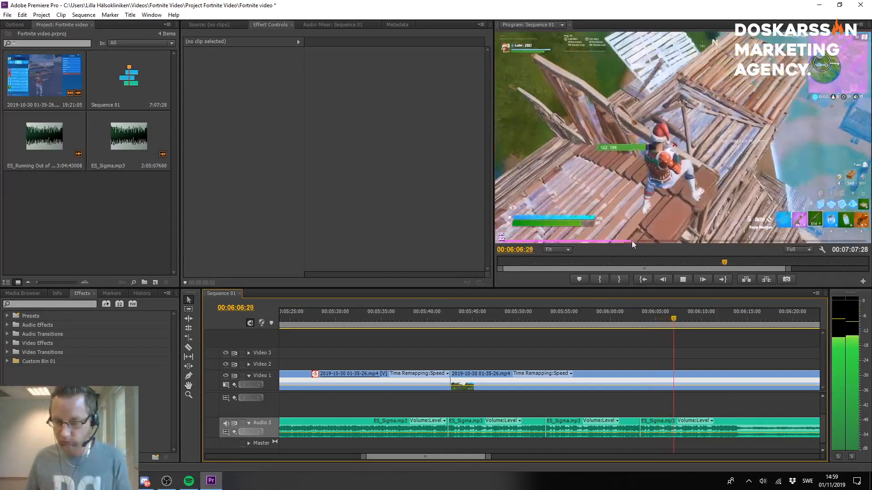
pyautogui.press('space')
# Compare where the music and the final video clip end, and play the music's closing part from about 00:06:30.
pyautogui.scroll(-5, 683, 370)
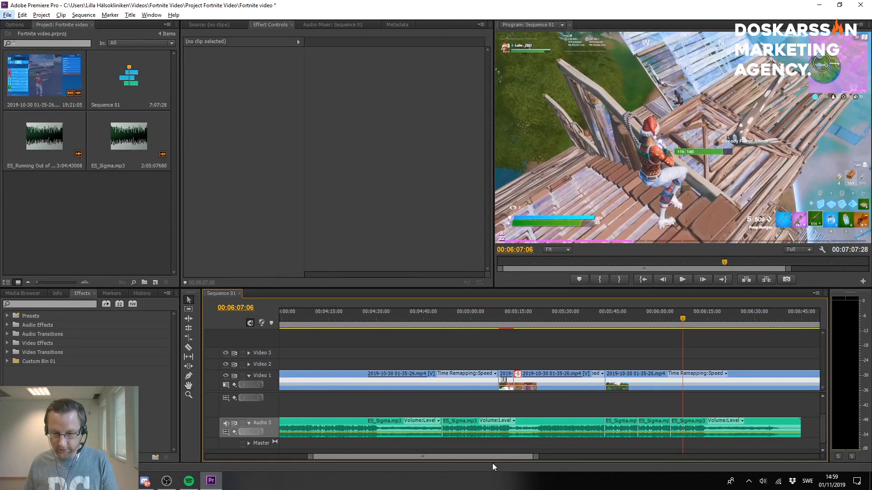
pyautogui.moveTo(495, 457); pyautogui.dragTo(508, 461)
pyautogui.click(633, 318)
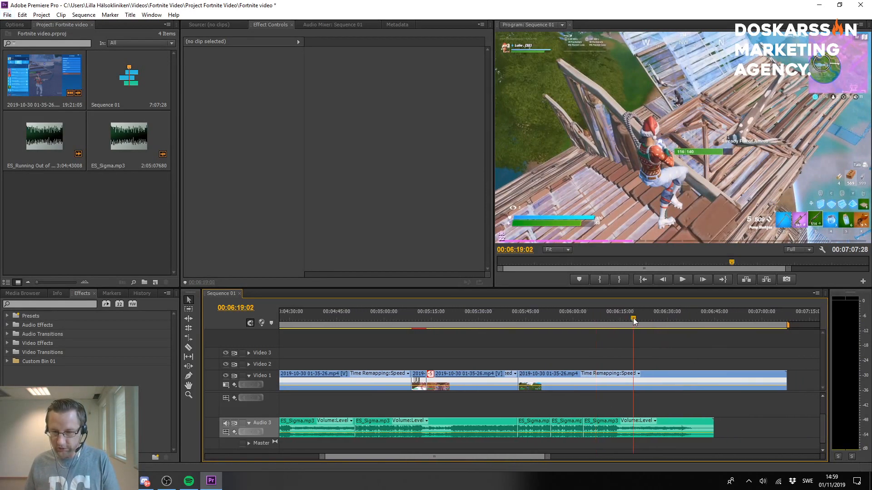
pyautogui.click(694, 315)
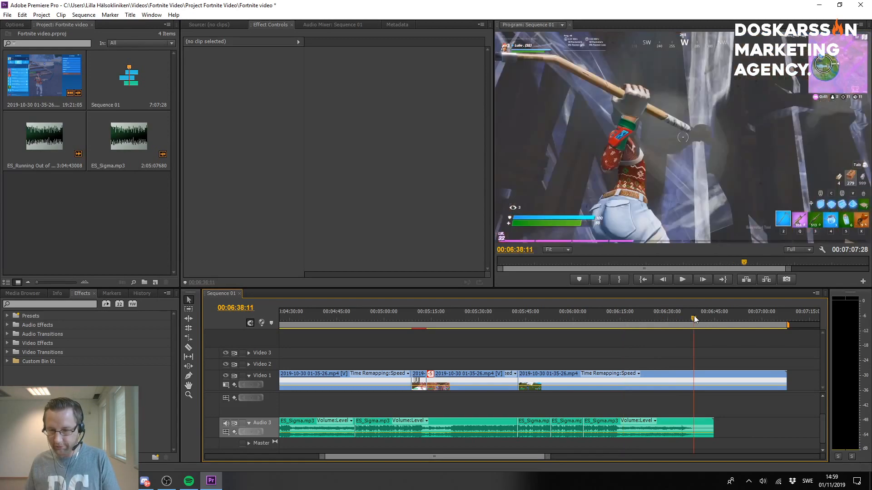
pyautogui.click(667, 317)
pyautogui.press('space')
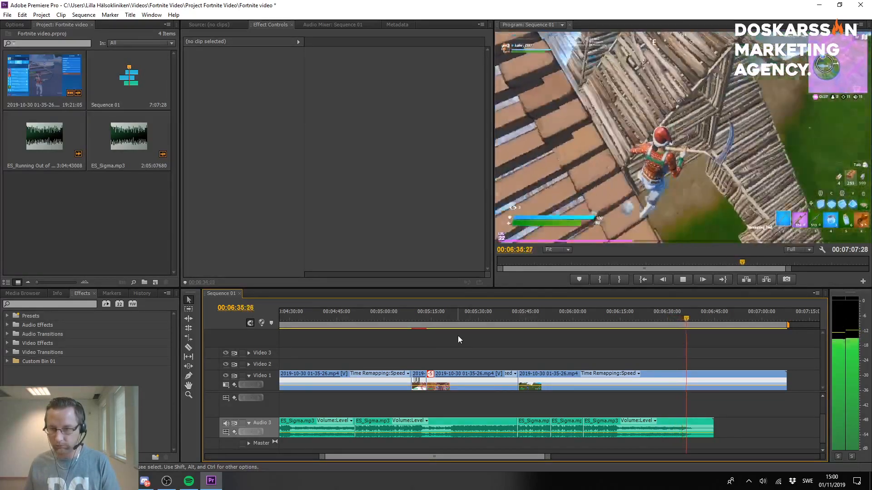
pyautogui.press('space')
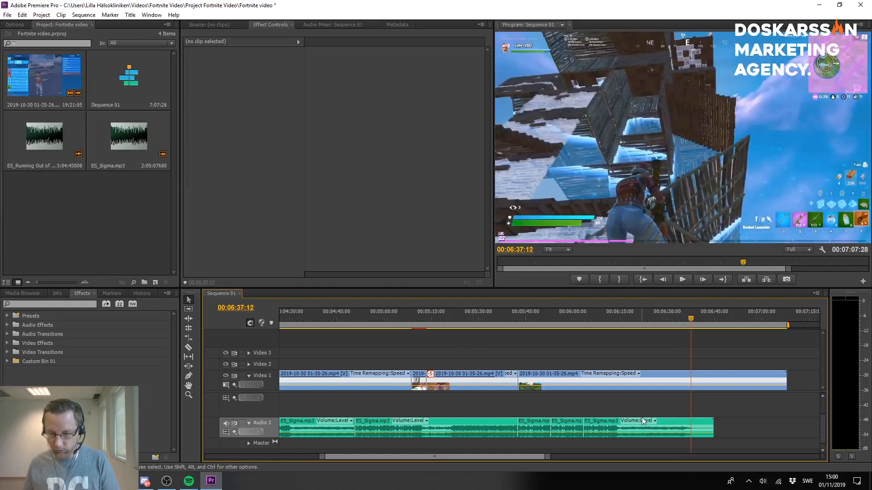
# Shift the final ES_Sigma.mp3 clip on Audio 3 to about 00:06:29 and place another copy of the repeated section after the existing one.
pyautogui.click(674, 420)
pyautogui.moveTo(619, 419); pyautogui.dragTo(657, 406)
pyautogui.scroll(1, 765, 422)
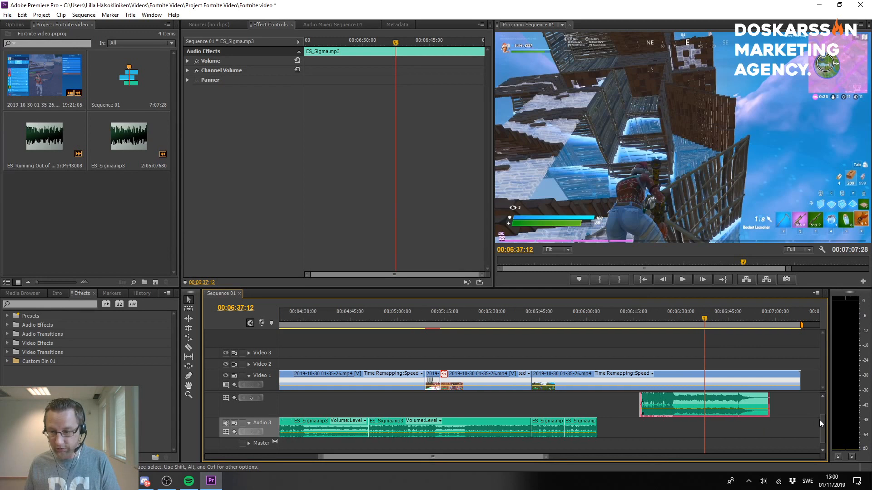
pyautogui.moveTo(823, 421); pyautogui.dragTo(824, 415)
pyautogui.moveTo(736, 400); pyautogui.dragTo(790, 438)
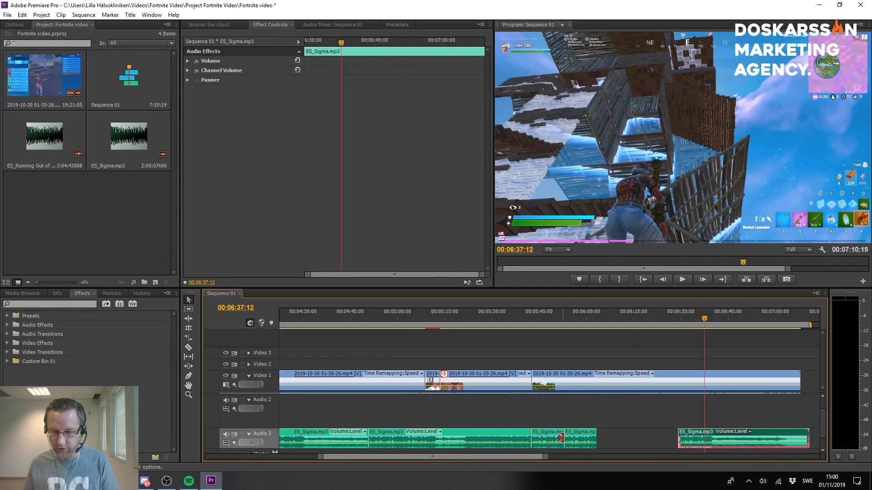
pyautogui.click(582, 437)
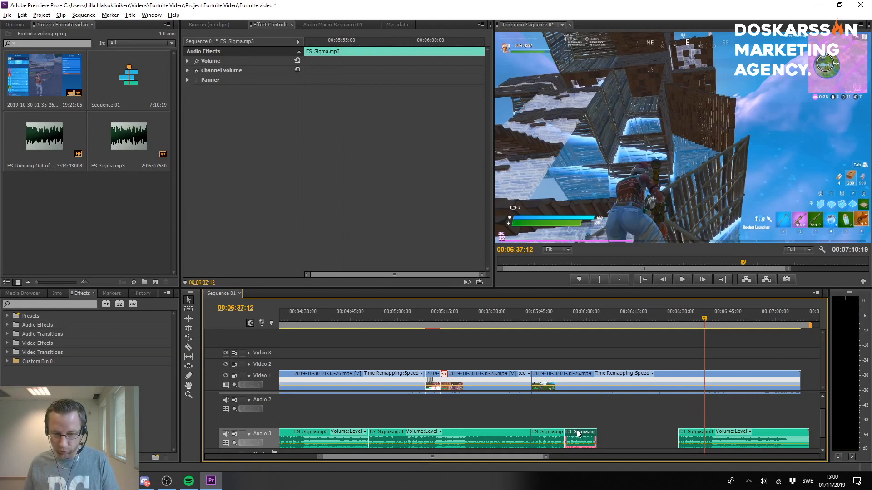
pyautogui.moveTo(578, 434); pyautogui.dragTo(618, 437)
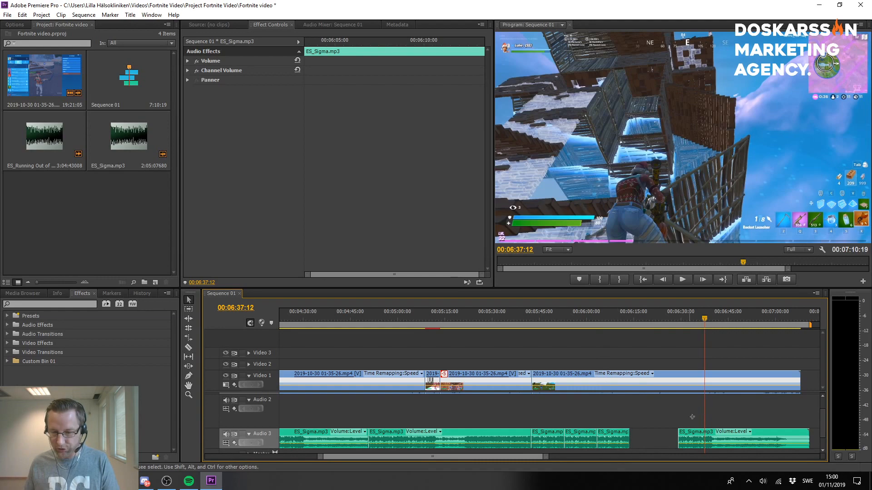
# Play from 00:06:01:10 across the join between the two repeated sections to check the transition.
pyautogui.click(728, 442)
pyautogui.click(591, 312)
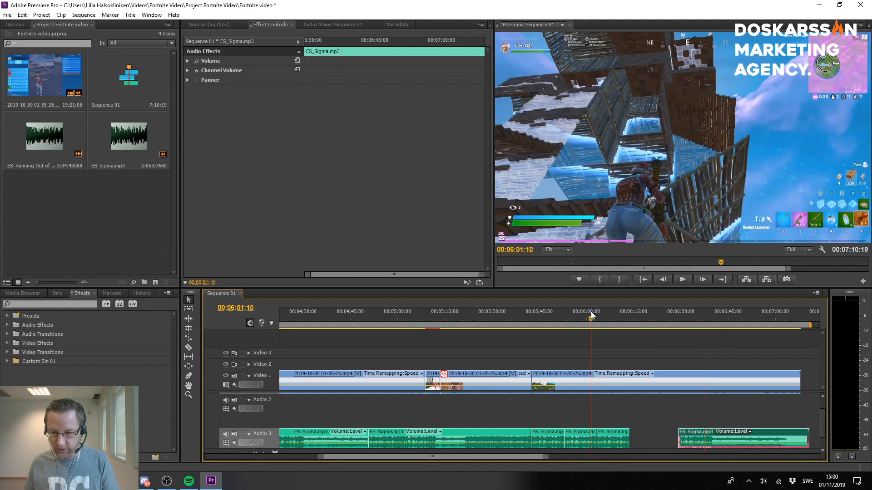
pyautogui.press('space')
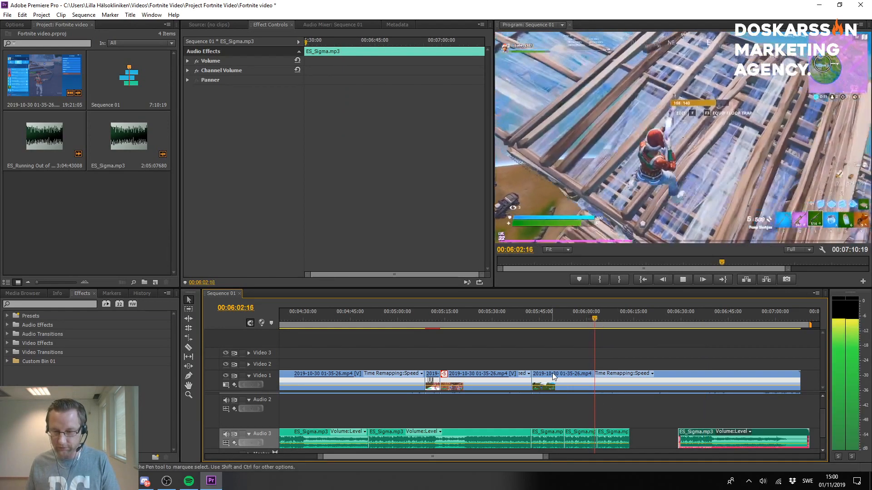
pyautogui.press('space')
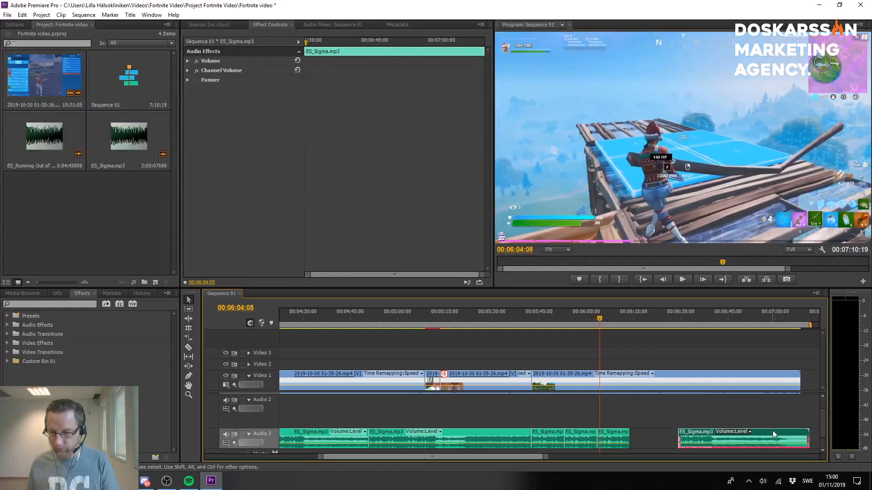
# Close the gap by moving the final ES_Sigma.mp3 clip against the second copy, and replay the music from 00:05:59:01.
pyautogui.moveTo(764, 431); pyautogui.dragTo(720, 436)
pyautogui.click(584, 319)
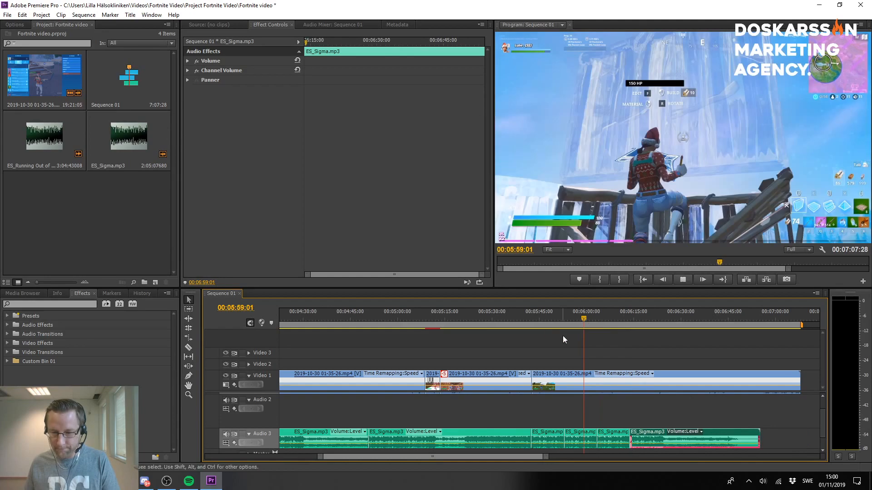
pyautogui.press('space')
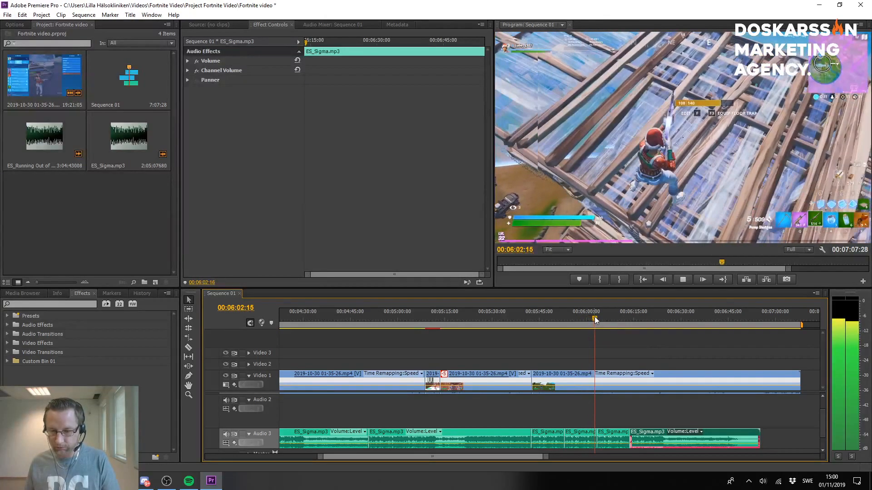
# Play the music from about 00:06:10 across the start of the final ES_Sigma.mp3 clip, and check its closing part up to about 00:06:45.
pyautogui.moveTo(595, 317); pyautogui.dragTo(619, 314)
pyautogui.press('space')
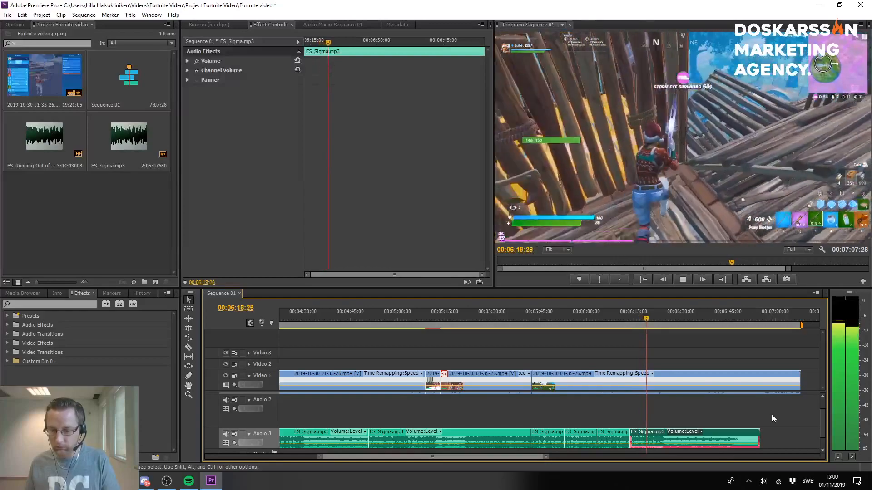
pyautogui.click(772, 415)
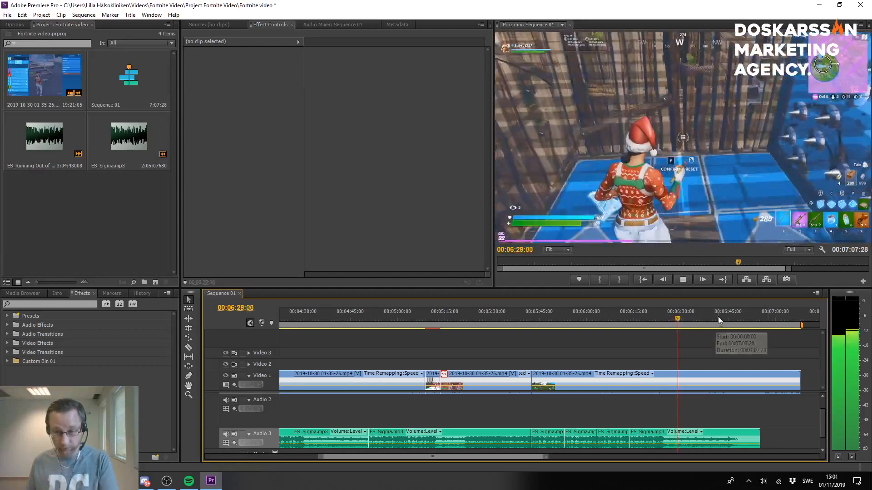
pyautogui.click(721, 318)
pyautogui.press('space')
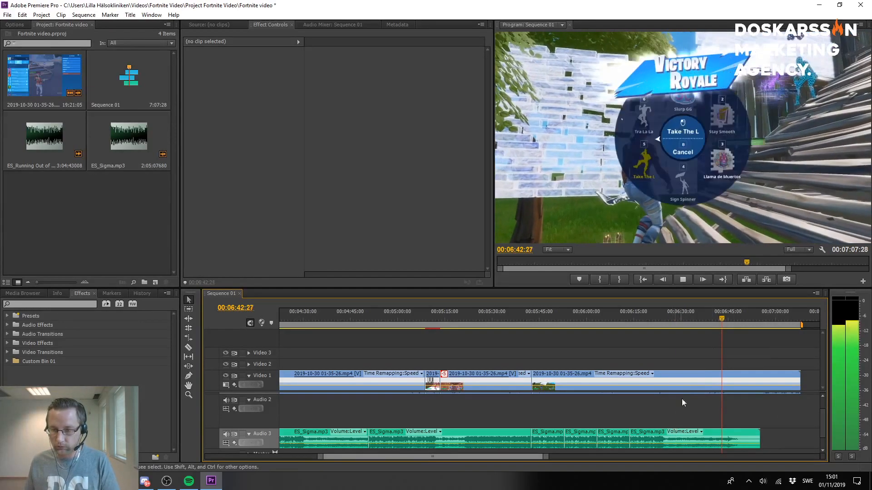
pyautogui.press('space')
pyautogui.click(696, 317)
pyautogui.click(688, 314)
pyautogui.press('space')
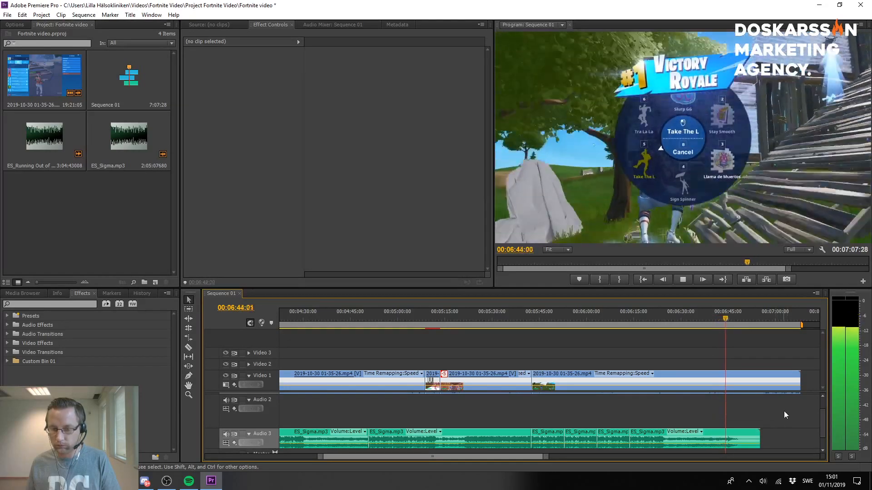
pyautogui.press('space')
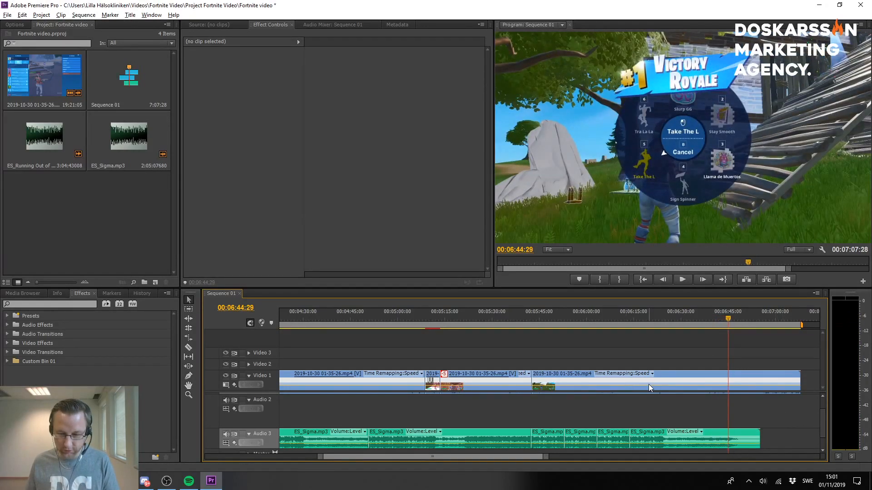
# Play the music from about 00:06:02 across the join into the second copy of the repeated section.
pyautogui.scroll(3, 636, 391)
pyautogui.scroll(2, 631, 398)
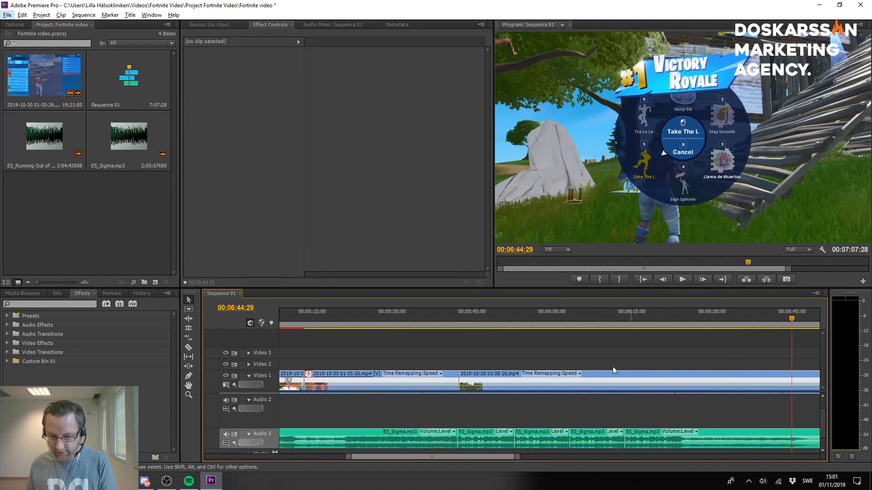
pyautogui.moveTo(582, 314); pyautogui.dragTo(564, 312)
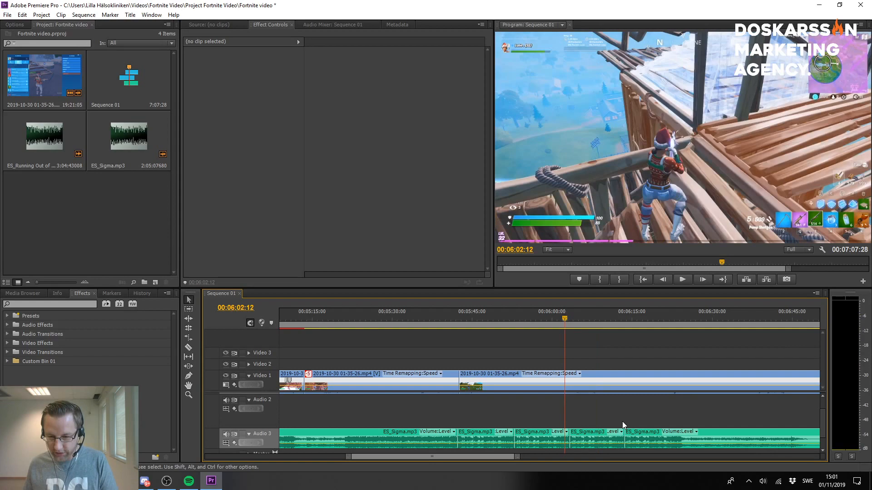
pyautogui.click(574, 314)
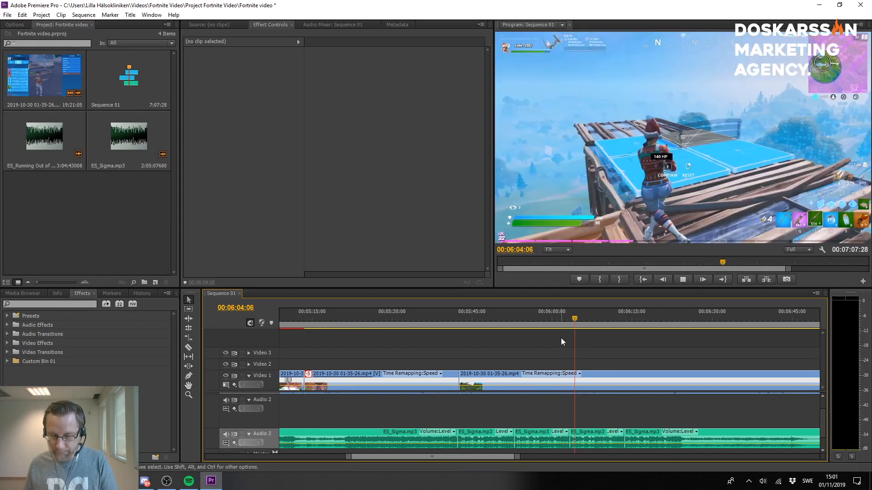
pyautogui.press('space')
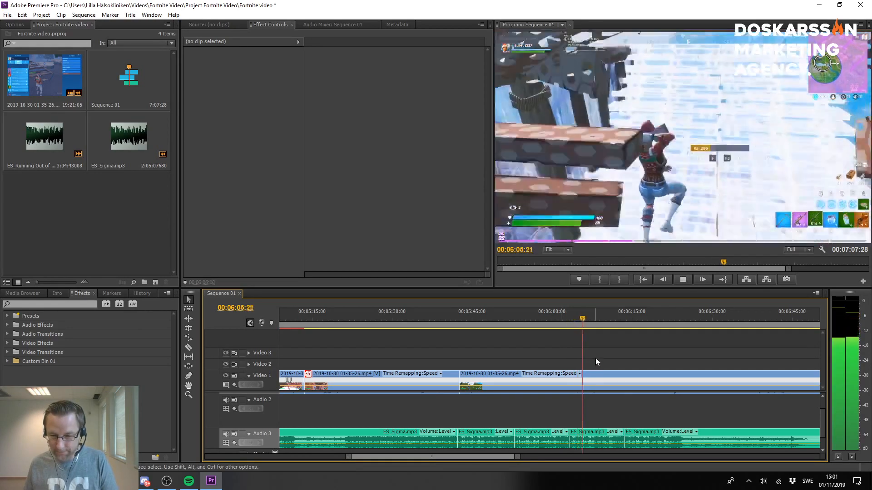
pyautogui.press('space')
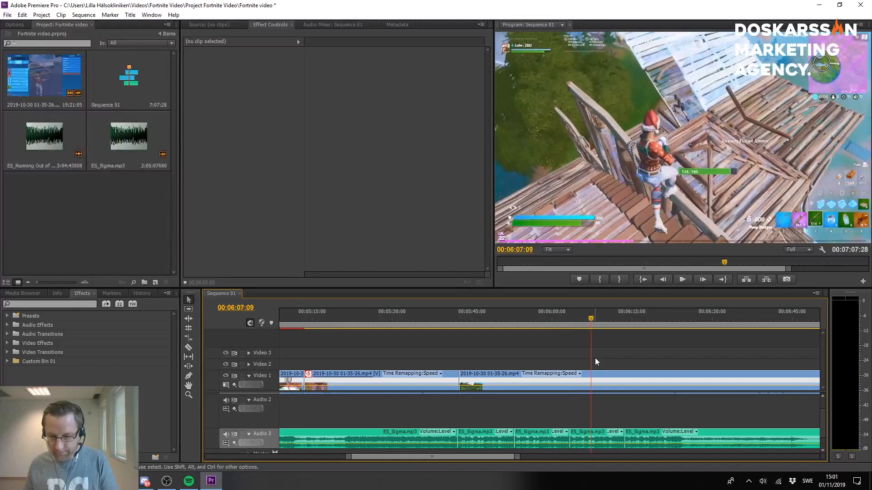
# Locate the beat inside the second repeated copy on Audio 3 and split that ES_Sigma.mp3 clip at 00:06:08:13.
pyautogui.click(558, 316)
pyautogui.press('space')
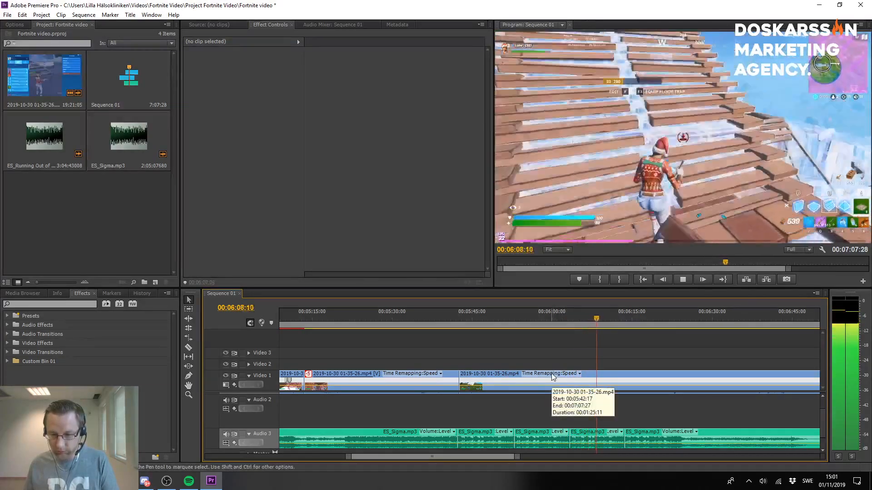
pyautogui.press('space')
pyautogui.press('Left')
pyautogui.press('Left')
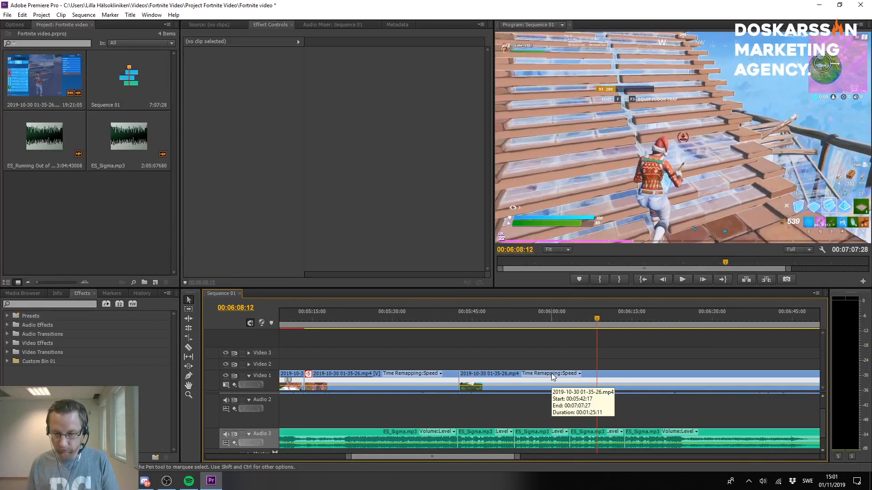
pyautogui.press('Right')
pyautogui.press('c')
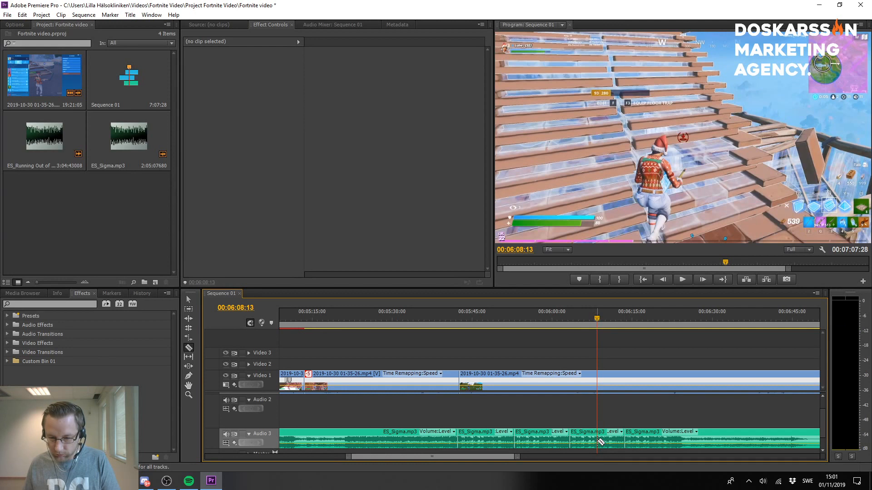
pyautogui.press('v')
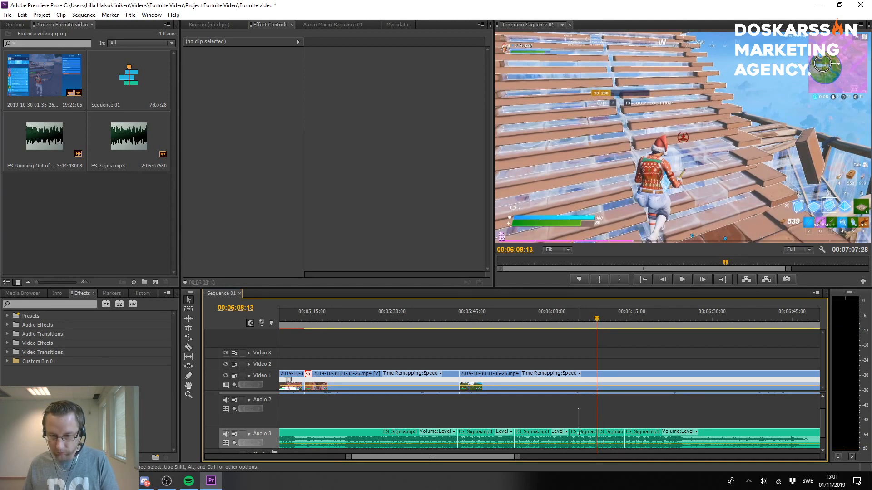
# Delete the first half of the split copy and move the remaining half and final ES_Sigma.mp3 clip together against the preceding section.
pyautogui.click(584, 439)
pyautogui.press('Delete')
pyautogui.moveTo(611, 420); pyautogui.dragTo(651, 434)
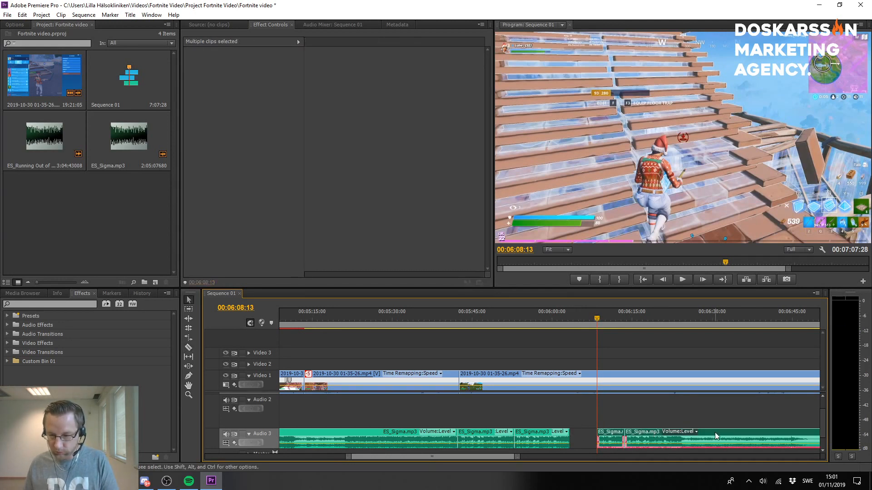
pyautogui.moveTo(716, 436); pyautogui.dragTo(688, 436)
# Play from 00:06:01:07 across the new joins, and from 00:06:35:05 through the video's ending, to check the music.
pyautogui.click(560, 313)
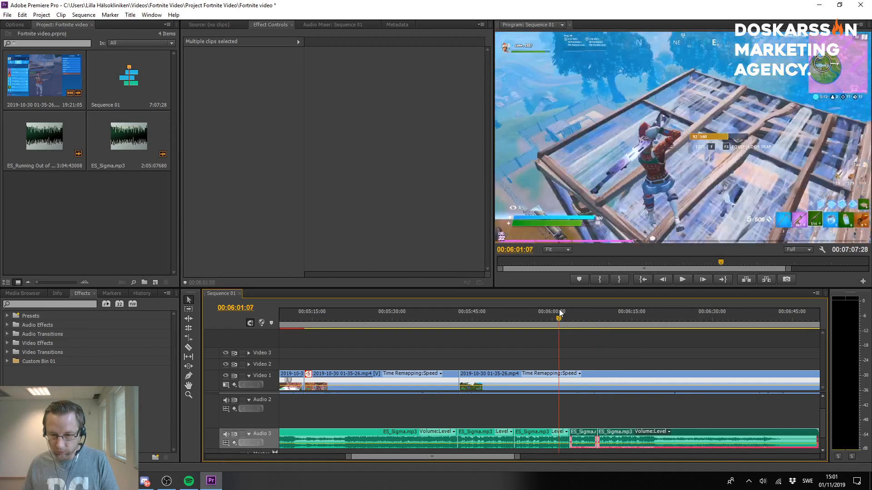
pyautogui.press('space')
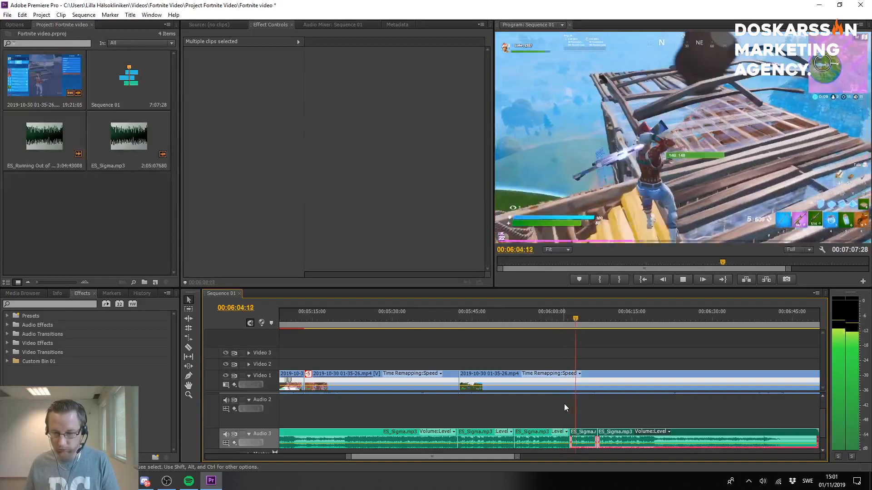
pyautogui.click(556, 410)
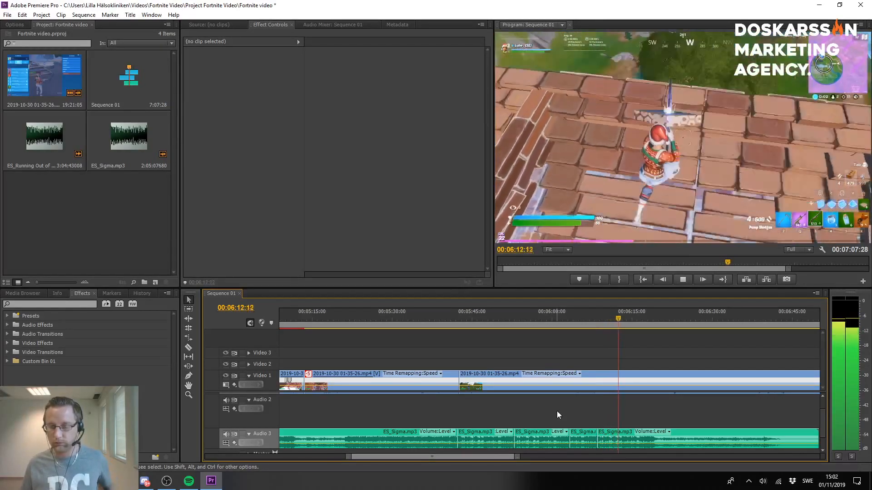
pyautogui.keyDown('alt'); pyautogui.scroll(-2, 676, 429); pyautogui.keyUp('alt')
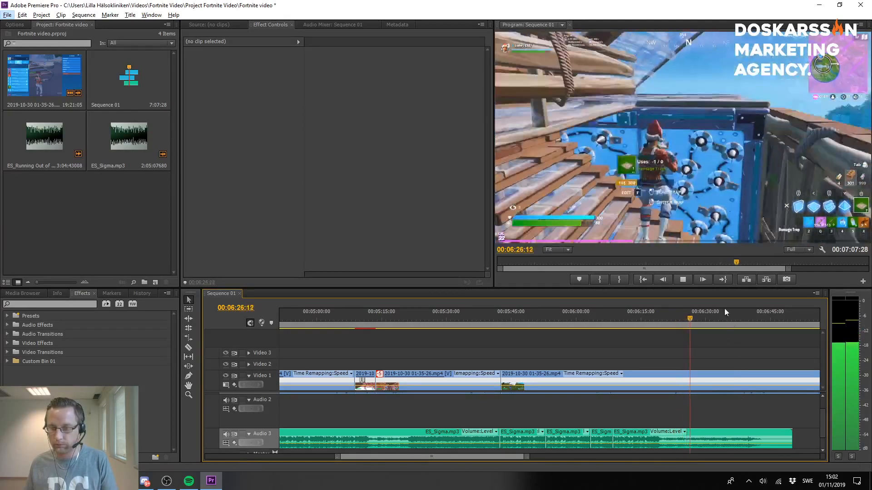
pyautogui.click(728, 315)
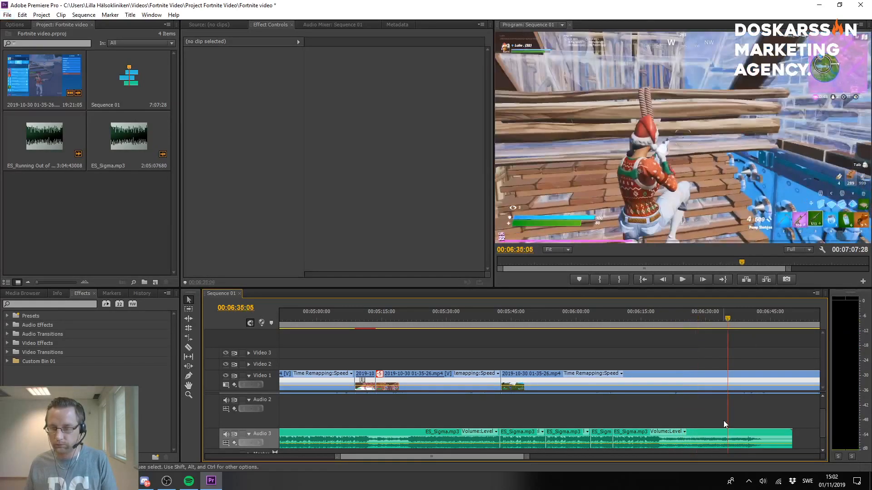
pyautogui.press('space')
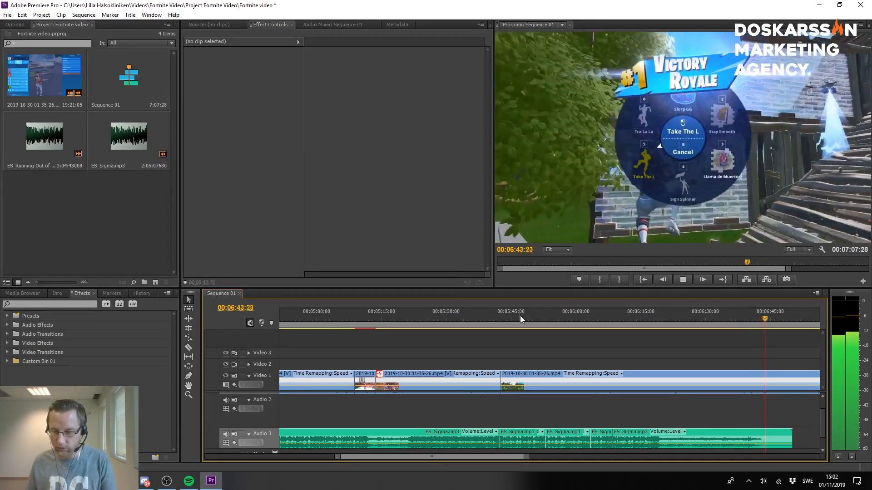
pyautogui.press('space')
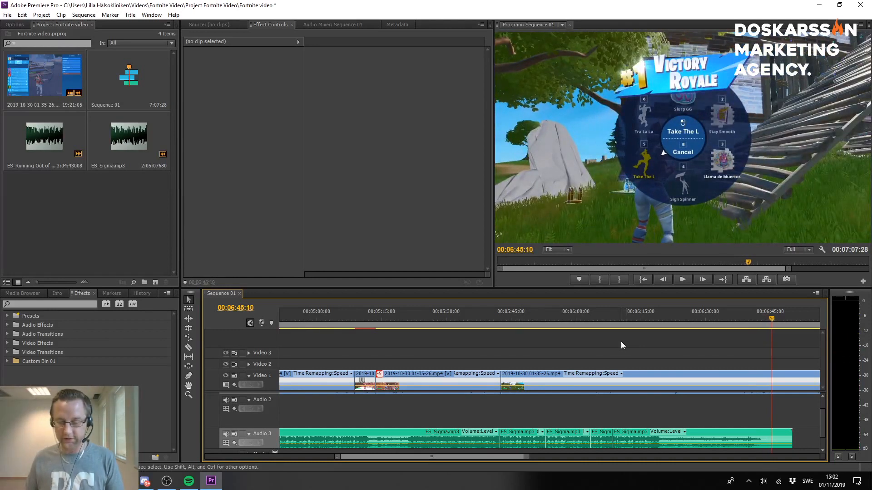
# Save the project with the shortened music arrangement.
pyautogui.press('-')
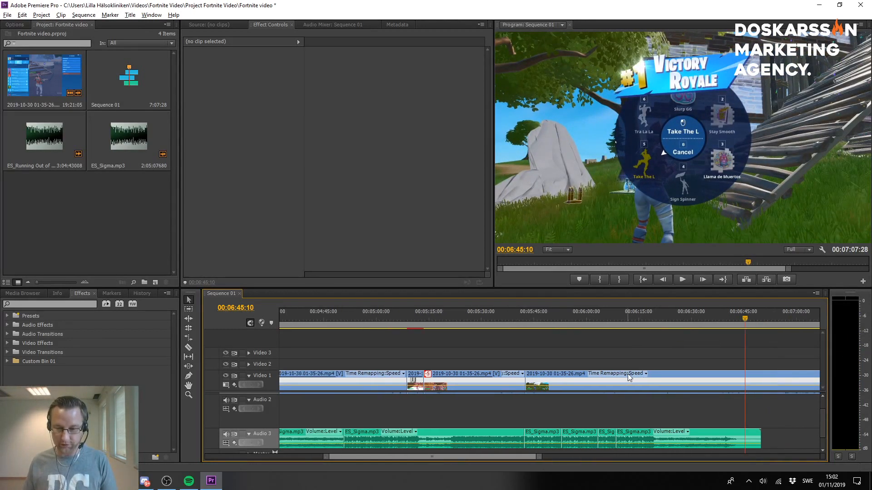
pyautogui.click(364, 170)
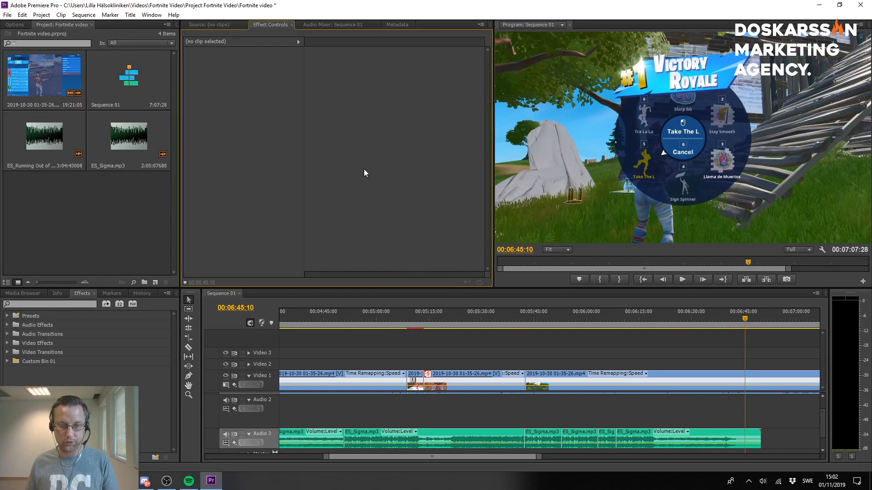
pyautogui.hotkey('ctrl', 's')
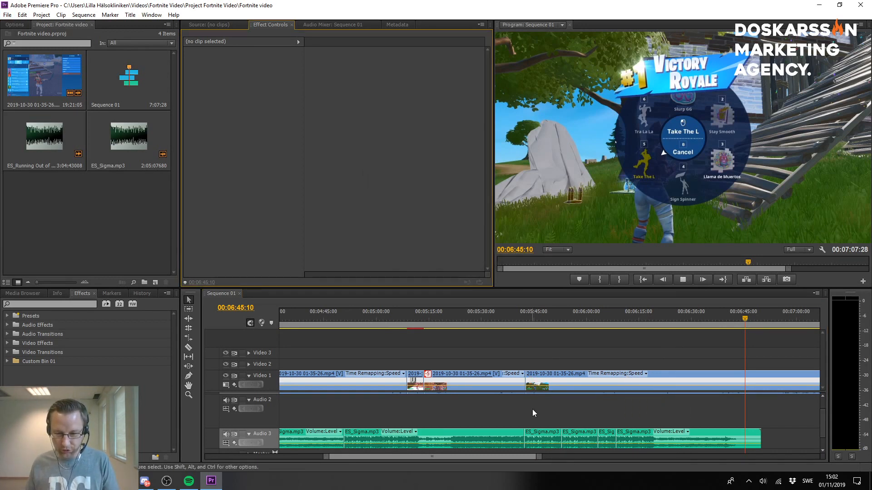
# Select the ES_Sigma.mp3 clip at the start of the final video clip and play across its beginning from about 00:05:41.
pyautogui.scroll(1, 532, 410)
pyautogui.press('space')
pyautogui.press('space')
pyautogui.moveTo(518, 314); pyautogui.dragTo(537, 317)
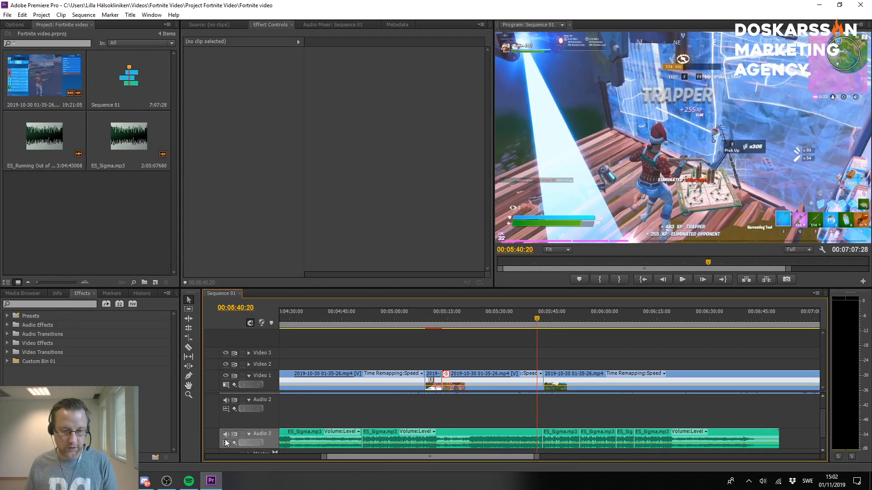
pyautogui.click(256, 39)
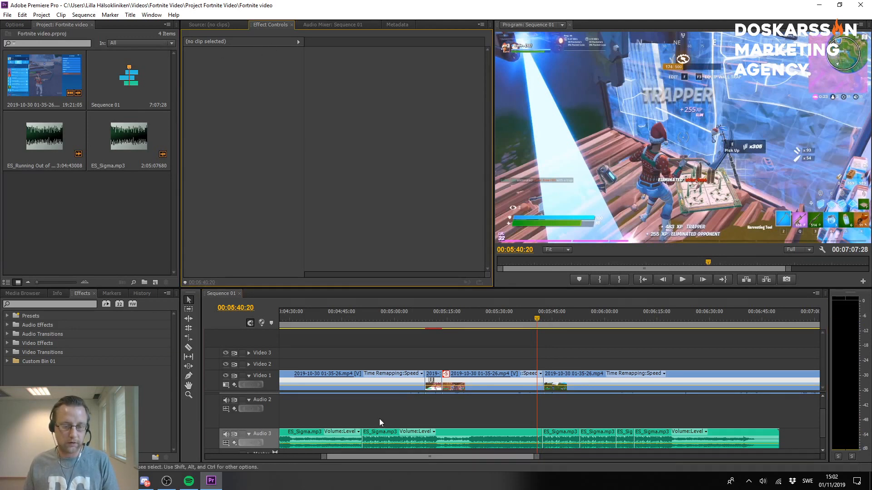
pyautogui.click(560, 439)
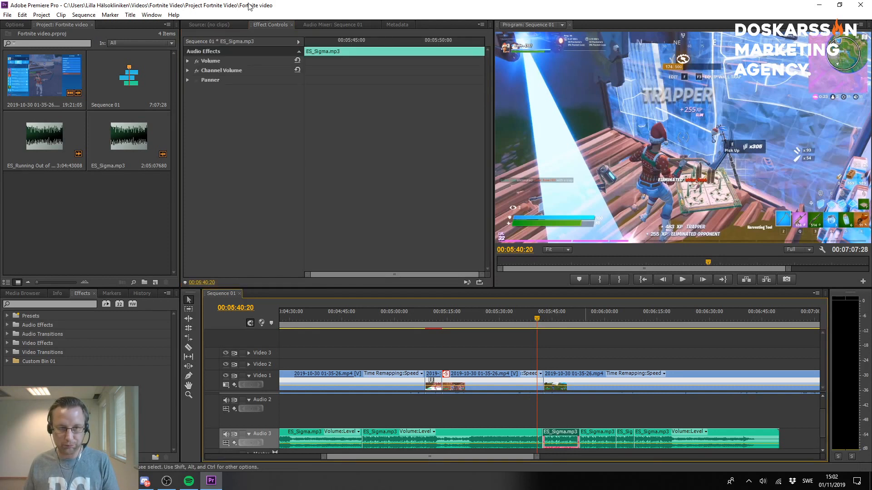
pyautogui.click(530, 318)
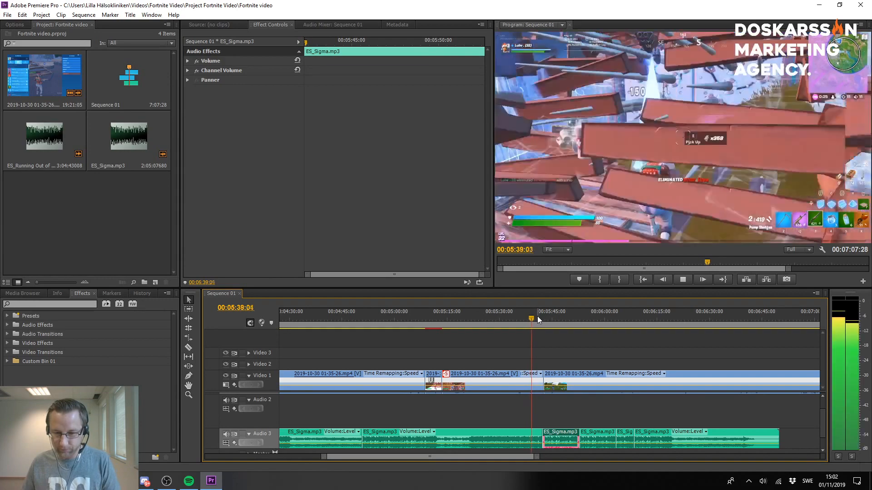
pyautogui.click(539, 317)
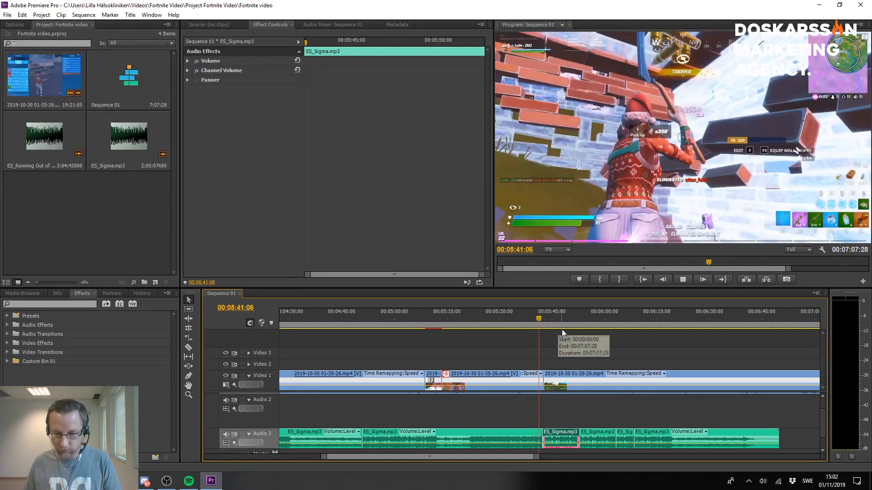
pyautogui.press('space')
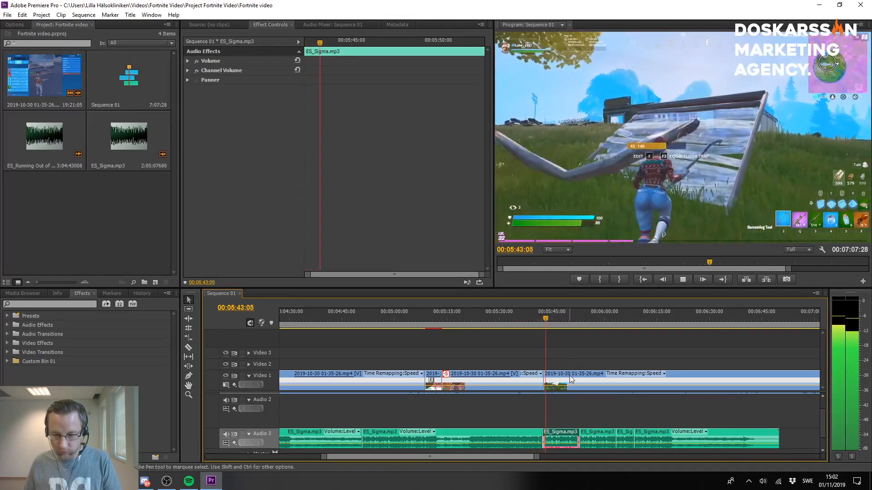
# Keyframe the selected ES_Sigma.mp3 clip's volume level from -8.3 dB at its start, 00:05:42:08, to -13.1 dB at 00:05:43:24.
pyautogui.press('space')
pyautogui.press('Left')
pyautogui.press('Left')
pyautogui.press('Left')
pyautogui.press('Left')
pyautogui.press('Left')
pyautogui.press('Left')
pyautogui.press('Left')
pyautogui.press('Left')
pyautogui.press('Left')
pyautogui.press('Left')
pyautogui.press('Left')
pyautogui.press('Left')
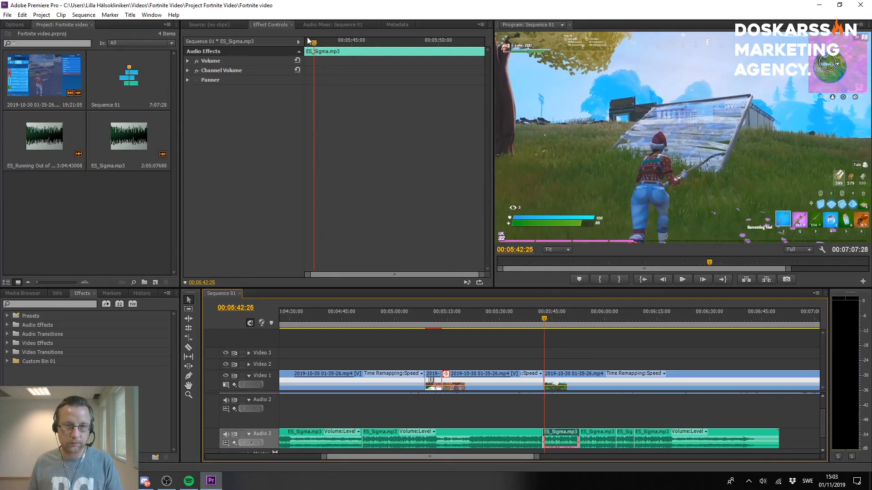
pyautogui.press('Up')
pyautogui.click(187, 61)
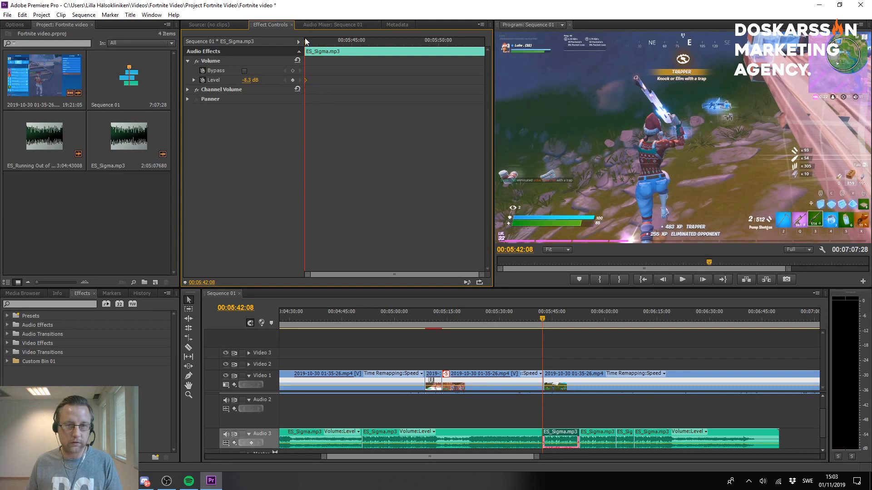
pyautogui.moveTo(307, 45); pyautogui.dragTo(334, 54)
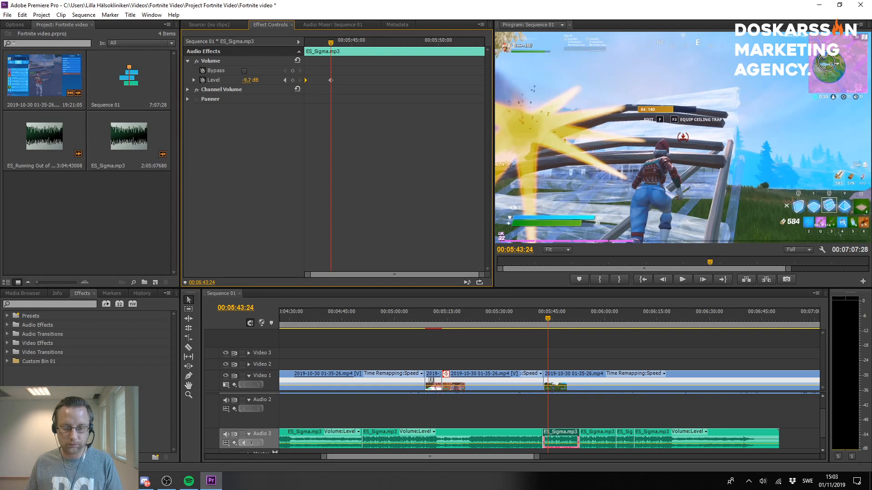
pyautogui.moveTo(244, 80); pyautogui.dragTo(253, 81)
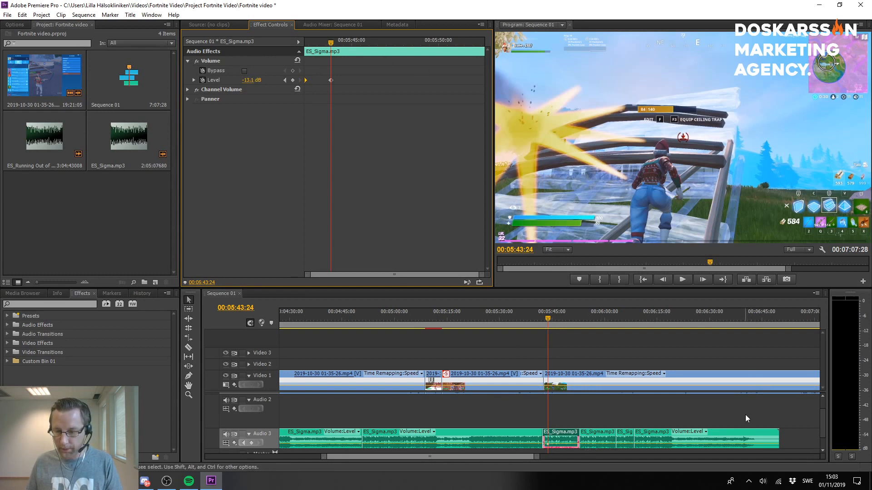
# Try to keyframe the last ES_Sigma.mp3 clip's volume level at -1.7 dB at 00:06:23:03.
pyautogui.click(749, 439)
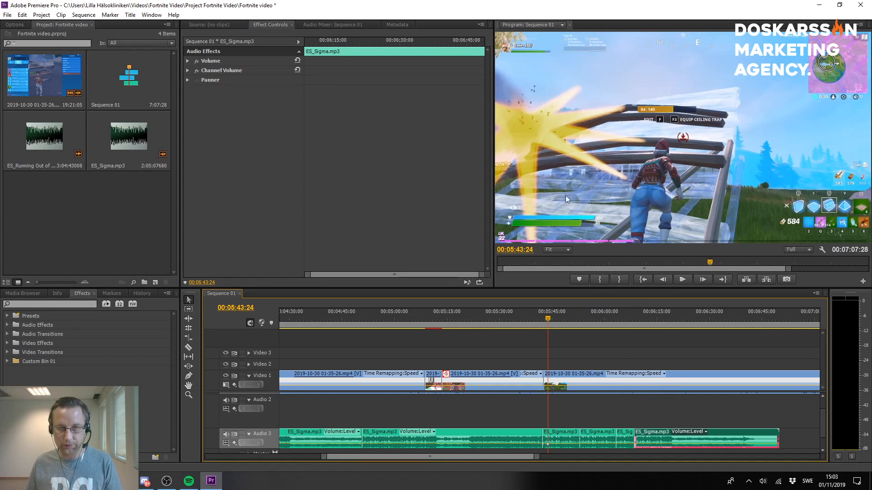
pyautogui.moveTo(556, 317); pyautogui.dragTo(686, 338)
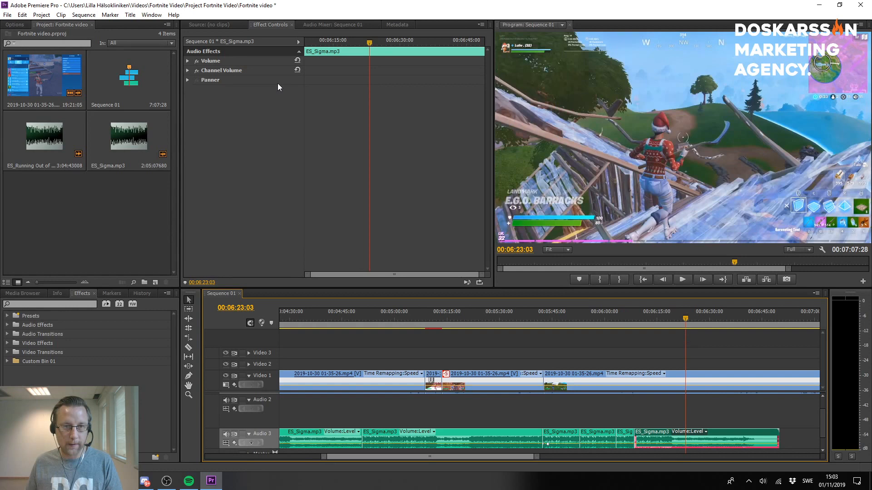
pyautogui.click(187, 60)
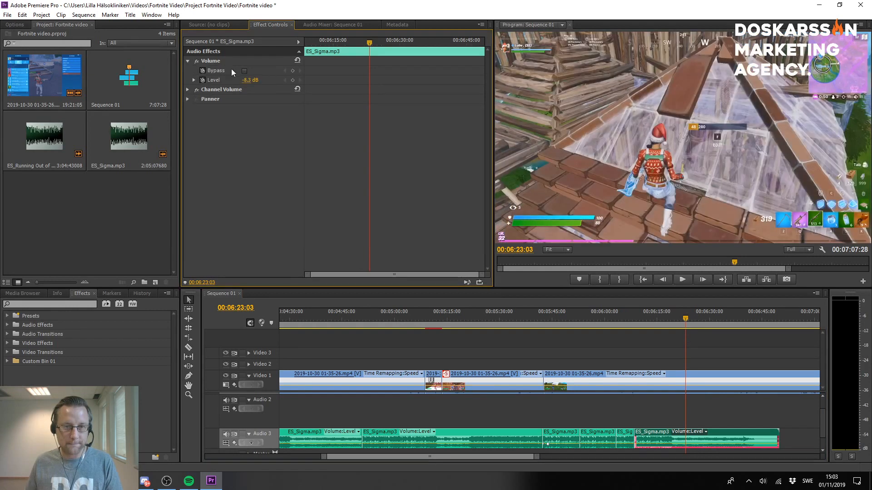
pyautogui.click(203, 80)
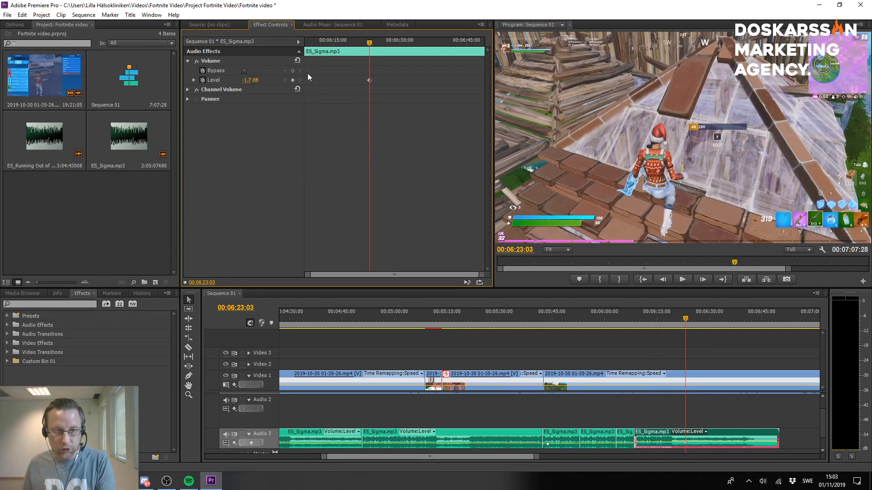
pyautogui.moveTo(387, 69); pyautogui.dragTo(356, 96)
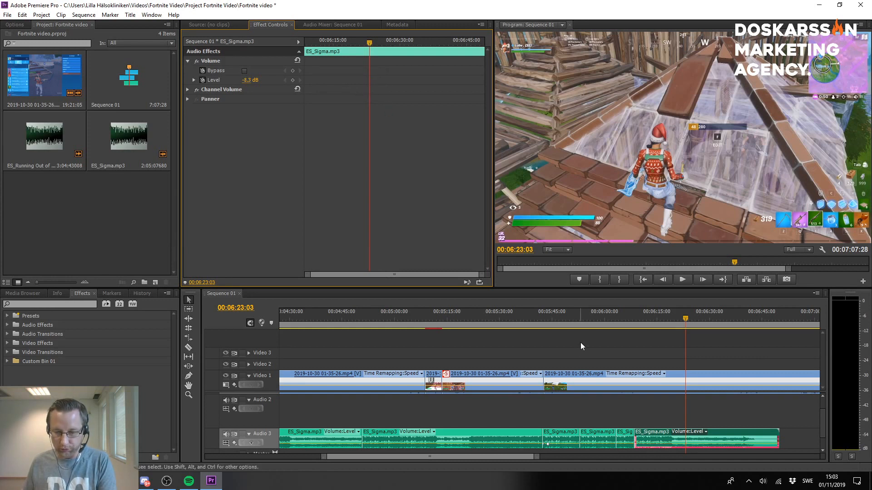
# Move the first final-section ES_Sigma.mp3 clip's -13.1 dB keyframe near its end, and try to open volume settings for all four clips together.
pyautogui.click(559, 440)
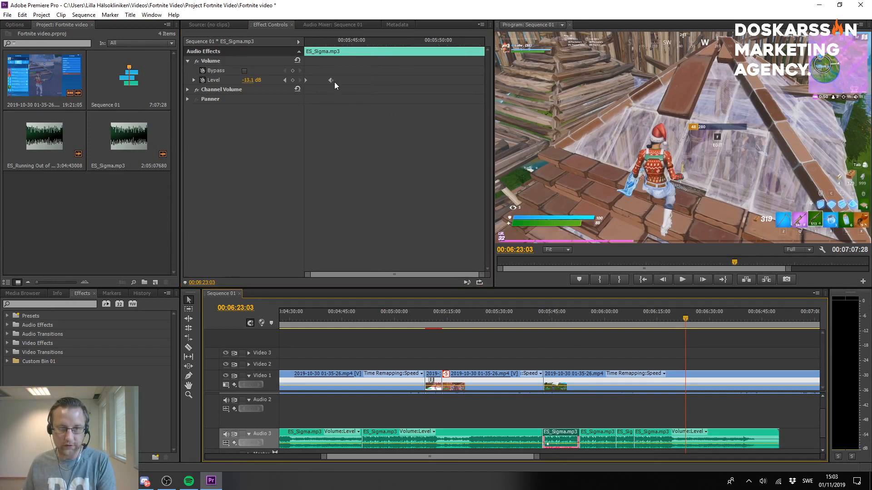
pyautogui.moveTo(330, 80); pyautogui.dragTo(470, 109)
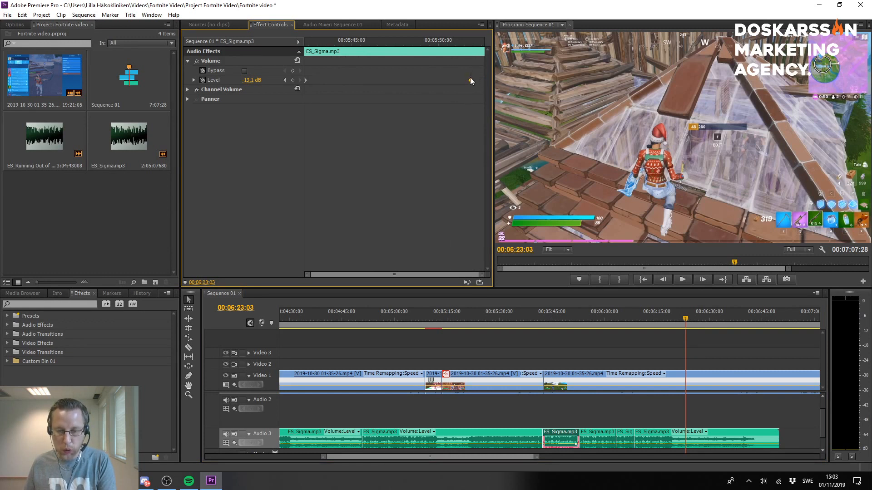
pyautogui.moveTo(568, 411); pyautogui.dragTo(658, 445)
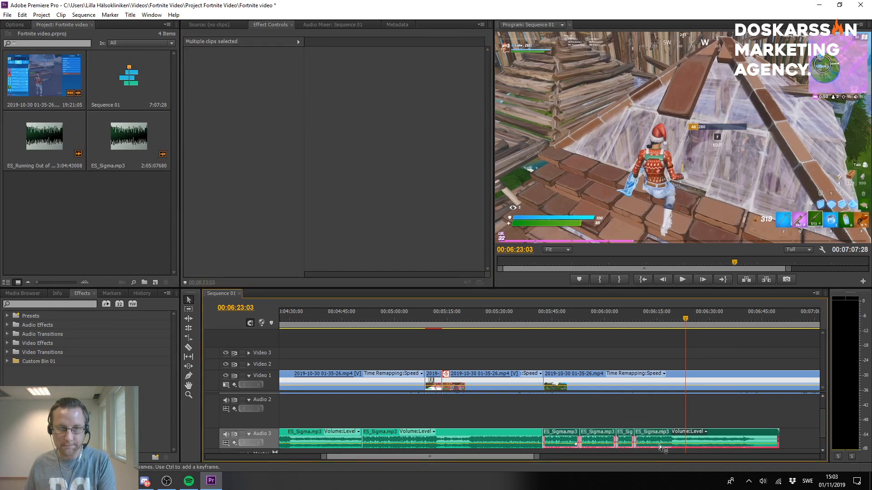
pyautogui.click(254, 39)
pyautogui.click(299, 42)
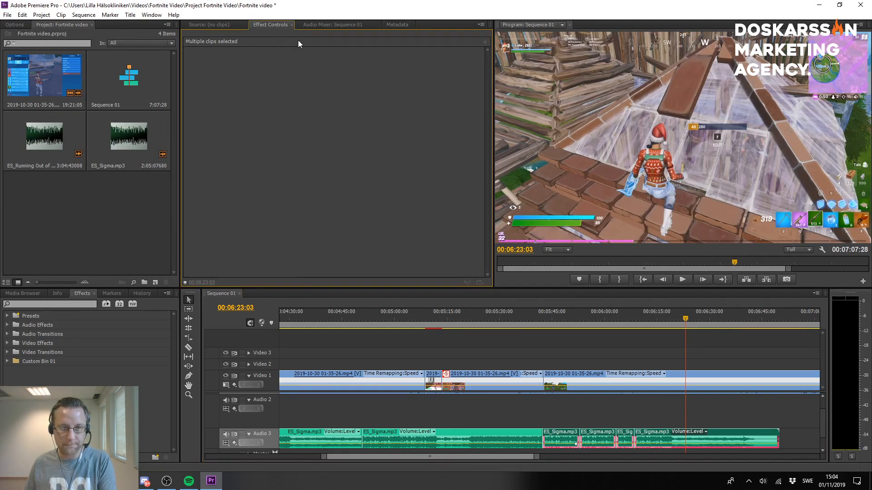
# Bring the ending volume level of the first final-section ES_Sigma.mp3 clip back to -8.3 dB.
pyautogui.click(584, 427)
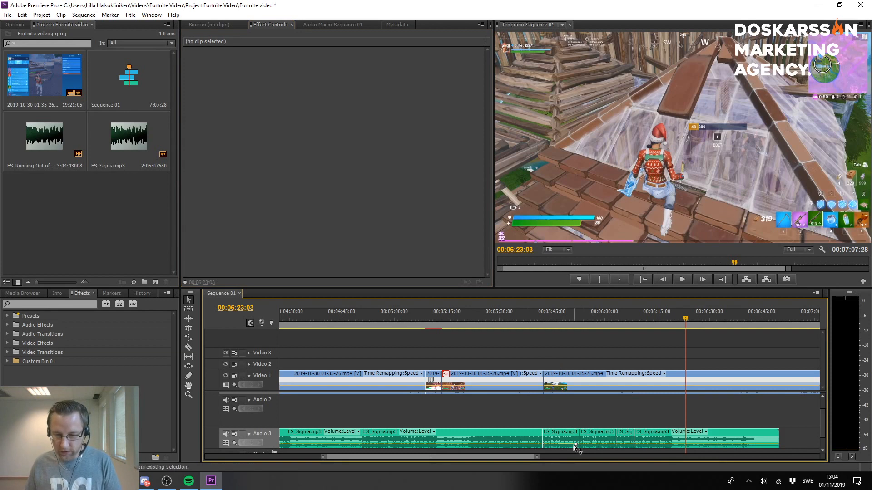
pyautogui.moveTo(576, 444); pyautogui.dragTo(565, 442)
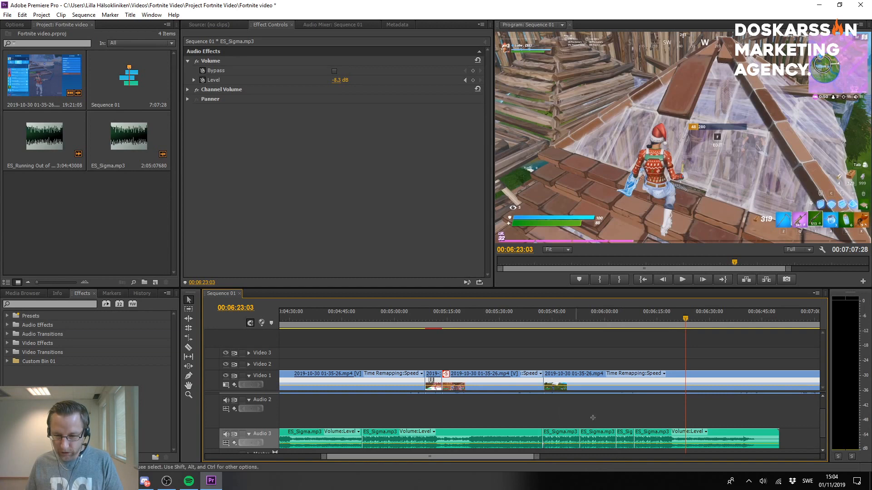
# Group the four ES_Sigma.mp3 clips under the final video clip and try to open volume settings for the whole group.
pyautogui.moveTo(560, 407); pyautogui.dragTo(704, 443)
pyautogui.rightClick(703, 443)
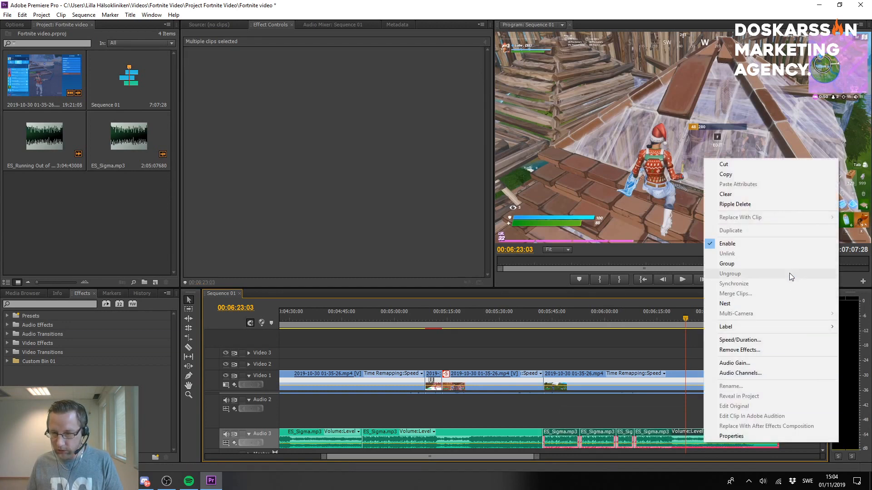
pyautogui.click(786, 265)
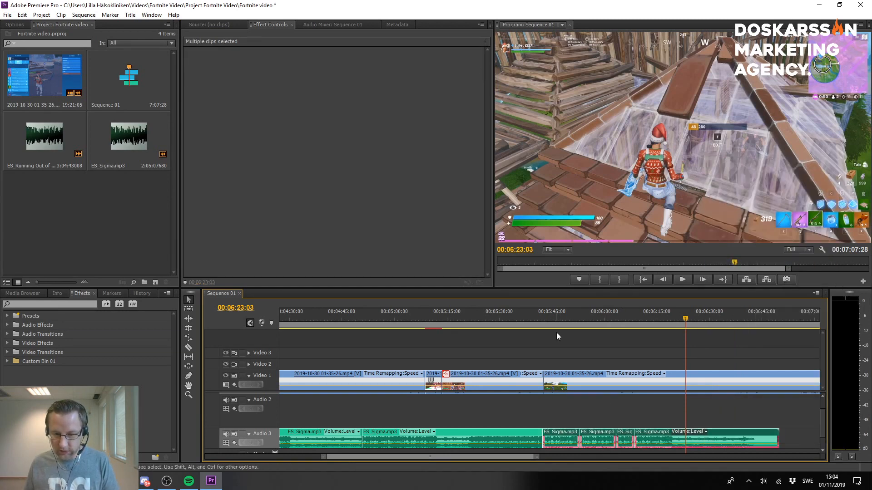
pyautogui.moveTo(548, 318); pyautogui.dragTo(543, 317)
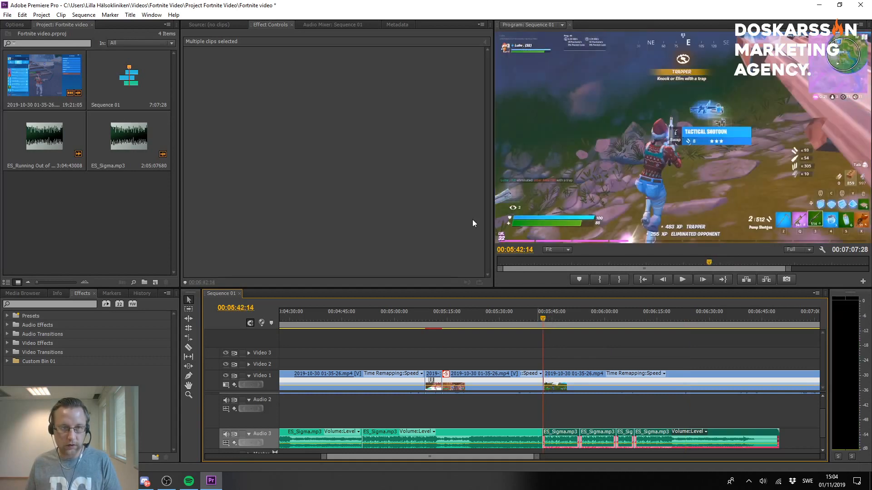
pyautogui.click(198, 104)
pyautogui.click(577, 415)
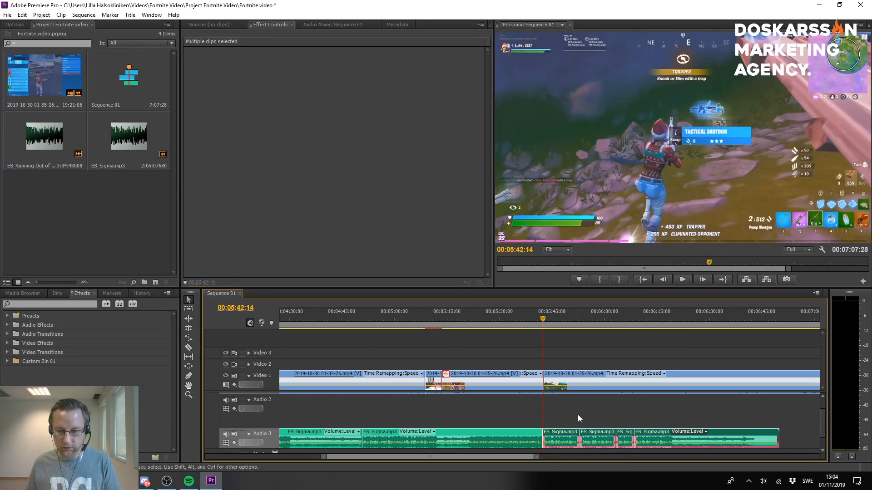
pyautogui.click(568, 435)
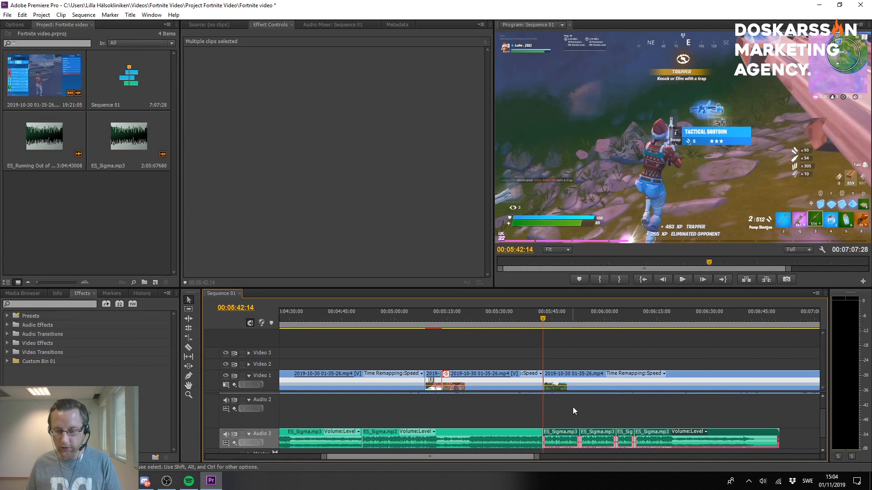
pyautogui.click(679, 435)
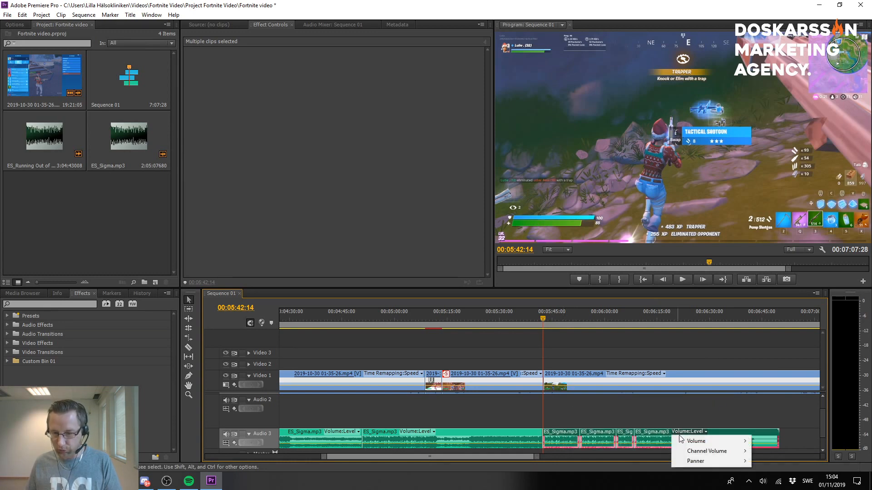
pyautogui.click(570, 435)
# Ungroup the four selected ES_Sigma.mp3 clips and nest them into a single sequence.
pyautogui.rightClick(562, 434)
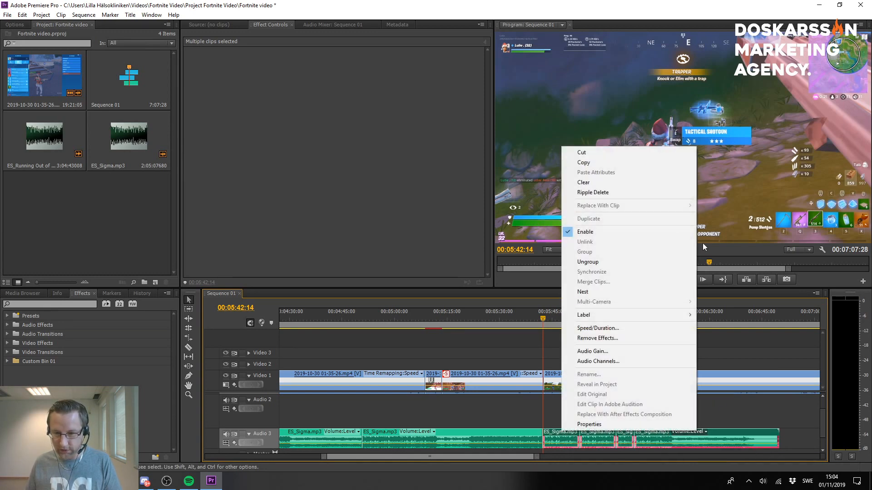
pyautogui.click(633, 261)
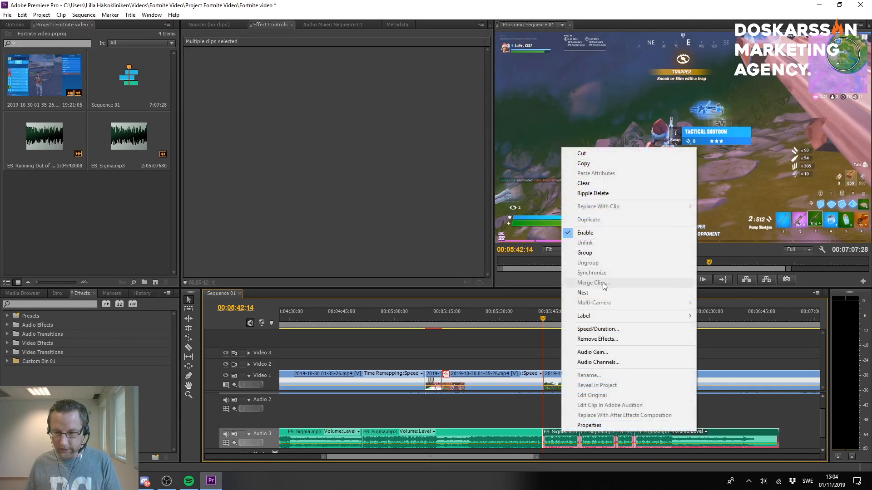
pyautogui.click(596, 293)
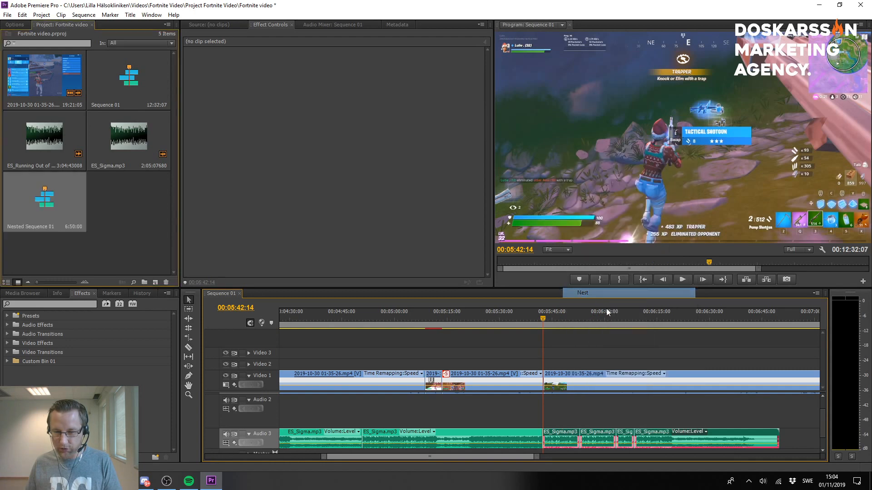
# Select the nested music clip and keyframe its volume level at 0.0 dB at its start, around 00:05:42:03.
pyautogui.moveTo(546, 317); pyautogui.dragTo(539, 318)
pyautogui.click(543, 317)
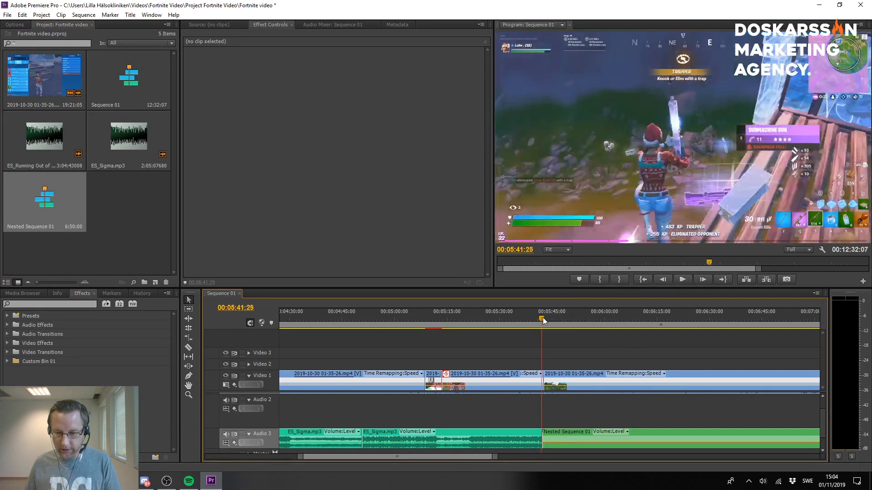
pyautogui.click(543, 318)
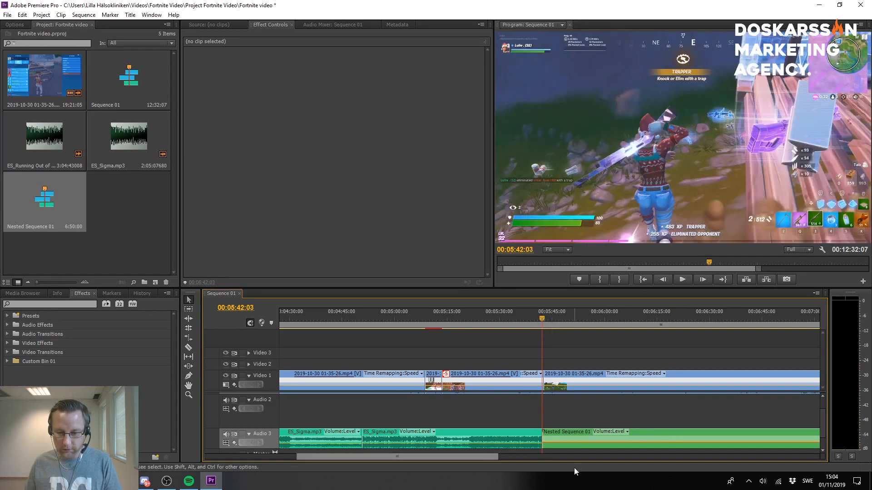
pyautogui.click(649, 430)
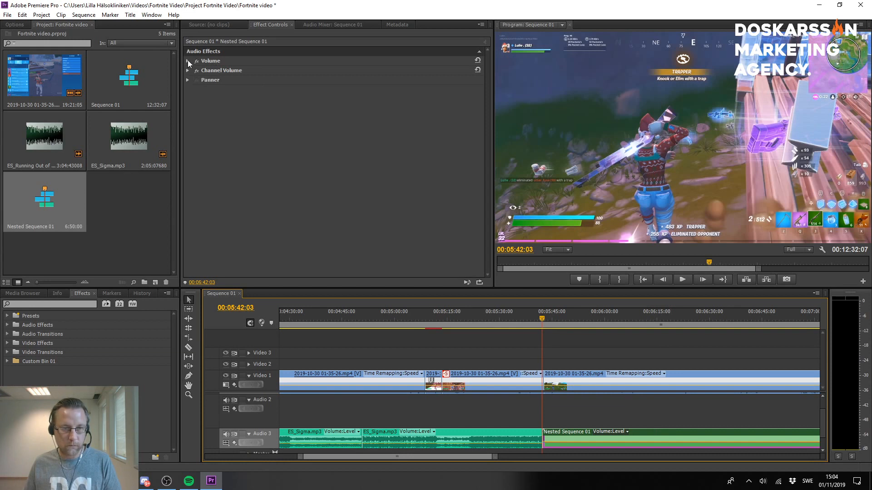
pyautogui.click(188, 61)
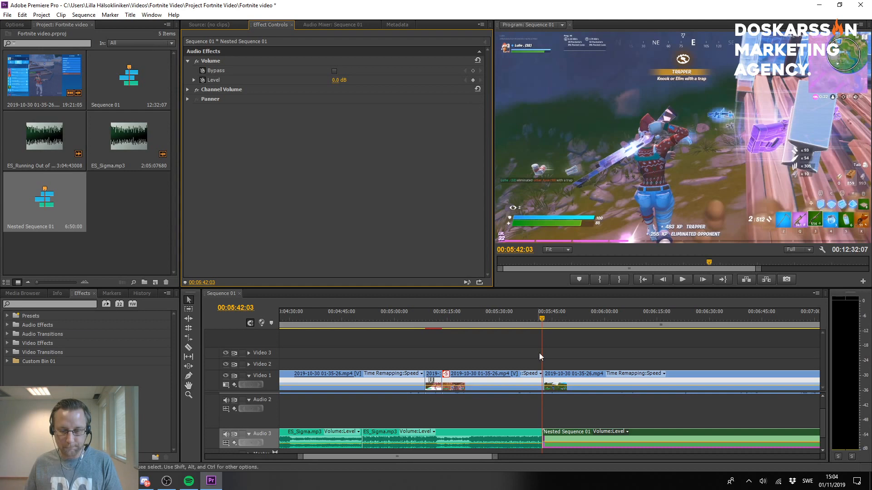
# Add a second volume keyframe to the nested clip near 00:06:21:12 and lower the start keyframe to silence for a gradual rise.
pyautogui.moveTo(542, 318); pyautogui.dragTo(680, 319)
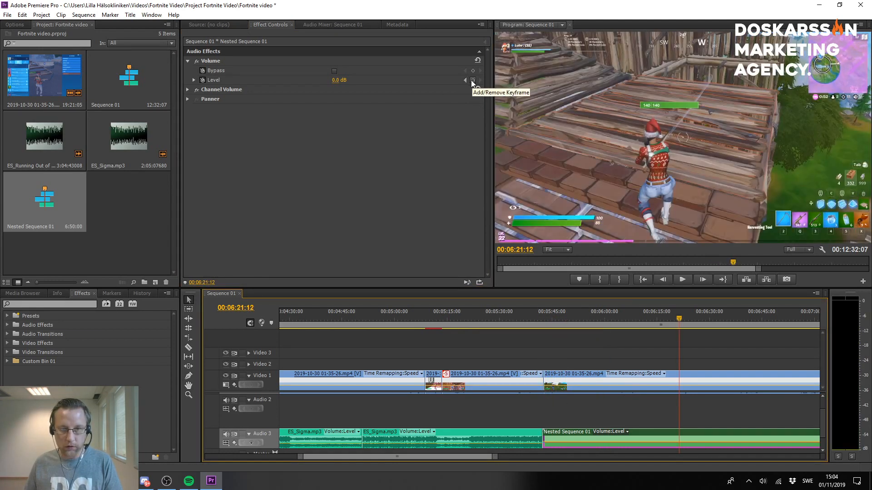
pyautogui.click(472, 80)
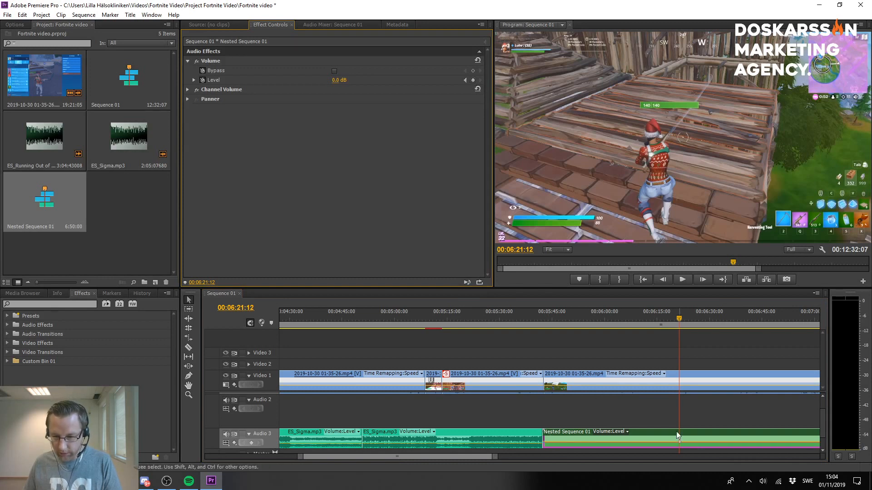
pyautogui.moveTo(679, 440); pyautogui.dragTo(685, 439)
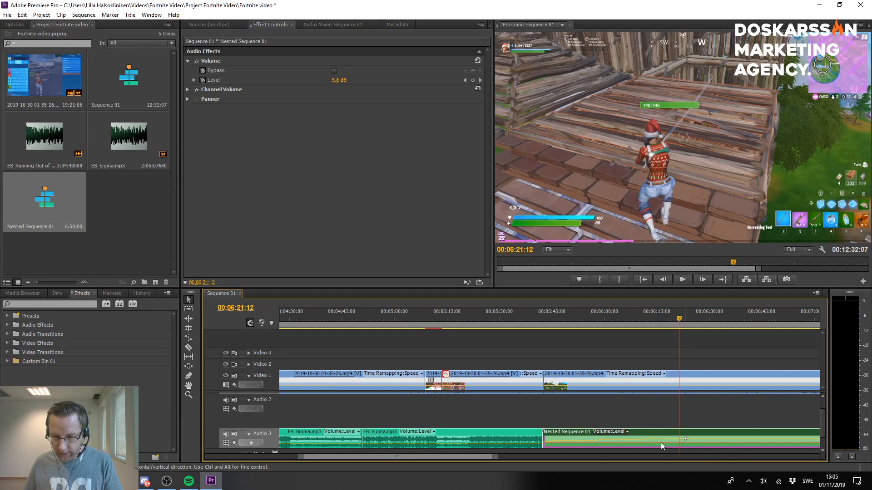
pyautogui.moveTo(551, 444); pyautogui.dragTo(551, 448)
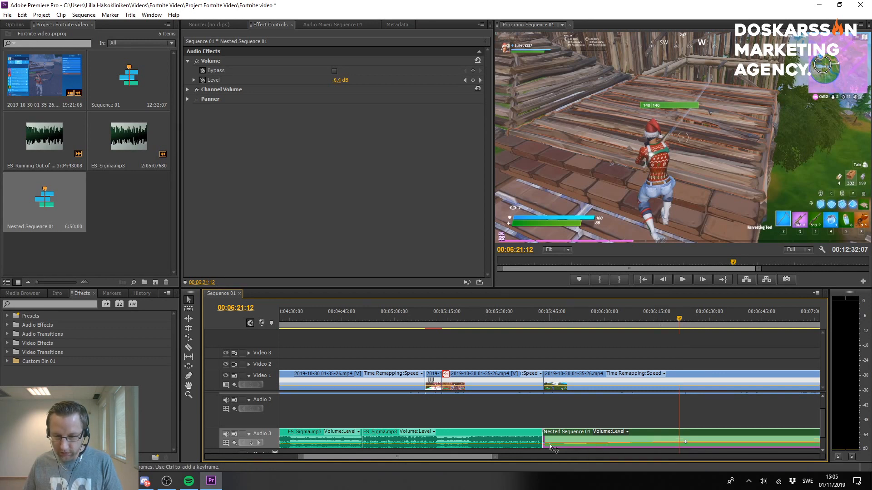
# Play across the join into the nested music from about 00:05:34 and again from 00:05:39:23 to check the volume rise.
pyautogui.click(513, 318)
pyautogui.press('space')
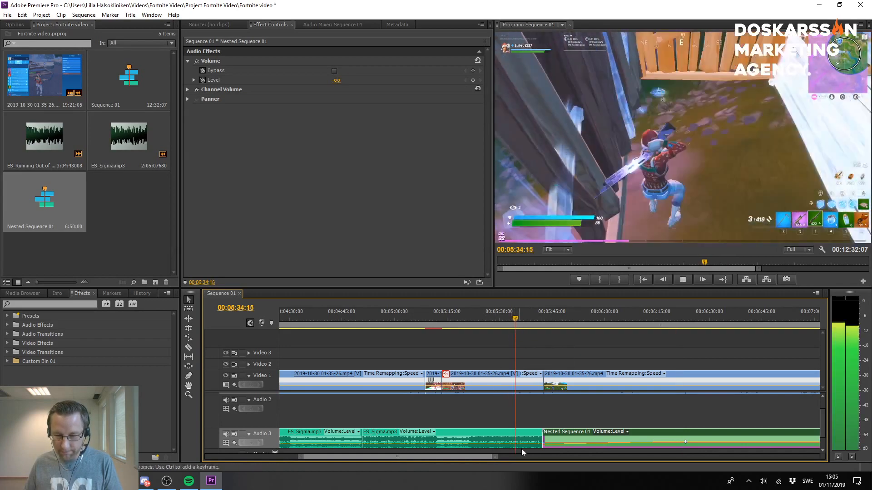
pyautogui.press('space')
pyautogui.click(540, 446)
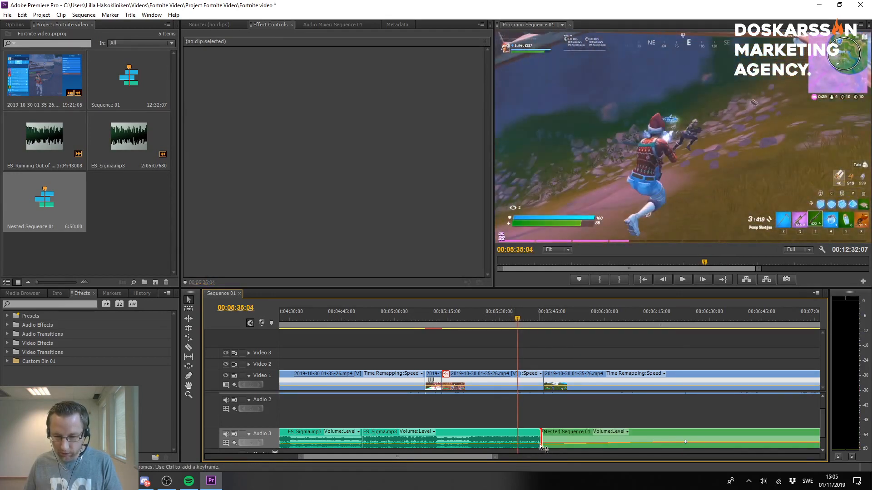
pyautogui.moveTo(534, 323); pyautogui.dragTo(535, 325)
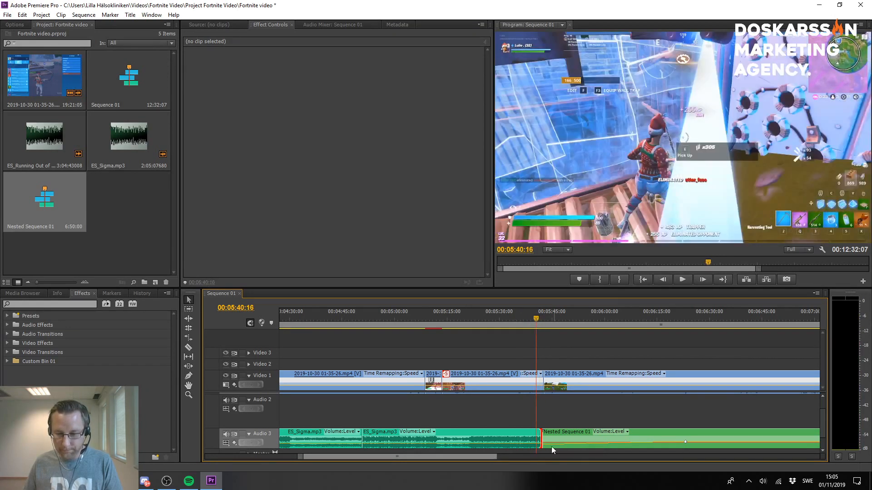
pyautogui.click(534, 323)
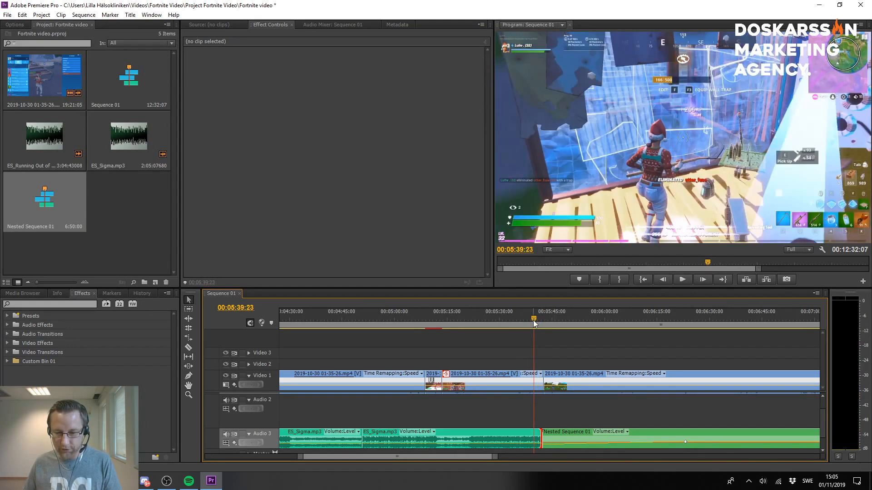
pyautogui.press('space')
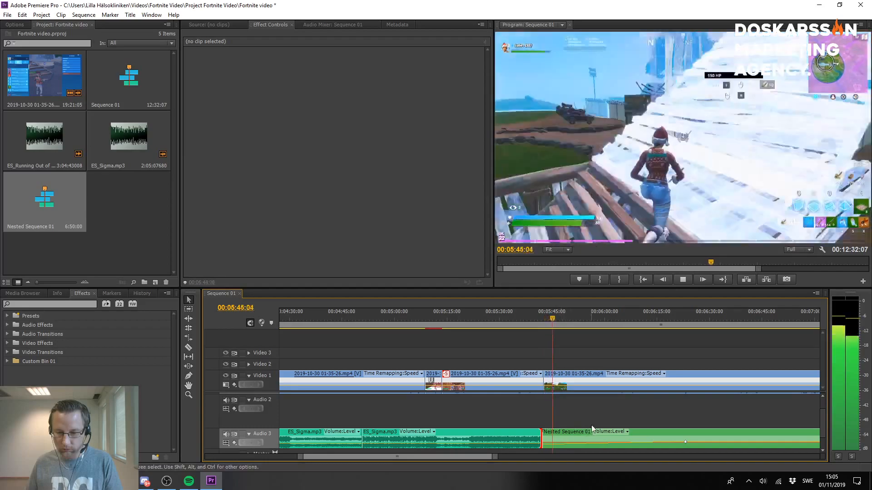
pyautogui.click(651, 429)
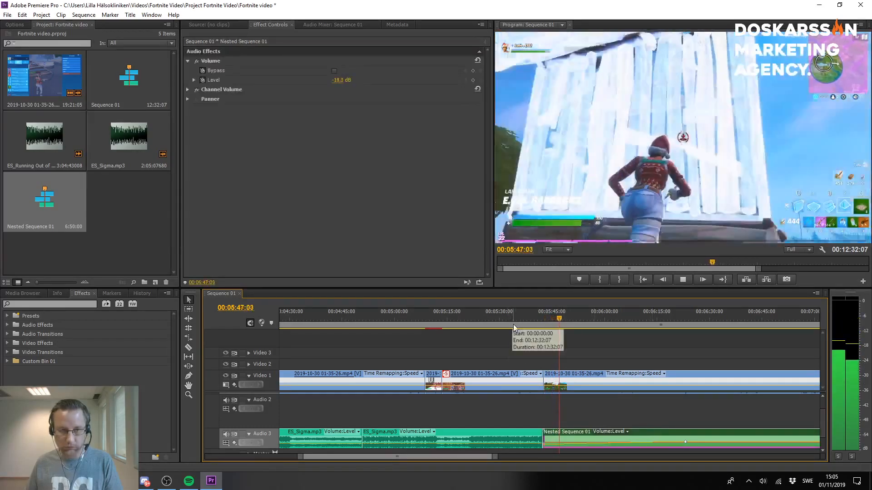
pyautogui.click(549, 445)
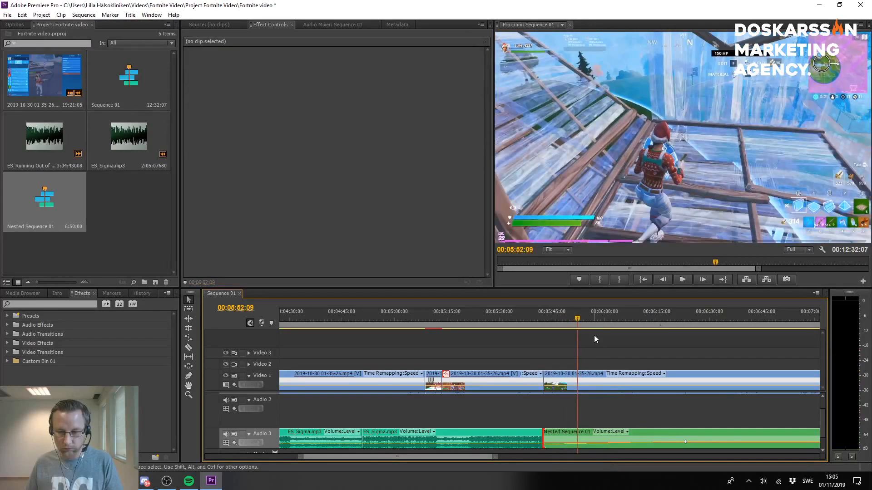
# Set the nested music clip's volume level to -10.9 dB at 00:05:42:14.
pyautogui.moveTo(563, 319); pyautogui.dragTo(543, 320)
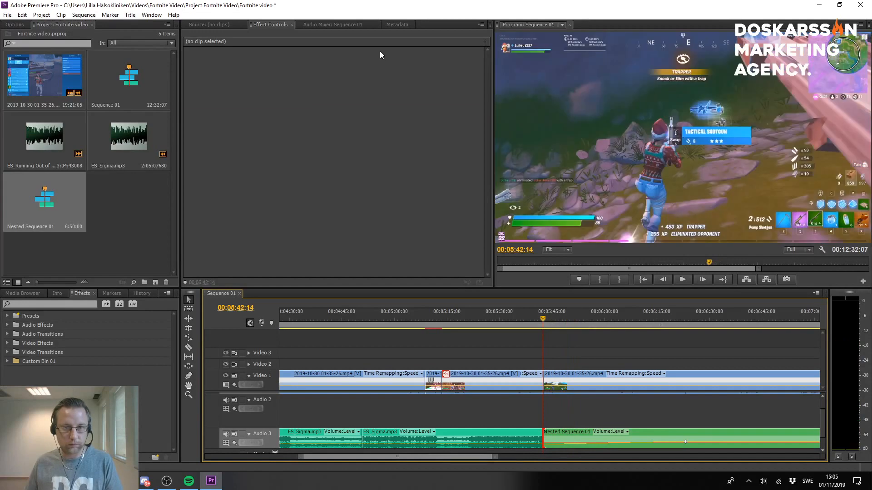
pyautogui.click(566, 436)
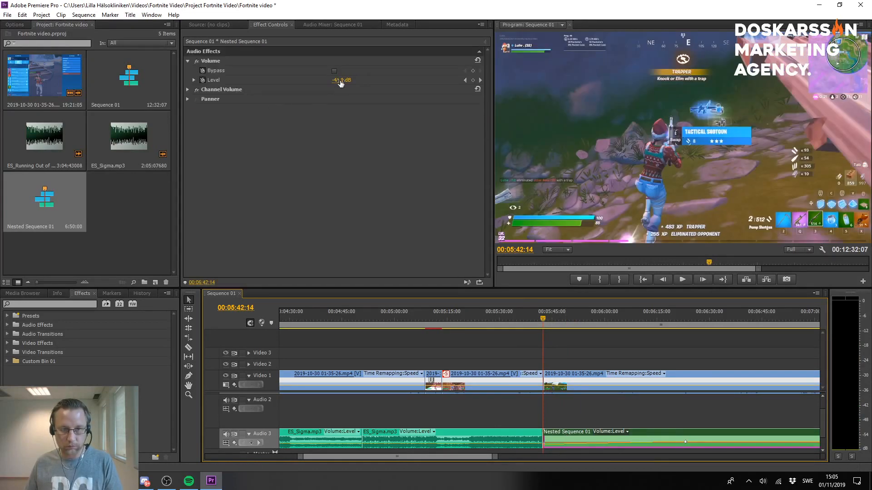
pyautogui.moveTo(341, 81); pyautogui.dragTo(373, 82)
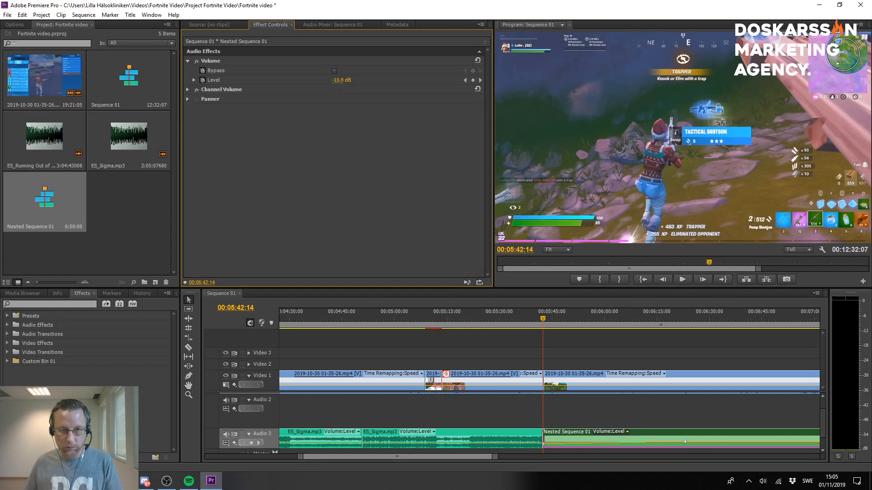
# Play across the join into the nested music from 00:05:39:27 to check the raised start volume.
pyautogui.click(535, 318)
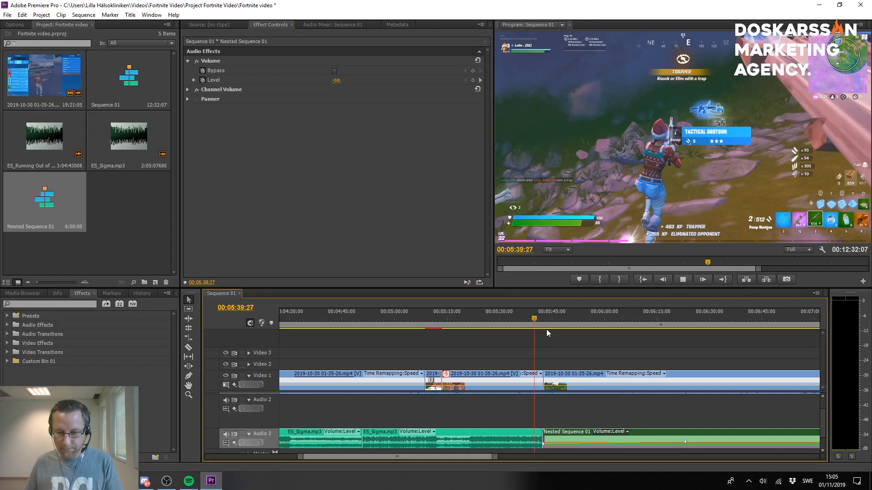
pyautogui.press('space')
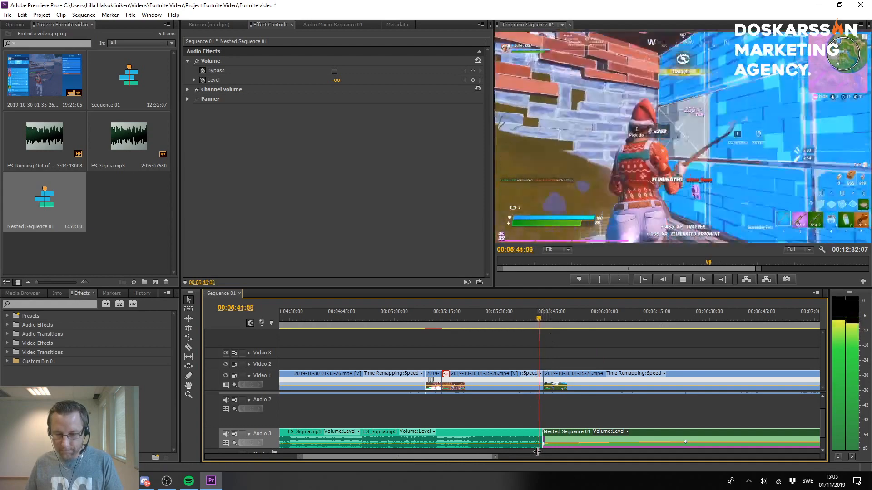
pyautogui.press('space')
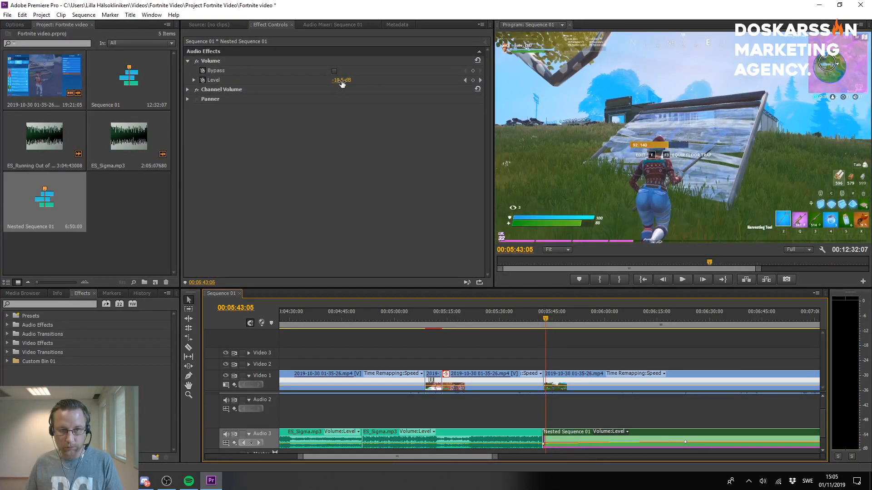
# Undo the last level change, set the nested clip's level to -15.2 dB at 00:05:43:05, and adjust its volume line in the timeline.
pyautogui.hotkey('ctrl', 'z')
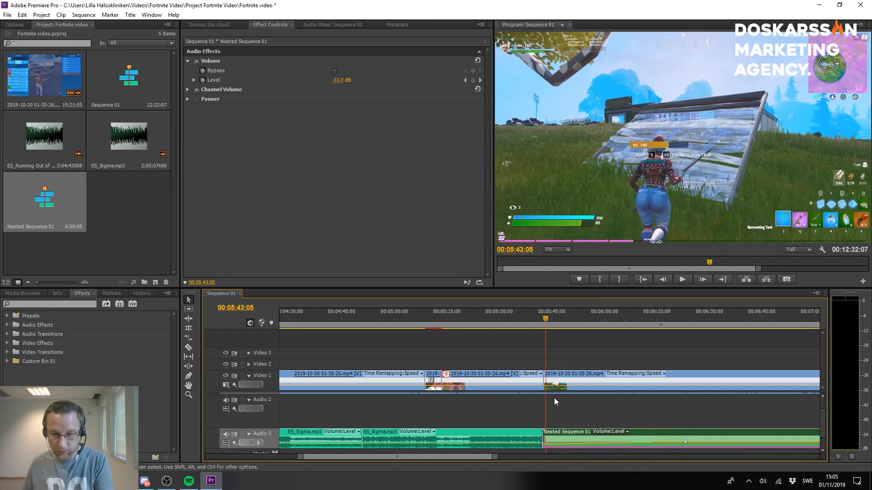
pyautogui.click(338, 80)
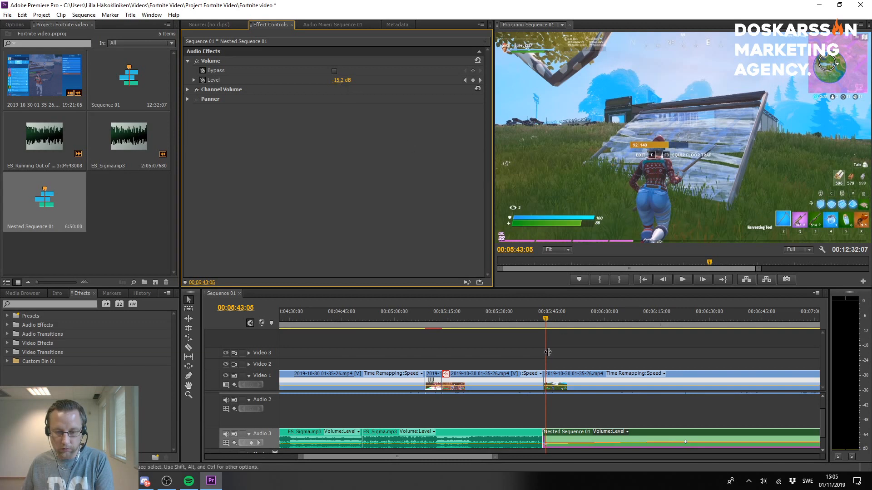
pyautogui.click(546, 444)
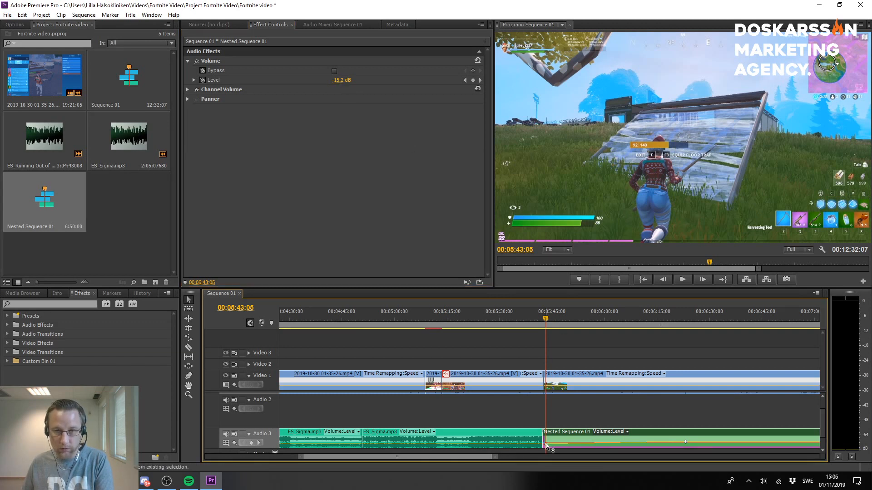
pyautogui.moveTo(635, 443); pyautogui.dragTo(636, 447)
pyautogui.moveTo(549, 447); pyautogui.dragTo(547, 448)
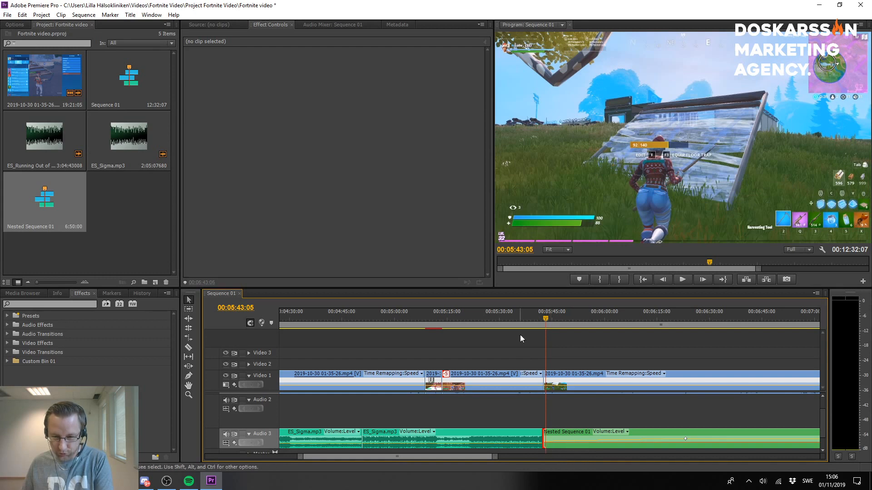
# Play the start of the nested music around 00:05:42 to check the adjusted volume.
pyautogui.click(542, 315)
pyautogui.press('space')
pyautogui.press('space')
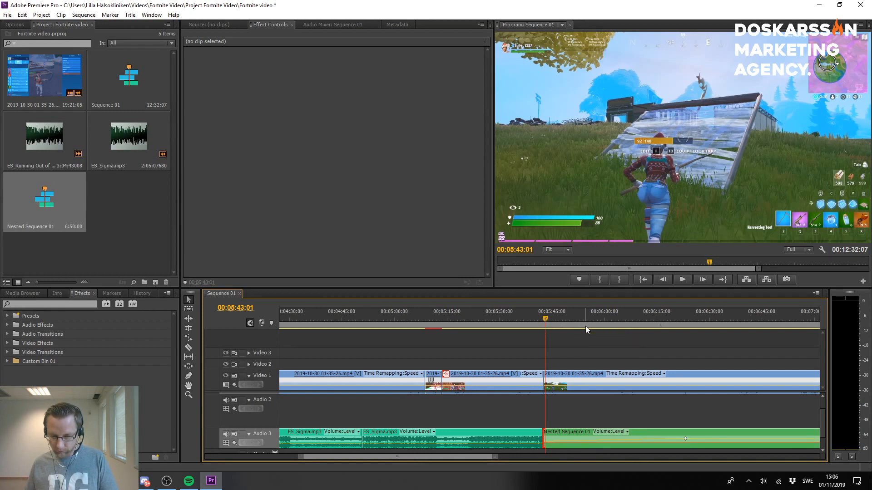
# Undo the nested clip's volume edits and the nesting of the ES_Sigma.mp3 clips, and play across the join around 00:05:42.
pyautogui.hotkey('ctrl', 'z')
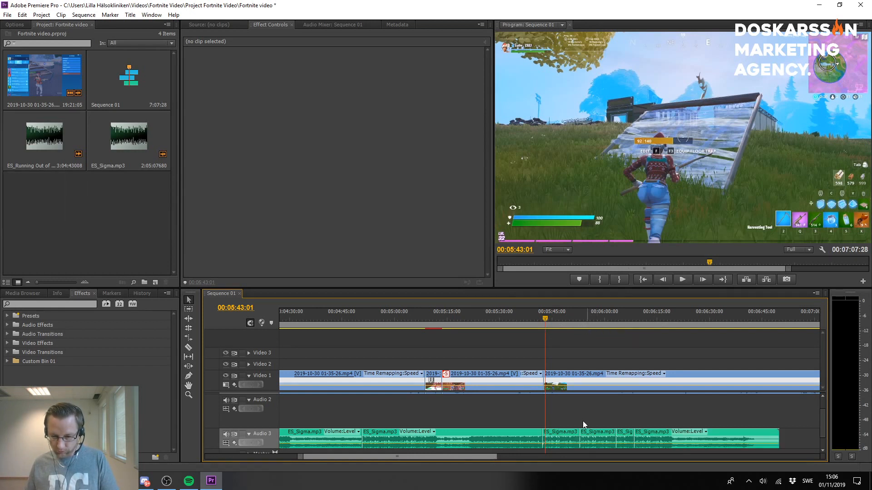
pyautogui.click(538, 316)
pyautogui.press('space')
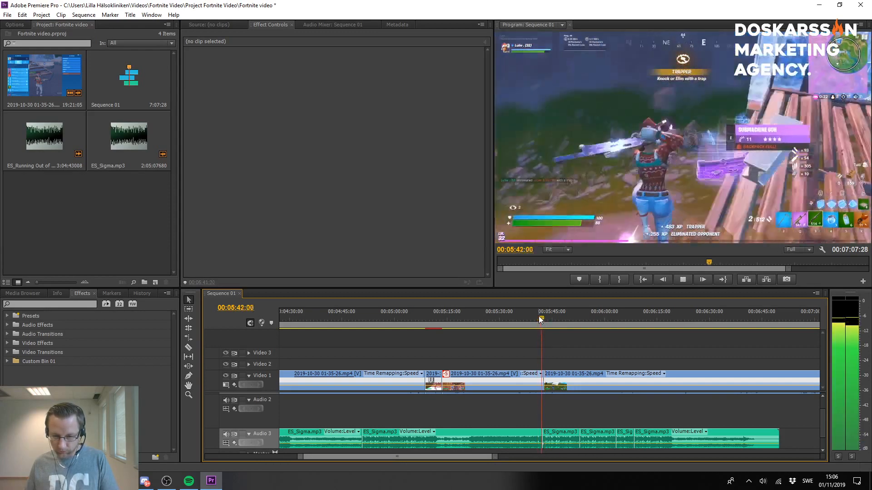
# Try nesting the four grouped ES_Sigma.mp3 clips under the final video clip again, play the result, and undo the nesting.
pyautogui.moveTo(563, 413); pyautogui.dragTo(640, 445)
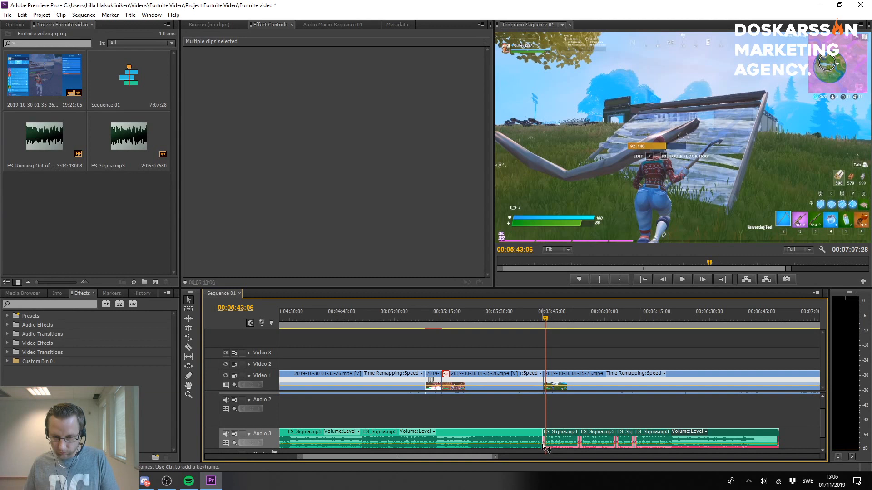
pyautogui.scroll(3, 596, 429)
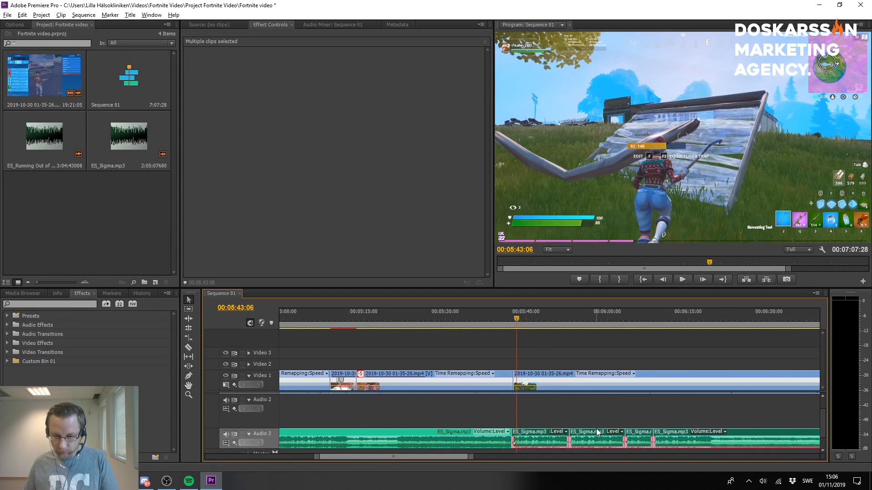
pyautogui.press('alt')
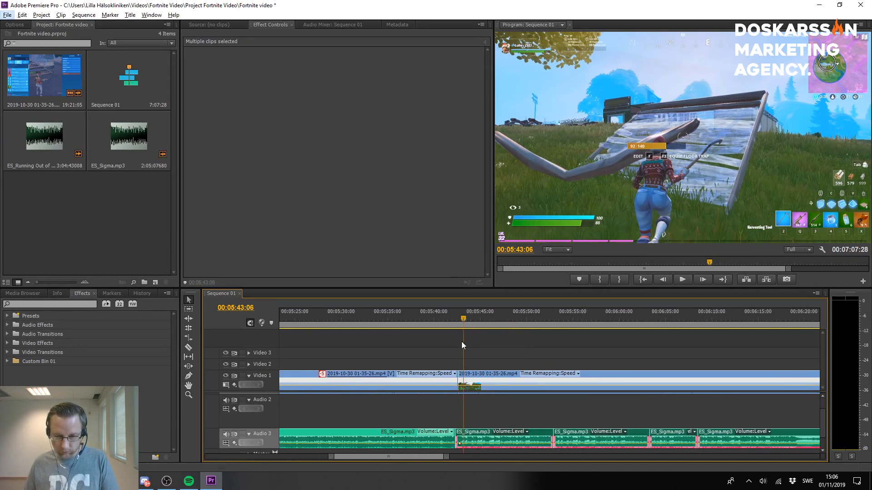
pyautogui.click(452, 445)
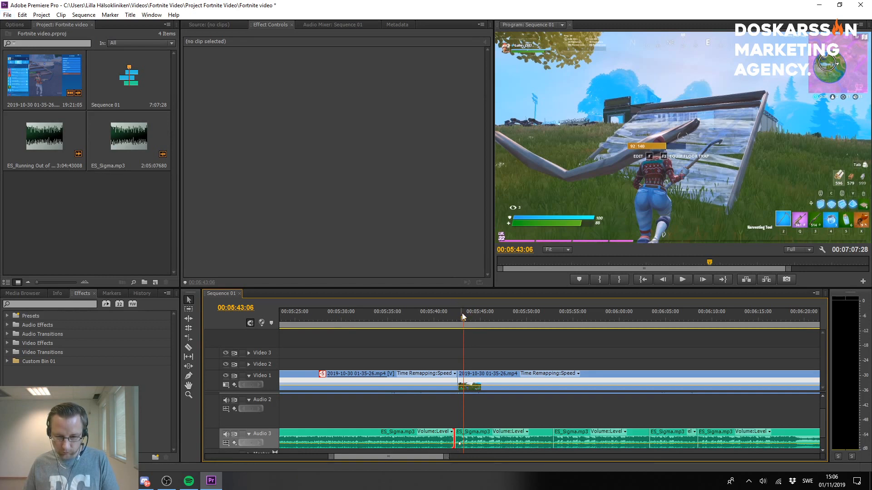
pyautogui.moveTo(525, 415); pyautogui.dragTo(726, 438)
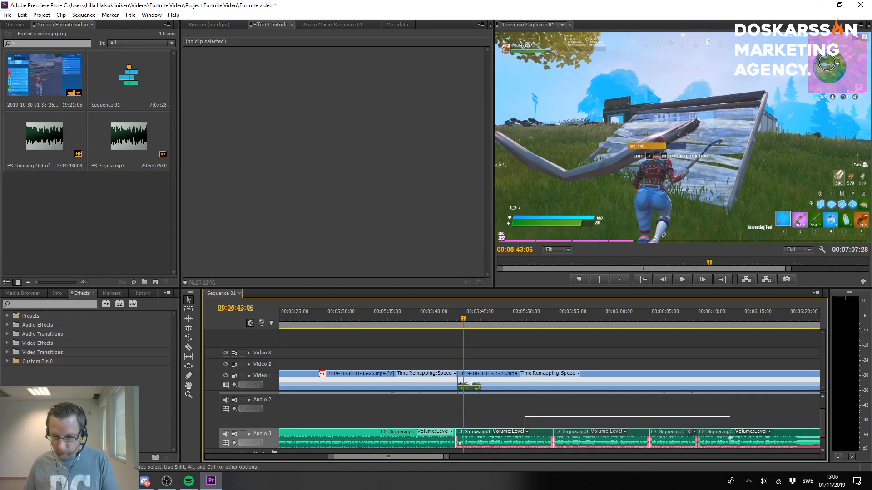
pyautogui.rightClick(732, 443)
pyautogui.click(810, 299)
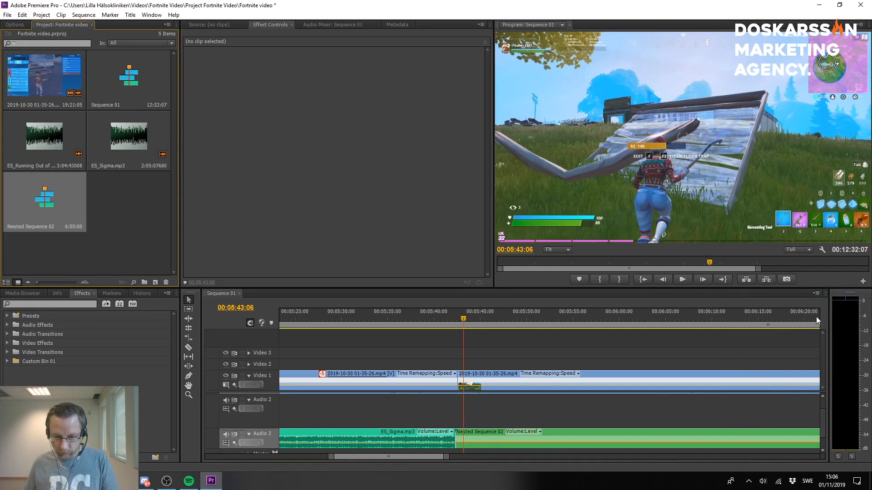
pyautogui.press('space')
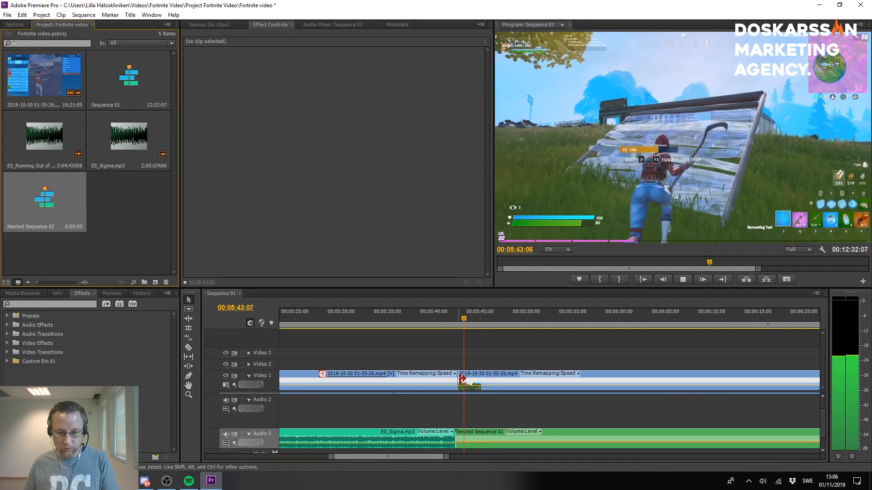
pyautogui.hotkey('ctrl', 'z')
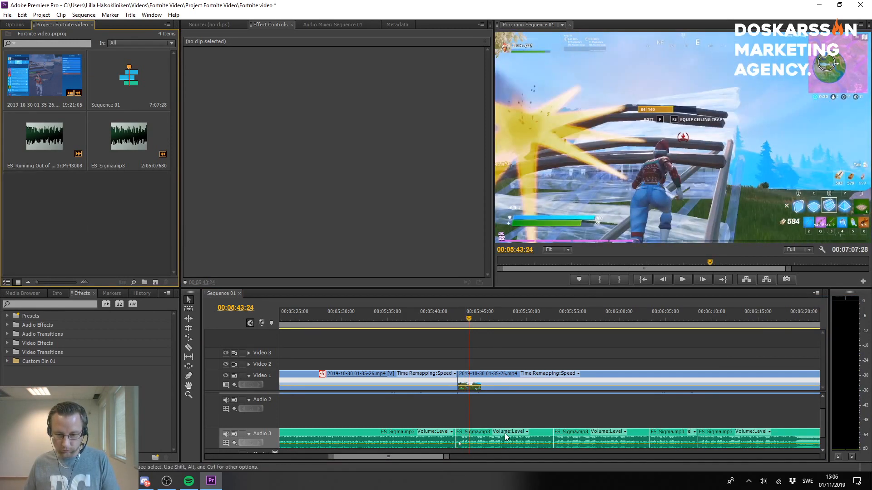
# Move the volume keyframe near the start of the first grouped ES_Sigma.mp3 clip to about 00:05:43 and -12.7 dB, and play the result.
pyautogui.press('space')
pyautogui.moveTo(459, 444); pyautogui.dragTo(464, 445)
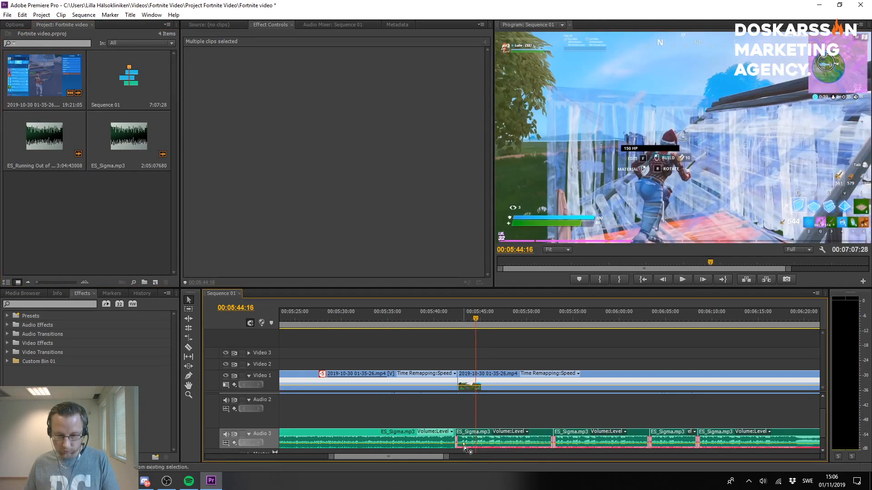
pyautogui.press('space')
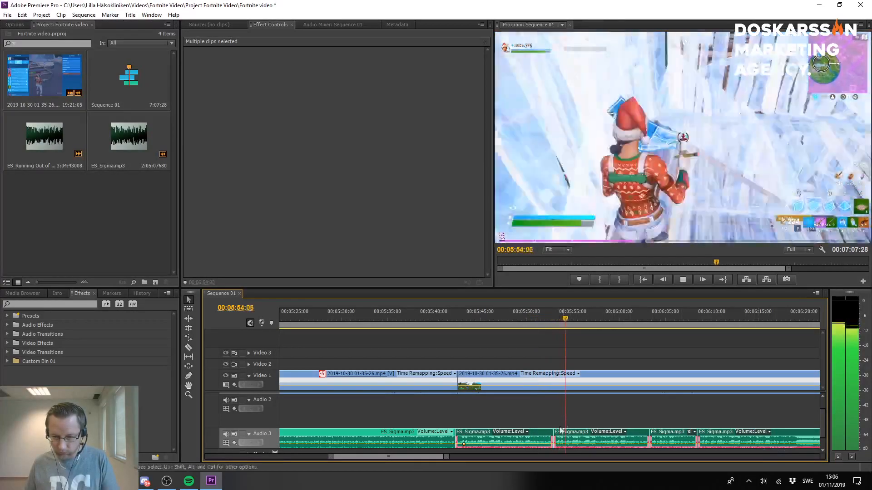
pyautogui.press('space')
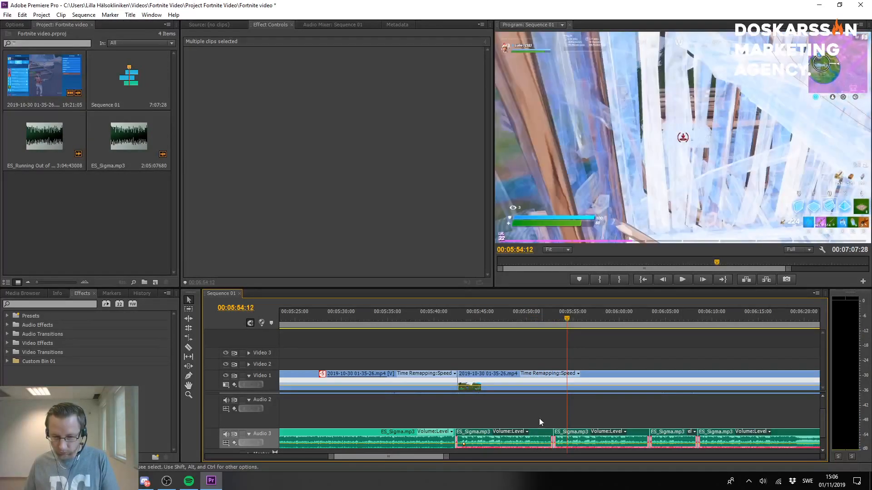
# Inspect the volume keyframe's interpolation options without changing them, and continue playback from 00:05:54:12.
pyautogui.rightClick(464, 444)
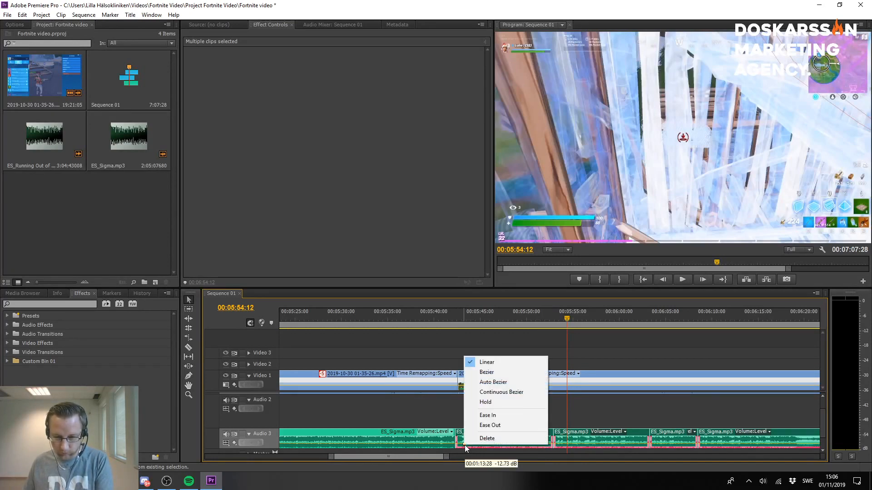
pyautogui.click(625, 399)
pyautogui.press('space')
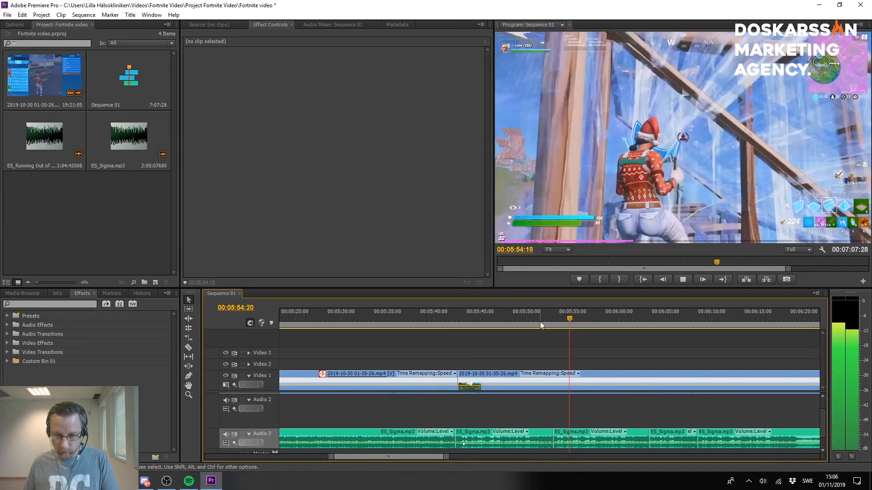
pyautogui.press('space')
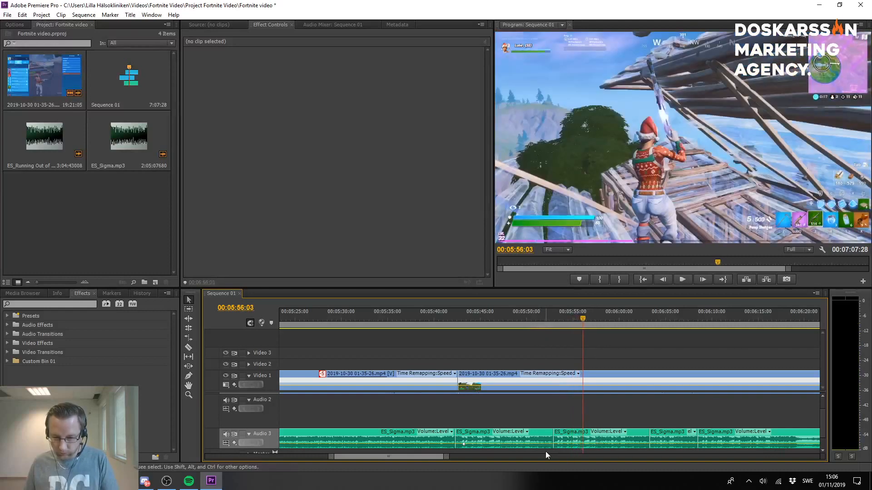
# Place the playhead at 00:05:52:18 near the end of the first grouped ES_Sigma.mp3 clip and clear the clip selection.
pyautogui.click(544, 317)
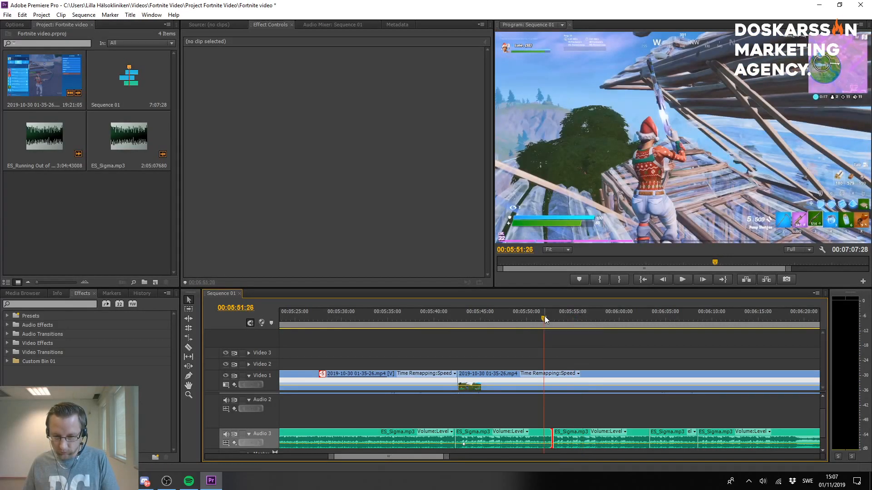
pyautogui.moveTo(544, 316); pyautogui.dragTo(552, 317)
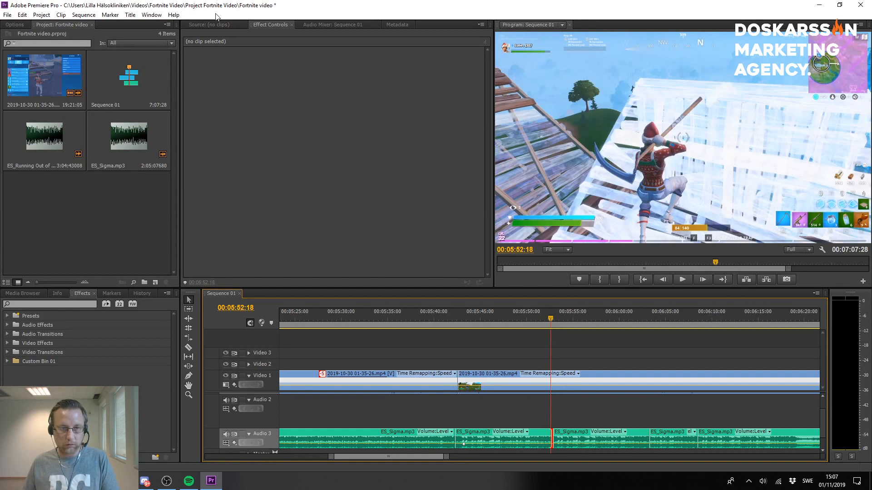
pyautogui.click(491, 435)
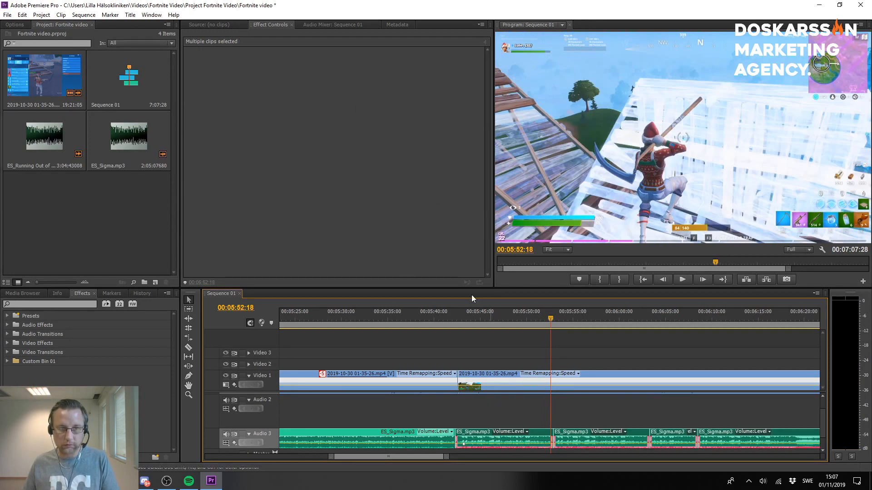
pyautogui.click(629, 410)
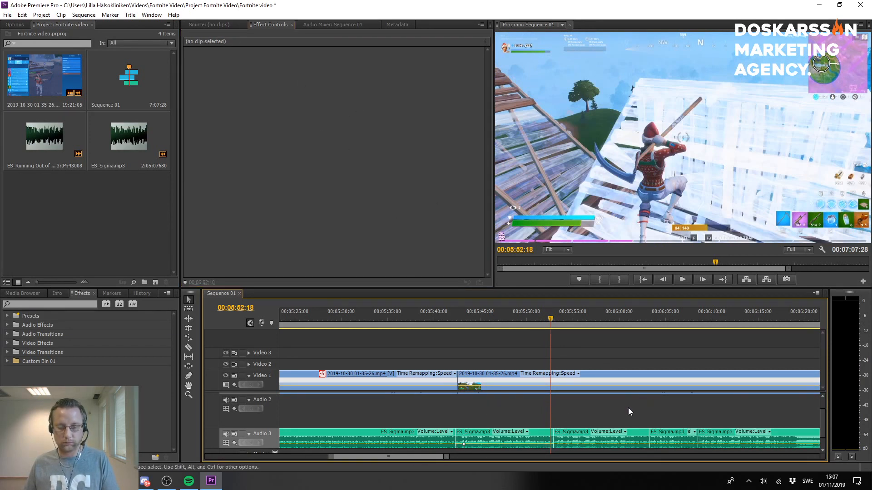
pyautogui.click(529, 433)
pyautogui.click(604, 405)
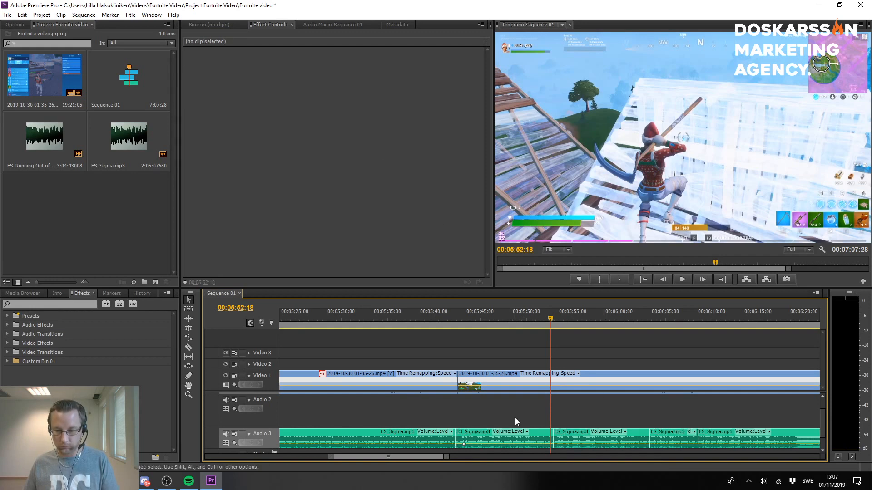
# Ungroup the ES_Sigma.mp3 music clips on Audio 3 from about 00:05:42 onward.
pyautogui.moveTo(514, 418); pyautogui.dragTo(768, 436)
pyautogui.rightClick(768, 437)
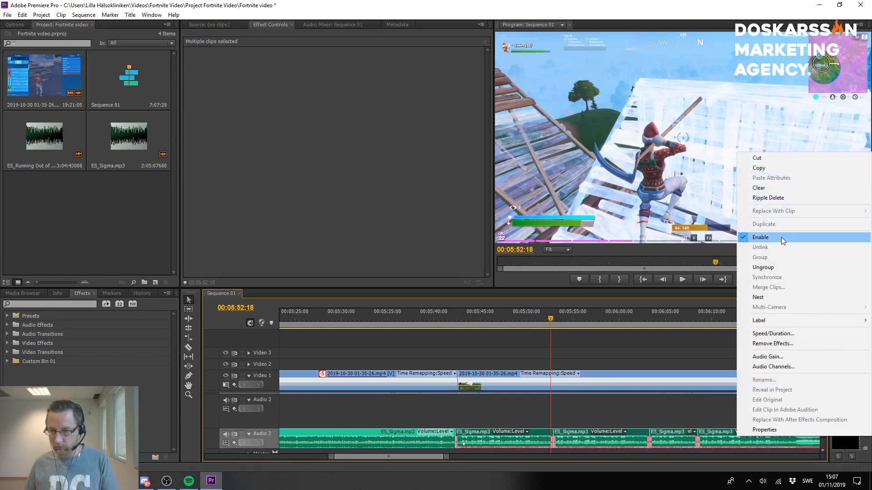
pyautogui.click(763, 267)
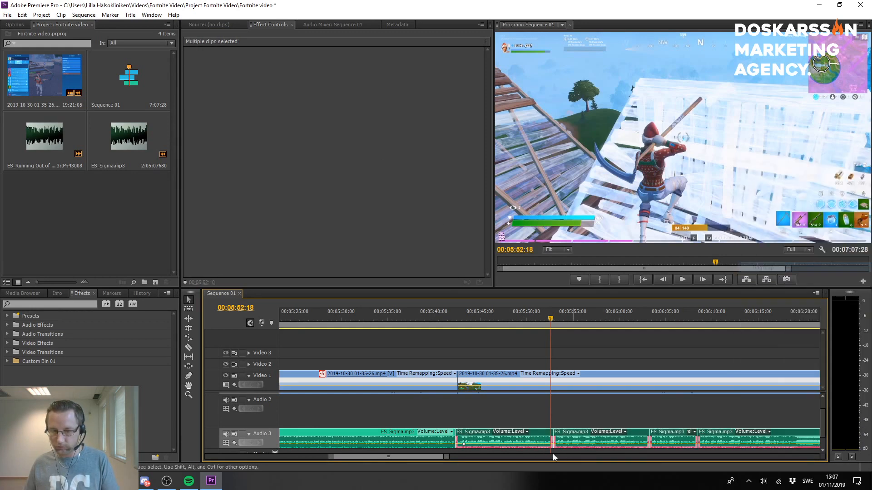
# Set the volume level at the end of the ES_Sigma.mp3 clip starting near 00:05:42 to -7.1 dB, at 00:05:52:25, and play across the cut.
pyautogui.click(506, 315)
pyautogui.moveTo(481, 405); pyautogui.dragTo(483, 433)
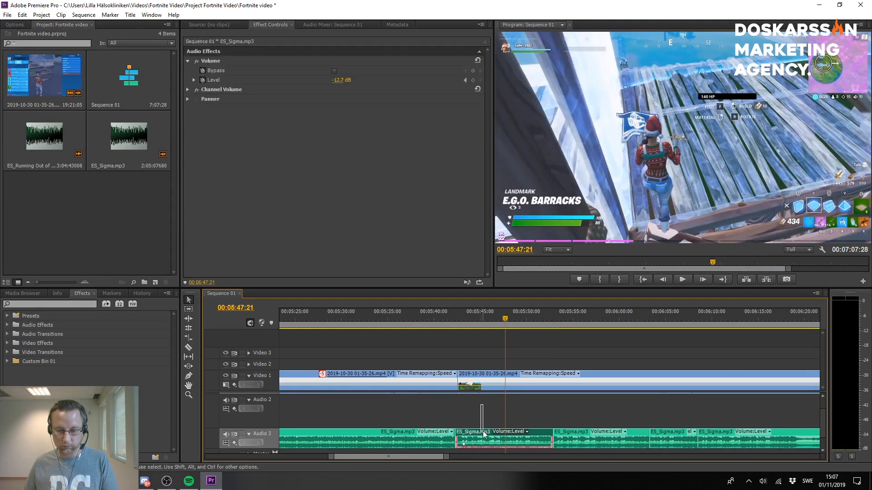
pyautogui.moveTo(505, 319); pyautogui.dragTo(554, 336)
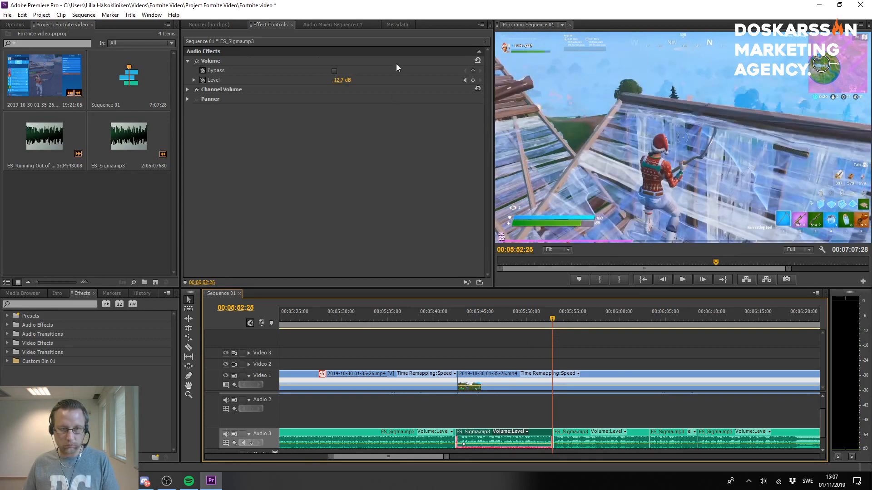
pyautogui.moveTo(340, 83); pyautogui.dragTo(359, 83)
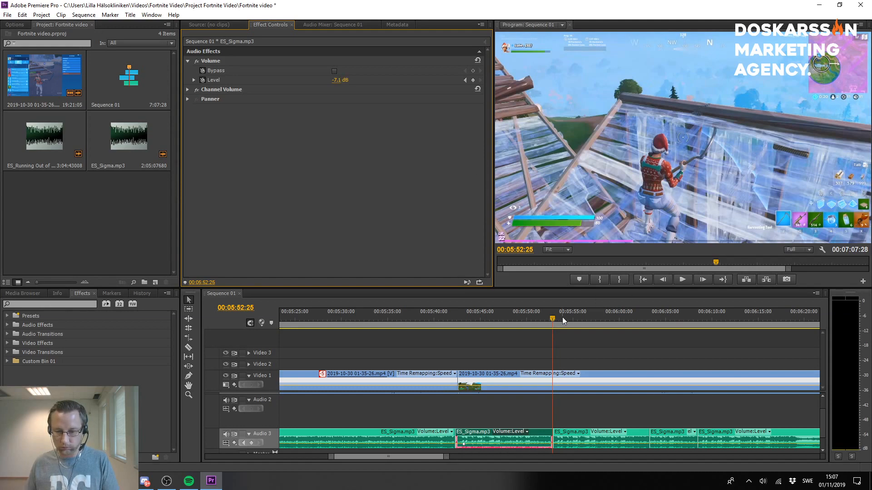
pyautogui.press('Right')
pyautogui.press('Right')
pyautogui.press('space')
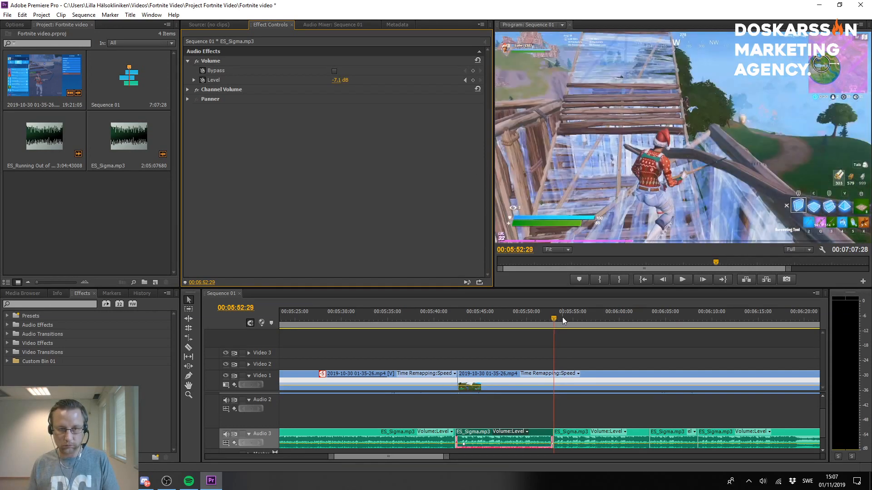
pyautogui.press('space')
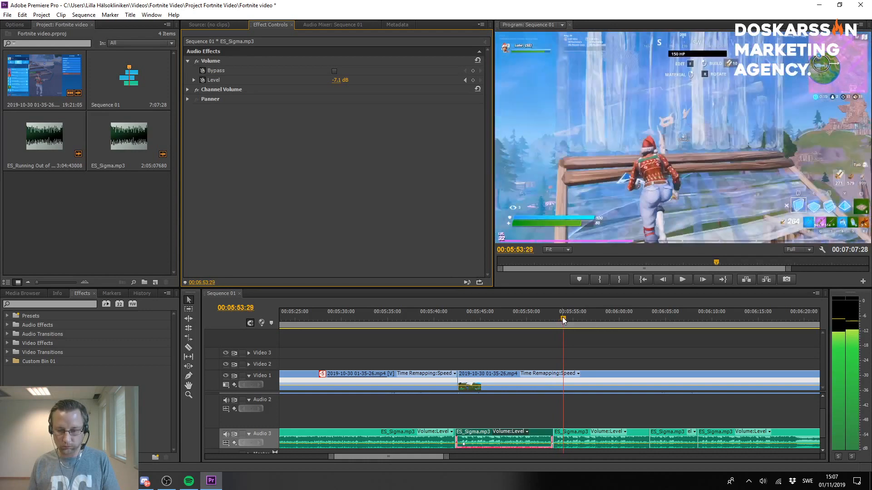
# Keyframe the following ES_Sigma.mp3 clip's volume at -7.0 dB at its start, 00:05:52:28, and -4.2 dB at its end, 00:06:03:05.
pyautogui.click(633, 434)
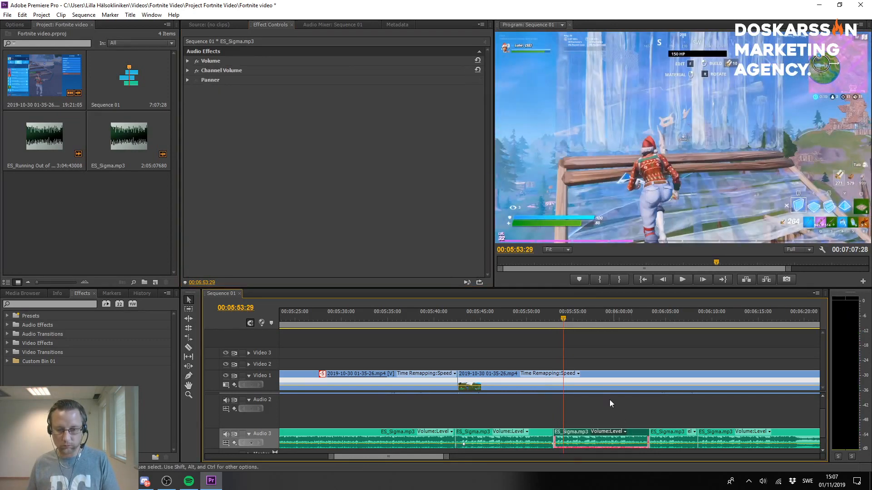
pyautogui.moveTo(563, 318); pyautogui.dragTo(553, 318)
pyautogui.click(186, 62)
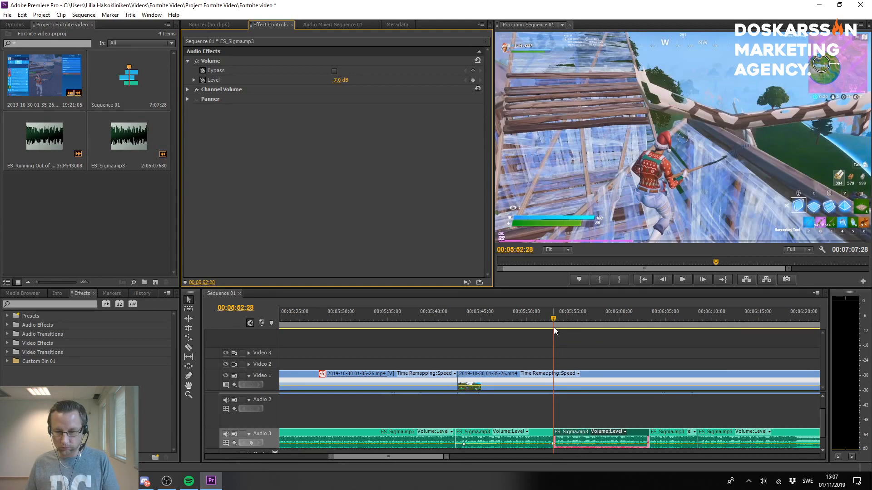
pyautogui.moveTo(556, 320); pyautogui.dragTo(649, 331)
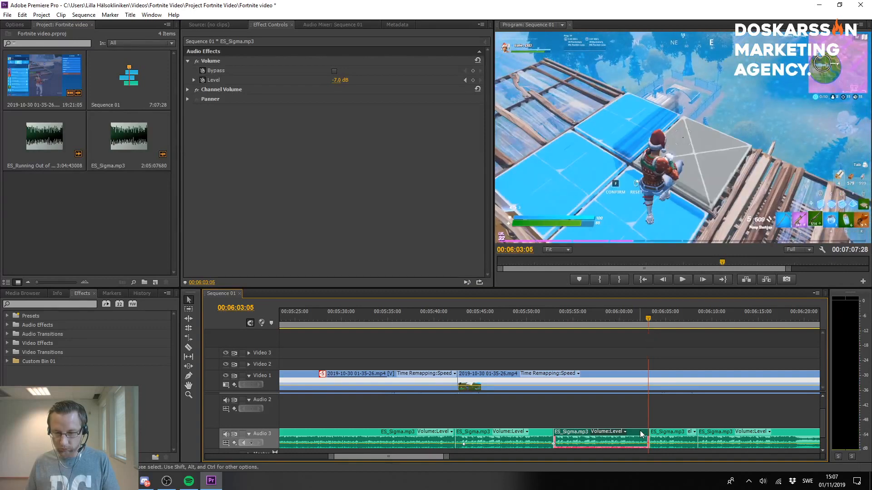
pyautogui.moveTo(336, 80); pyautogui.dragTo(329, 80)
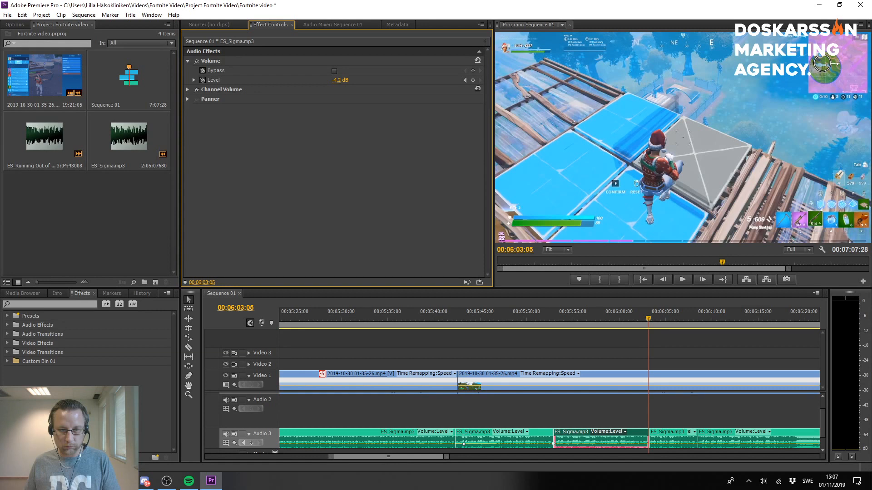
# Keyframe the short ES_Sigma.mp3 clip's volume from -3.9 dB at 00:06:03:09 to -0.8 dB at 00:06:08:10.
pyautogui.click(737, 405)
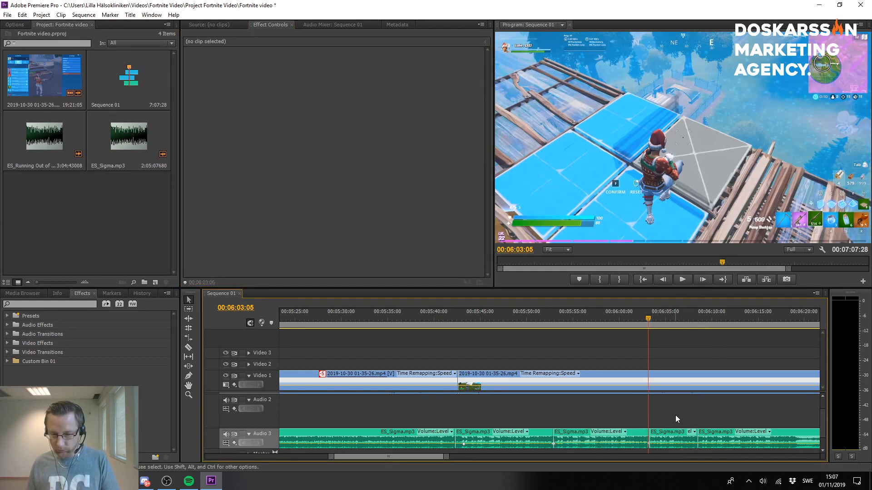
pyautogui.click(675, 442)
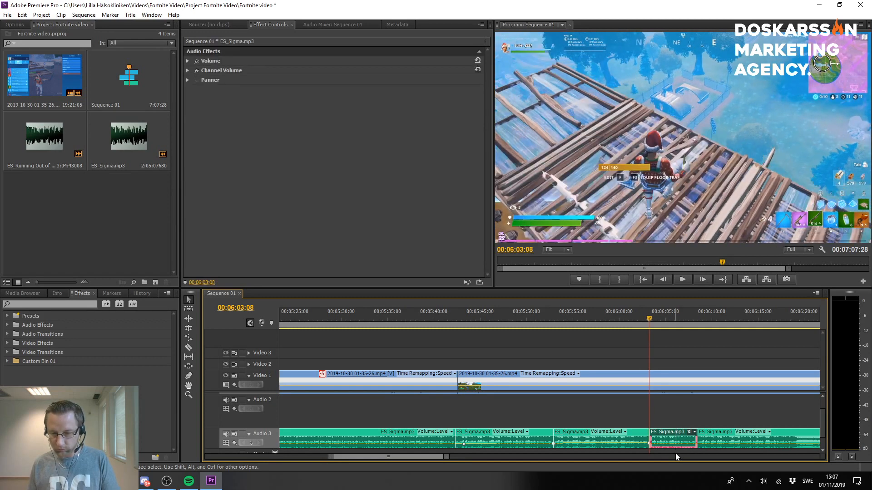
pyautogui.press('Right')
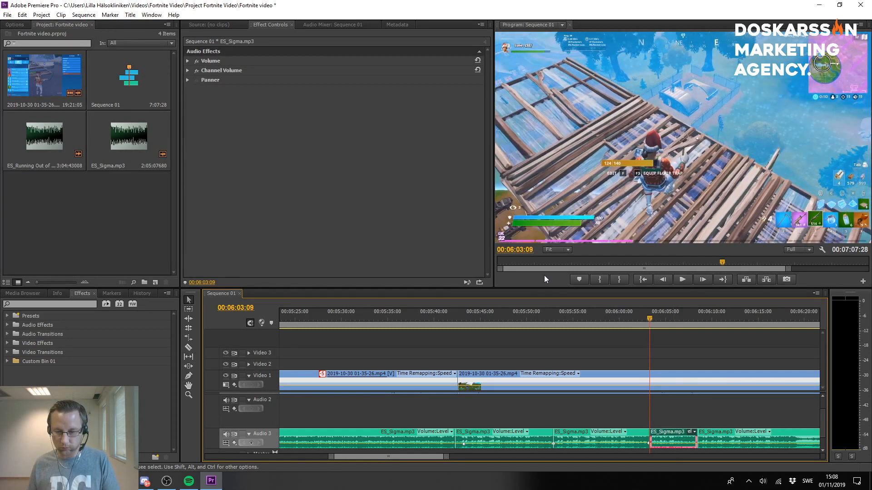
pyautogui.click(240, 60)
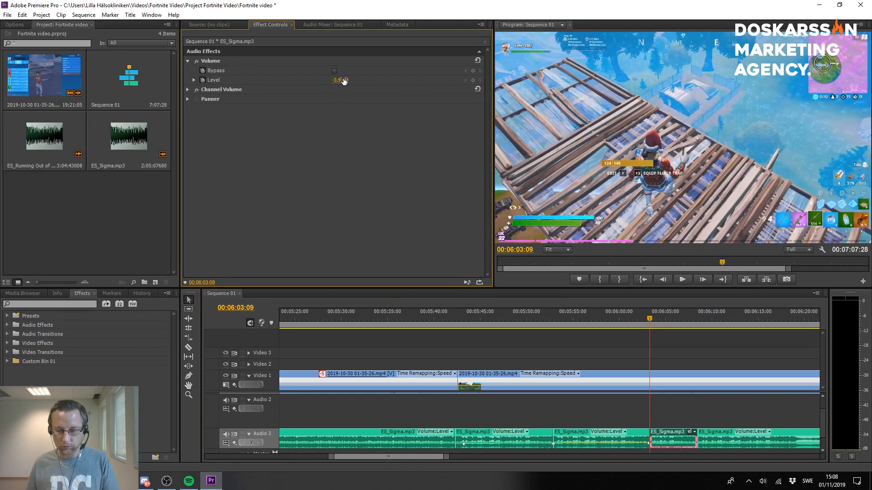
pyautogui.moveTo(655, 317); pyautogui.dragTo(696, 323)
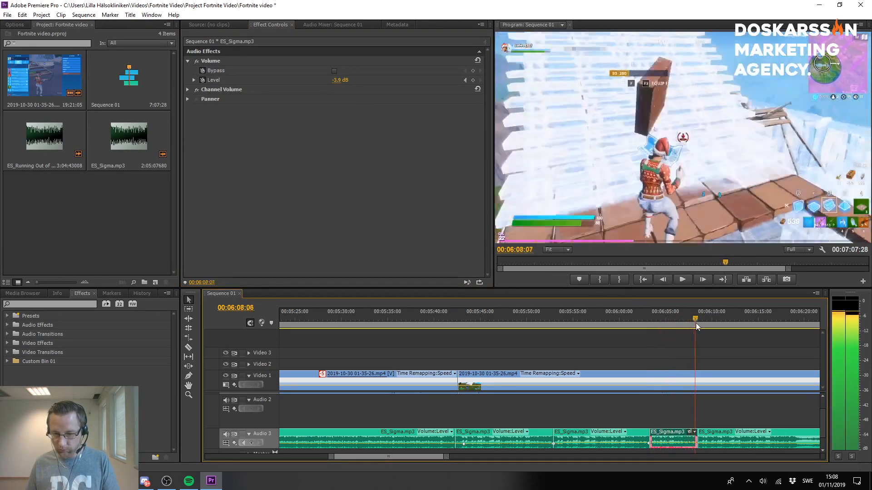
pyautogui.moveTo(340, 80); pyautogui.dragTo(340, 80)
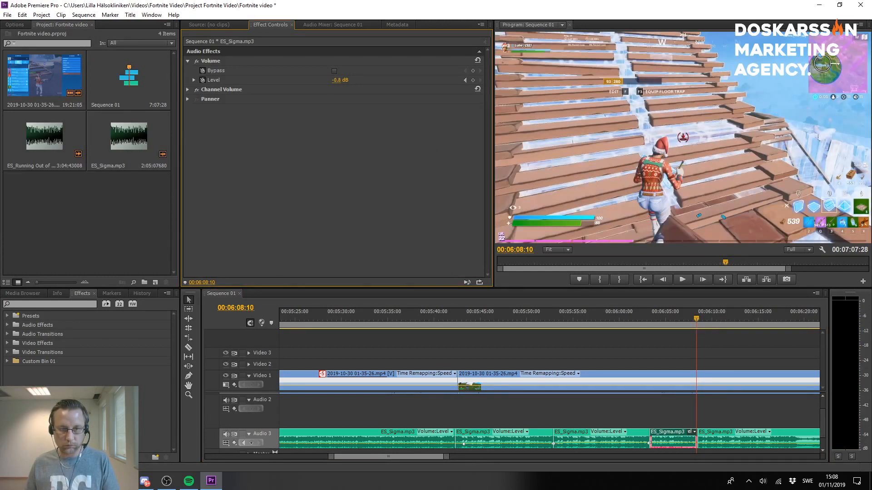
# Set the volume level of the last ES_Sigma.mp3 clip to 0 dB at its start, 00:06:08:17.
pyautogui.moveTo(695, 318); pyautogui.dragTo(698, 319)
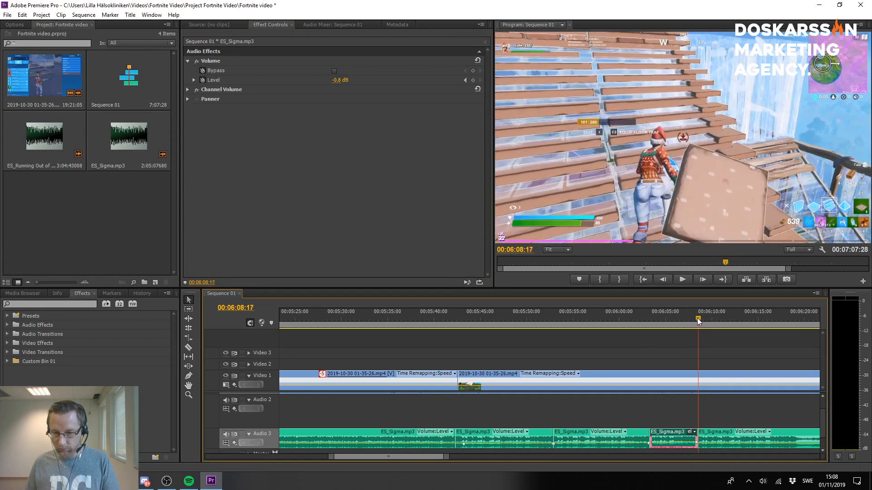
pyautogui.click(728, 434)
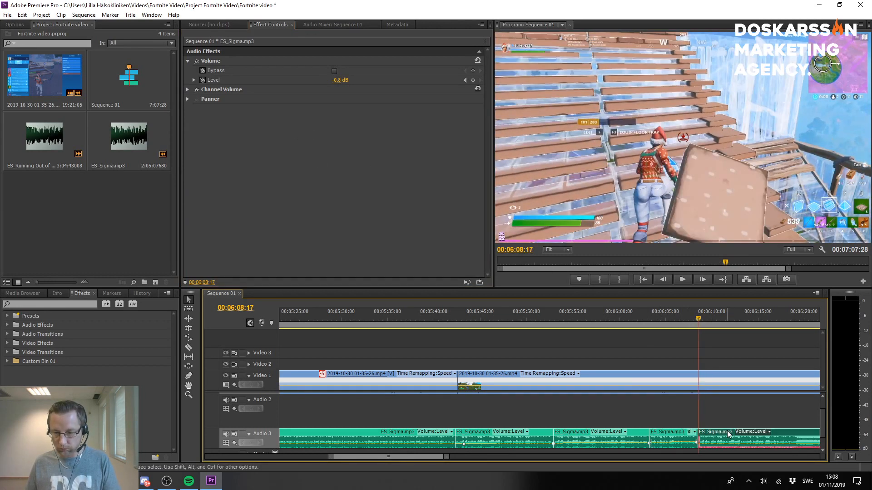
pyautogui.click(336, 80)
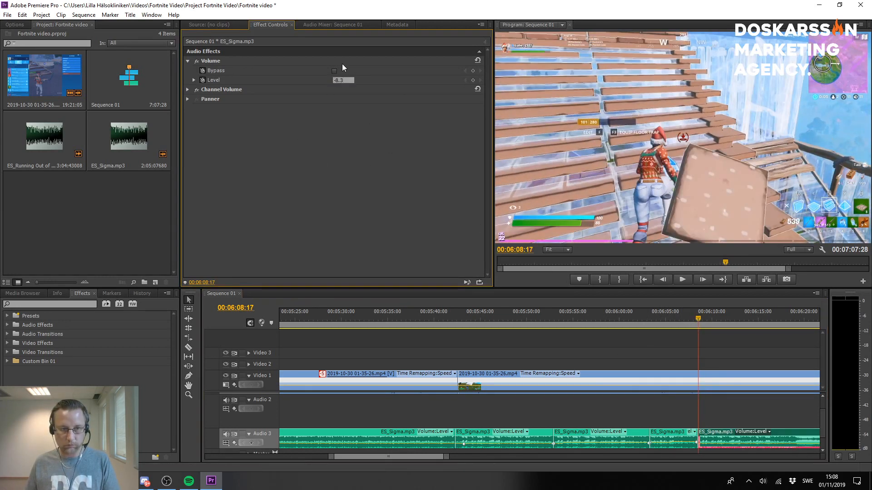
pyautogui.write('0')
pyautogui.press('Return')
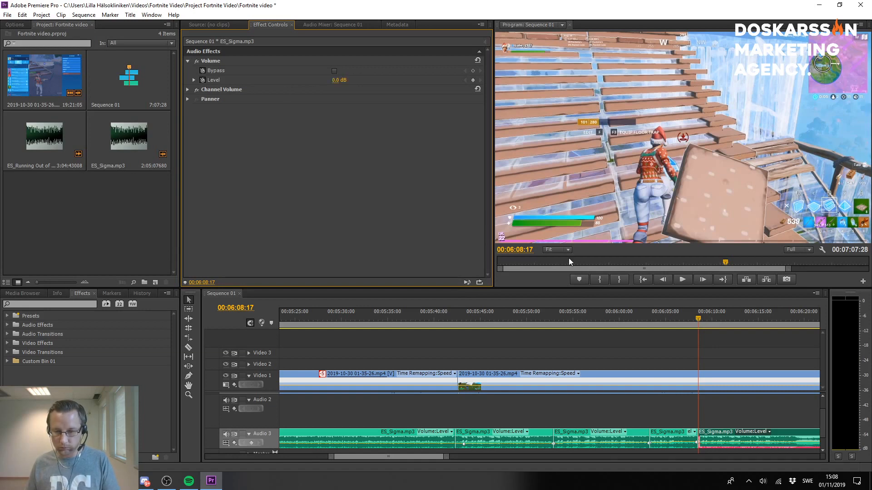
# Play the sequence from about 00:05:40 past the last music cut to check the gradual volume rise.
pyautogui.click(452, 311)
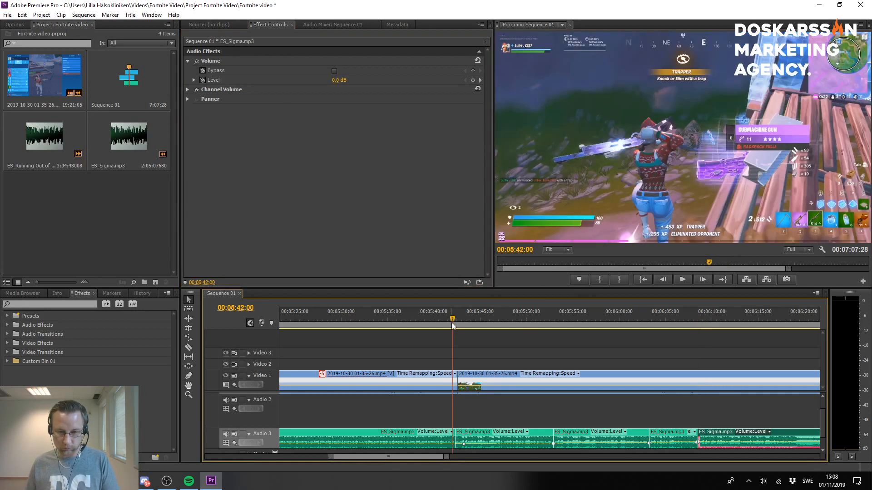
pyautogui.moveTo(453, 325); pyautogui.dragTo(437, 318)
pyautogui.press('space')
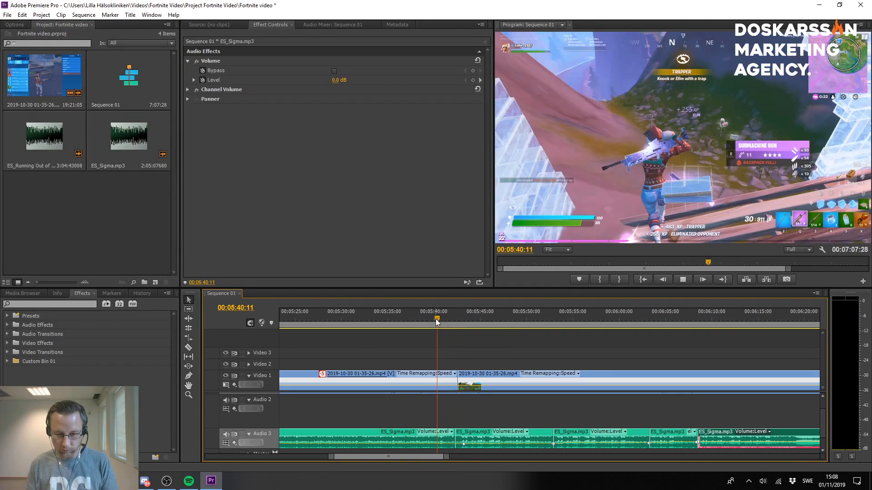
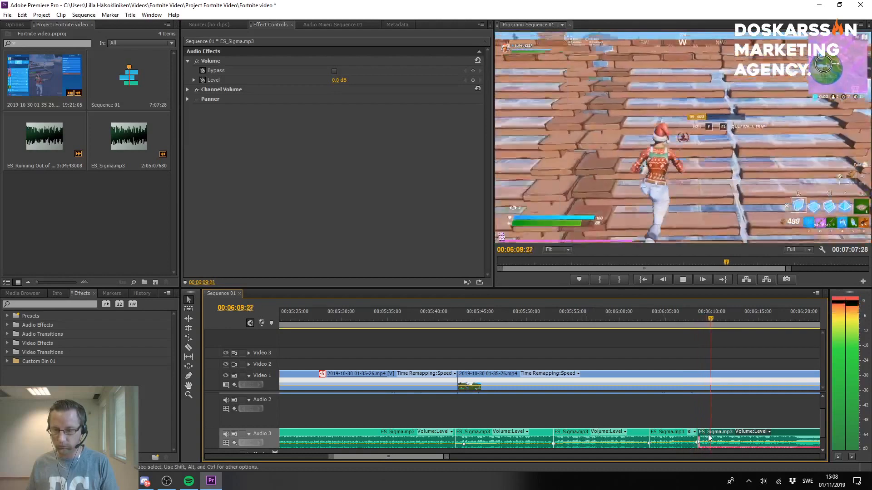
pyautogui.press('space')
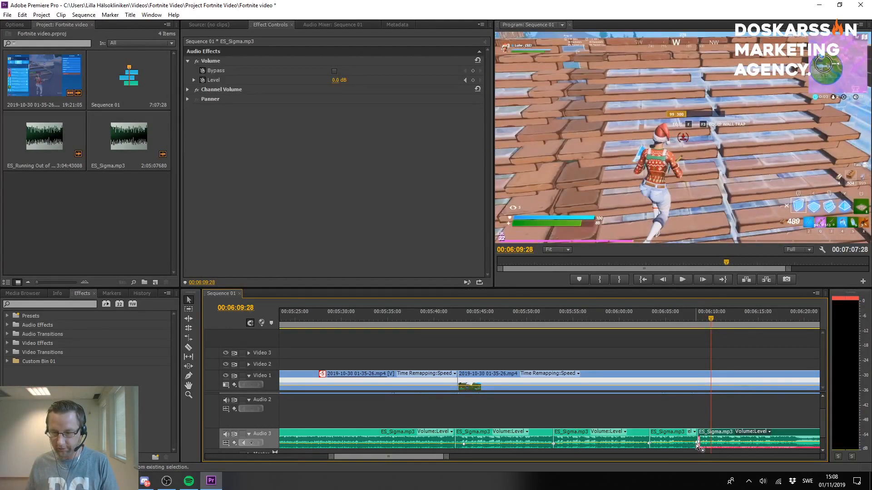
# Lower the short ES_Sigma.mp3 clip's end volume keyframe at 00:06:08:10 to -2.8 dB.
pyautogui.moveTo(697, 444); pyautogui.dragTo(697, 446)
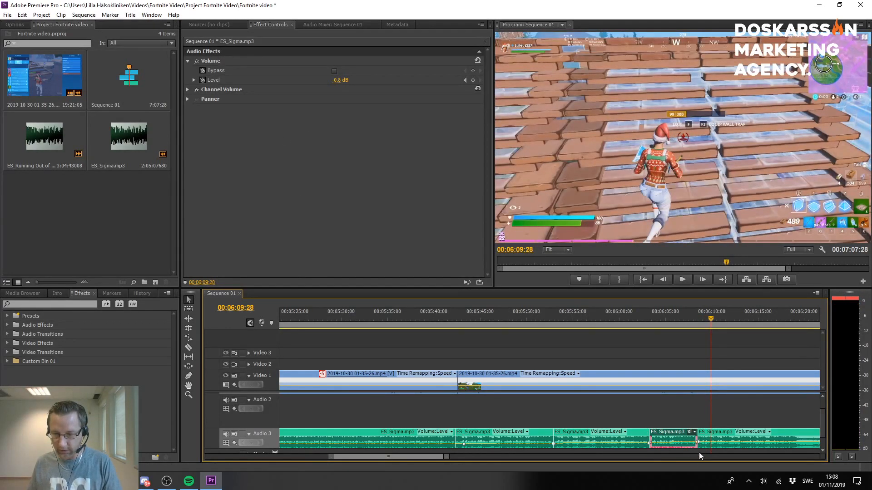
pyautogui.click(336, 82)
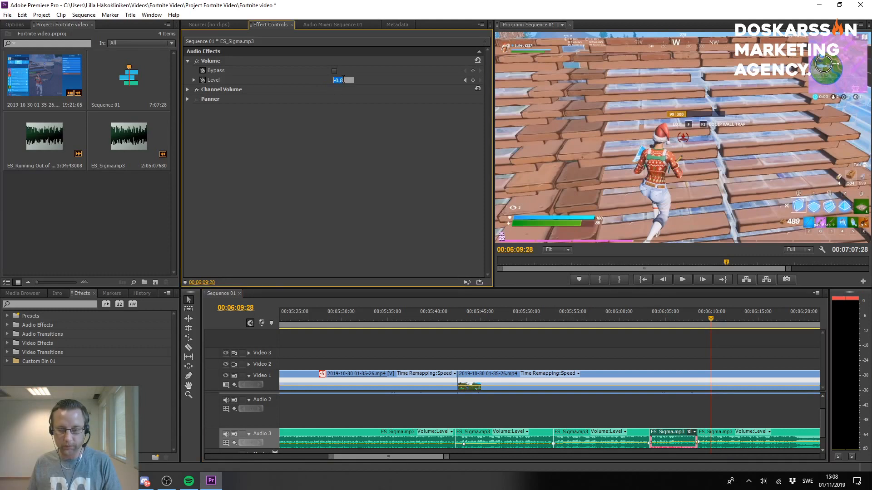
pyautogui.click(652, 444)
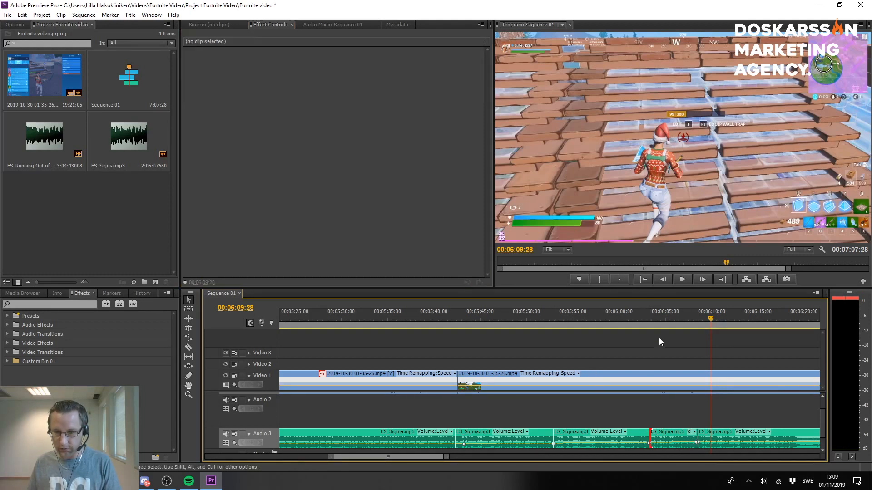
pyautogui.moveTo(658, 315); pyautogui.dragTo(653, 315)
pyautogui.moveTo(672, 407); pyautogui.dragTo(668, 452)
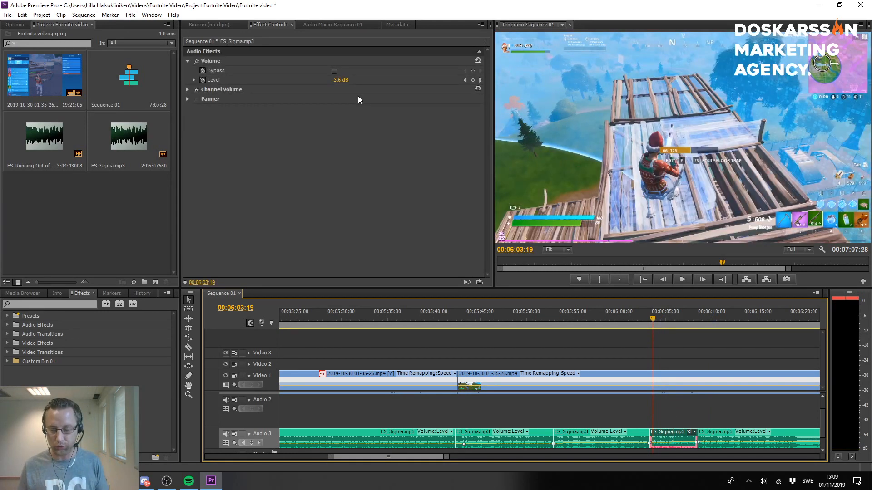
pyautogui.moveTo(681, 421); pyautogui.dragTo(677, 441)
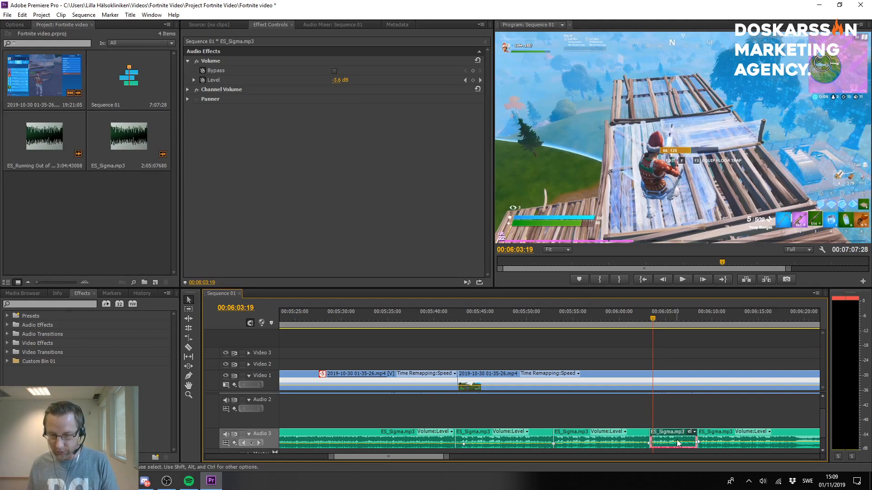
pyautogui.moveTo(658, 317); pyautogui.dragTo(695, 325)
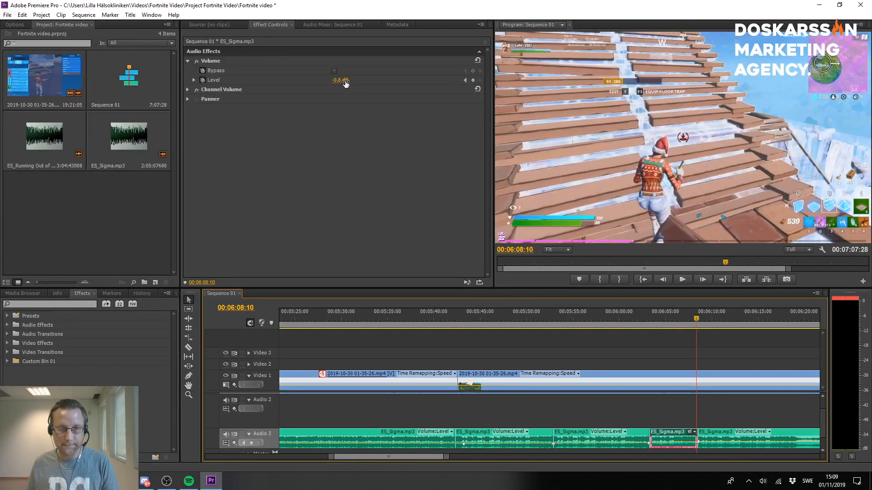
pyautogui.moveTo(343, 81); pyautogui.dragTo(342, 81)
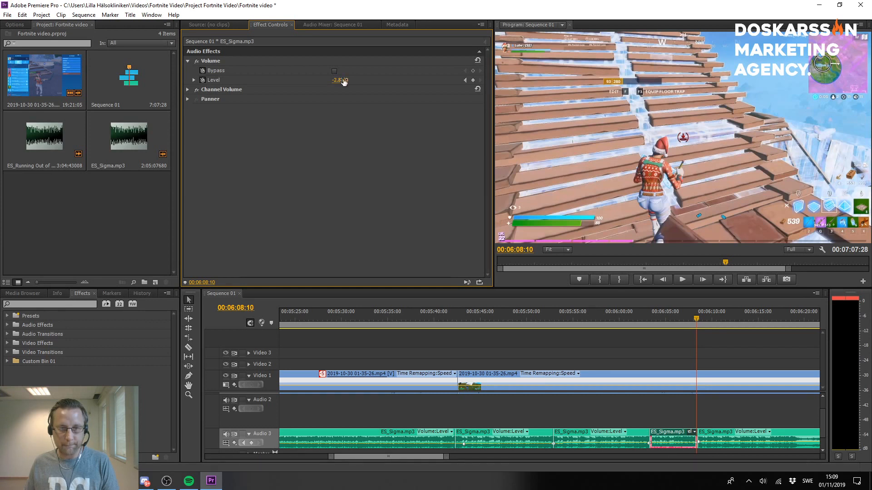
# Set the last ES_Sigma.mp3 clip's volume level to -1.6 dB at 00:06:08:10 and play back the transition into it.
pyautogui.click(715, 442)
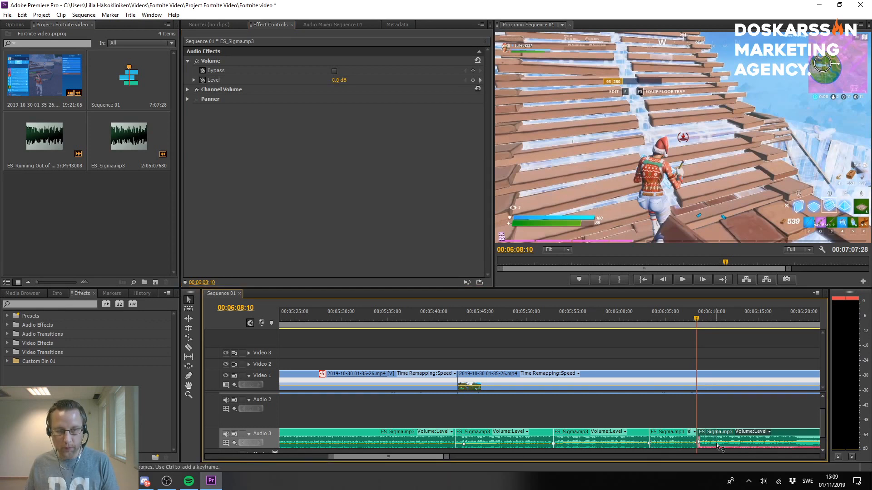
pyautogui.moveTo(335, 81); pyautogui.dragTo(327, 80)
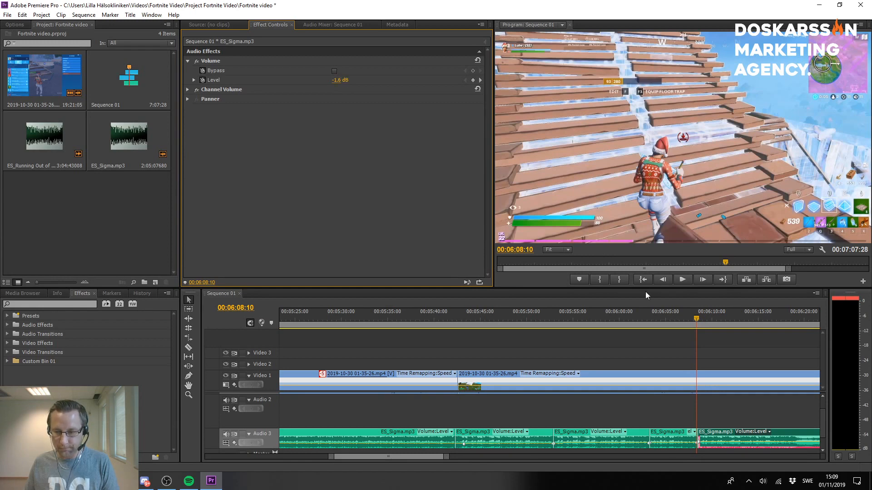
pyautogui.moveTo(670, 314); pyautogui.dragTo(634, 312)
pyautogui.press('space')
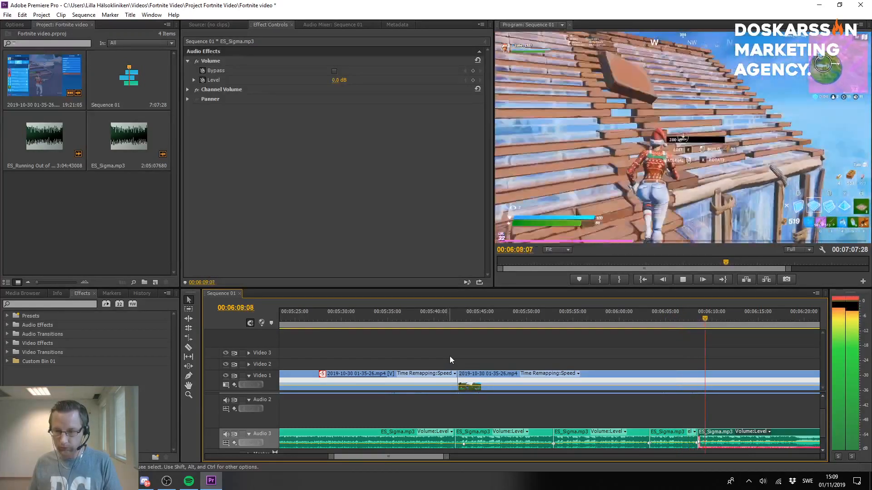
# Stop playback, return to 00:06:08:10 and lower the last ES_Sigma.mp3 clip's volume level there to -3.8 dB.
pyautogui.press('space')
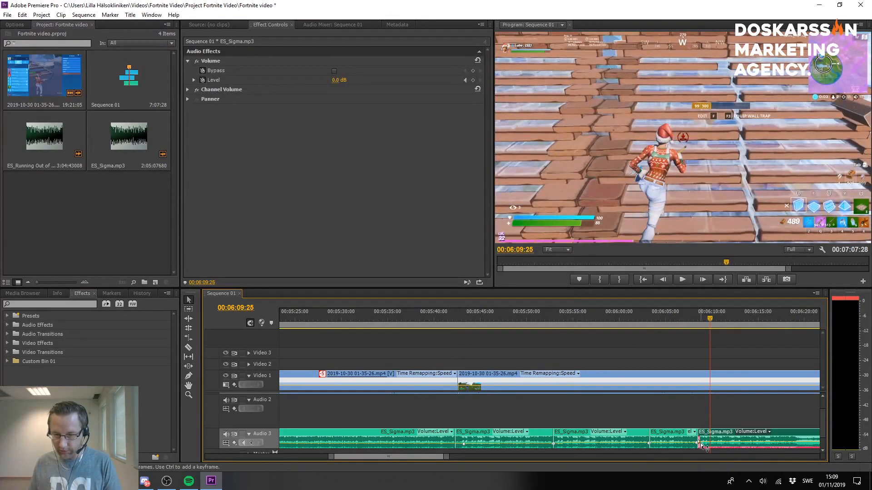
pyautogui.click(696, 441)
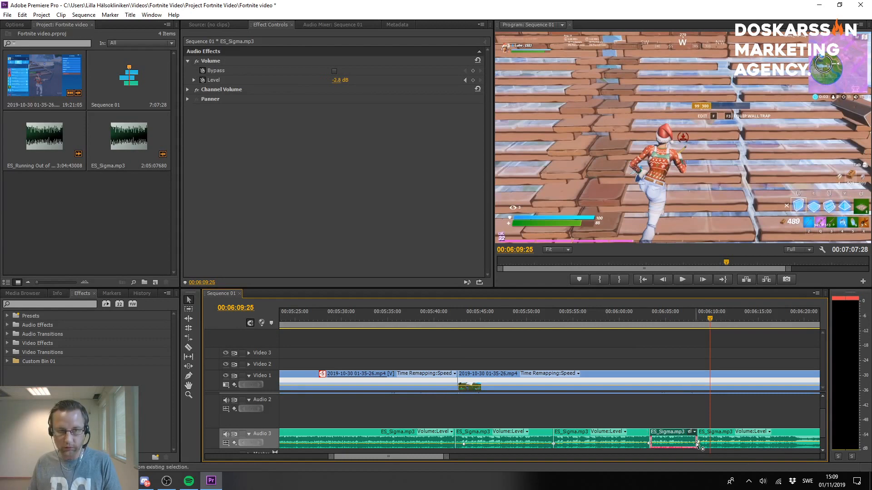
pyautogui.click(706, 445)
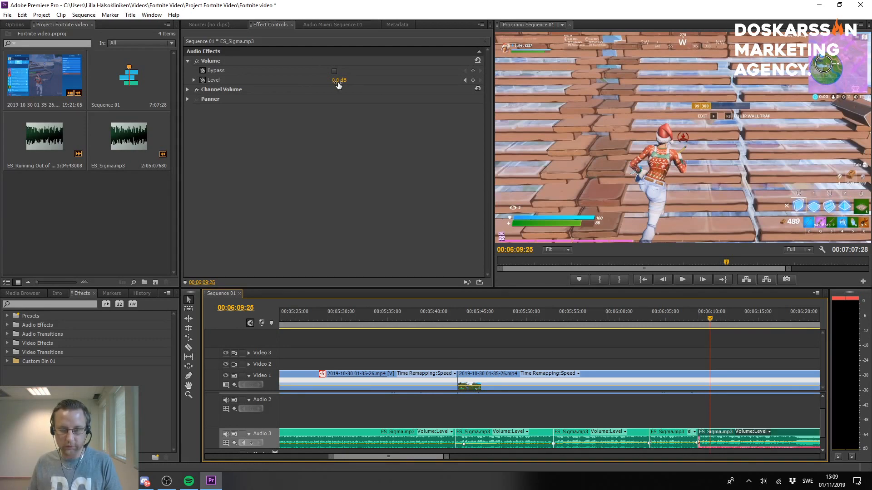
pyautogui.press('Left')
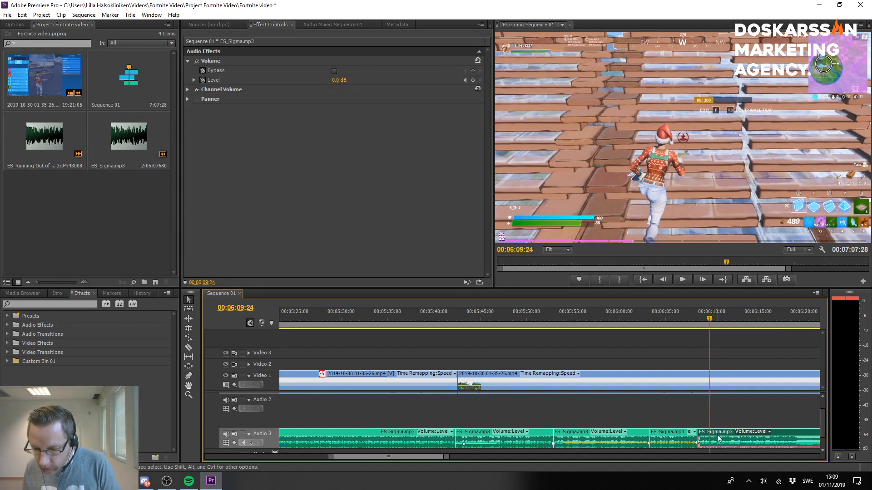
pyautogui.doubleClick(700, 445)
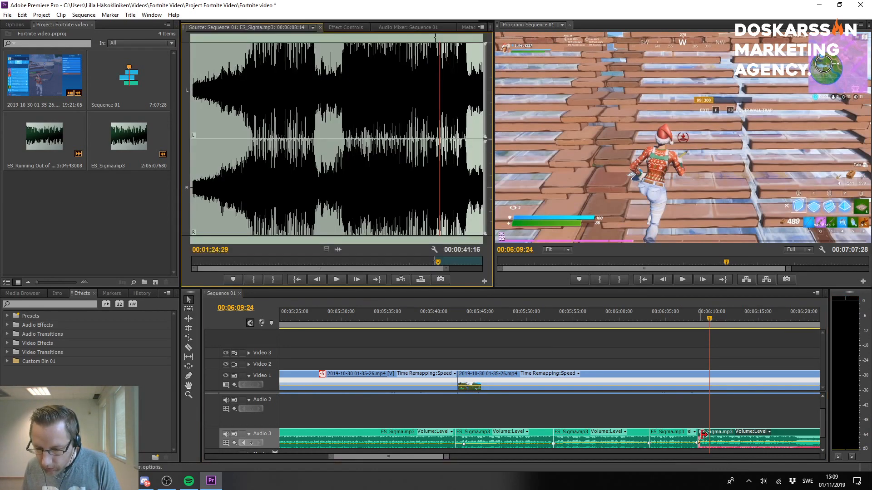
pyautogui.click(698, 314)
pyautogui.moveTo(699, 314); pyautogui.dragTo(696, 314)
pyautogui.click(319, 30)
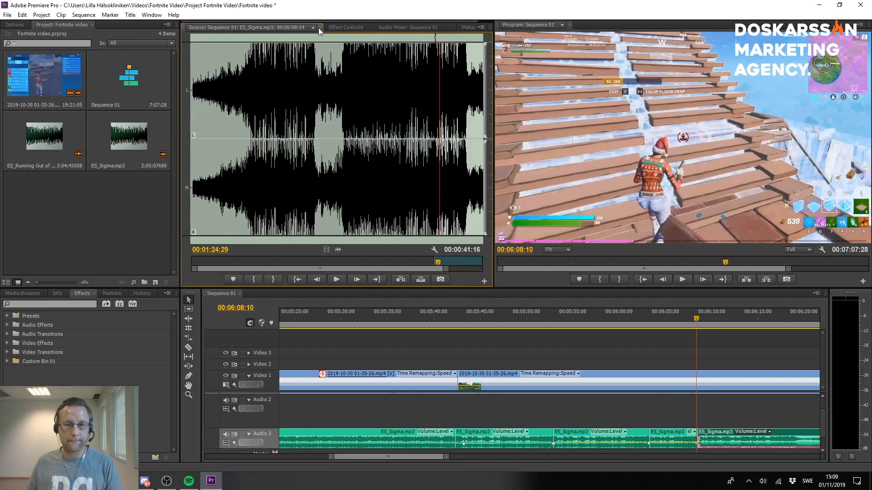
pyautogui.click(320, 28)
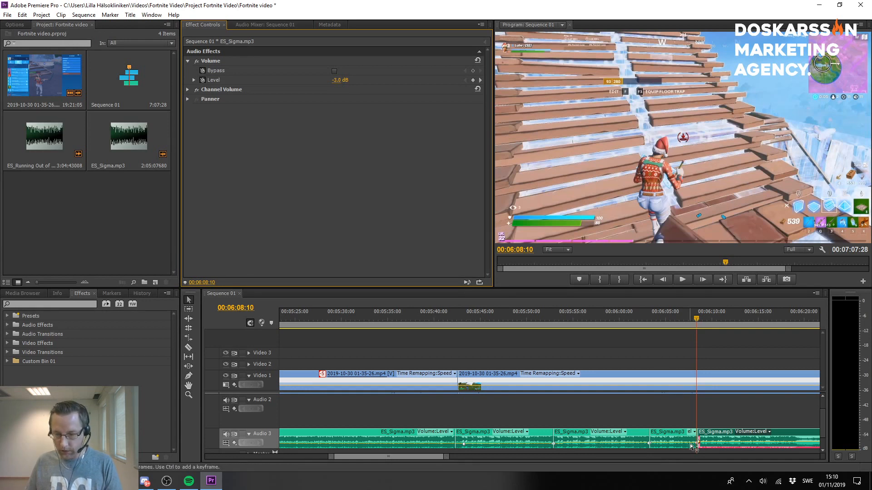
# Set the short ES_Sigma.mp3 clip's volume level to -3.5 dB at 00:06:08:08, near its end.
pyautogui.click(684, 429)
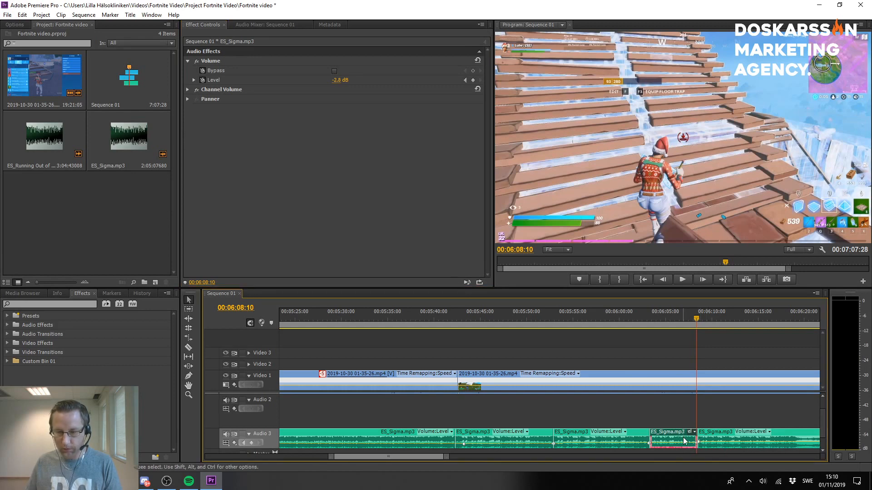
pyautogui.press('Left')
pyautogui.press('Left')
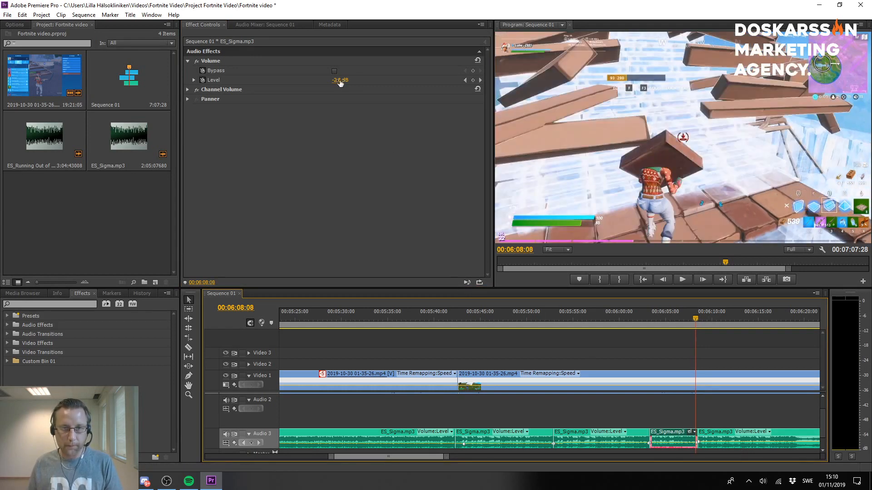
pyautogui.moveTo(340, 80); pyautogui.dragTo(332, 80)
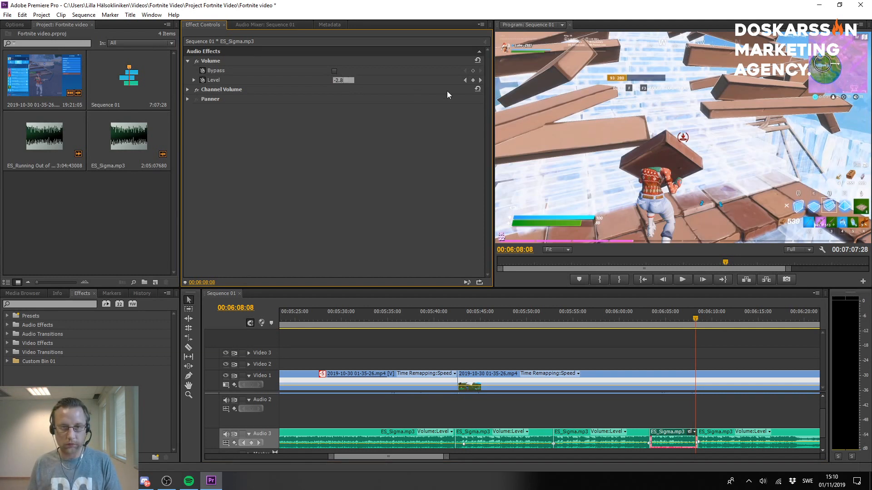
pyautogui.press('BackSpace')
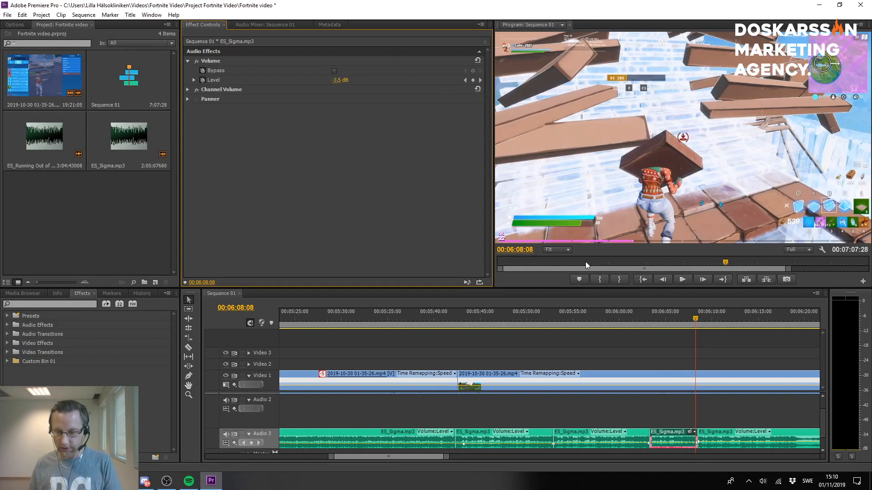
# Play from about 00:06:01 across the last music cut, then lower the last ES_Sigma.mp3 clip's volume level at 00:06:16:04.
pyautogui.click(630, 314)
pyautogui.press('space')
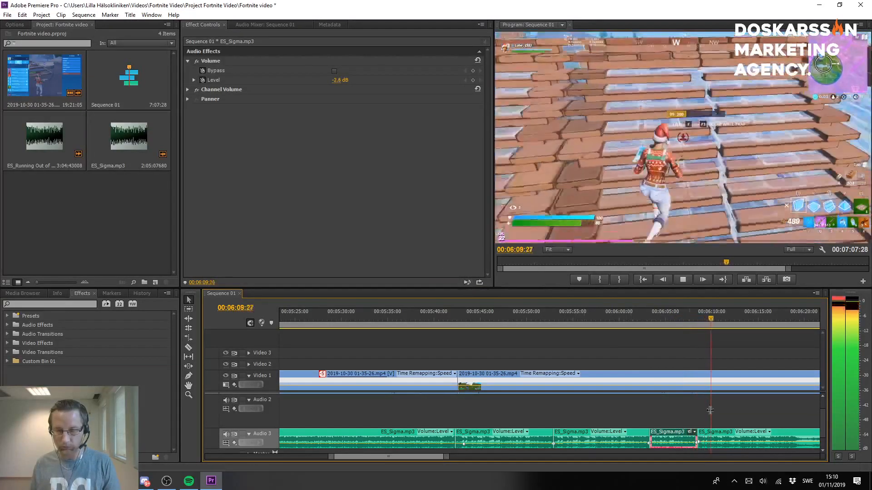
pyautogui.click(716, 437)
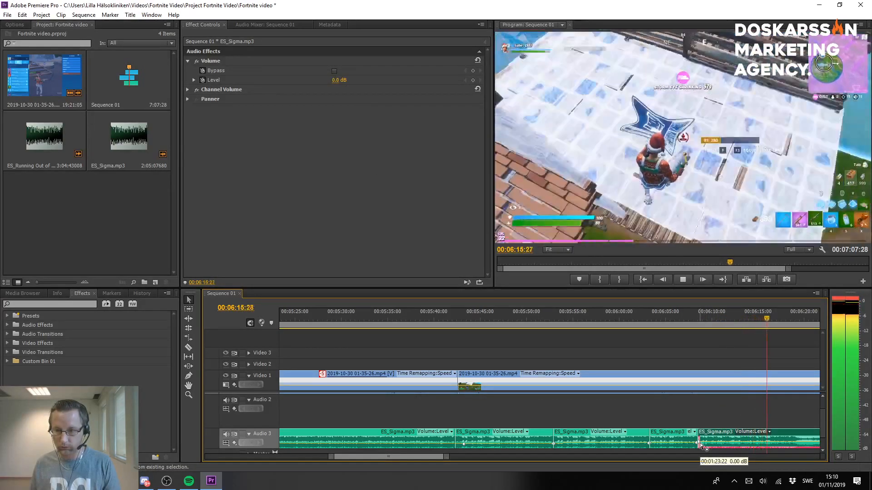
pyautogui.press('space')
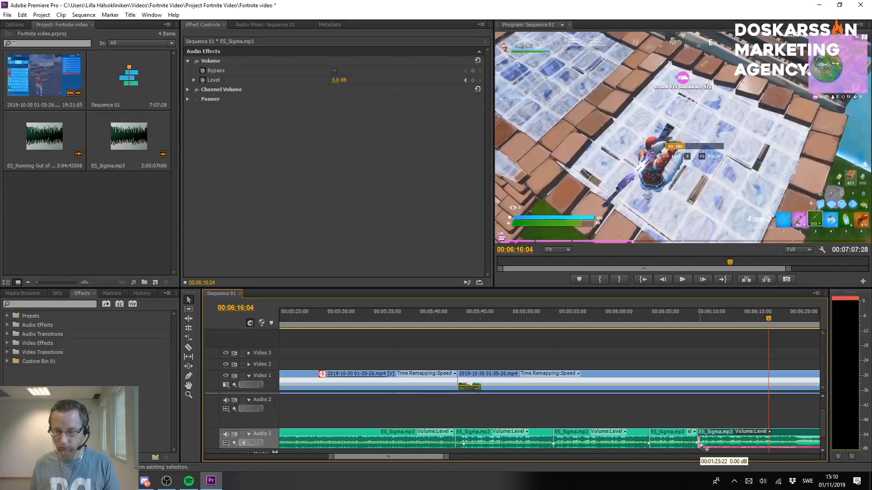
pyautogui.click(336, 81)
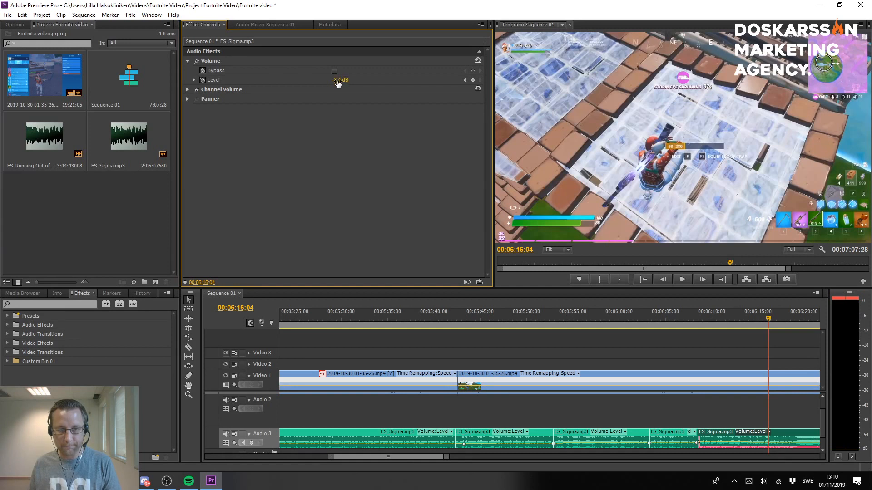
# Check the ES_Sigma.mp3 volume levels around the music cuts between 00:06:02:09 and 00:06:08:23.
pyautogui.click(640, 319)
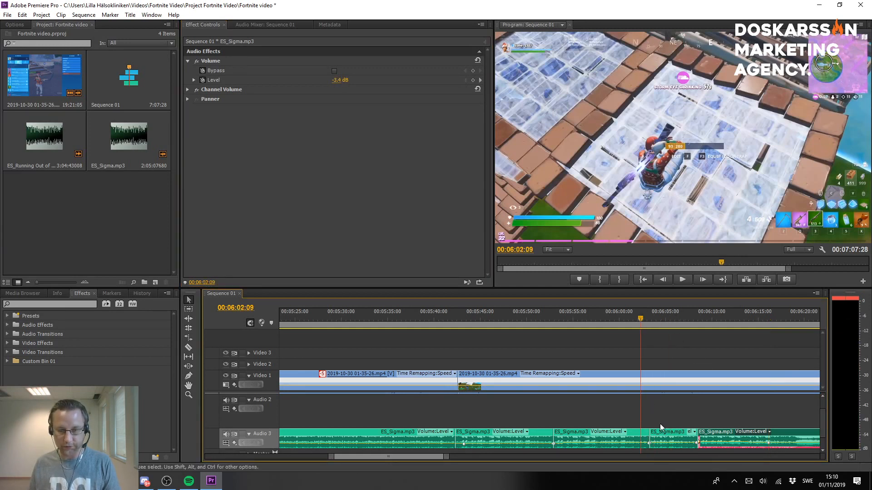
pyautogui.click(613, 432)
pyautogui.click(623, 414)
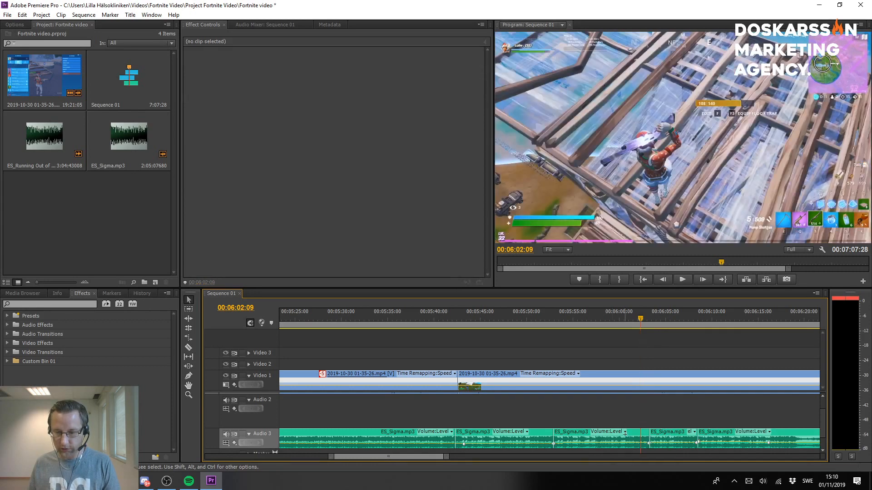
pyautogui.click(633, 433)
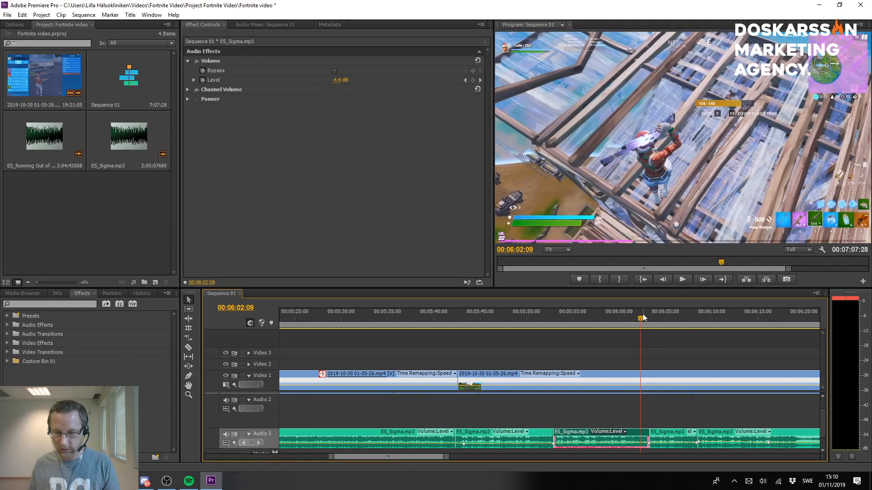
pyautogui.press('space')
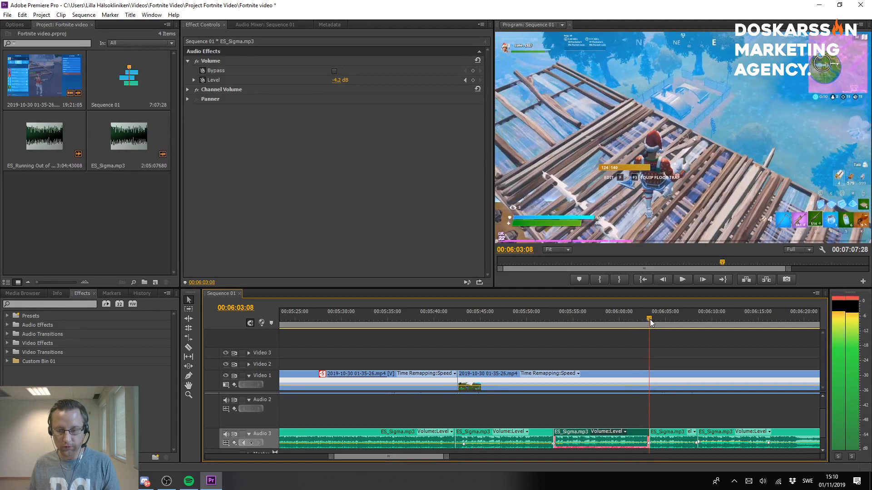
pyautogui.moveTo(656, 321); pyautogui.dragTo(700, 323)
pyautogui.click(672, 420)
pyautogui.click(672, 419)
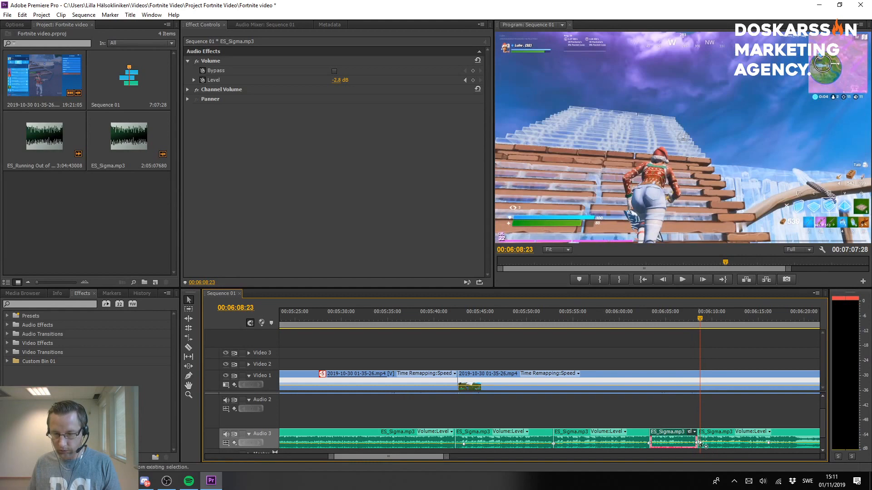
pyautogui.moveTo(699, 443); pyautogui.dragTo(698, 441)
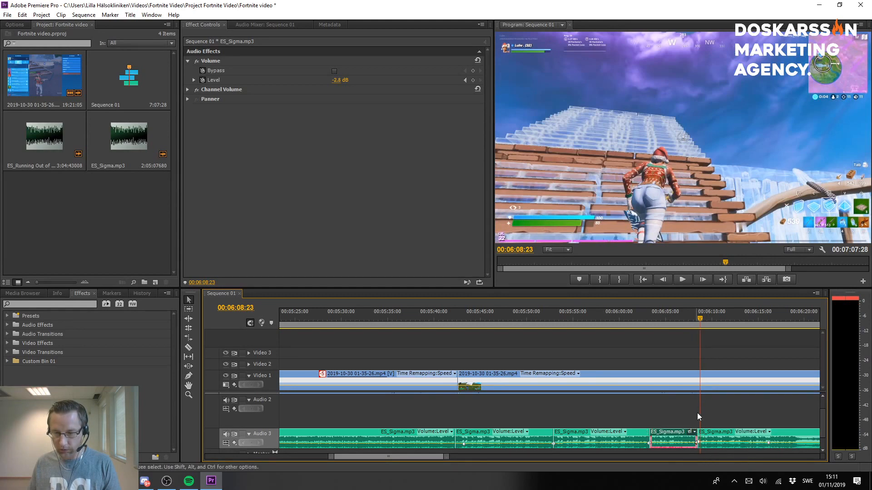
pyautogui.click(695, 319)
pyautogui.click(695, 319)
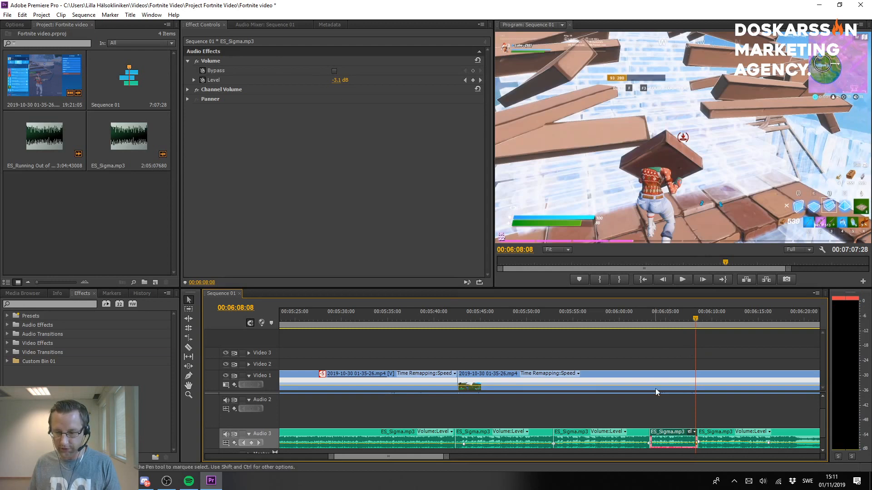
# Lower the volume level of the ES_Sigma.mp3 clip before the short one to -5.4 dB at 00:06:03:08.
pyautogui.click(627, 416)
pyautogui.click(627, 439)
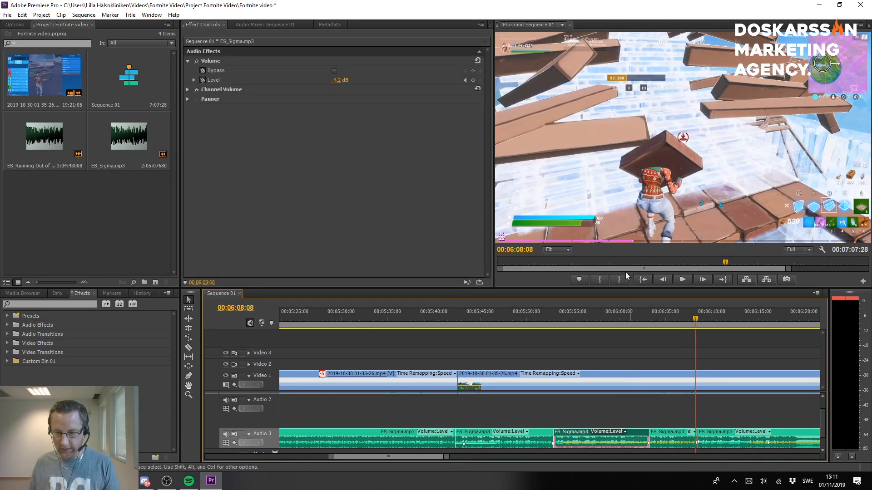
pyautogui.click(650, 320)
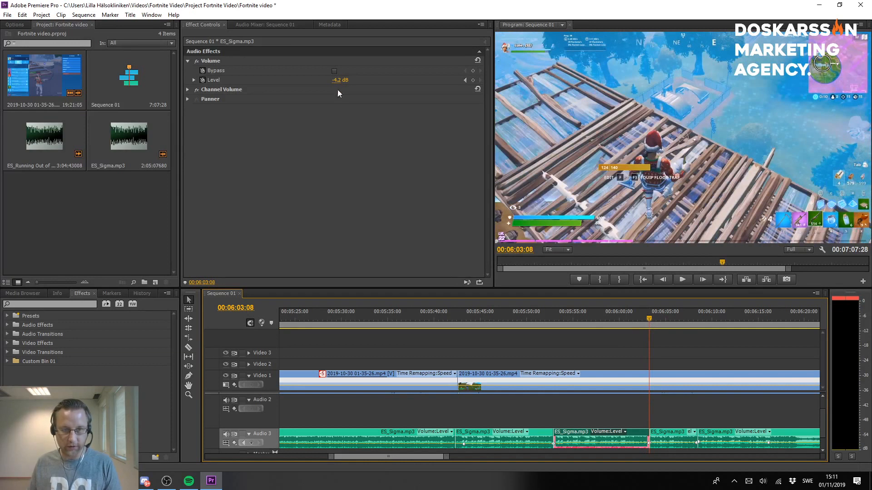
pyautogui.moveTo(336, 81); pyautogui.dragTo(335, 81)
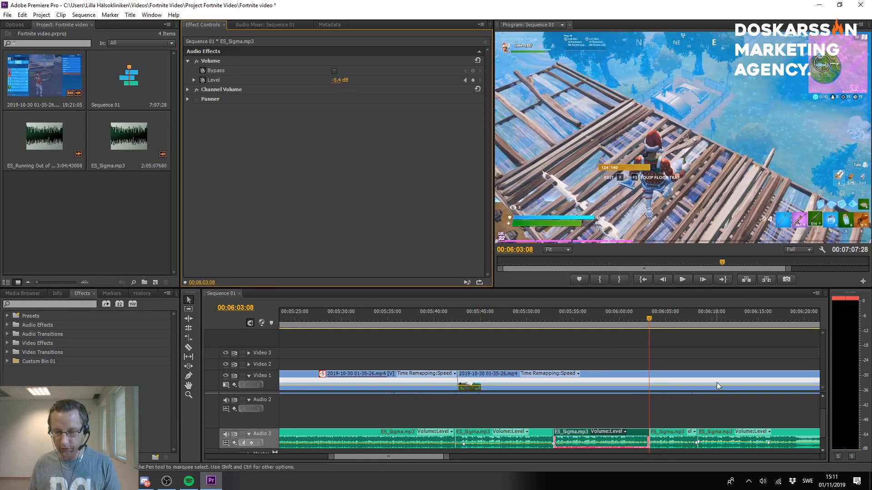
# Step frame by frame around the cut at 00:06:03:08, examining the volume levels of the ES_Sigma.mp3 clips on both sides.
pyautogui.click(671, 439)
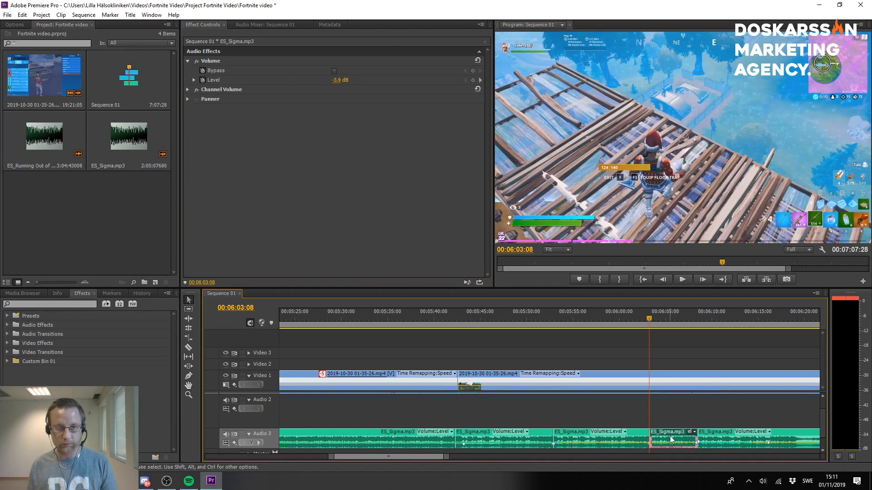
pyautogui.press('Left')
pyautogui.press('Left')
pyautogui.press('Left')
pyautogui.press('Left')
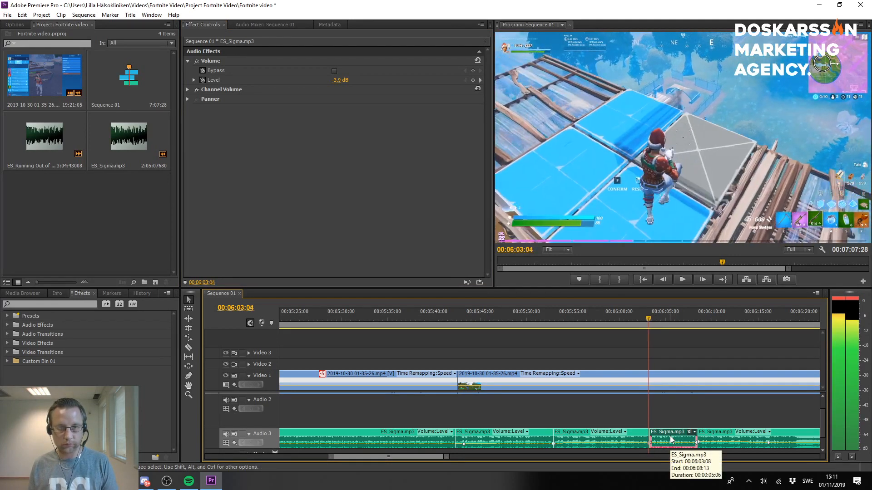
pyautogui.press('Left')
pyautogui.press('Left')
pyautogui.press('Left')
pyautogui.press('Left')
pyautogui.press('Left')
pyautogui.press('Left')
pyautogui.press('Left')
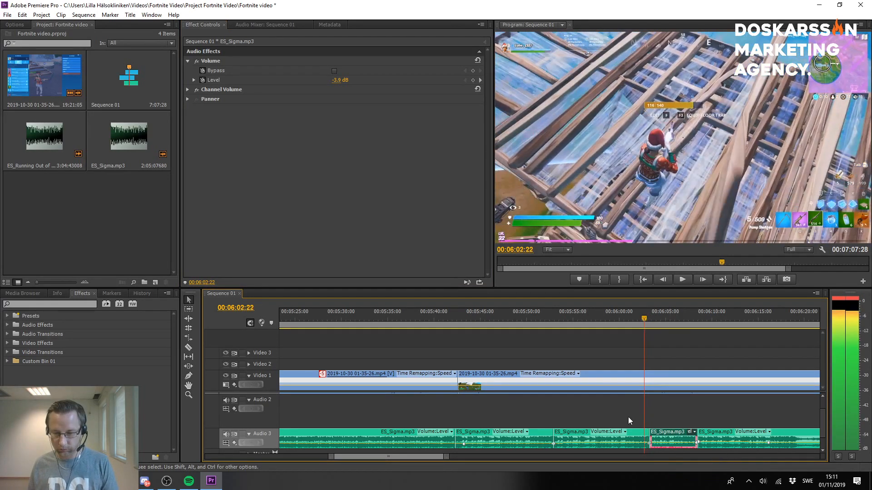
pyautogui.click(629, 439)
pyautogui.press('Right')
pyautogui.press('Right')
pyautogui.press('Right')
pyautogui.press('Right')
pyautogui.press('Right')
pyautogui.press('Right')
pyautogui.press('Right')
pyautogui.press('Right')
pyautogui.press('Right')
pyautogui.press('Right')
pyautogui.press('Right')
pyautogui.press('Right')
pyautogui.press('Right')
pyautogui.press('Right')
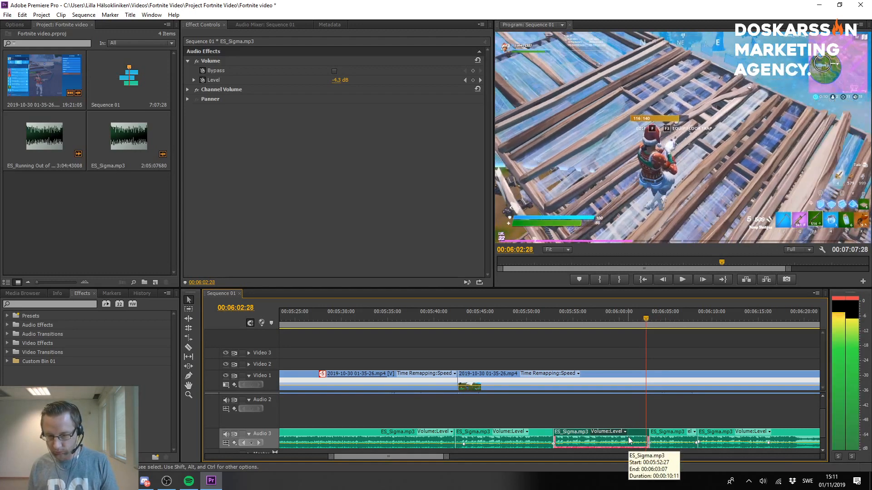
pyautogui.press('Right')
pyautogui.press('Right')
pyautogui.press('Right')
pyautogui.press('Right')
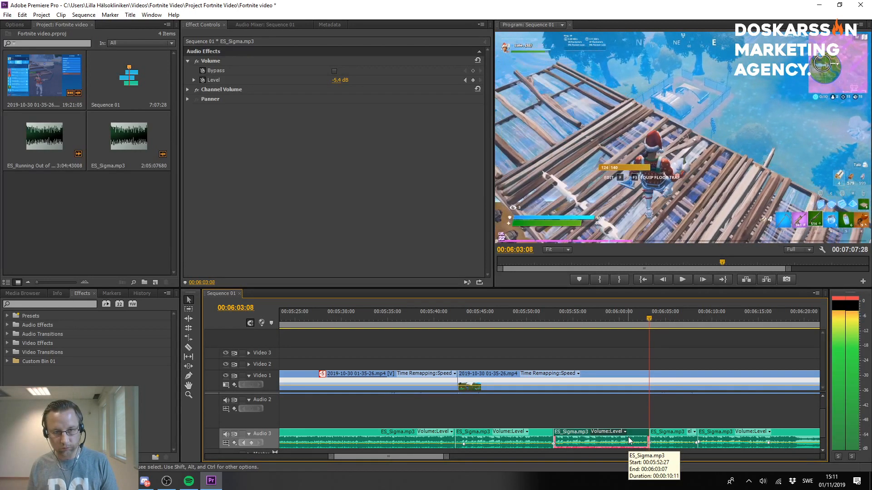
# Step back from 00:06:03:08 to about 00:06:01:02, examining the volume level along the ES_Sigma.mp3 clip before the cut.
pyautogui.press('Left')
pyautogui.press('Left')
pyautogui.press('Left')
pyautogui.press('Left')
pyautogui.press('Left')
pyautogui.press('Left')
pyautogui.press('Left')
pyautogui.press('Left')
pyautogui.press('Left')
pyautogui.press('Left')
pyautogui.press('Left')
pyautogui.press('Left')
pyautogui.press('Left')
pyautogui.press('Left')
pyautogui.press('Left')
pyautogui.press('Left')
pyautogui.press('Left')
pyautogui.press('Left')
pyautogui.press('Left')
pyautogui.press('Left')
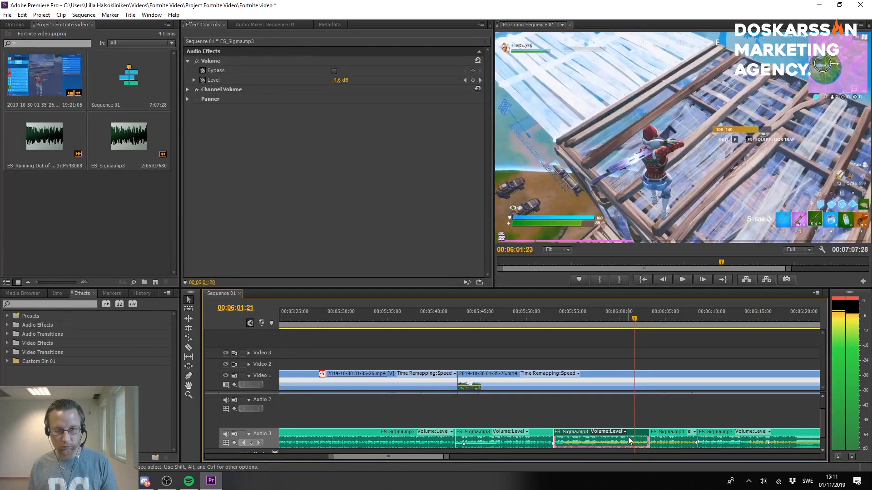
pyautogui.press('Left')
pyautogui.press('Left')
pyautogui.press('Left')
pyautogui.press('Left')
pyautogui.press('Left')
pyautogui.press('Left')
pyautogui.press('Left')
pyautogui.press('Left')
pyautogui.press('Left')
pyautogui.press('Left')
pyautogui.press('Left')
pyautogui.press('Left')
pyautogui.press('Left')
pyautogui.press('Left')
pyautogui.press('Left')
pyautogui.press('Left')
pyautogui.press('Left')
pyautogui.press('Left')
pyautogui.press('Left')
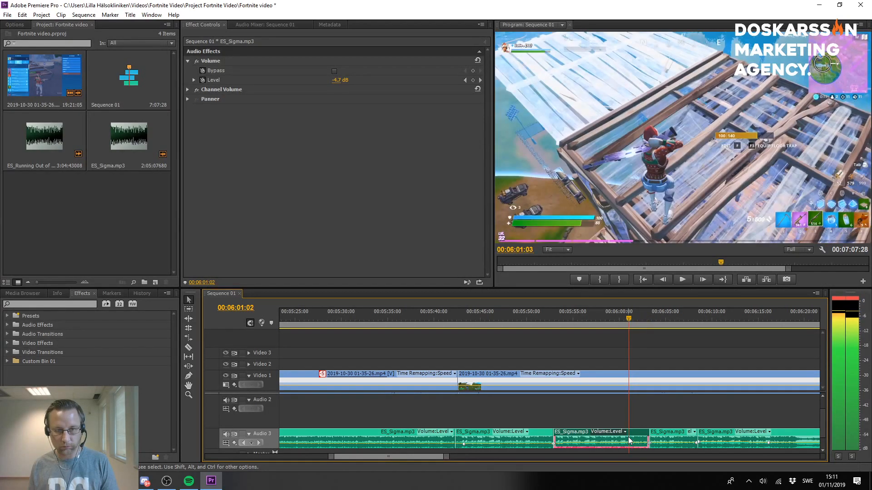
# Check the ES_Sigma.mp3 volume levels between 00:05:53:01 and 00:06:04:24 around the cut before the short clip.
pyautogui.click(555, 317)
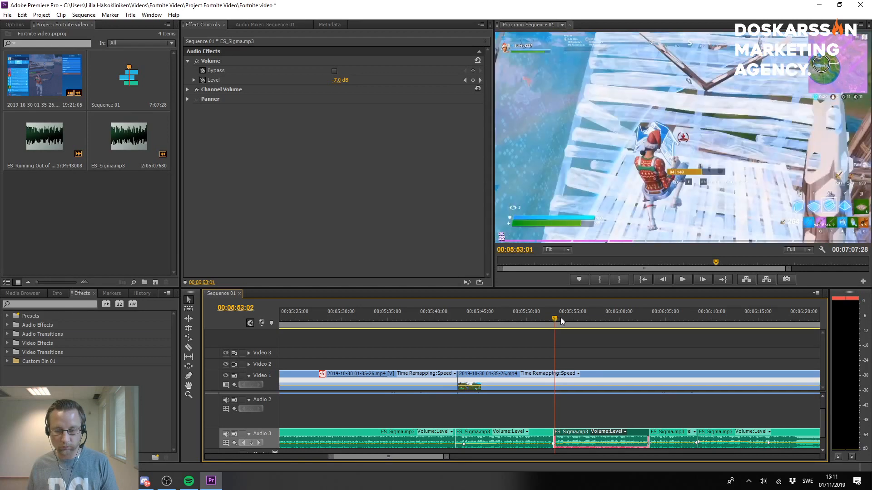
pyautogui.click(657, 318)
pyautogui.press('space')
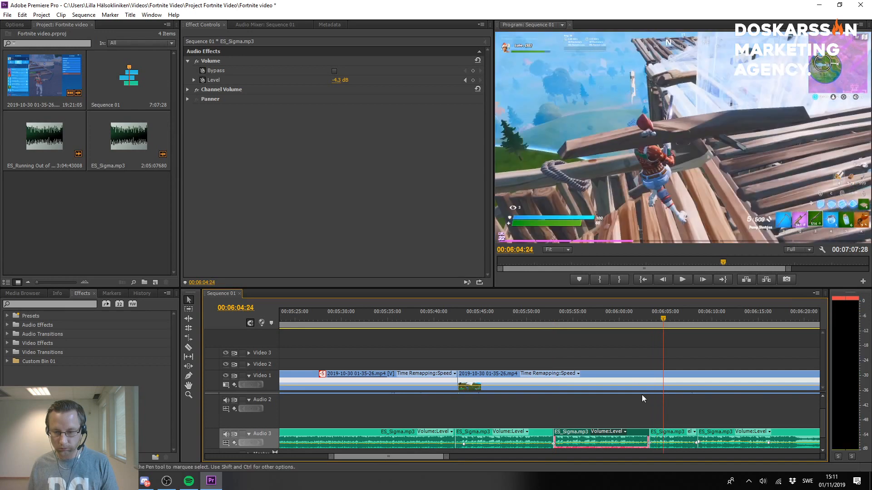
pyautogui.click(651, 444)
pyautogui.click(648, 444)
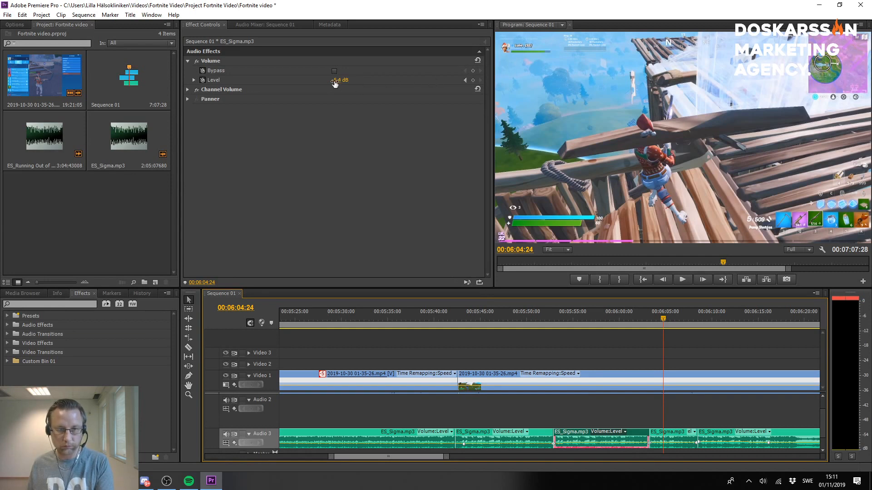
# Set the short ES_Sigma.mp3 clip's volume level to -5 dB at its start, 00:06:03:08.
pyautogui.click(672, 443)
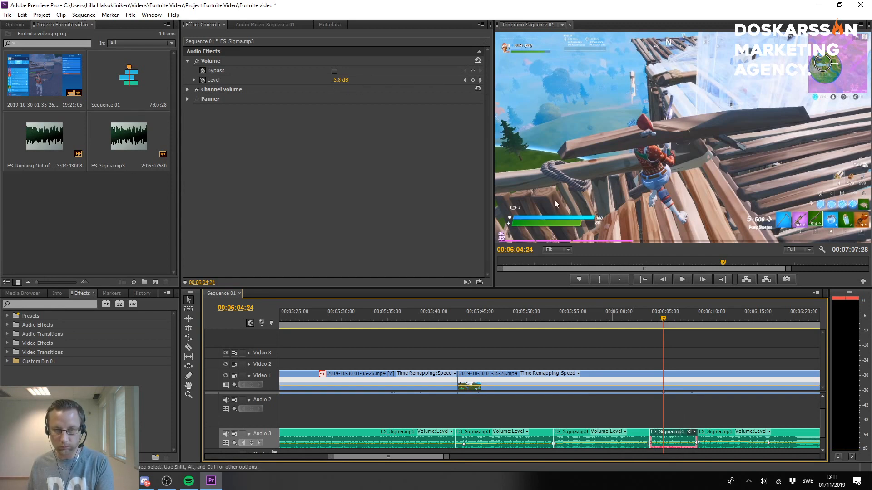
pyautogui.moveTo(663, 315); pyautogui.dragTo(650, 316)
pyautogui.click(340, 80)
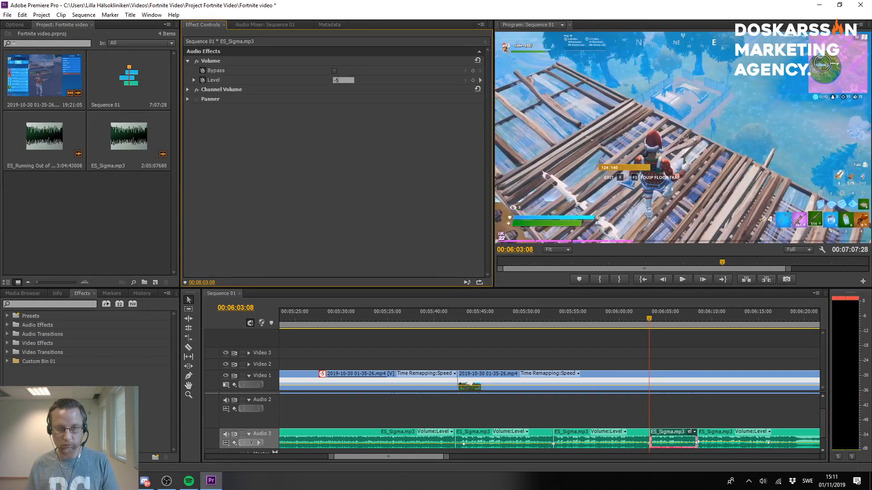
pyautogui.write('-5')
pyautogui.press('Return')
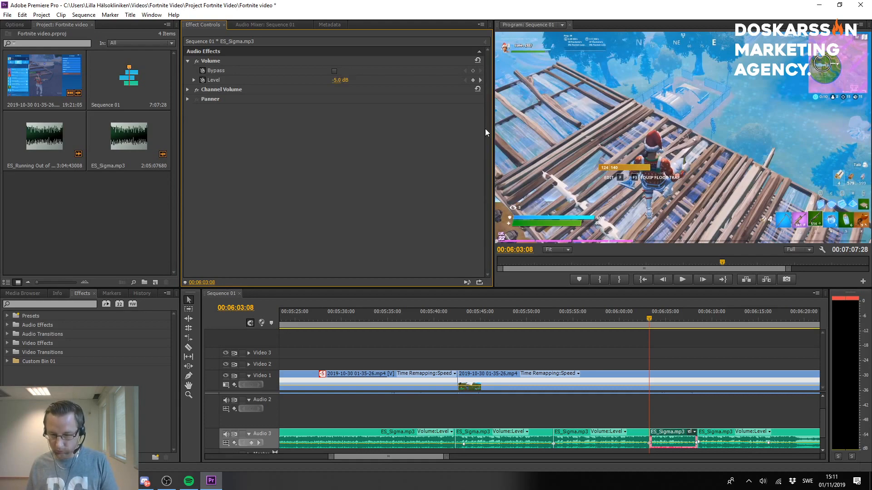
# Play through the short ES_Sigma.mp3 clip and compare the volume levels on both sides of the cut at 00:06:08:14.
pyautogui.press('space')
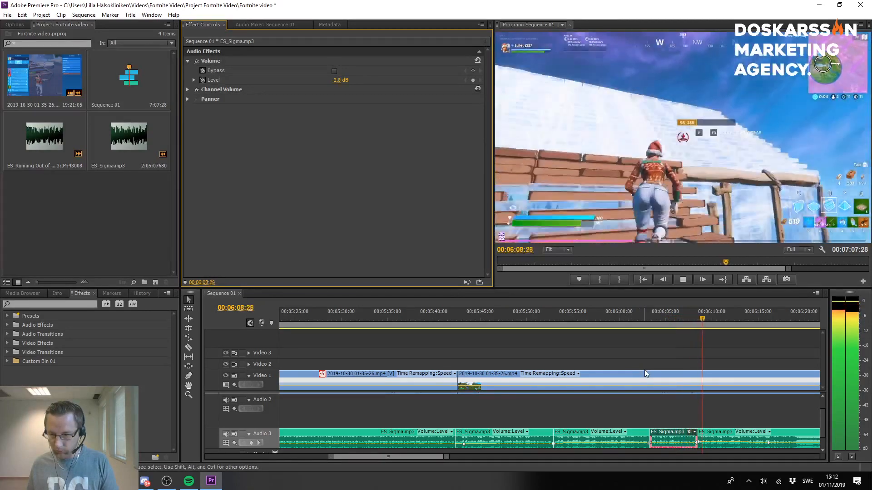
pyautogui.press('space')
pyautogui.click(703, 424)
pyautogui.click(727, 433)
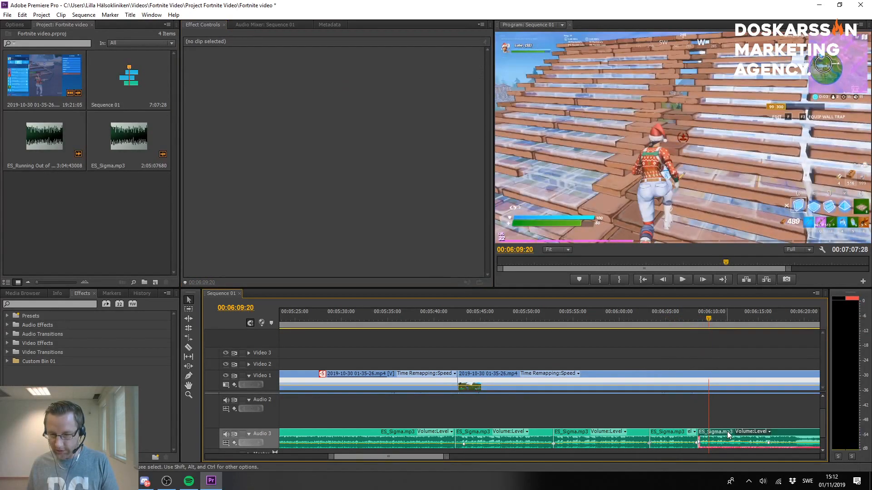
pyautogui.moveTo(706, 320); pyautogui.dragTo(697, 320)
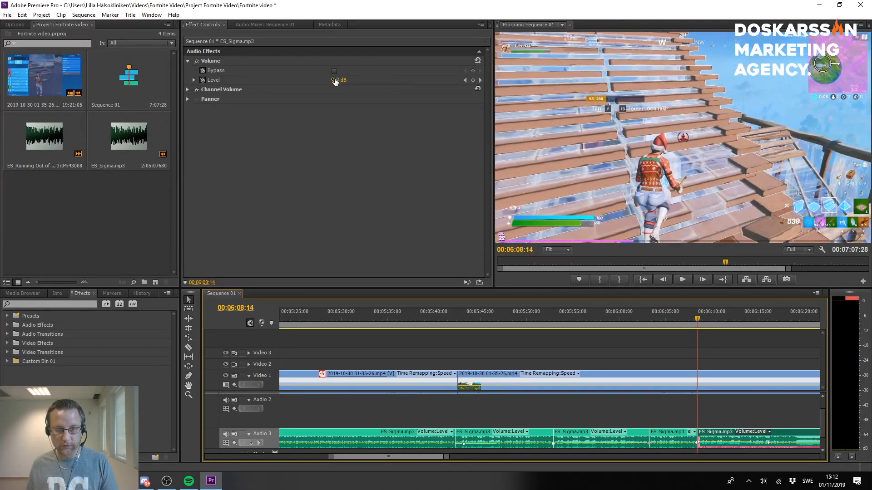
pyautogui.click(686, 438)
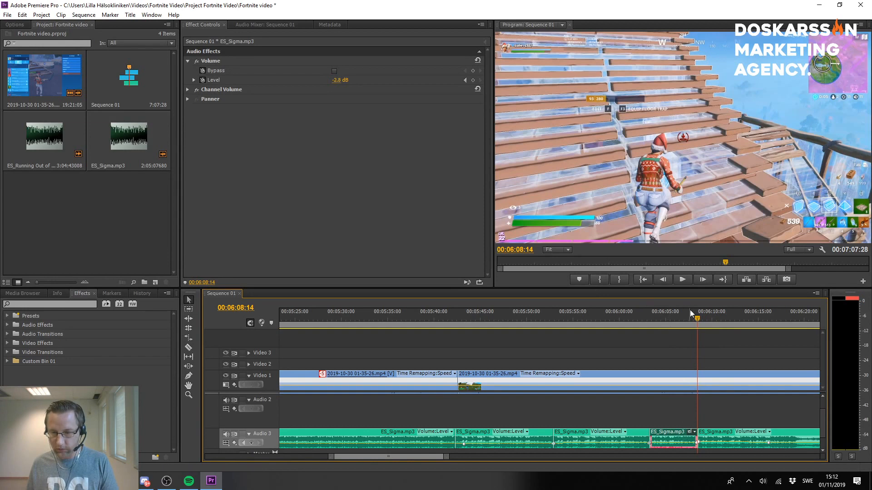
# Set the short ES_Sigma.mp3 clip's volume level to -3.5 dB at its end, 00:06:08:14.
pyautogui.click(695, 319)
pyautogui.moveTo(696, 316); pyautogui.dragTo(695, 318)
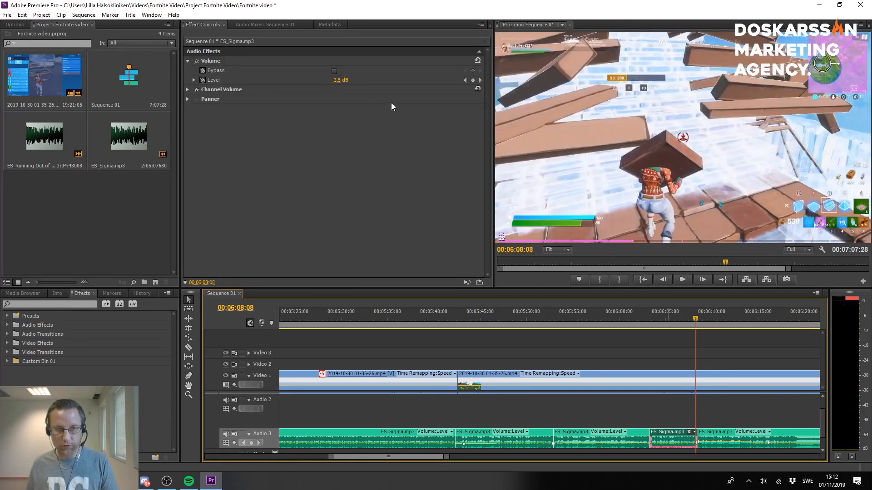
pyautogui.press('Right')
pyautogui.press('Right')
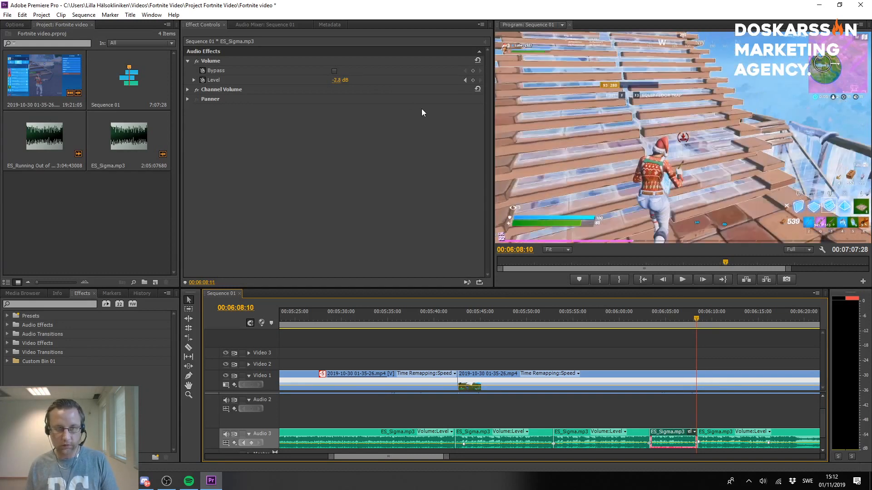
pyautogui.press('Right')
pyautogui.press('Right')
pyautogui.press('Right')
pyautogui.press('Right')
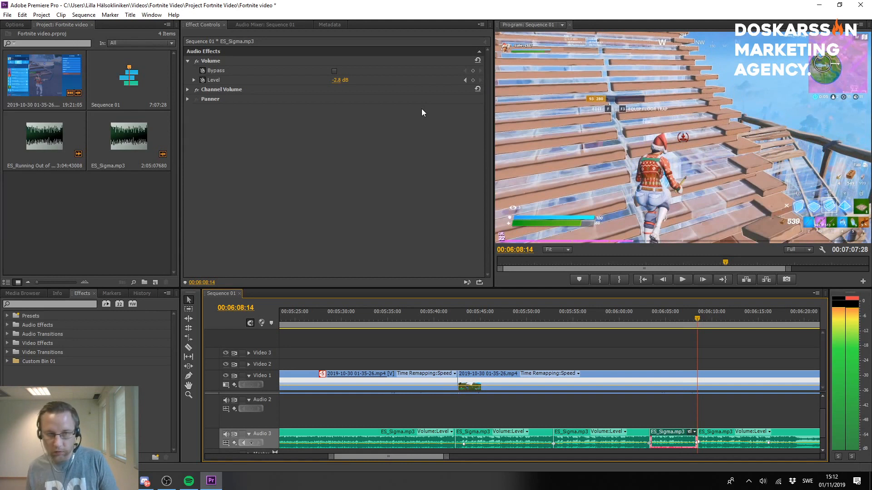
pyautogui.click(337, 81)
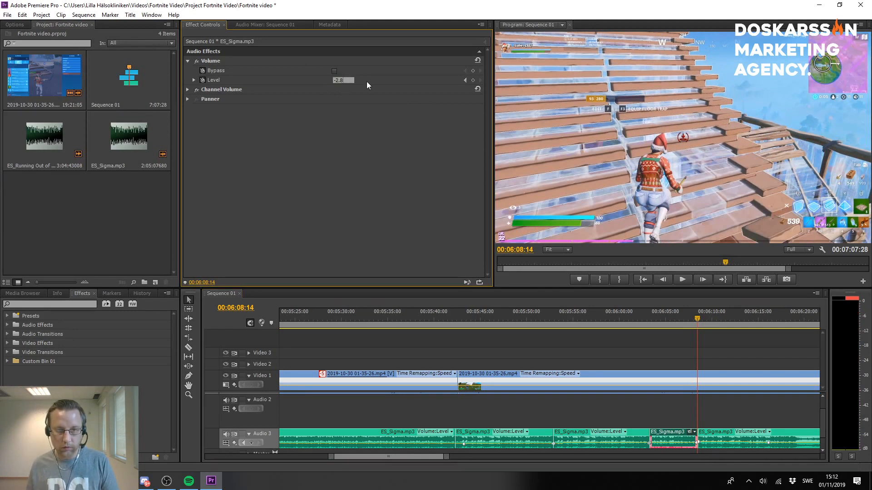
pyautogui.write('-')
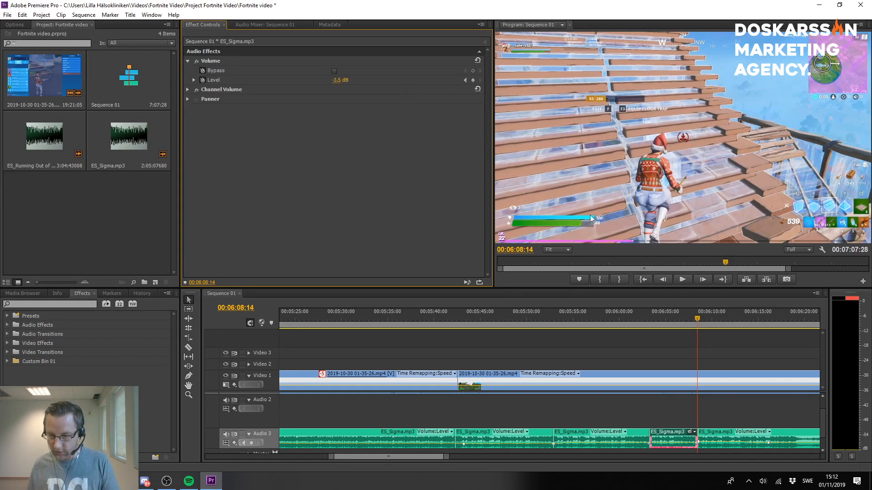
# Set the volume level of the ES_Sigma.mp3 clip after the short one to -3.5 dB at 00:06:08:16.
pyautogui.click(731, 416)
pyautogui.click(730, 438)
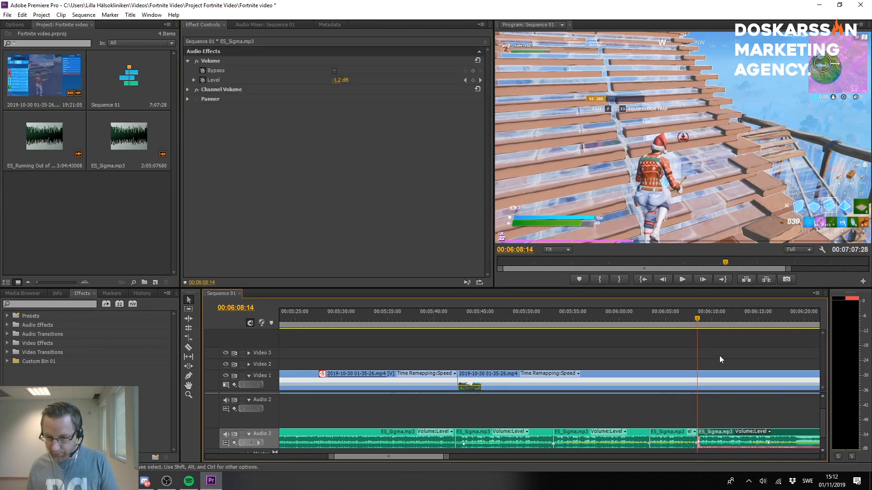
pyautogui.press('space')
pyautogui.press('space')
pyautogui.moveTo(700, 319); pyautogui.dragTo(698, 317)
pyautogui.click(338, 82)
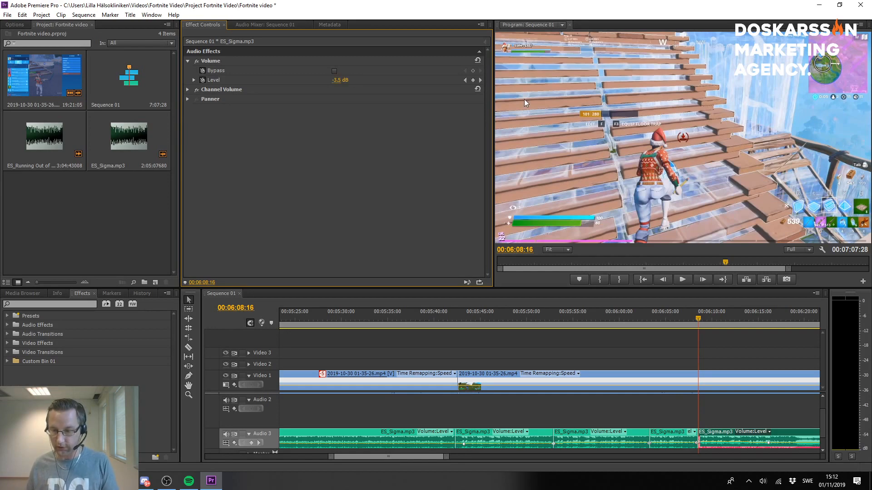
# Play across the cut and set the last ES_Sigma.mp3 clip's volume level to -3.5 dB at 00:06:08:17.
pyautogui.click(687, 312)
pyautogui.press('space')
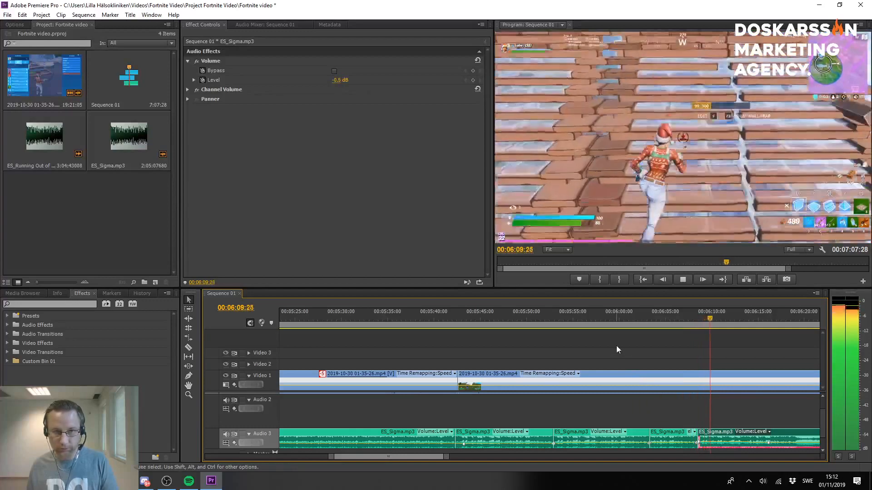
pyautogui.press('space')
pyautogui.click(705, 320)
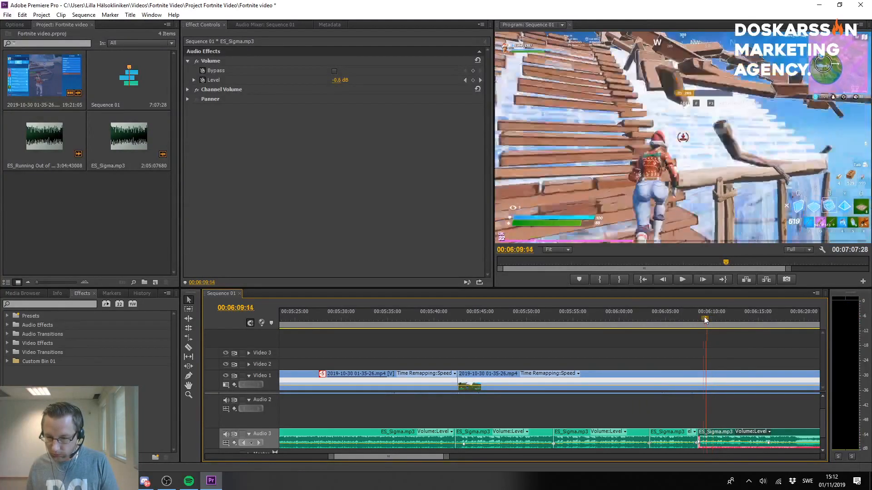
pyautogui.moveTo(704, 318); pyautogui.dragTo(698, 317)
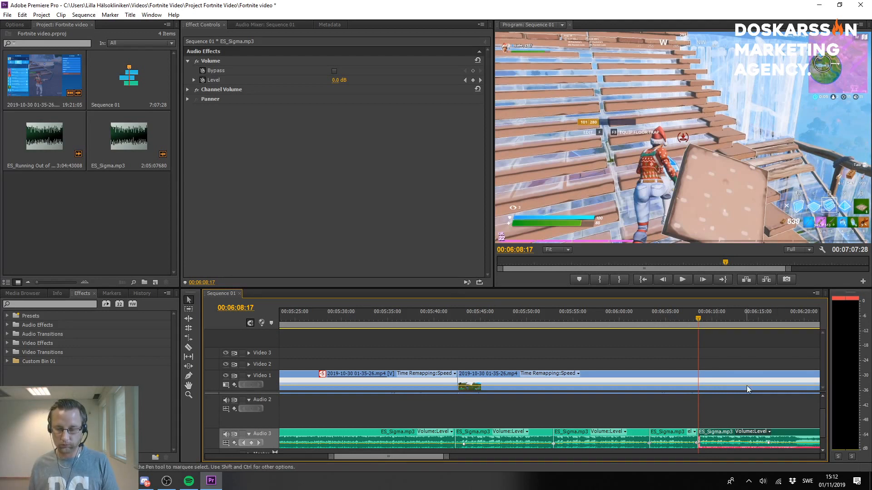
pyautogui.click(341, 80)
pyautogui.write('-3')
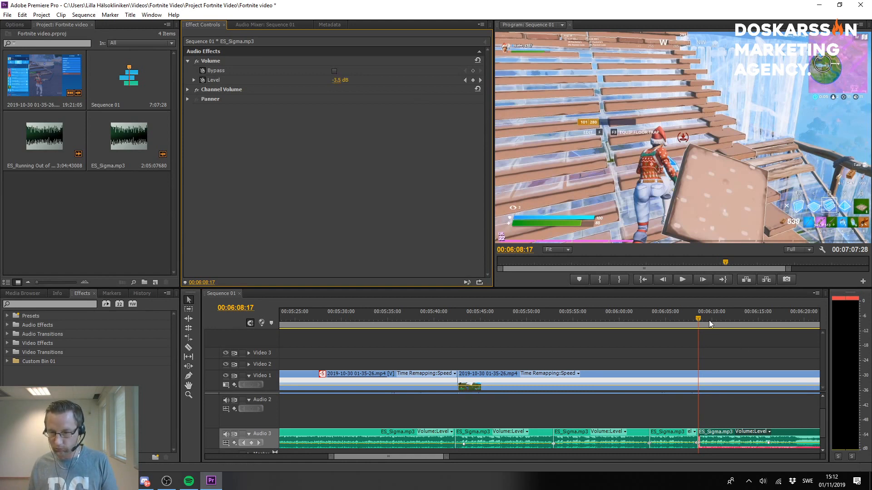
# Set the short ES_Sigma.mp3 clip's volume level to -3.5 dB at 00:06:08:09, just before the cut.
pyautogui.click(692, 316)
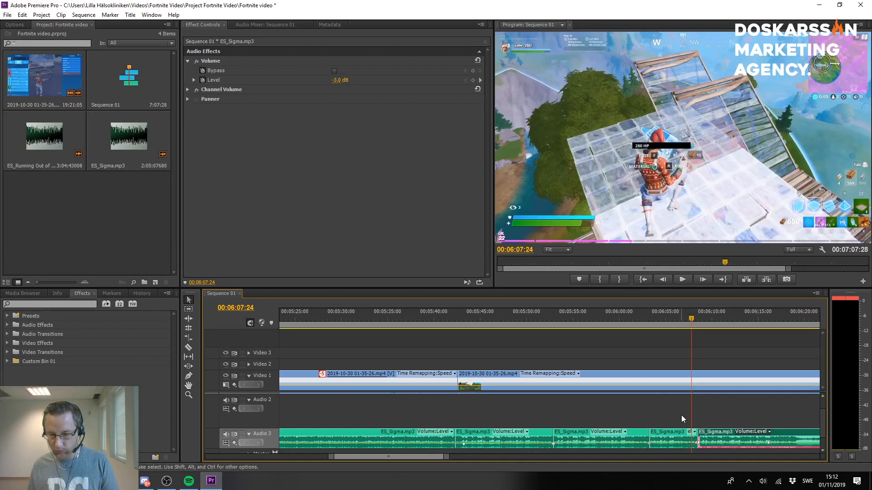
pyautogui.click(687, 437)
pyautogui.press('space')
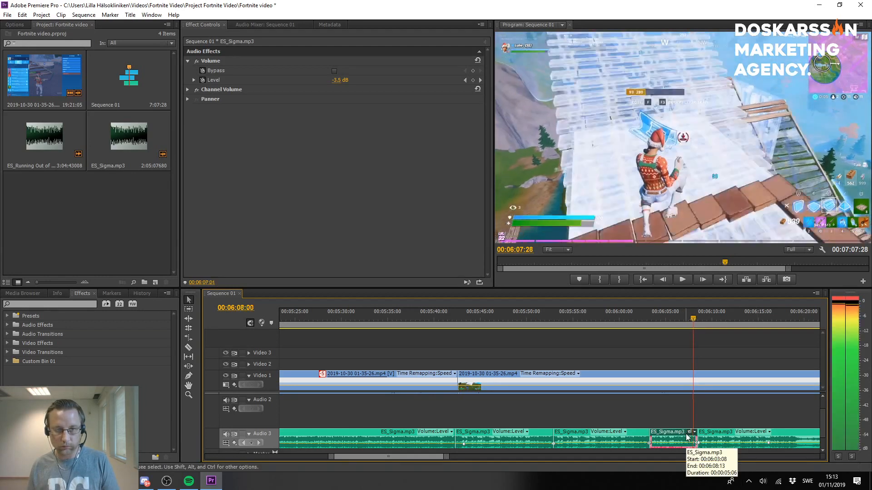
pyautogui.press('Left')
pyautogui.press('Left')
pyautogui.press('Left')
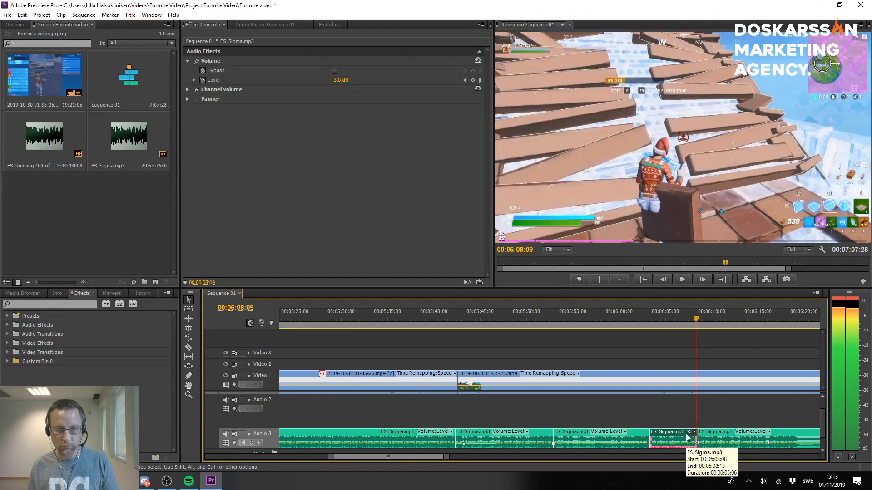
pyautogui.click(343, 80)
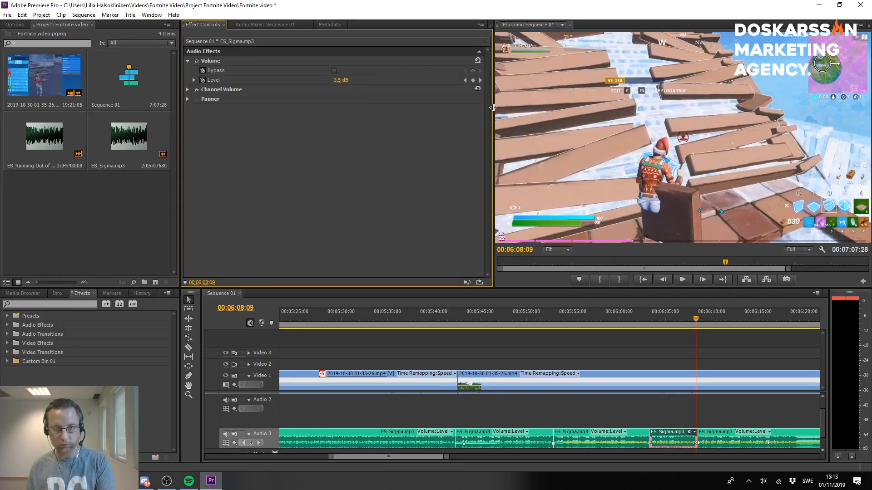
# Review the sequence from the cut near 00:06:08:14 past the end of the music to about 00:06:51:22.
pyautogui.press('space')
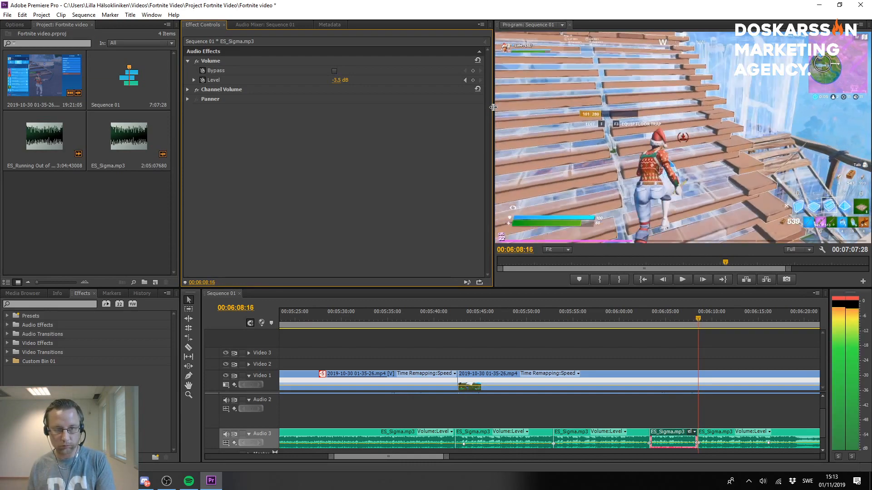
pyautogui.press('Right')
pyautogui.press('Left')
pyautogui.press('Left')
pyautogui.press('Left')
pyautogui.press('Left')
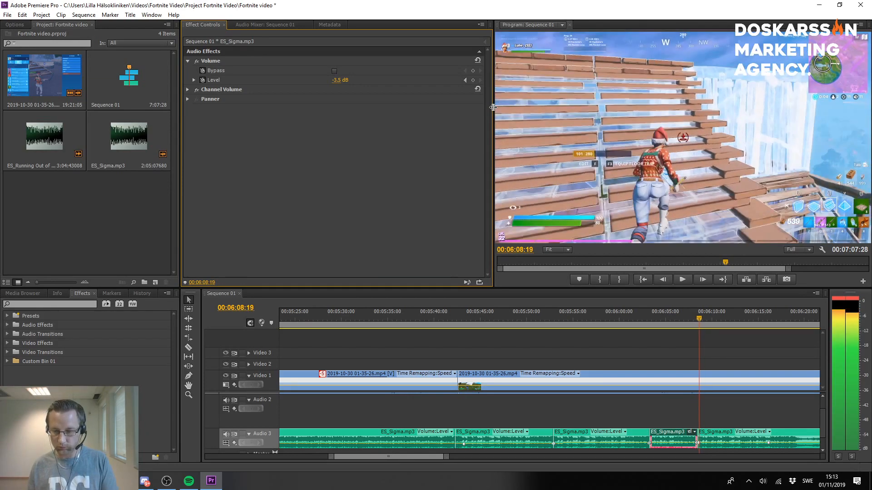
pyautogui.press('Left')
pyautogui.press('Left')
pyautogui.press('Left')
pyautogui.press('Left')
pyautogui.press('Left')
pyautogui.press('Left')
pyautogui.press('Left')
pyautogui.press('Left')
pyautogui.press('Left')
pyautogui.press('Left')
pyautogui.press('Left')
pyautogui.press('Left')
pyautogui.press('Left')
pyautogui.press('Left')
pyautogui.press('Left')
pyautogui.press('Left')
pyautogui.press('Left')
pyautogui.press('Left')
pyautogui.press('Left')
pyautogui.press('Left')
pyautogui.press('space')
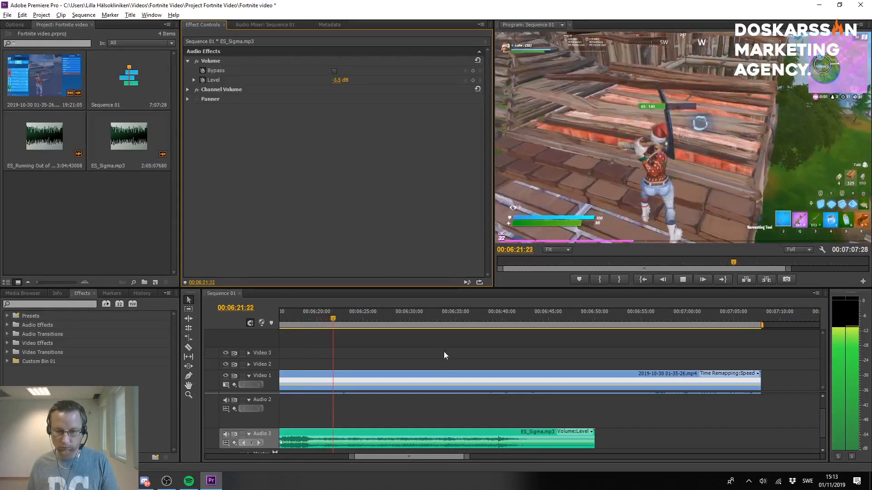
pyautogui.scroll(-1, 446, 362)
pyautogui.scroll(-1, 445, 363)
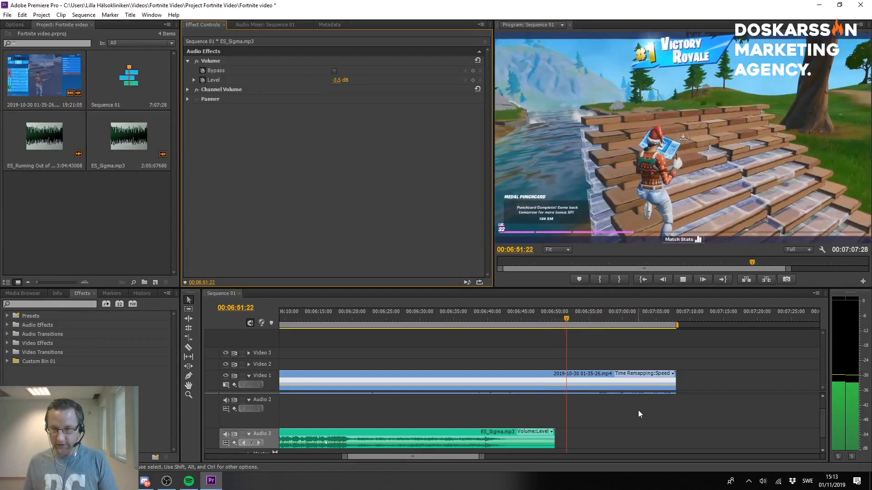
# Cut the gameplay video clip with the Razor tool at 00:06:51:19, shortly after the music ends.
pyautogui.press('space')
pyautogui.click(564, 318)
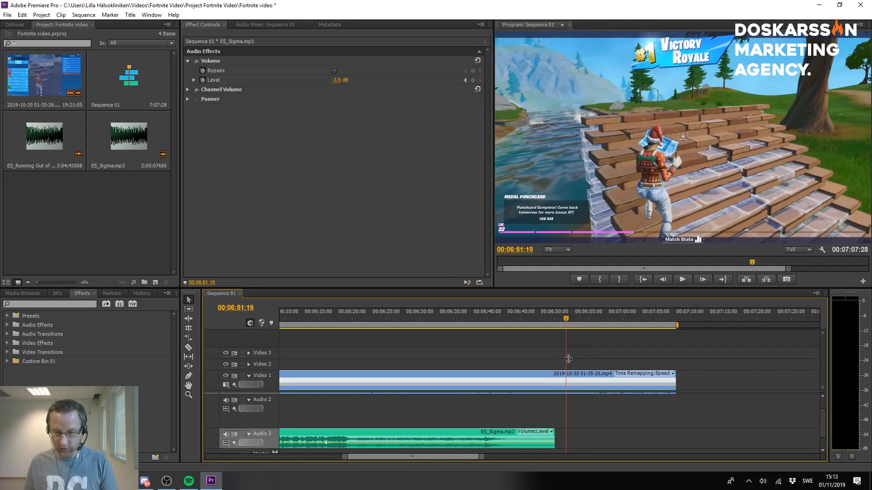
pyautogui.press('c')
pyautogui.click(567, 386)
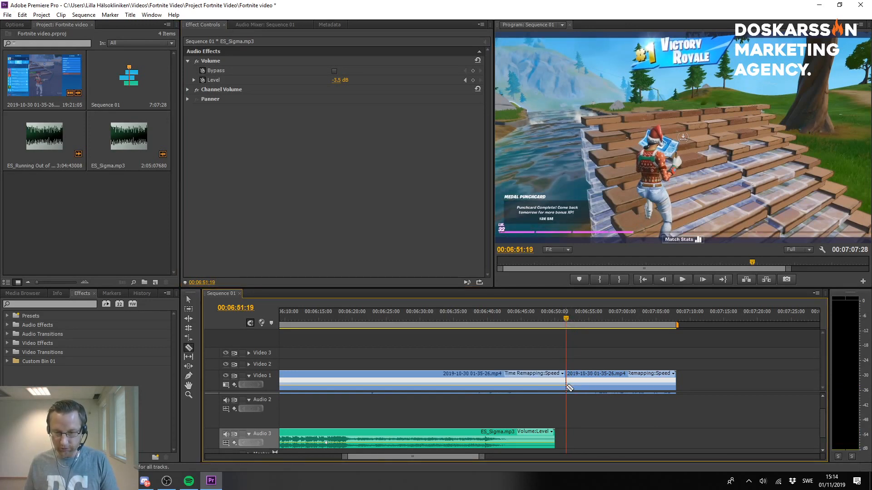
# Delete the video remainder after 00:06:51:19 and apply a Dip to Black transition to the end of the remaining gameplay clip.
pyautogui.click(61, 304)
pyautogui.click(189, 300)
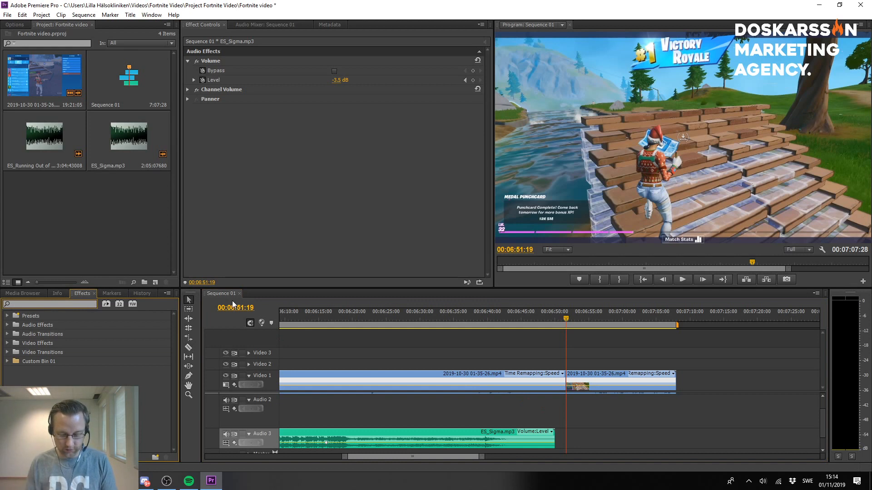
pyautogui.write('dip')
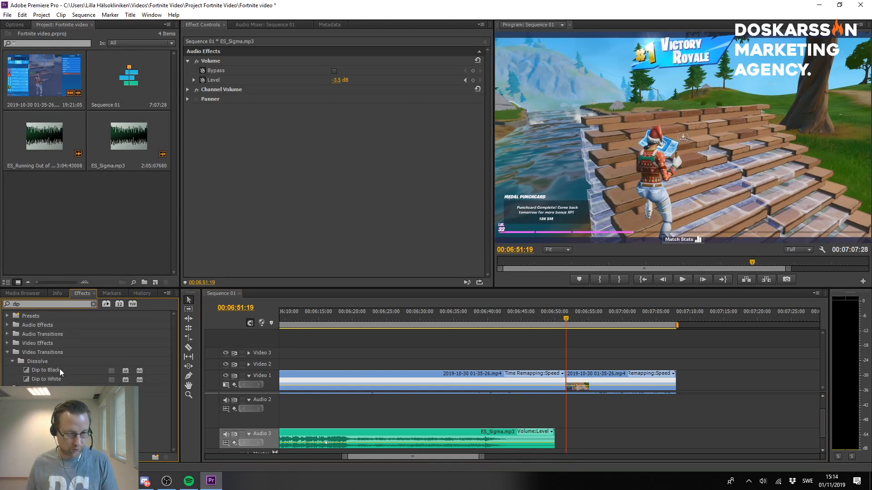
pyautogui.moveTo(634, 348); pyautogui.dragTo(647, 396)
pyautogui.press('Delete')
pyautogui.click(36, 371)
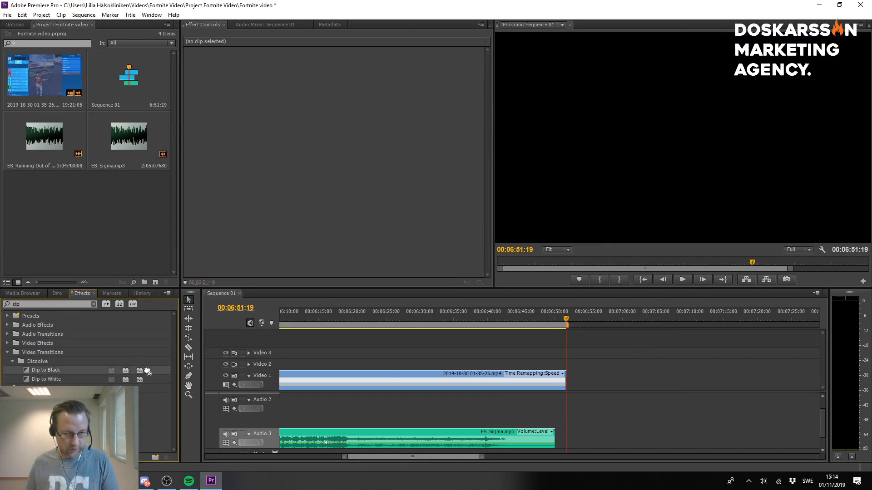
pyautogui.moveTo(568, 380); pyautogui.dragTo(563, 380)
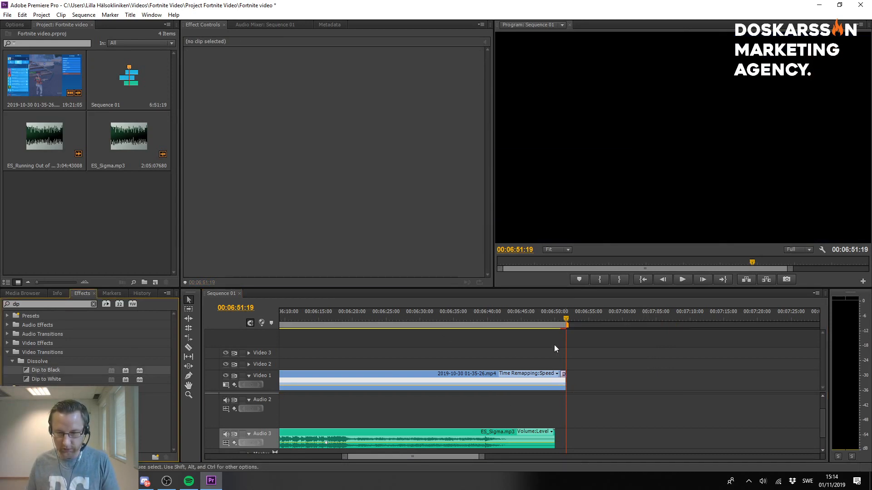
# Play the dip to black at the sequence's end, return to the beginning and save the project.
pyautogui.click(549, 319)
pyautogui.press('space')
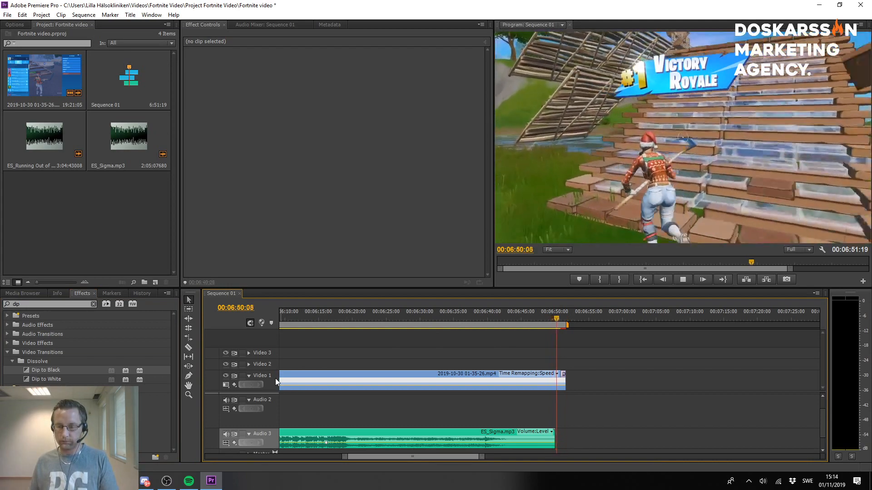
pyautogui.press('space')
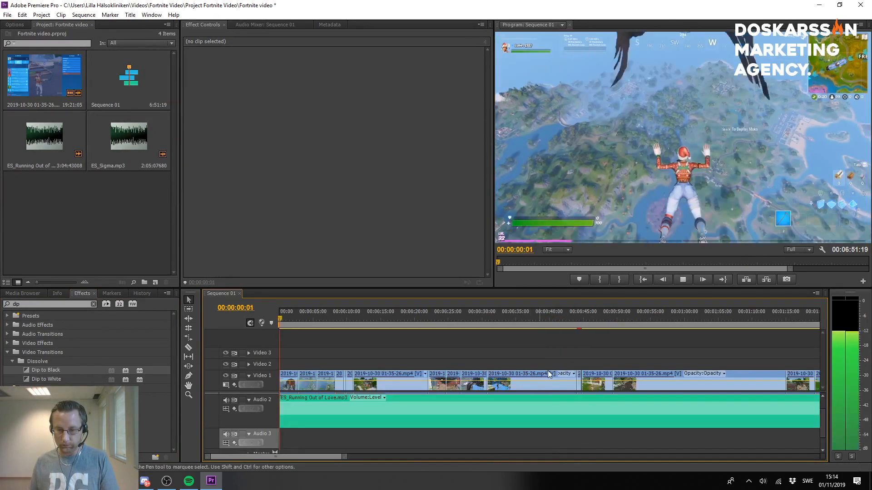
pyautogui.press('space')
pyautogui.press('-')
pyautogui.press('-')
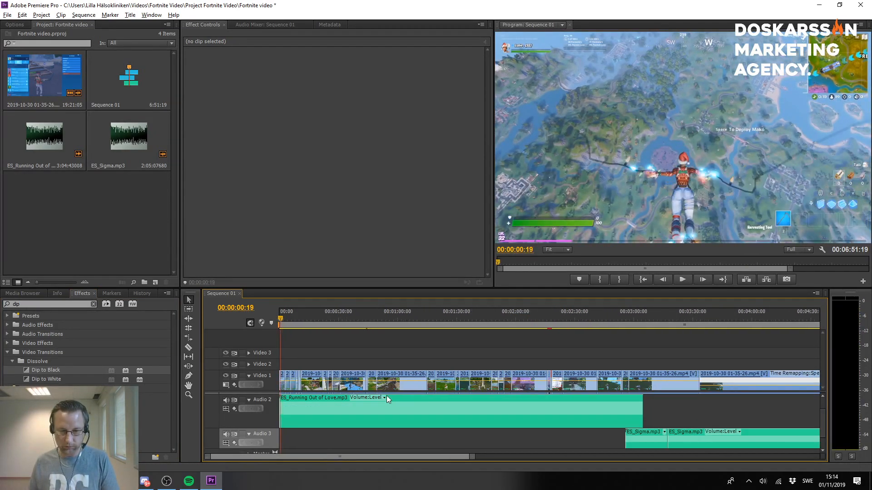
pyautogui.hotkey('ctrl', 's')
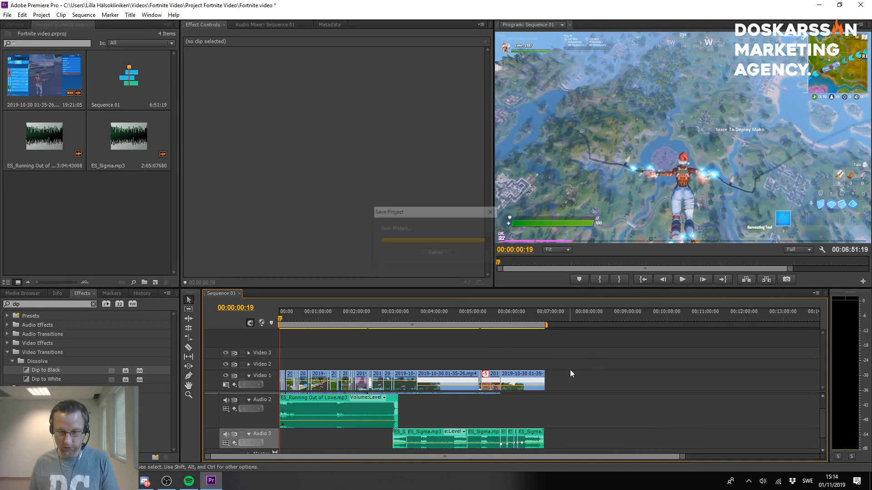
# Inspect the Motion and Opacity settings of the last gameplay clip, with the playhead at 00:06:45:22.
pyautogui.click(541, 316)
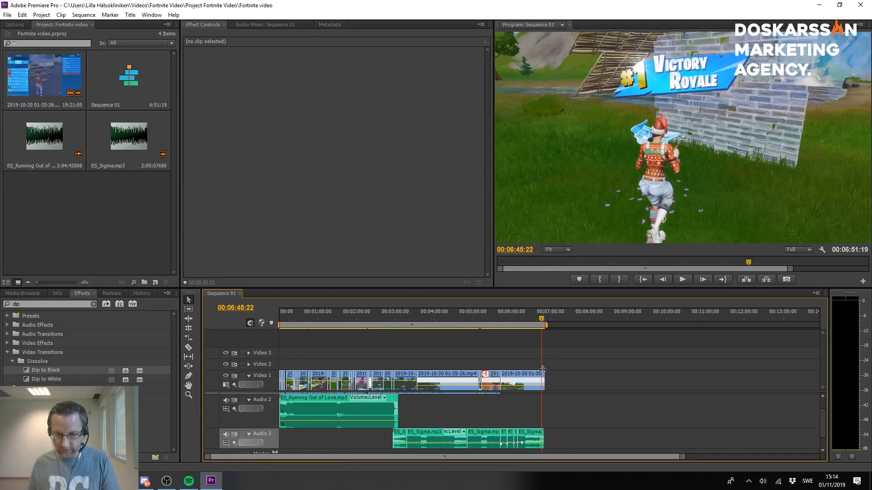
pyautogui.press('=')
pyautogui.press('=')
pyautogui.click(519, 383)
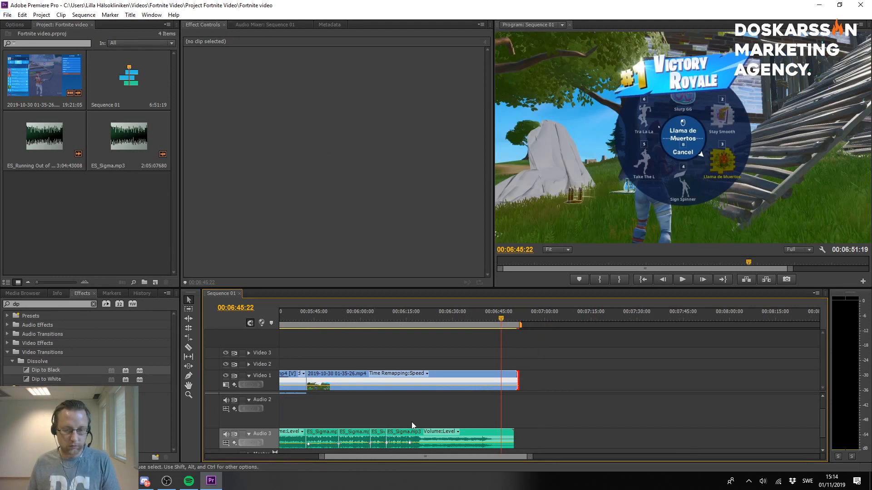
pyautogui.click(401, 381)
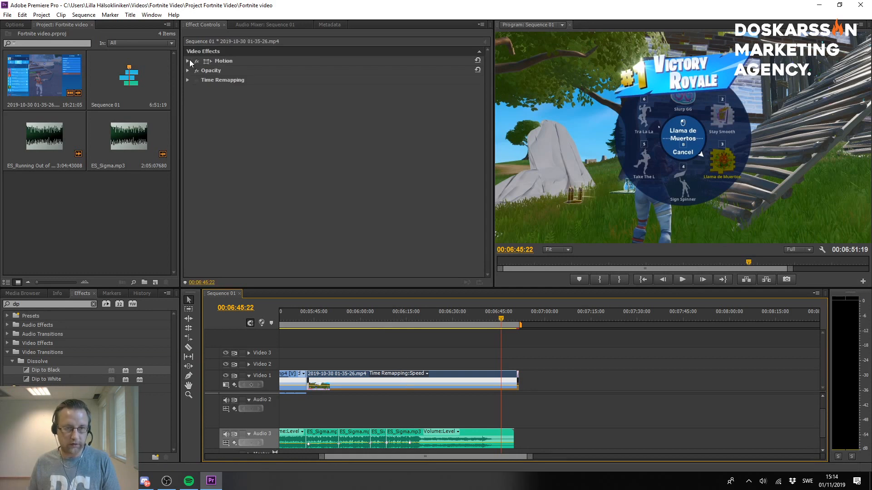
pyautogui.click(188, 61)
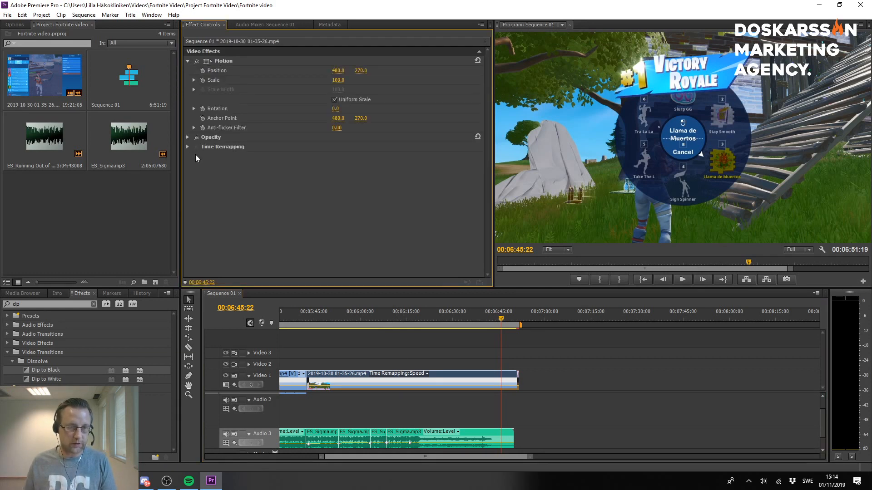
pyautogui.click(187, 137)
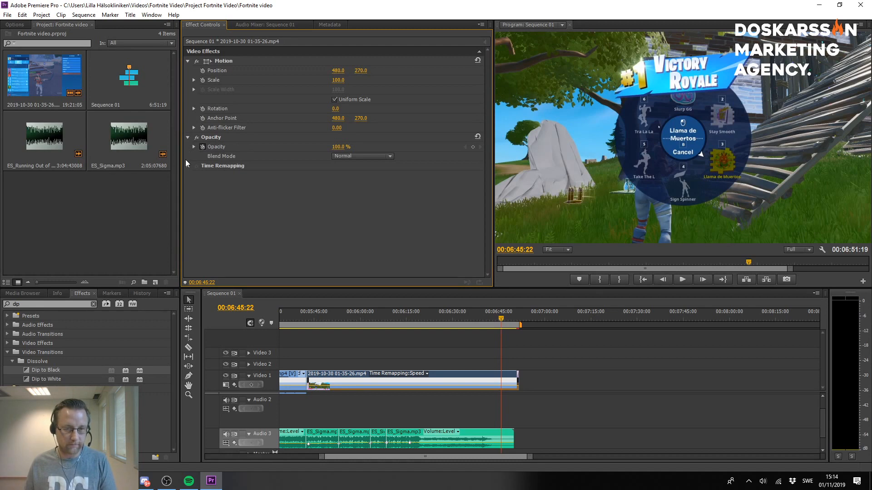
# Trim the end of the last gameplay clip to 00:06:50:00, in line with the end of the music, and play the ending from 00:06:41:18.
pyautogui.moveTo(514, 377); pyautogui.dragTo(525, 381)
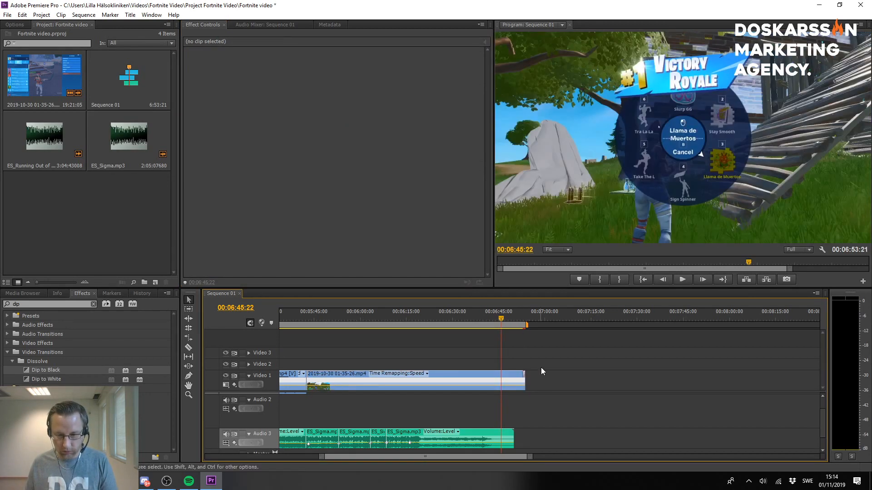
pyautogui.moveTo(528, 378); pyautogui.dragTo(515, 378)
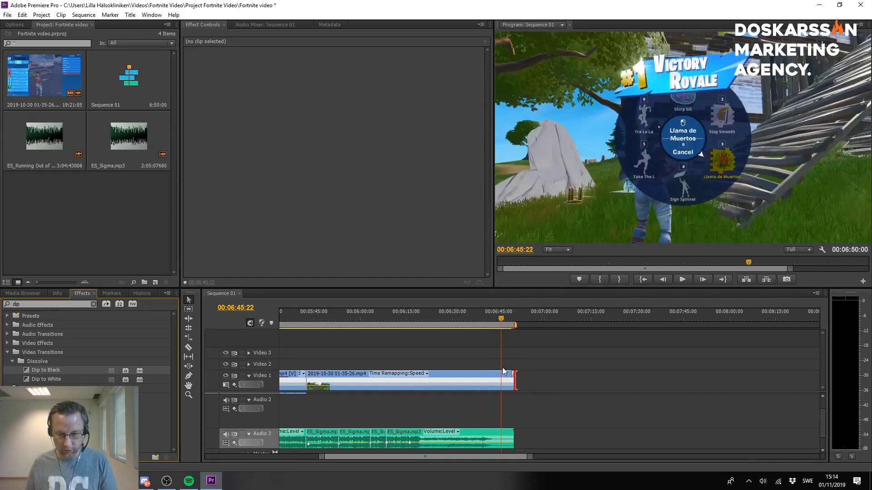
pyautogui.click(265, 43)
pyautogui.moveTo(501, 318); pyautogui.dragTo(489, 318)
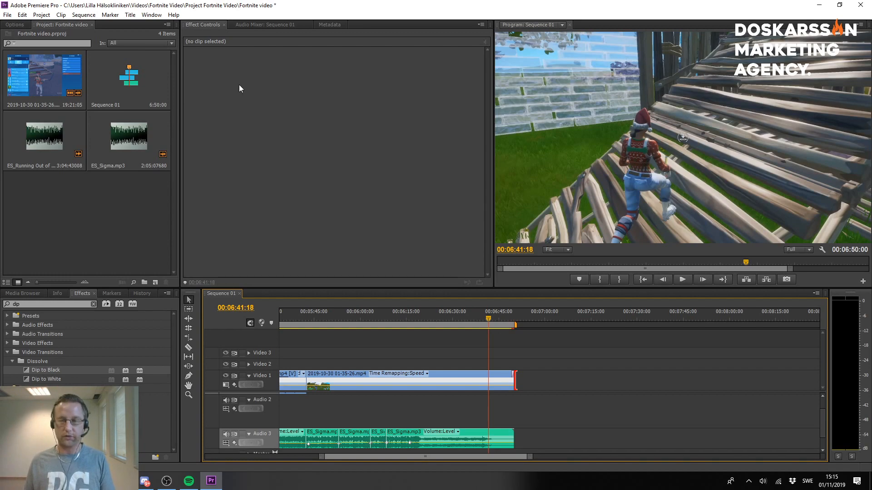
pyautogui.press('space')
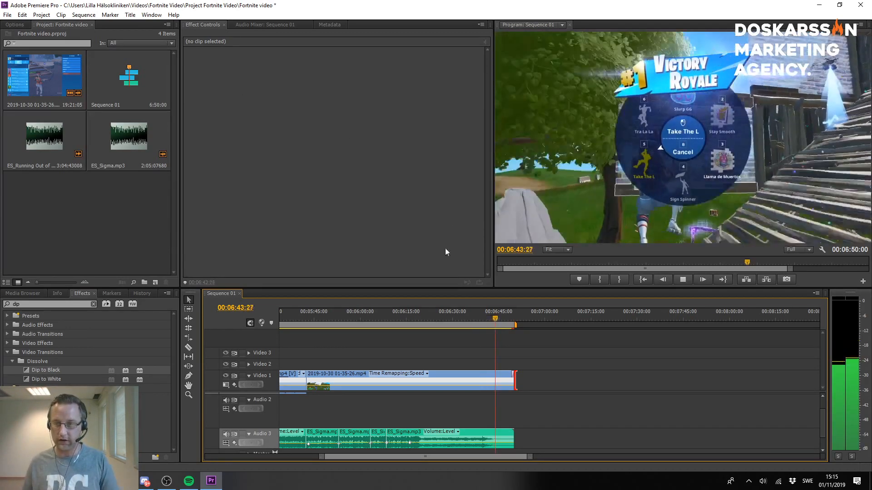
pyautogui.press('space')
# Shorten the last gameplay clip so it ends at about 00:06:46, before the music finishes, and review the new ending.
pyautogui.moveTo(514, 383); pyautogui.dragTo(503, 383)
pyautogui.click(480, 312)
pyautogui.press('space')
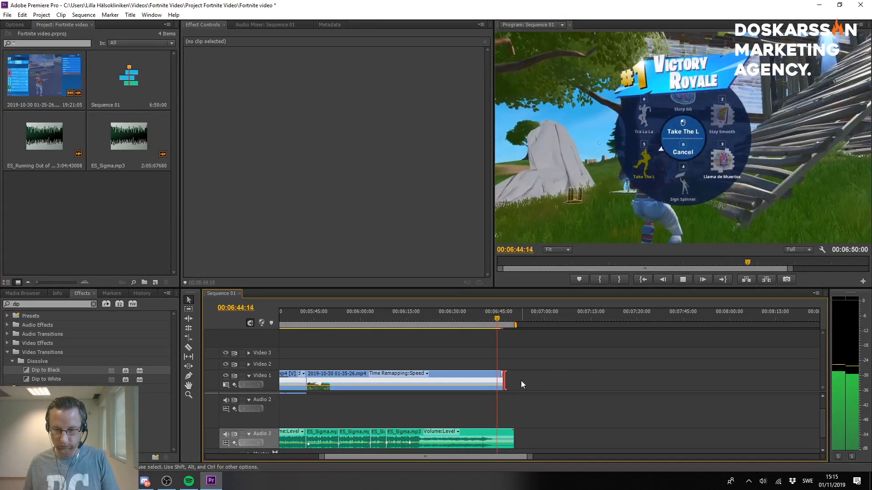
pyautogui.press('space')
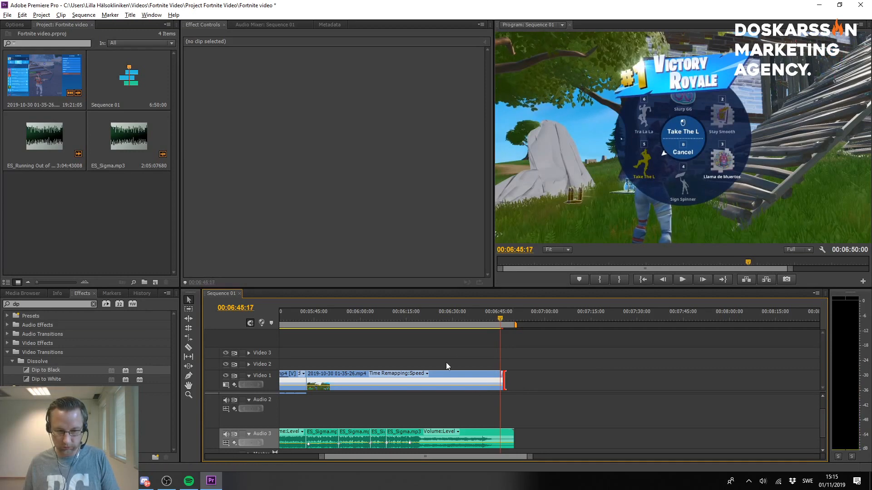
pyautogui.press('=')
pyautogui.click(463, 315)
pyautogui.moveTo(462, 311); pyautogui.dragTo(461, 312)
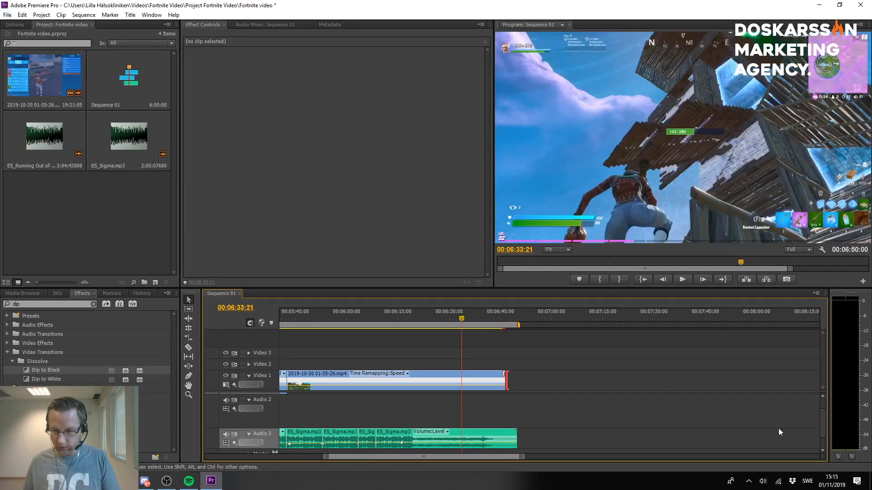
# Unlink the preceding gameplay clip's audio from its video and extend that audio on Audio 1 to the end of the last video clip.
pyautogui.moveTo(821, 420); pyautogui.dragTo(820, 411)
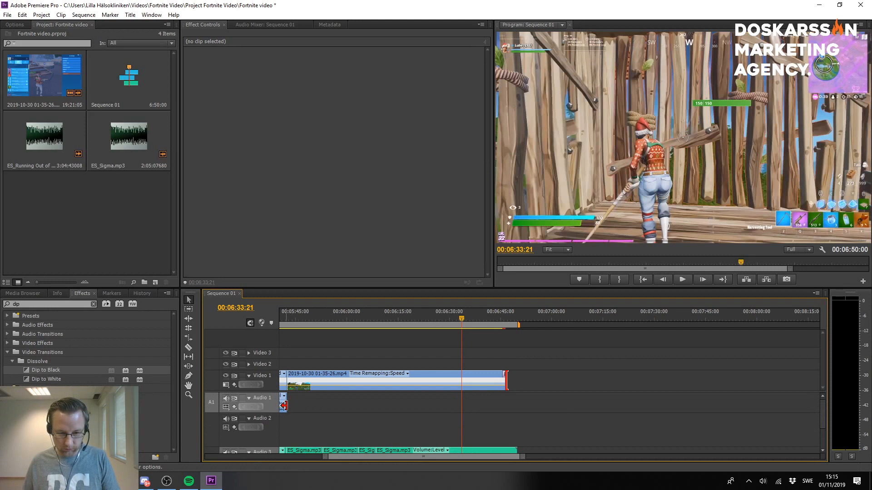
pyautogui.moveTo(284, 406); pyautogui.dragTo(305, 412)
pyautogui.rightClick(284, 405)
pyautogui.click(364, 402)
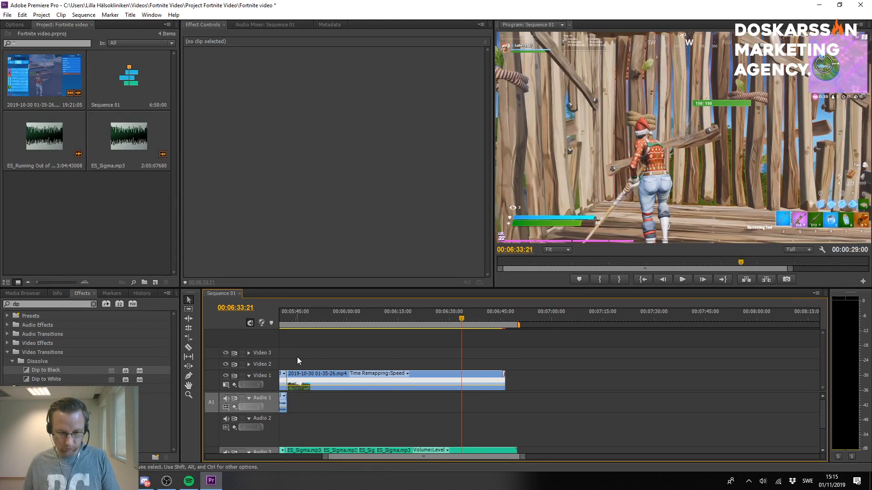
pyautogui.scroll(2, 281, 374)
pyautogui.rightClick(310, 382)
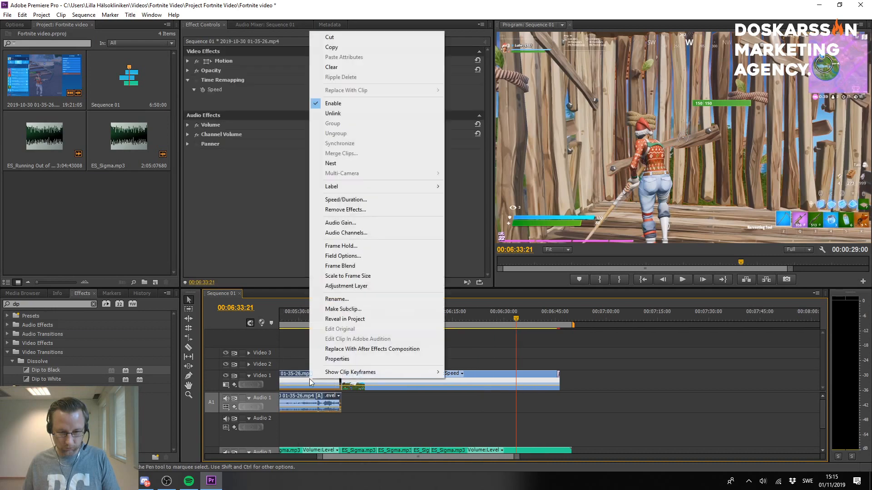
pyautogui.click(405, 114)
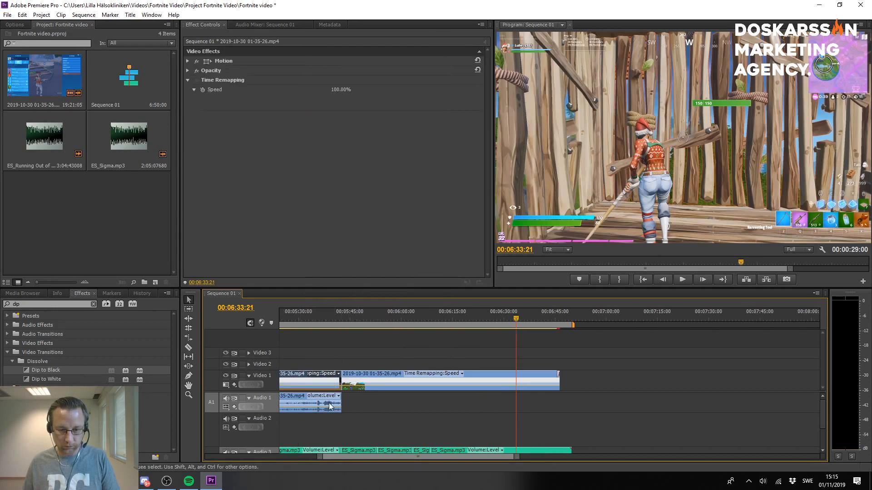
pyautogui.moveTo(336, 403); pyautogui.dragTo(559, 404)
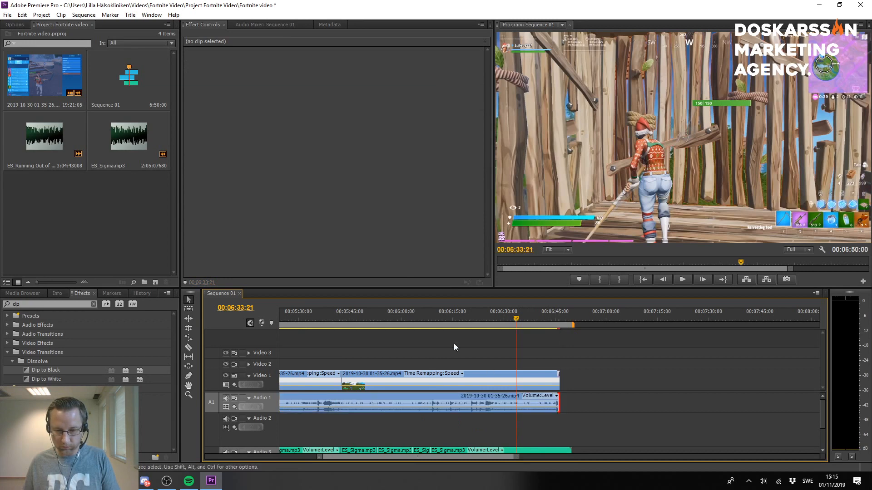
# Listen to the ending with the extended gameplay audio and check the last video clip's Time Remapping speed.
pyautogui.click(387, 312)
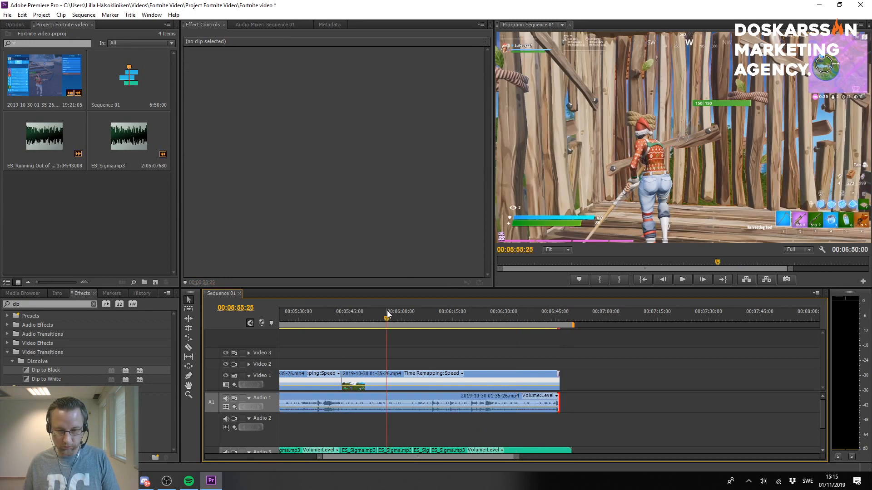
pyautogui.click(499, 317)
pyautogui.press('space')
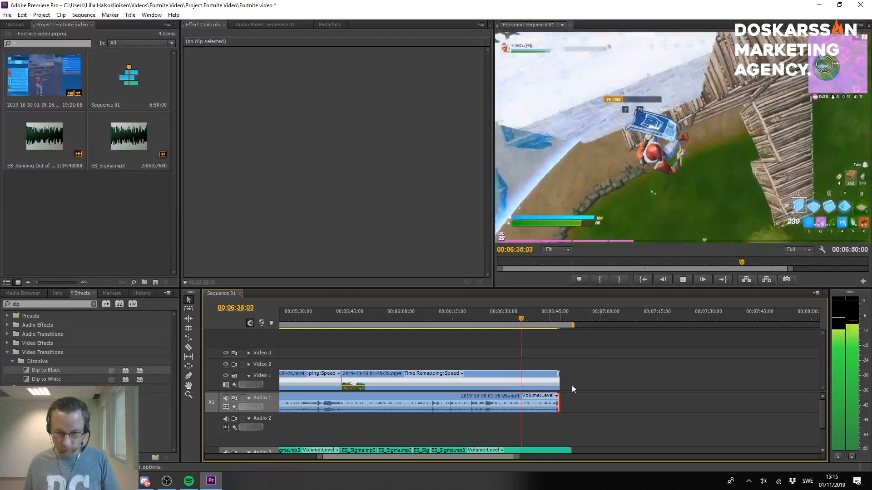
pyautogui.moveTo(569, 363); pyautogui.dragTo(555, 376)
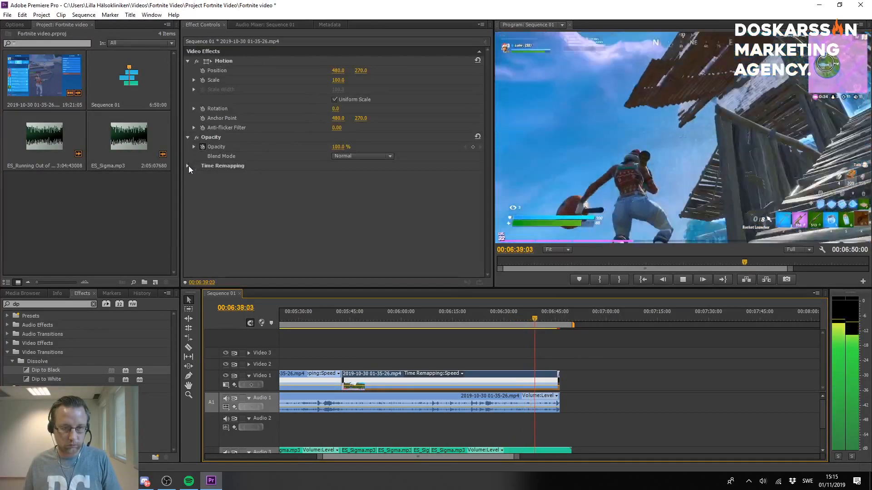
pyautogui.click(187, 166)
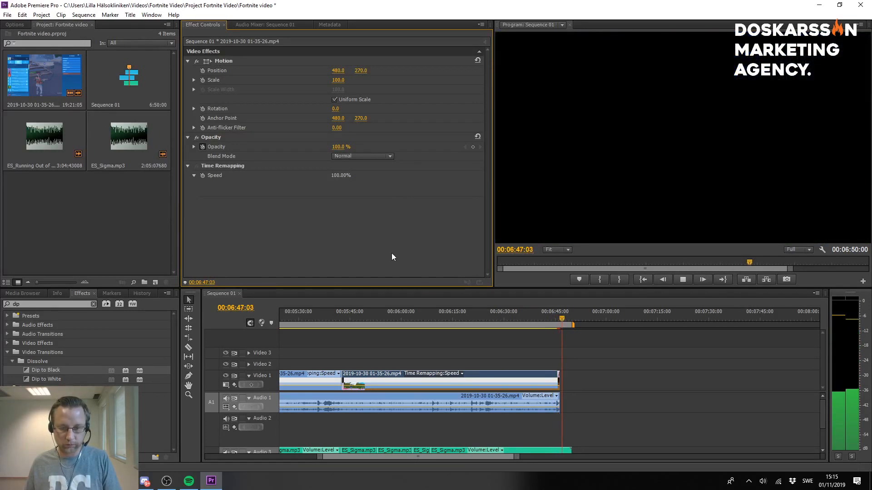
pyautogui.press('space')
pyautogui.click(542, 317)
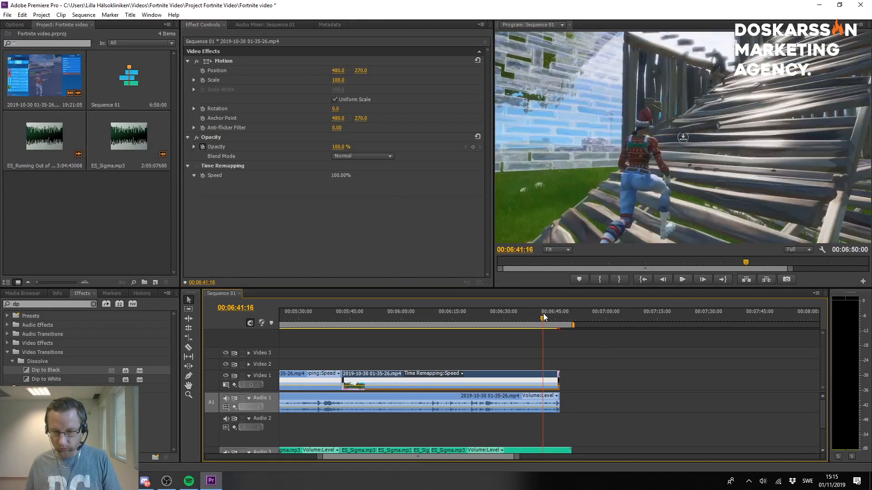
pyautogui.press('space')
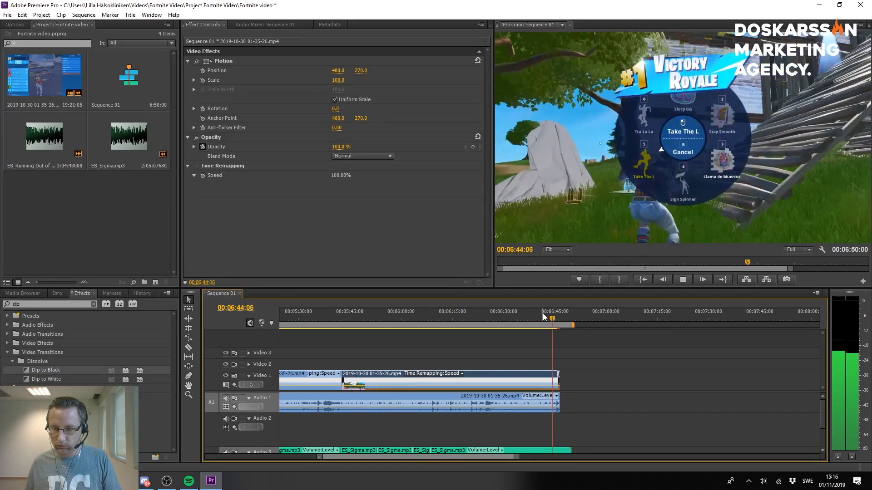
pyautogui.press('space')
# Trim the extended gameplay audio on Audio 1 back to the video cut near 00:05:42.
pyautogui.click(411, 404)
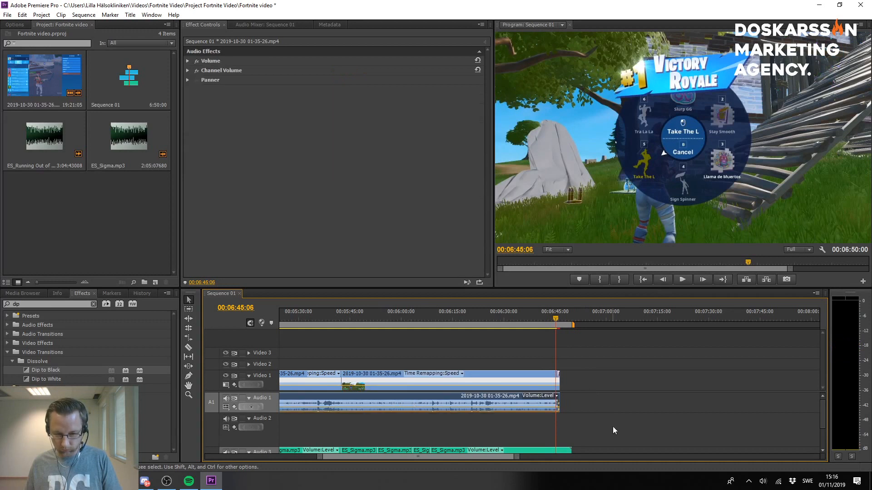
pyautogui.click(557, 403)
pyautogui.moveTo(557, 403); pyautogui.dragTo(341, 404)
pyautogui.scroll(-2, 528, 450)
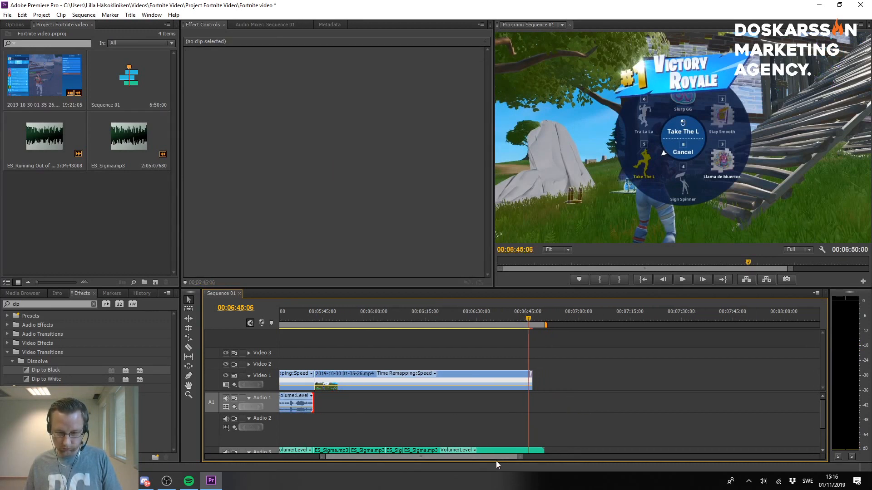
# Undo the recent trims, transition and deletions until the gameplay remainder on Video 1 and its original Audio 1 clip are restored.
pyautogui.hotkey('ctrl', 'z')
pyautogui.hotkey('ctrl', 'z')
pyautogui.hotkey('ctrl', 'z')
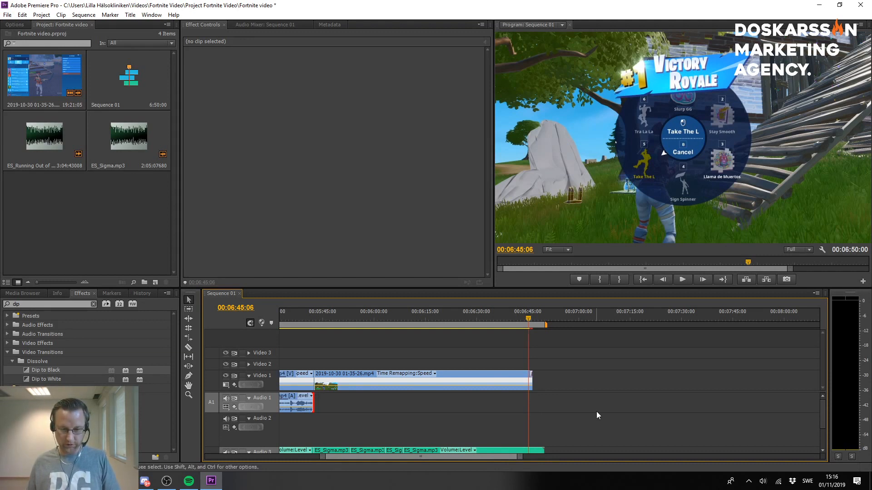
pyautogui.hotkey('ctrl', 'z')
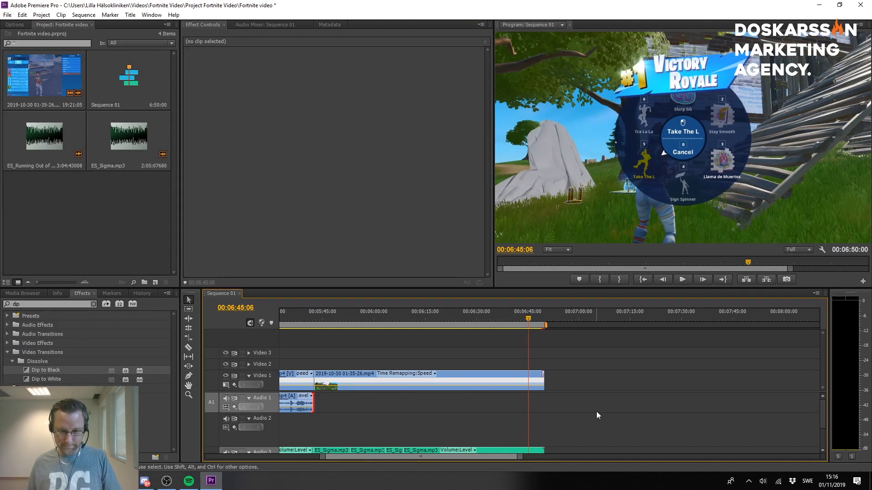
pyautogui.hotkey('ctrl', 'z')
pyautogui.hotkey('ctrl', 'z')
pyautogui.hotkey('ctrl', 'z')
pyautogui.hotkey('ctrl', 'z')
pyautogui.hotkey('ctrl', 'z')
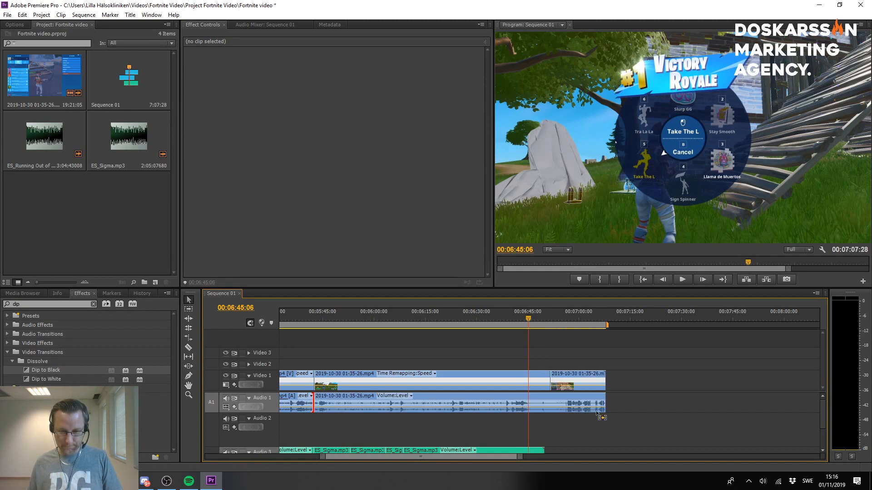
# Play back the ending around the Victory Royale moment near 00:06:44 and the gameplay just before it to check the audio.
pyautogui.click(525, 320)
pyautogui.press('space')
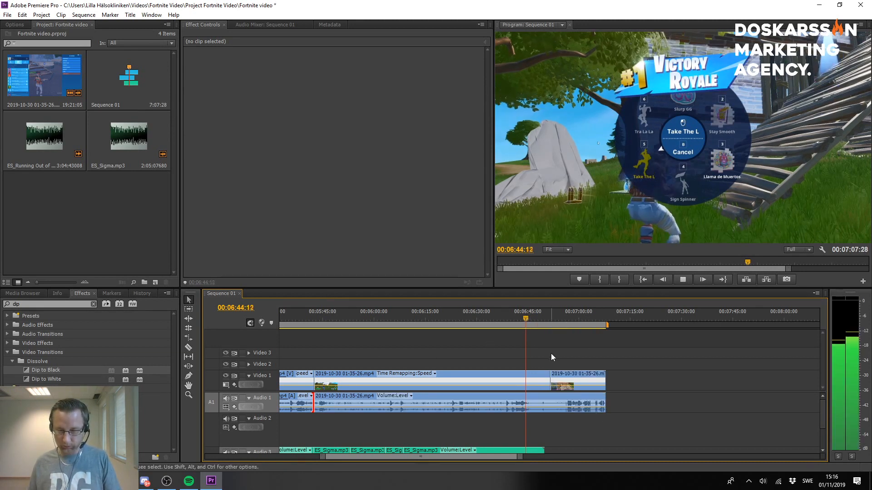
pyautogui.press('space')
pyautogui.click(497, 318)
pyautogui.press('space')
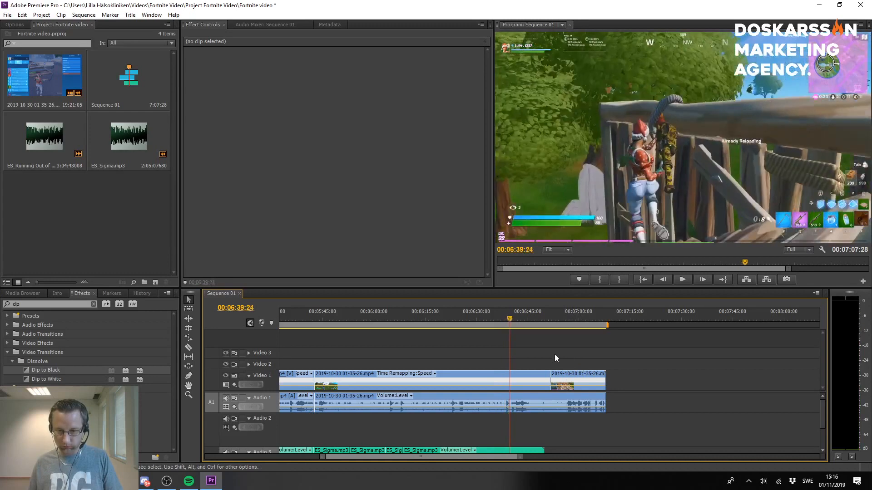
# Link the last video clip on Video 1 with the long gameplay audio clip on Audio 1.
pyautogui.moveTo(554, 354); pyautogui.dragTo(585, 409)
pyautogui.rightClick(580, 404)
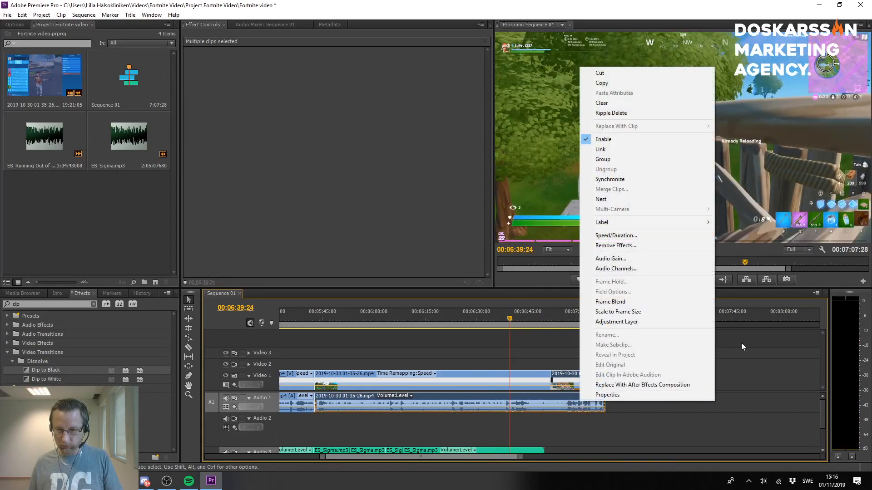
pyautogui.click(638, 148)
# Split the gameplay audio on Audio 1 at the last video cut, at 00:06:51:23.
pyautogui.moveTo(553, 312); pyautogui.dragTo(550, 313)
pyautogui.press('c')
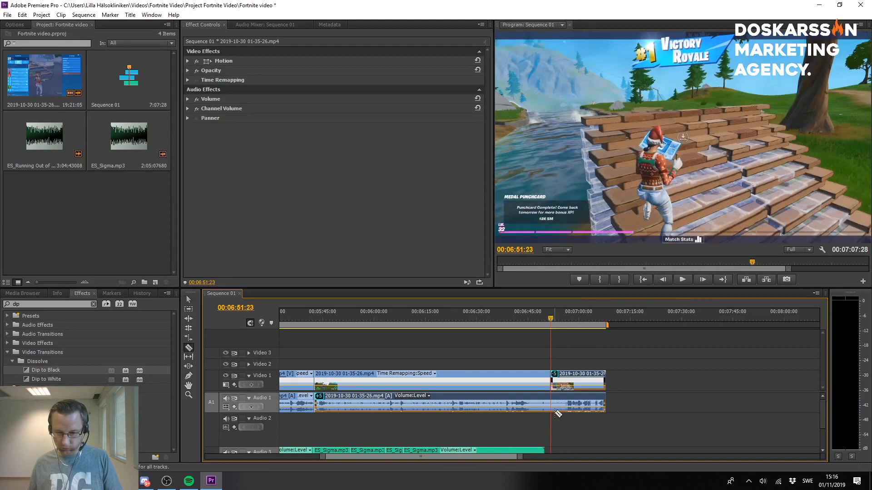
pyautogui.click(552, 406)
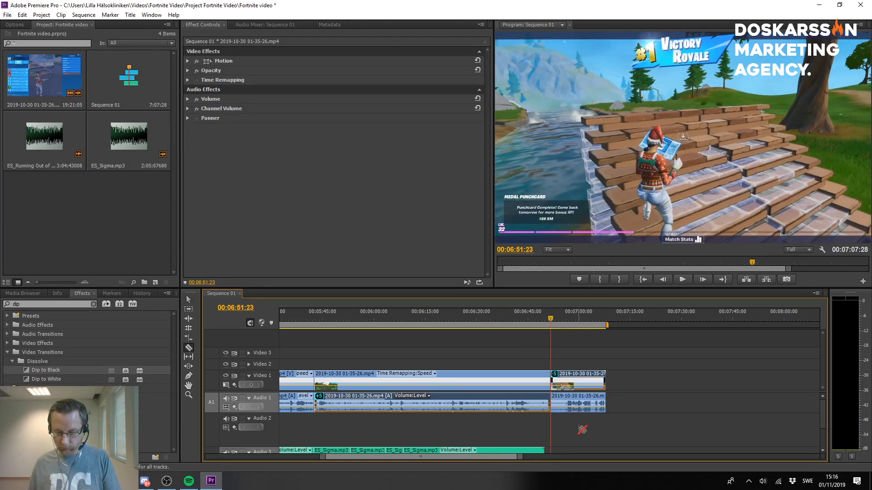
# Undo the deletion of the linked clips, and unlink the last gameplay clips on Video 1 from their audio on Audio 1.
pyautogui.press('Delete')
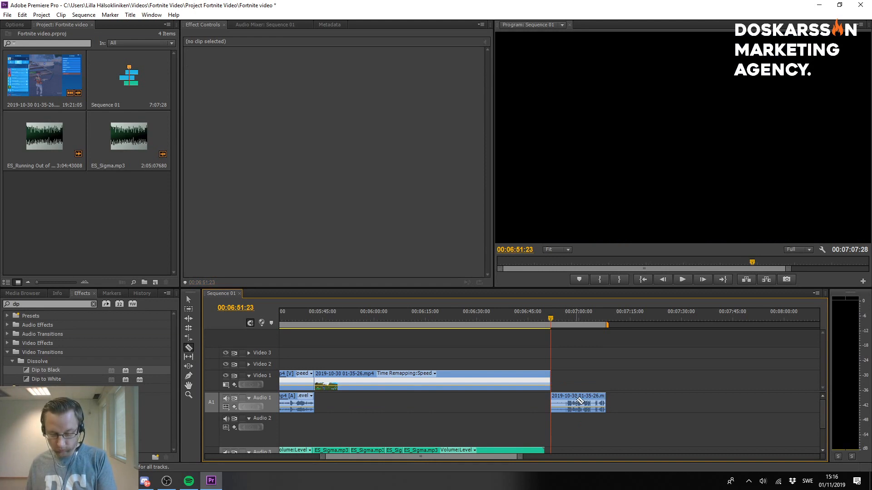
pyautogui.hotkey('ctrl', 'z')
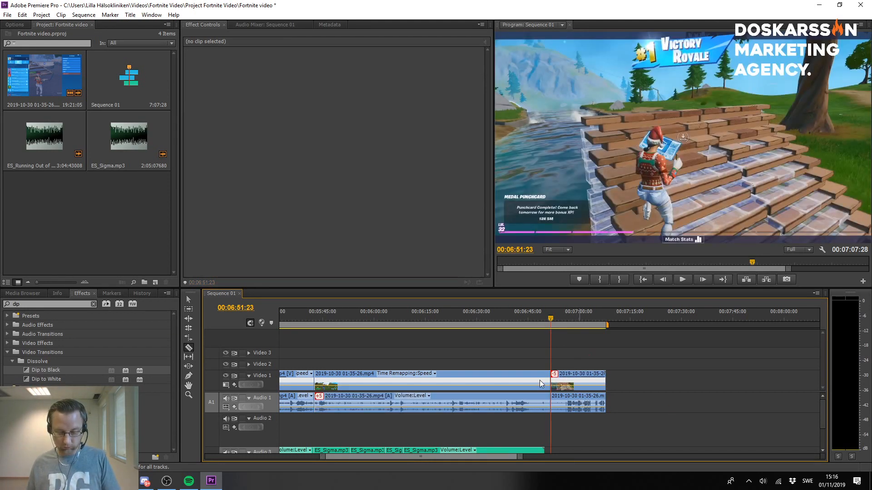
pyautogui.press('v')
pyautogui.moveTo(574, 358); pyautogui.dragTo(513, 399)
pyautogui.rightClick(521, 385)
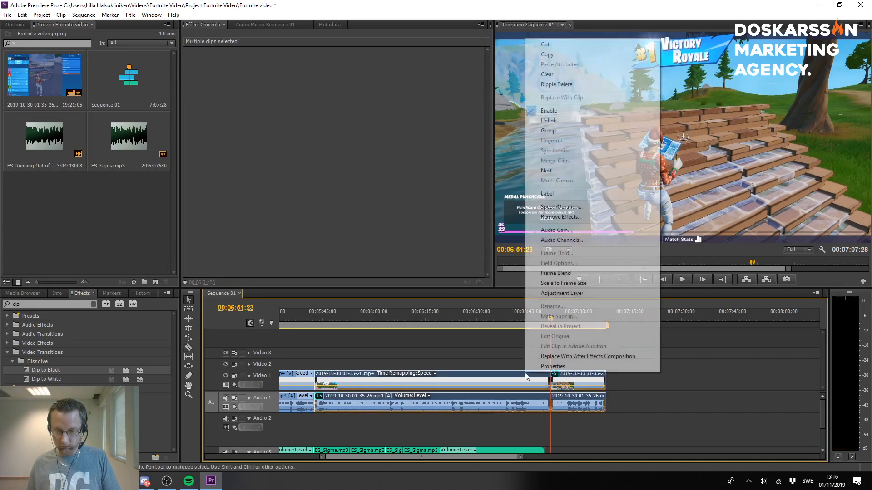
pyautogui.click(556, 119)
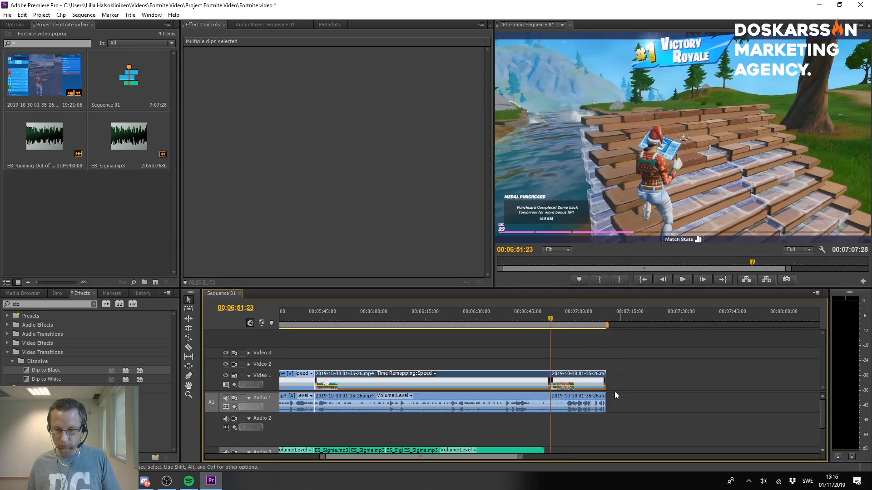
pyautogui.click(591, 397)
pyautogui.click(594, 382)
pyautogui.click(595, 418)
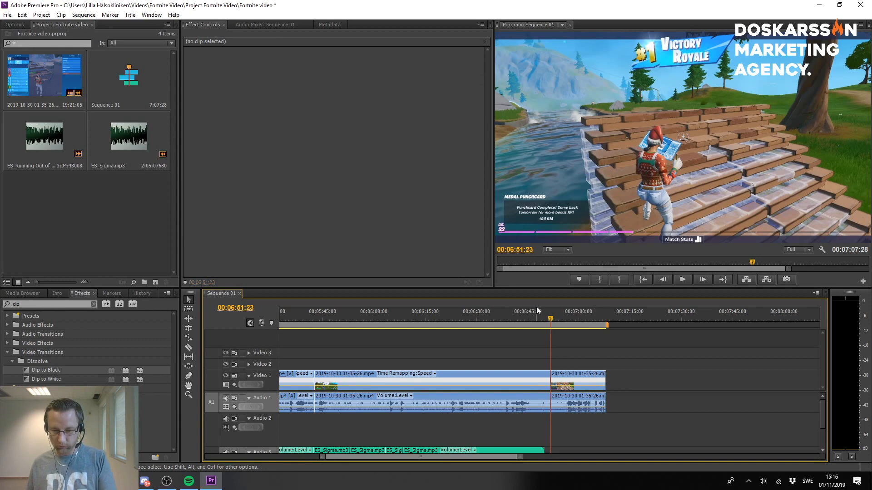
# Delete the remaining video and audio clips after the cut near 00:06:51 and play back the new ending.
pyautogui.moveTo(578, 352); pyautogui.dragTo(585, 419)
pyautogui.press('Delete')
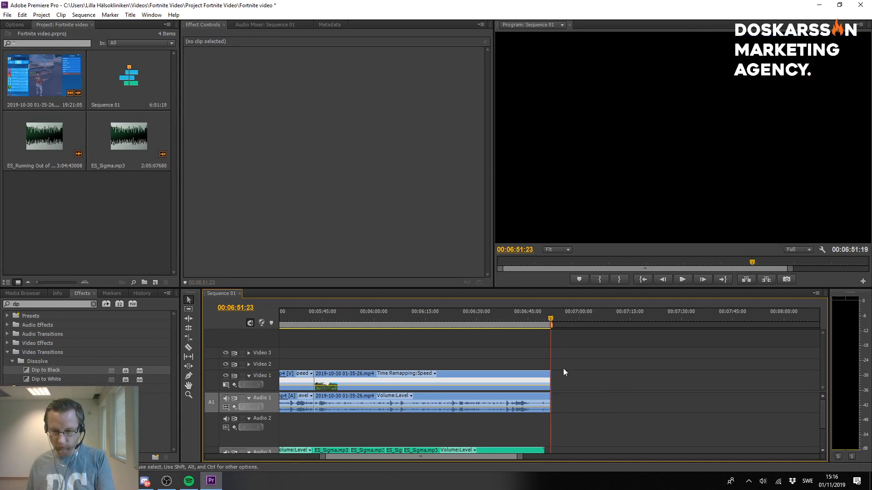
pyautogui.click(519, 315)
pyautogui.press('space')
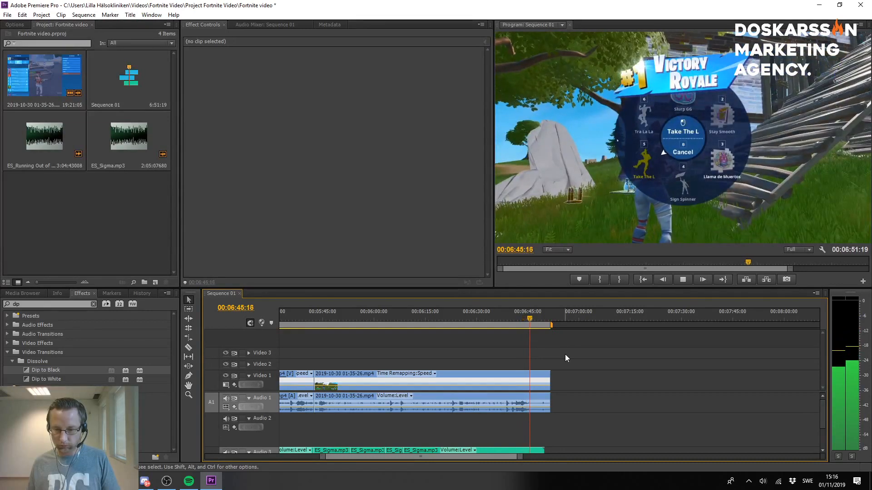
pyautogui.press('space')
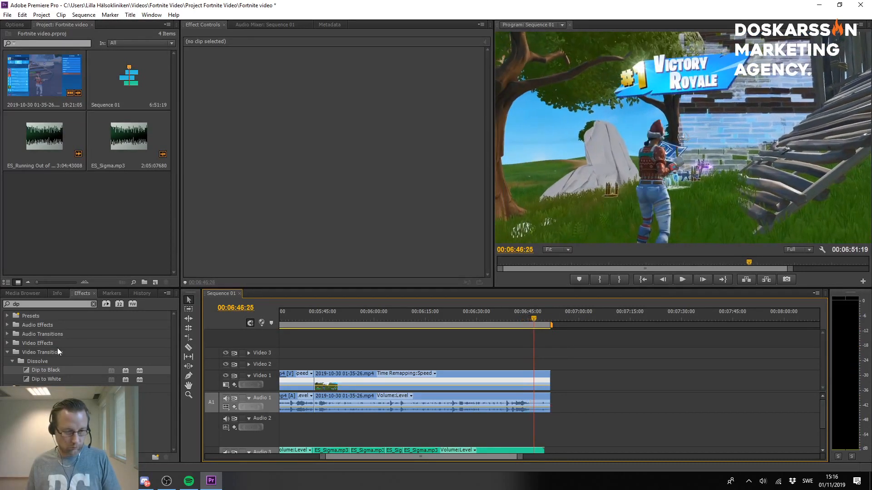
# Apply the Dip to Black transition to the end of the last clip on Video 1.
pyautogui.click(28, 304)
pyautogui.moveTo(42, 371)
pyautogui.mouseDown()
pyautogui.moveTo(456, 366)
pyautogui.moveTo(549, 388)
pyautogui.moveTo(544, 375)
pyautogui.mouseUp()
# Examine the last video clip's effect settings, including its Time Remapping speed, and the sequence's audio mixer levels.
pyautogui.click(435, 373)
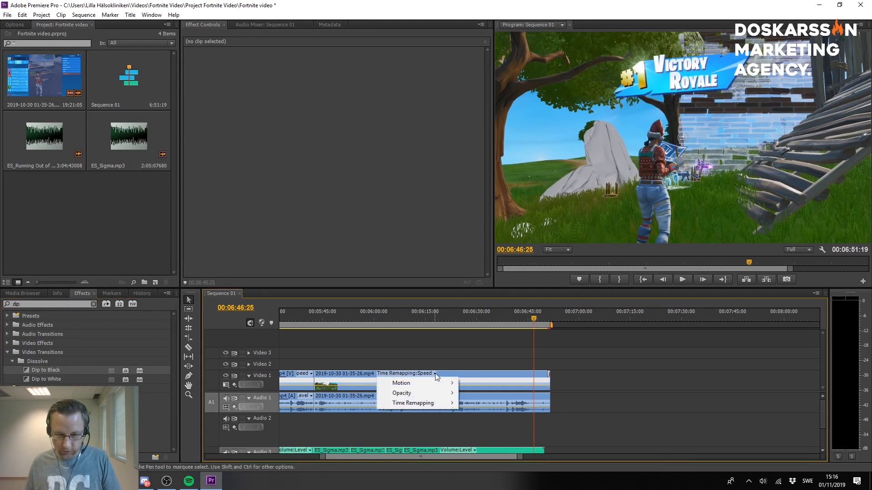
pyautogui.moveTo(438, 384)
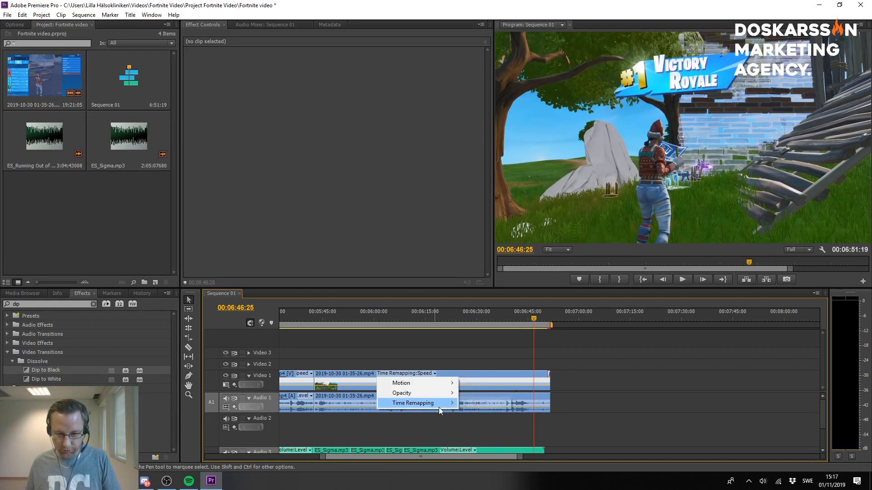
pyautogui.click(385, 252)
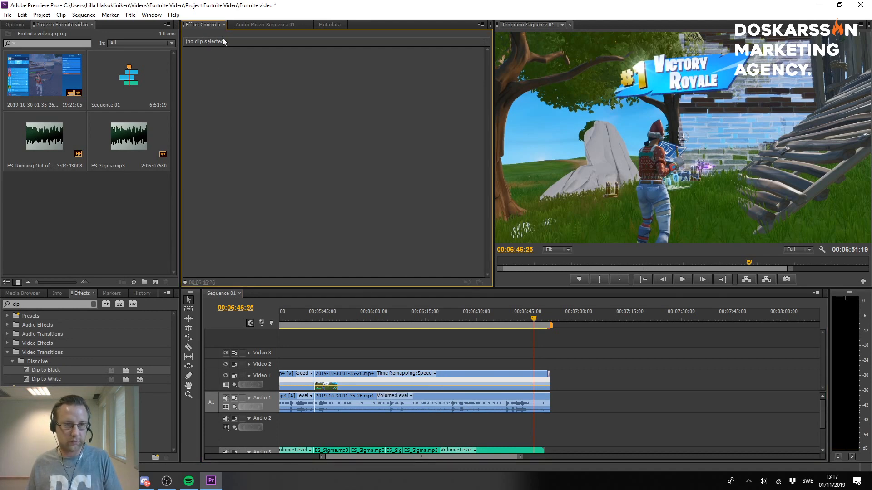
pyautogui.click(247, 25)
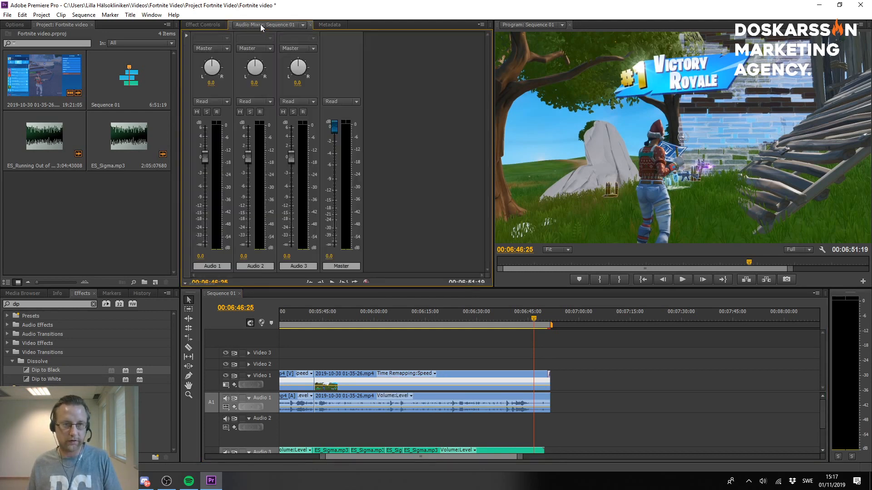
pyautogui.click(207, 25)
pyautogui.click(486, 379)
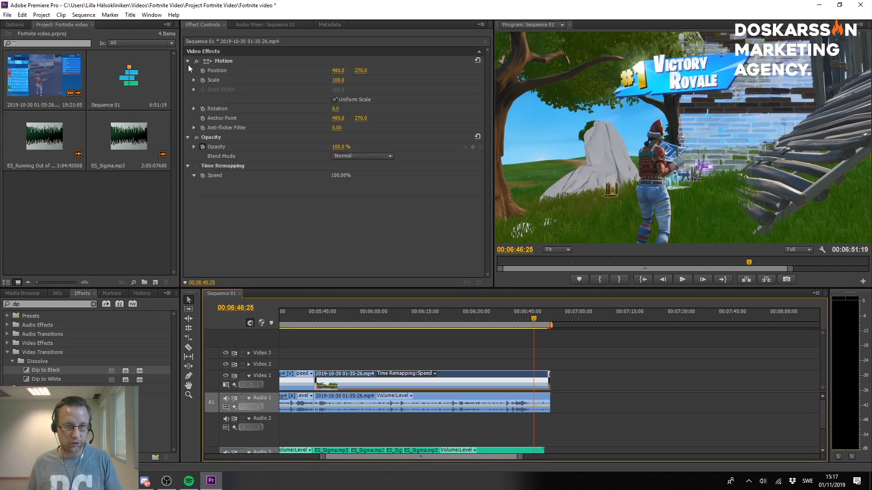
# Play back the ending with its dip to black, return to the early part of the sequence and save the project.
pyautogui.moveTo(534, 318); pyautogui.dragTo(543, 324)
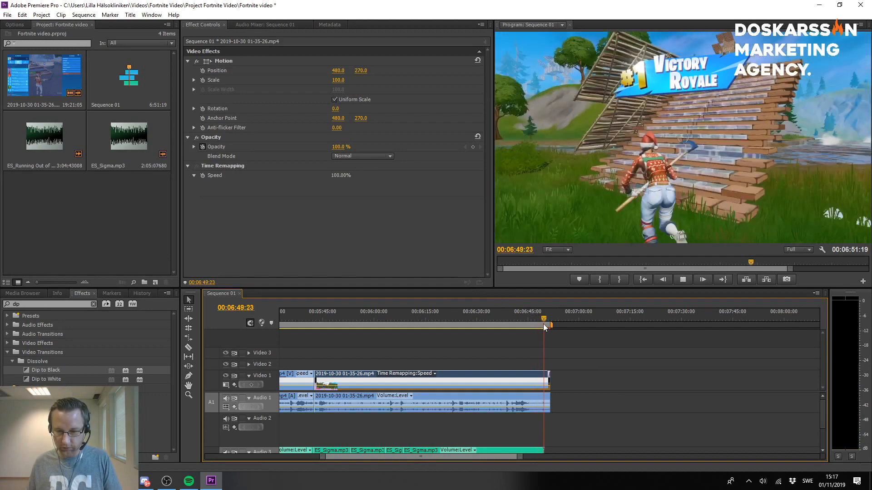
pyautogui.press('space')
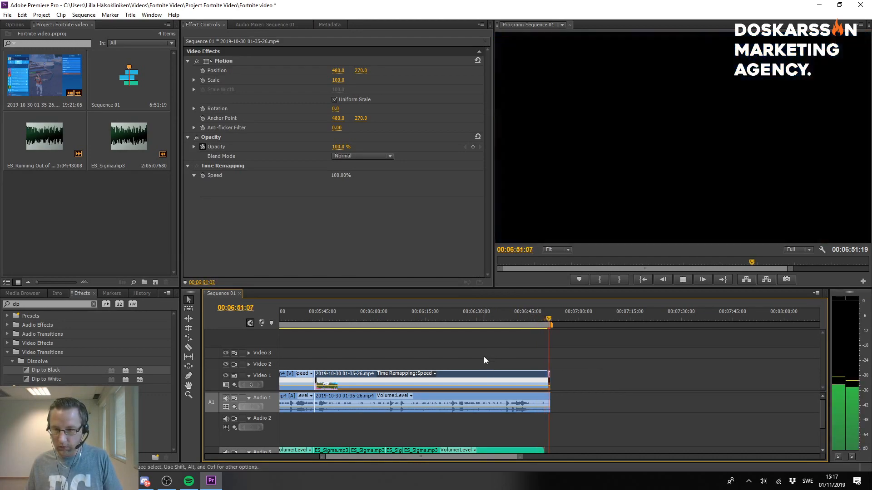
pyautogui.press('Home')
pyautogui.moveTo(497, 321); pyautogui.dragTo(573, 326)
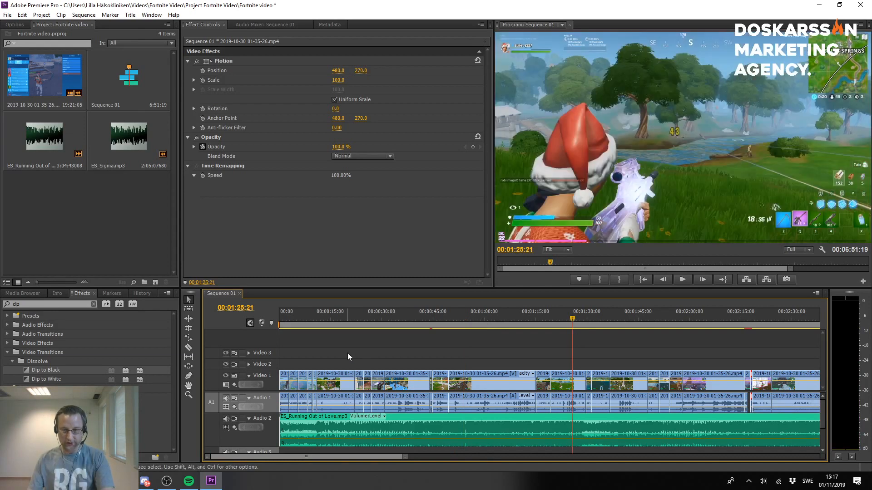
pyautogui.click(380, 236)
pyautogui.hotkey('ctrl', 's')
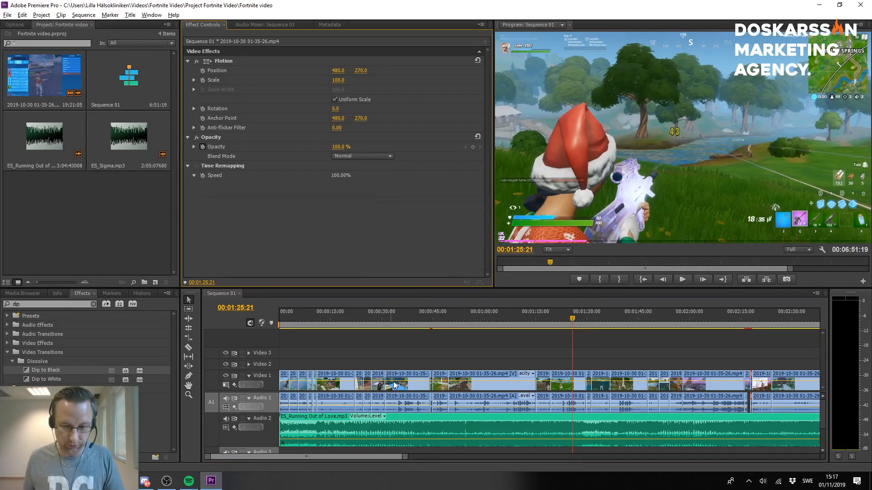
# Review the sequence from its start to about 00:02:35, checking the cuts between the gameplay clips on Video 1.
pyautogui.scroll(-5, 393, 376)
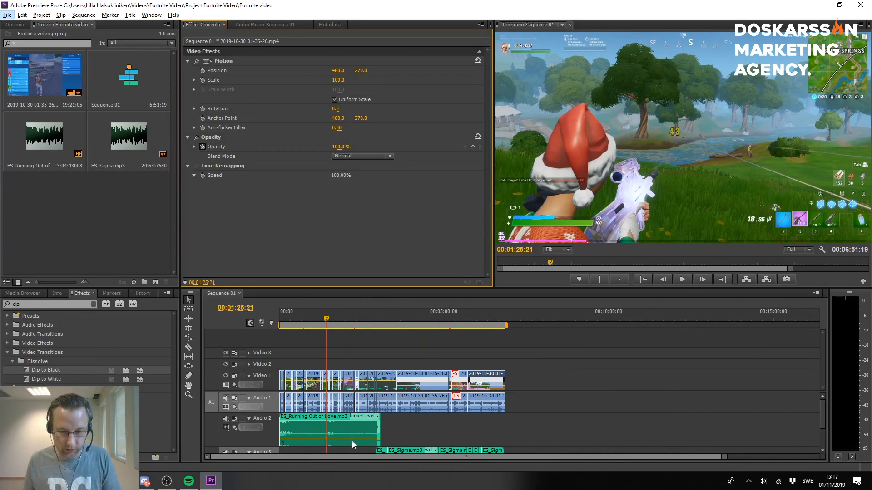
pyautogui.moveTo(291, 312); pyautogui.dragTo(273, 310)
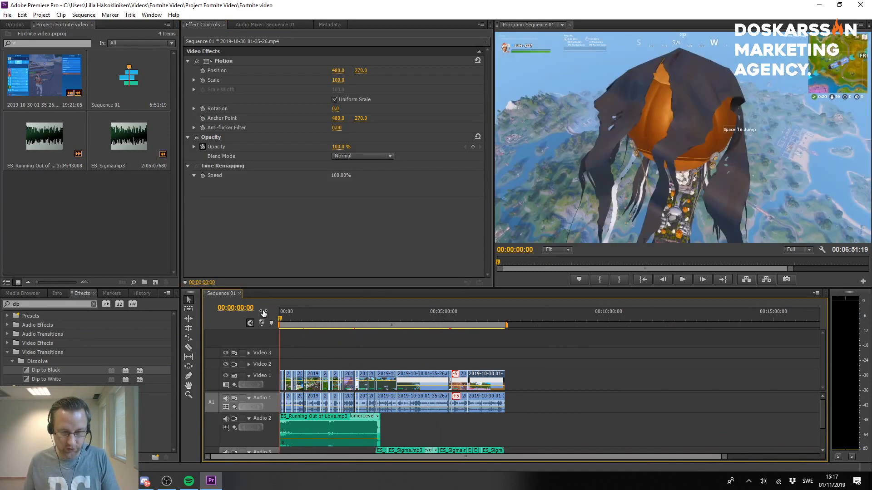
pyautogui.scroll(6, 347, 386)
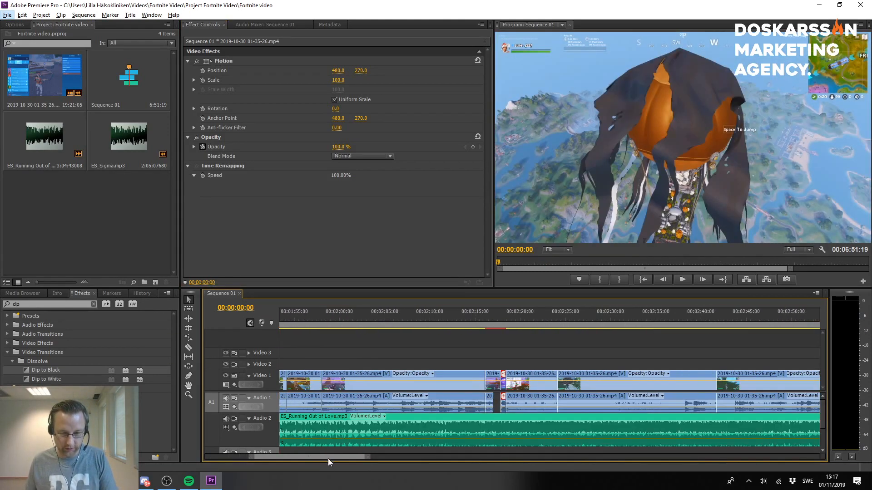
pyautogui.moveTo(295, 454); pyautogui.dragTo(277, 452)
pyautogui.scroll(-2, 344, 406)
pyautogui.scroll(-1, 344, 406)
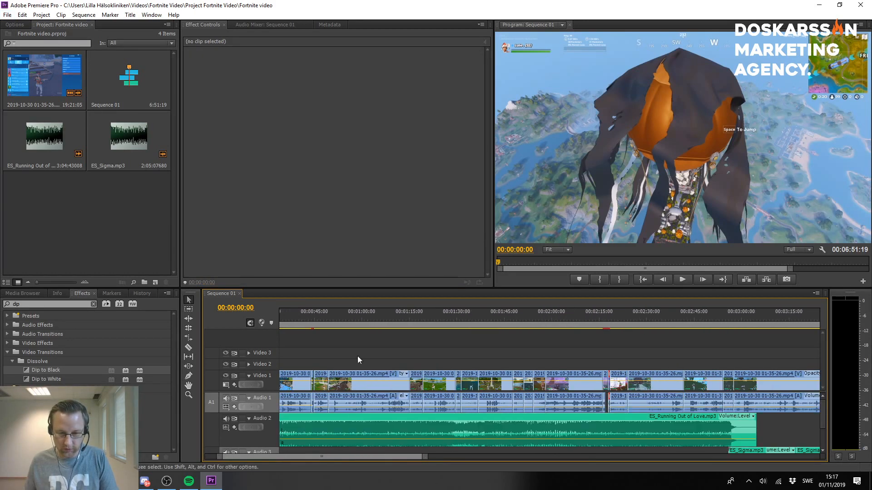
pyautogui.moveTo(358, 313); pyautogui.dragTo(343, 313)
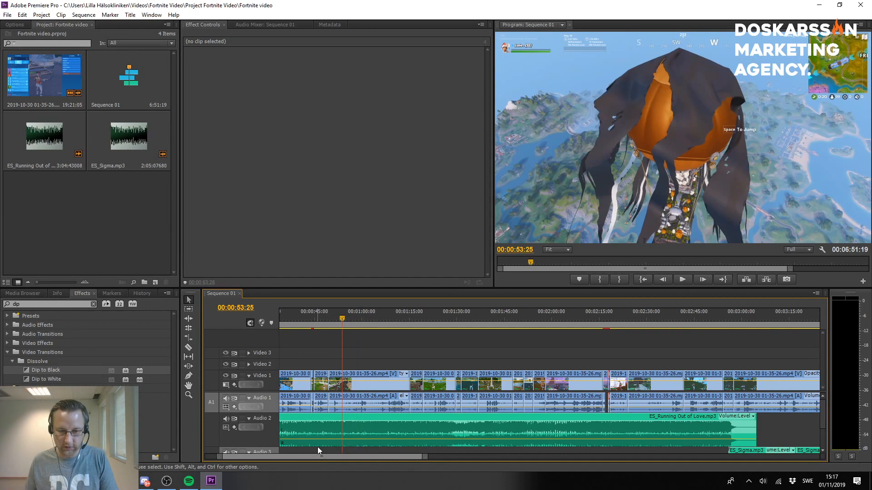
pyautogui.scroll(3, 317, 447)
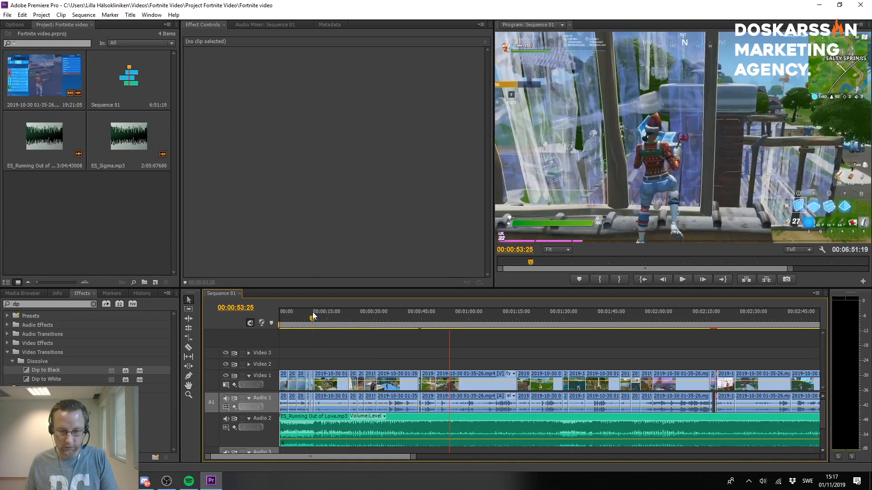
pyautogui.click(510, 317)
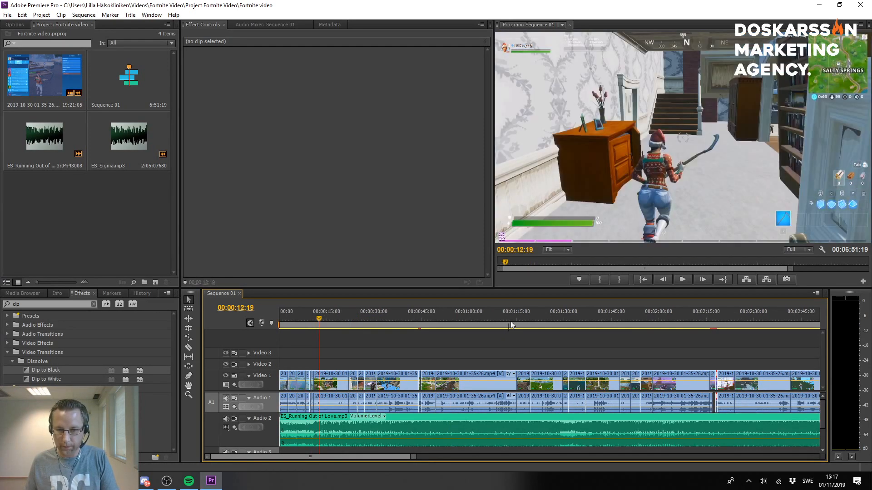
pyautogui.click(732, 318)
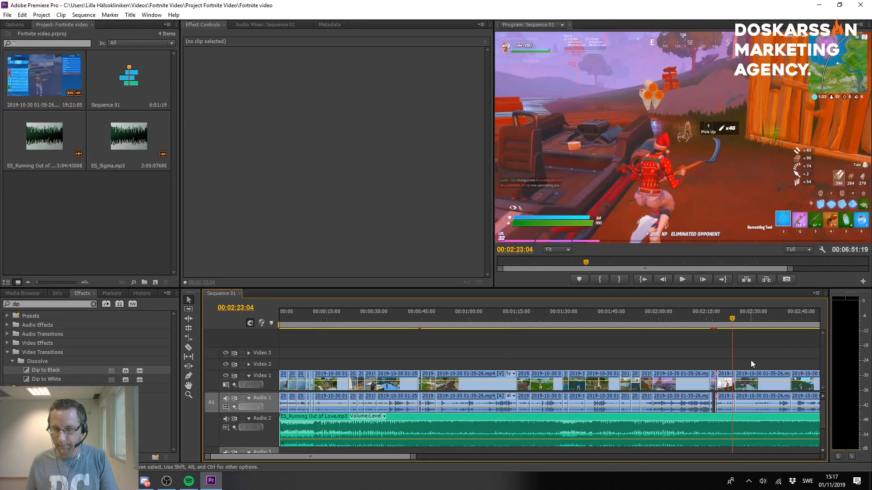
pyautogui.click(769, 318)
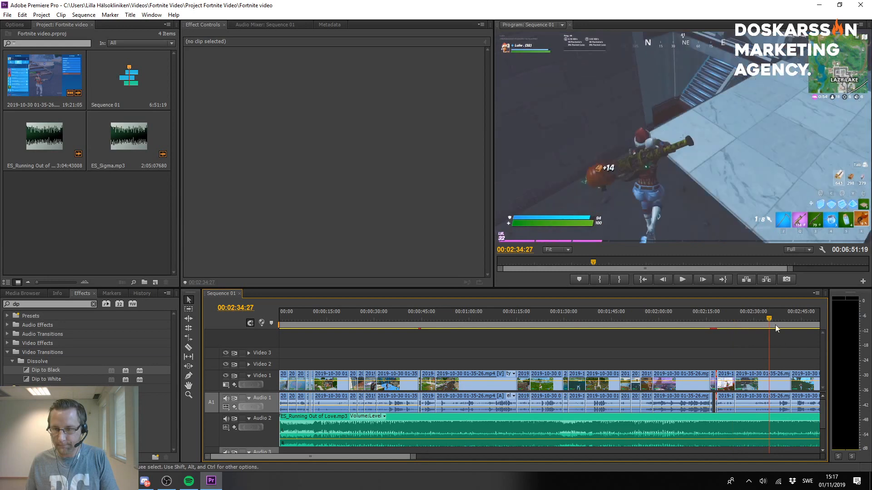
pyautogui.click(639, 318)
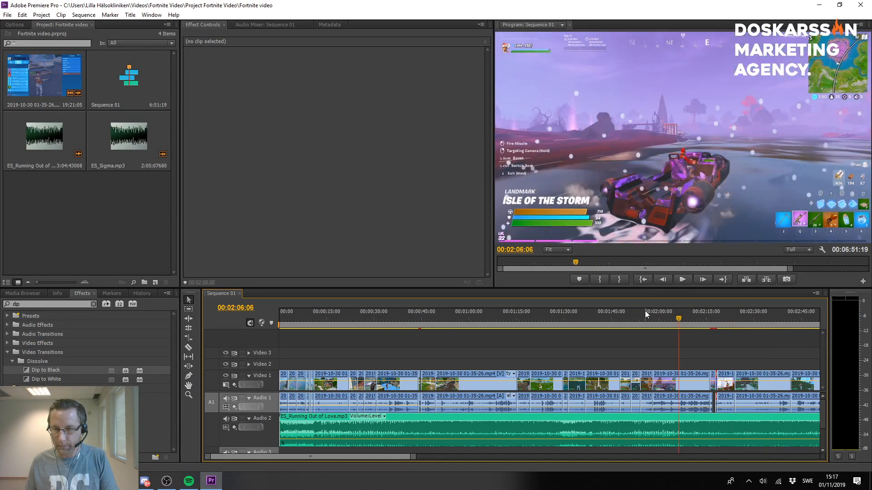
pyautogui.click(636, 313)
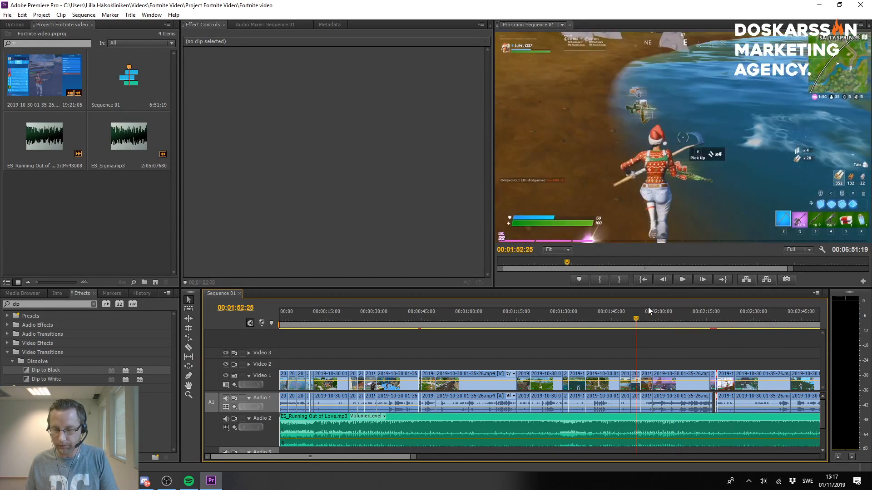
pyautogui.click(645, 318)
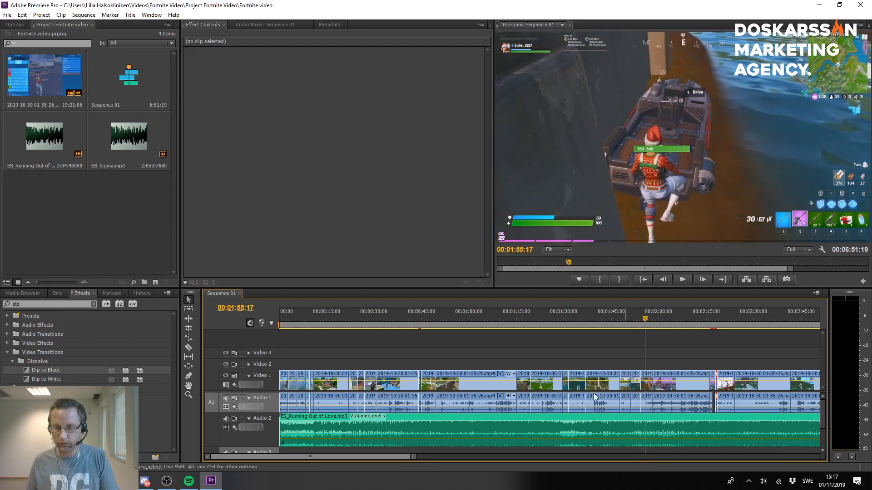
# Clear the effects search for "dip" and select the Constant Gain crossfade among the audio transitions.
pyautogui.click(36, 306)
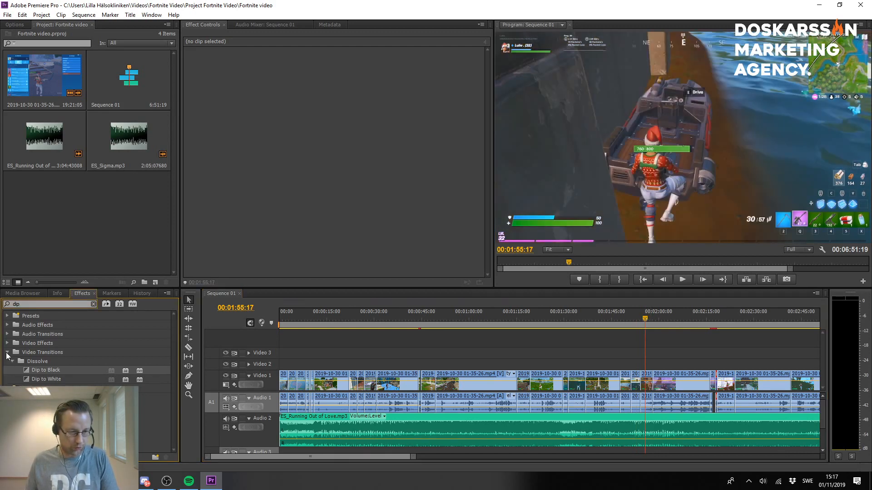
pyautogui.click(7, 354)
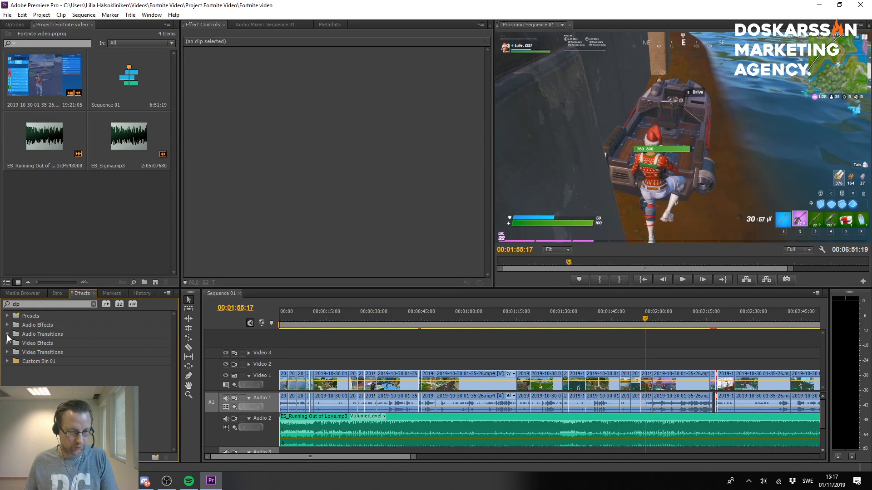
pyautogui.doubleClick(30, 302)
pyautogui.write('cr')
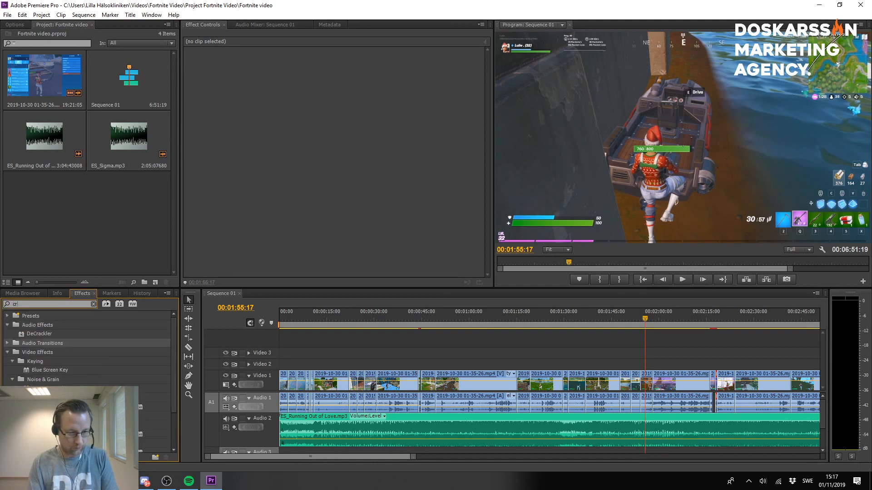
pyautogui.write('o')
pyautogui.press('BackSpace')
pyautogui.press('BackSpace')
pyautogui.press('BackSpace')
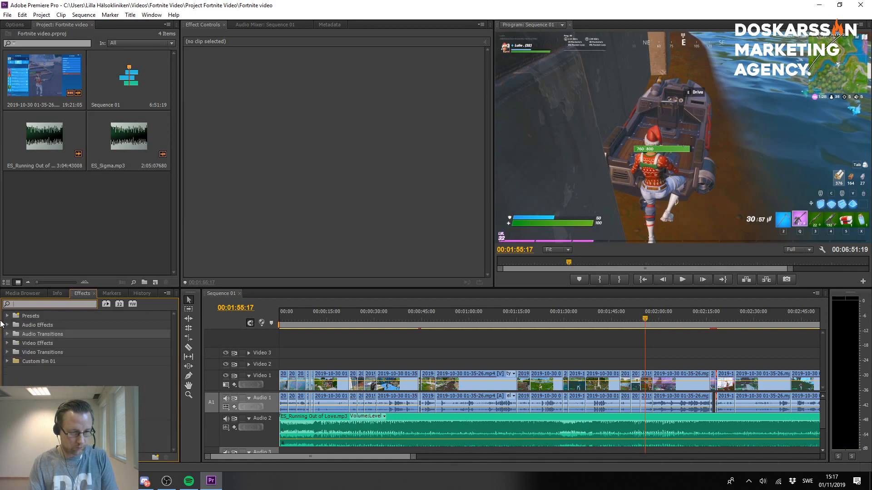
pyautogui.click(7, 335)
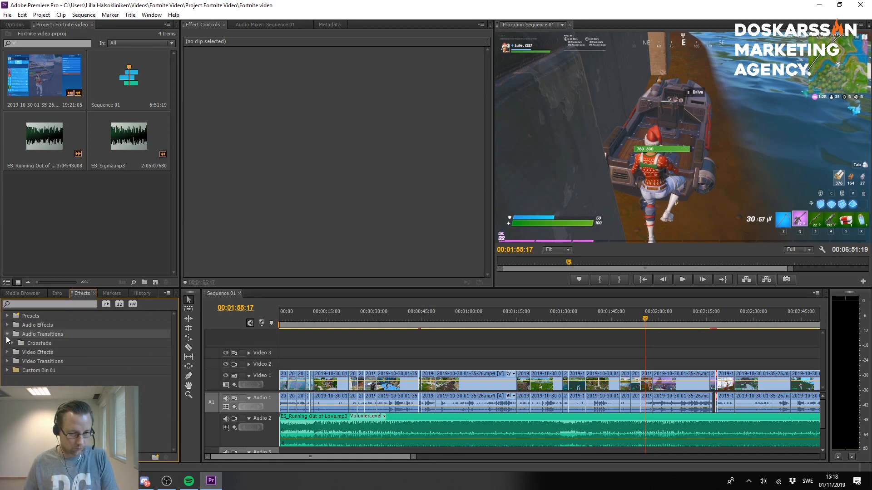
pyautogui.click(21, 344)
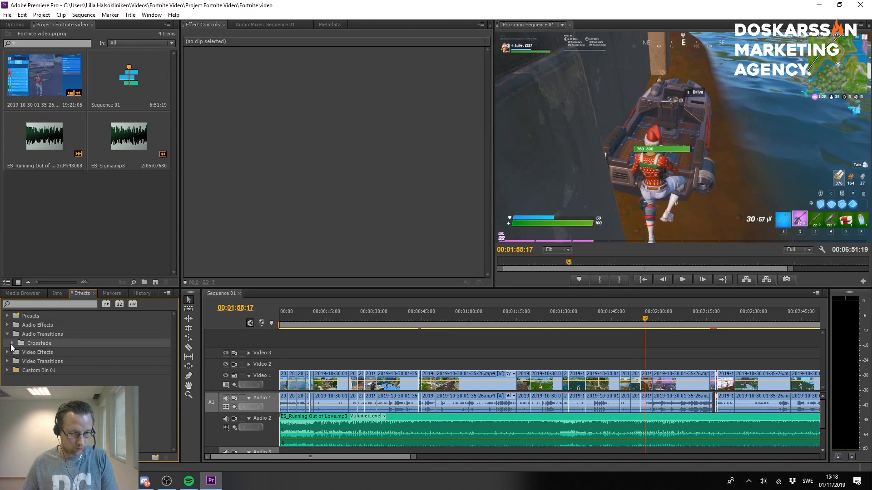
pyautogui.click(13, 343)
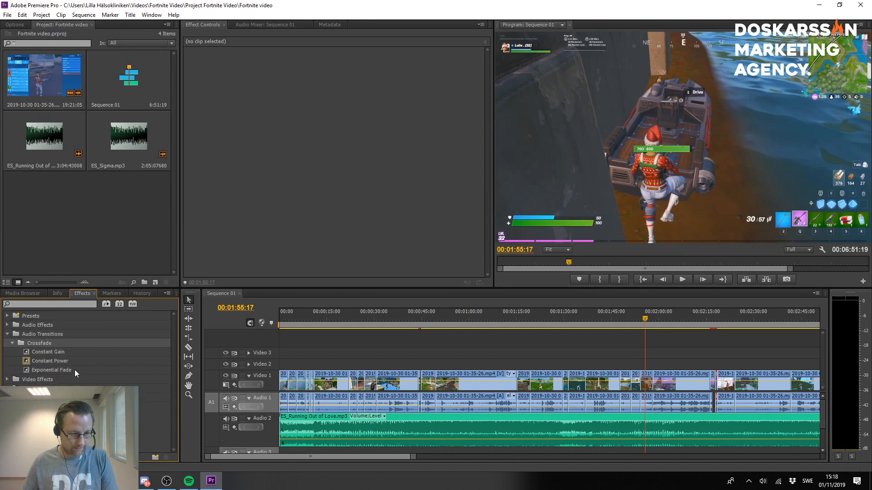
pyautogui.click(49, 355)
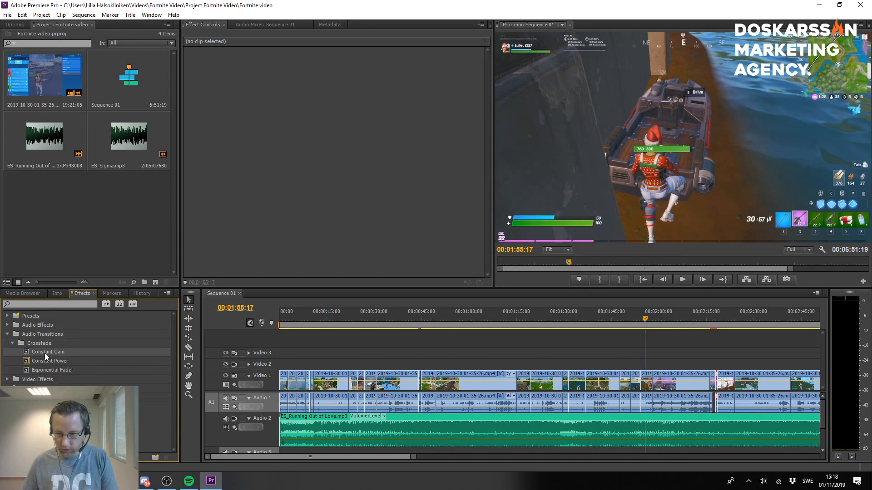
# Play back the cut between the gameplay clips at about 00:01:58 to check its audio change.
pyautogui.scroll(3, 690, 344)
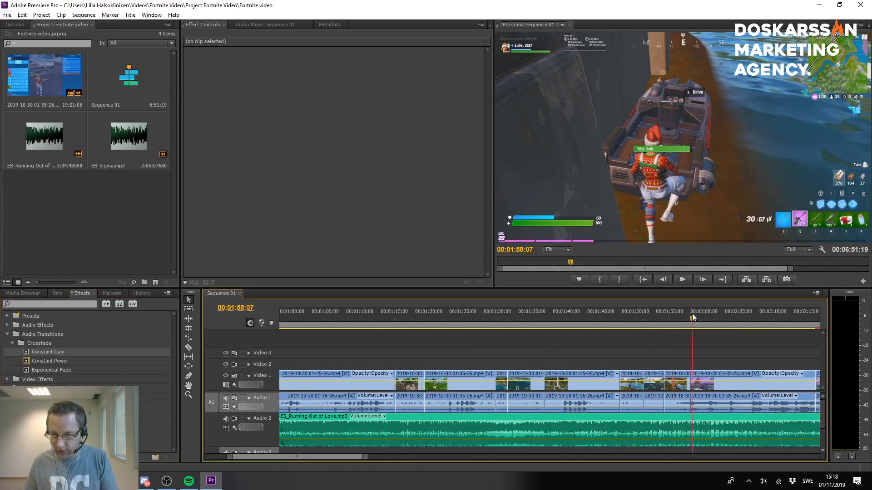
pyautogui.moveTo(690, 313); pyautogui.dragTo(668, 313)
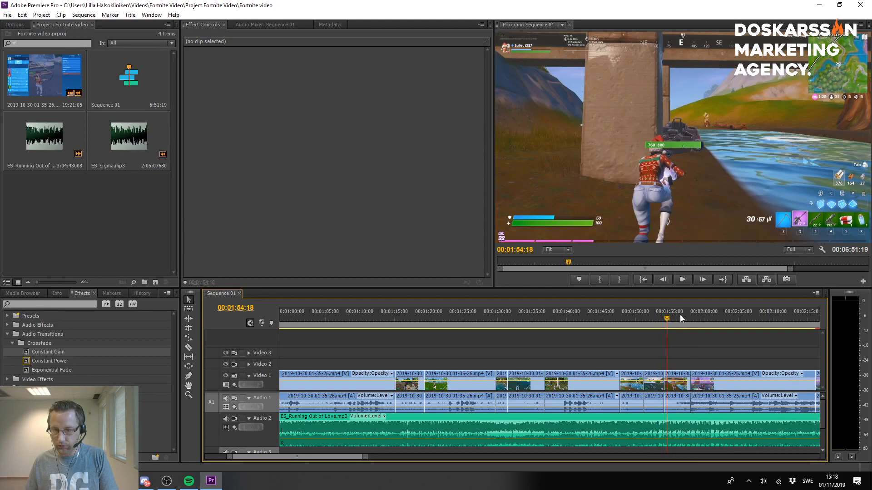
pyautogui.press('space')
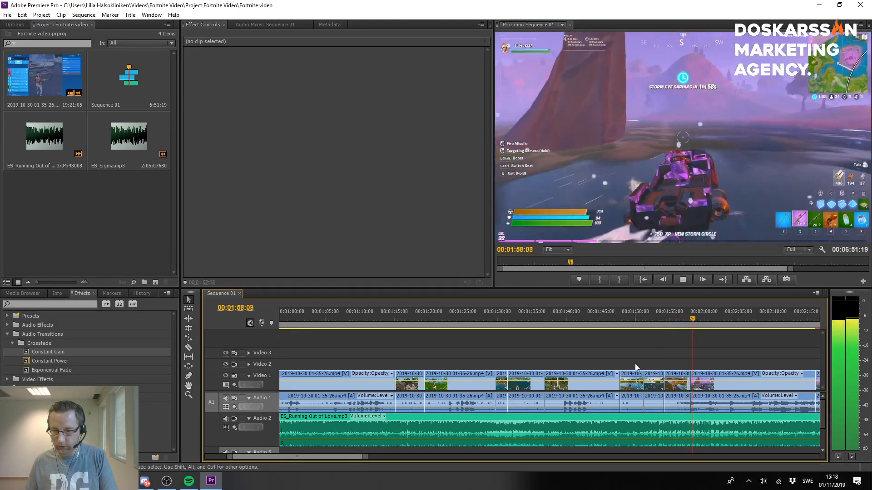
pyautogui.press('space')
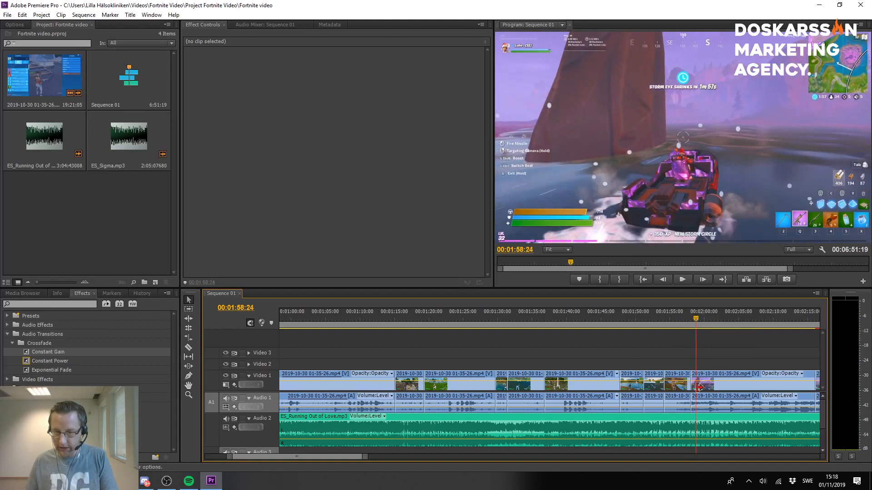
pyautogui.click(682, 318)
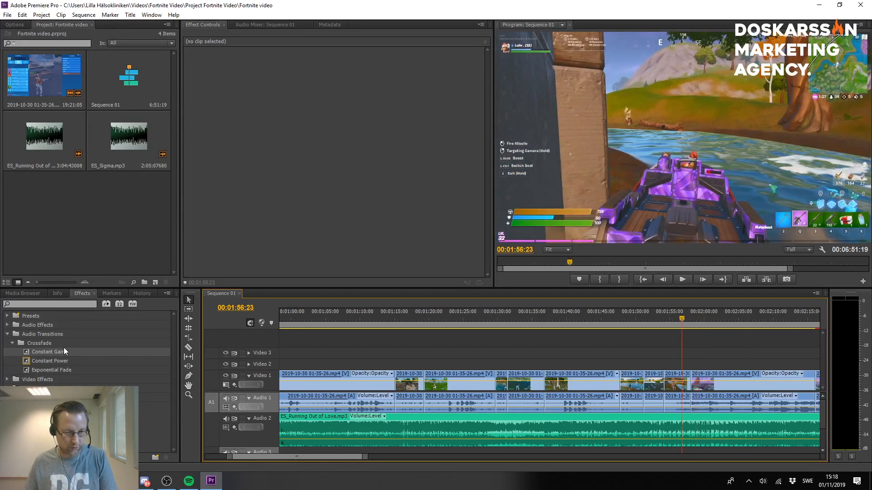
# Try a Constant Gain crossfade on the Audio 1 cut at about 00:01:58, play it back and undo it.
pyautogui.moveTo(58, 350); pyautogui.dragTo(144, 347)
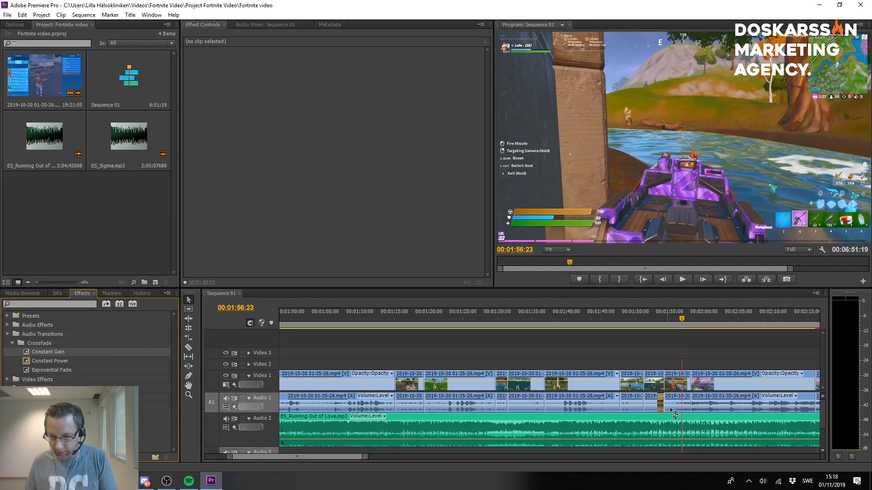
pyautogui.moveTo(696, 411); pyautogui.dragTo(695, 409)
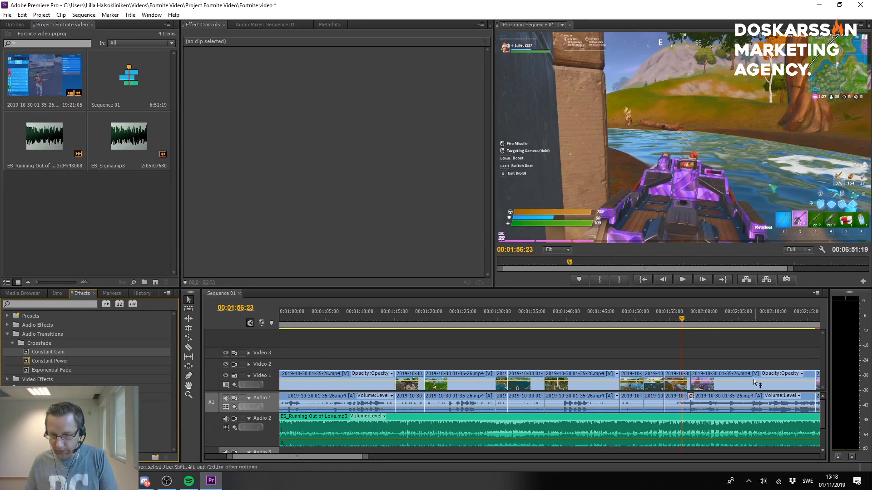
pyautogui.click(680, 318)
pyautogui.press('space')
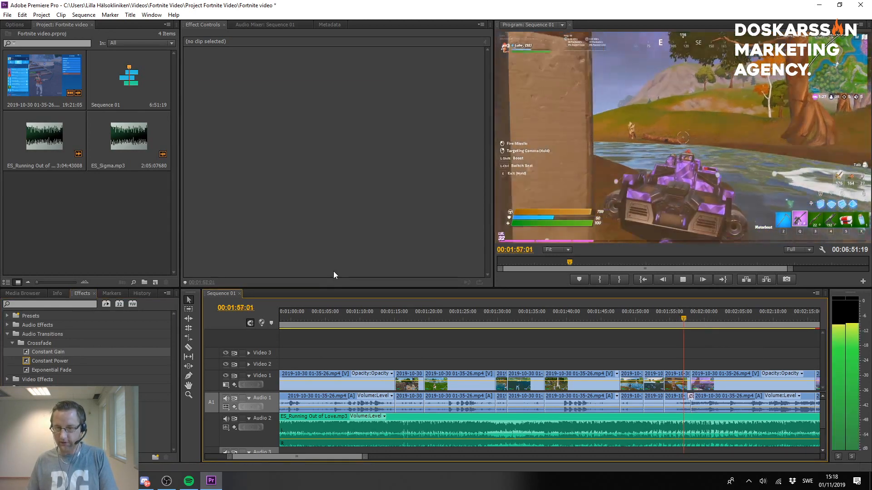
pyautogui.press('space')
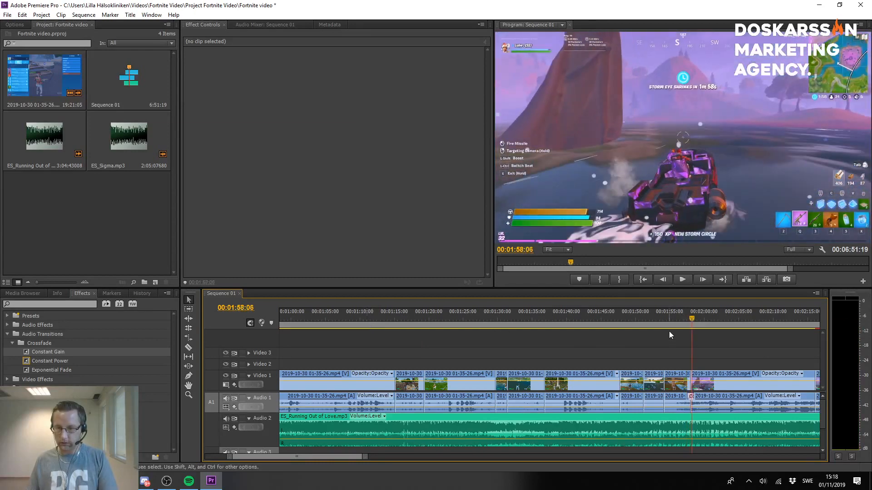
pyautogui.moveTo(669, 318); pyautogui.dragTo(660, 318)
pyautogui.hotkey('ctrl', 'z')
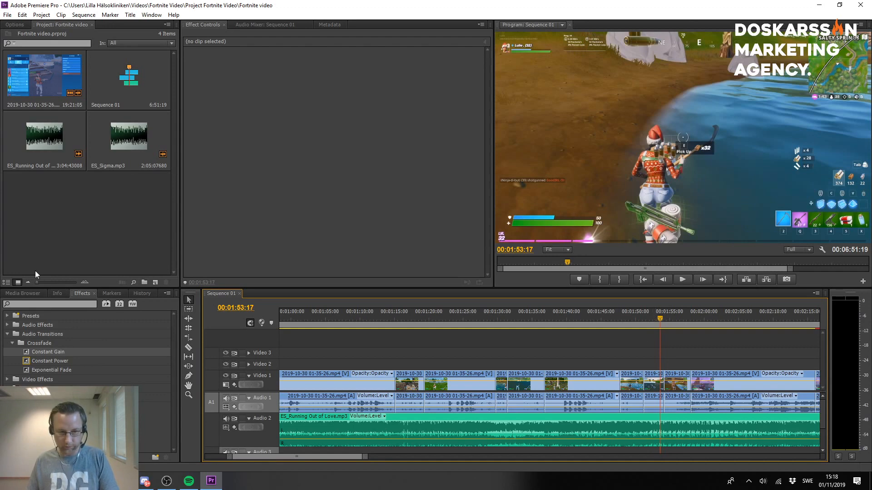
# Try a Constant Gain crossfade on the Audio 1 cut at about 00:01:54 and play it back.
pyautogui.moveTo(40, 355); pyautogui.dragTo(278, 374)
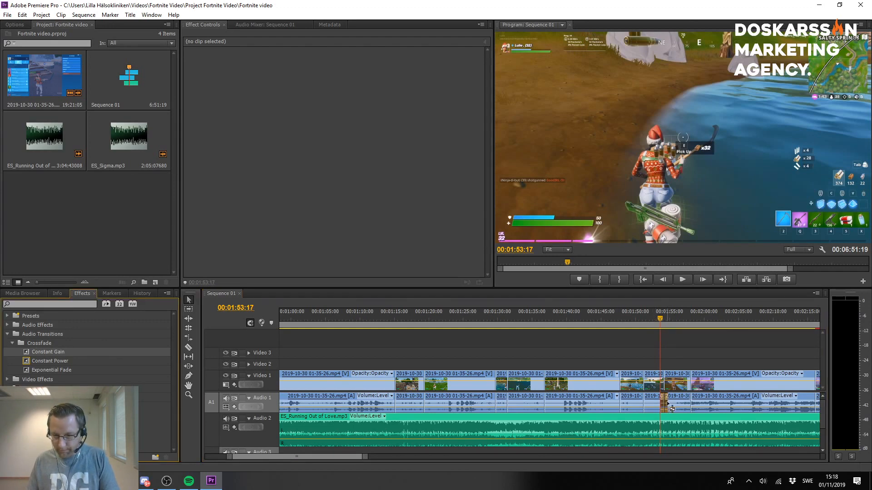
pyautogui.moveTo(668, 403); pyautogui.dragTo(666, 403)
pyautogui.click(642, 315)
pyautogui.press('space')
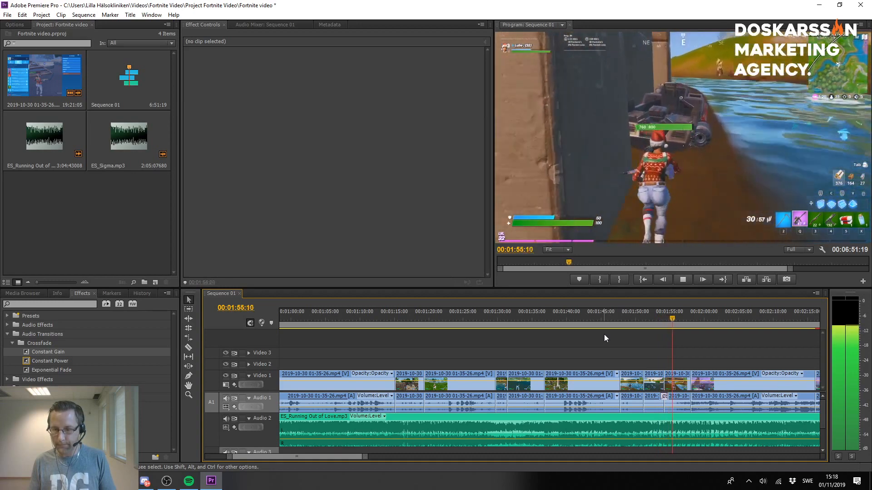
pyautogui.hotkey('ctrl', 's')
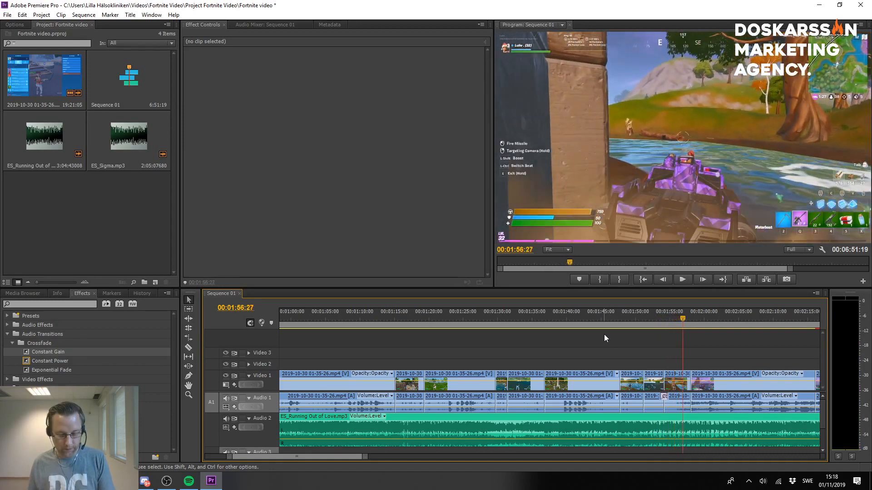
# Apply the Constant Gain crossfade to the Audio 1 cut at about 00:01:58, play it back and save the project.
pyautogui.moveTo(50, 350); pyautogui.dragTo(440, 338)
pyautogui.moveTo(696, 410); pyautogui.dragTo(693, 408)
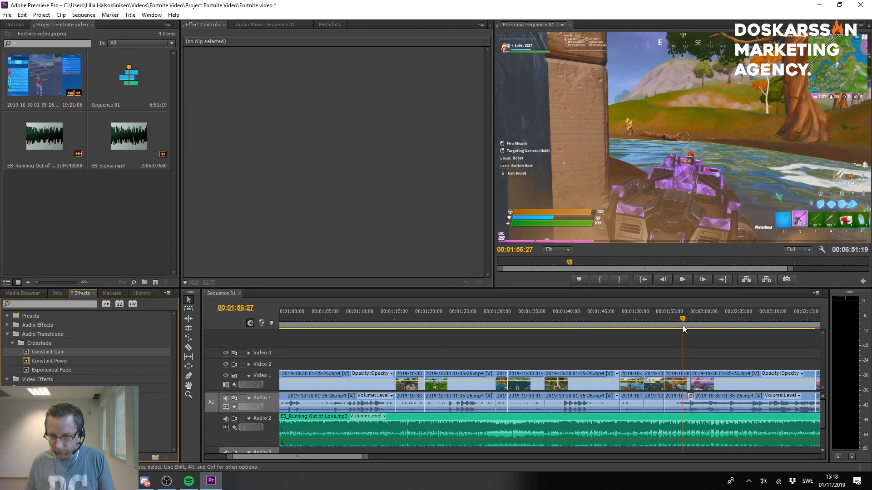
pyautogui.click(650, 316)
pyautogui.press('space')
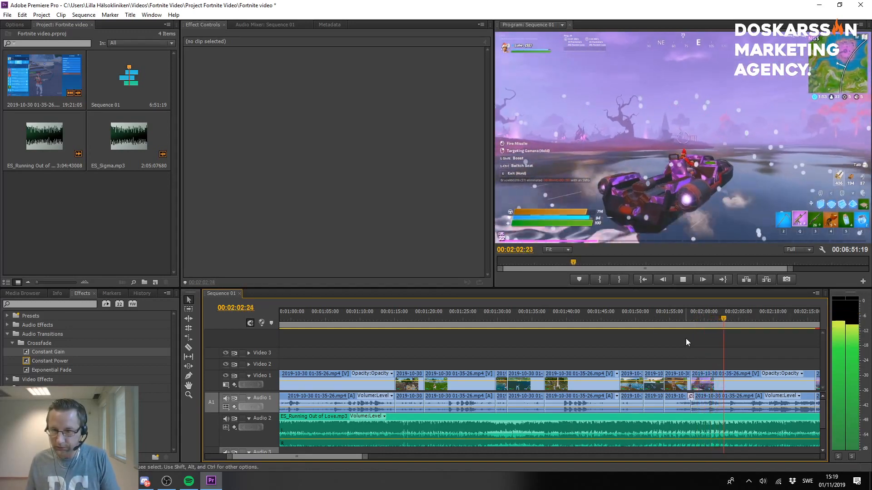
pyautogui.hotkey('ctrl', 's')
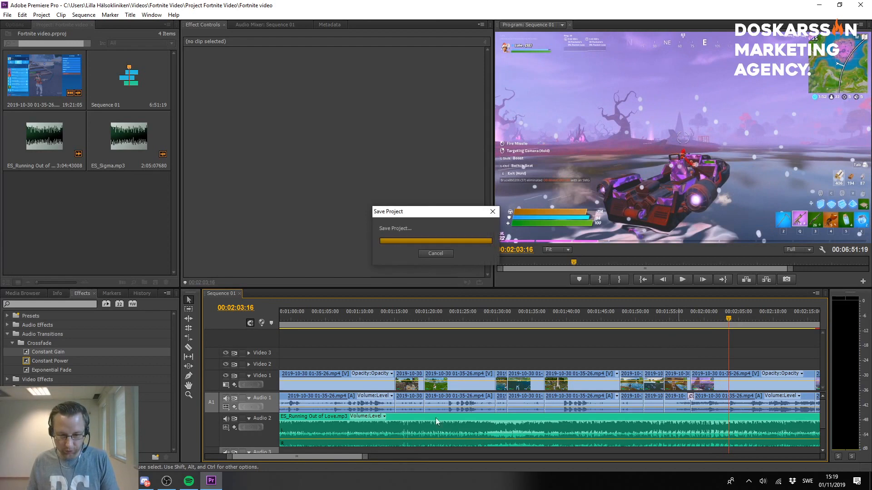
# Review the sequence from about 00:02:03 to 00:02:40 and play back the clip cut at about 00:02:24.
pyautogui.keyDown('alt'); pyautogui.scroll(-3, 611, 369); pyautogui.keyUp('alt')
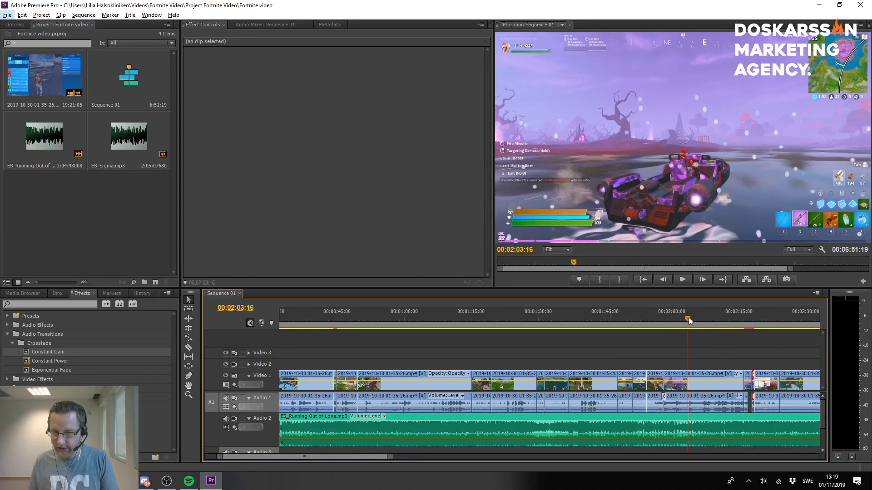
pyautogui.moveTo(689, 318); pyautogui.dragTo(777, 327)
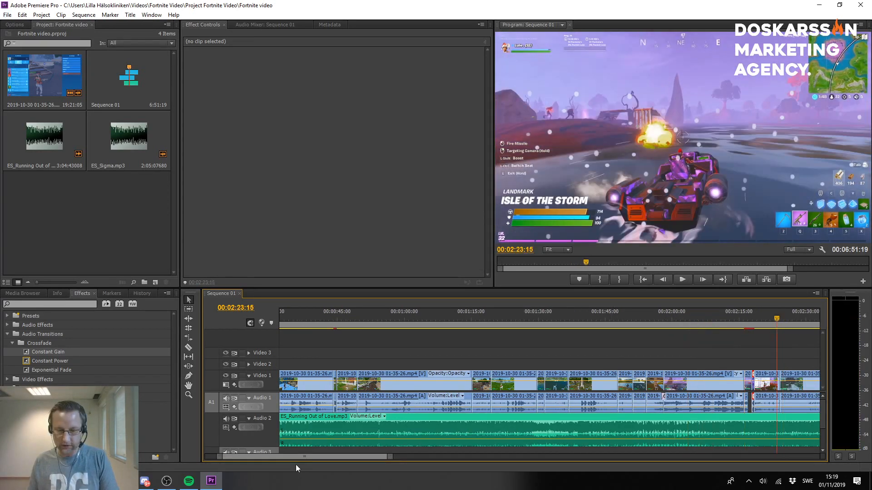
pyautogui.moveTo(324, 457); pyautogui.dragTo(352, 458)
pyautogui.click(460, 313)
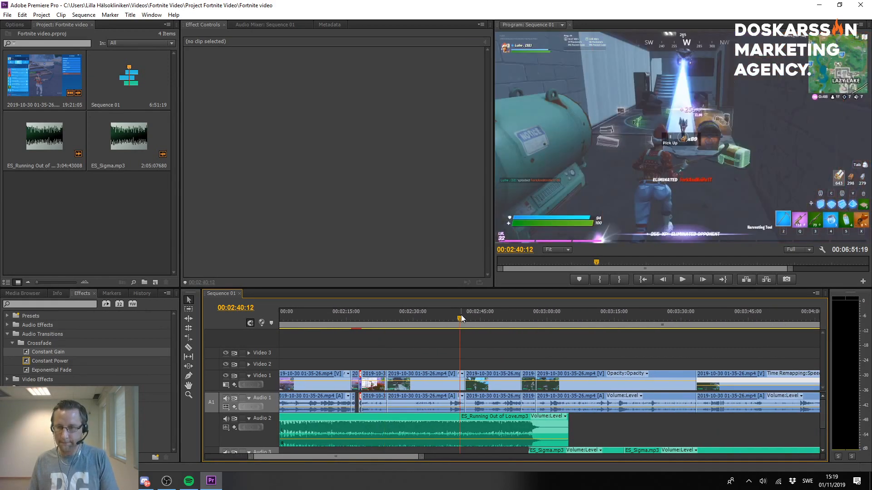
pyautogui.moveTo(462, 314); pyautogui.dragTo(370, 320)
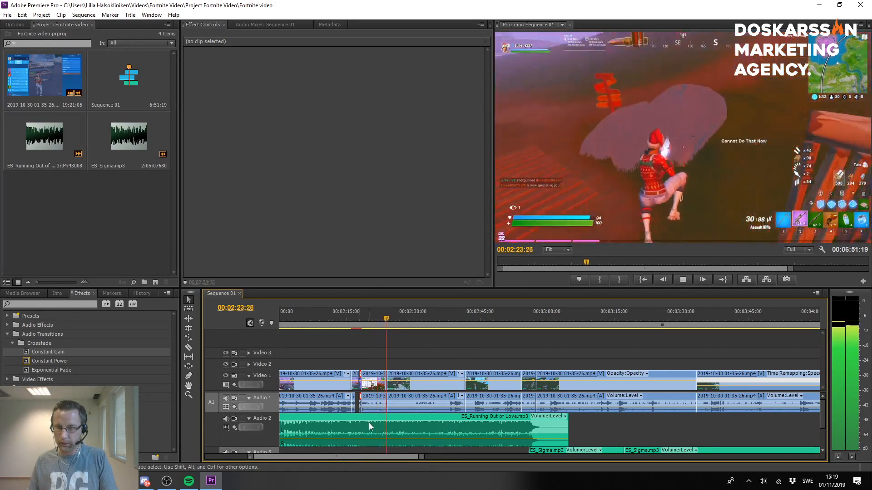
pyautogui.moveTo(390, 317); pyautogui.dragTo(379, 321)
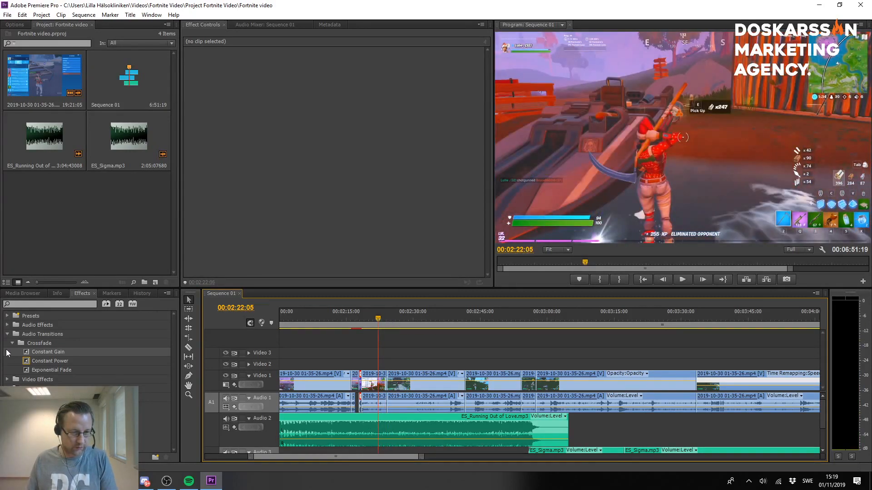
# Collapse the audio transitions and expand the Dissolve group within the video transitions of the effects library.
pyautogui.click(7, 335)
pyautogui.click(10, 343)
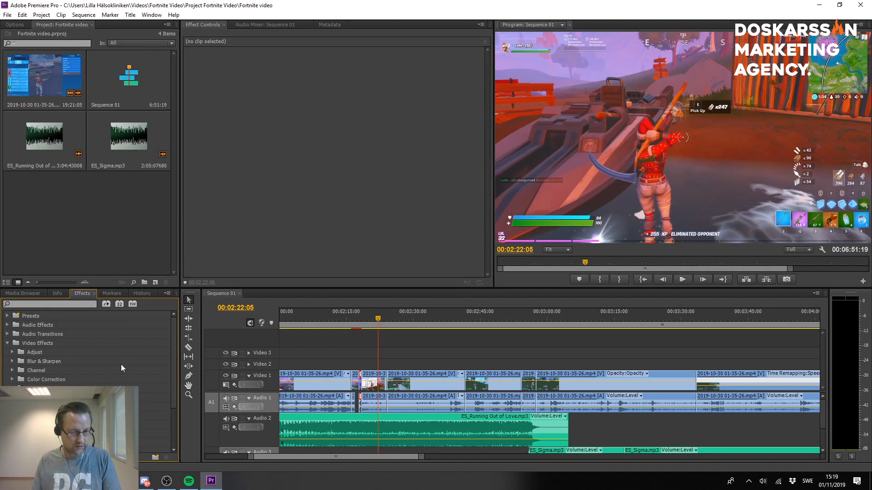
pyautogui.scroll(-1, 27, 371)
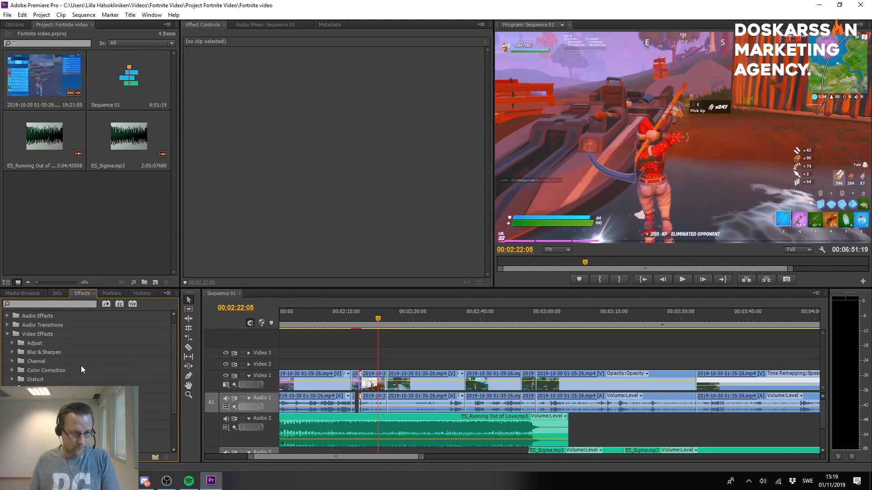
pyautogui.scroll(1, 79, 367)
pyautogui.click(7, 343)
pyautogui.click(8, 352)
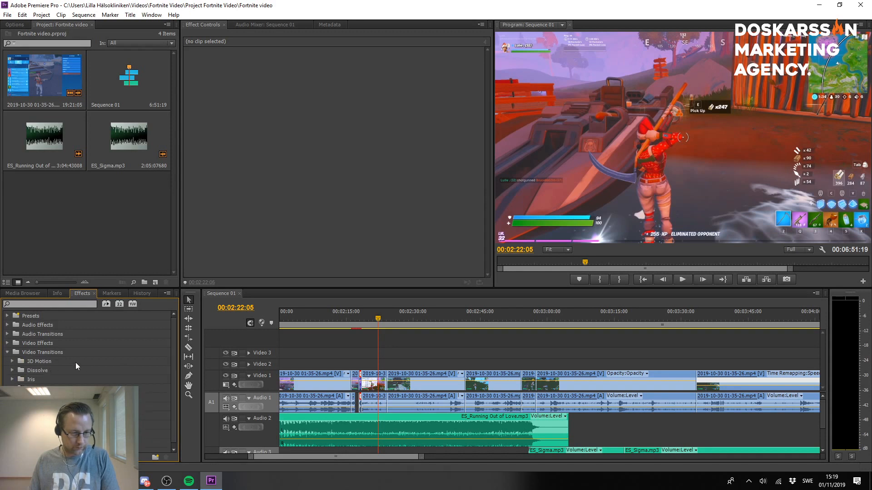
pyautogui.scroll(-1, 101, 371)
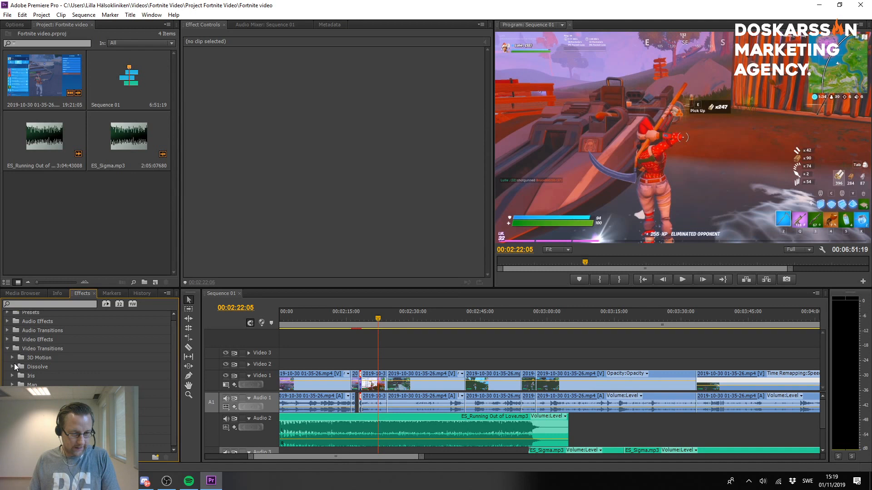
pyautogui.click(13, 367)
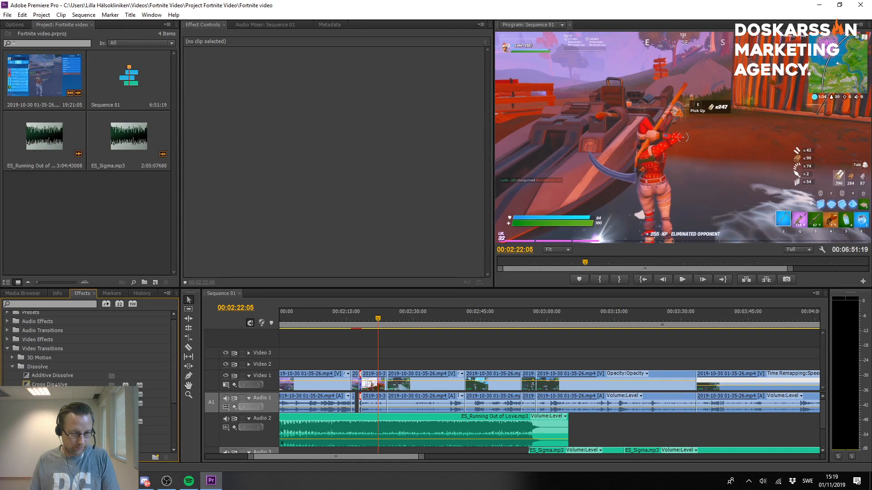
# Try a Cross Dissolve on the Video 1 cut at about 00:02:24 and play it back.
pyautogui.click(55, 385)
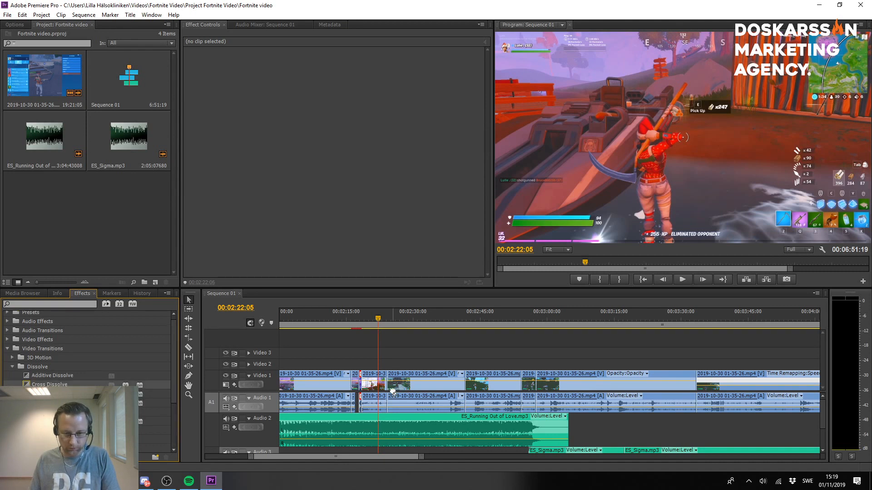
pyautogui.moveTo(390, 384); pyautogui.dragTo(389, 383)
pyautogui.press('space')
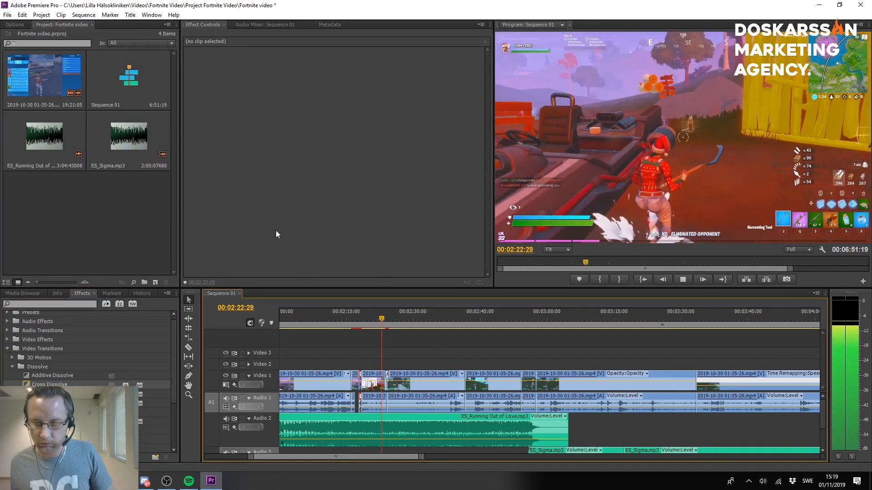
pyautogui.press('space')
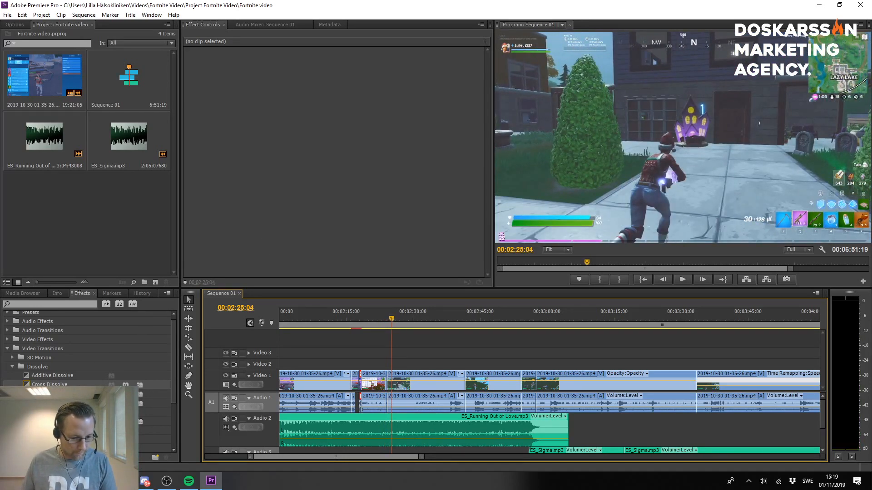
# Apply a Film Dissolve to the Video 1 cut at about 00:02:24 and play the transition back twice.
pyautogui.click(50, 421)
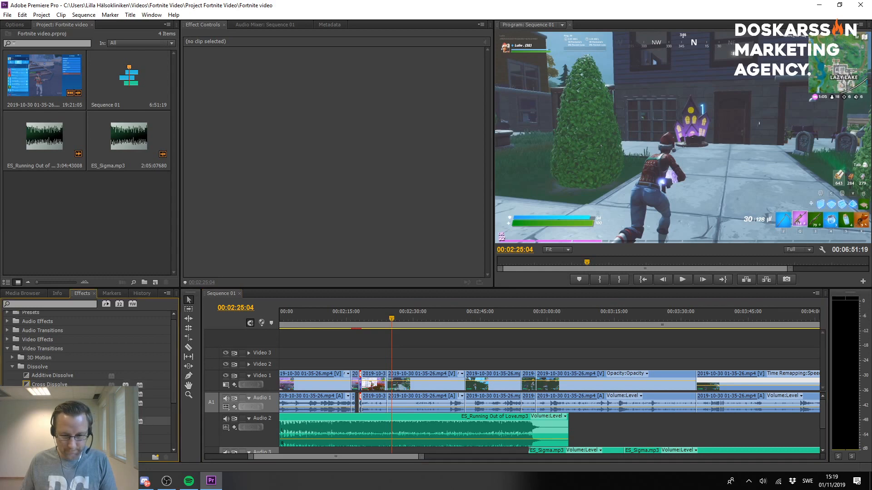
pyautogui.moveTo(50, 421); pyautogui.dragTo(387, 385)
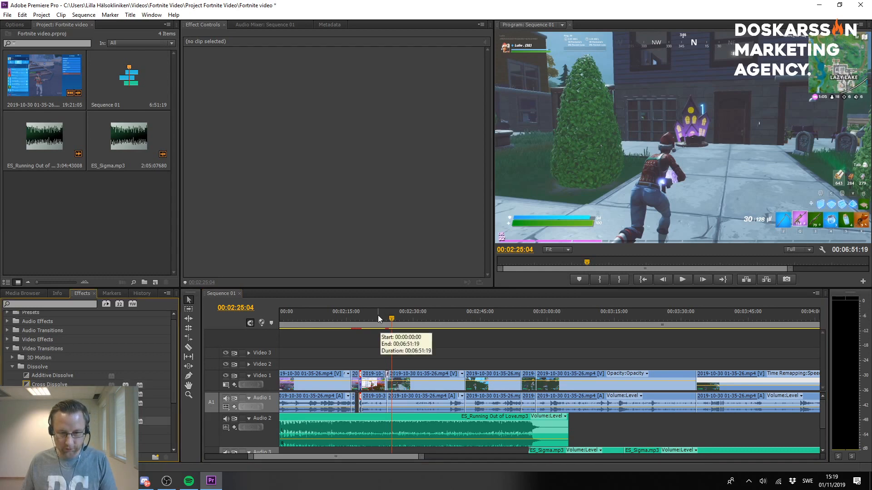
pyautogui.click(378, 315)
pyautogui.press('space')
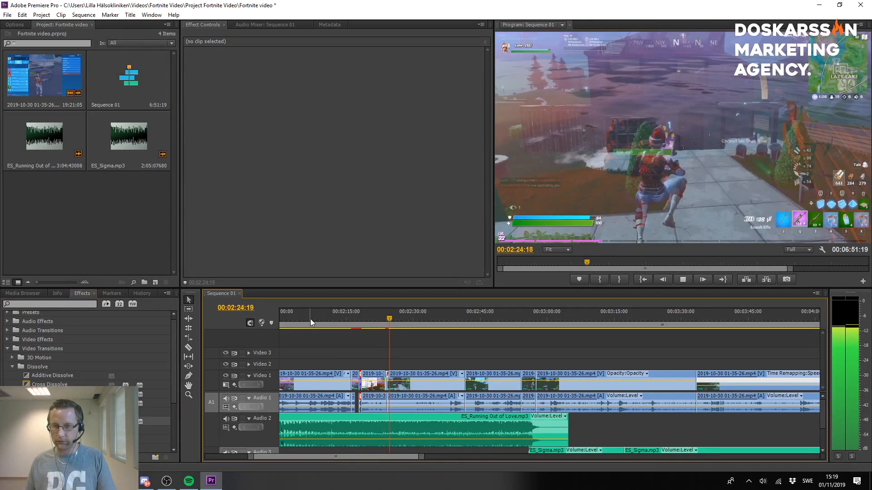
pyautogui.press('space')
pyautogui.moveTo(394, 316); pyautogui.dragTo(378, 318)
pyautogui.press('space')
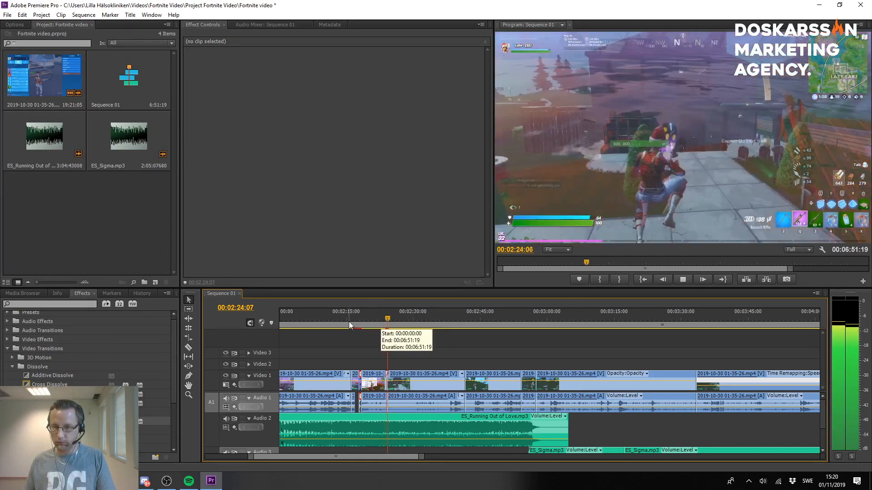
pyautogui.press('space')
# Shorten the Film Dissolve at about 00:02:24 to 9 frames by trimming its start and play it back.
pyautogui.press('=')
pyautogui.press('=')
pyautogui.press('=')
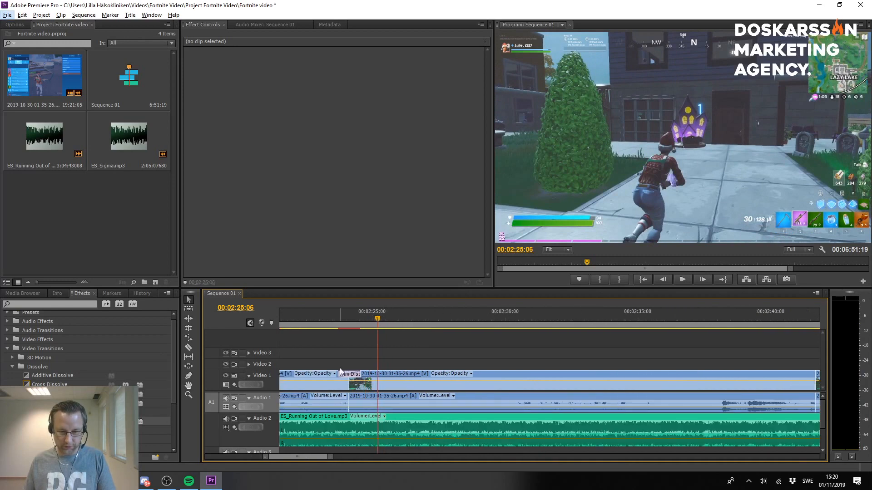
pyautogui.moveTo(345, 375); pyautogui.dragTo(348, 375)
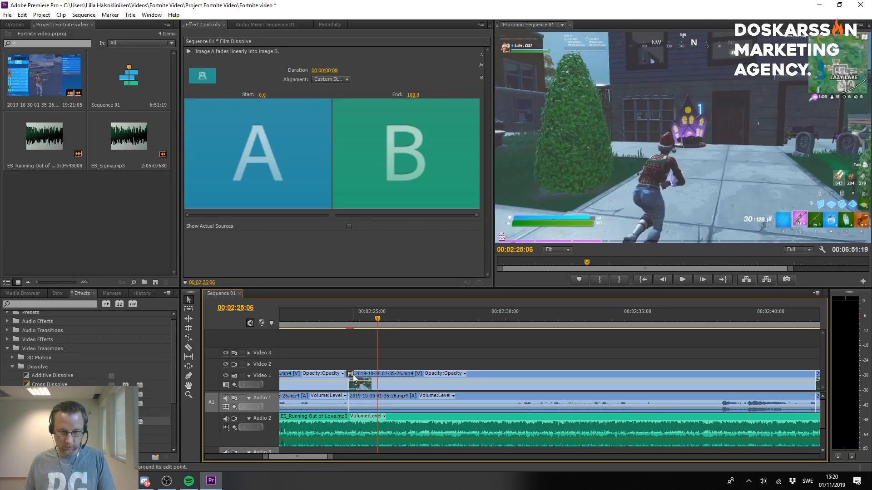
pyautogui.click(338, 314)
pyautogui.press('space')
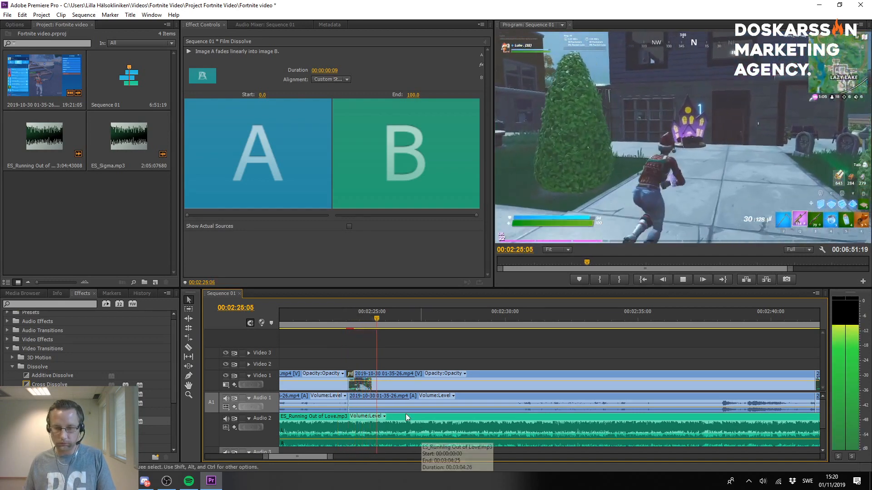
pyautogui.press('space')
# Trim the end of the Film Dissolve to a 6-frame duration centered on the cut and play it back.
pyautogui.scroll(4, 358, 389)
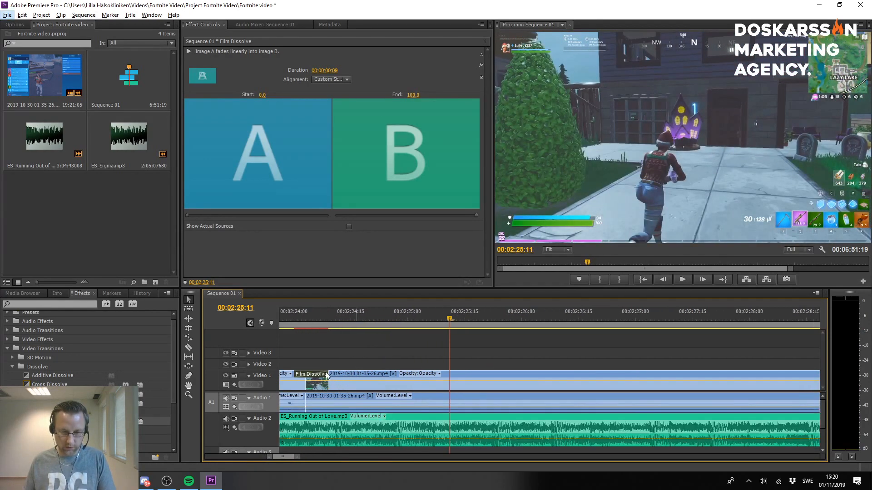
pyautogui.moveTo(325, 382); pyautogui.dragTo(319, 377)
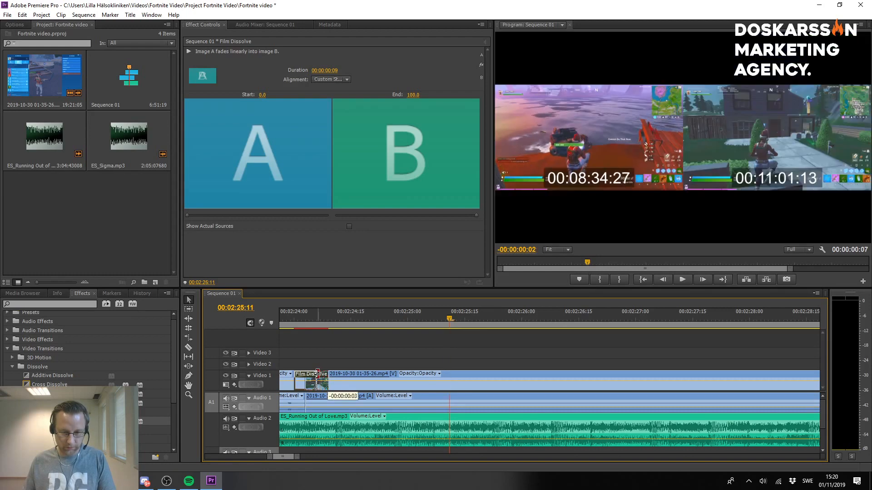
pyautogui.moveTo(304, 317); pyautogui.dragTo(285, 317)
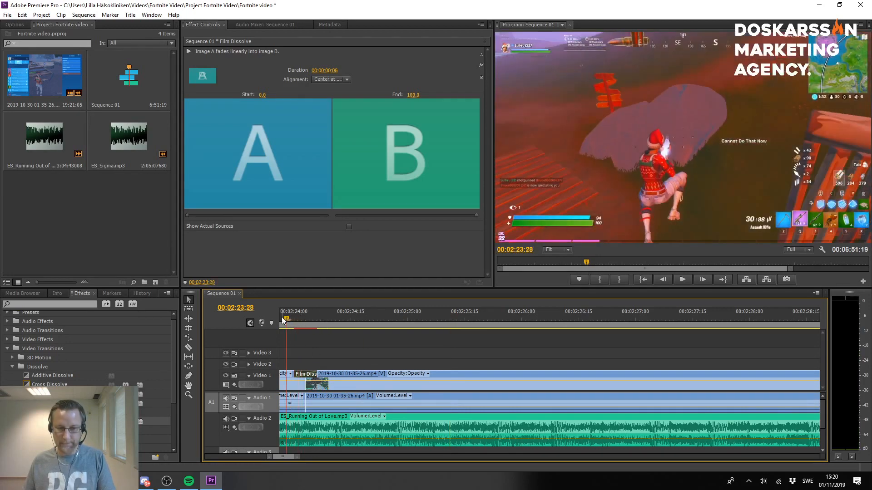
pyautogui.press('space')
pyautogui.moveTo(281, 456); pyautogui.dragTo(279, 452)
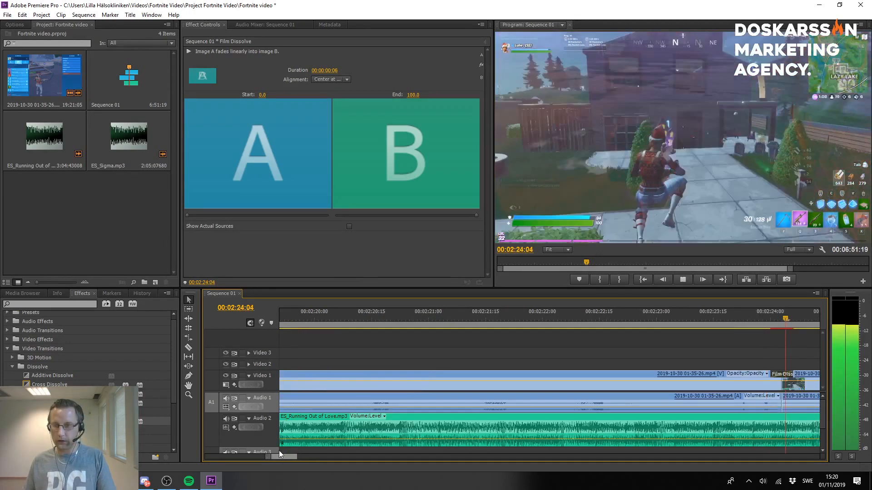
pyautogui.press('space')
pyautogui.scroll(-2, 386, 373)
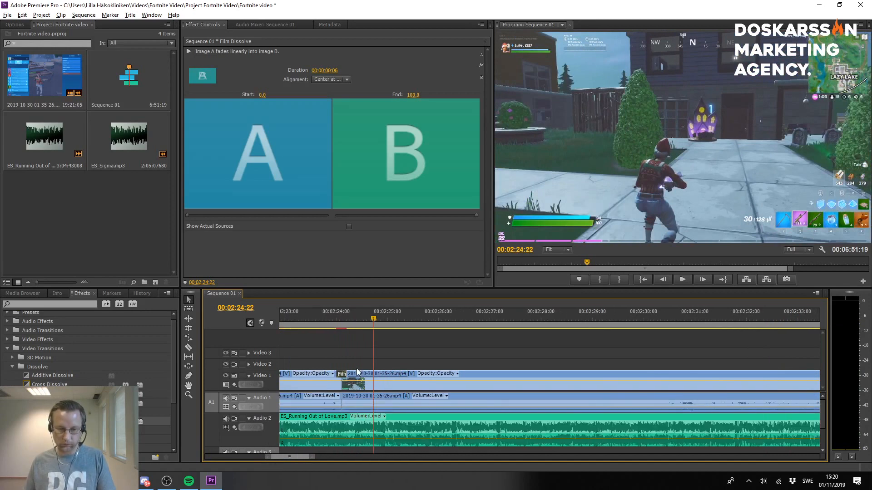
pyautogui.moveTo(340, 314); pyautogui.dragTo(320, 314)
pyautogui.press('space')
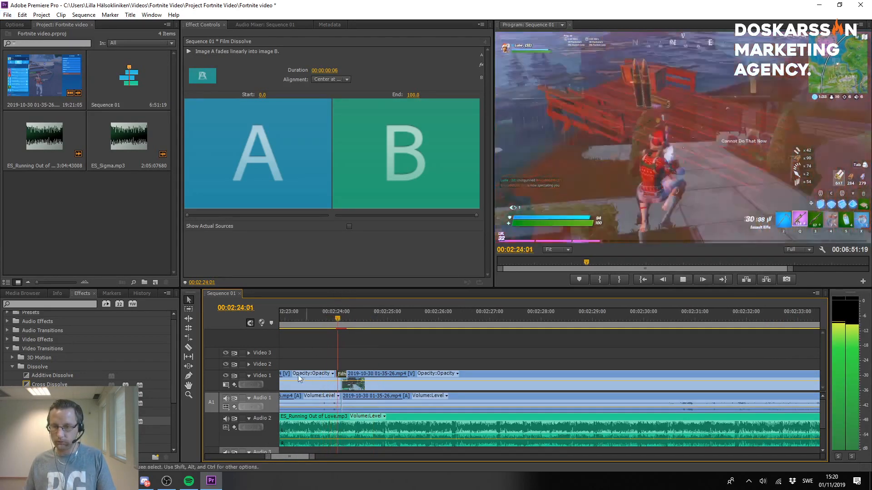
pyautogui.press('space')
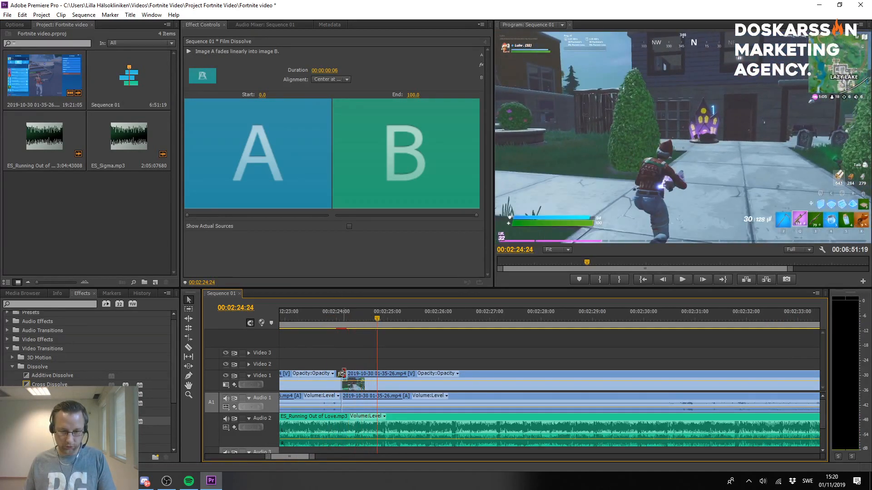
# Shorten the Film Dissolve on the Video 1 cut to 4 frames and play it back.
pyautogui.scroll(2, 343, 374)
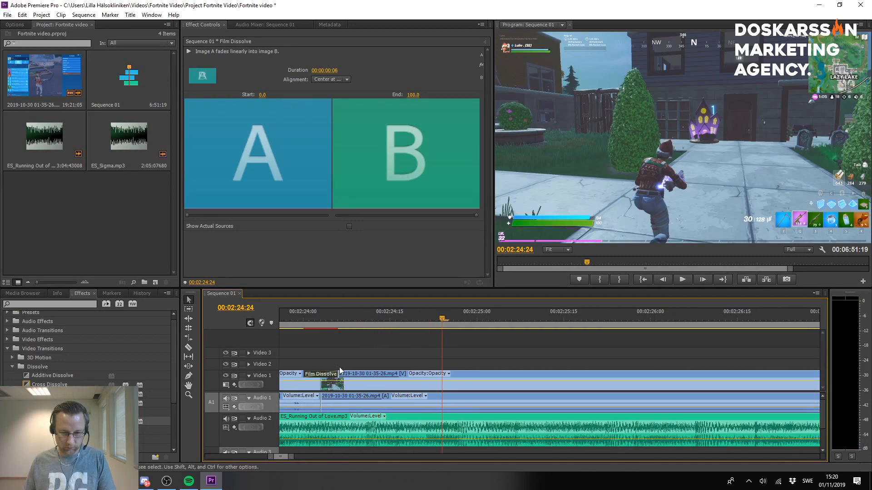
pyautogui.click(340, 372)
pyautogui.moveTo(335, 373); pyautogui.dragTo(312, 374)
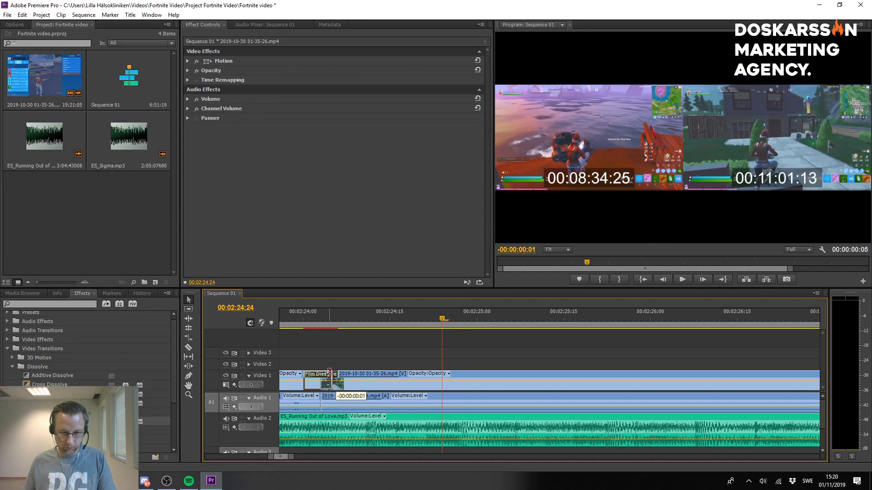
pyautogui.click(309, 375)
pyautogui.click(303, 376)
pyautogui.click(306, 374)
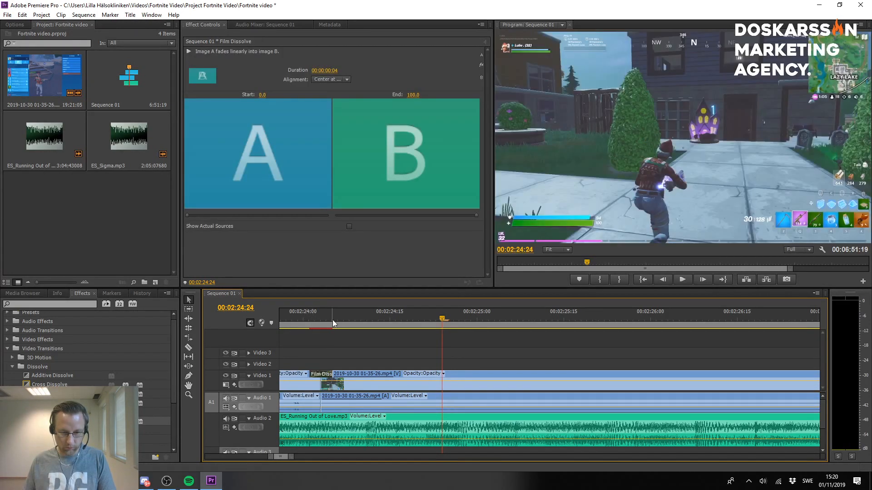
pyautogui.click(288, 317)
pyautogui.moveTo(288, 317); pyautogui.dragTo(283, 317)
pyautogui.scroll(-3, 344, 374)
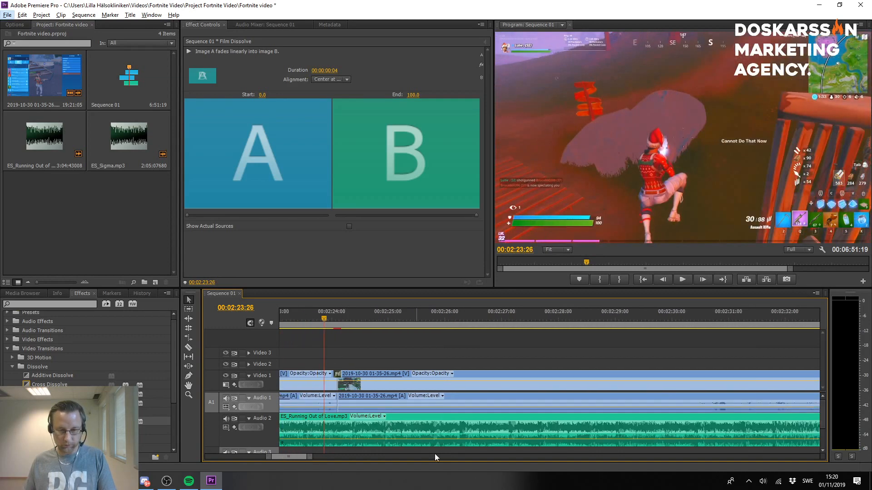
pyautogui.hotkey('alt', 'space')
pyautogui.click(296, 317)
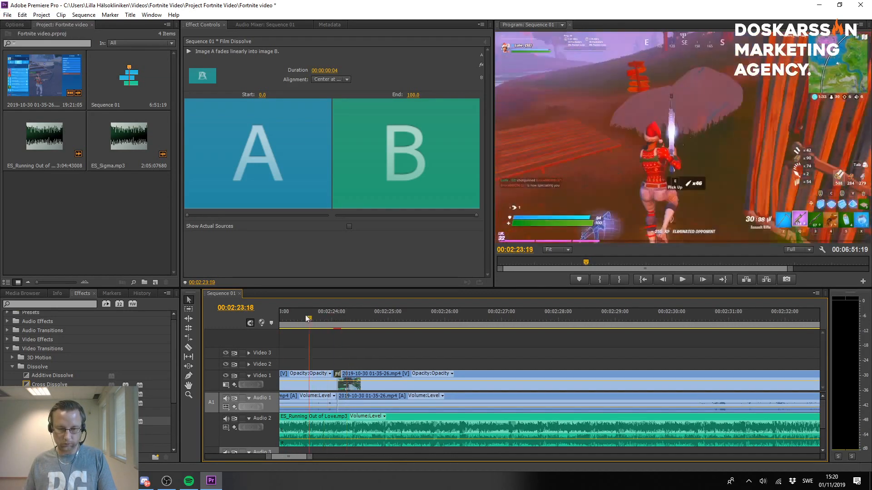
pyautogui.press('space')
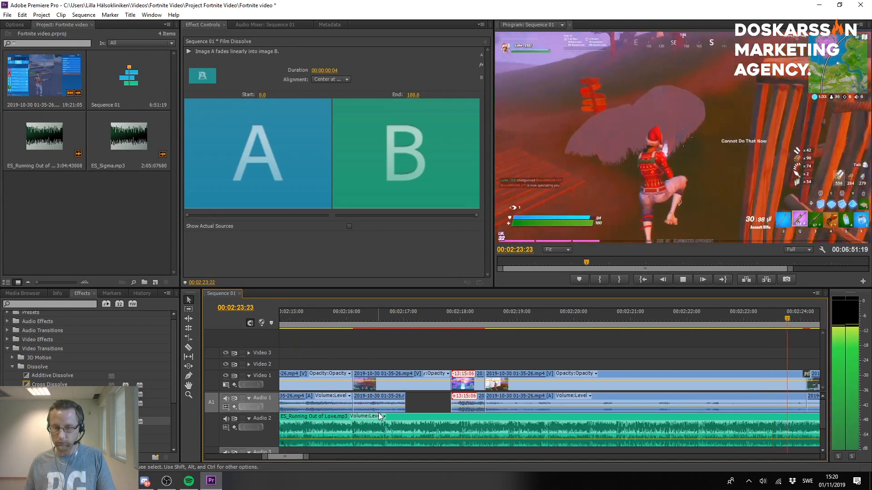
pyautogui.press('space')
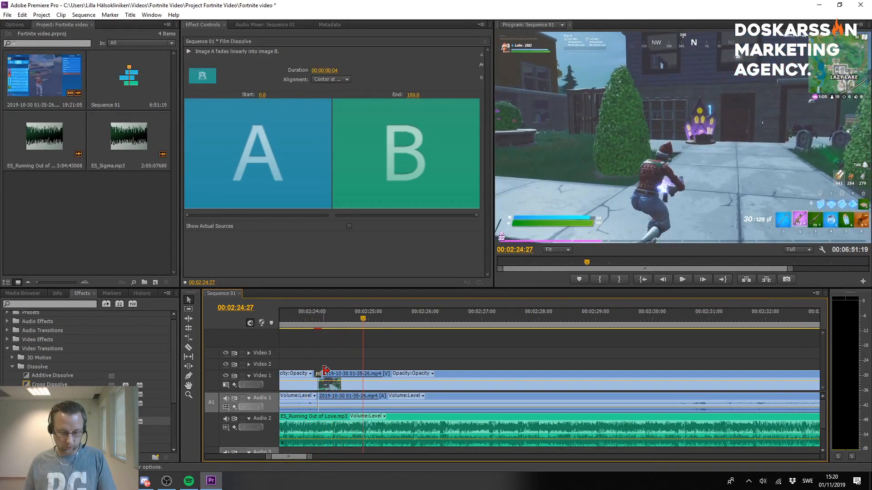
# Try the Film Dissolve at a 5-frame duration, play it back and save the project.
pyautogui.click(284, 315)
pyautogui.press('space')
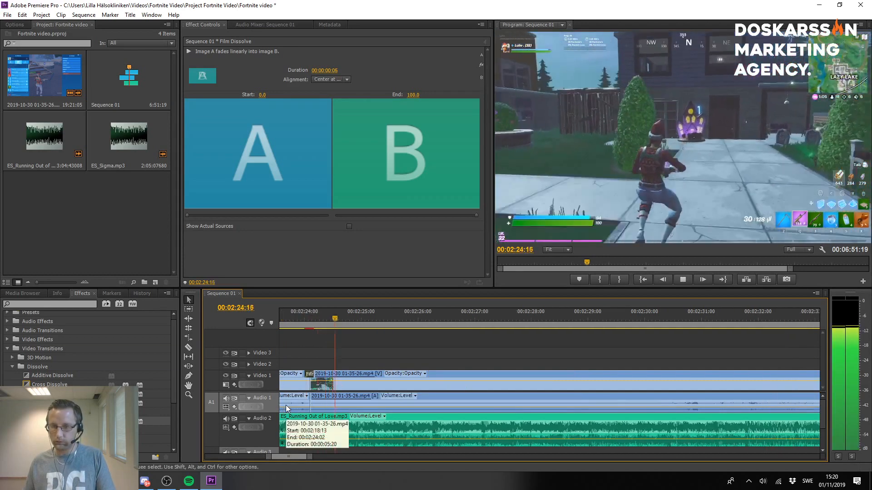
pyautogui.press('space')
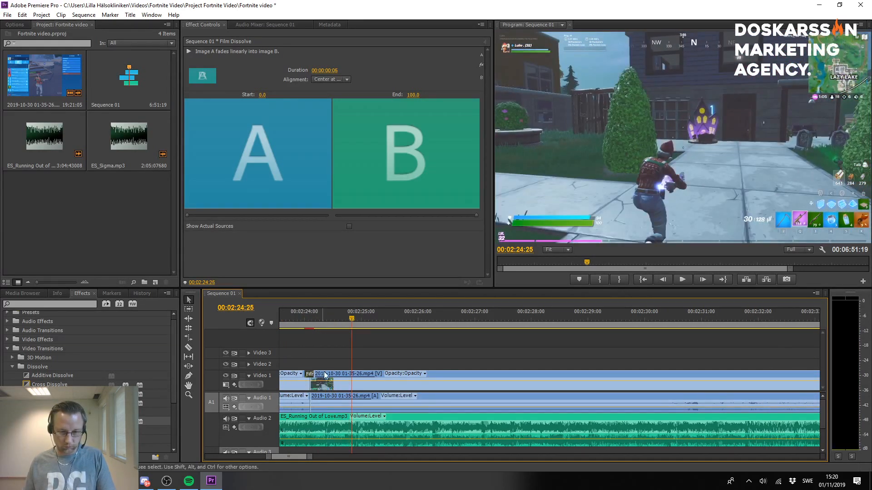
pyautogui.hotkey('ctrl', 's')
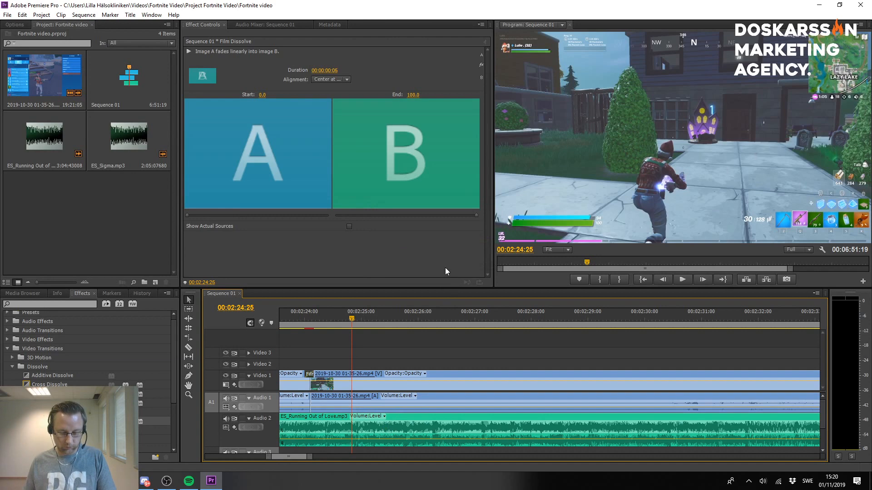
# Play back the Film Dissolve at a 6-frame duration and delete it from the Video 1 cut.
pyautogui.click(290, 318)
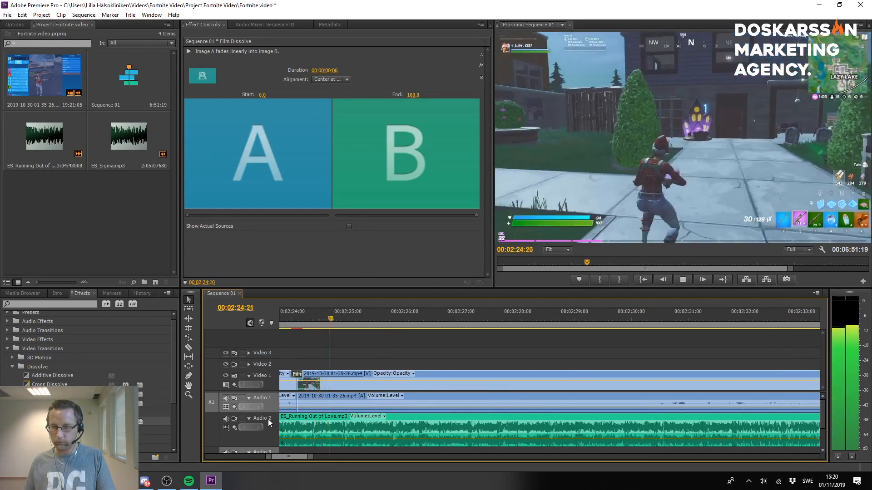
pyautogui.press('space')
pyautogui.scroll(-2, 351, 397)
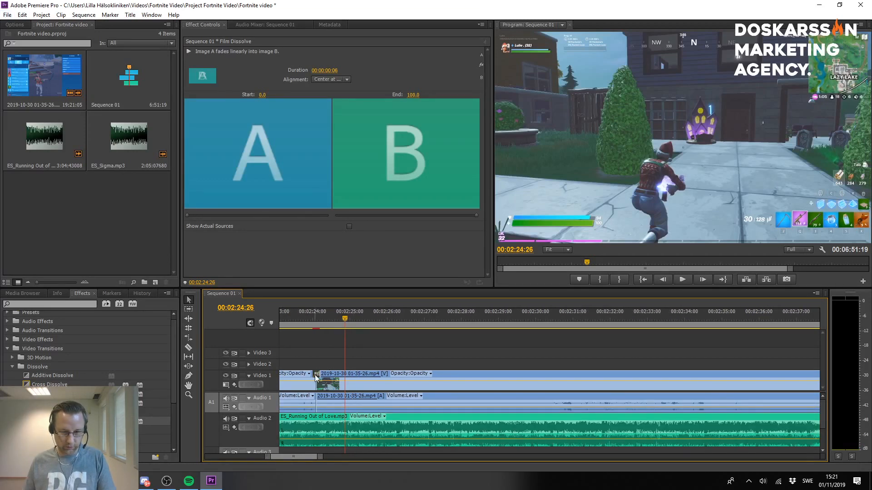
pyautogui.press('Delete')
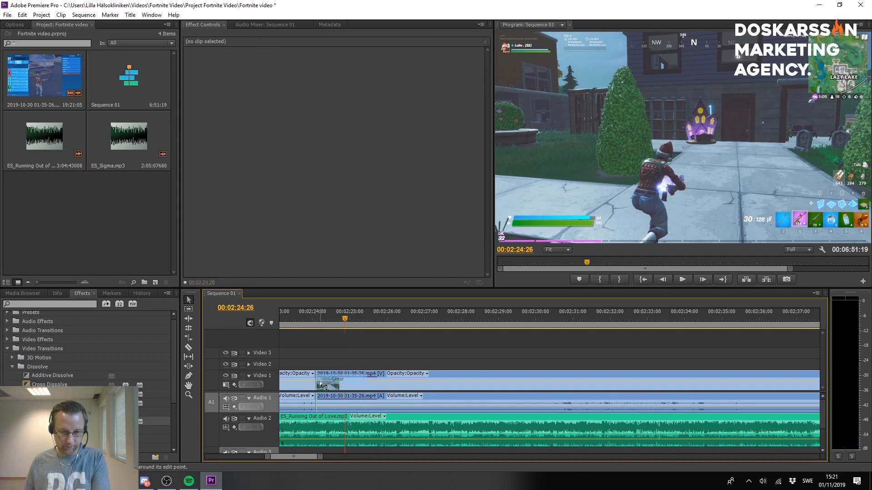
# Apply the Random Invert transition to the Video 1 cut near 00:02:24 and play it back.
pyautogui.click(49, 439)
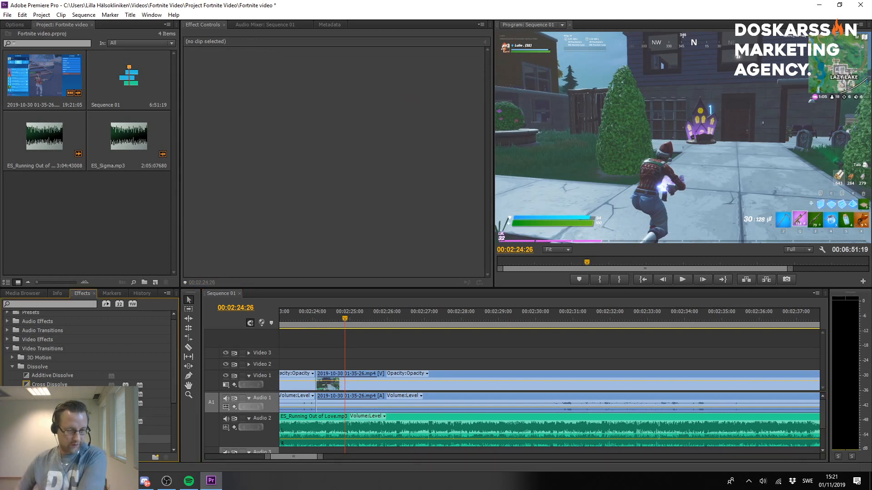
pyautogui.moveTo(352, 342); pyautogui.dragTo(317, 379)
pyautogui.click(312, 317)
pyautogui.click(282, 317)
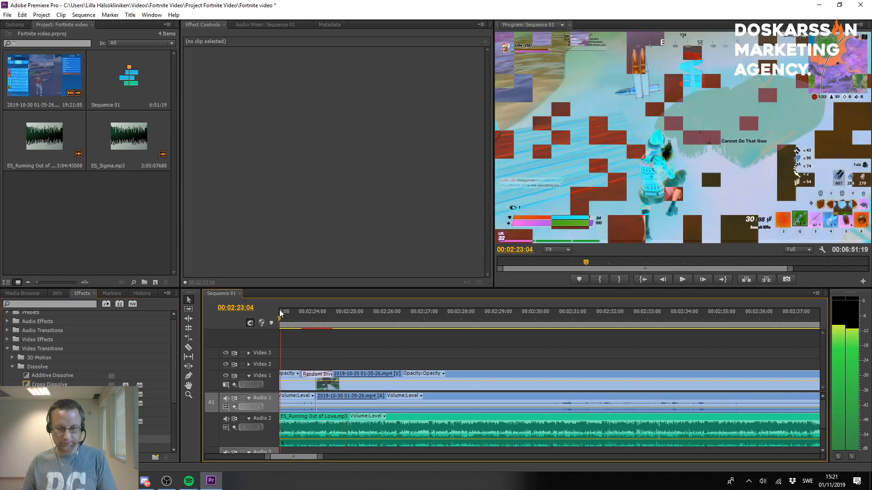
pyautogui.press('space')
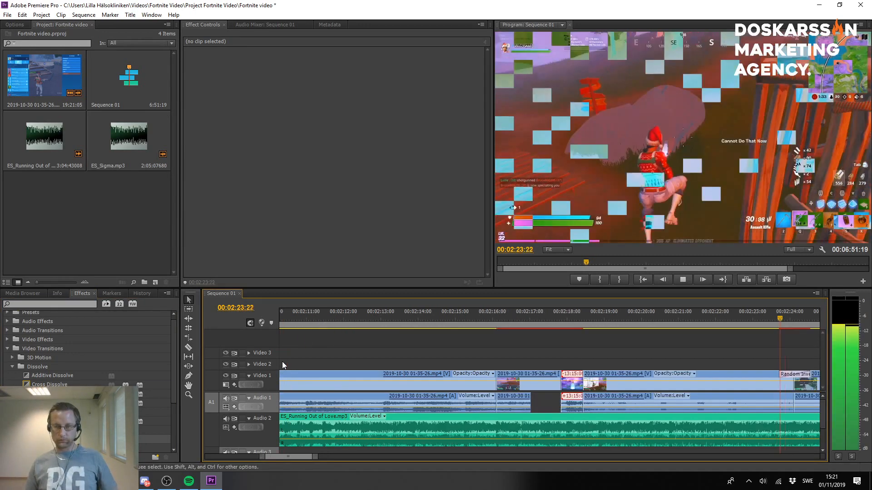
pyautogui.press('space')
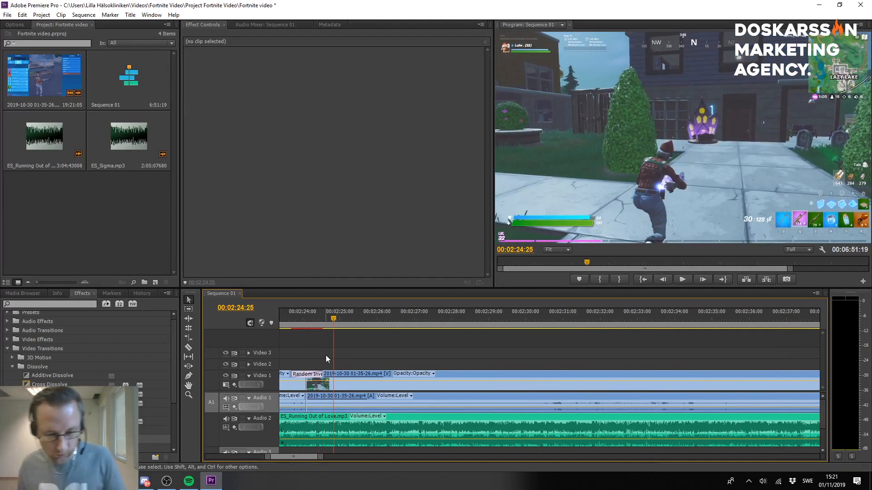
# Shorten the Random Invert transition to a 9-frame duration and play it back.
pyautogui.click(291, 382)
pyautogui.moveTo(293, 375); pyautogui.dragTo(313, 375)
pyautogui.click(298, 316)
pyautogui.press('space')
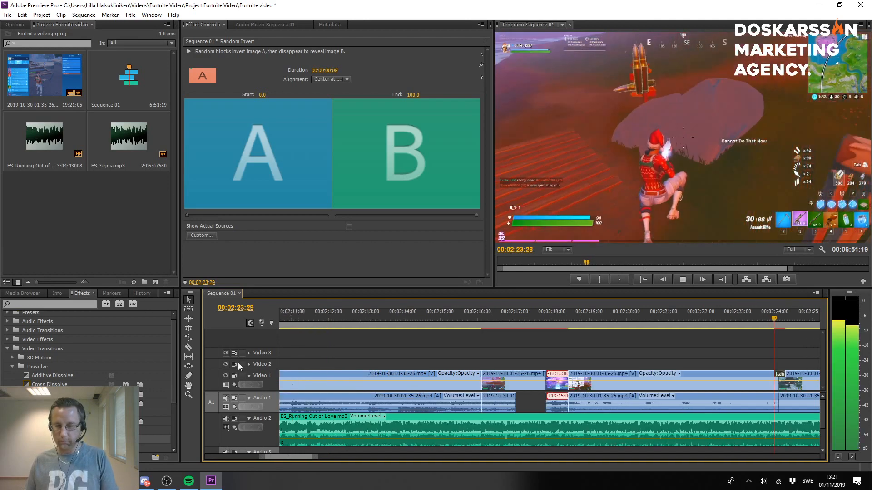
# Shorten the Random Invert transition on the Video 1 cut to 5 frames and play it back.
pyautogui.moveTo(321, 457); pyautogui.dragTo(287, 455)
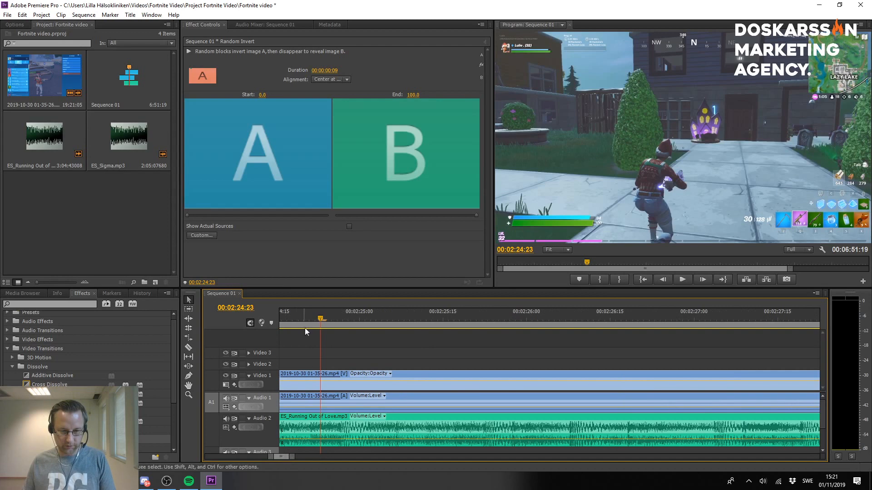
pyautogui.moveTo(310, 317); pyautogui.dragTo(341, 318)
pyautogui.click(384, 371)
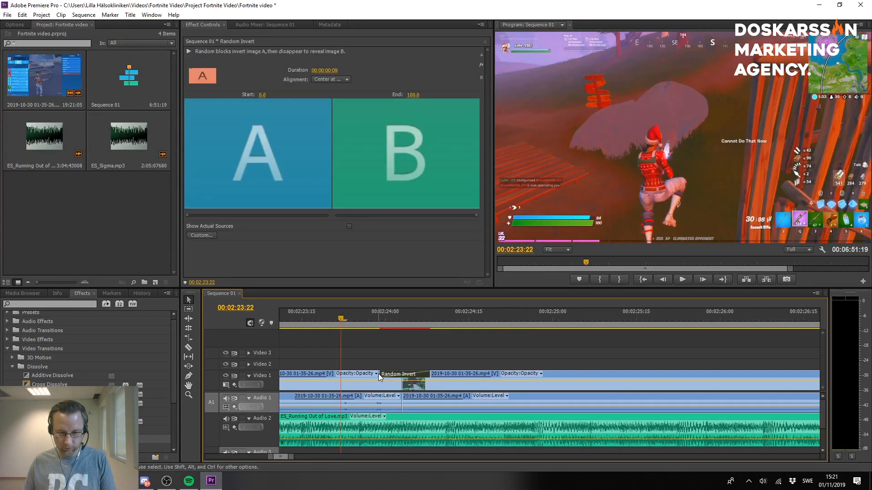
pyautogui.moveTo(387, 375); pyautogui.dragTo(415, 373)
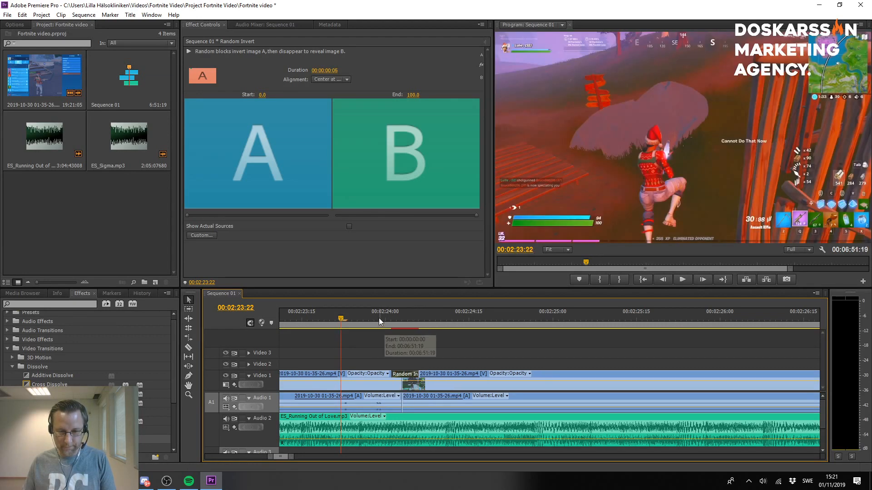
pyautogui.click(355, 314)
pyautogui.press('space')
pyautogui.press('space')
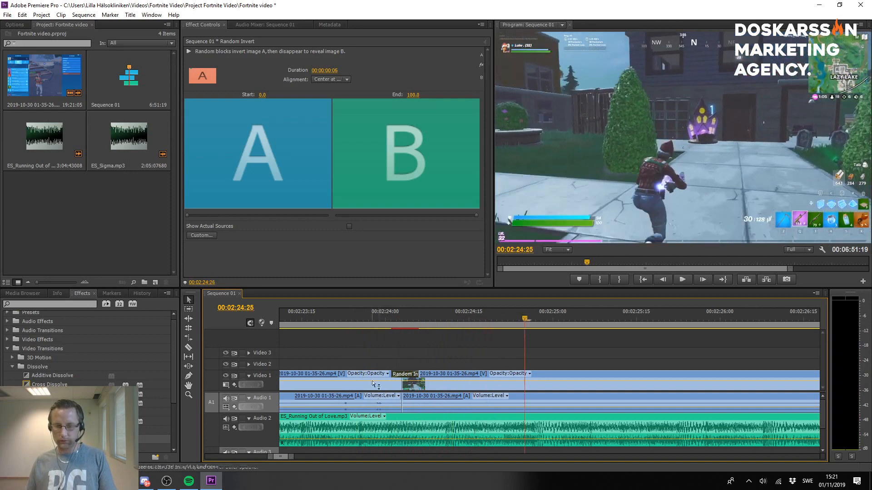
# Review the 5-frame Random Invert transition by replaying the cut from several points just before it.
pyautogui.scroll(-5, 374, 360)
pyautogui.click(363, 312)
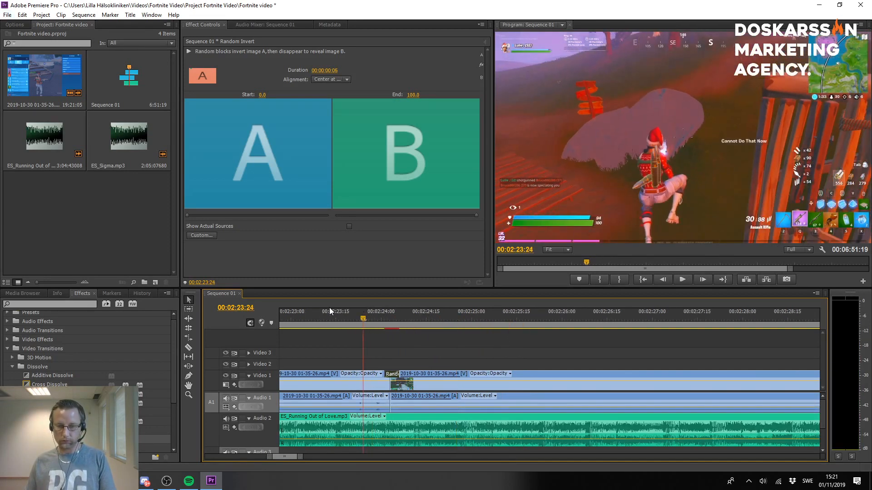
pyautogui.click(286, 324)
pyautogui.press('space')
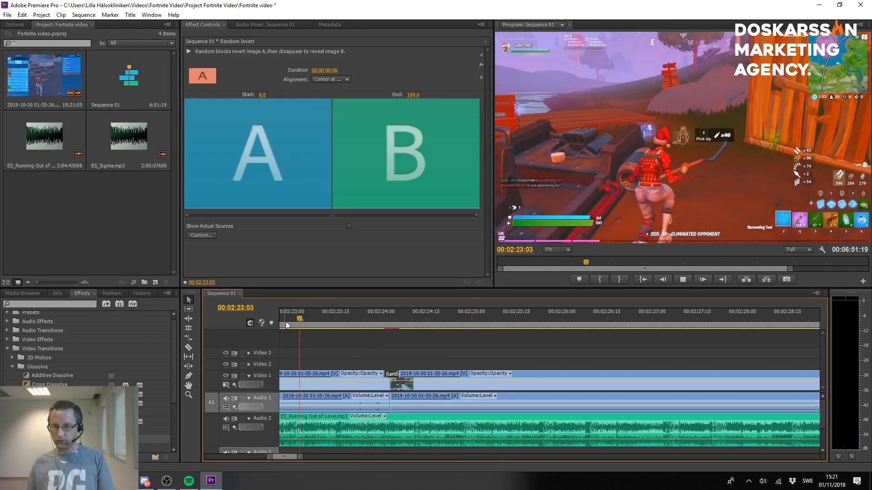
pyautogui.scroll(3, 396, 402)
pyautogui.scroll(-3, 396, 404)
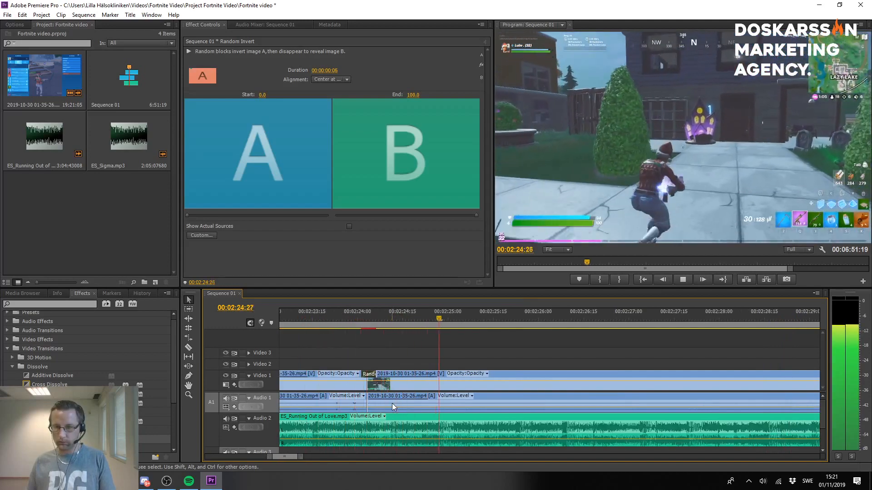
pyautogui.press('space')
pyautogui.click(362, 313)
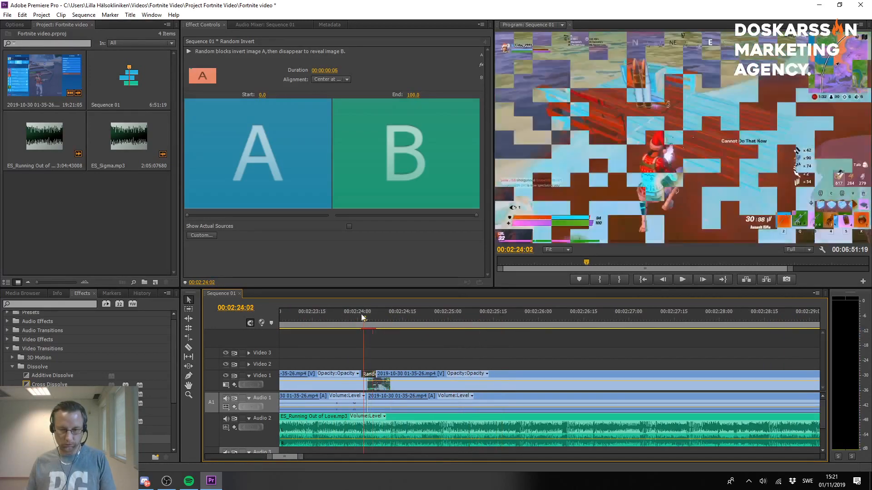
pyautogui.press('space')
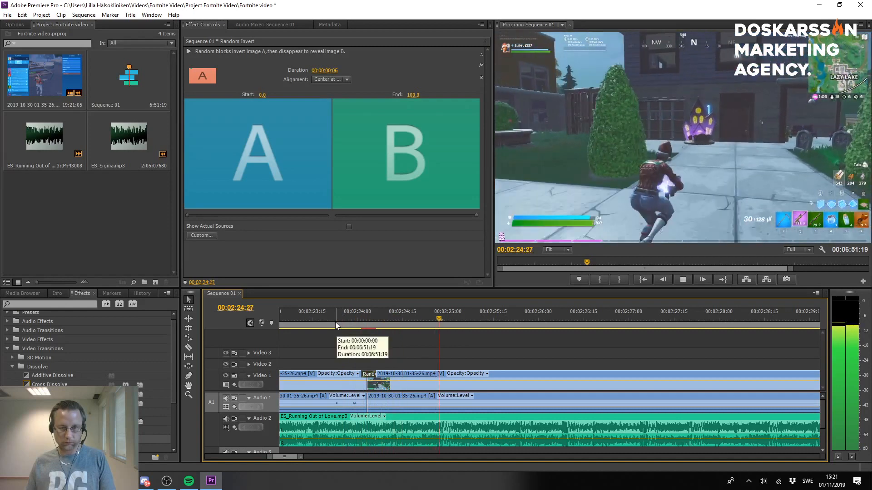
pyautogui.press('space')
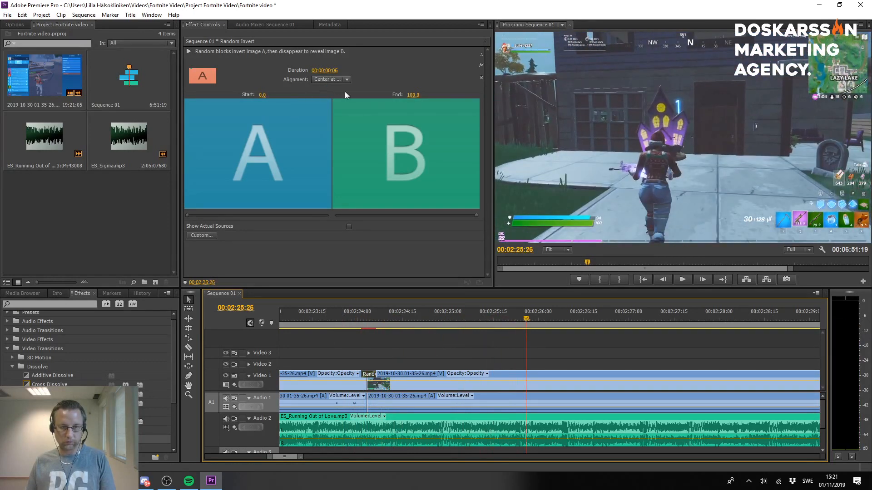
# Check the Random Invert transition's alignment options and custom settings without changing them.
pyautogui.click(347, 80)
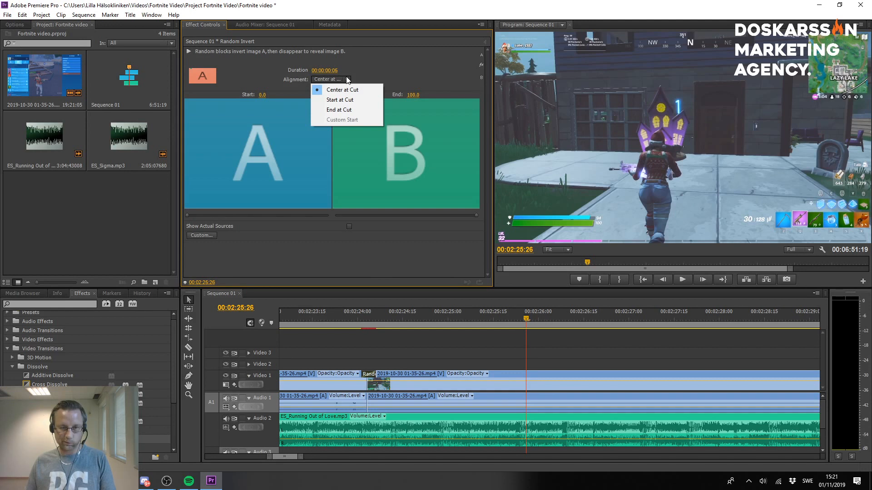
pyautogui.click(347, 80)
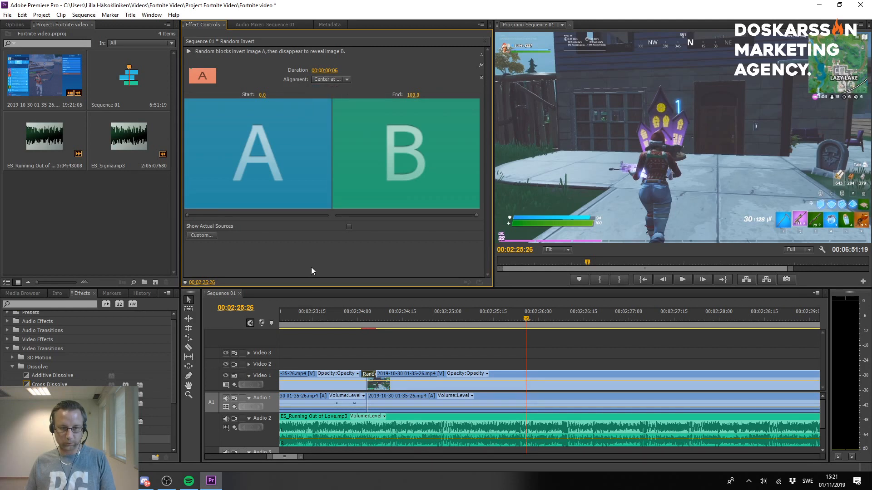
pyautogui.click(208, 235)
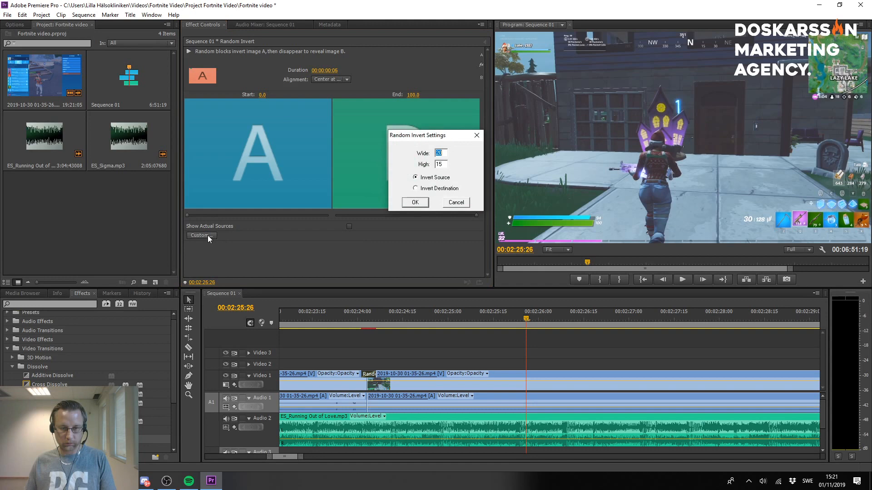
pyautogui.click(454, 204)
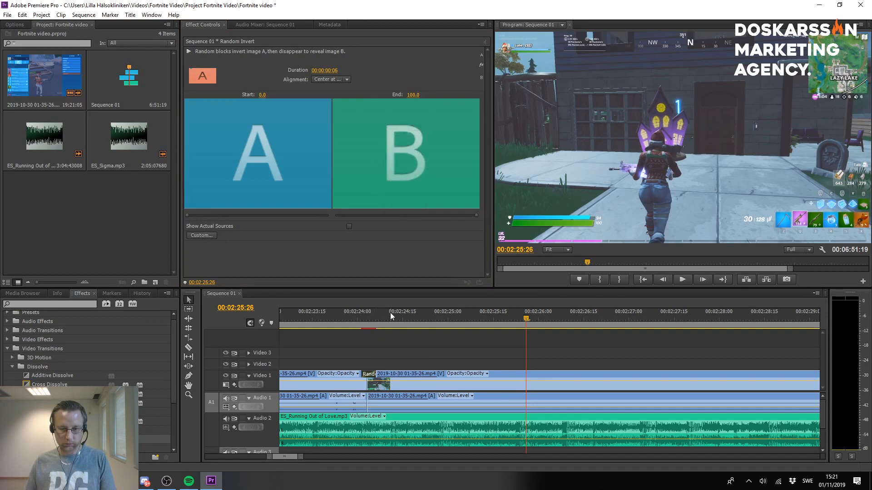
# Replay the cut with the Random Invert transition and save the project.
pyautogui.moveTo(369, 316); pyautogui.dragTo(345, 322)
pyautogui.press('space')
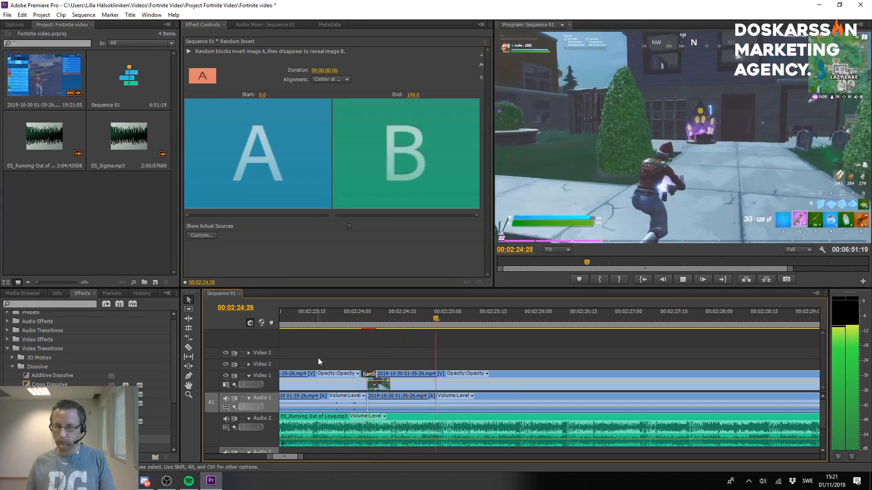
pyautogui.press('space')
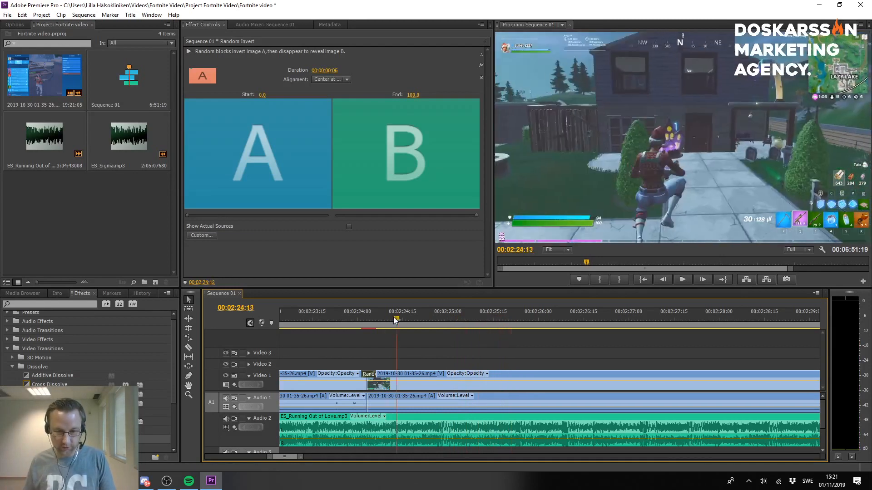
pyautogui.moveTo(393, 317); pyautogui.dragTo(313, 317)
pyautogui.press('space')
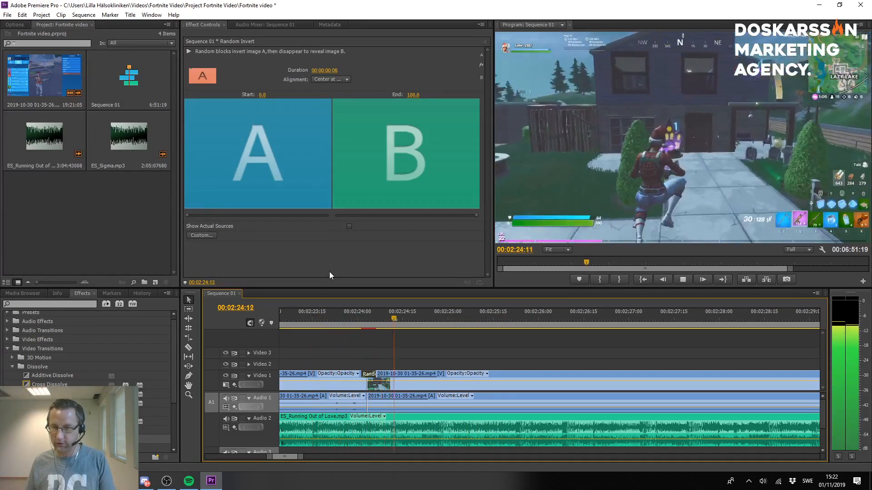
pyautogui.press('space')
pyautogui.hotkey('ctrl', 's')
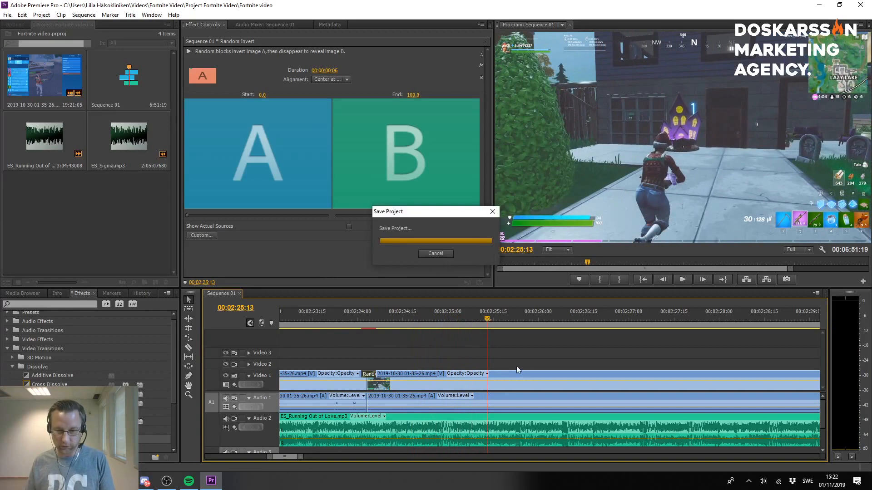
# Lengthen the Dip to Black at the end of the last Video 1 clip to a duration of 00:00:02:12.
pyautogui.keyDown('alt'); pyautogui.scroll(-3, 585, 415); pyautogui.keyUp('alt')
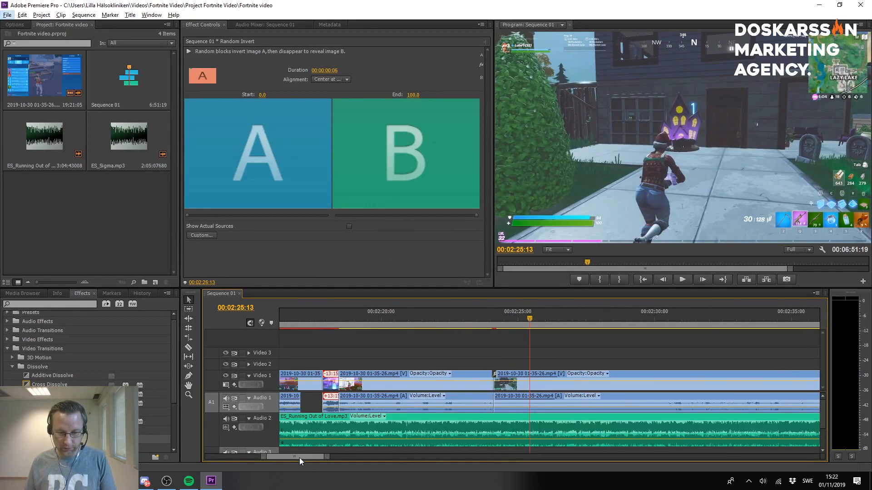
pyautogui.moveTo(299, 458); pyautogui.dragTo(381, 456)
pyautogui.keyDown('alt'); pyautogui.scroll(-5, 426, 410); pyautogui.keyUp('alt')
pyautogui.keyDown('alt'); pyautogui.scroll(-3, 426, 410); pyautogui.keyUp('alt')
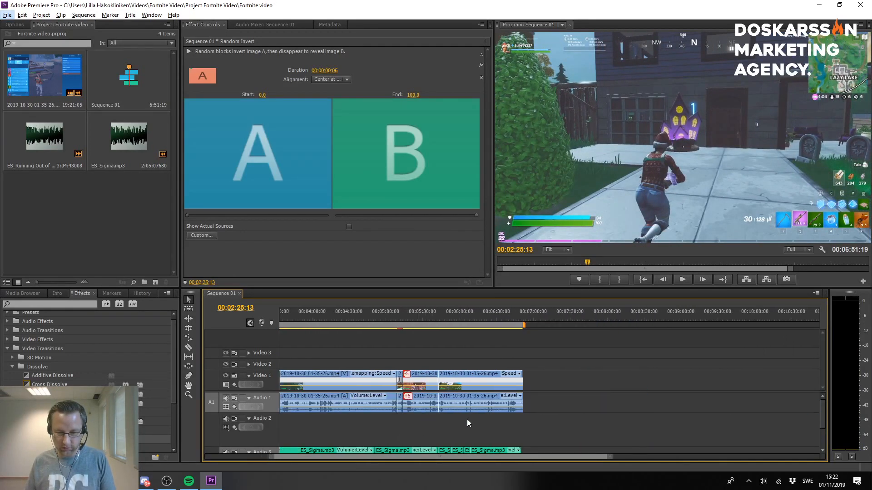
pyautogui.keyDown('alt'); pyautogui.scroll(5, 587, 397); pyautogui.keyUp('alt')
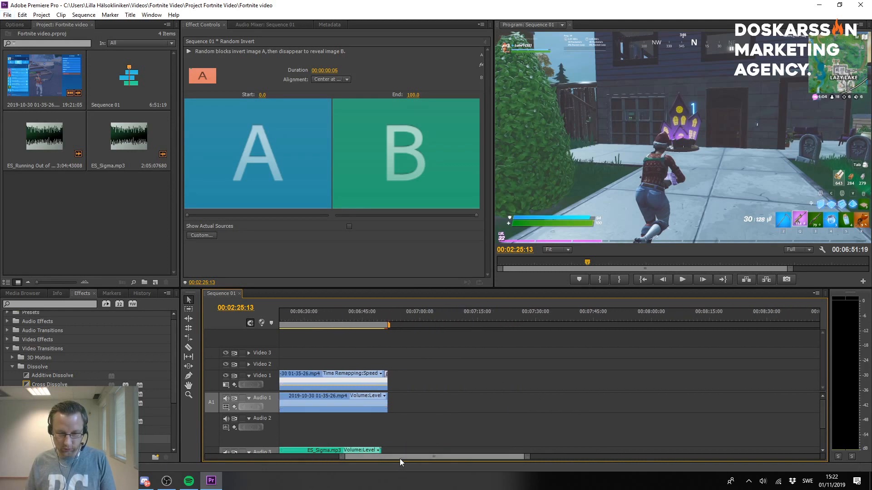
pyautogui.keyDown('alt'); pyautogui.scroll(5, 554, 427); pyautogui.keyUp('alt')
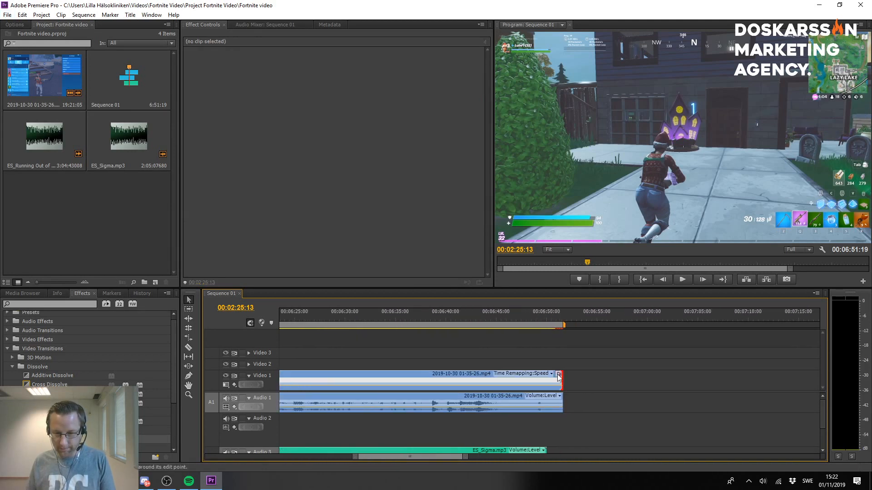
pyautogui.keyDown('alt'); pyautogui.scroll(4, 606, 402); pyautogui.keyUp('alt')
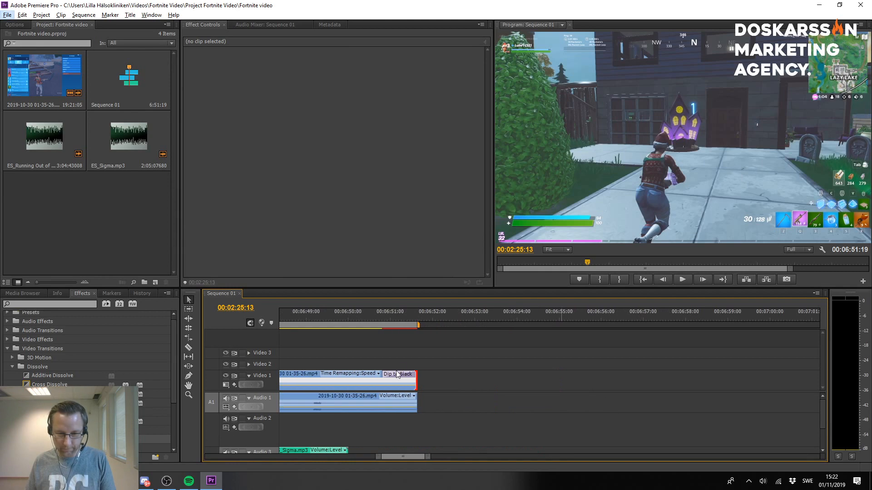
pyautogui.click(394, 375)
pyautogui.moveTo(382, 372); pyautogui.dragTo(317, 370)
# Play back the fade to black at the end of the sequence and save the project.
pyautogui.moveTo(325, 313); pyautogui.dragTo(280, 319)
pyautogui.press('space')
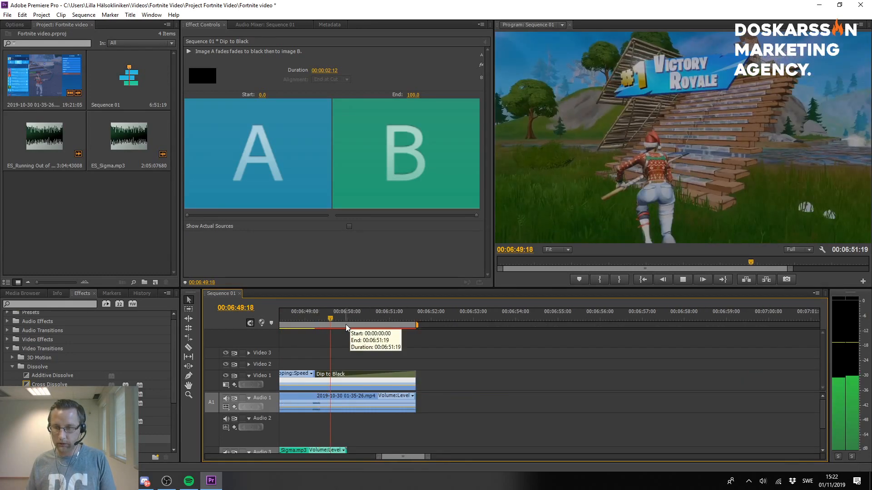
pyautogui.press('space')
pyautogui.scroll(-3, 510, 407)
pyautogui.press('space')
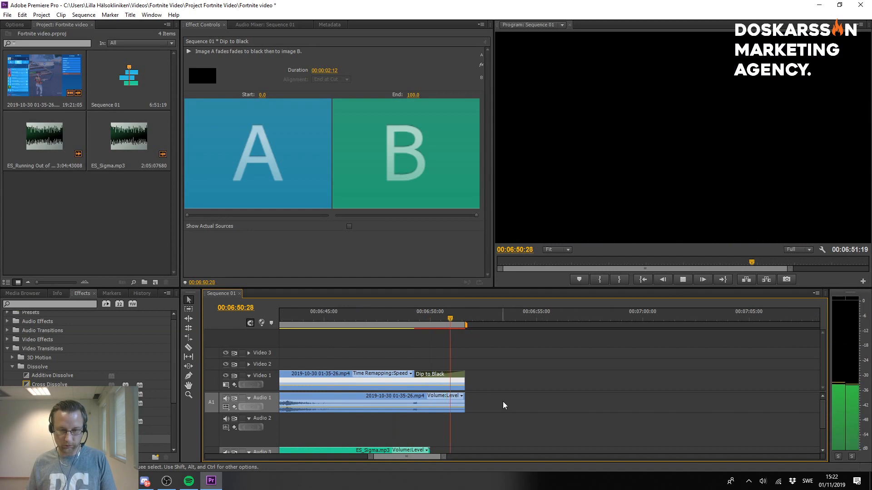
pyautogui.click(505, 358)
pyautogui.hotkey('ctrl', 's')
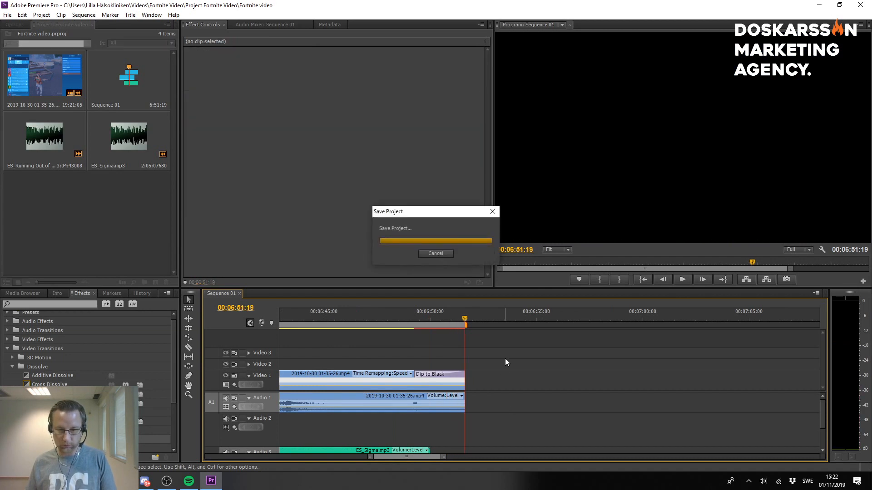
# Play back the closing part of the sequence from about 00:06:24 to review the ending.
pyautogui.scroll(-3, 436, 362)
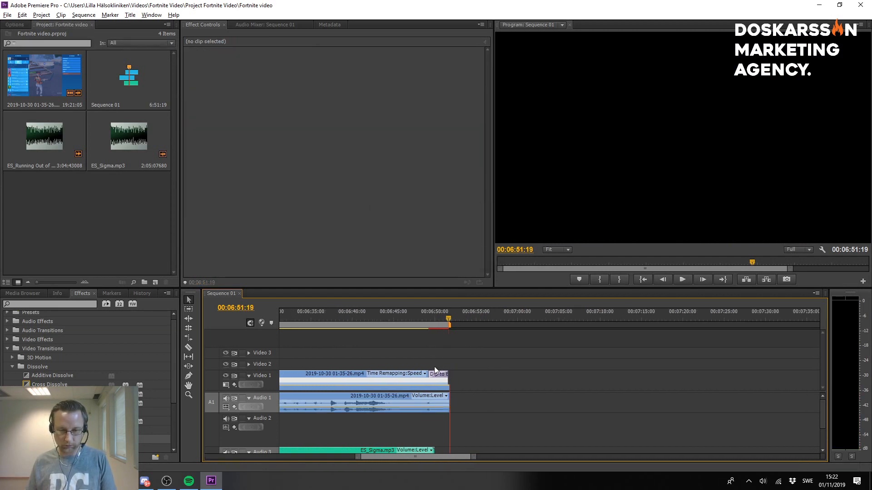
pyautogui.click(406, 310)
pyautogui.moveTo(406, 309); pyautogui.dragTo(298, 307)
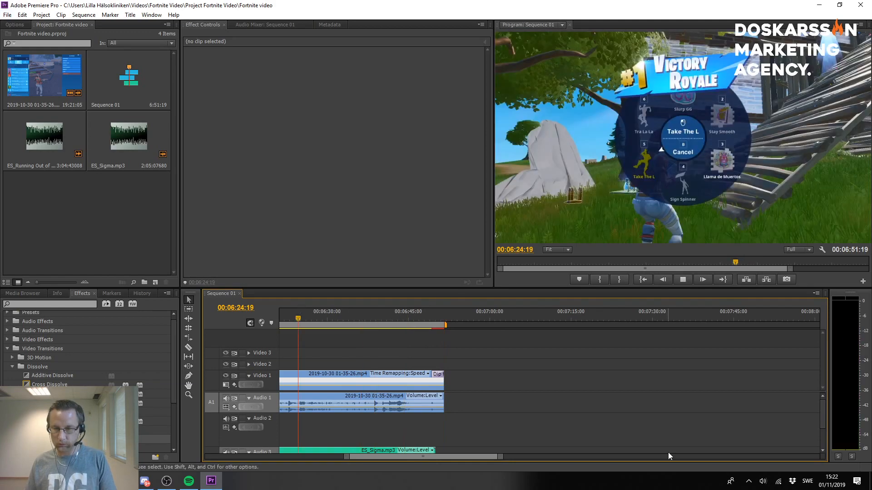
pyautogui.press('space')
pyautogui.scroll(5, 668, 453)
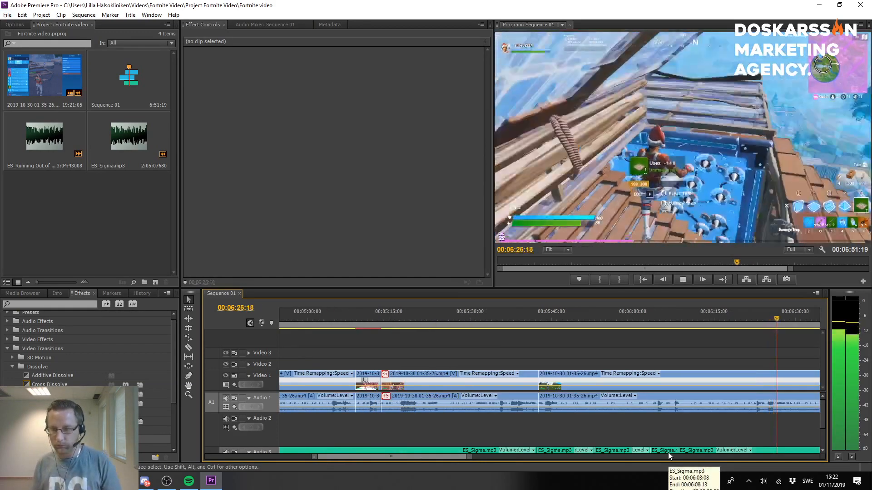
pyautogui.scroll(-4, 599, 435)
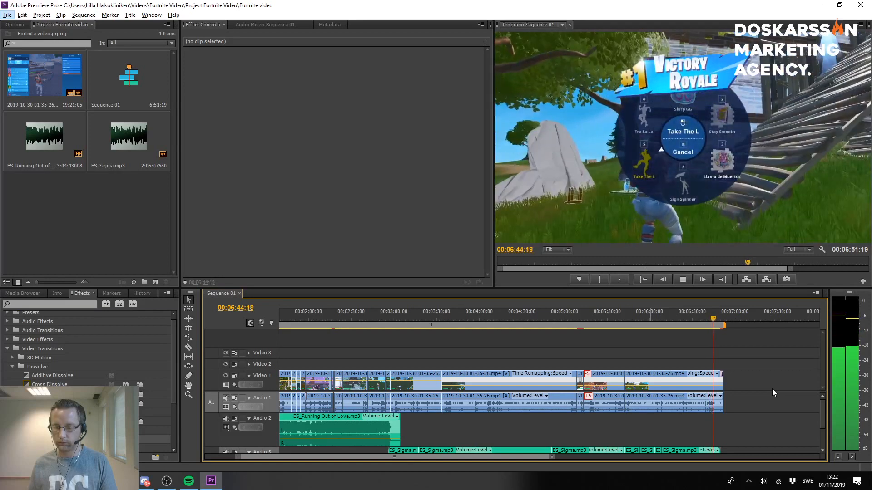
# Let the closing fade to black play out and stop the playback just before the end of the sequence.
pyautogui.hotkey('alt', 'space')
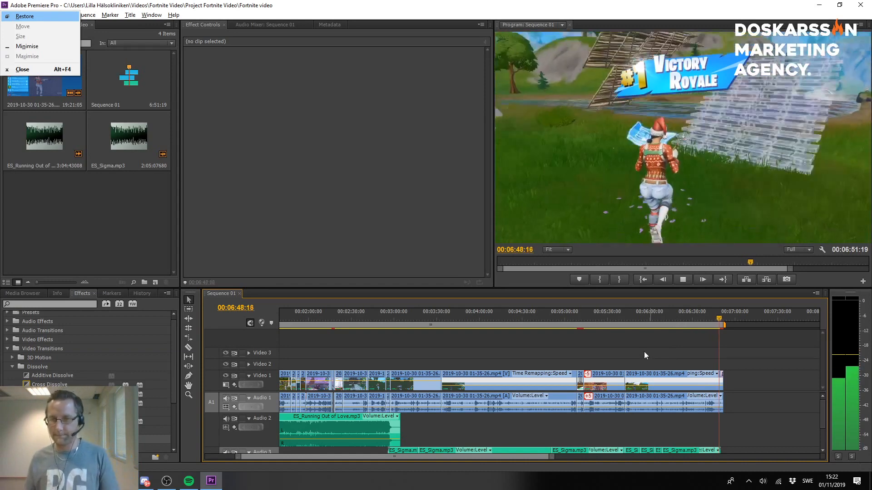
pyautogui.click(413, 187)
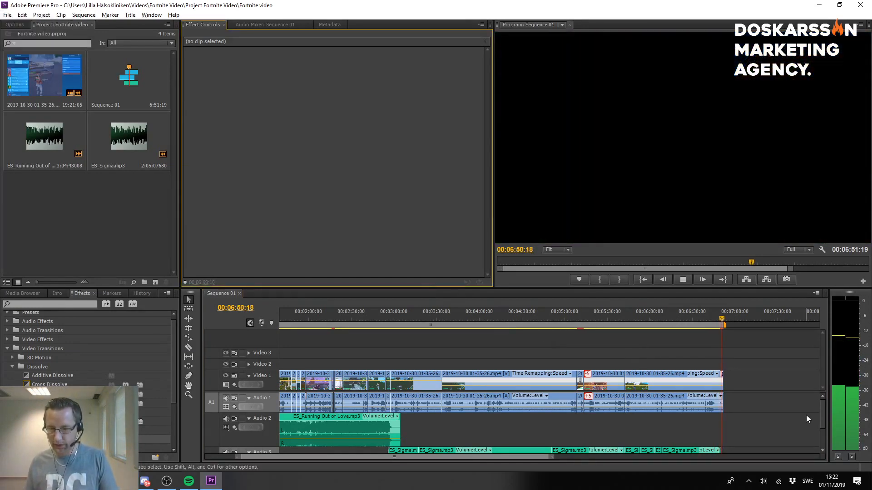
pyautogui.press('space')
# Trim the end of the last Video 1 clip and its linked audio back to about 00:06:48, keeping the Dip to Black.
pyautogui.scroll(5, 756, 386)
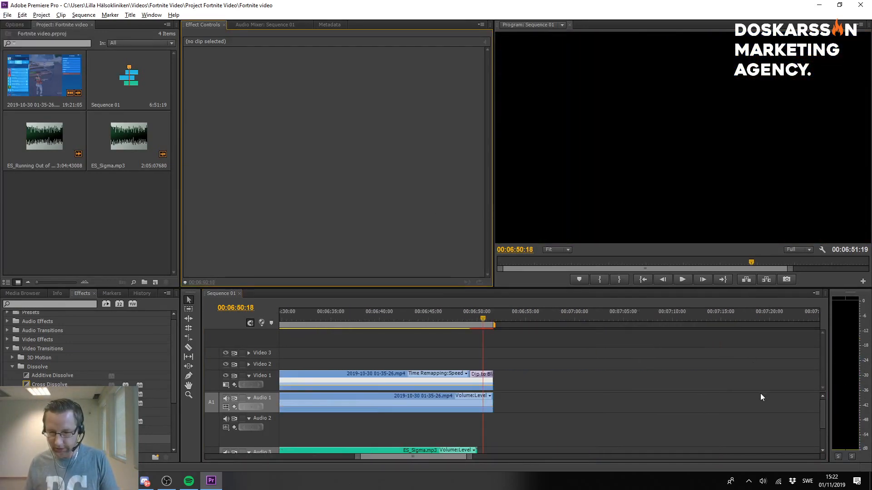
pyautogui.click(491, 380)
pyautogui.moveTo(491, 357); pyautogui.dragTo(469, 413)
pyautogui.moveTo(491, 382); pyautogui.dragTo(464, 404)
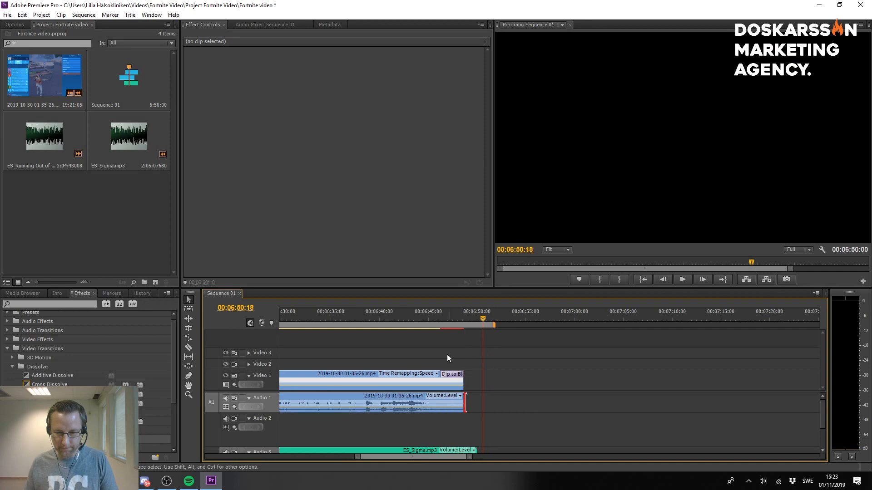
# Play back the shortened ending from about 00:06:42 through the fade to black and stop at the clip's end.
pyautogui.moveTo(448, 317); pyautogui.dragTo(408, 313)
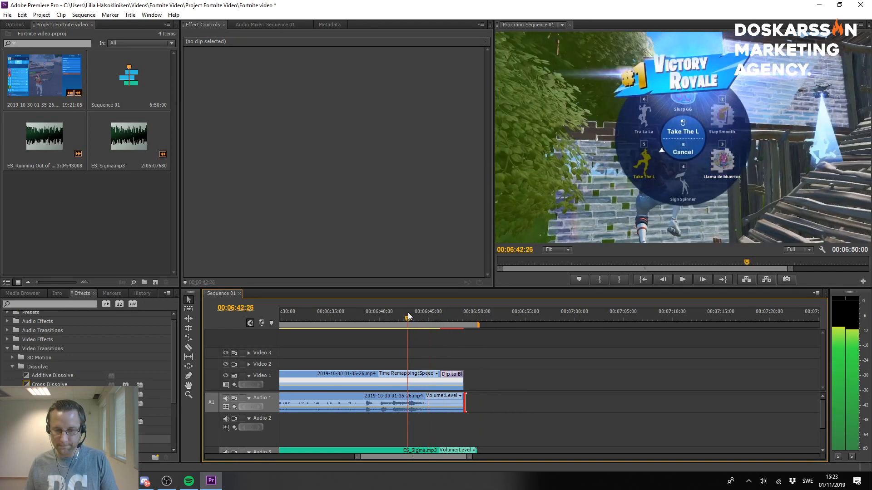
pyautogui.press('space')
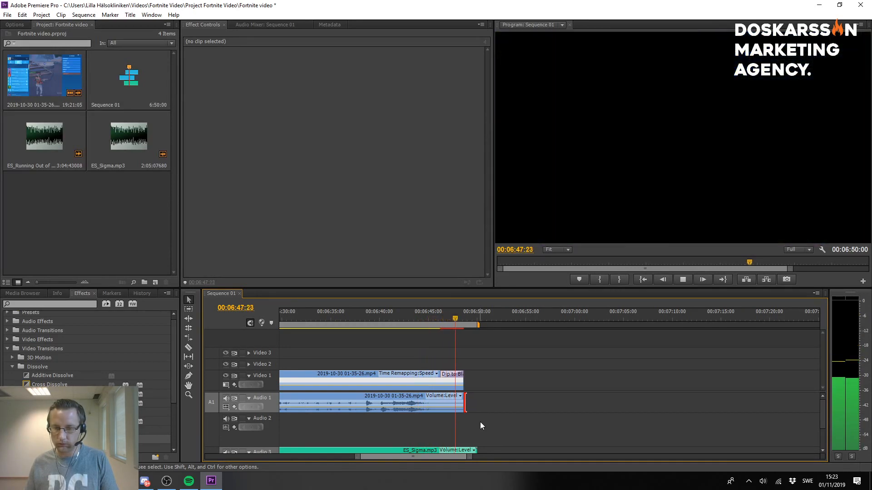
pyautogui.press('space')
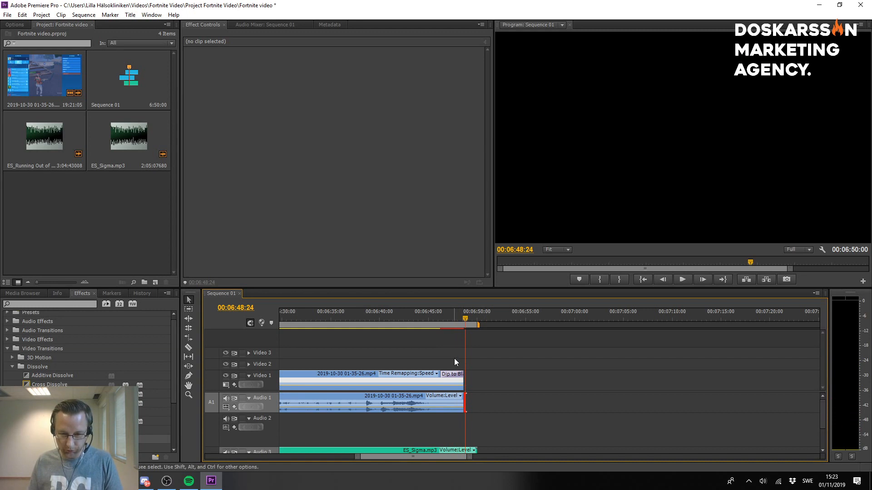
# Select the last gameplay clip with its linked audio at the end of the sequence and save the project.
pyautogui.moveTo(456, 363); pyautogui.dragTo(468, 410)
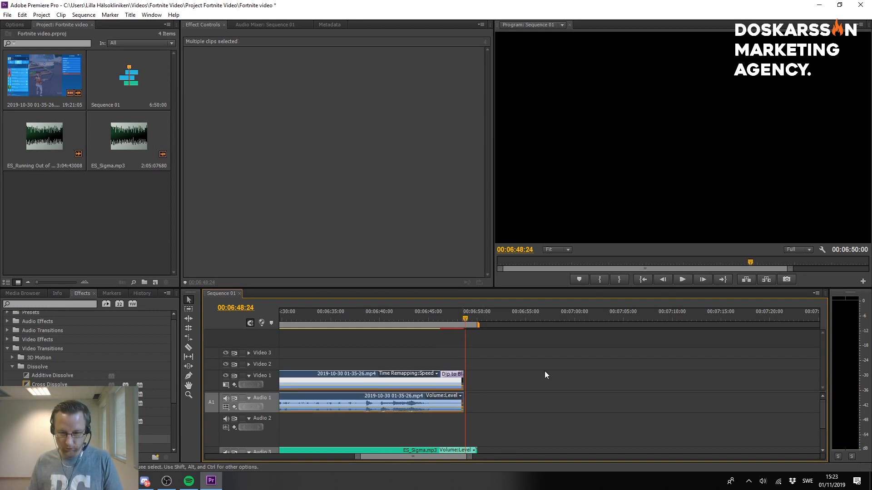
pyautogui.hotkey('ctrl', 's')
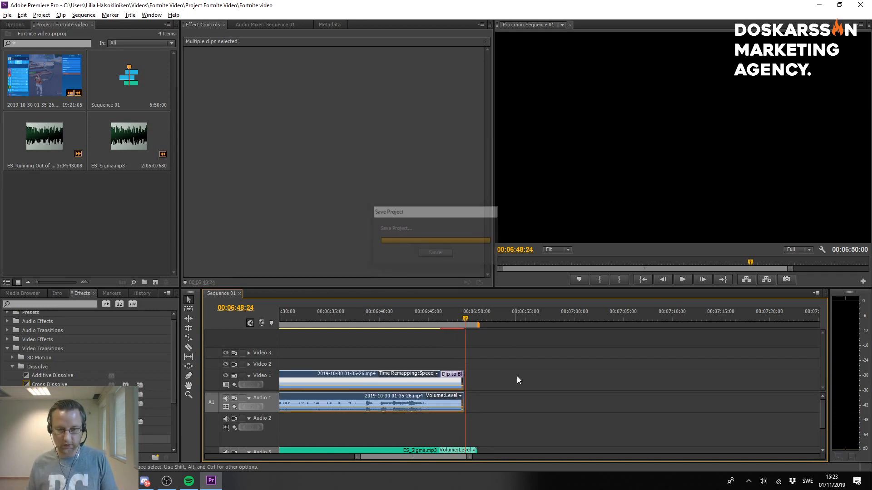
# Play back the last part of the sequence to check the footage against the ES_Sigma.mp3 music on Audio 3.
pyautogui.keyDown('alt'); pyautogui.scroll(-6, 517, 376); pyautogui.keyUp('alt')
pyautogui.moveTo(424, 314); pyautogui.dragTo(438, 325)
pyautogui.press('space')
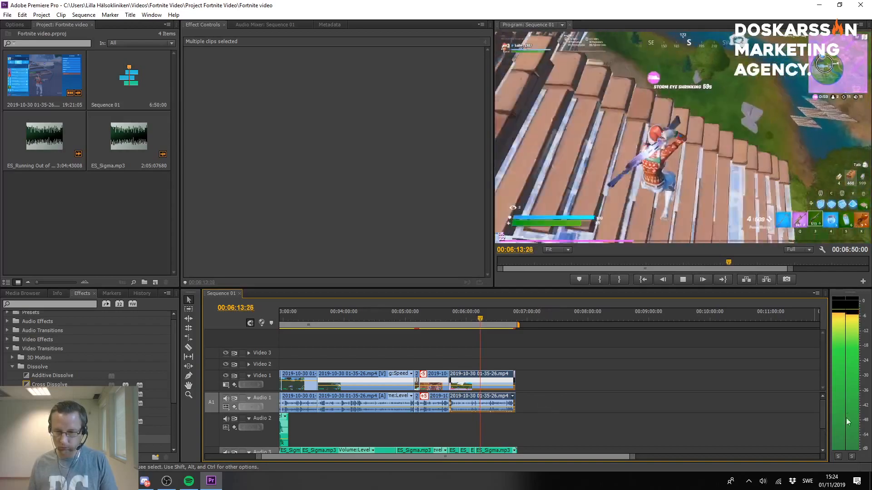
pyautogui.moveTo(824, 417); pyautogui.dragTo(822, 440)
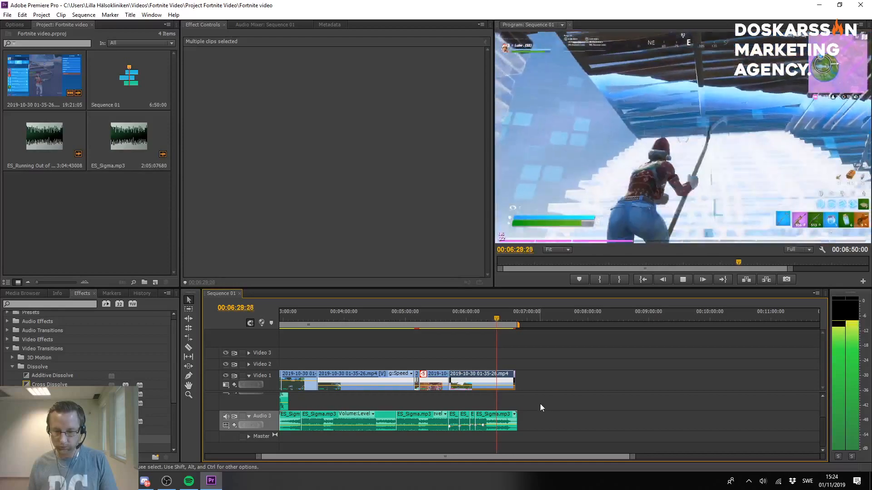
pyautogui.press('space')
# Play back the sequence from about 00:05:39 to listen to the transitions between the ES_Sigma.mp3 clips.
pyautogui.scroll(1, 508, 385)
pyautogui.scroll(3, 508, 385)
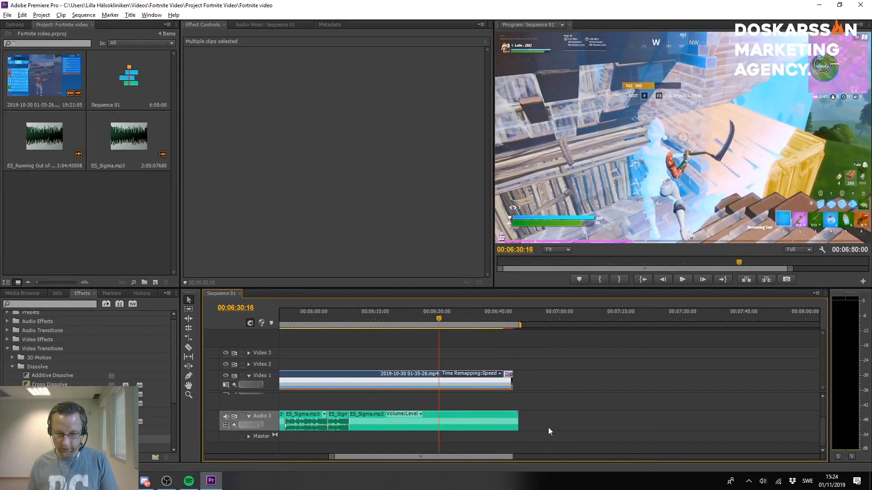
pyautogui.moveTo(383, 458); pyautogui.dragTo(370, 459)
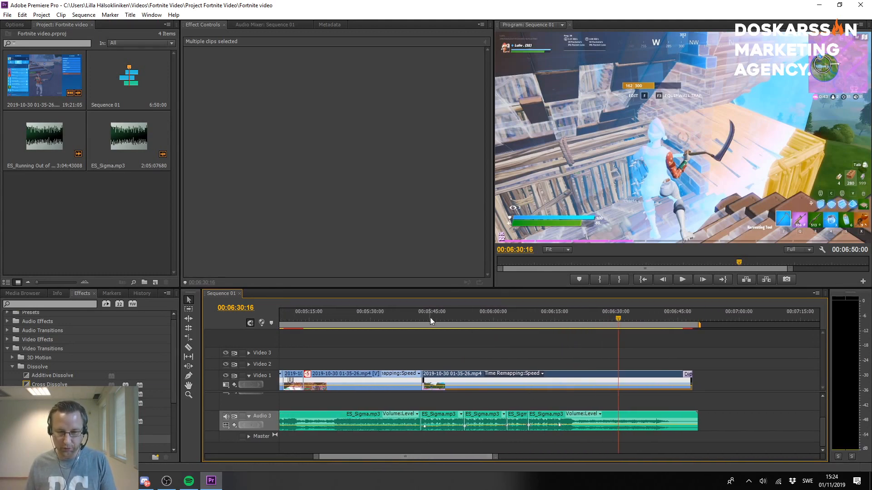
pyautogui.moveTo(429, 318); pyautogui.dragTo(407, 315)
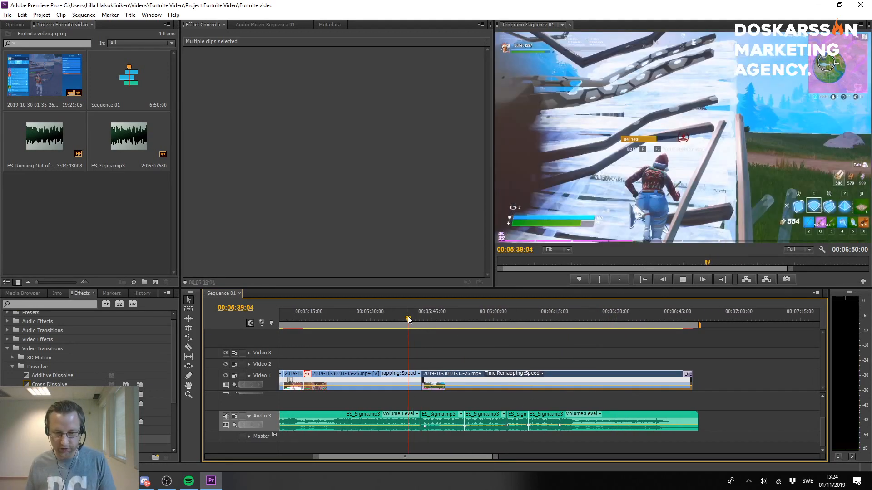
pyautogui.press('space')
pyautogui.press('space')
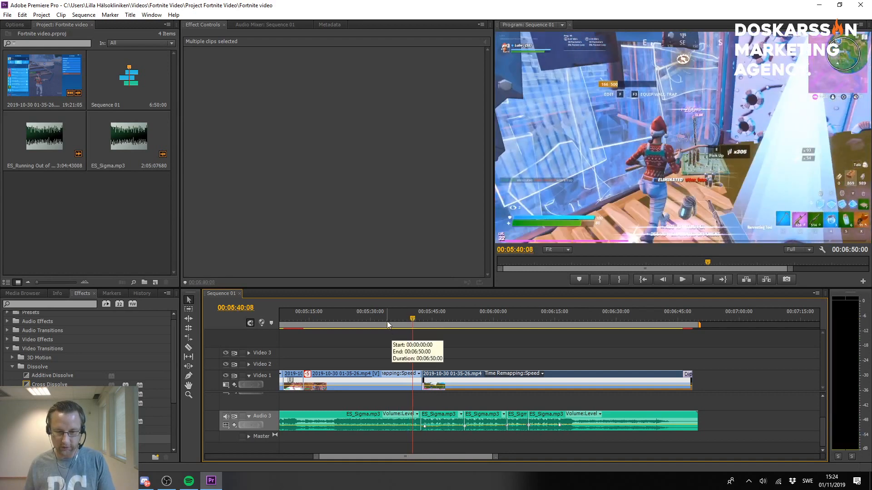
pyautogui.click(424, 350)
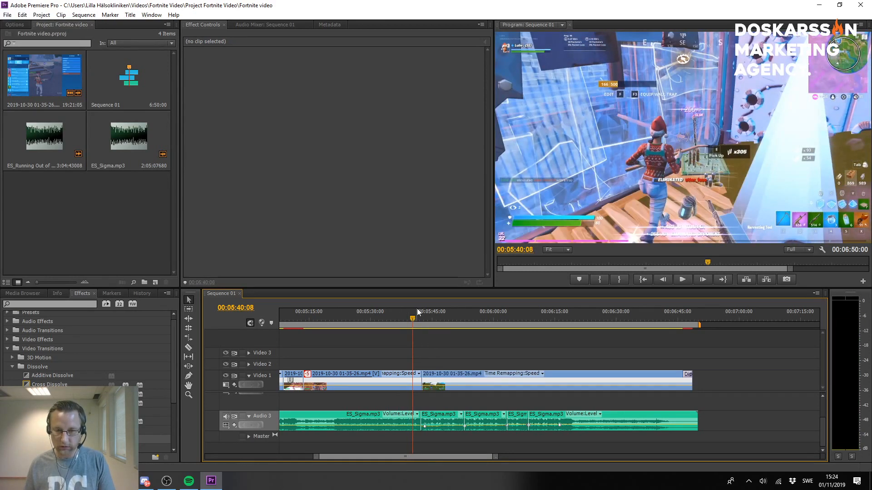
pyautogui.click(420, 314)
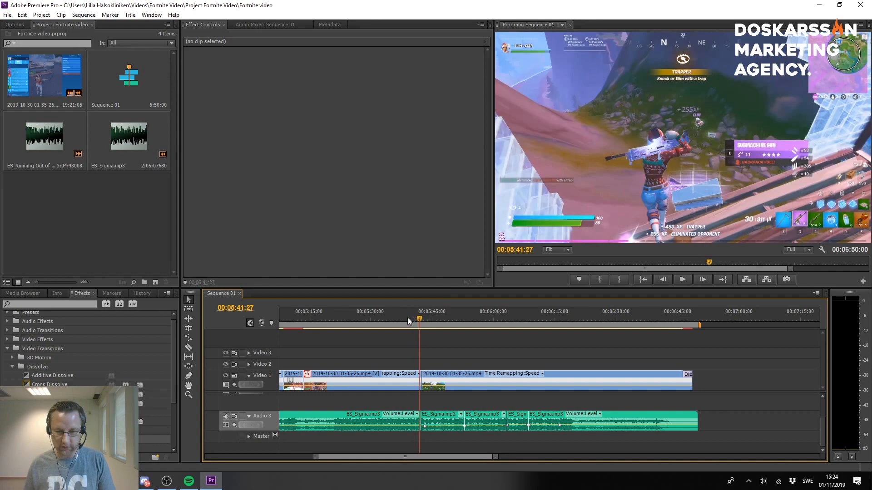
pyautogui.click(407, 318)
pyautogui.press('space')
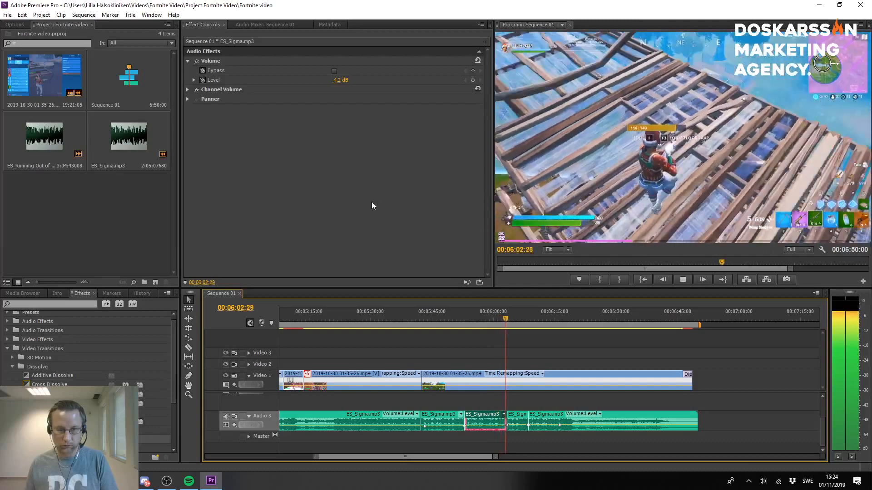
# Lower the volume line and end keyframe of the ES_Sigma.mp3 clip that ends near 00:06:03, to about -5.5 dB at 00:06:02:26.
pyautogui.press('space')
pyautogui.moveTo(520, 401); pyautogui.dragTo(530, 422)
pyautogui.press('=')
pyautogui.press('=')
pyautogui.press('=')
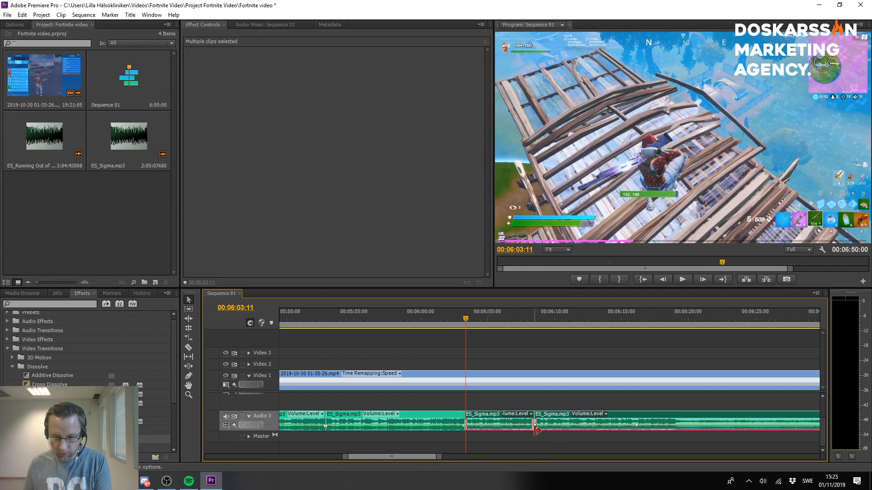
pyautogui.click(493, 414)
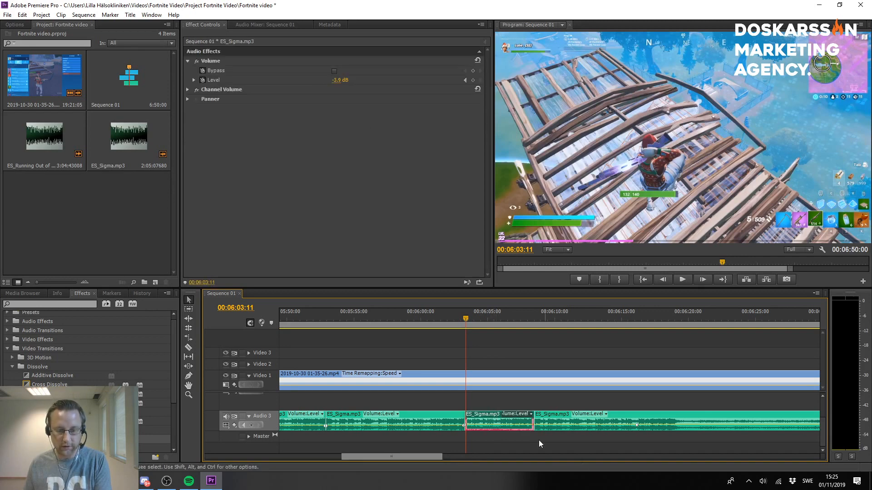
pyautogui.click(459, 319)
pyautogui.click(442, 420)
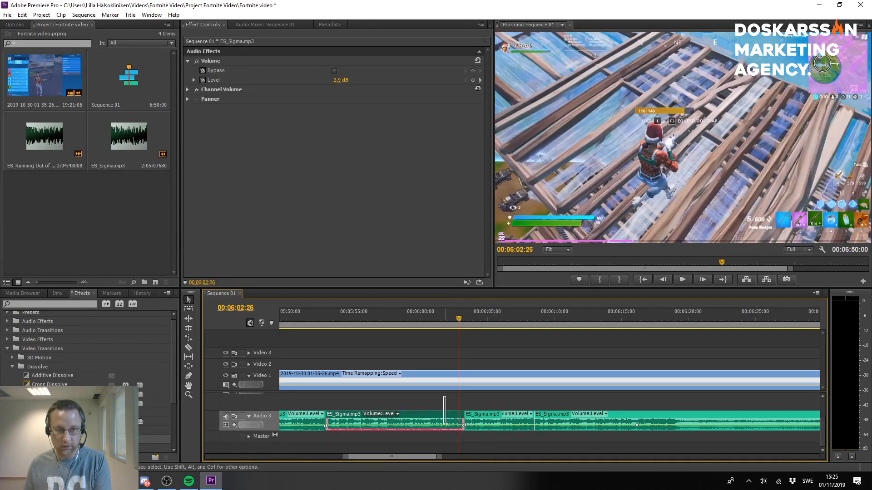
pyautogui.moveTo(446, 424); pyautogui.dragTo(446, 425)
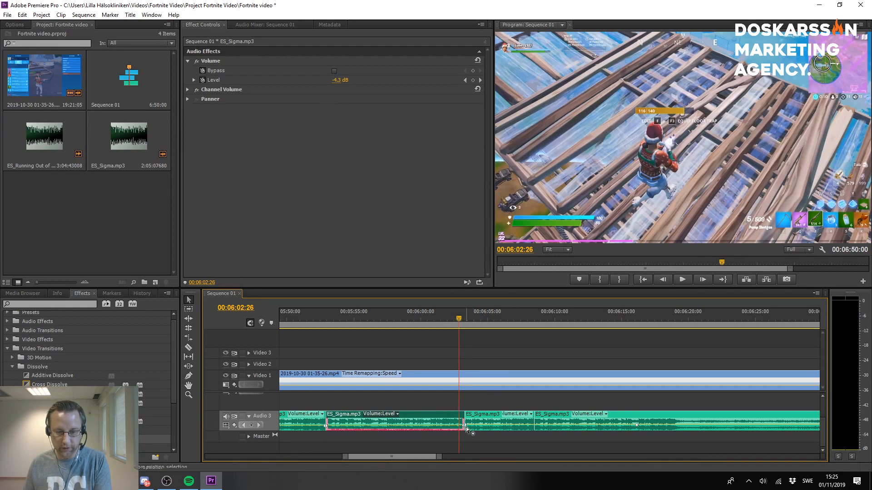
pyautogui.moveTo(464, 427); pyautogui.dragTo(464, 428)
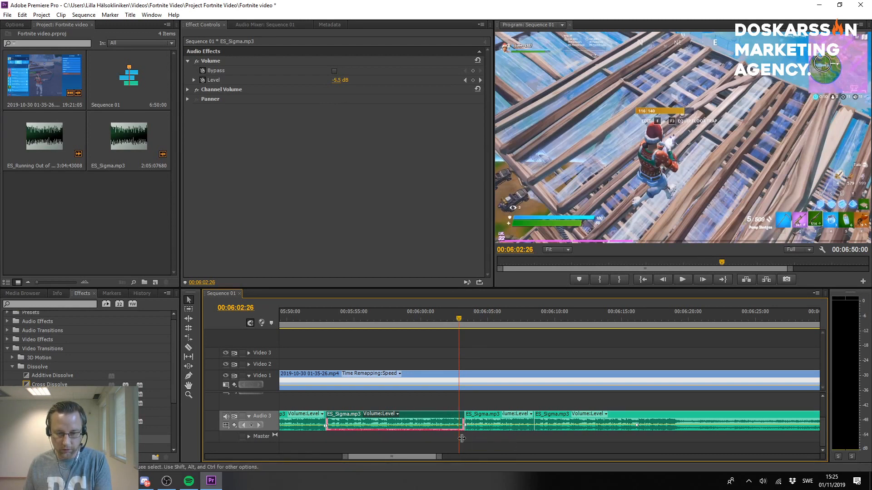
# Set the same music clip's volume level to -4.0 dB at its end, at 00:06:03:08.
pyautogui.moveTo(457, 318)
pyautogui.mouseDown()
pyautogui.moveTo(465, 321)
pyautogui.moveTo(447, 323)
pyautogui.moveTo(464, 327)
pyautogui.mouseUp()
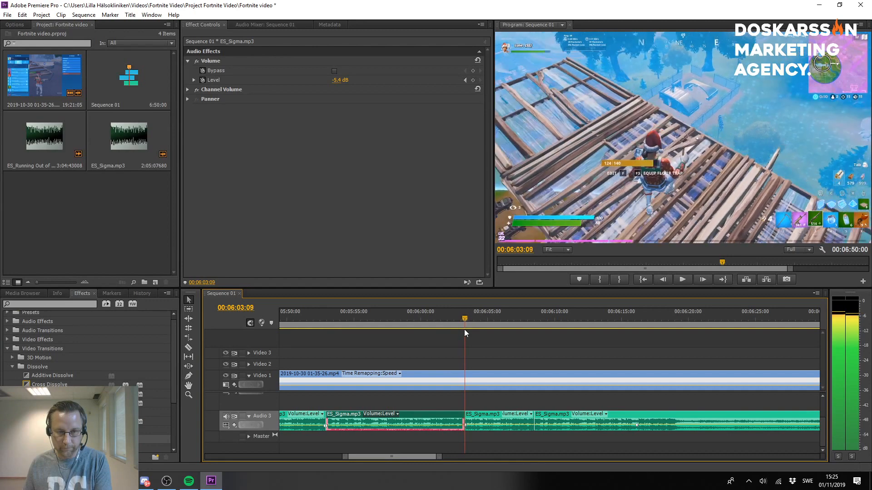
pyautogui.moveTo(464, 330); pyautogui.dragTo(463, 330)
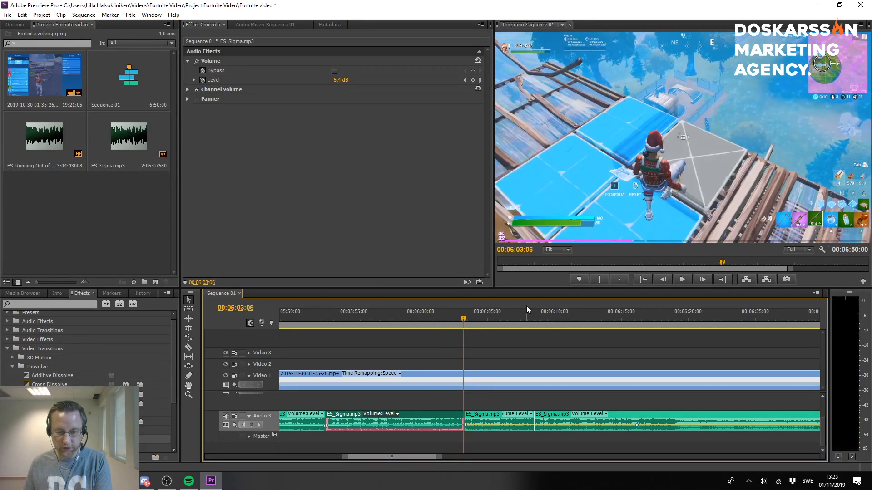
pyautogui.press('Right')
pyautogui.press('Right')
pyautogui.press('Right')
pyautogui.press('Left')
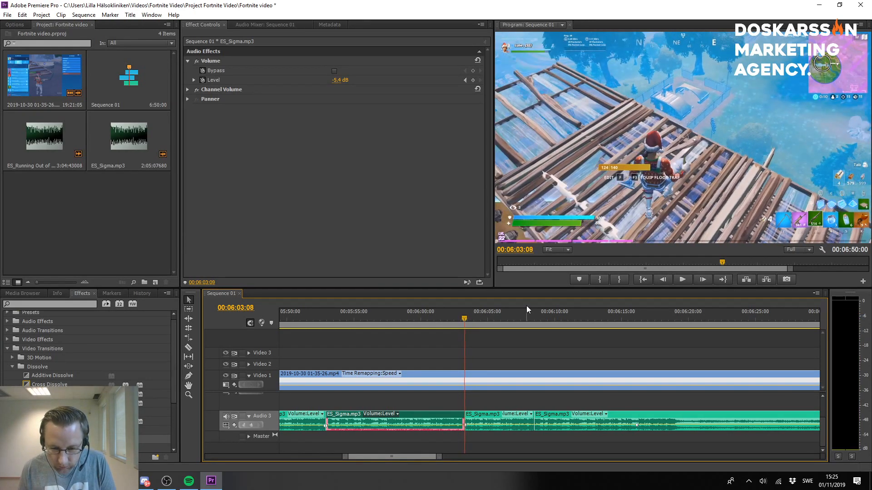
pyautogui.click(337, 80)
pyautogui.write('-45')
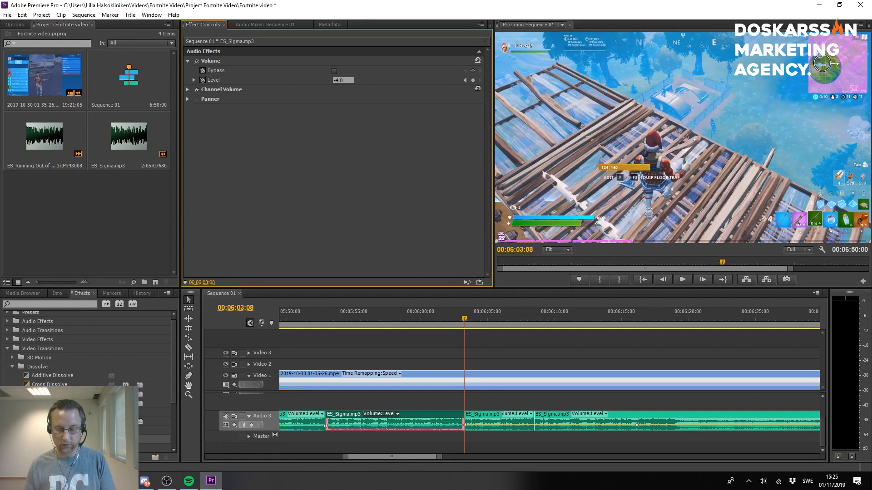
# Set the volume level of the short ES_Sigma.mp3 clip that starts near 00:06:03 to -4.0 dB at 00:06:03:08.
pyautogui.moveTo(499, 402); pyautogui.dragTo(501, 427)
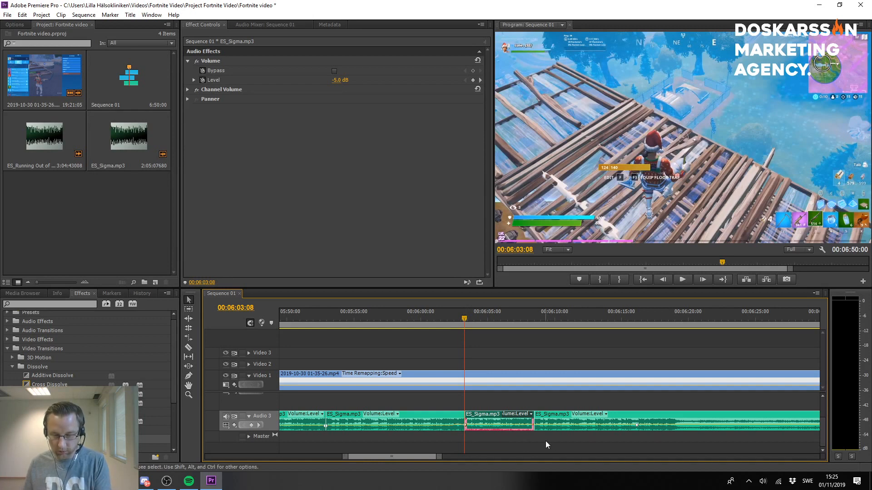
pyautogui.moveTo(466, 426); pyautogui.dragTo(466, 430)
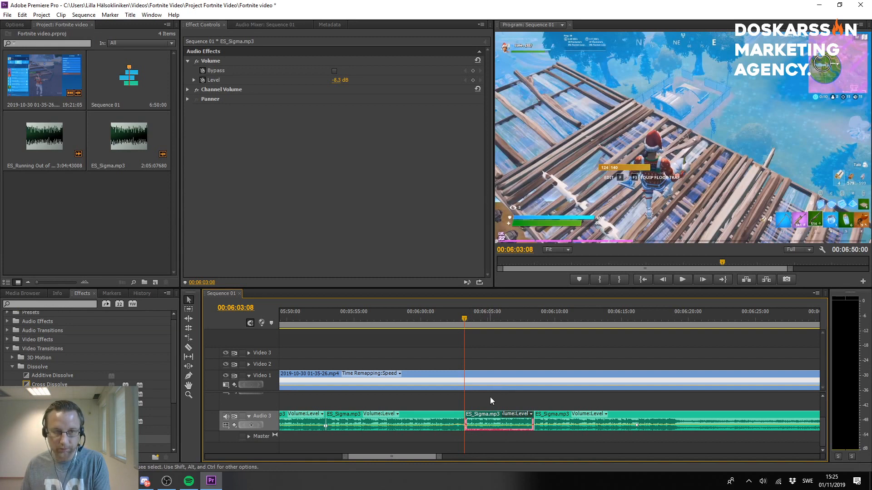
pyautogui.click(336, 81)
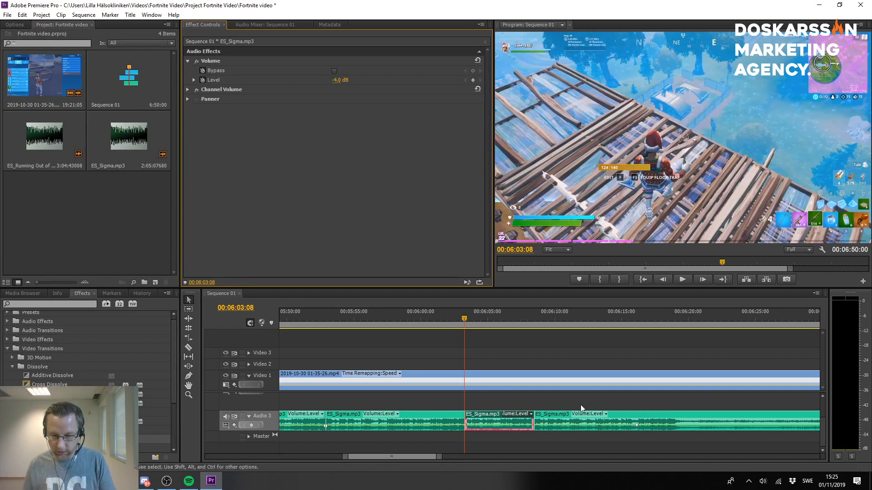
# Set the volume level of the final ES_Sigma.mp3 clip to -4.0 dB.
pyautogui.click(572, 417)
pyautogui.click(335, 80)
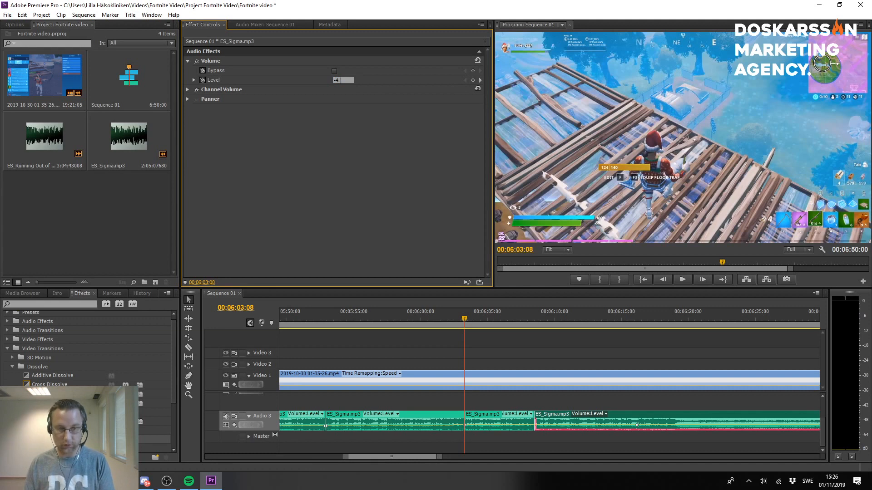
pyautogui.write('-4.0')
pyautogui.press('Return')
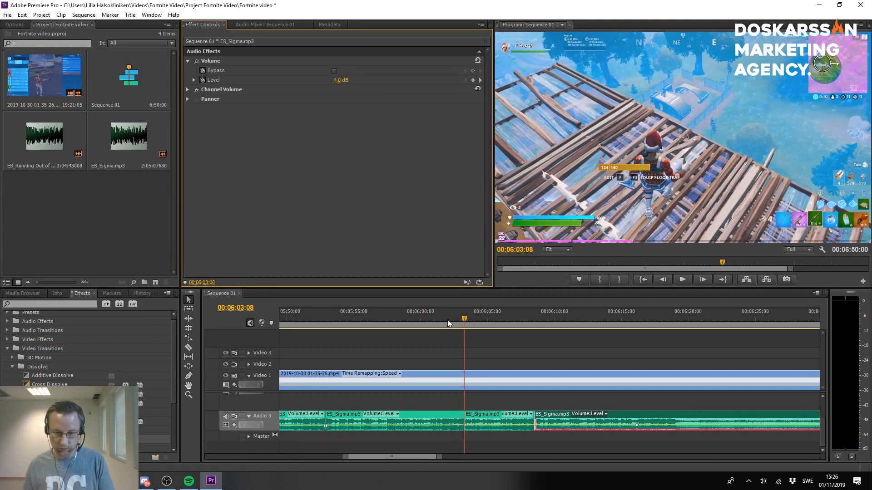
# Play back the sequence from just before the final gameplay clip to check the adjusted music levels.
pyautogui.scroll(-4, 445, 367)
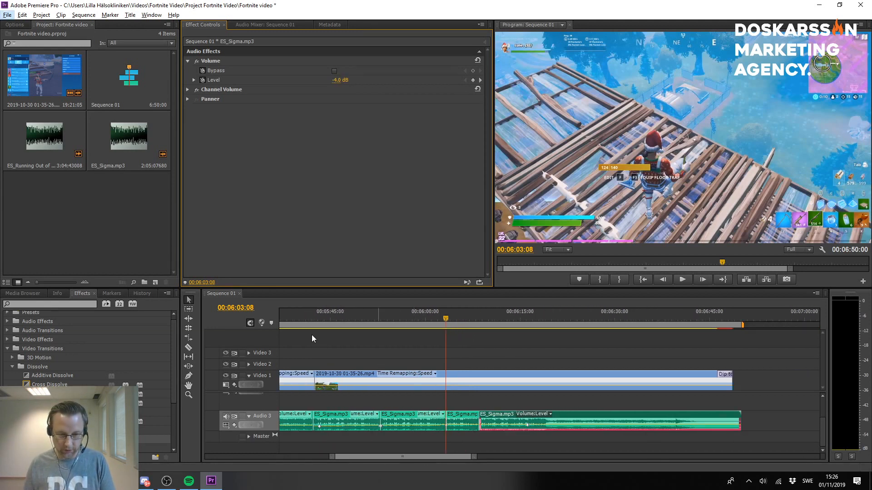
pyautogui.click(306, 314)
pyautogui.press('space')
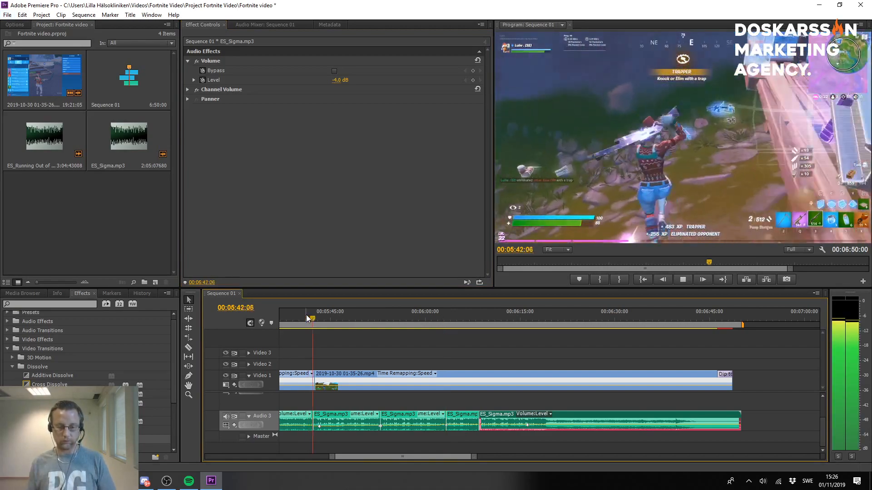
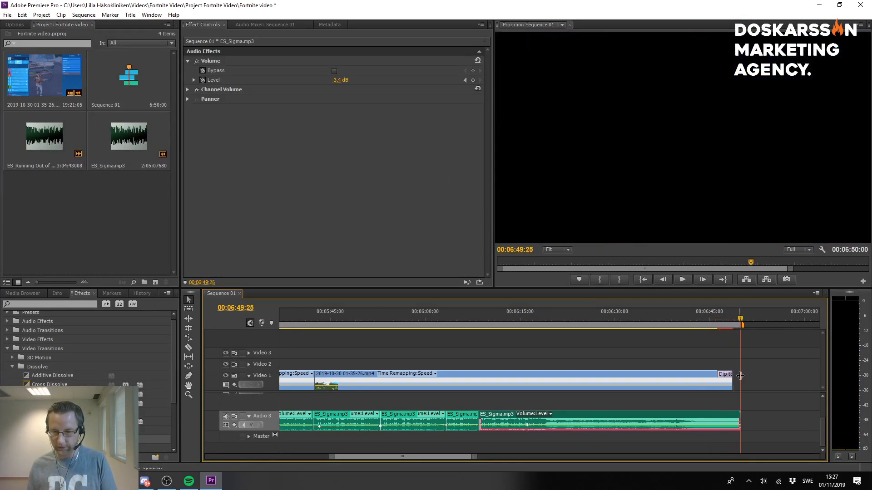
# Play back the last seconds of the sequence to check how the gameplay audio on Audio 1 ends.
pyautogui.scroll(1, 540, 401)
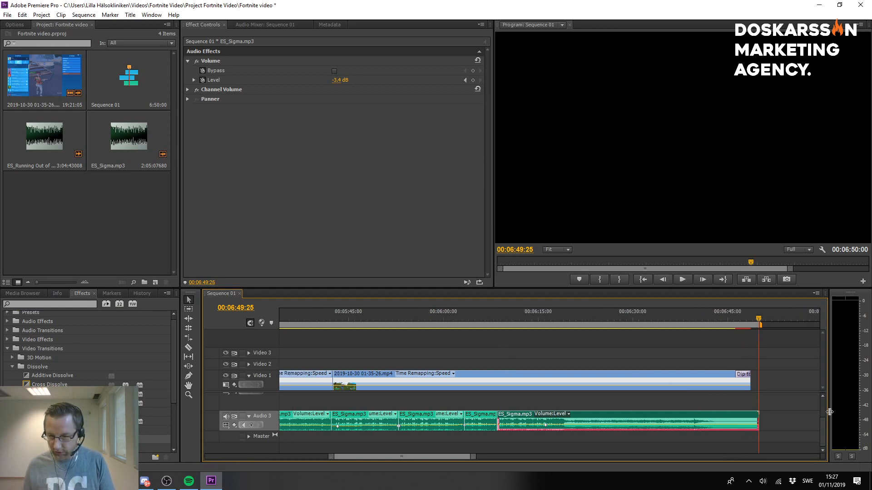
pyautogui.moveTo(822, 430); pyautogui.dragTo(825, 406)
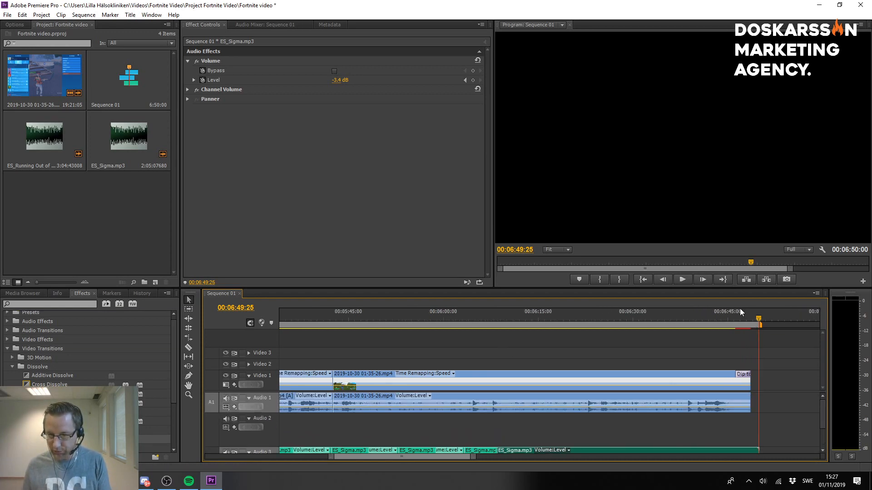
pyautogui.moveTo(732, 312); pyautogui.dragTo(722, 314)
pyautogui.press('space')
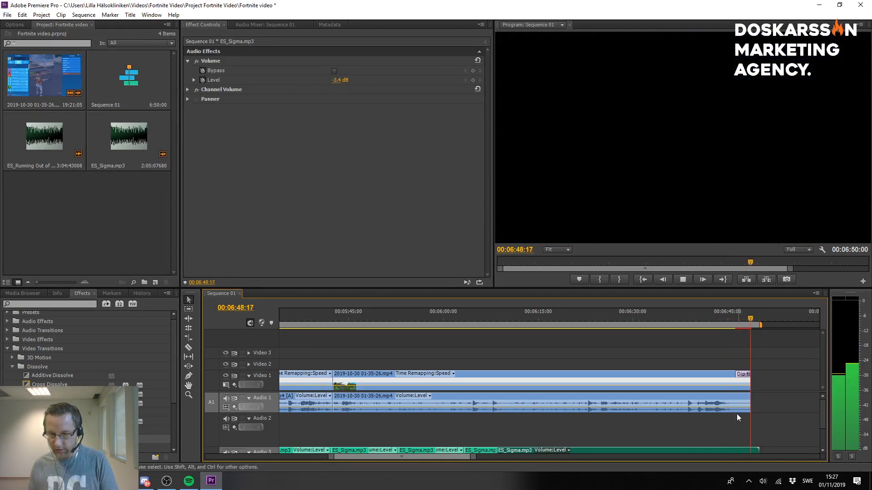
pyautogui.press('space')
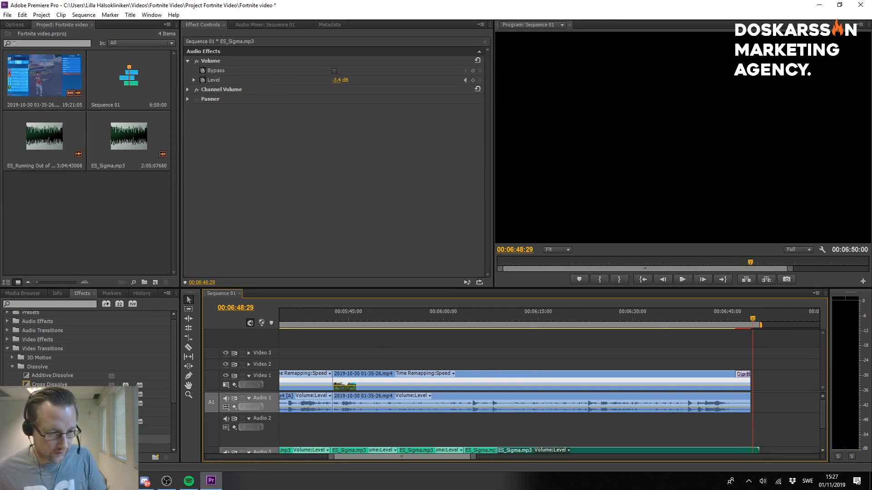
# Try the Exponential Fade crossfade at the end of the final gameplay audio clip on Audio 1.
pyautogui.click(12, 367)
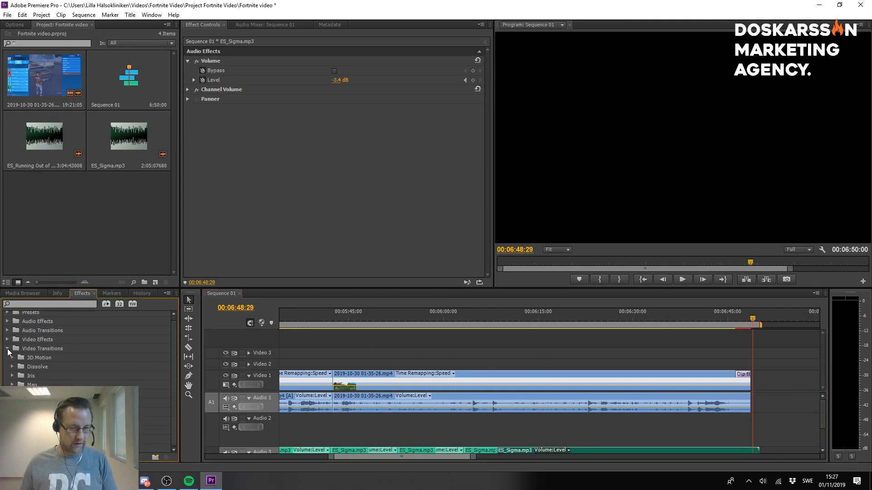
pyautogui.click(7, 322)
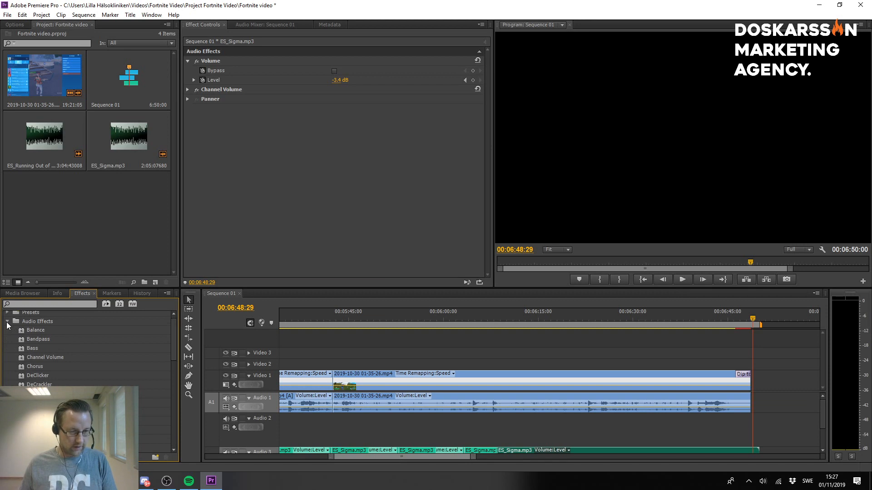
pyautogui.click(7, 321)
pyautogui.click(7, 331)
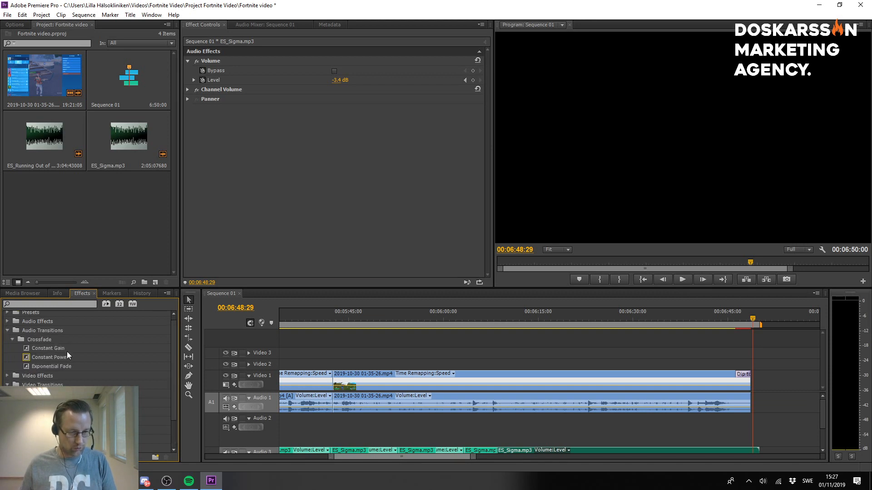
pyautogui.click(38, 346)
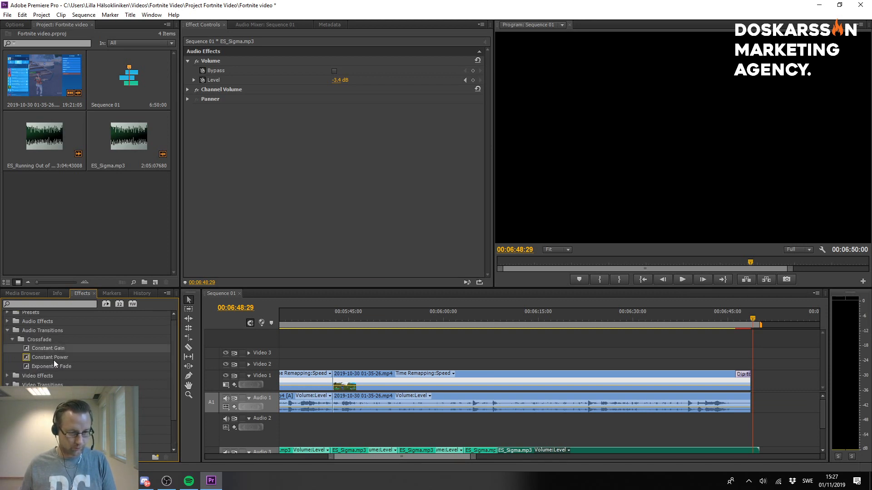
pyautogui.moveTo(51, 367); pyautogui.dragTo(745, 405)
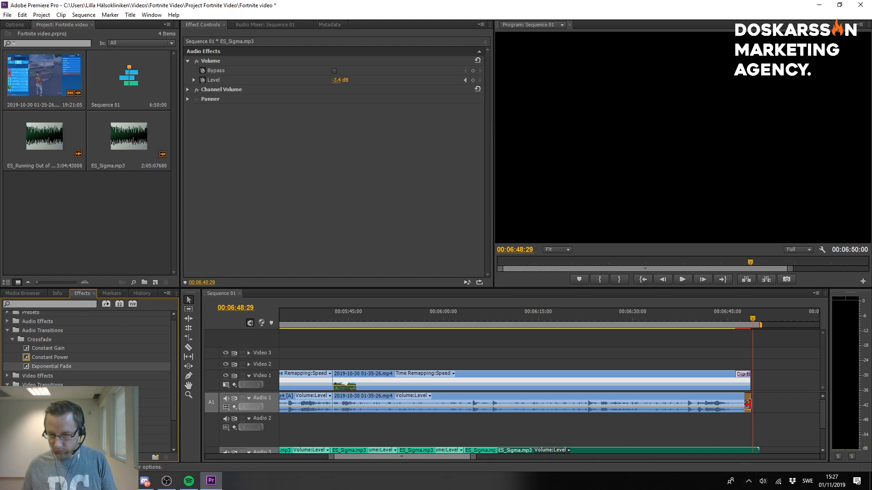
# Play back the ending from 00:06:44:00 to hear how the audio runs out.
pyautogui.click(722, 314)
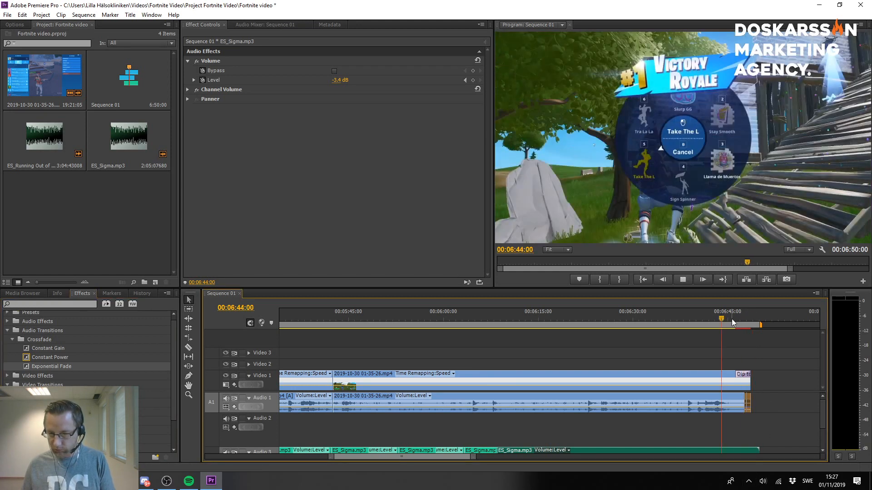
pyautogui.press('space')
pyautogui.scroll(3, 768, 417)
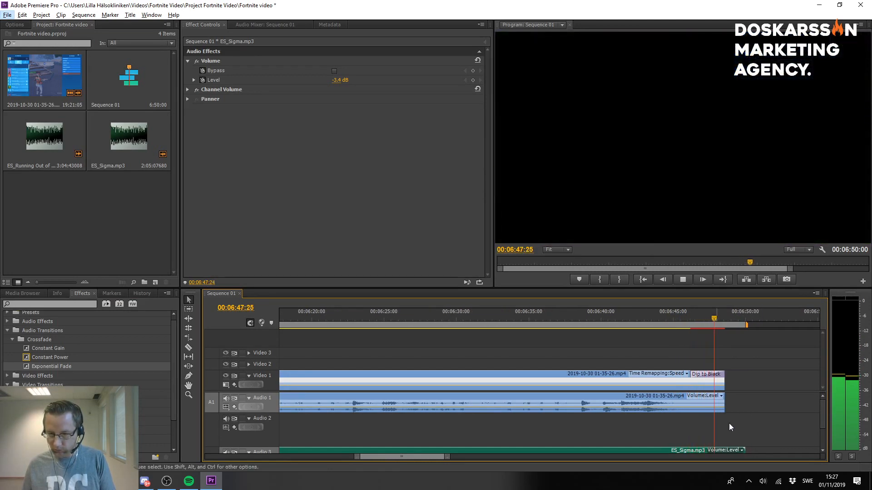
pyautogui.hotkey('alt', 'space')
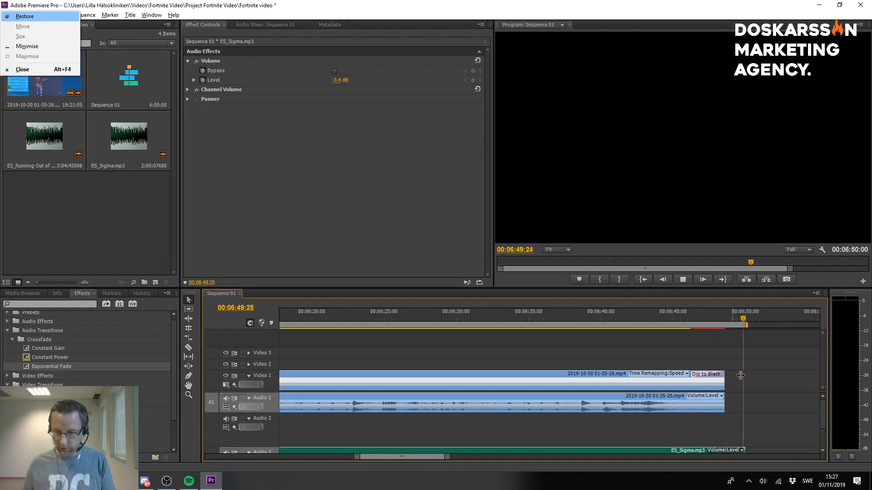
# Add a volume level keyframe at 00:06:46:08 to the final gameplay audio clip on Audio 1.
pyautogui.moveTo(733, 314); pyautogui.dragTo(652, 315)
pyautogui.click(656, 402)
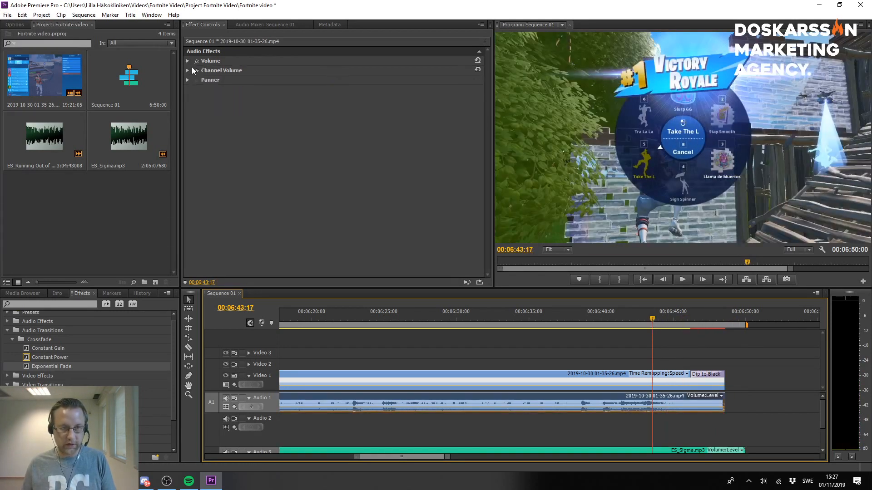
pyautogui.click(185, 62)
pyautogui.click(185, 61)
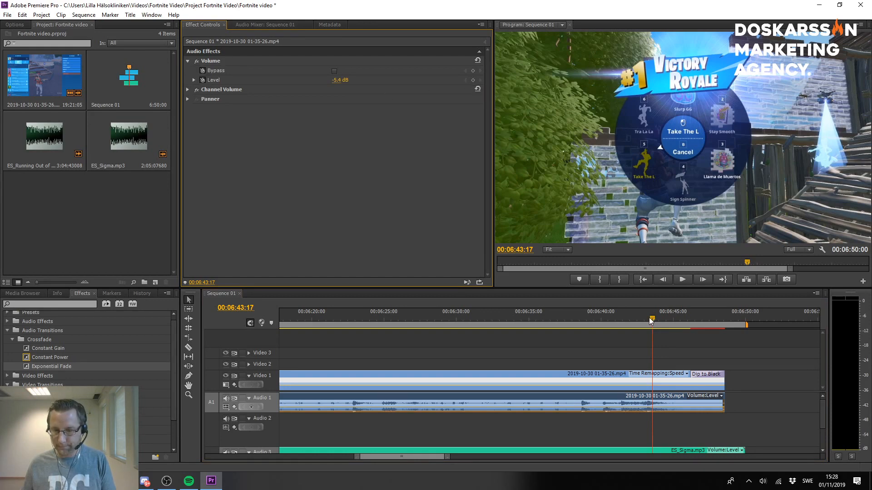
pyautogui.moveTo(649, 317); pyautogui.dragTo(691, 323)
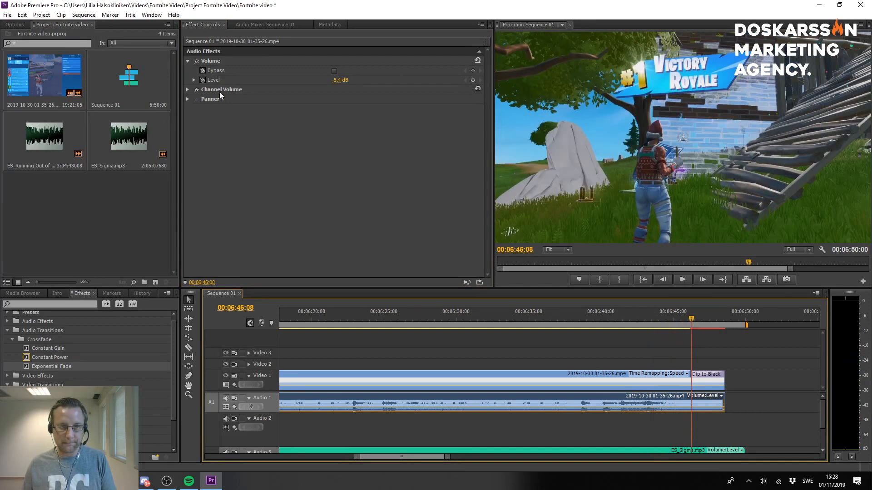
pyautogui.click(203, 80)
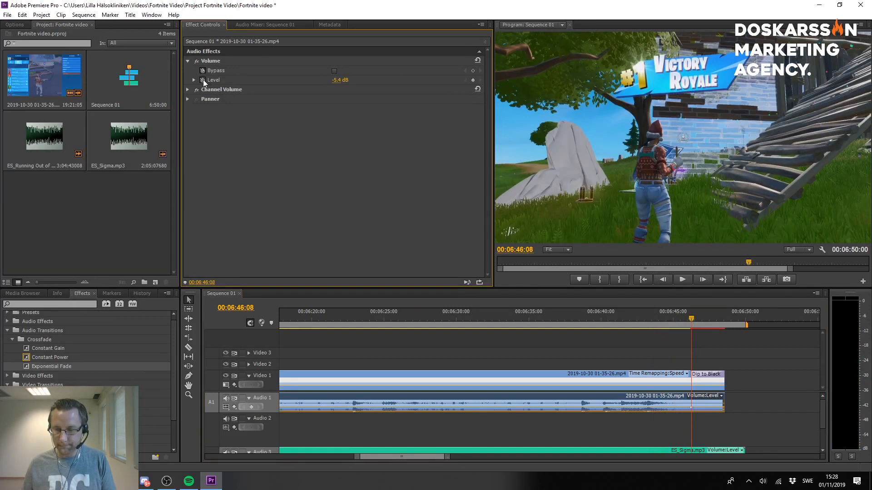
# Add a second level keyframe at 00:06:48:16 on the same audio clip and lower it to -∞ dB, keeping the first keyframe.
pyautogui.moveTo(694, 322); pyautogui.dragTo(727, 325)
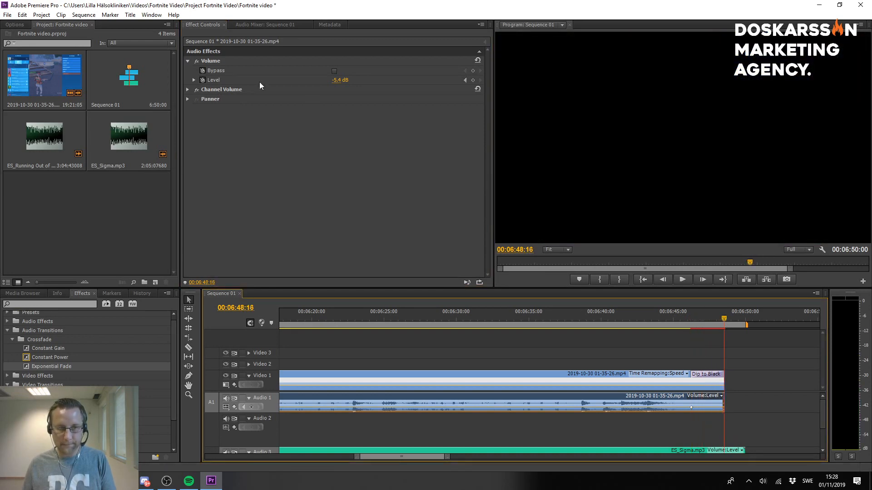
pyautogui.click(204, 80)
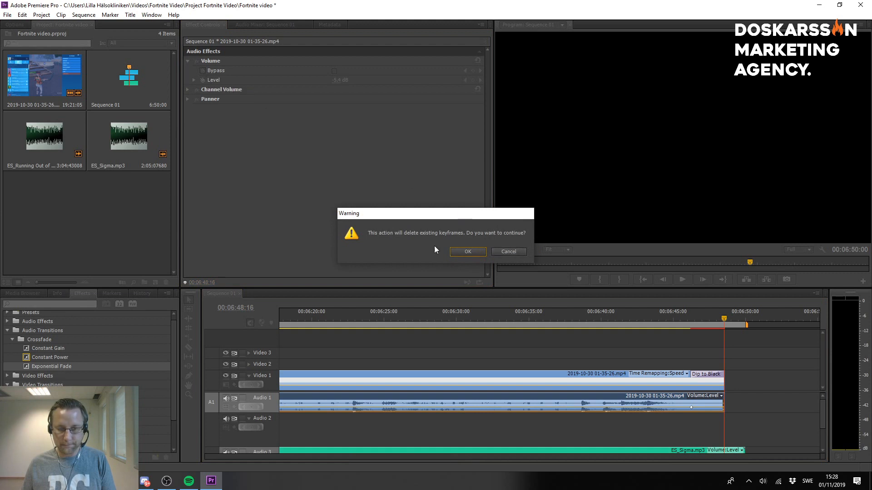
pyautogui.click(516, 255)
pyautogui.click(473, 80)
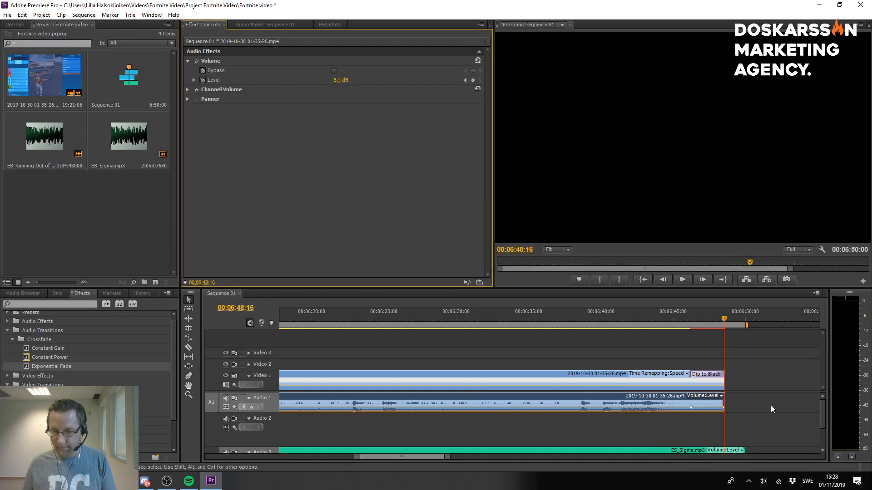
pyautogui.moveTo(723, 408)
pyautogui.mouseDown()
pyautogui.moveTo(722, 420)
pyautogui.moveTo(723, 409)
pyautogui.mouseUp()
# Play back the faded ending from about 00:06:45 and save the project.
pyautogui.click(671, 311)
pyautogui.press('space')
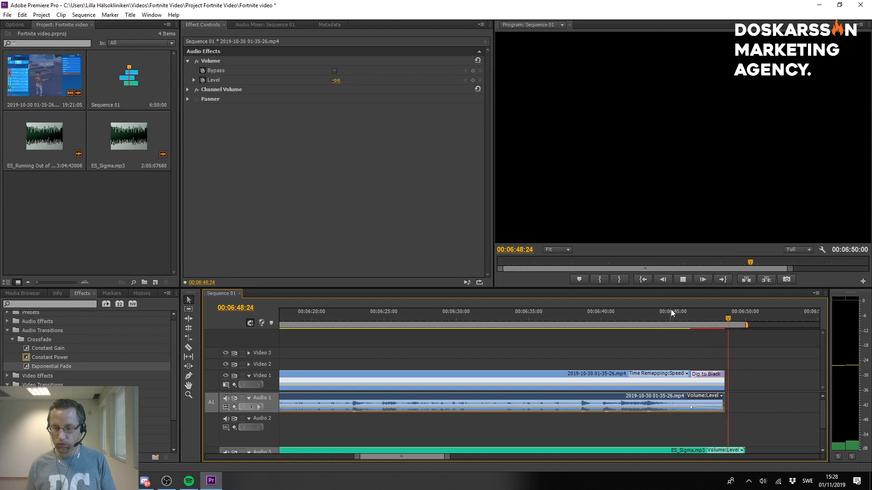
pyautogui.press('space')
pyautogui.hotkey('ctrl', 's')
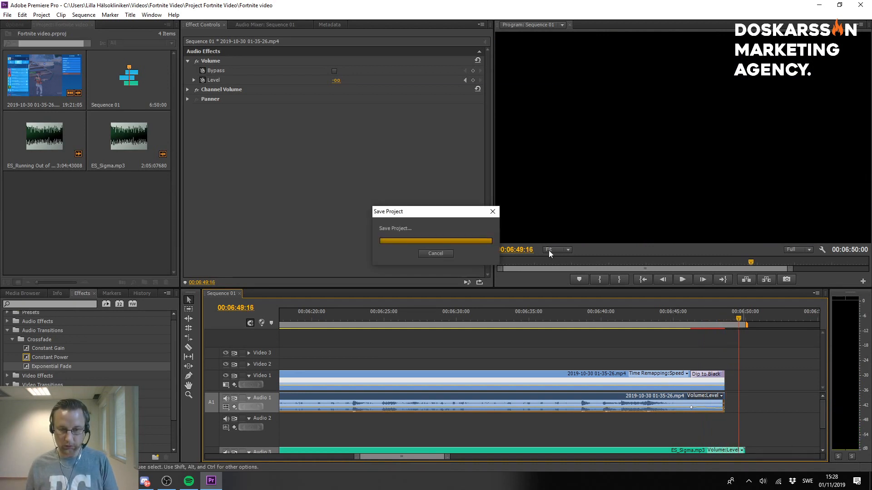
# Search the effects for "color" to list the color correction effects.
pyautogui.press('-')
pyautogui.scroll(-3, 450, 384)
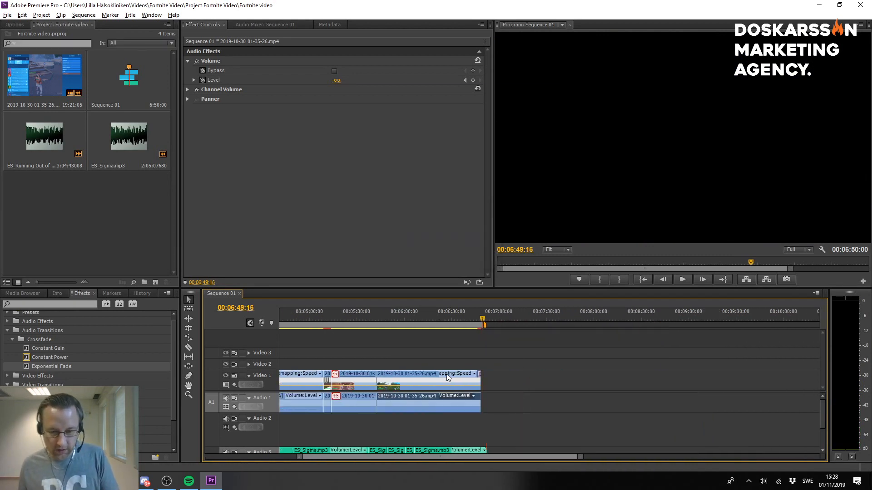
pyautogui.moveTo(361, 459); pyautogui.dragTo(230, 455)
pyautogui.press('-')
pyautogui.press('-')
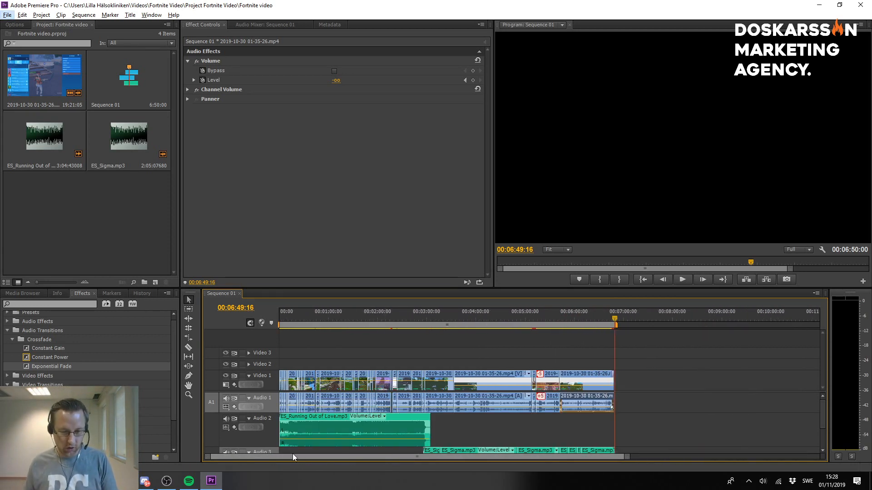
pyautogui.click(45, 302)
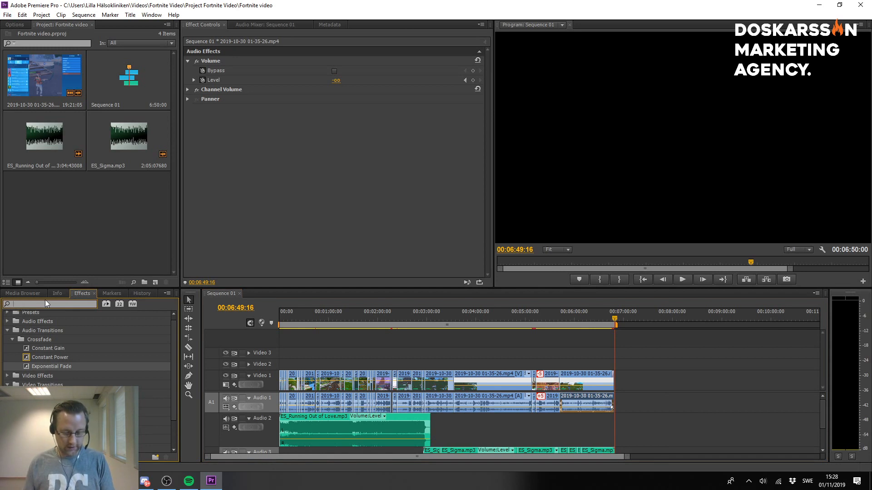
pyautogui.write('color')
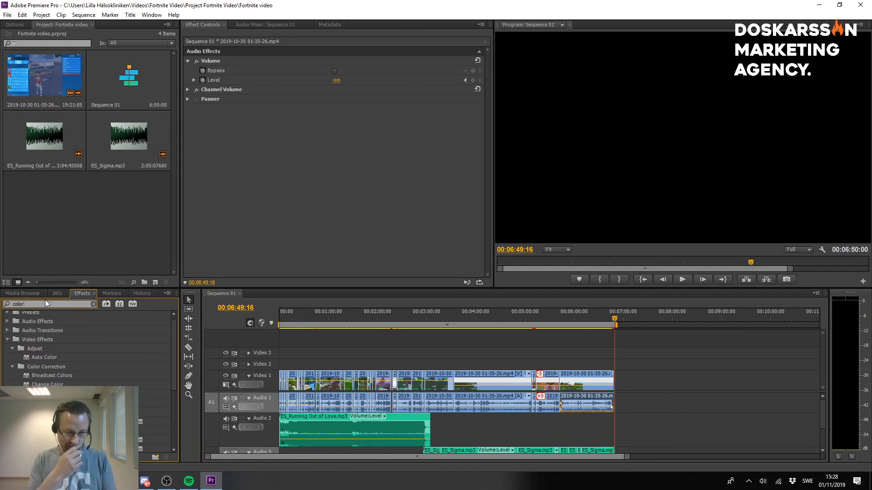
pyautogui.scroll(-1, 86, 409)
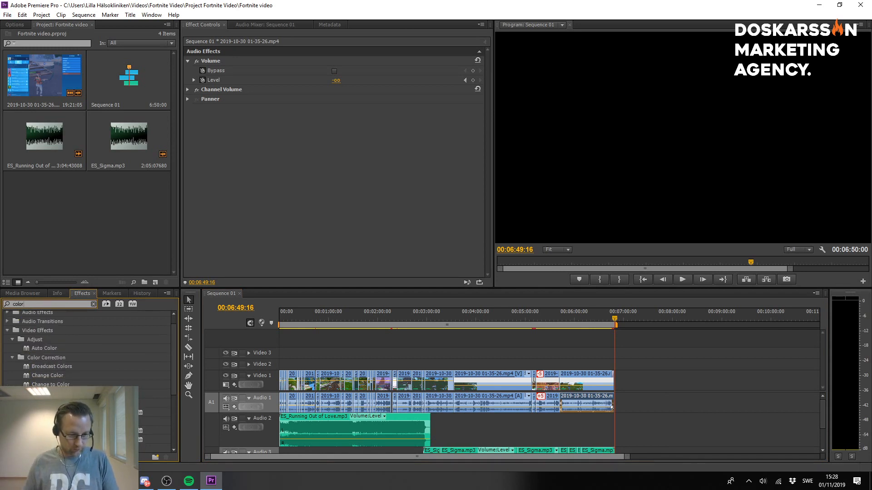
# Create an adjustment layer of 960 × 540 at 30.00 fps with square pixels.
pyautogui.click(328, 363)
pyautogui.click(143, 262)
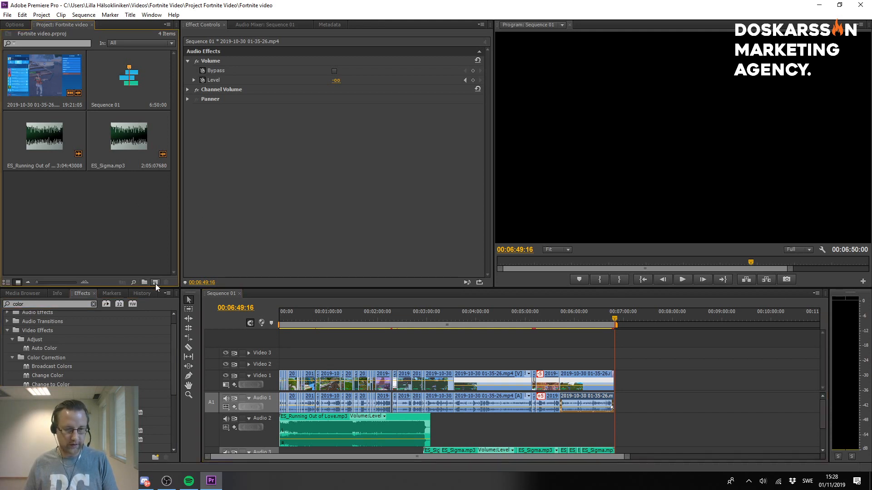
pyautogui.click(155, 282)
pyautogui.click(166, 313)
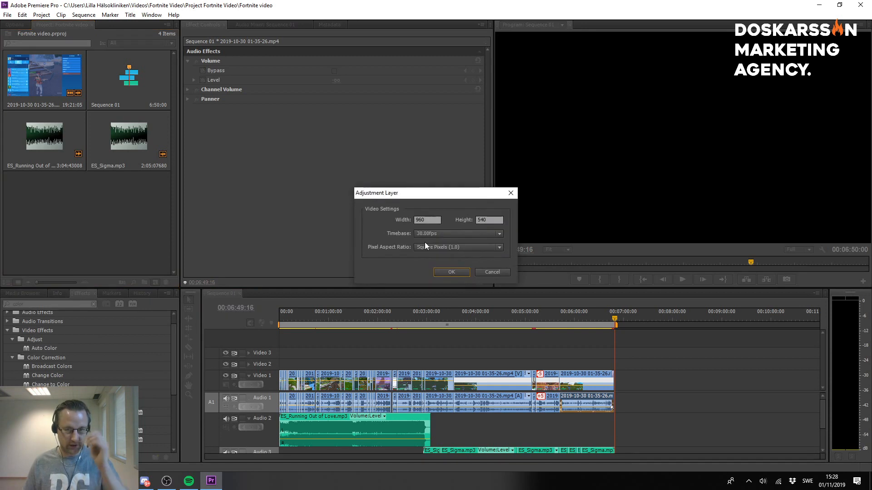
pyautogui.click(460, 276)
# Place the adjustment layer on Video 2 over the end of the sequence and apply the Three-Way Color Corrector to it.
pyautogui.moveTo(101, 186); pyautogui.dragTo(722, 366)
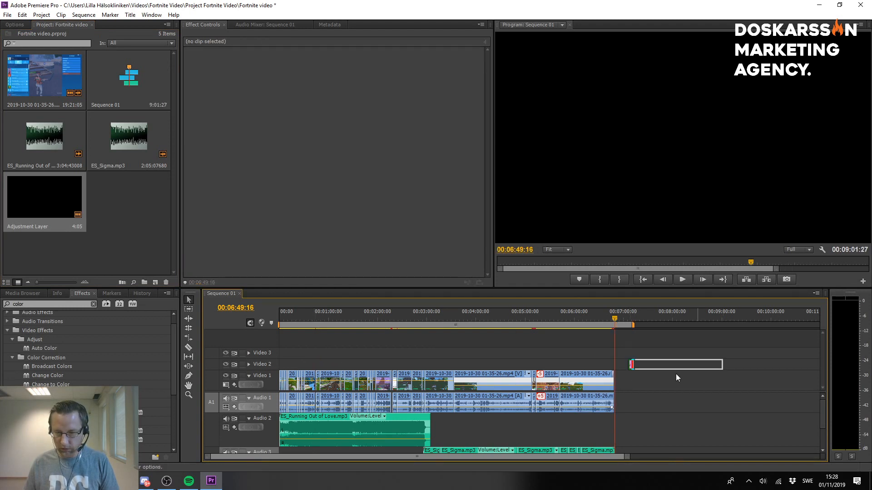
pyautogui.moveTo(645, 366); pyautogui.dragTo(535, 365)
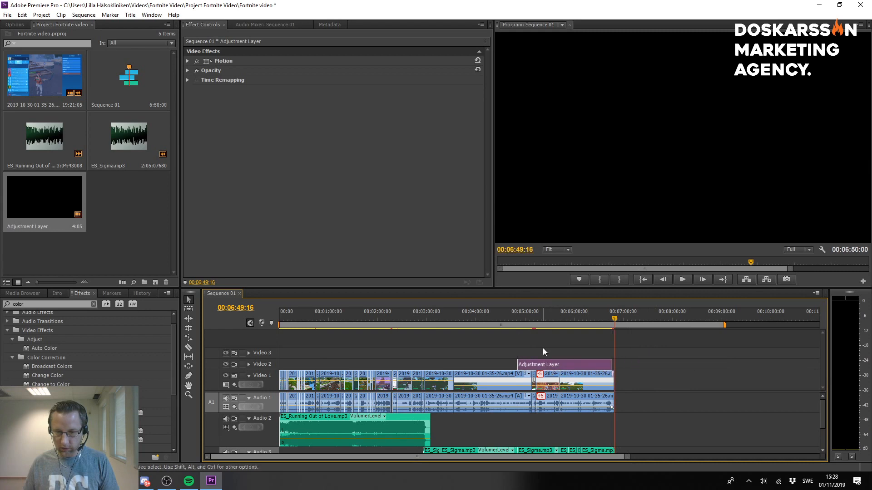
pyautogui.moveTo(554, 313); pyautogui.dragTo(523, 313)
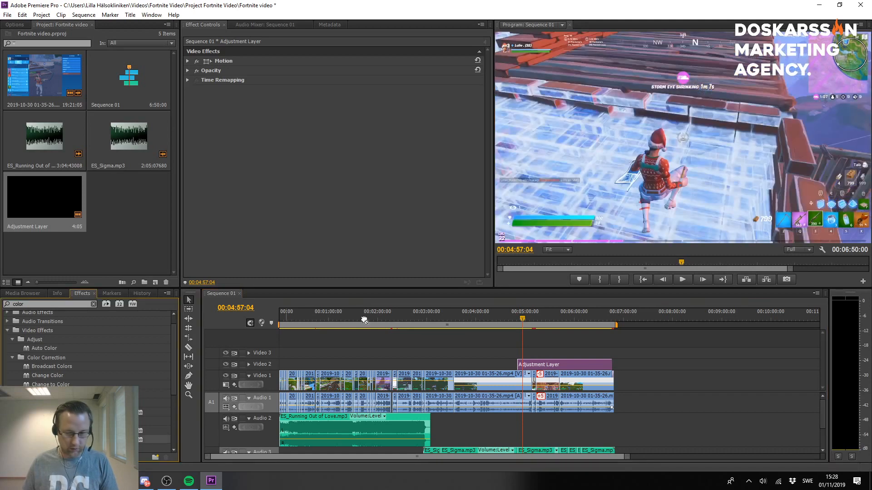
pyautogui.moveTo(572, 355); pyautogui.dragTo(572, 362)
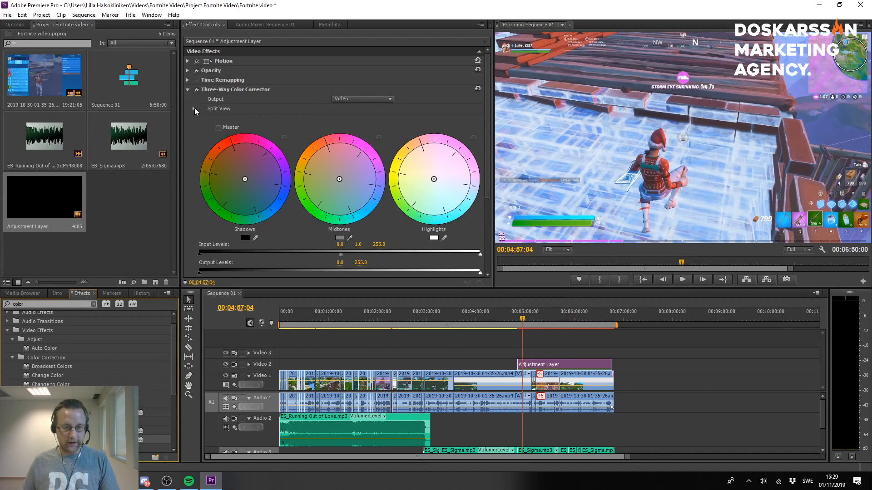
# Set the color corrector's Shadow Hue Angle to 8.0° and preview the footage from 00:05:12:20.
pyautogui.scroll(-5, 242, 176)
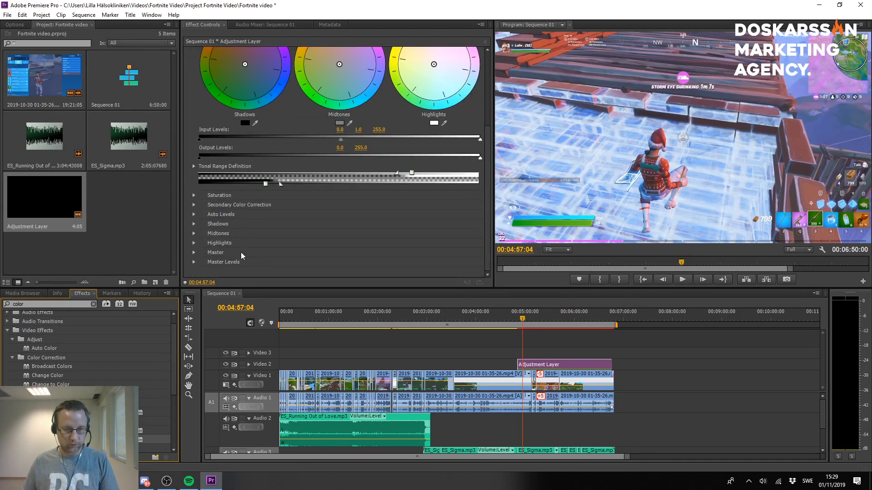
pyautogui.scroll(1, 227, 237)
pyautogui.scroll(-1, 227, 238)
pyautogui.click(194, 223)
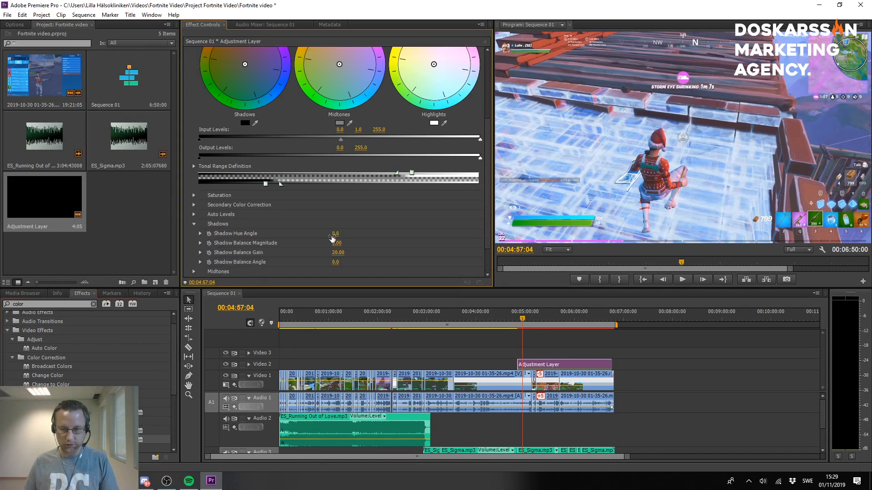
pyautogui.moveTo(335, 233); pyautogui.dragTo(342, 233)
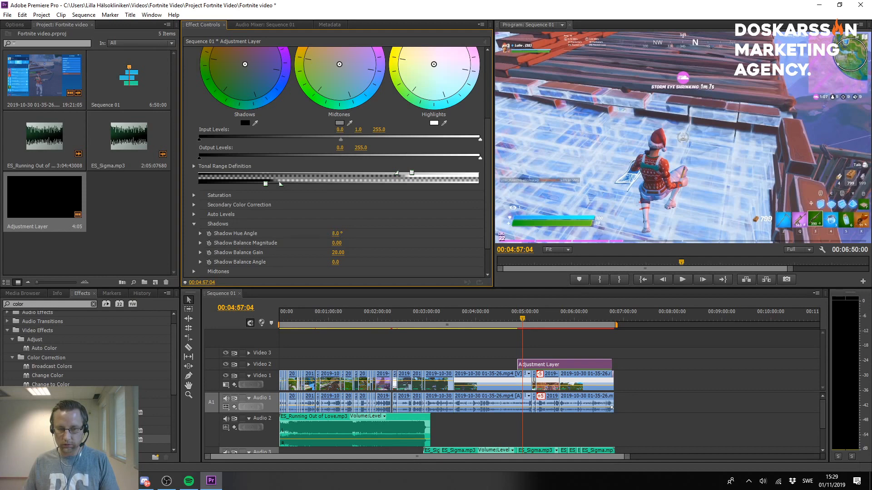
pyautogui.click(535, 318)
pyautogui.press('space')
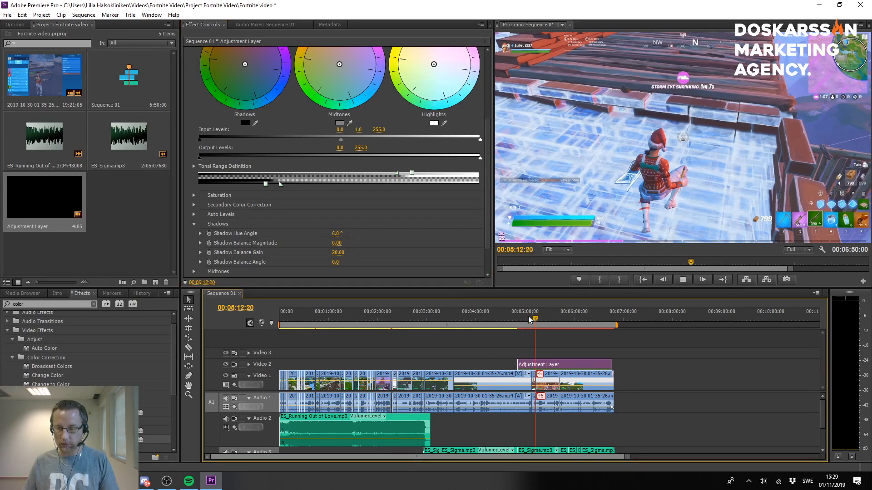
pyautogui.press('space')
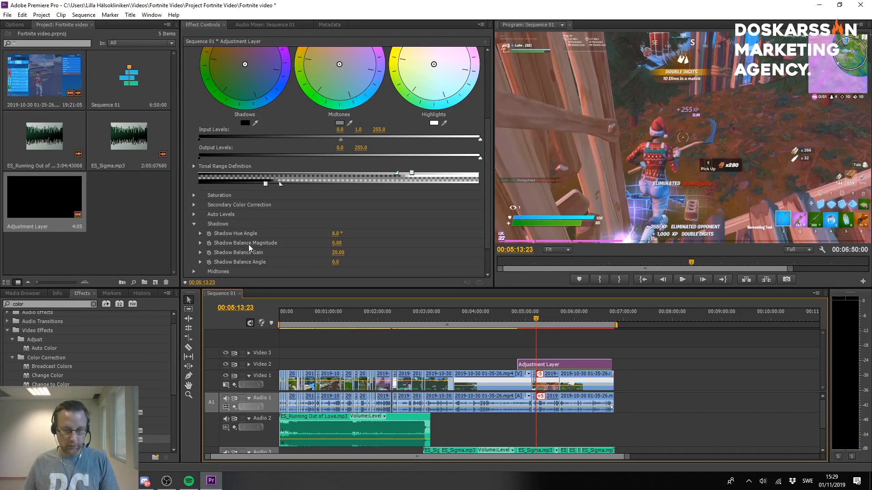
# Set the Shadow Hue Angle back to 0.0°.
pyautogui.click(337, 233)
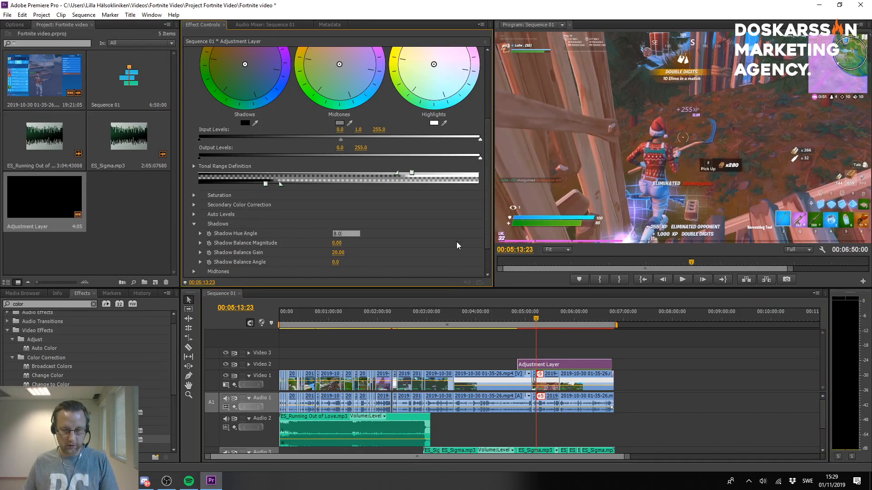
pyautogui.write('0')
pyautogui.press('Return')
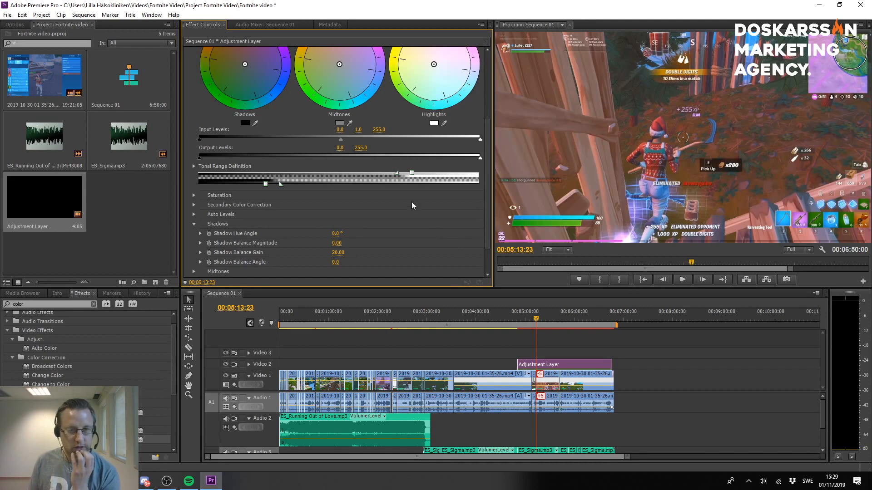
# Shift the Three-Way Color Corrector's shadows slightly toward cyan, midtones toward blue and highlights toward green, judging the footage at 00:05:17:20.
pyautogui.scroll(3, 412, 205)
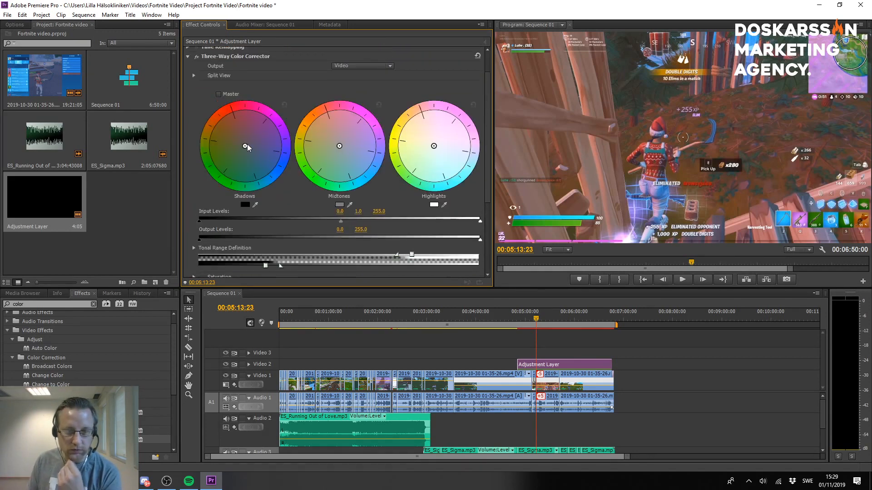
pyautogui.moveTo(245, 145); pyautogui.dragTo(248, 155)
pyautogui.click(621, 413)
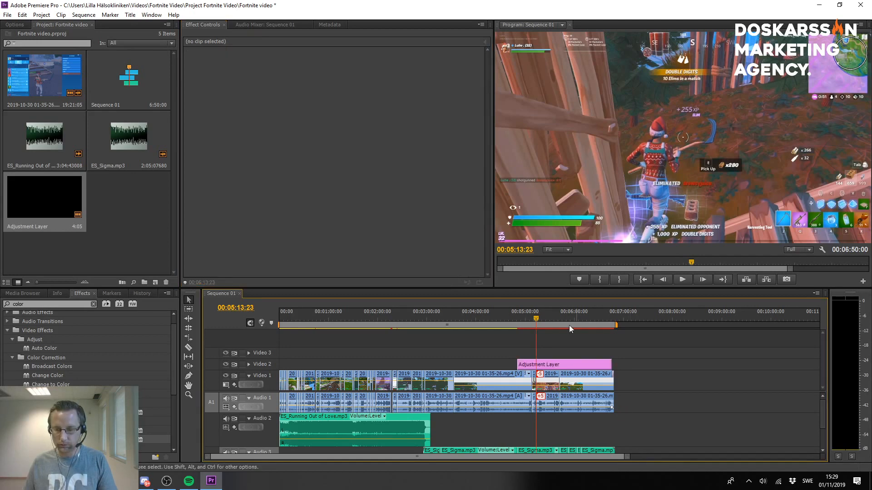
pyautogui.click(554, 313)
pyautogui.moveTo(554, 313); pyautogui.dragTo(539, 317)
pyautogui.click(547, 364)
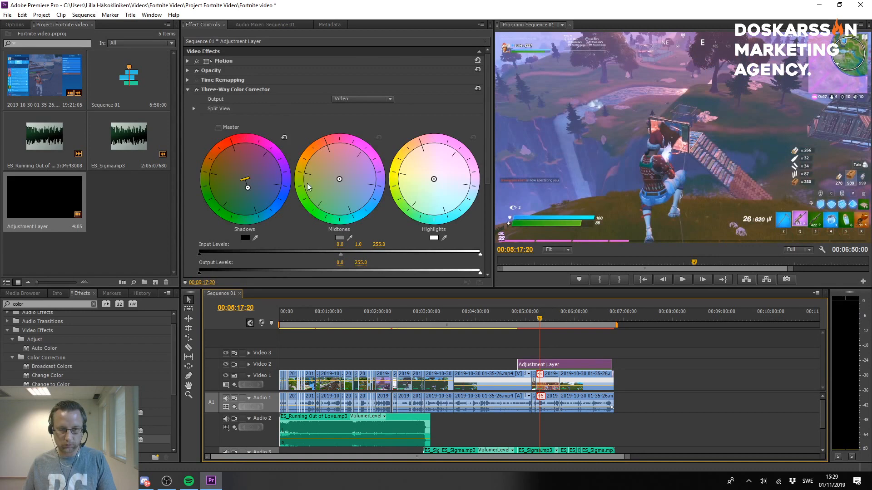
pyautogui.moveTo(350, 183)
pyautogui.mouseDown()
pyautogui.moveTo(329, 194)
pyautogui.moveTo(347, 189)
pyautogui.mouseUp()
pyautogui.moveTo(434, 179)
pyautogui.mouseDown()
pyautogui.moveTo(416, 193)
pyautogui.moveTo(423, 190)
pyautogui.mouseUp()
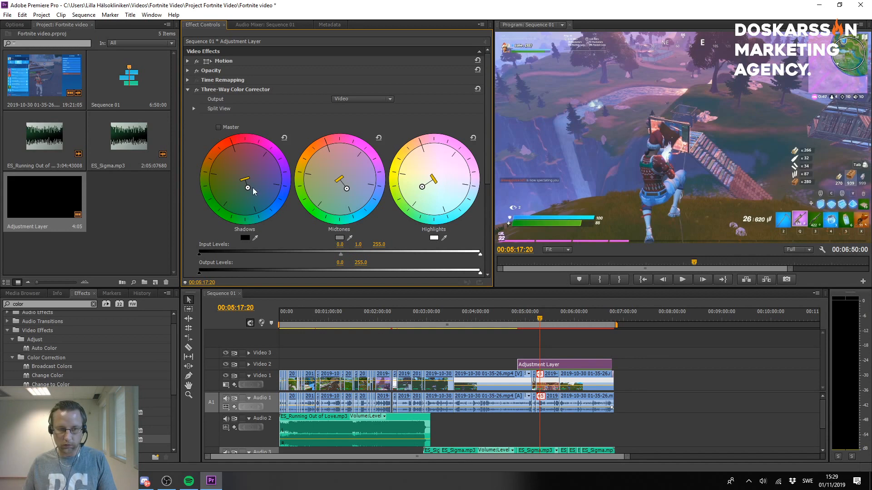
# Try the Master option across the three color wheels, switch it back off and shift only the shadows toward green.
pyautogui.moveTo(248, 188)
pyautogui.mouseDown()
pyautogui.moveTo(255, 205)
pyautogui.moveTo(224, 178)
pyautogui.moveTo(231, 166)
pyautogui.moveTo(232, 190)
pyautogui.mouseUp()
pyautogui.click(219, 127)
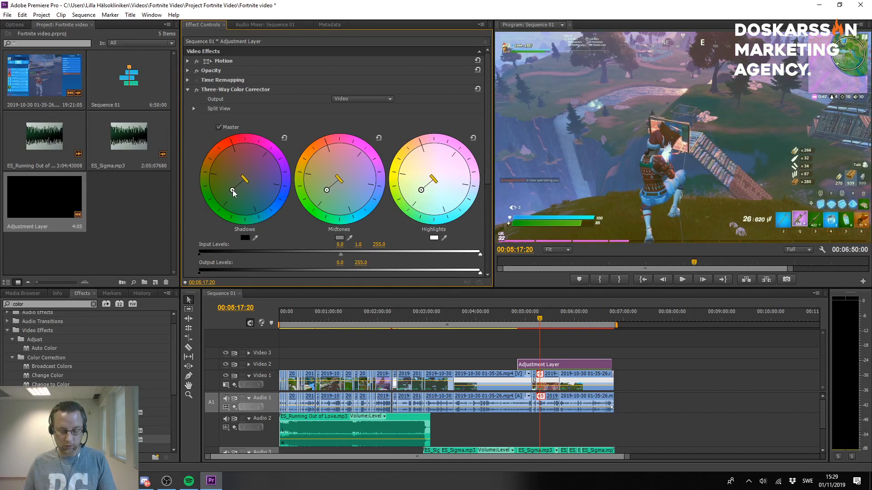
pyautogui.hotkey('ctrl', 'z')
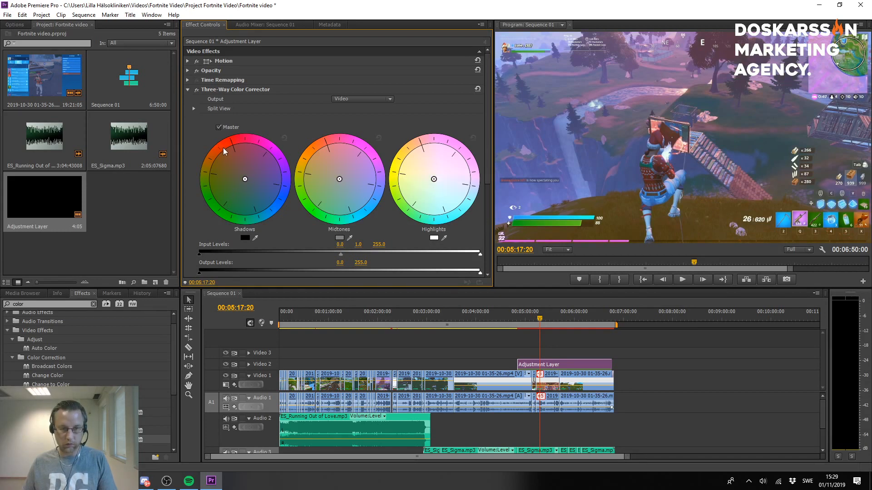
pyautogui.click(217, 129)
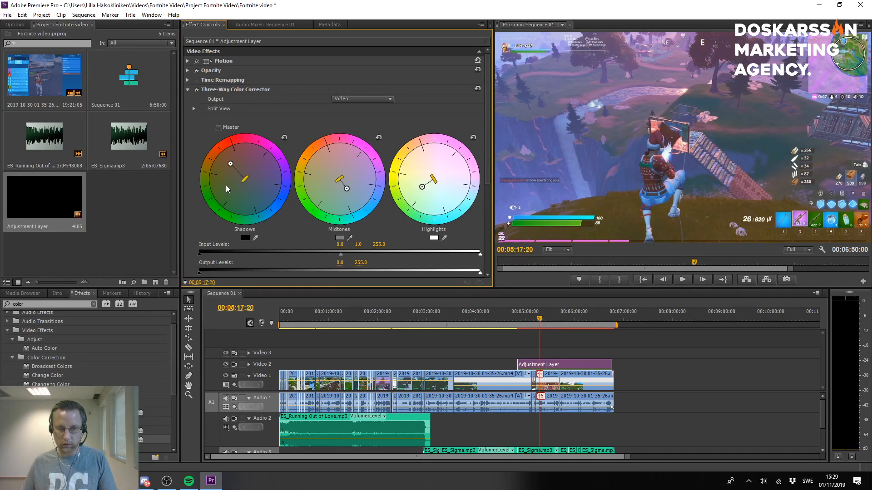
pyautogui.moveTo(230, 164); pyautogui.dragTo(223, 187)
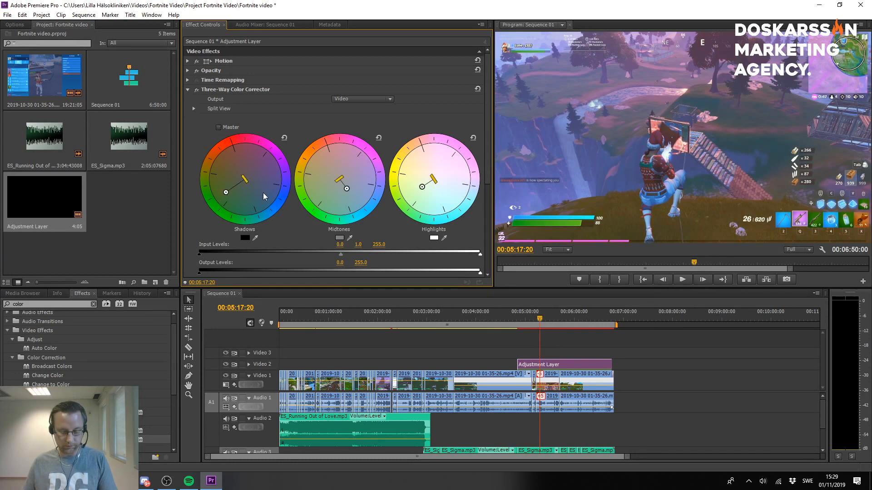
# Remove the Three-Way Color Corrector from the adjustment layer on Video 2.
pyautogui.click(623, 355)
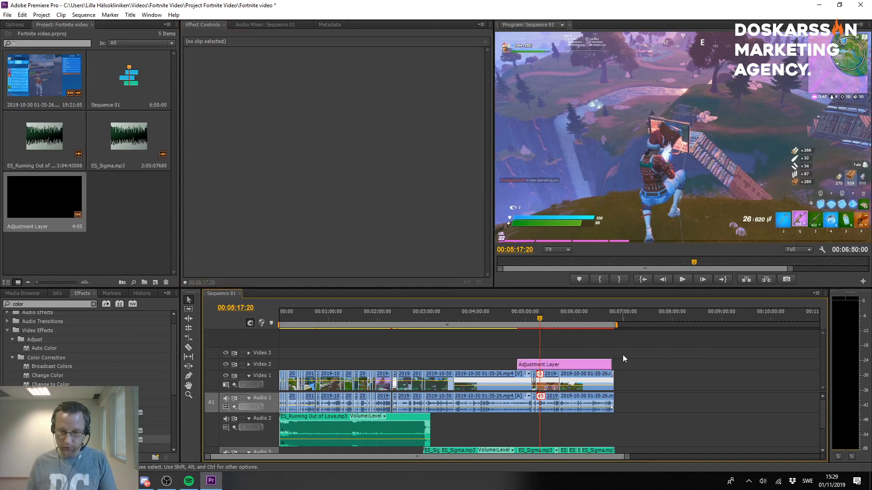
pyautogui.click(599, 365)
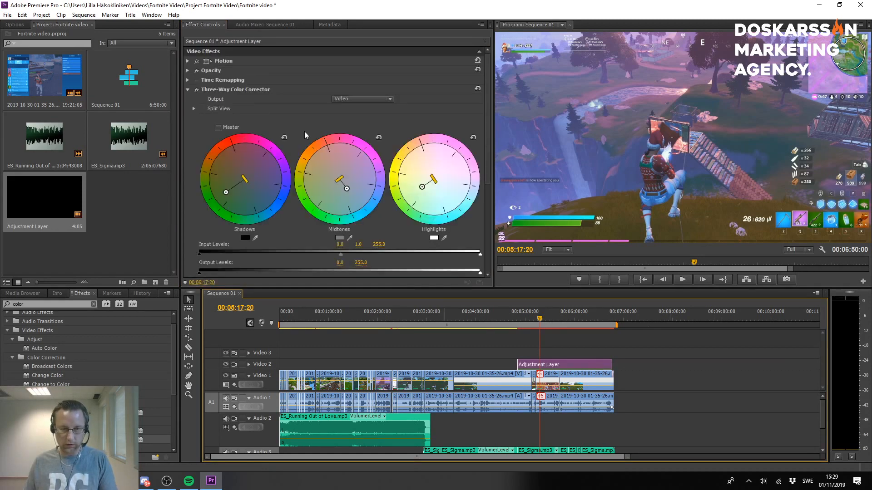
pyautogui.click(225, 90)
pyautogui.press('Delete')
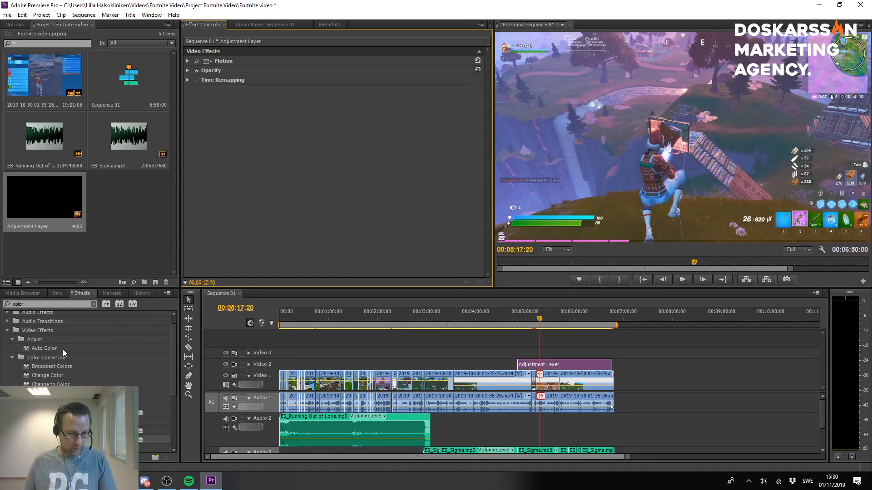
# Look through the effects matching "color" and clear the effects search.
pyautogui.scroll(-2, 117, 326)
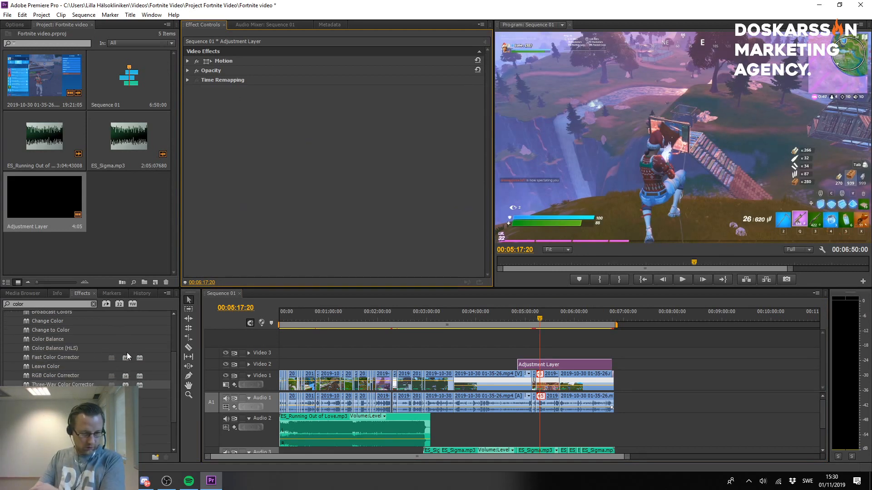
pyautogui.scroll(-2, 127, 352)
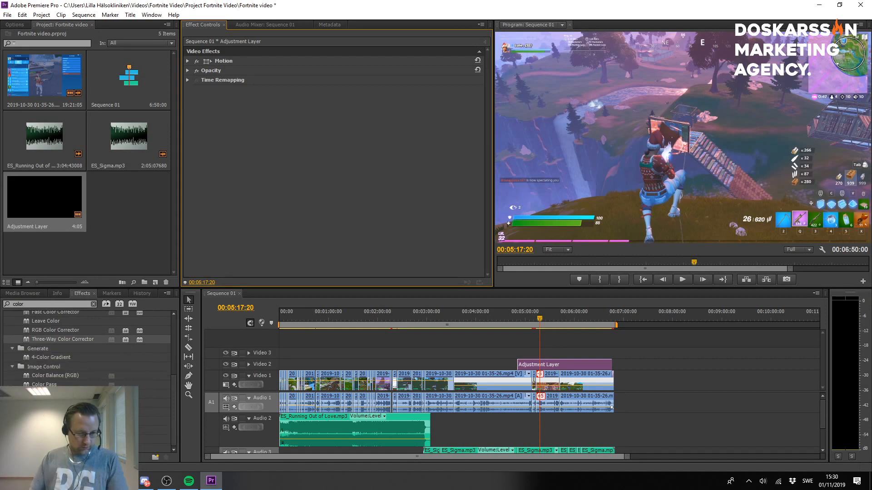
pyautogui.scroll(3, 26, 368)
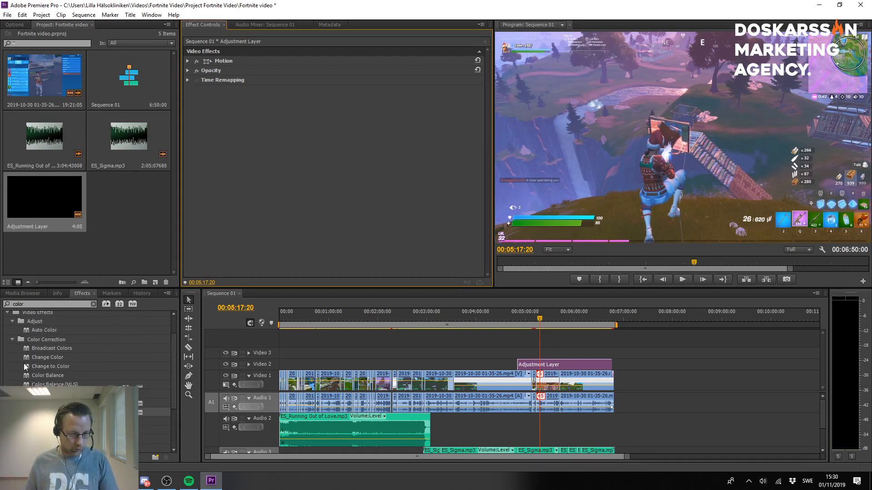
pyautogui.scroll(1, 20, 359)
pyautogui.click(12, 357)
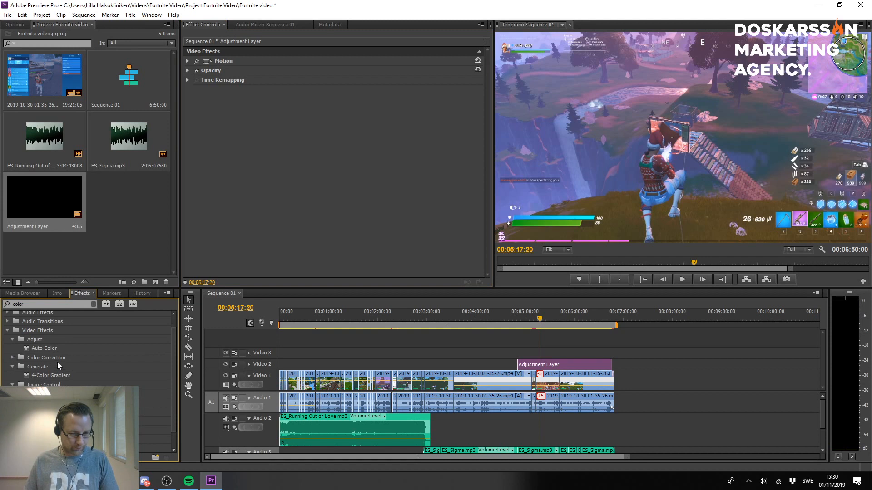
pyautogui.click(42, 305)
pyautogui.press('BackSpace')
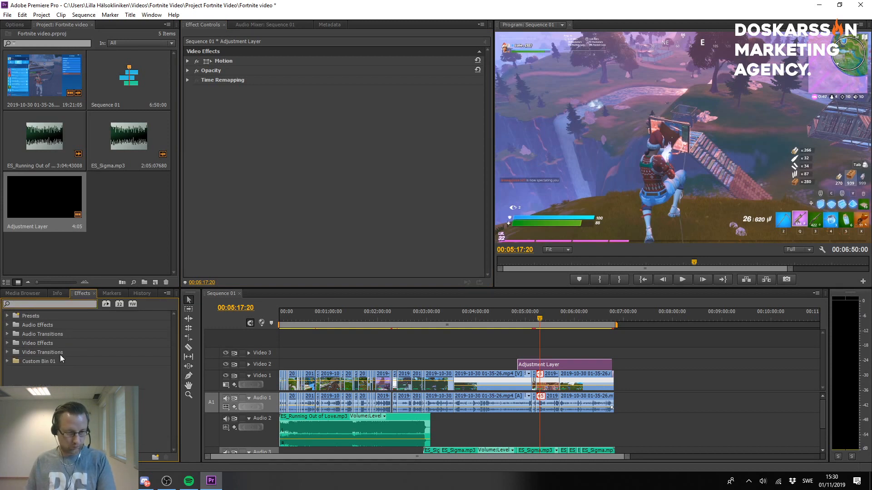
# Find the Shadow/Highlight effect in the Adjust group of the video effects and apply it to the adjustment layer.
pyautogui.click(7, 343)
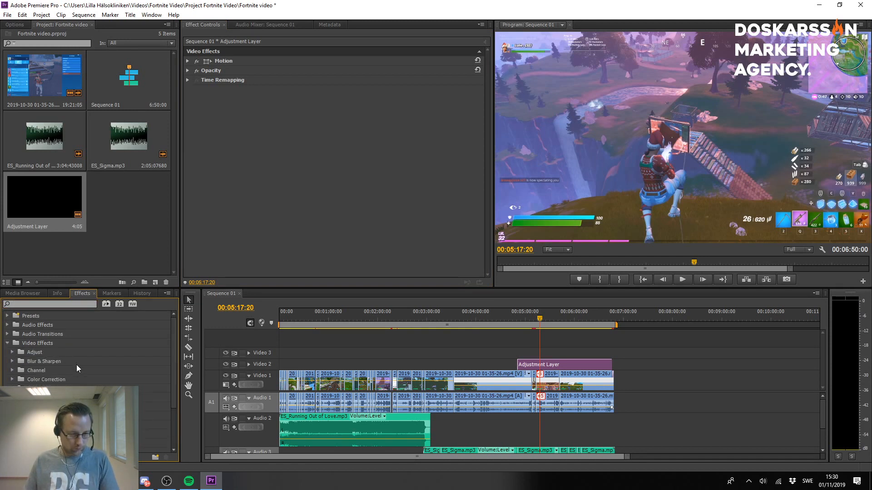
pyautogui.scroll(-2, 77, 366)
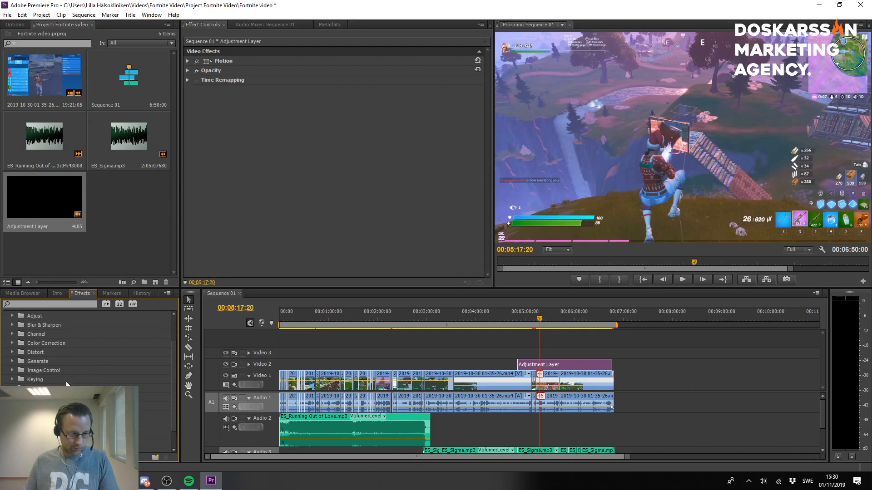
pyautogui.scroll(-1, 67, 382)
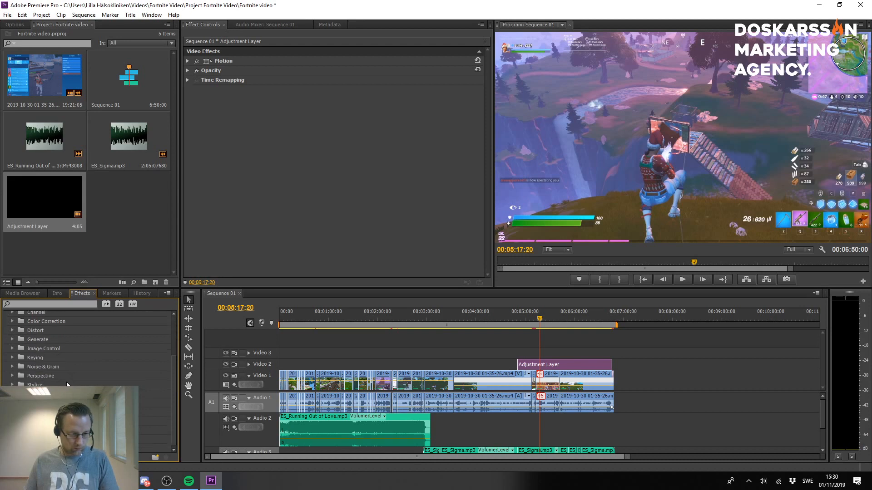
pyautogui.click(11, 349)
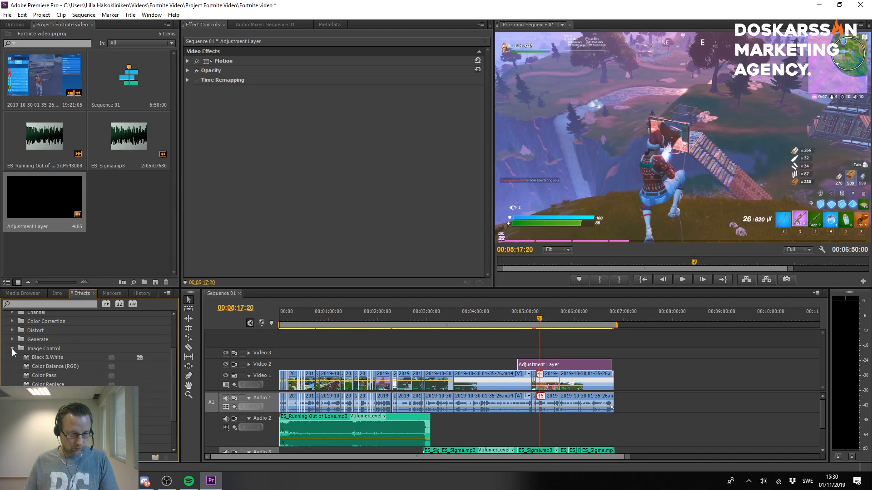
pyautogui.click(12, 348)
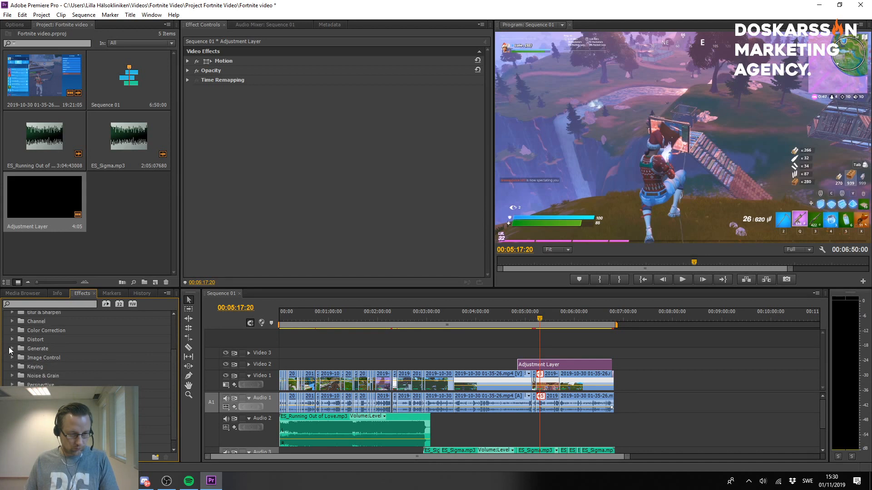
pyautogui.scroll(1, 10, 350)
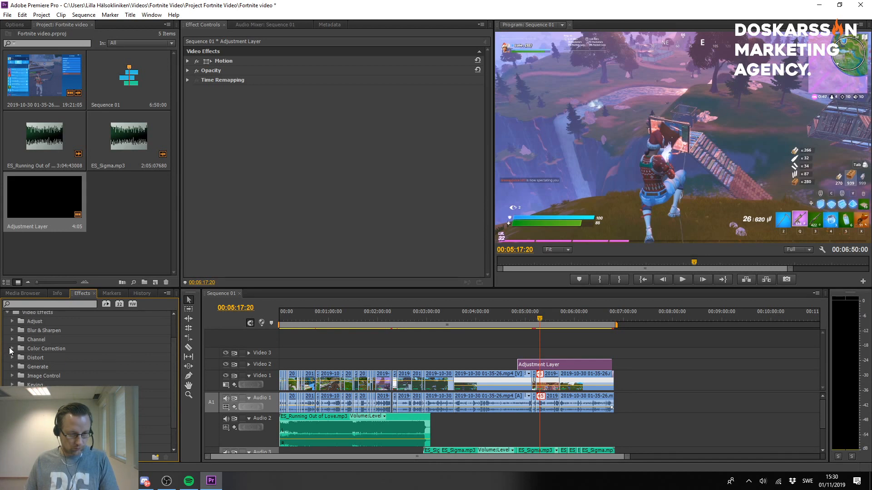
pyautogui.click(13, 321)
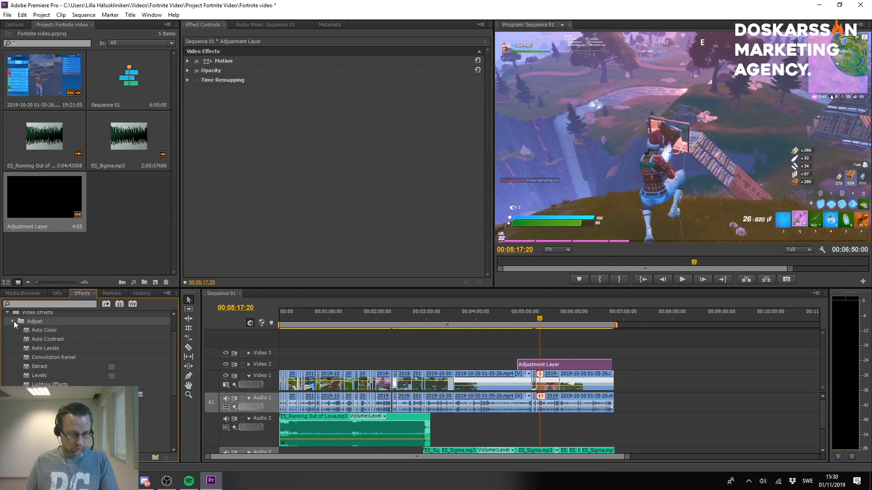
pyautogui.moveTo(49, 402); pyautogui.dragTo(563, 370)
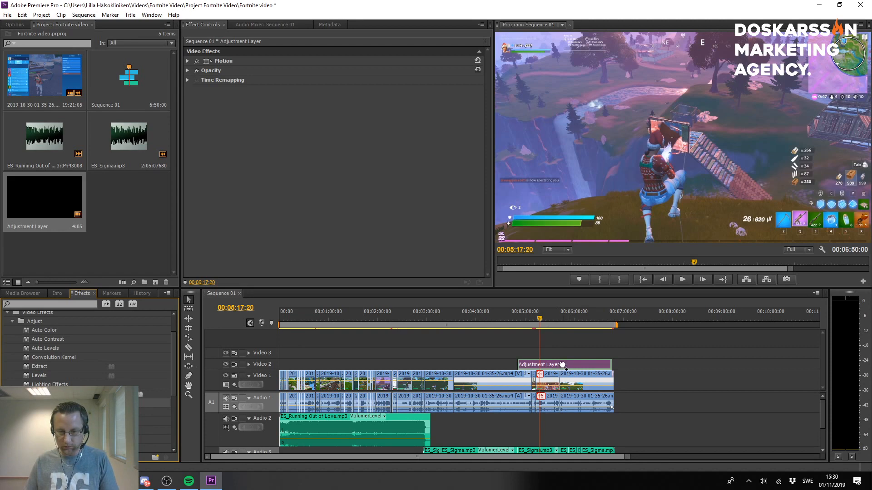
# Inspect the Shadow/Highlight effect's Shadow Amount setting and preview the footage from 00:04:57:04.
pyautogui.click(524, 311)
pyautogui.click(523, 310)
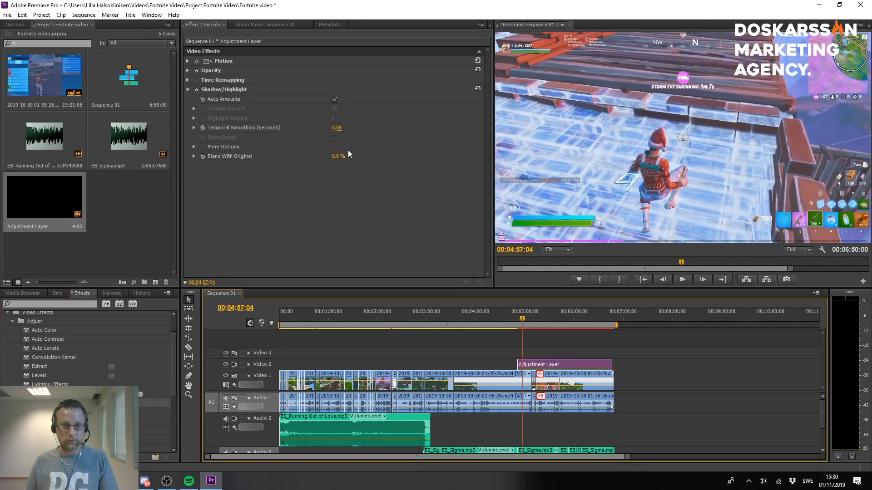
pyautogui.click(193, 109)
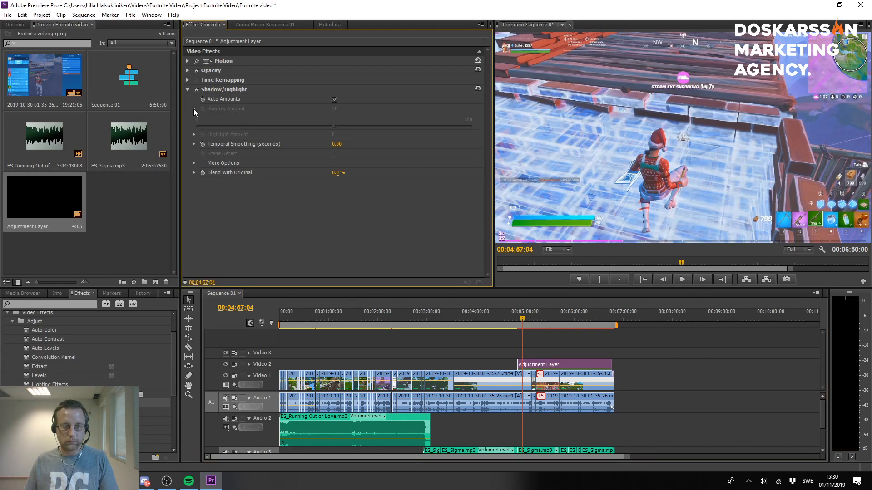
pyautogui.click(193, 109)
pyautogui.press('space')
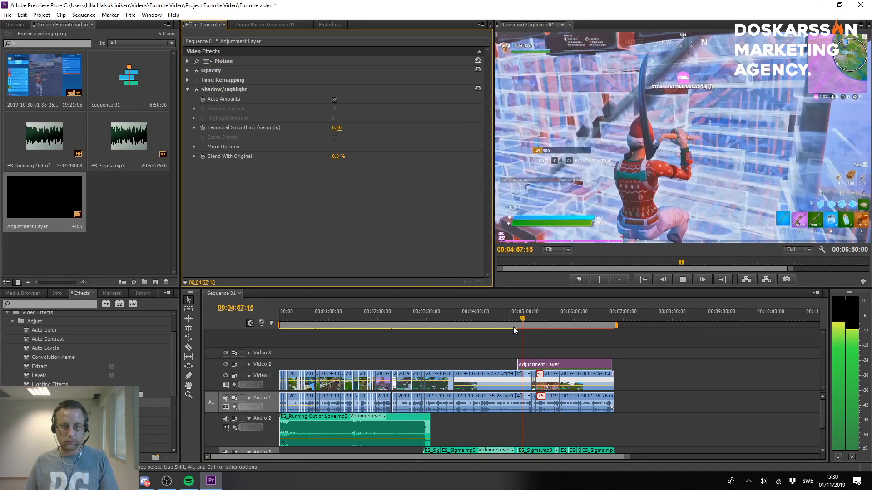
# With the playhead at 00:06:01:14, set Shadow/Highlight's Temporal Smoothing to 8.30 seconds and Blend With Original to 24.0 %.
pyautogui.click(575, 318)
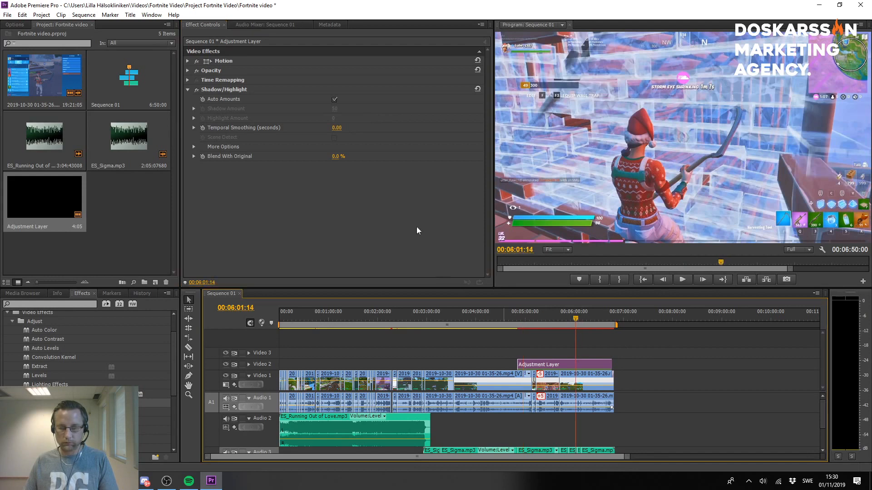
pyautogui.click(346, 134)
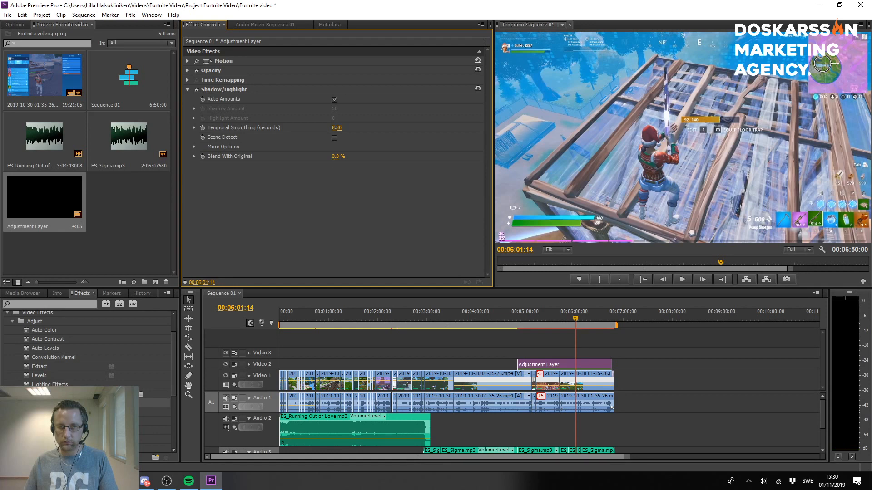
pyautogui.moveTo(333, 156); pyautogui.dragTo(339, 155)
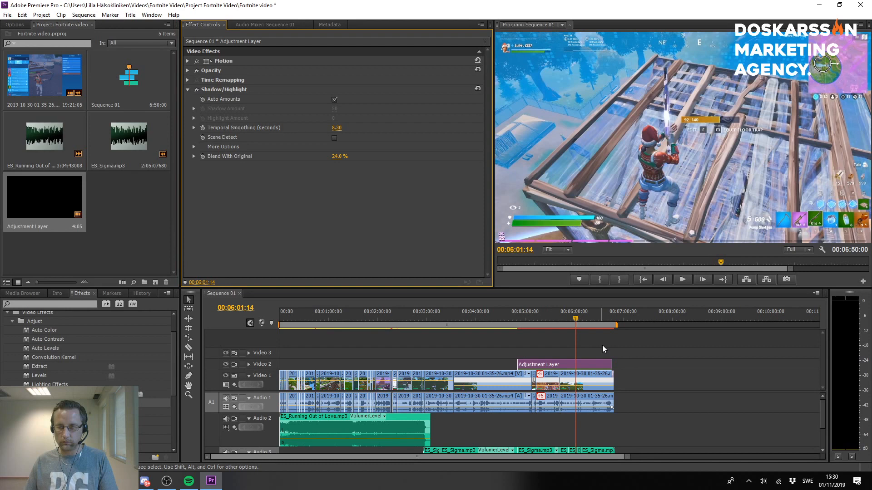
# Save the project and delete the adjustment layer from Video 2.
pyautogui.click(543, 313)
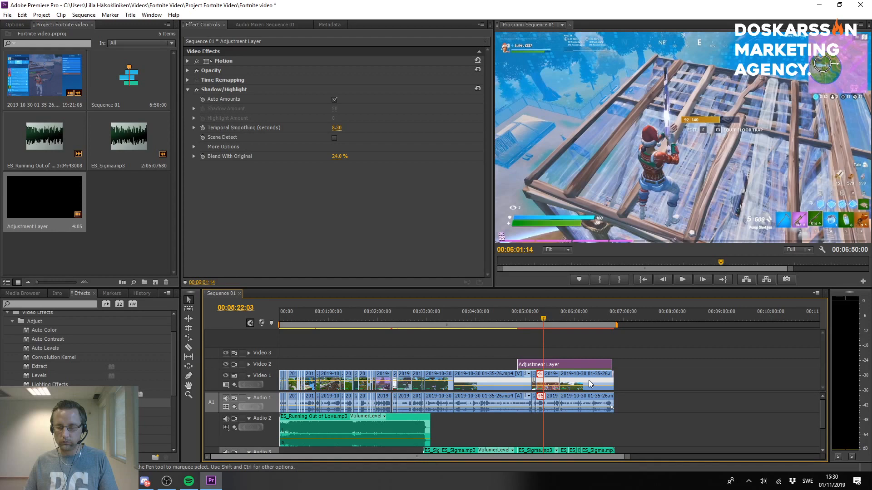
pyautogui.hotkey('ctrl', 's')
pyautogui.click(539, 314)
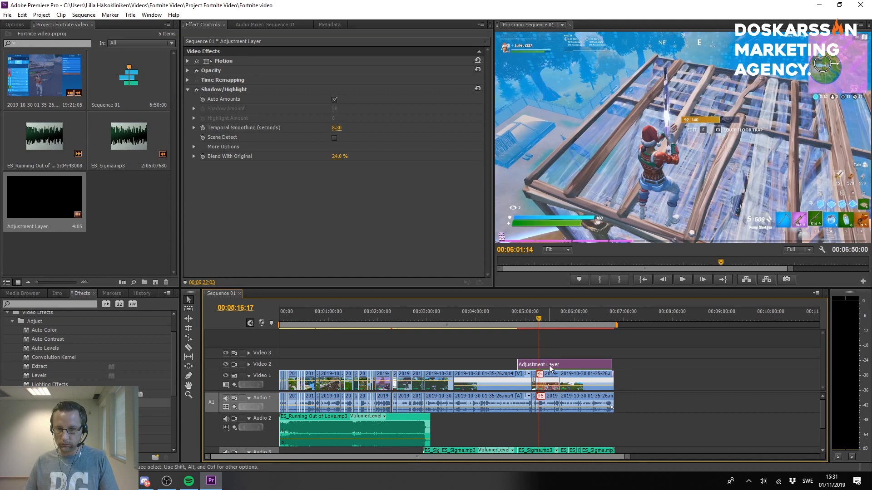
pyautogui.moveTo(613, 345); pyautogui.dragTo(600, 359)
pyautogui.press('Delete')
# Save the project without the adjustment layer and return the playhead to the start of the sequence.
pyautogui.click(525, 320)
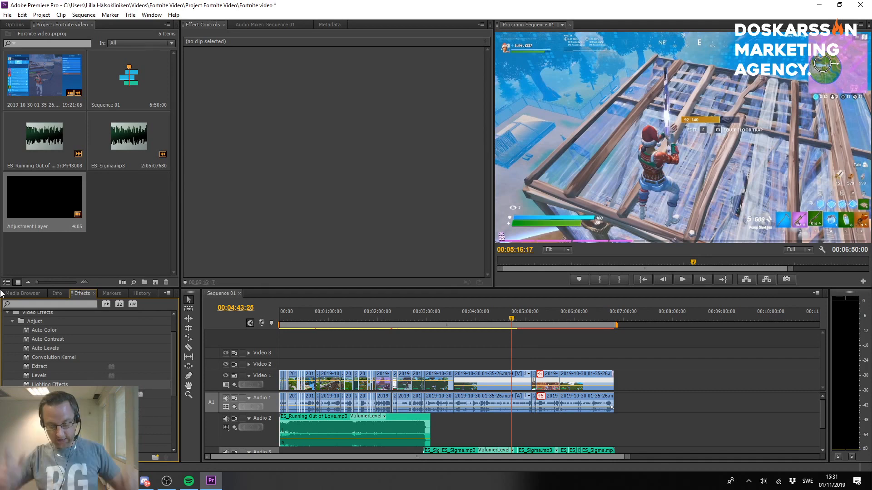
pyautogui.hotkey('ctrl', 's')
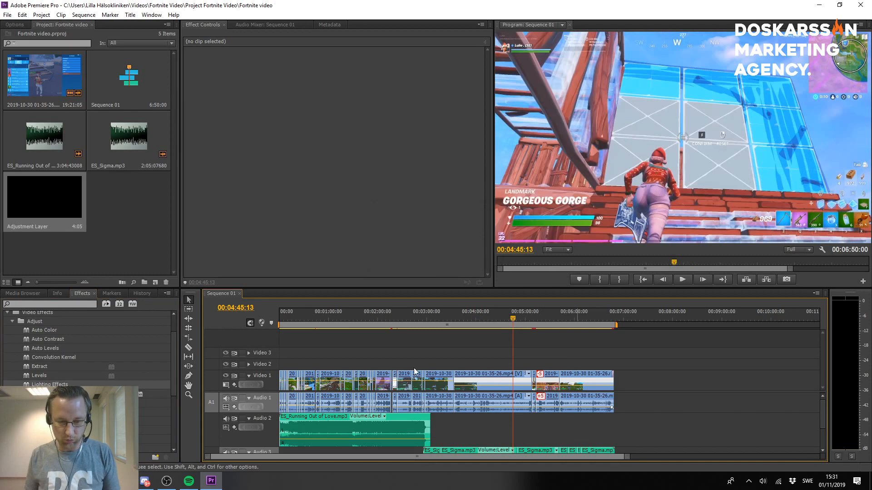
pyautogui.press('-')
pyautogui.press('Home')
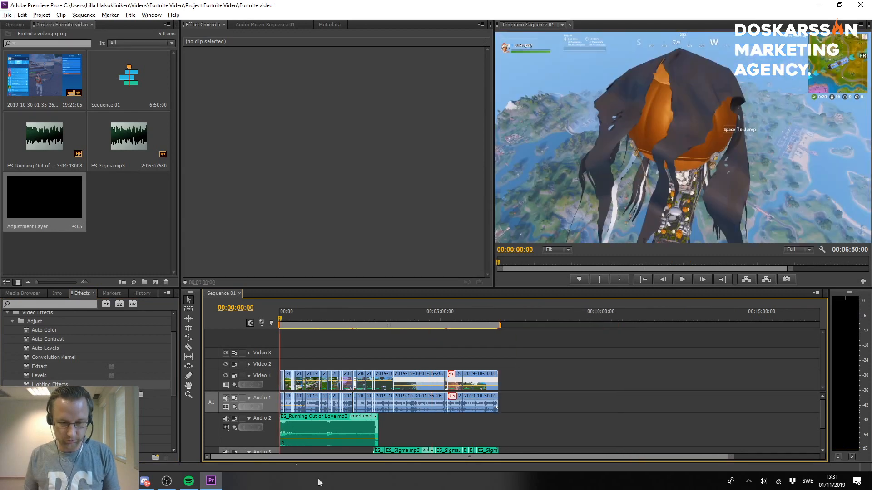
# Review the sequence by scrubbing through it and playing from 00:04:39:18 to the closing black, and save the project.
pyautogui.click(369, 316)
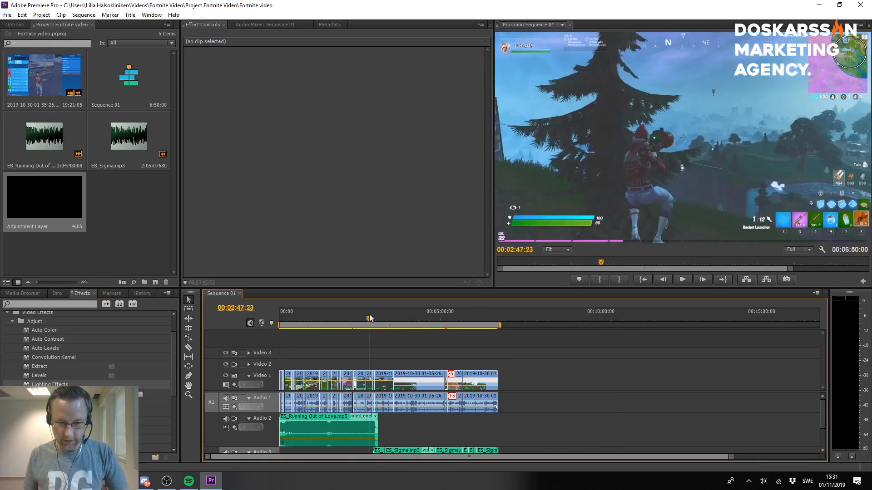
pyautogui.moveTo(370, 314); pyautogui.dragTo(347, 318)
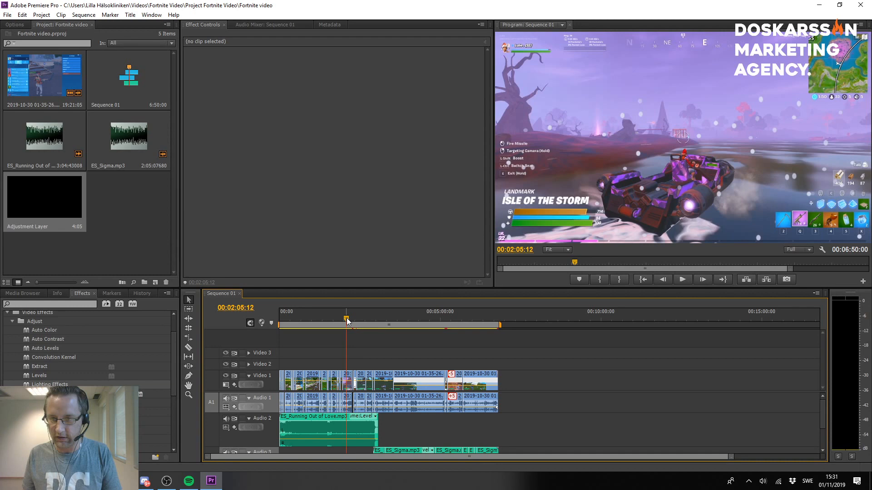
pyautogui.moveTo(346, 318); pyautogui.dragTo(381, 323)
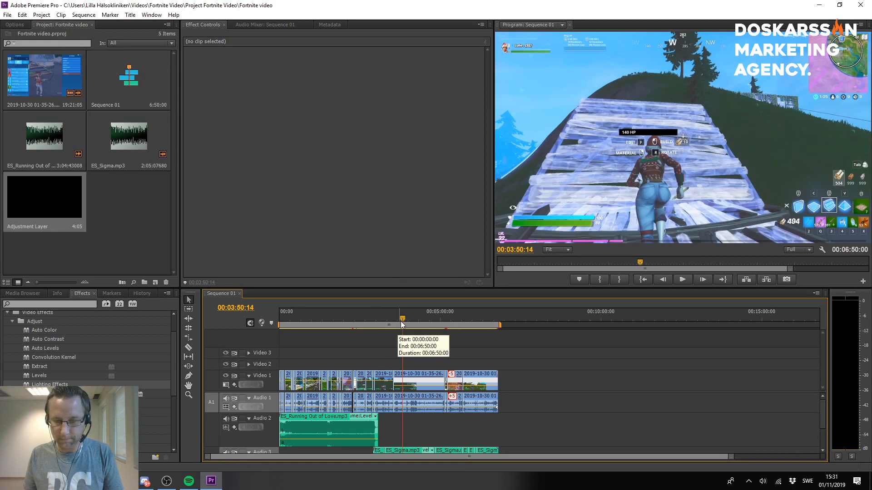
pyautogui.moveTo(403, 319); pyautogui.dragTo(429, 317)
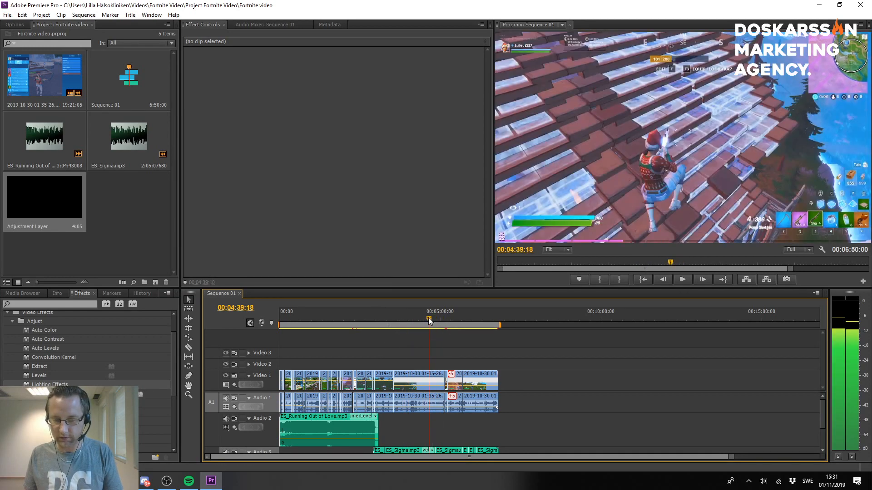
pyautogui.press('space')
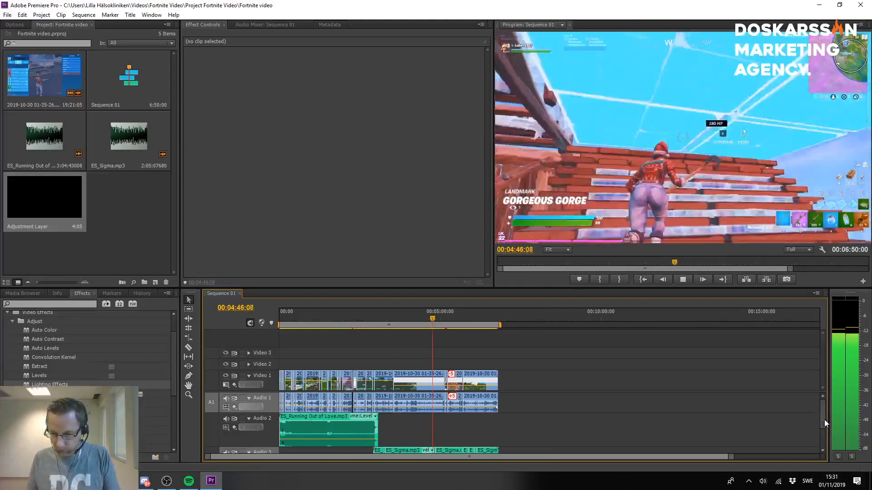
pyautogui.moveTo(824, 420); pyautogui.dragTo(819, 433)
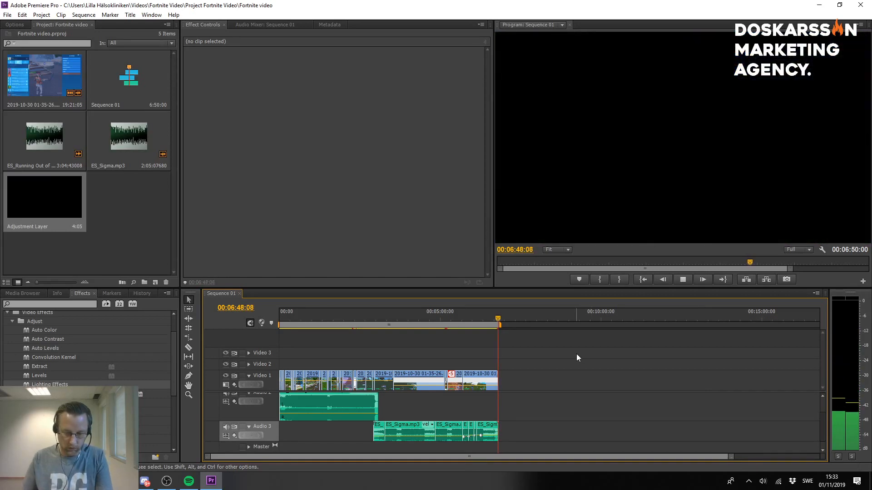
pyautogui.press('space')
pyautogui.hotkey('ctrl', 's')
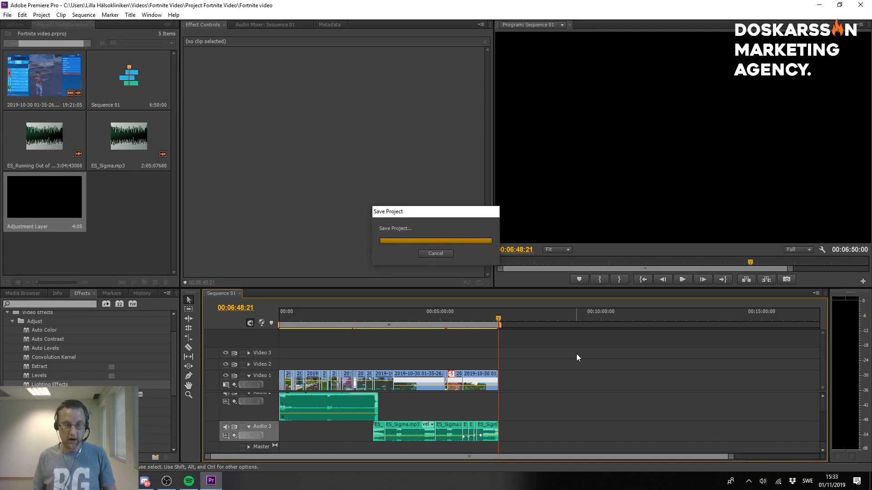
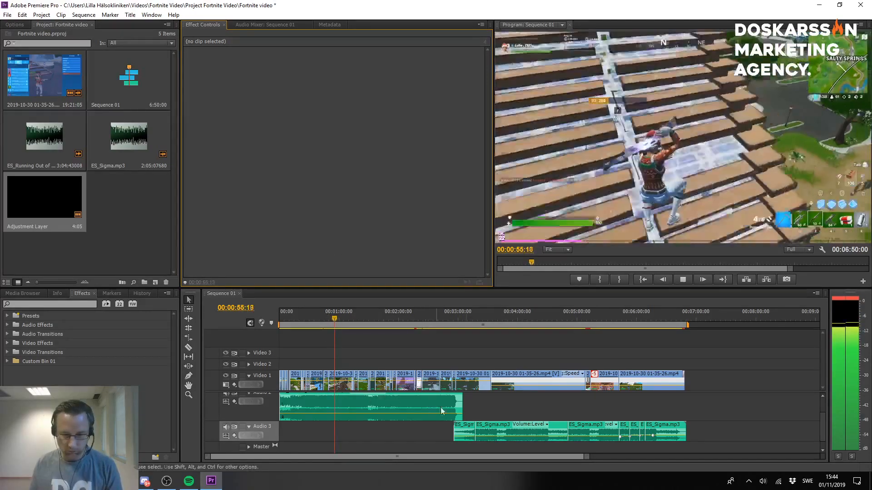
# Stop the playback and listen again to the audio across the cut just before 00:00:45.
pyautogui.scroll(3, 821, 419)
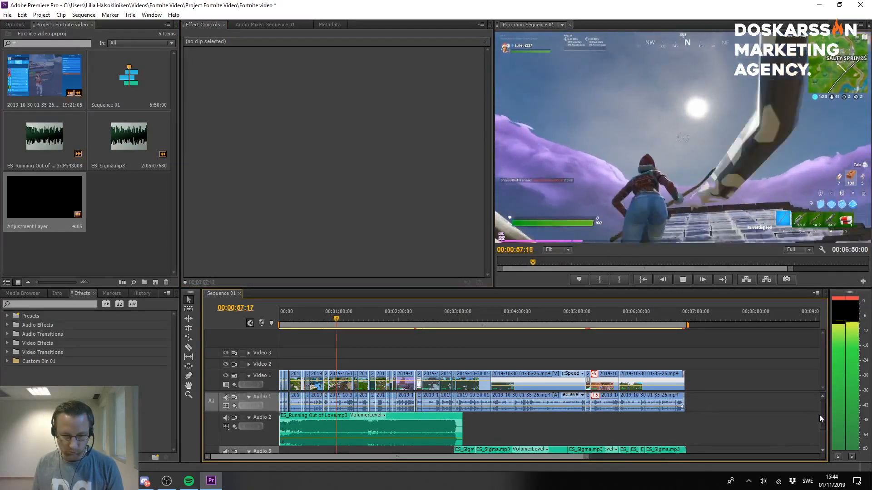
pyautogui.press('space')
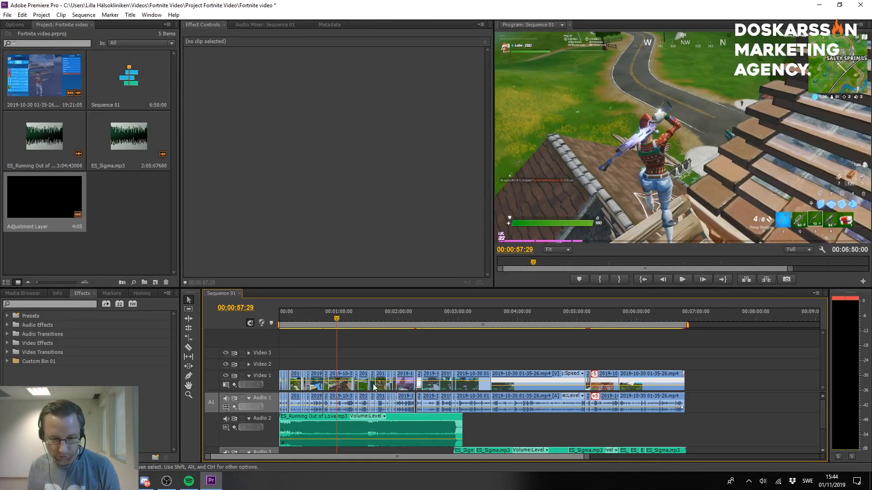
pyautogui.scroll(3, 366, 402)
pyautogui.scroll(2, 363, 409)
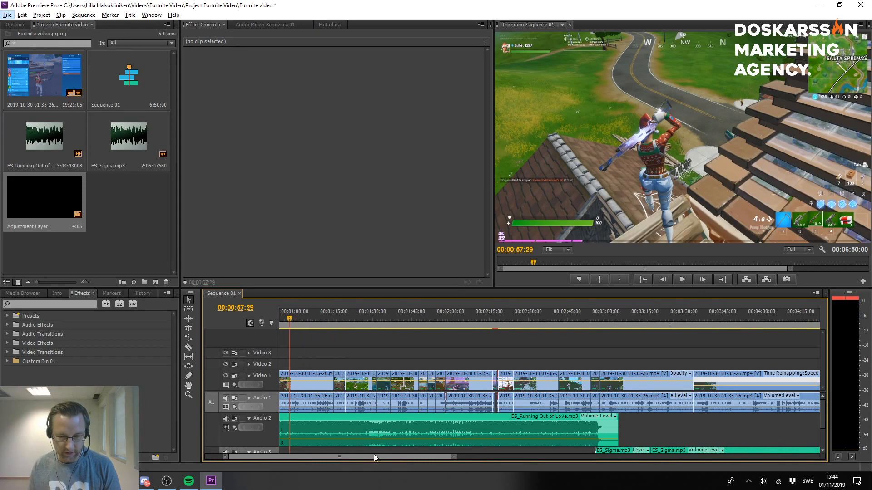
pyautogui.moveTo(374, 454); pyautogui.dragTo(346, 454)
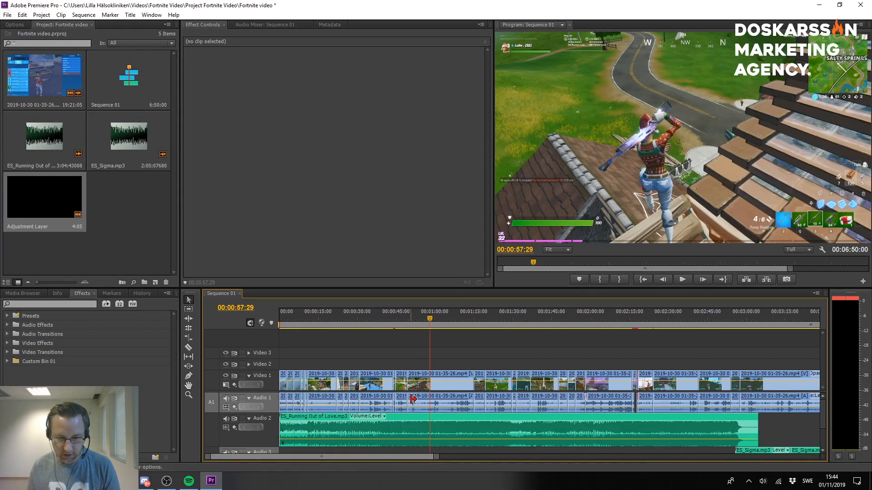
pyautogui.scroll(3, 387, 410)
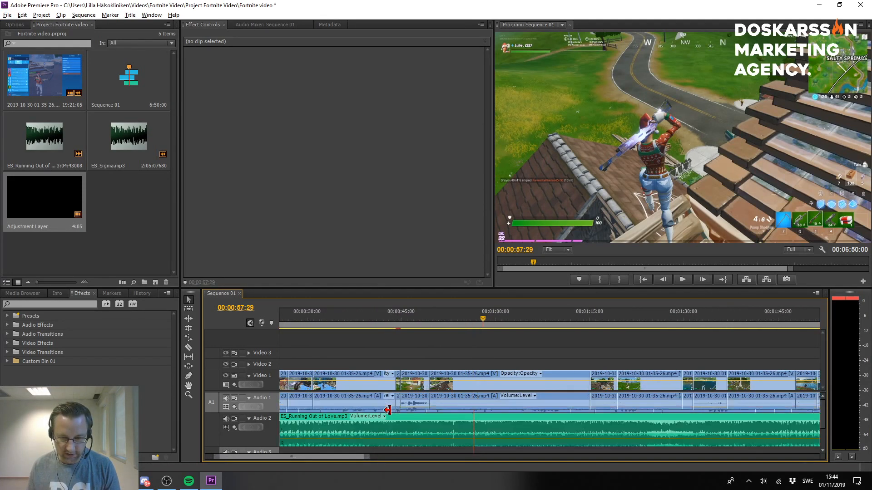
pyautogui.moveTo(404, 320); pyautogui.dragTo(391, 314)
pyautogui.press('space')
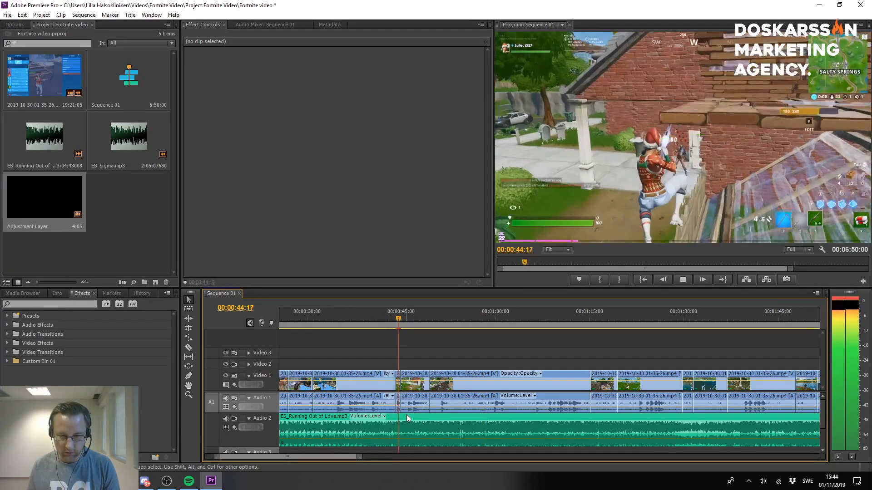
pyautogui.press('space')
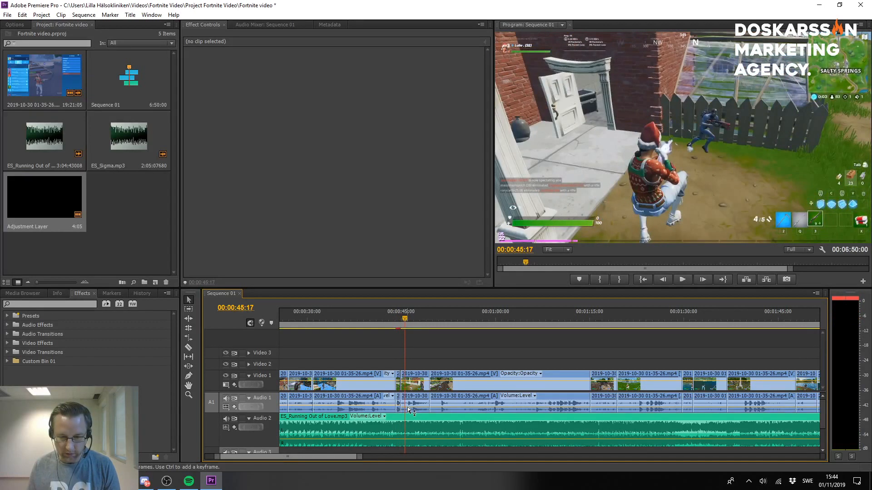
# Compare the Volume level of the clip starting at about 00:00:45 with that of the longer clip ending just before it.
pyautogui.click(408, 408)
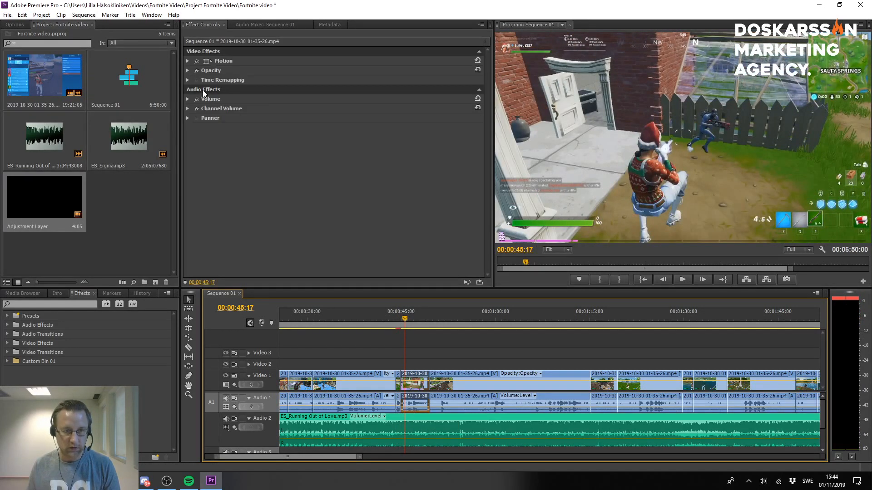
pyautogui.click(187, 98)
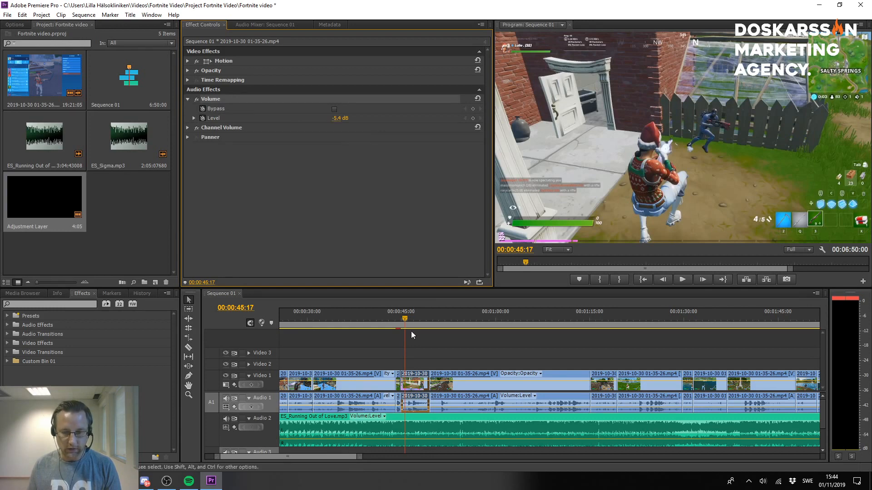
pyautogui.moveTo(405, 320); pyautogui.dragTo(382, 319)
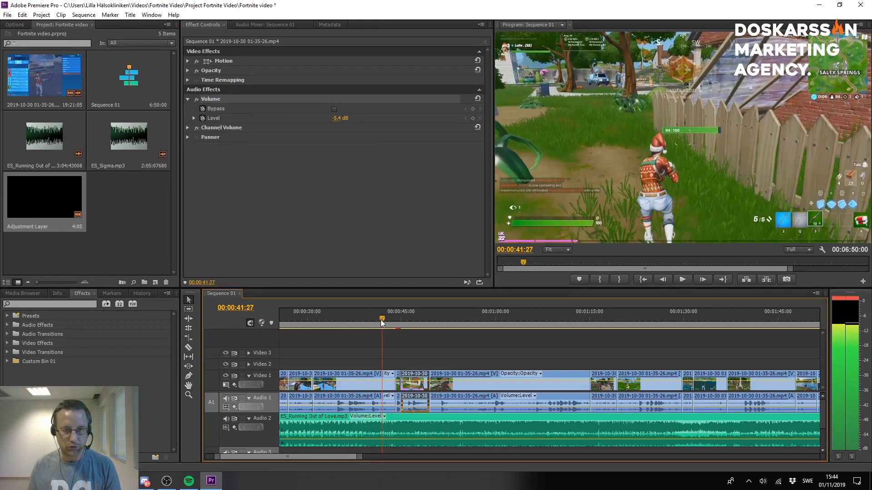
pyautogui.click(376, 396)
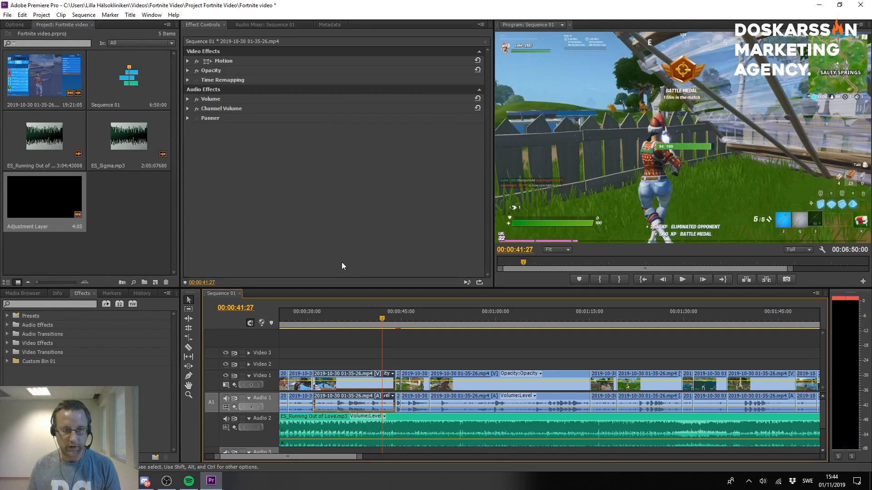
pyautogui.click(187, 99)
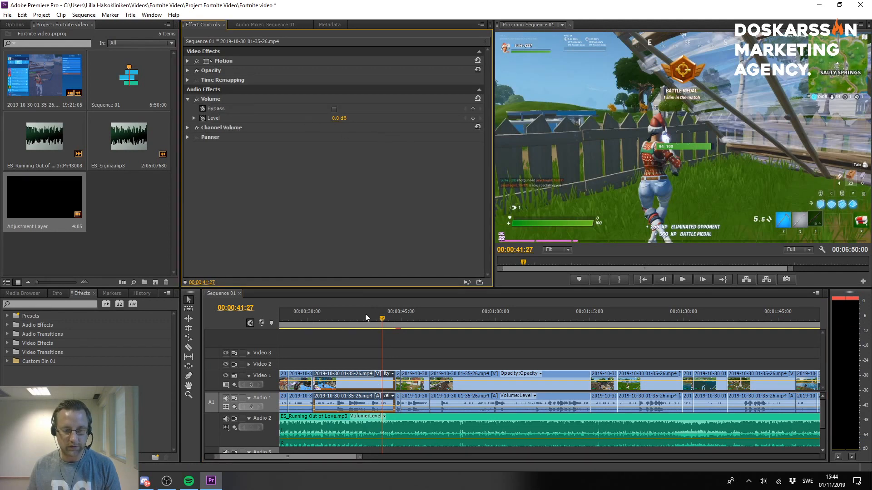
pyautogui.moveTo(411, 349); pyautogui.dragTo(803, 394)
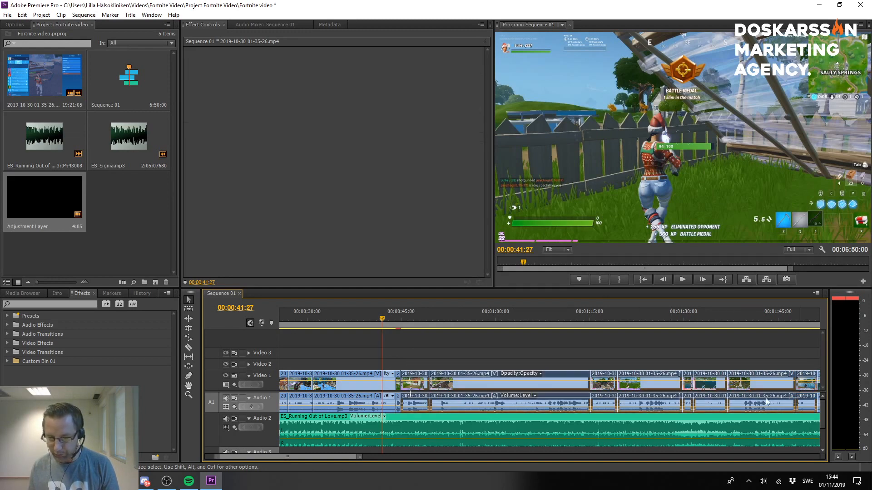
pyautogui.moveTo(318, 456); pyautogui.dragTo(323, 457)
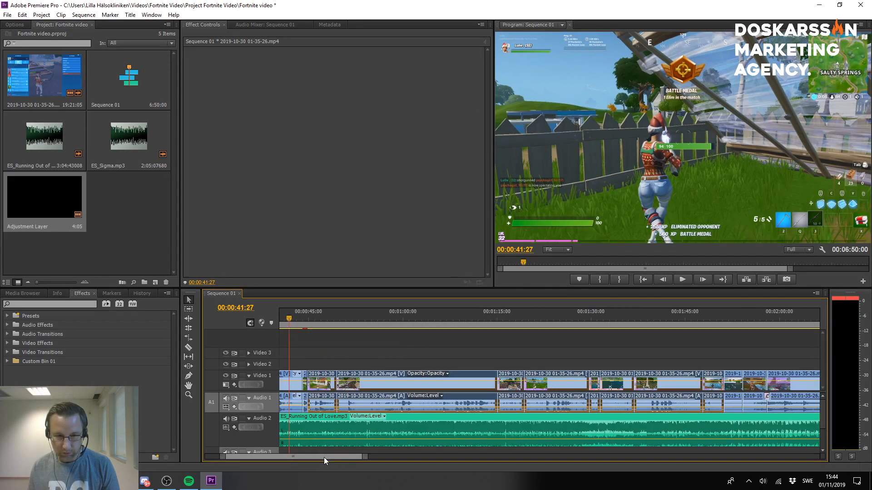
pyautogui.click(319, 355)
pyautogui.click(323, 377)
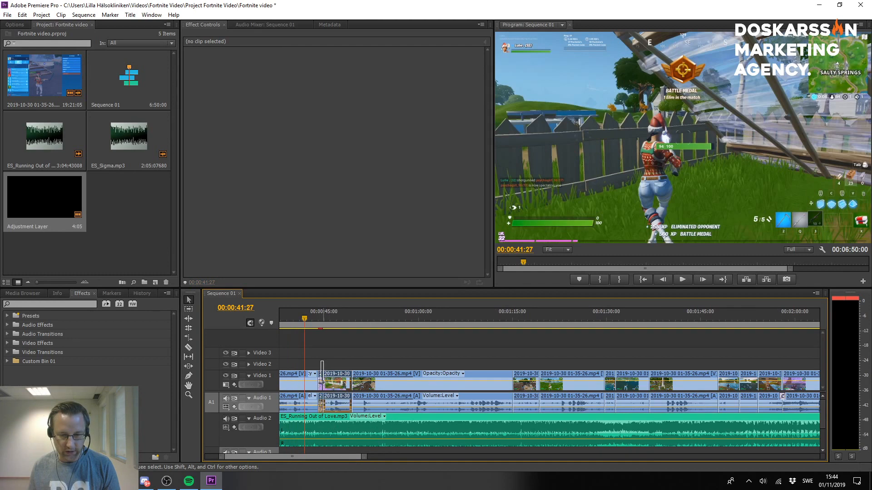
pyautogui.moveTo(323, 382); pyautogui.dragTo(321, 385)
pyautogui.click(333, 363)
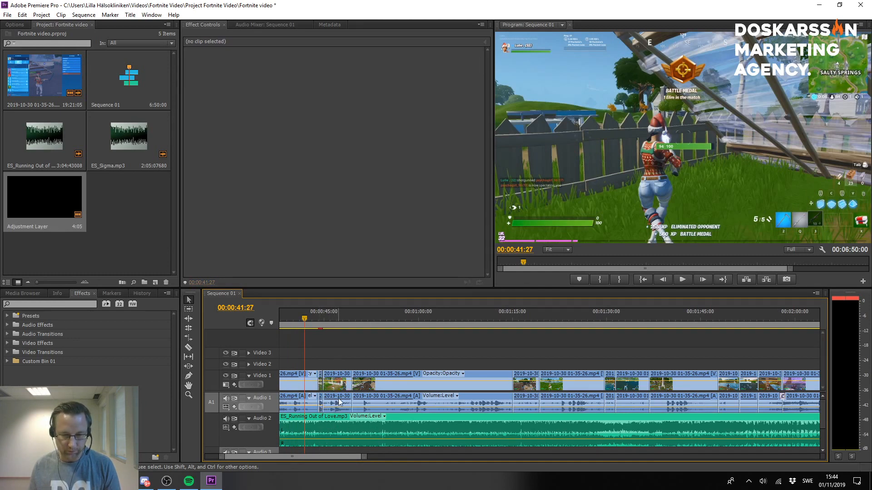
# Set the Volume level of the short clip starting at about 00:00:45 to 0.0 dB.
pyautogui.moveTo(330, 351); pyautogui.dragTo(341, 405)
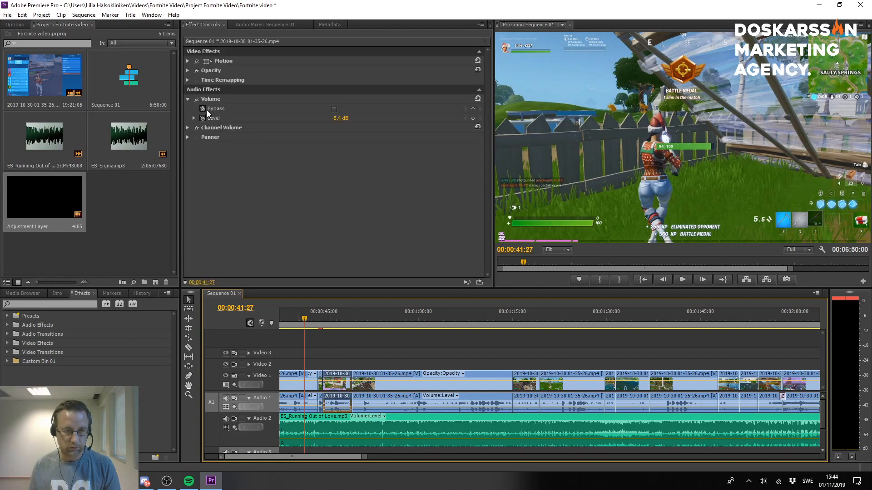
pyautogui.click(339, 118)
pyautogui.hotkey('ctrl', 'q')
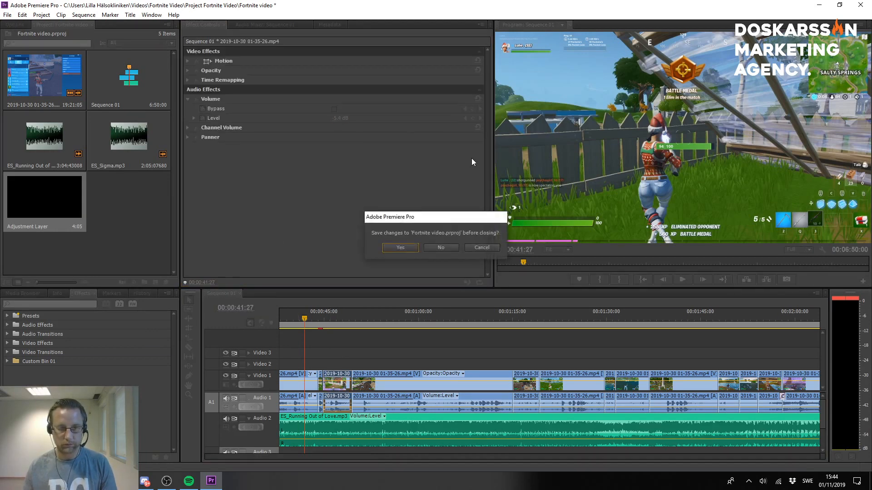
pyautogui.click(494, 247)
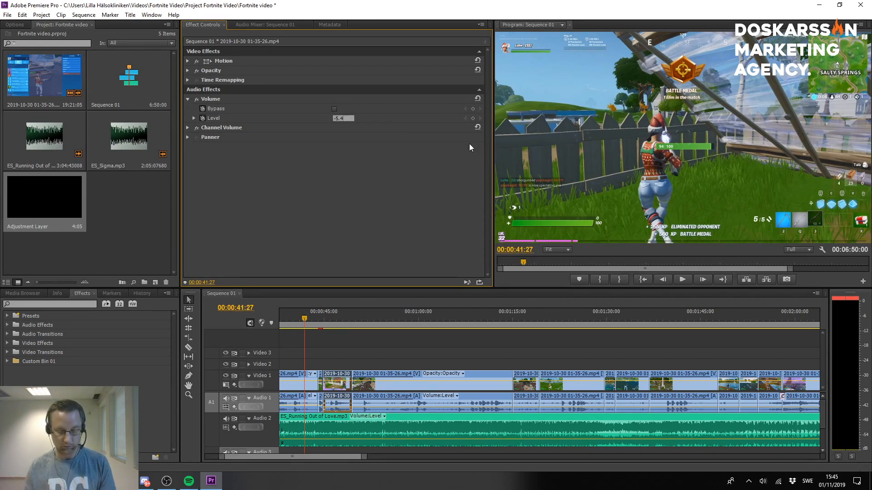
pyautogui.write('0.0 dB')
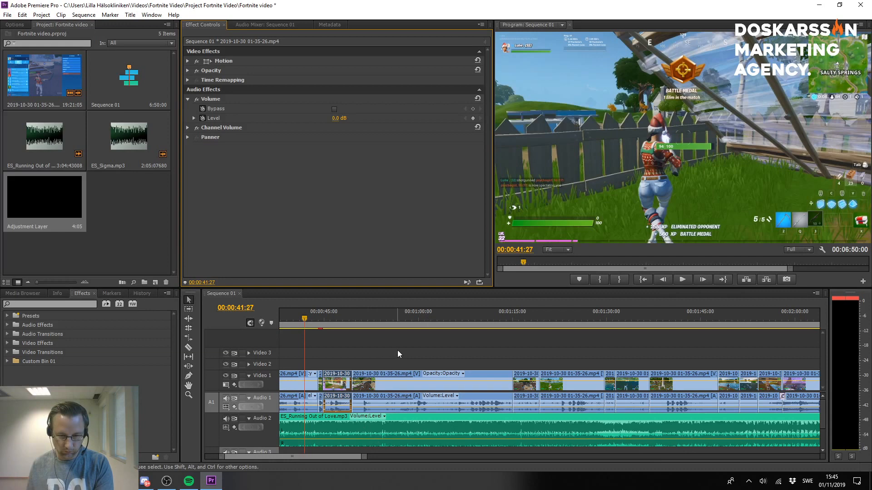
# Set the Volume level of the long clip running from about 00:00:49 to 00:01:15 to 0 dB.
pyautogui.click(399, 383)
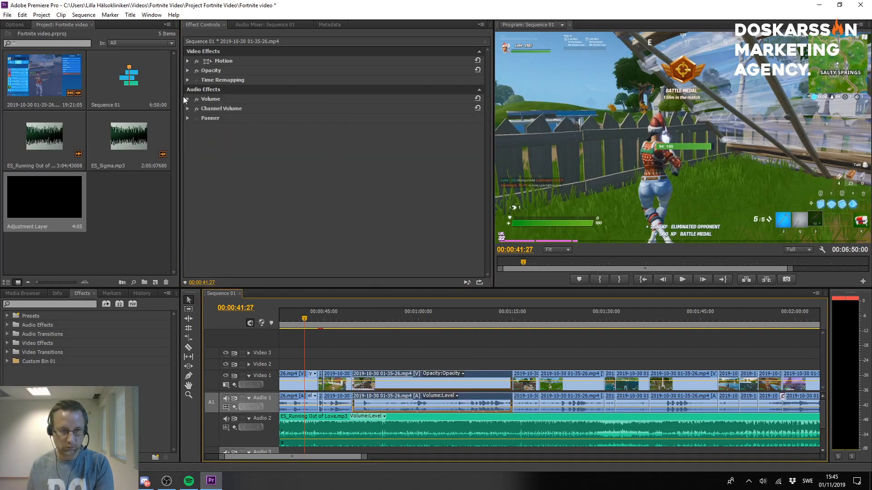
pyautogui.click(186, 99)
pyautogui.click(344, 118)
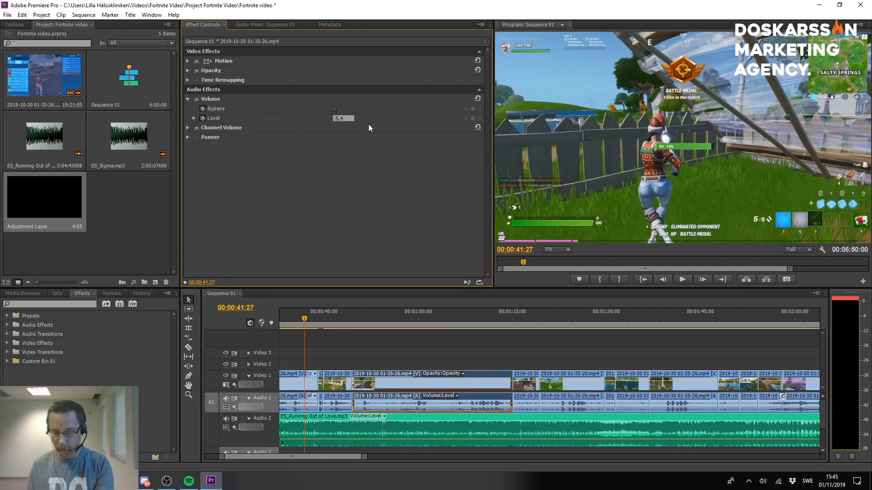
pyautogui.write('0')
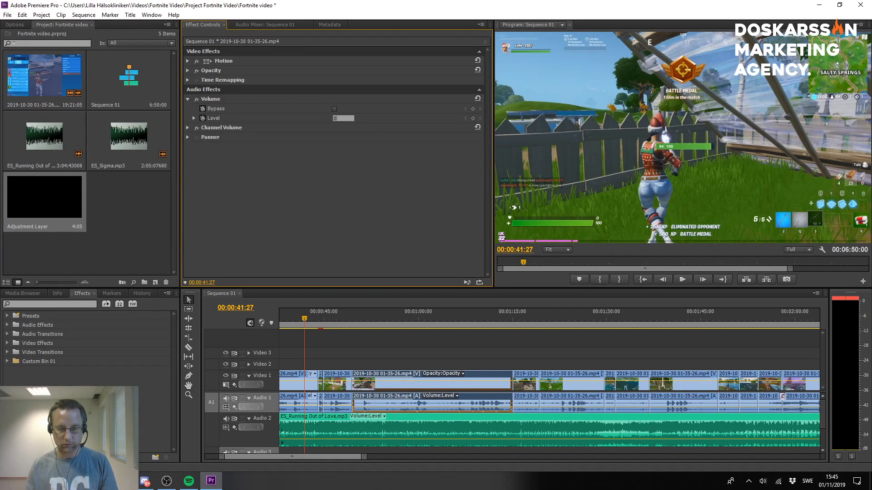
pyautogui.press('Return')
# Set the Volume level of the short clip starting at about 00:01:15 to 0 dB.
pyautogui.moveTo(520, 348)
pyautogui.mouseDown()
pyautogui.moveTo(531, 384)
pyautogui.moveTo(568, 401)
pyautogui.moveTo(538, 408)
pyautogui.mouseUp()
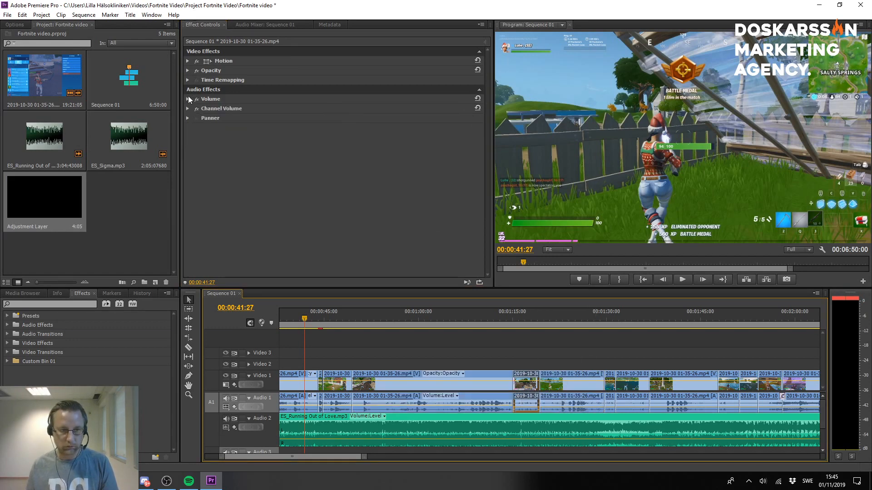
pyautogui.click(188, 99)
pyautogui.click(187, 99)
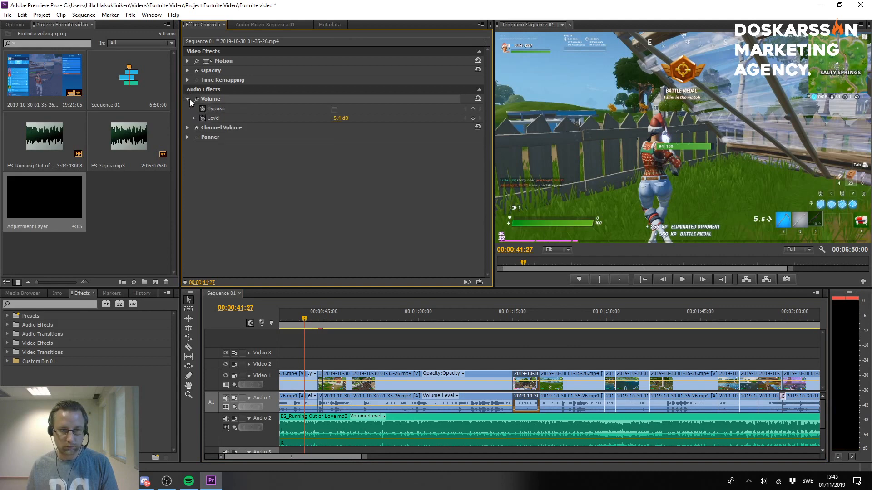
pyautogui.click(343, 118)
pyautogui.write('0')
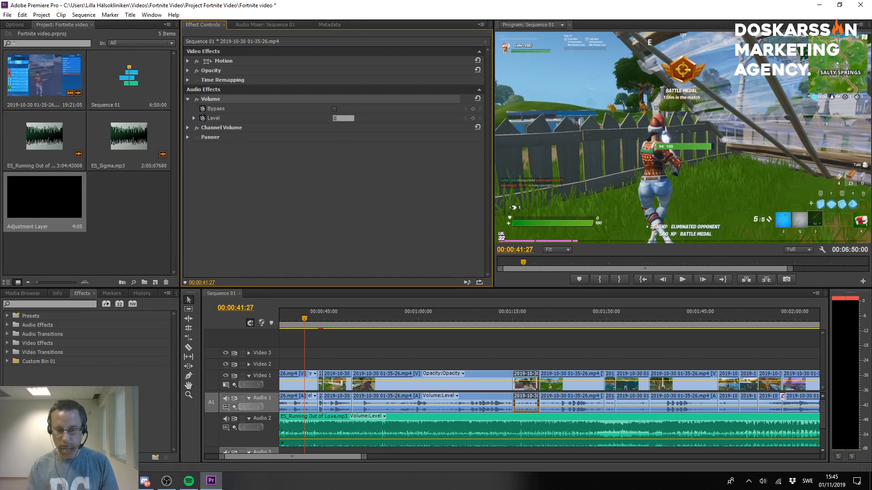
pyautogui.press('Return')
# Set the Volume level of the gameplay clip running from about 00:01:19 to 00:01:29 to 0 dB.
pyautogui.moveTo(590, 349); pyautogui.dragTo(582, 401)
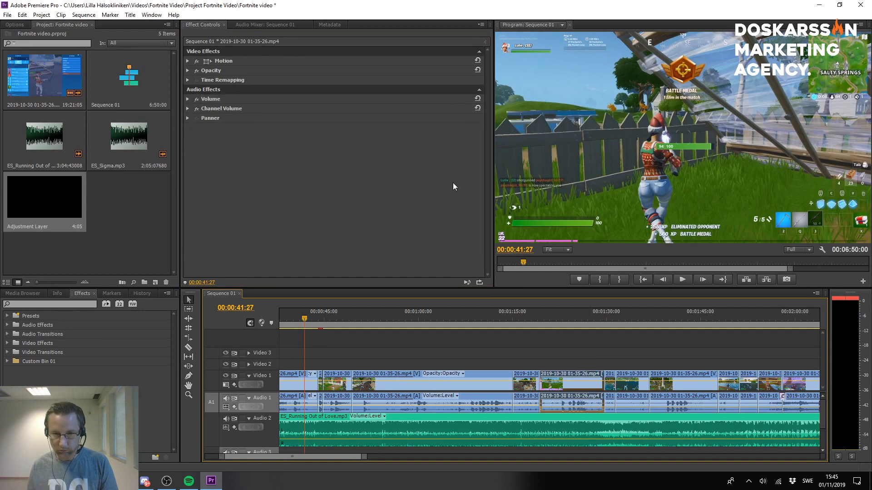
pyautogui.click(187, 99)
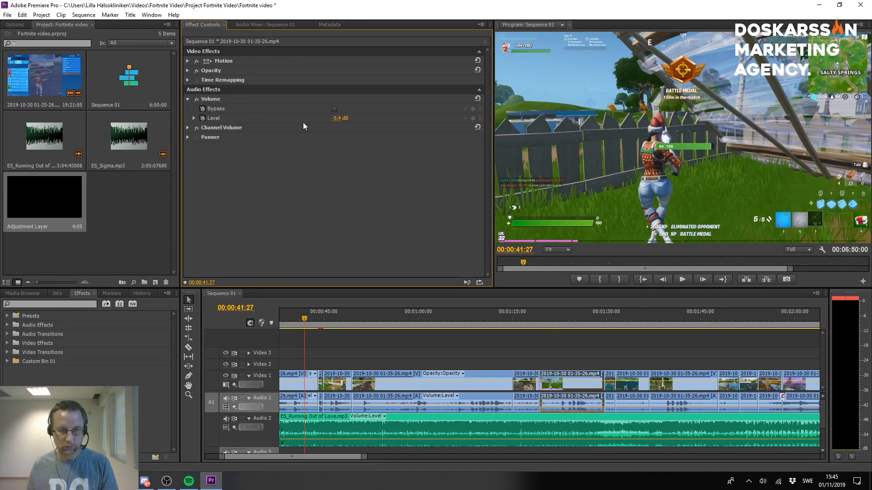
pyautogui.click(337, 119)
pyautogui.write('0')
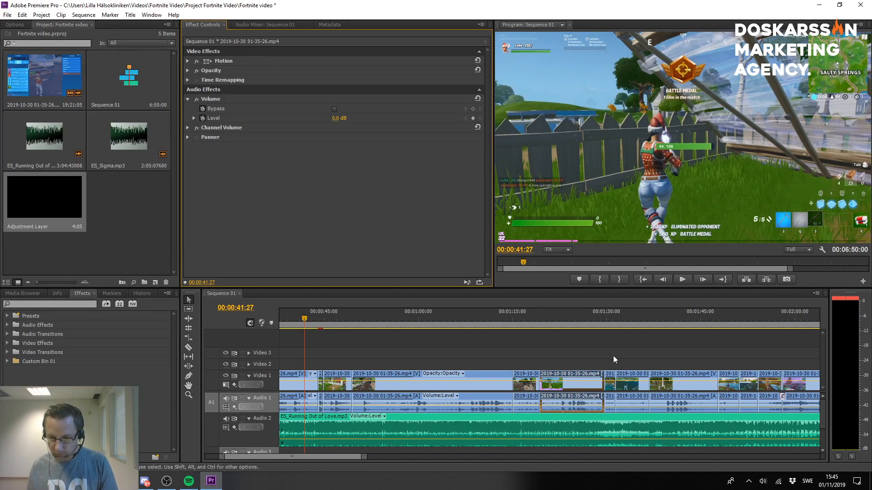
# Set the Volume level of the very short clip starting at about 00:01:30 to 0 dB.
pyautogui.moveTo(610, 356); pyautogui.dragTo(613, 381)
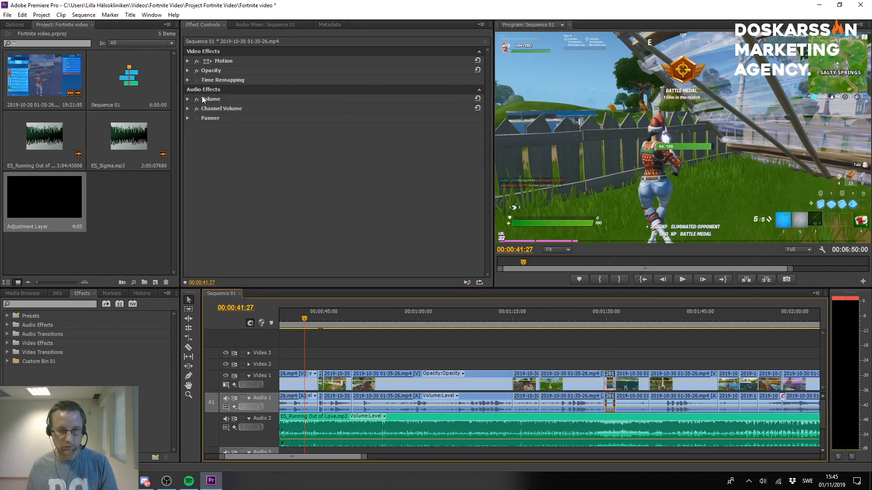
pyautogui.click(187, 99)
pyautogui.click(344, 118)
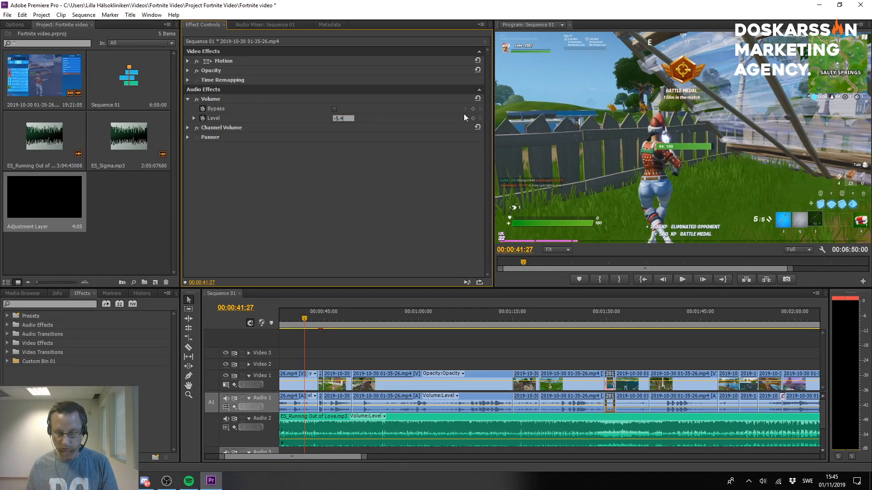
pyautogui.write('0')
pyautogui.press('Return')
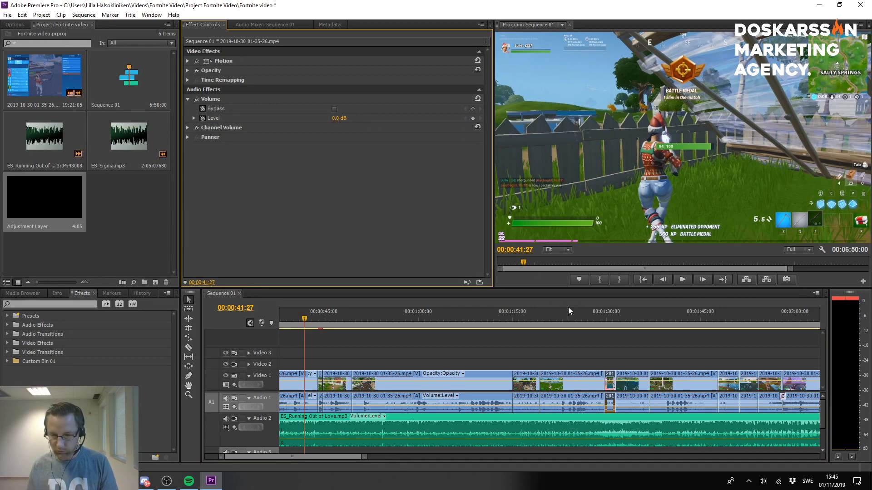
# Set the Volume level of the clip running from about 00:01:31 to 00:01:37 to 0 dB.
pyautogui.moveTo(625, 354); pyautogui.dragTo(632, 395)
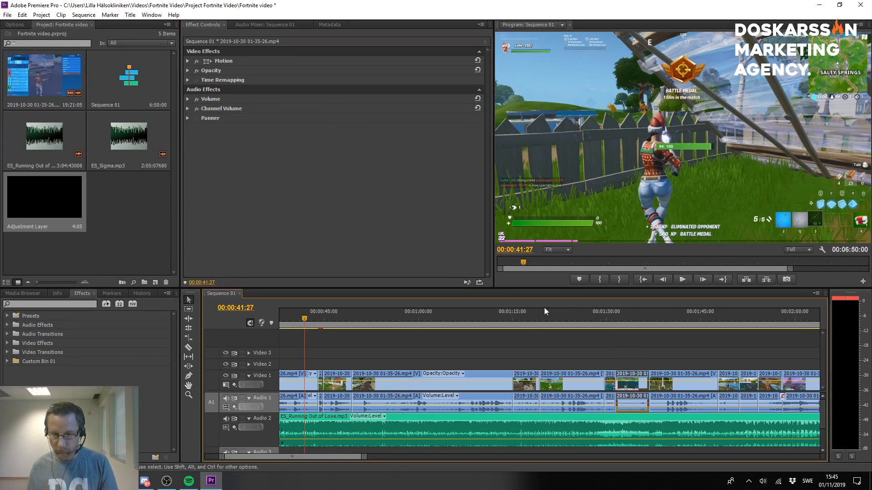
pyautogui.click(187, 99)
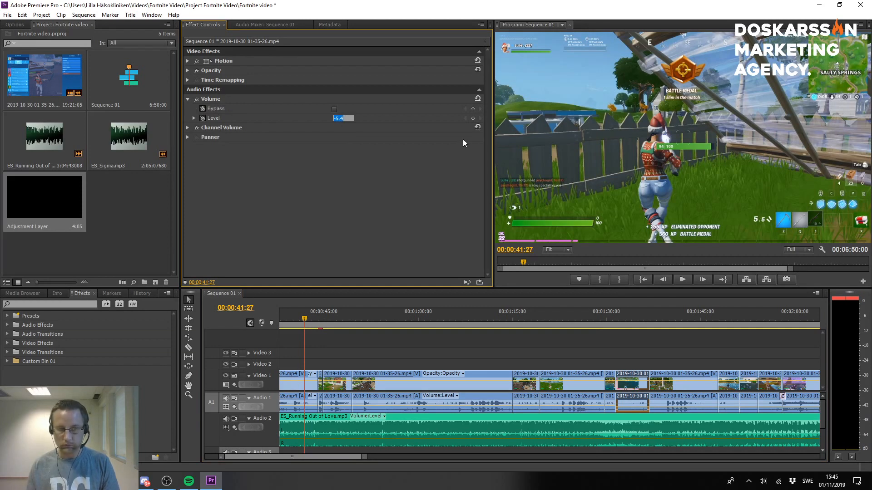
pyautogui.click(343, 119)
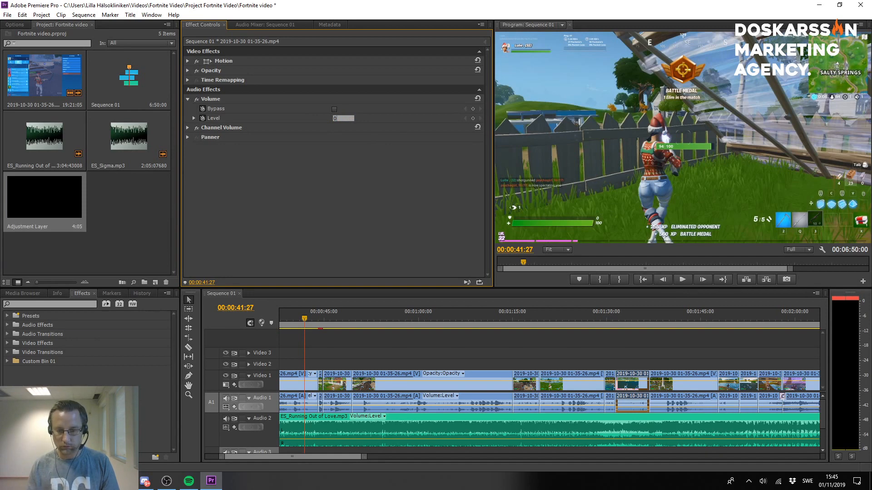
pyautogui.write('0')
pyautogui.press('Return')
# Set the Volume level of the clip running from about 00:01:37 to 00:01:48 to 0 dB.
pyautogui.click(682, 404)
pyautogui.click(681, 359)
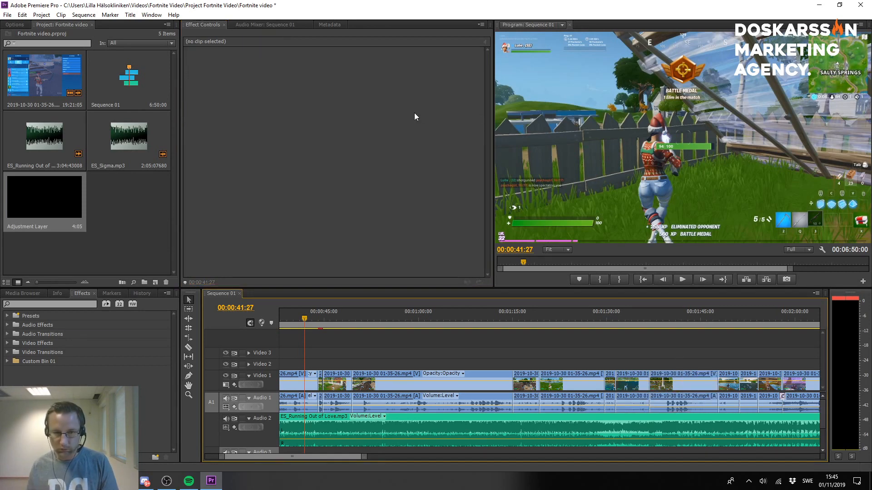
pyautogui.click(698, 381)
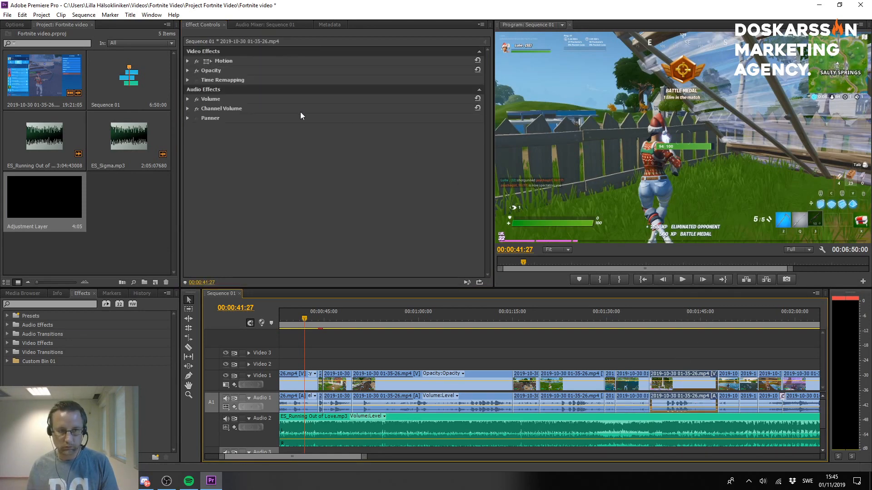
pyautogui.click(187, 99)
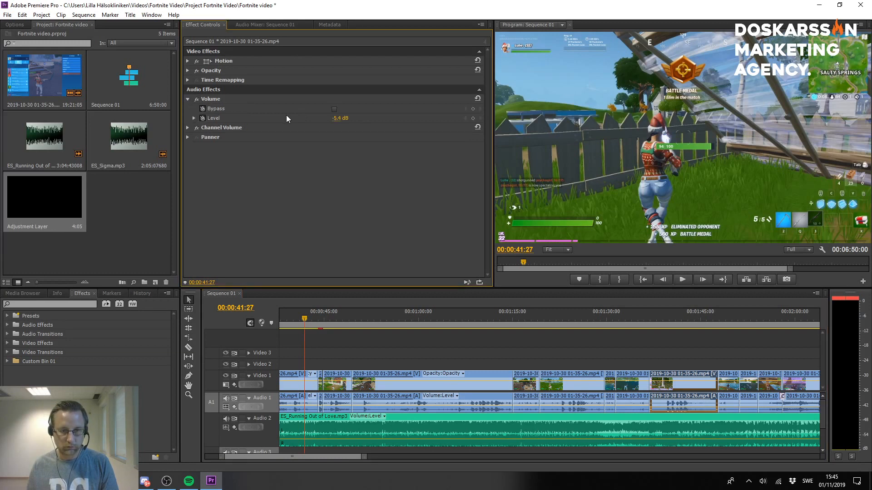
pyautogui.click(336, 118)
pyautogui.write('0')
pyautogui.press('Return')
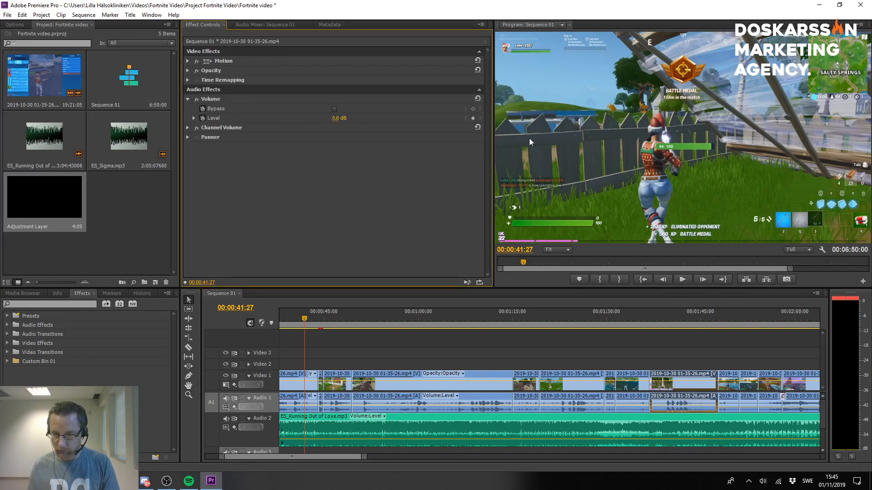
# Set the Volume level of the short clip starting at about 00:01:48 to 0 dB.
pyautogui.click(727, 378)
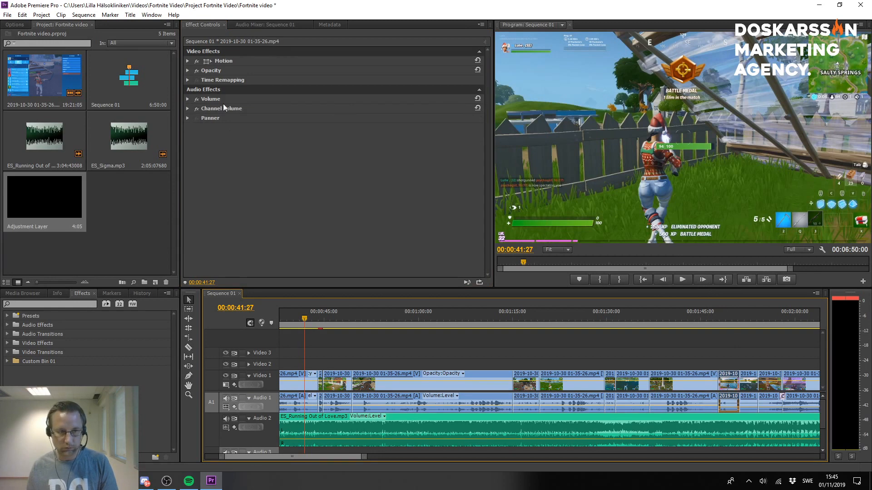
pyautogui.click(187, 99)
pyautogui.click(337, 118)
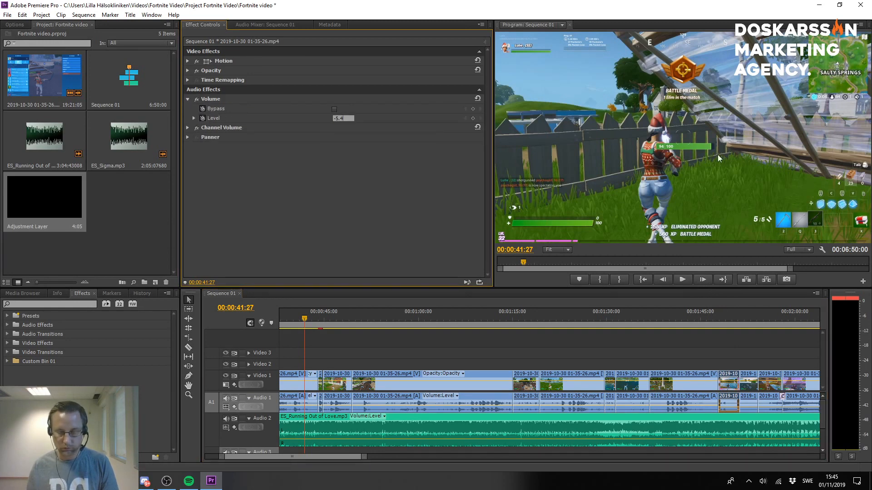
pyautogui.write('0')
pyautogui.press('Return')
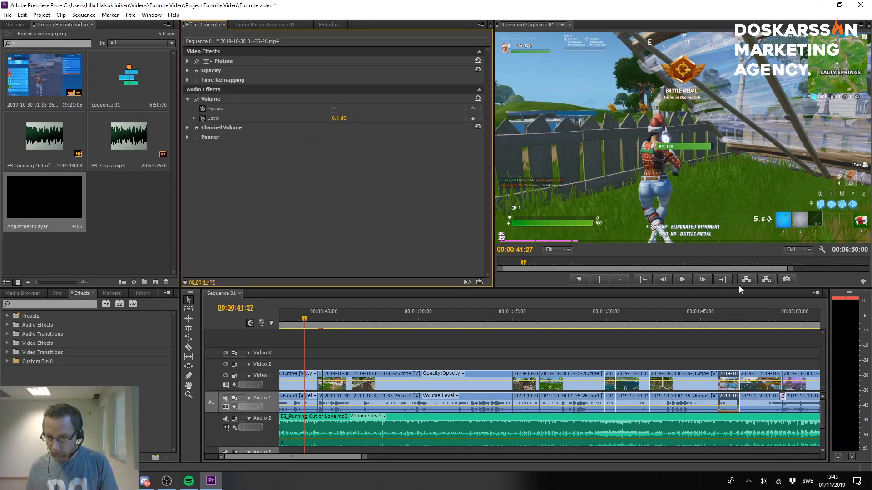
# Set the Volume level of the short clip starting at about 00:01:51 to 0 dB.
pyautogui.click(748, 384)
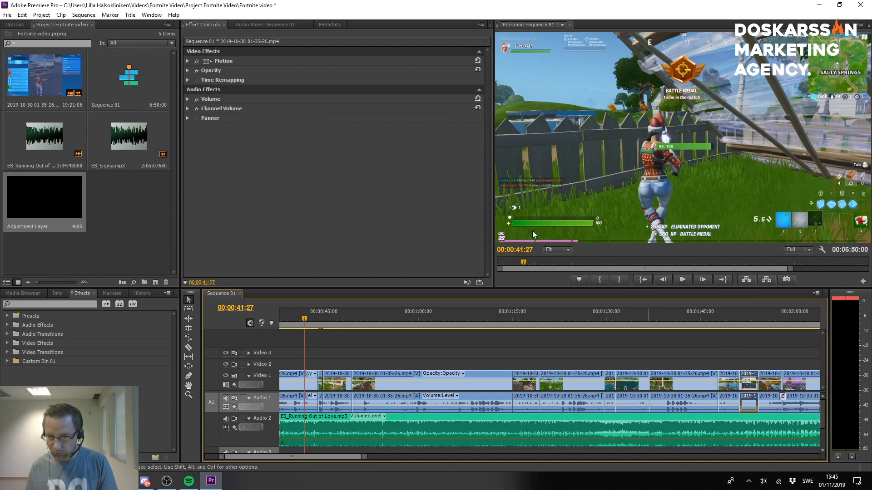
pyautogui.click(188, 99)
pyautogui.click(340, 118)
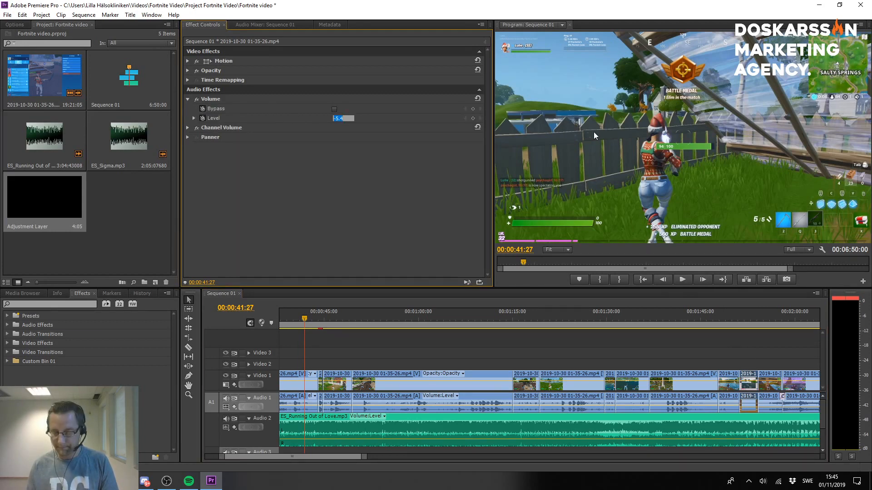
pyautogui.write('0')
pyautogui.press('Return')
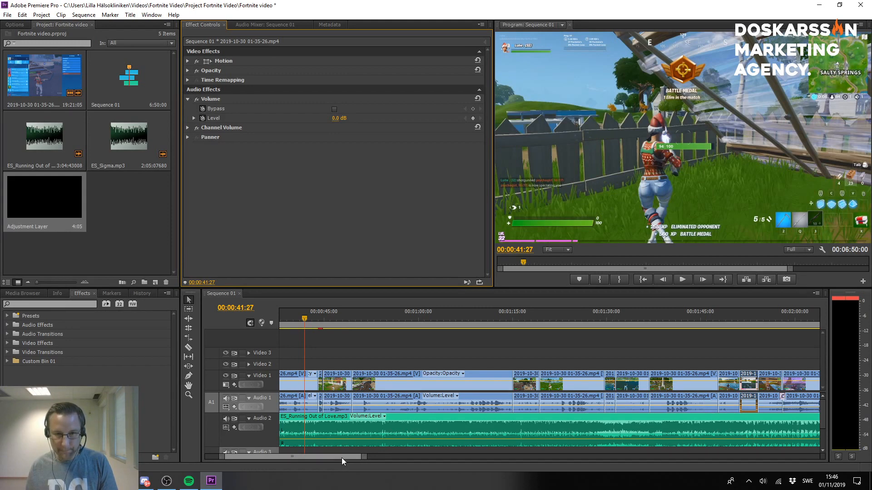
# Try to unlink the two neighbouring clips that span about 00:01:54 to 00:02:16.
pyautogui.moveTo(342, 458); pyautogui.dragTo(360, 462)
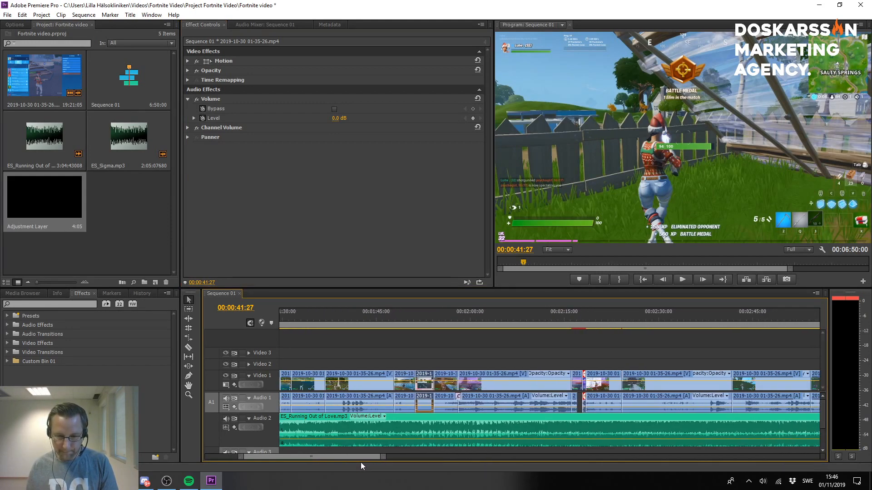
pyautogui.moveTo(448, 351); pyautogui.dragTo(477, 394)
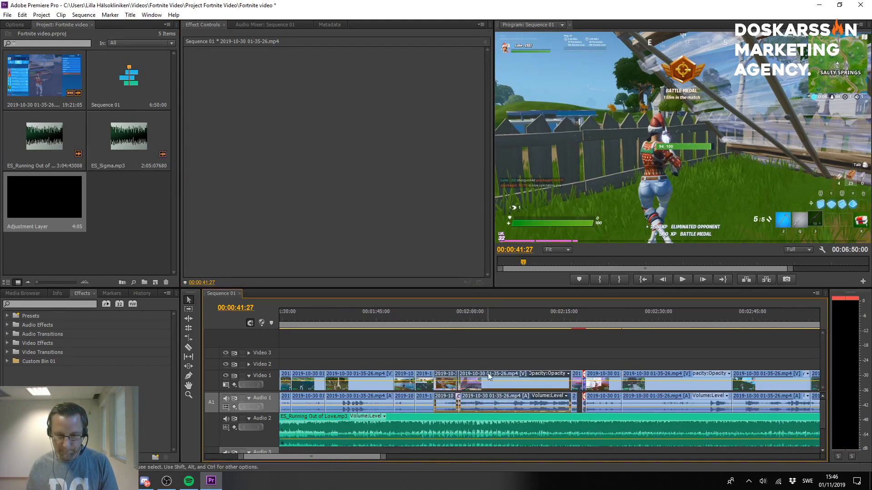
pyautogui.rightClick(488, 376)
pyautogui.click(504, 131)
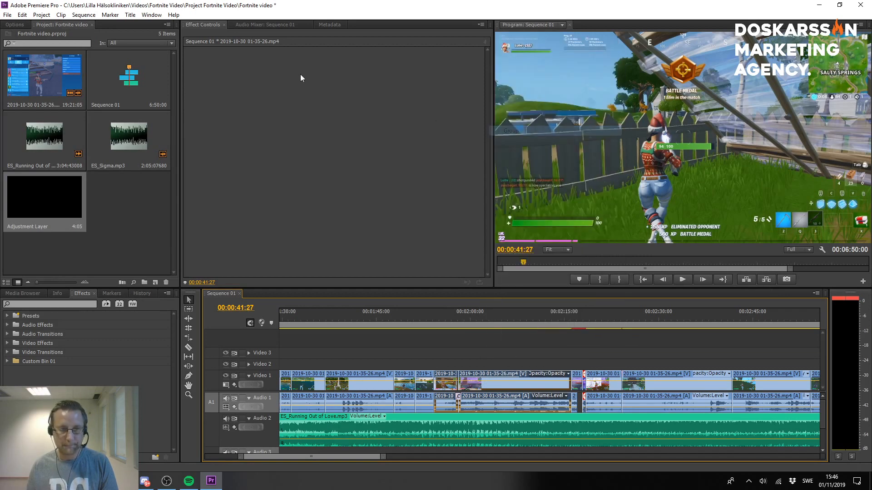
pyautogui.click(488, 360)
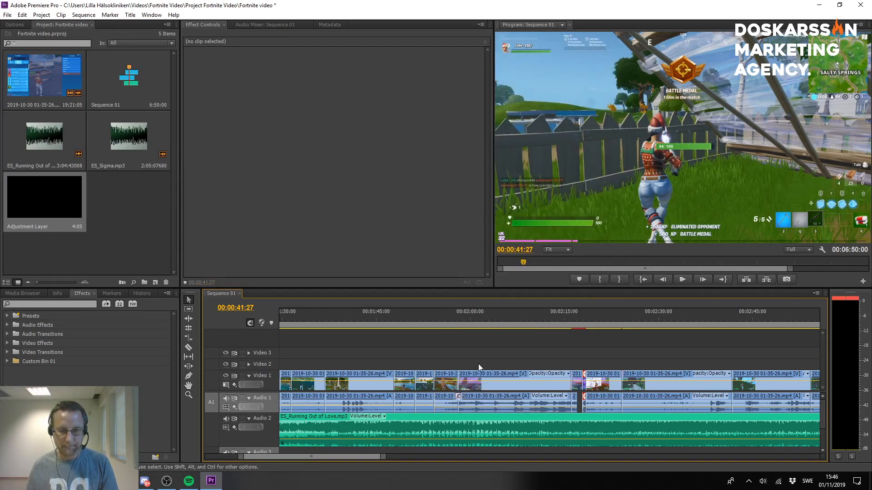
# Ungroup the two clips spanning about 00:01:54 to 00:02:16 so each can be selected on its own.
pyautogui.click(448, 377)
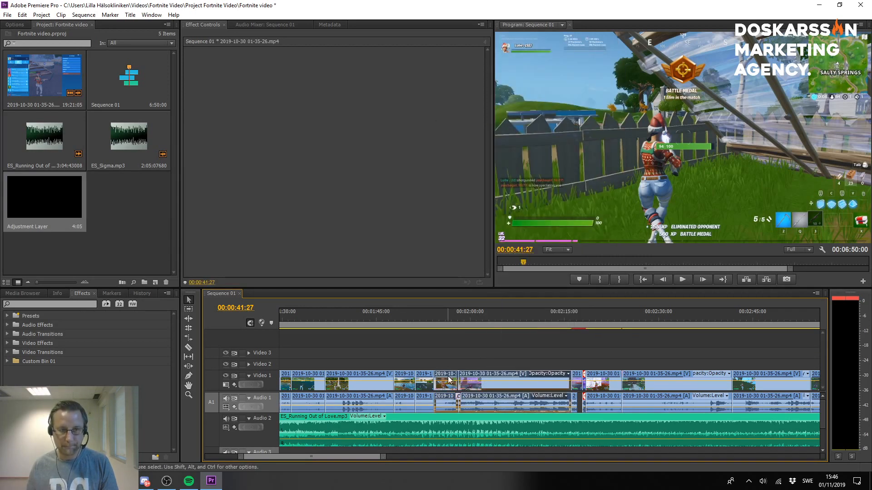
pyautogui.rightClick(483, 377)
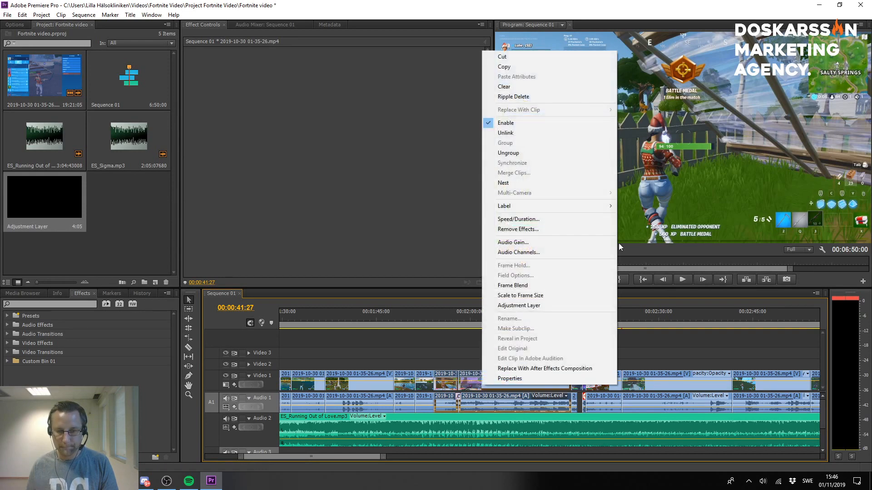
pyautogui.click(521, 149)
pyautogui.click(442, 349)
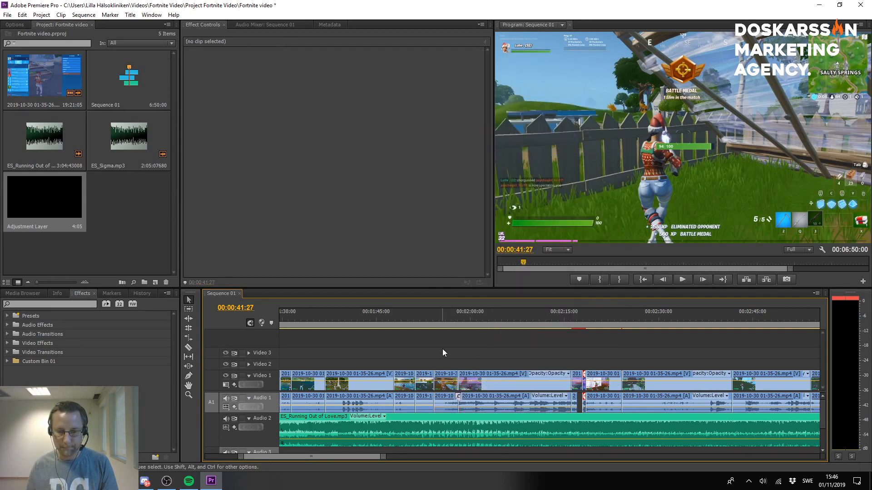
pyautogui.moveTo(442, 348); pyautogui.dragTo(479, 384)
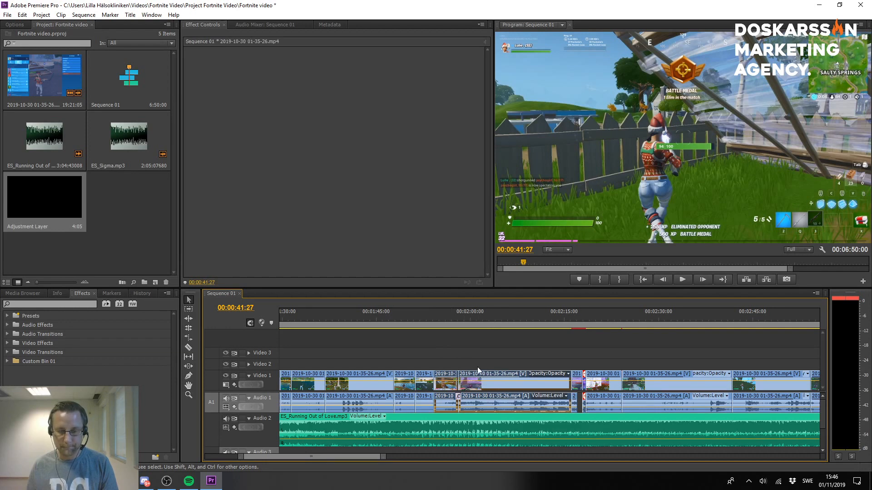
pyautogui.click(450, 359)
# Set the Volume level of the short clip starting at about 00:01:54 to 0 dB.
pyautogui.moveTo(450, 356); pyautogui.dragTo(445, 401)
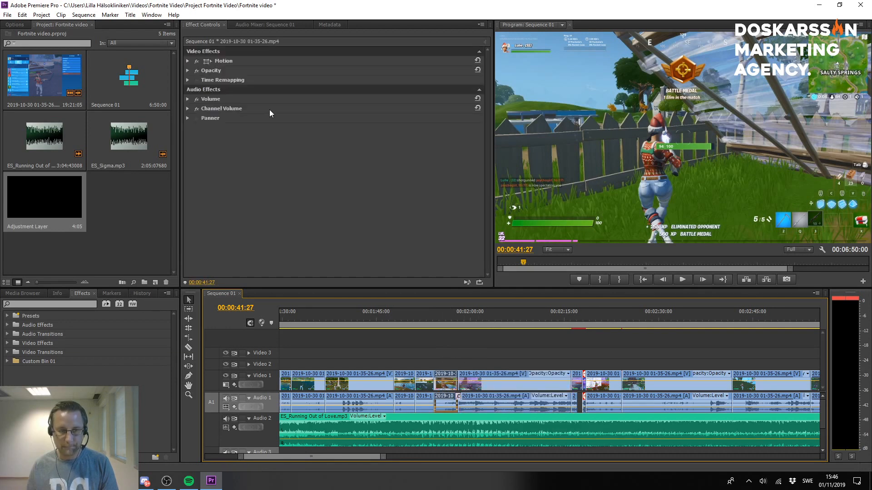
pyautogui.click(187, 99)
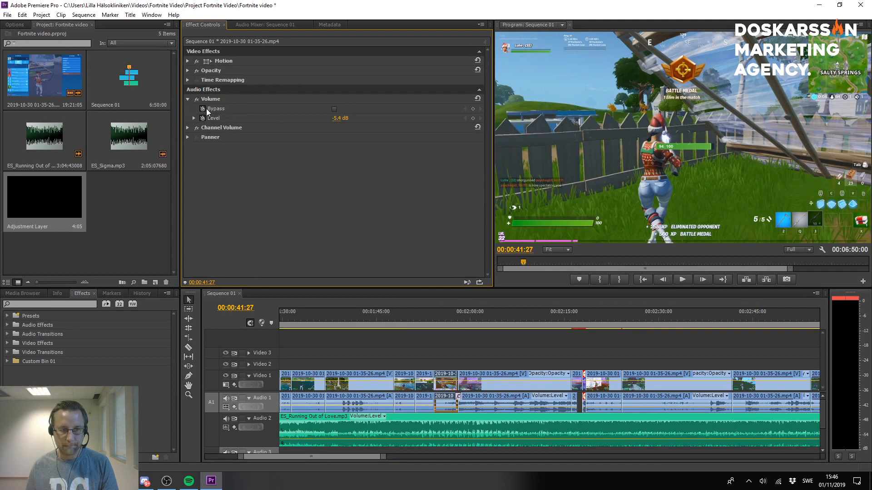
pyautogui.click(339, 118)
pyautogui.write('0')
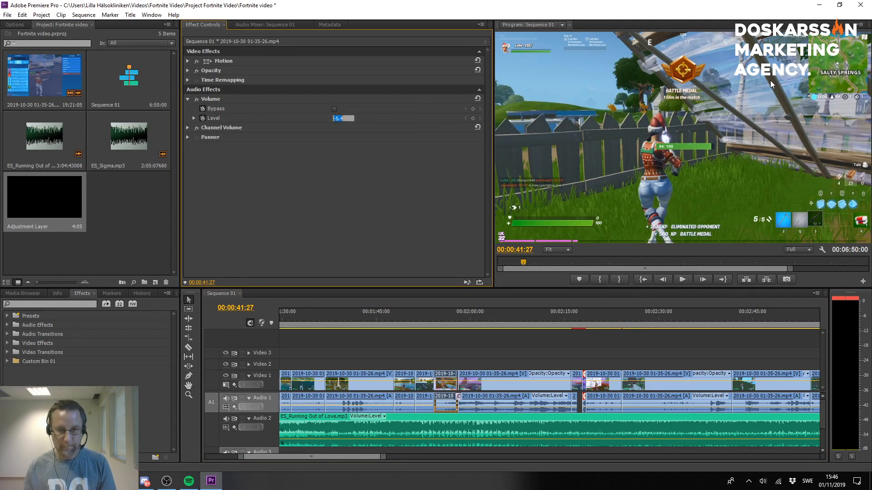
pyautogui.press('Return')
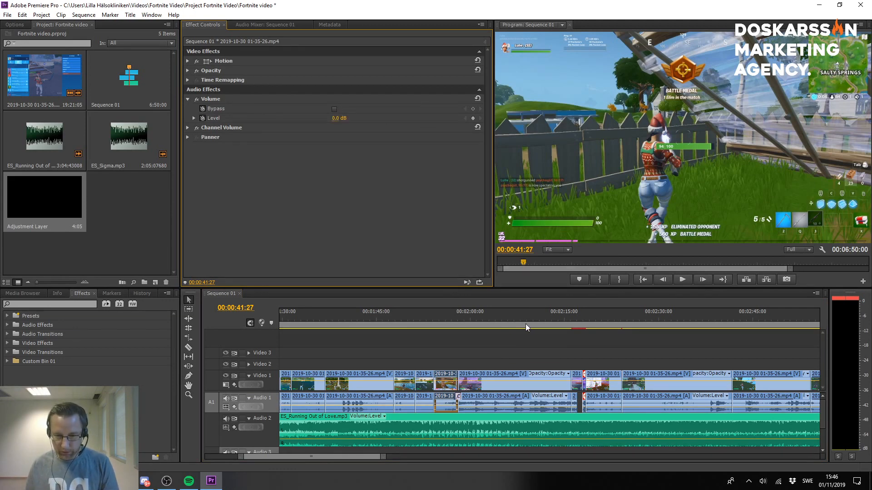
# Set the Volume level of the long clip running from about 00:01:58 to 00:02:16 to 0 dB.
pyautogui.moveTo(507, 357); pyautogui.dragTo(498, 410)
pyautogui.click(186, 99)
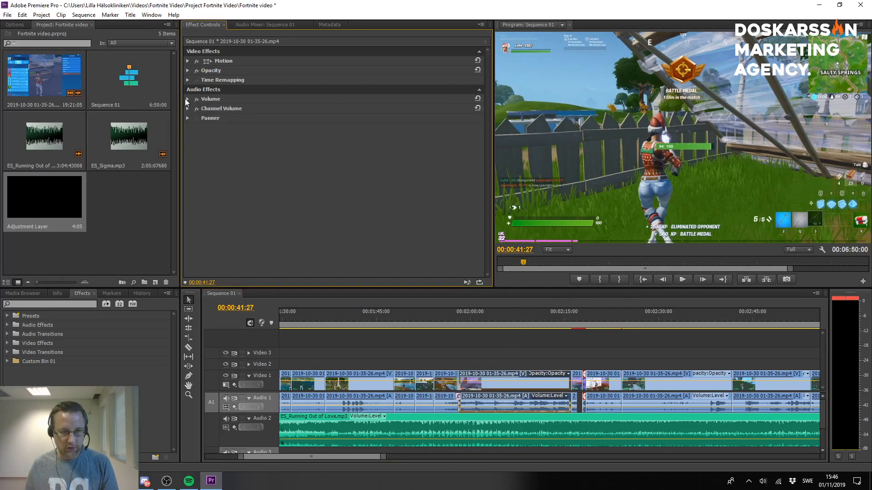
pyautogui.click(188, 99)
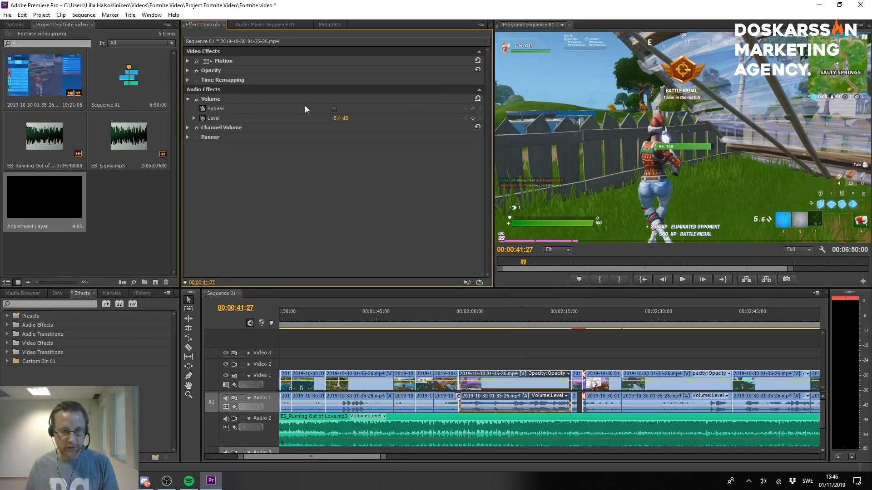
pyautogui.click(340, 118)
pyautogui.write('0')
pyautogui.press('Return')
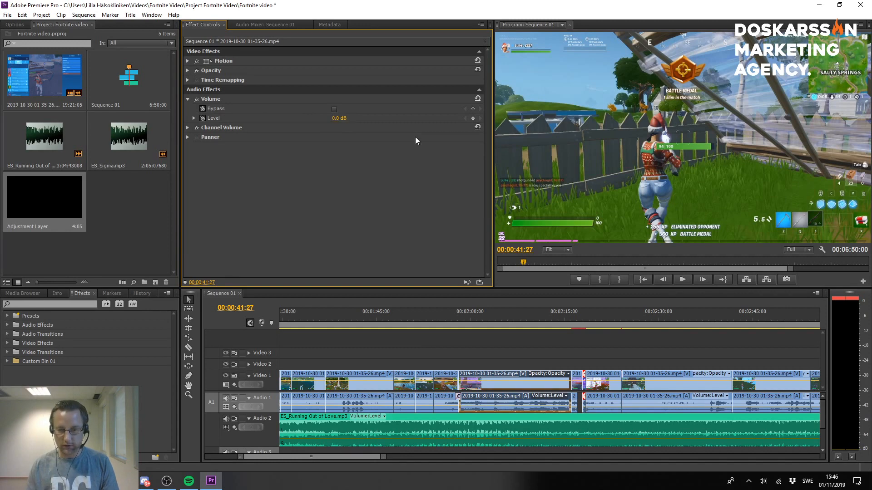
# Set the Volume level of the short clip starting at about 00:02:16 to 0 dB.
pyautogui.moveTo(573, 355); pyautogui.dragTo(578, 392)
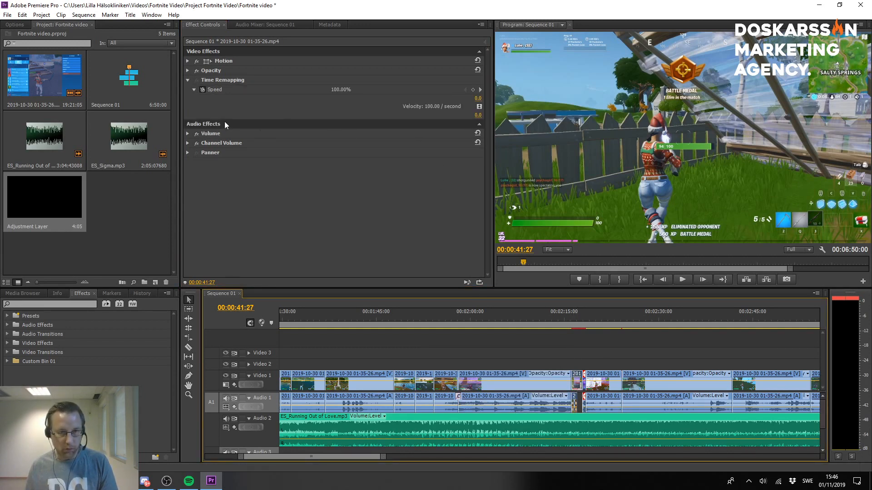
pyautogui.click(187, 133)
pyautogui.click(339, 153)
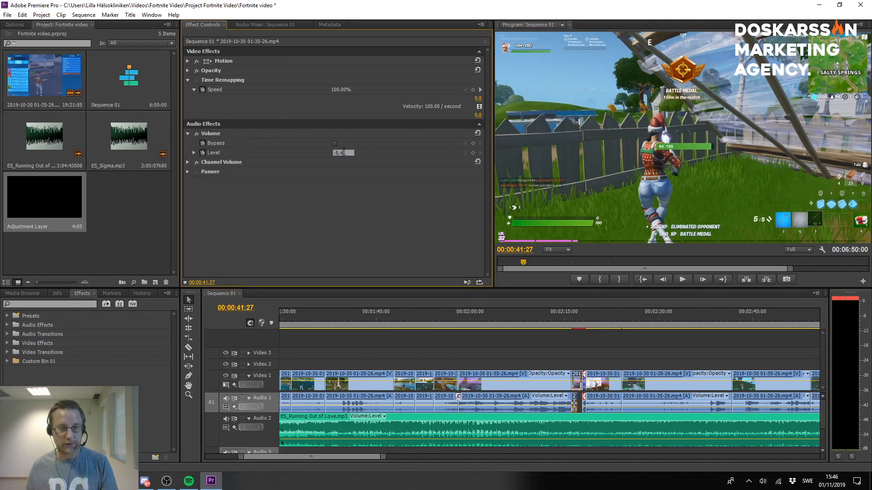
pyautogui.write('0')
pyautogui.press('Return')
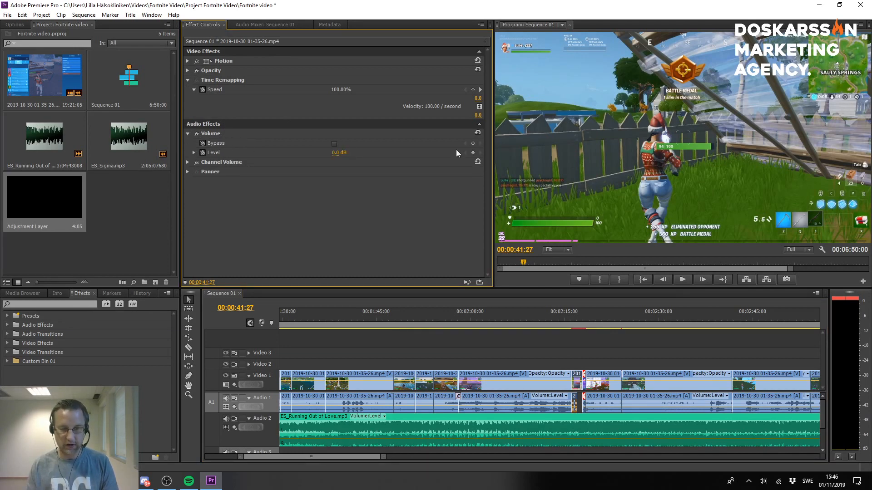
# Set the Volume level of the very short slowed-down clip at about 00:02:18 to 0 dB.
pyautogui.click(585, 399)
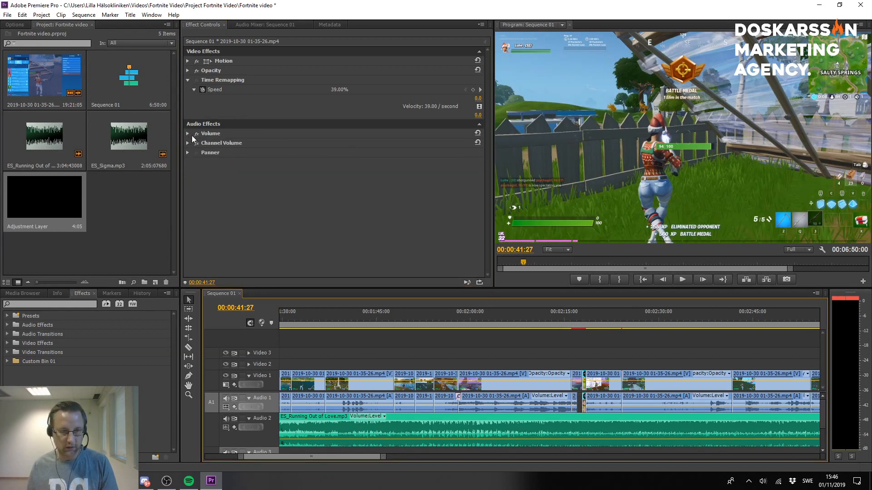
pyautogui.click(187, 133)
pyautogui.click(336, 152)
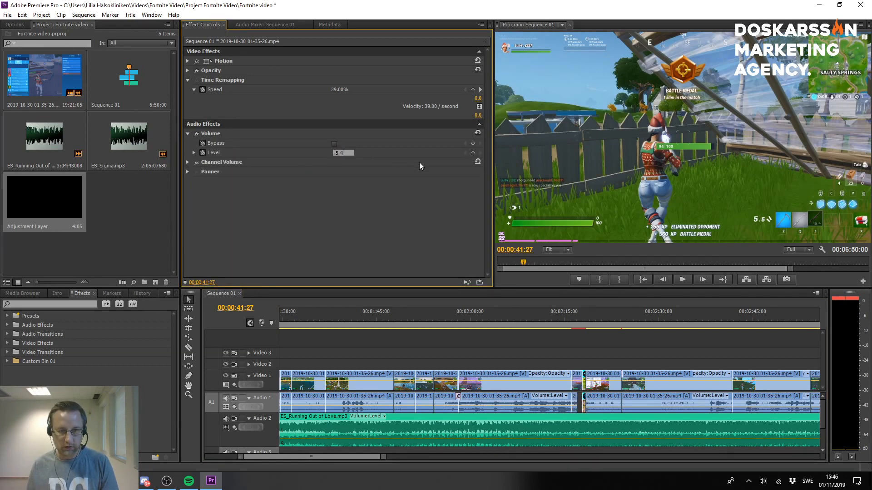
pyautogui.write('0')
pyautogui.press('Return')
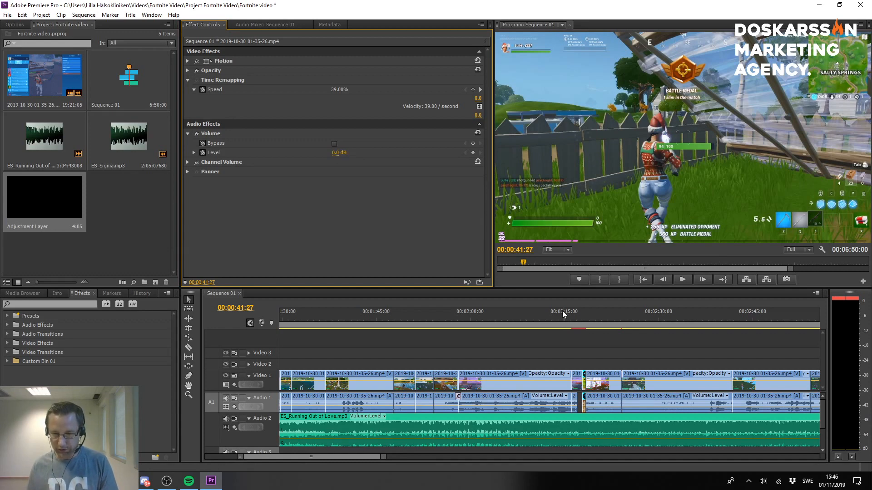
# Set the Volume level of the clip running from about 00:02:19 to 00:02:24 to 0 dB.
pyautogui.click(595, 398)
pyautogui.click(187, 99)
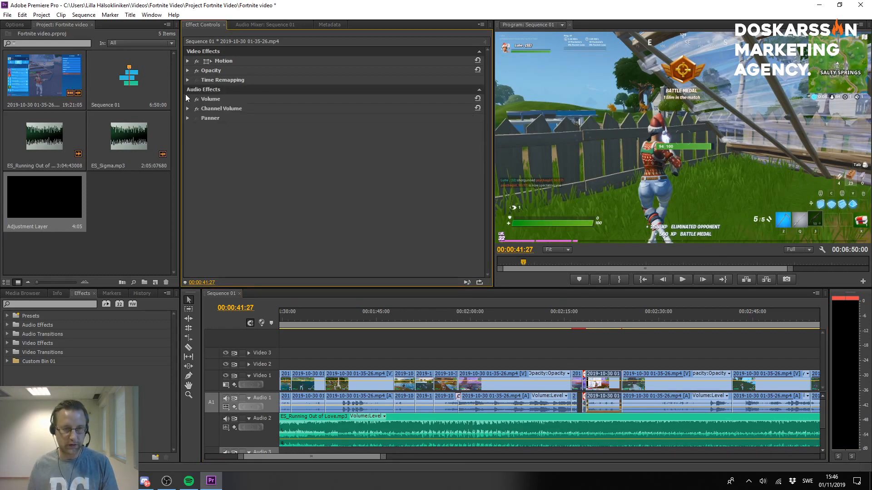
pyautogui.click(344, 117)
pyautogui.write('0')
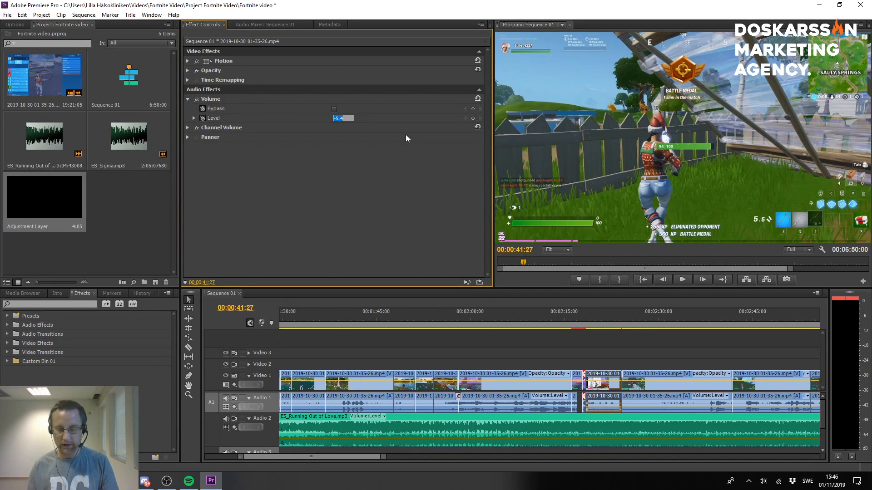
pyautogui.press('Return')
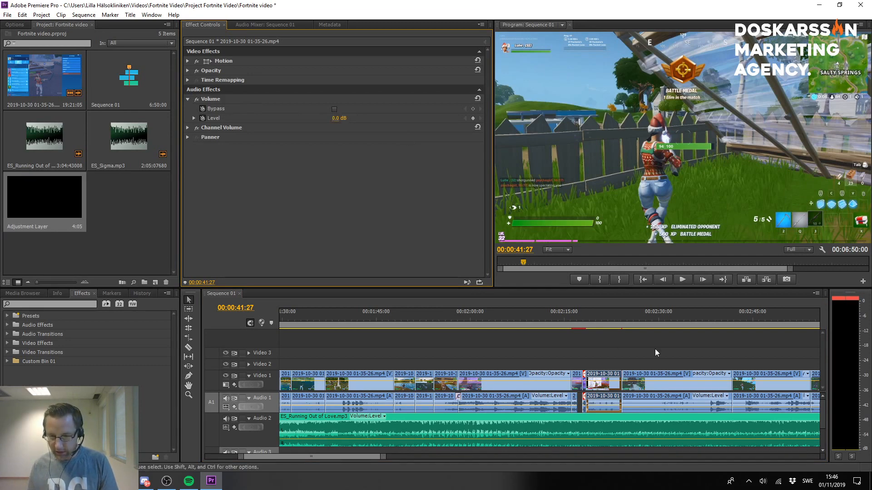
# Set the Volume level of the clip running from about 00:02:24 to 00:02:42 to 0 dB.
pyautogui.click(658, 405)
pyautogui.click(187, 99)
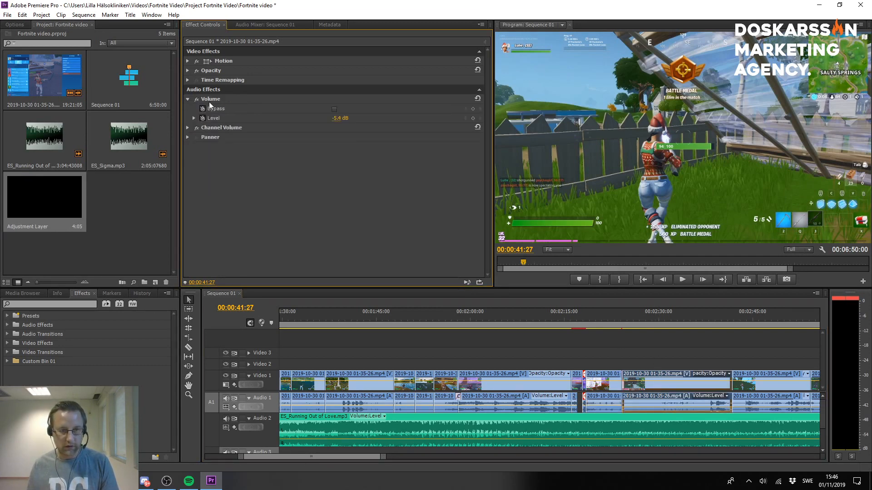
pyautogui.click(338, 118)
pyautogui.write('0')
pyautogui.press('Return')
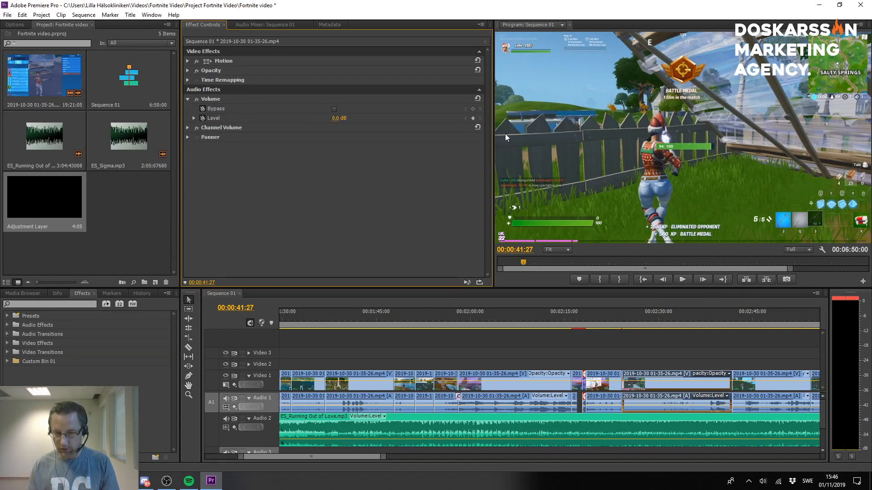
# Set the Volume level of the clip running from about 00:02:42 to 00:02:54 to 0 dB.
pyautogui.moveTo(323, 455); pyautogui.dragTo(344, 455)
pyautogui.click(433, 384)
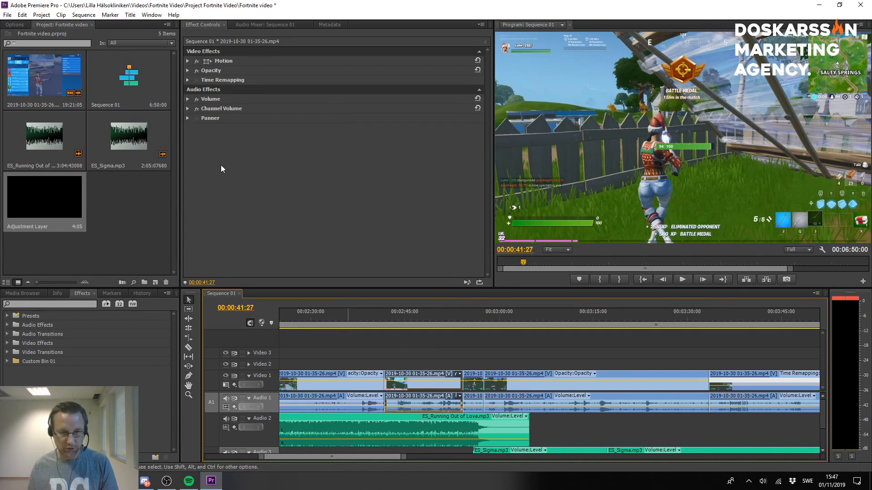
pyautogui.click(343, 117)
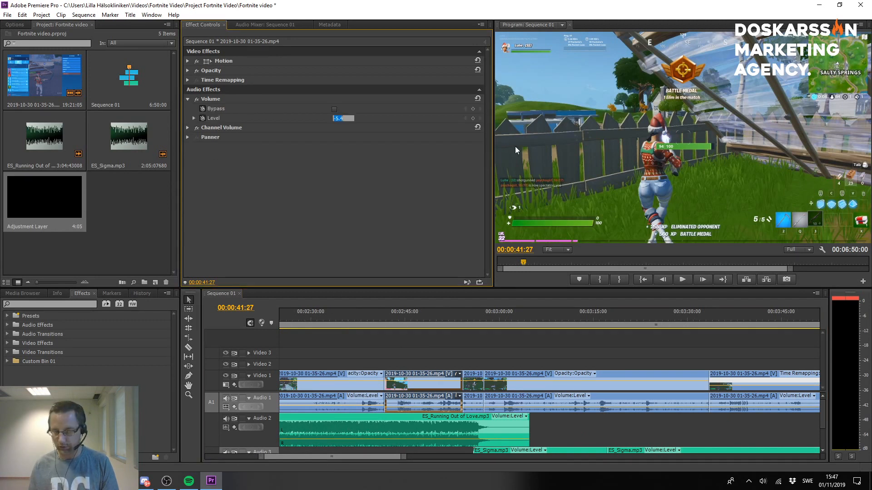
pyautogui.write('0')
pyautogui.press('Return')
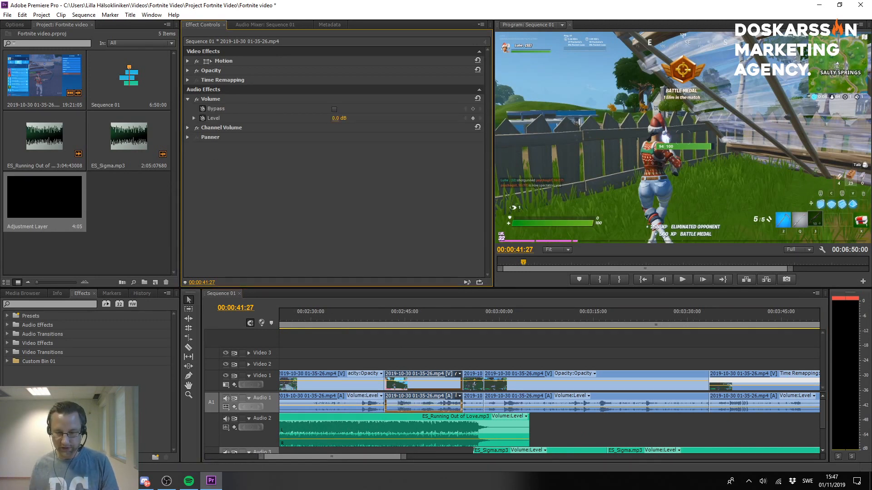
# Set the Volume level of the short clip starting at about 00:02:54 to 0 dB.
pyautogui.click(475, 383)
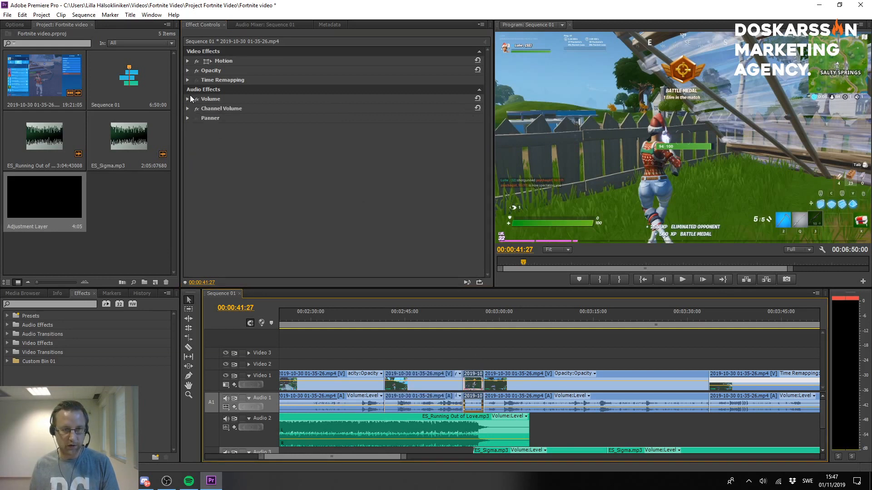
pyautogui.click(257, 114)
pyautogui.click(342, 119)
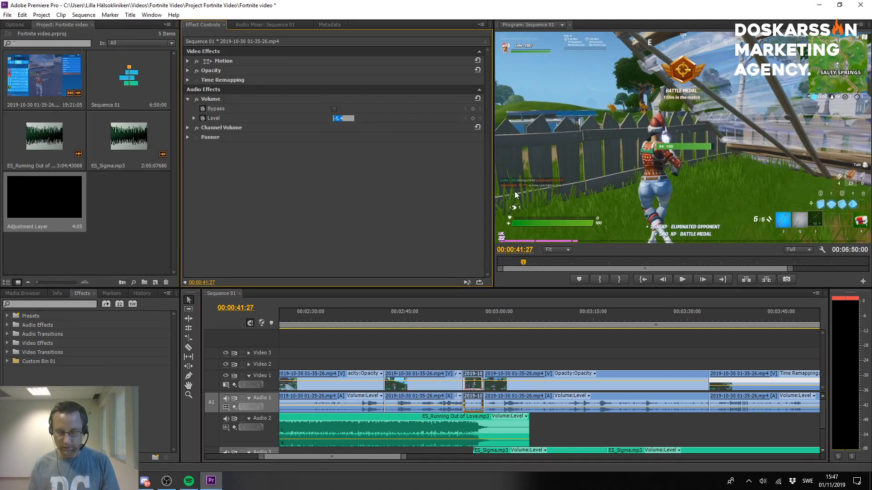
pyautogui.write('0')
pyautogui.press('Return')
# Set the Volume level of the long clip running from about 00:02:58 to 00:03:33 to 0 dB.
pyautogui.click(665, 410)
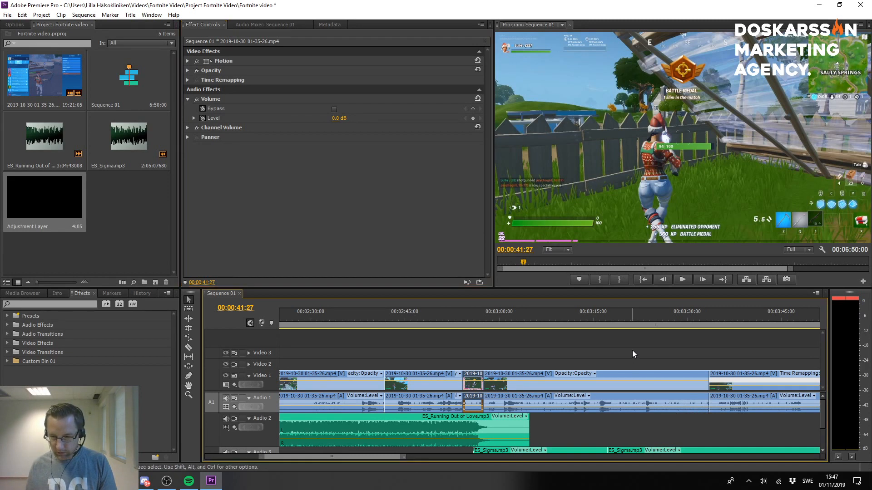
pyautogui.click(187, 99)
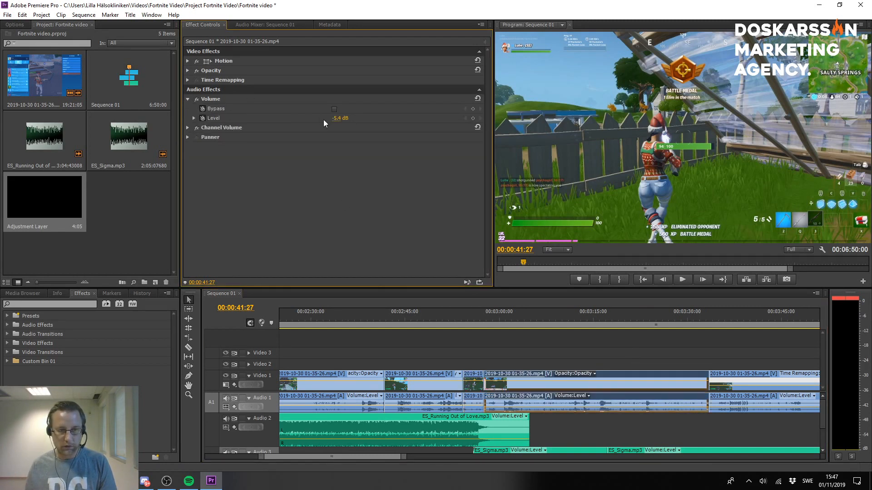
pyautogui.click(336, 118)
pyautogui.write('0')
pyautogui.press('Return')
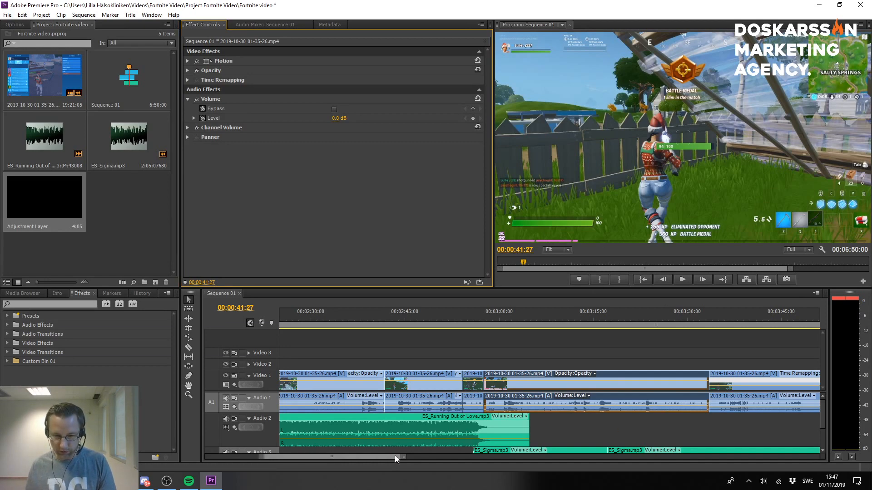
# Set the Volume level of the long clip running from about 00:03:33 to 00:05:08 to 0 dB.
pyautogui.moveTo(394, 455); pyautogui.dragTo(416, 458)
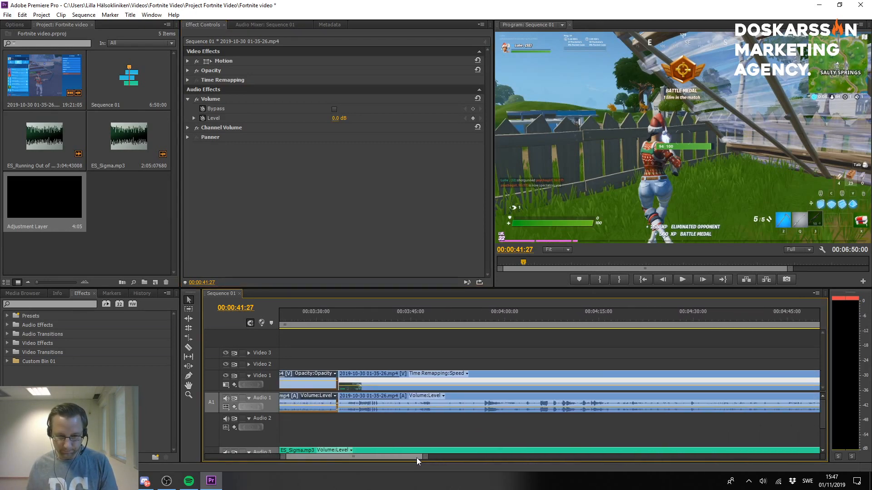
pyautogui.keyDown('alt'); pyautogui.scroll(-5, 425, 429); pyautogui.keyUp('alt')
pyautogui.click(509, 378)
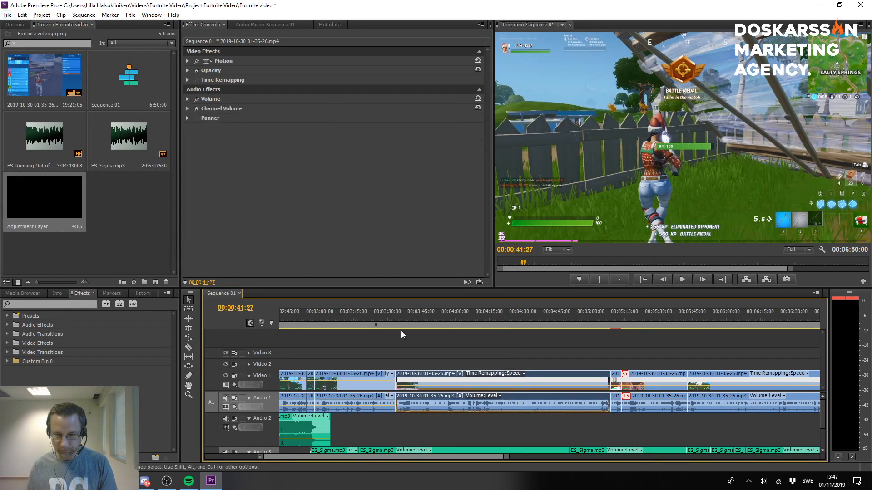
pyautogui.click(188, 99)
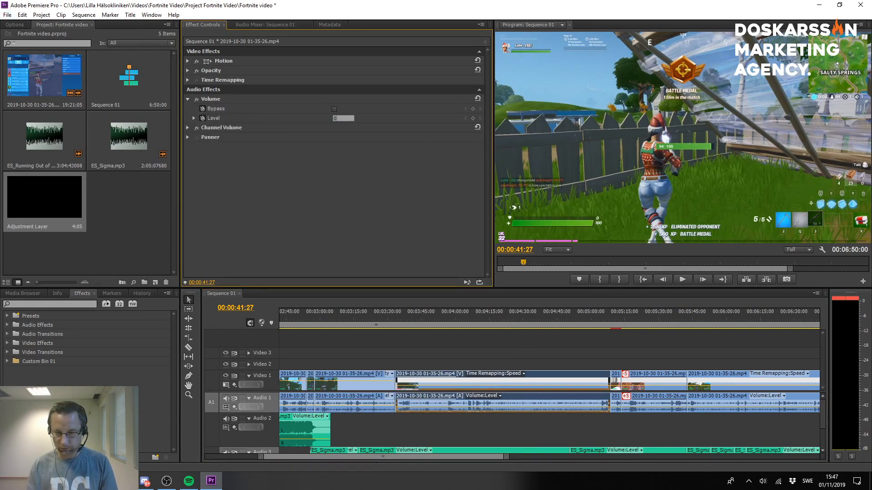
pyautogui.write('0')
pyautogui.press('Return')
# Select the short clip starting at about 00:05:09 on its own and set its Volume level to 0 dB.
pyautogui.click(619, 358)
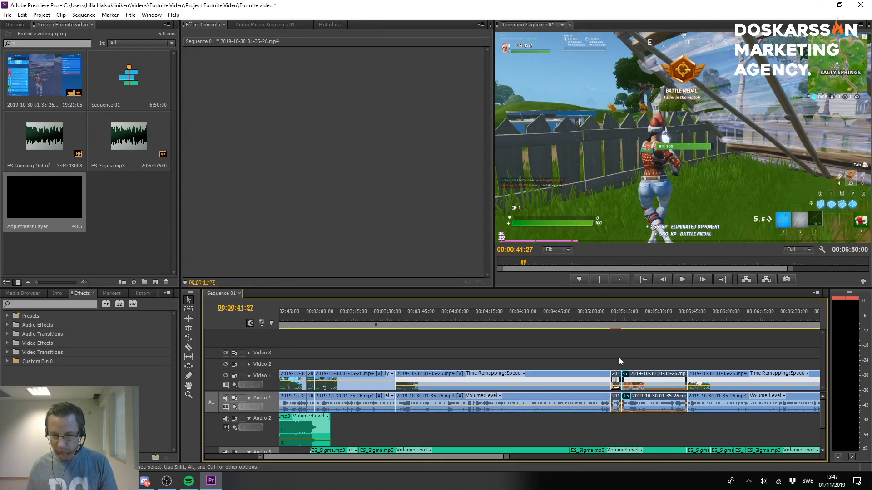
pyautogui.click(633, 324)
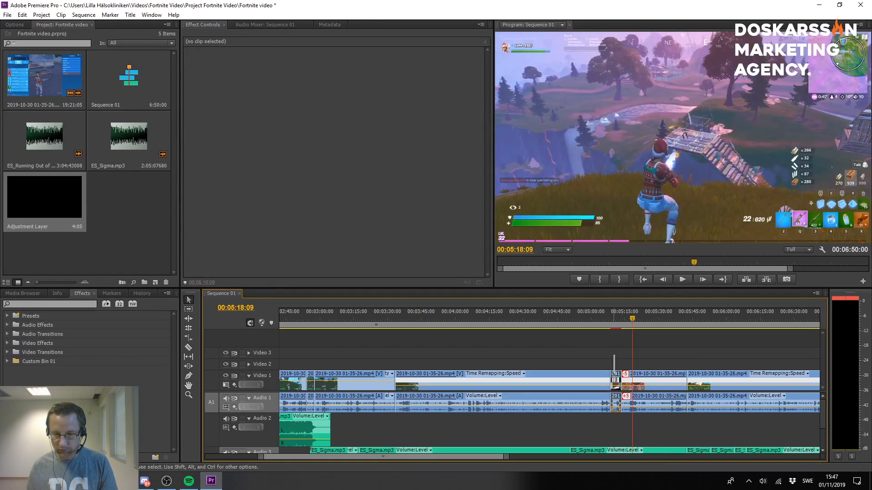
pyautogui.click(615, 377)
pyautogui.click(187, 134)
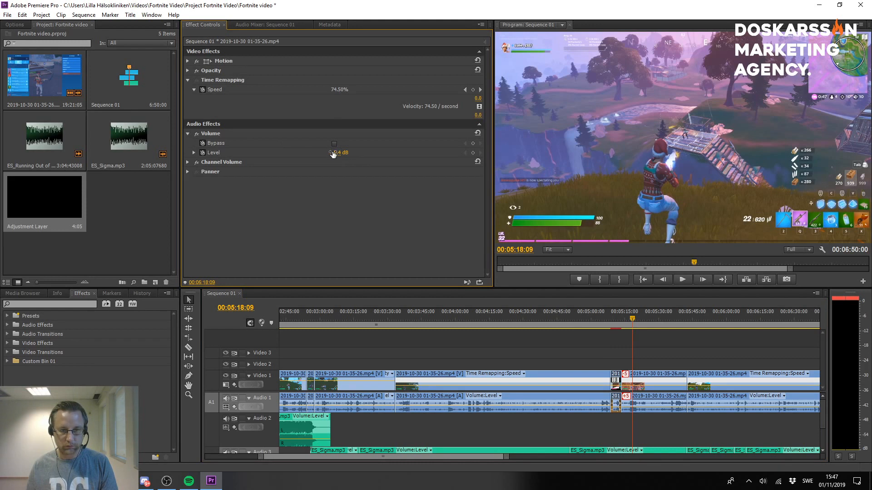
pyautogui.click(336, 153)
pyautogui.write('0')
pyautogui.press('Return')
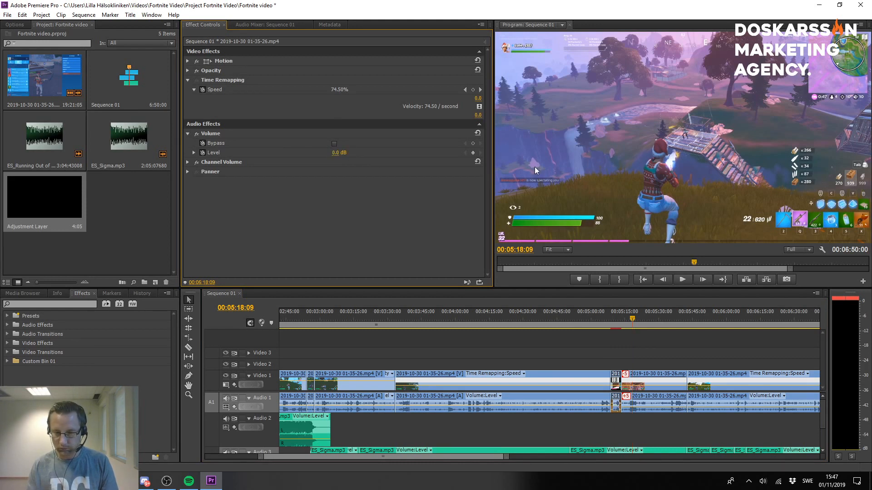
# Set the Volume level of the clip running from about 00:05:13 to 00:05:42 to 0 dB.
pyautogui.click(654, 378)
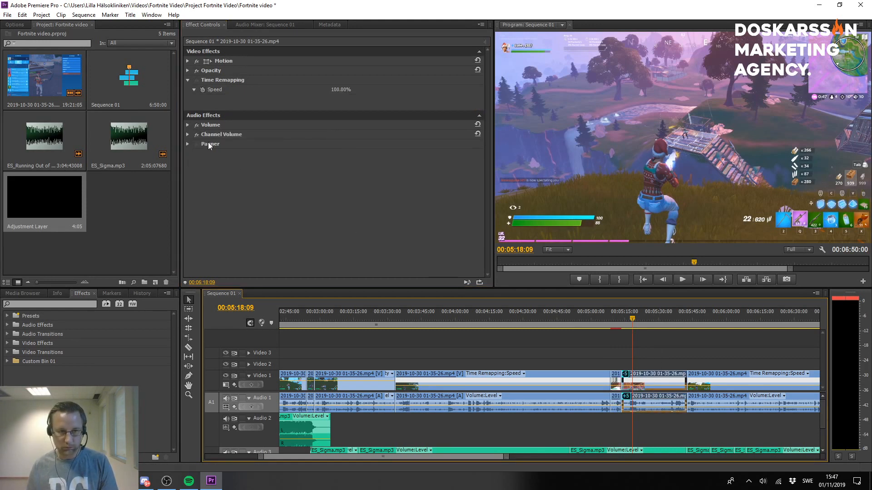
pyautogui.click(187, 125)
pyautogui.click(338, 146)
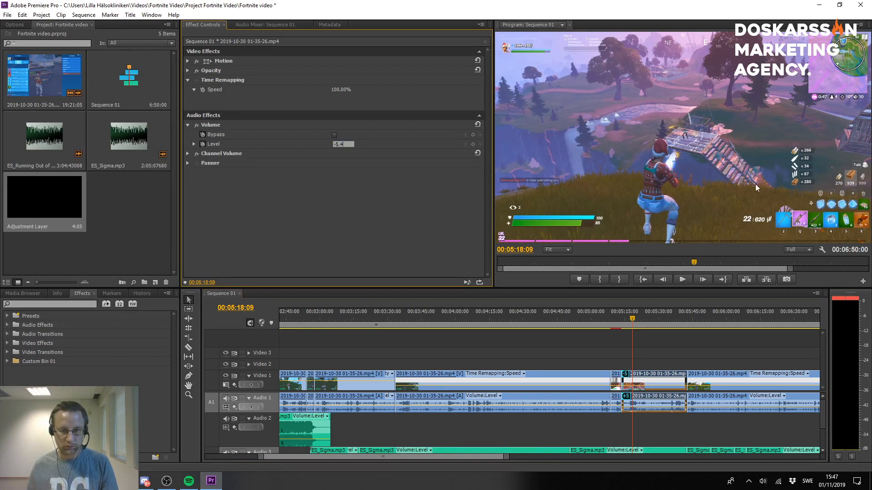
pyautogui.write('0')
pyautogui.press('Return')
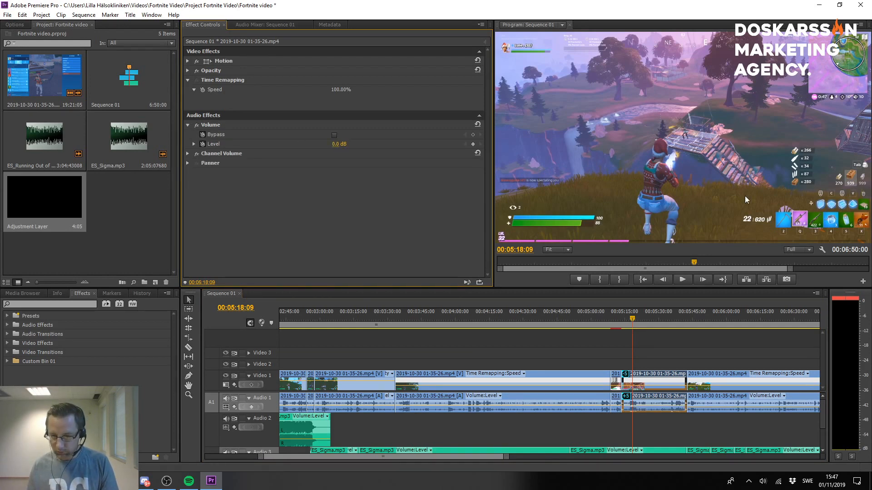
# Play the sequence from about 00:05:36 to 00:05:45 and examine the audio around the cut at about 00:05:42.
pyautogui.moveTo(353, 456); pyautogui.dragTo(370, 458)
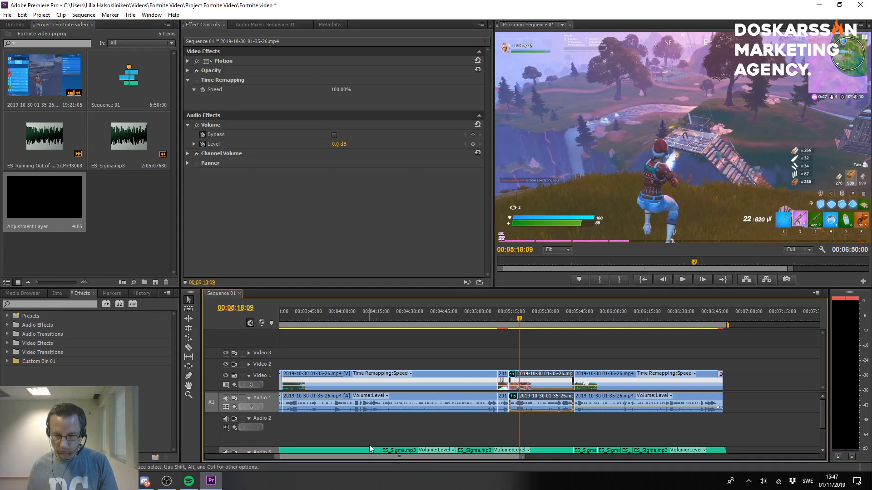
pyautogui.click(508, 315)
pyautogui.click(506, 314)
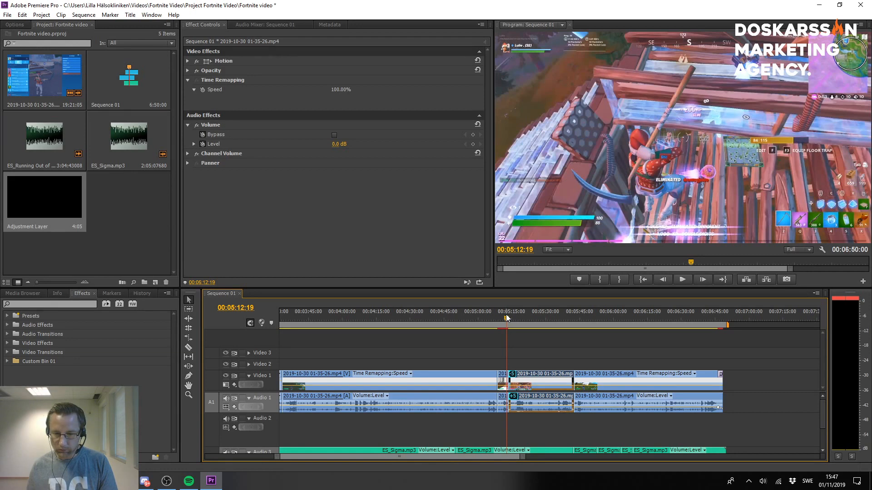
pyautogui.moveTo(506, 314); pyautogui.dragTo(560, 317)
pyautogui.press('space')
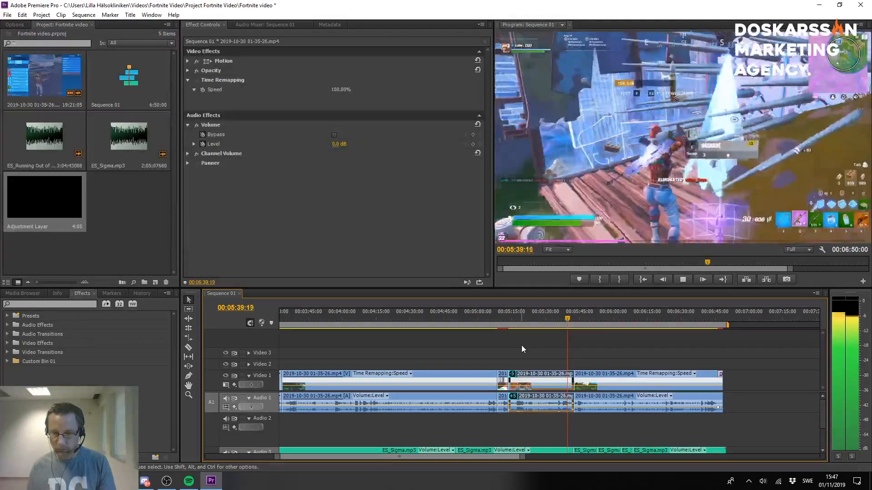
pyautogui.click(522, 344)
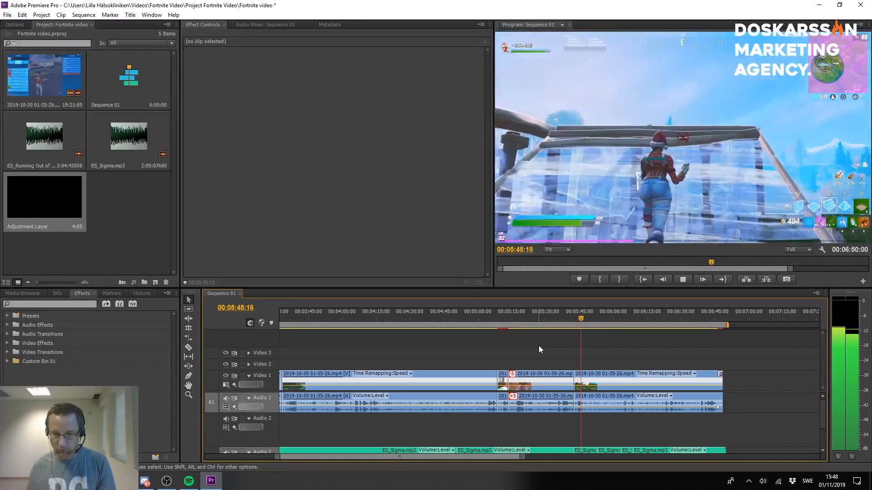
pyautogui.press('space')
pyautogui.scroll(3, 598, 402)
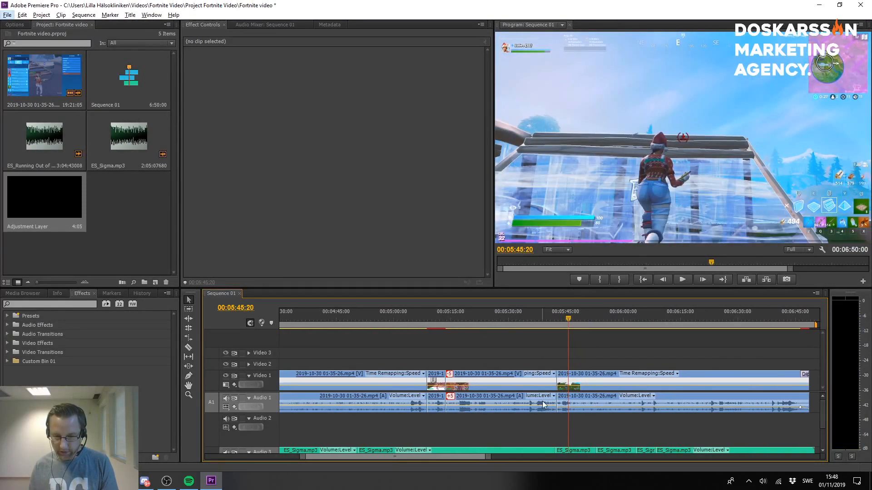
pyautogui.scroll(3, 556, 407)
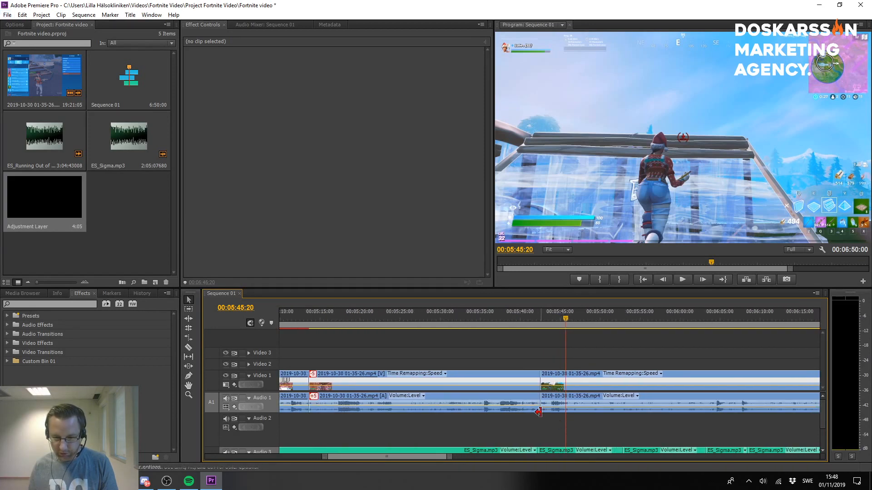
# Move the playhead to the cut at about 00:05:42 and compare the Volume levels of the clips on both sides.
pyautogui.click(536, 312)
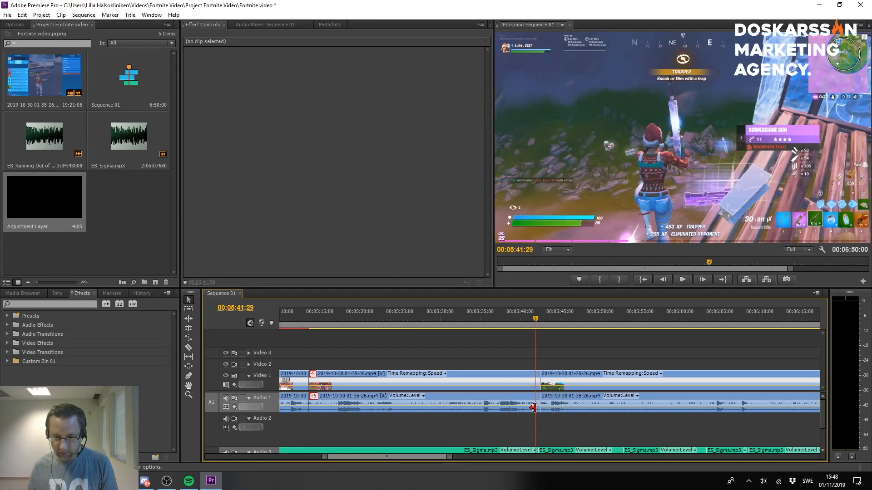
pyautogui.moveTo(537, 317); pyautogui.dragTo(539, 318)
pyautogui.click(499, 408)
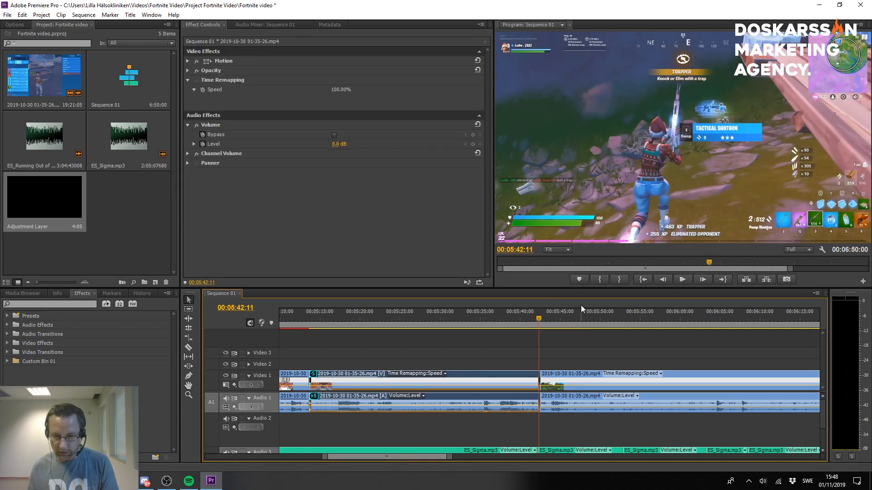
pyautogui.press('Right')
pyautogui.press('Right')
pyautogui.press('Right')
pyautogui.press('Right')
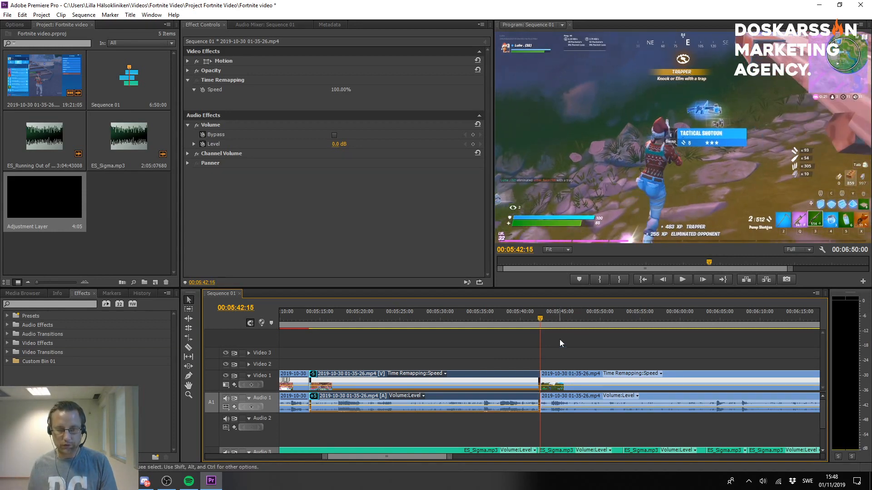
pyautogui.click(561, 387)
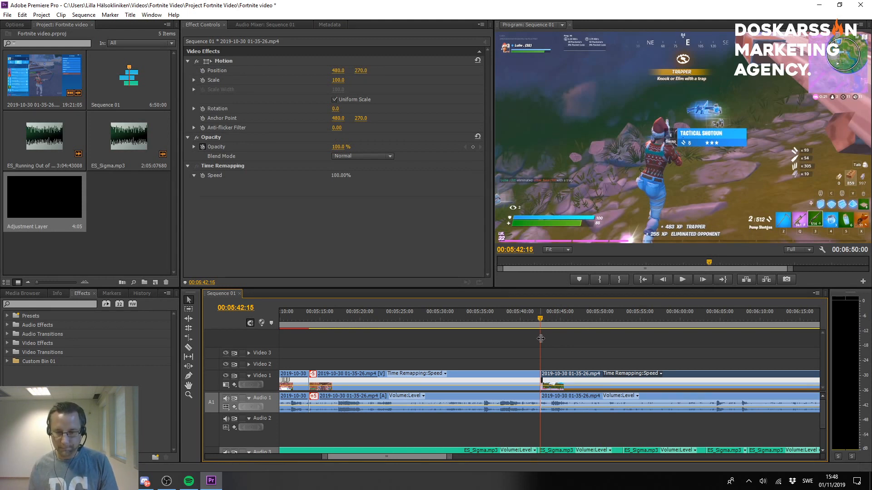
pyautogui.click(551, 408)
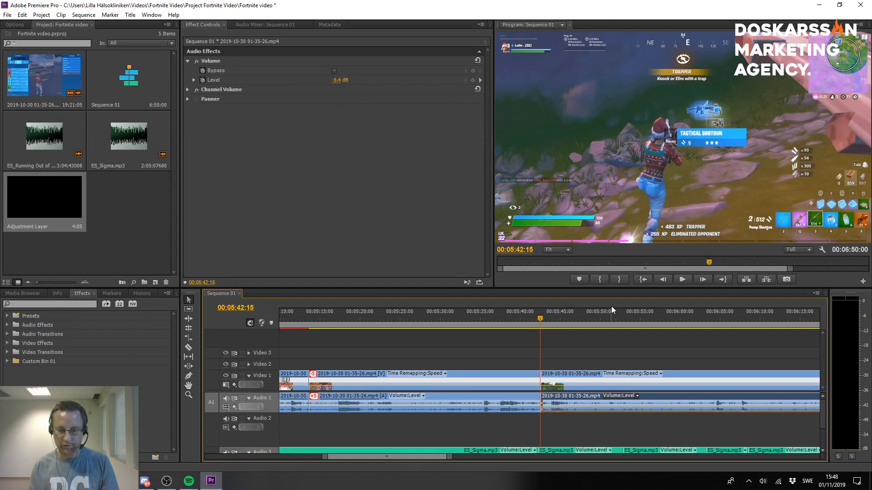
# Set the Volume level of the clip before the cut to -5.4 dB, with the playhead at 00:05:42:14.
pyautogui.click(526, 398)
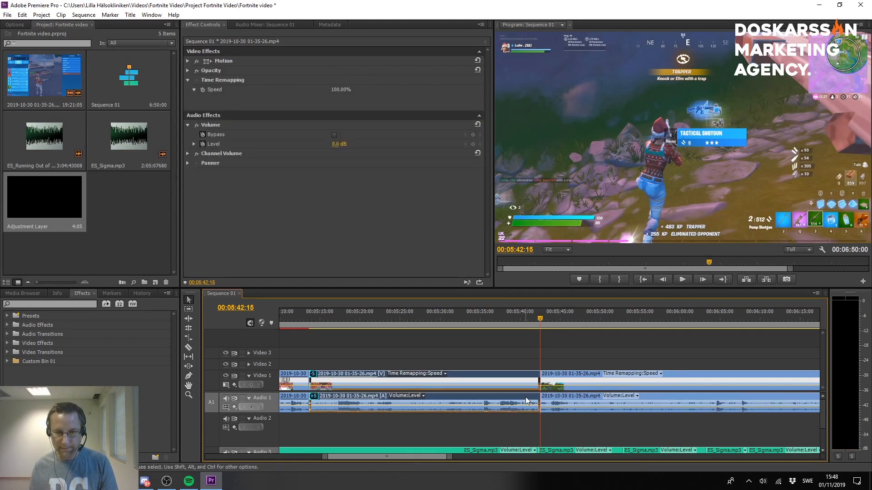
pyautogui.press('Left')
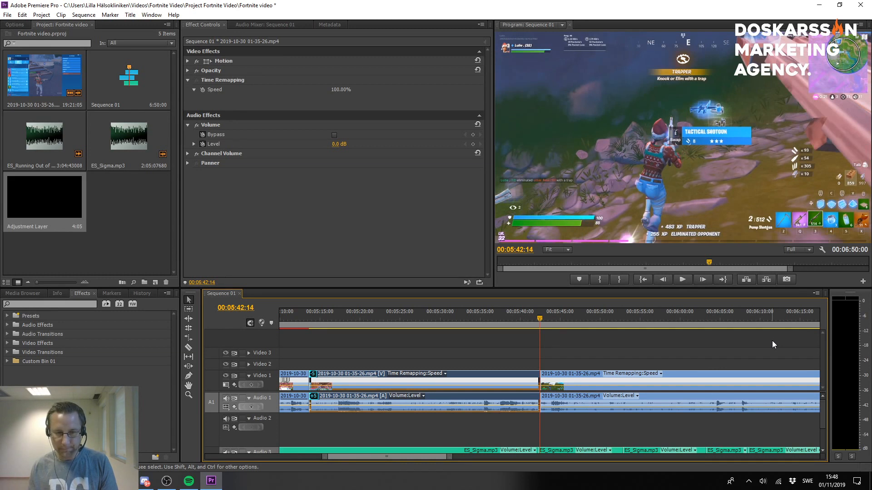
pyautogui.click(336, 145)
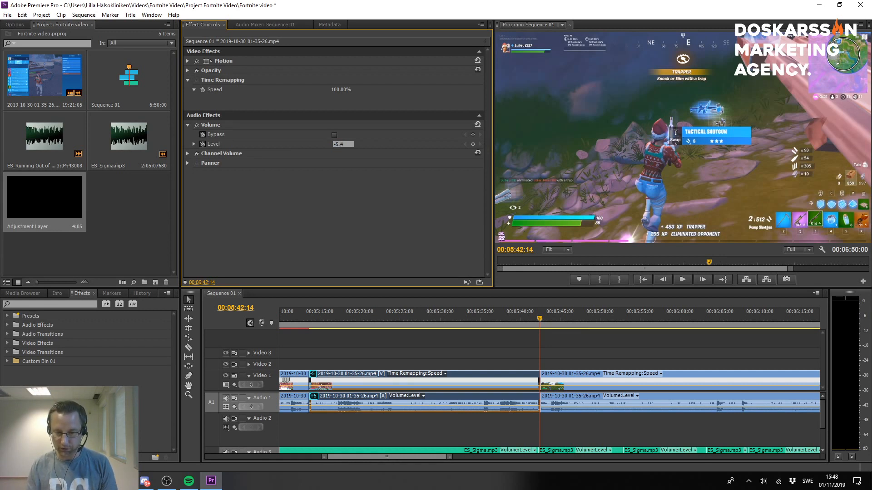
pyautogui.press('Return')
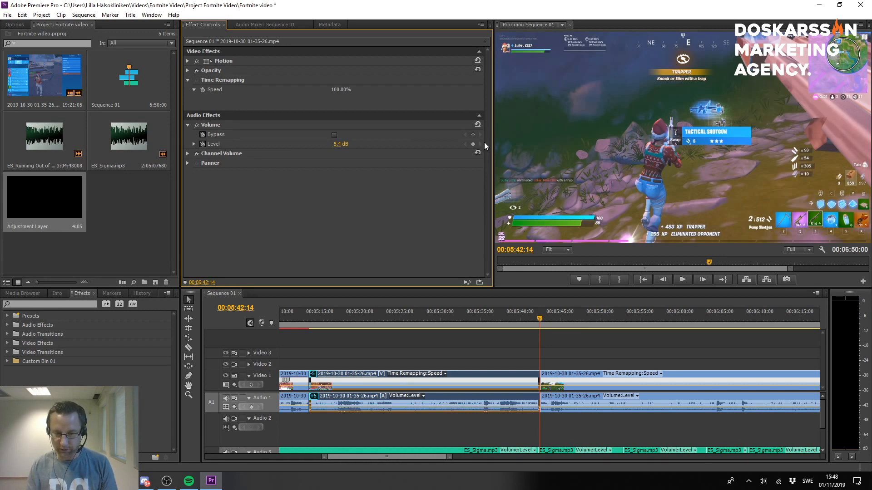
# Play the sequence from about 00:05:37 to 00:05:47 to check the audio across the cut, and save the project.
pyautogui.click(524, 313)
pyautogui.click(500, 315)
pyautogui.press('space')
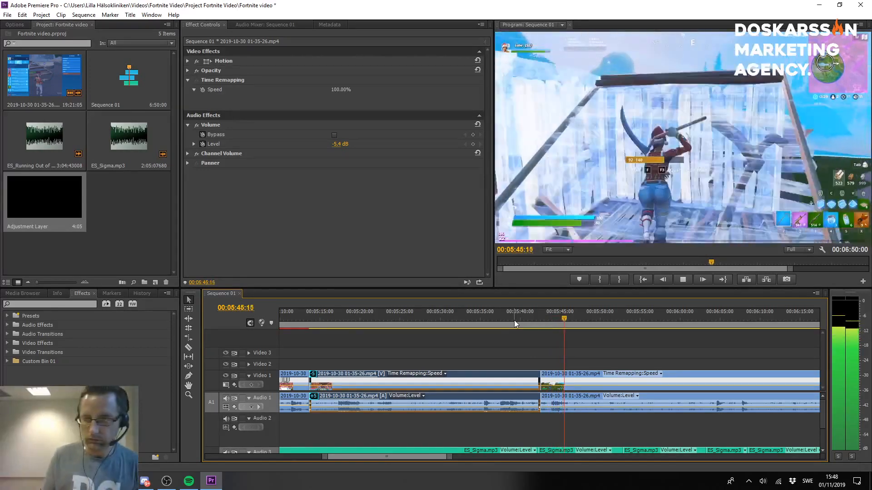
pyautogui.press('space')
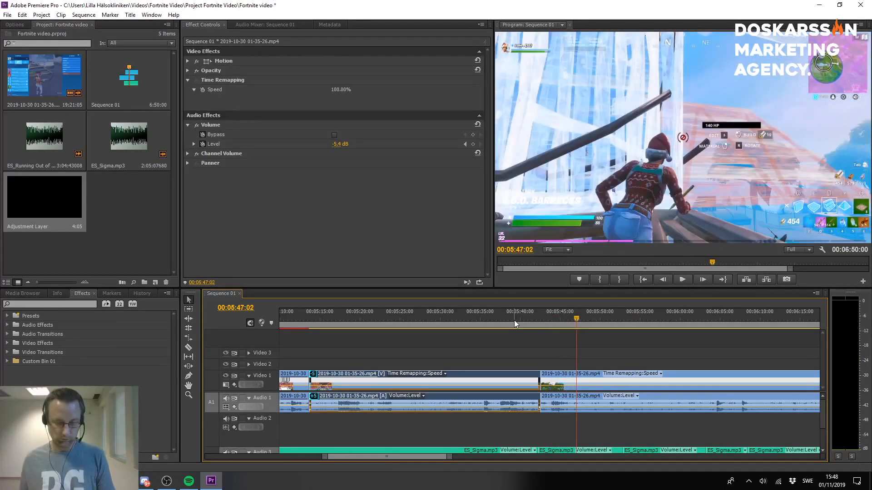
pyautogui.hotkey('ctrl', 's')
# Play the sequence from about 00:00:25 to 00:02:07, examine the audio meters, and clear their peak indicators.
pyautogui.press('-')
pyautogui.press('-')
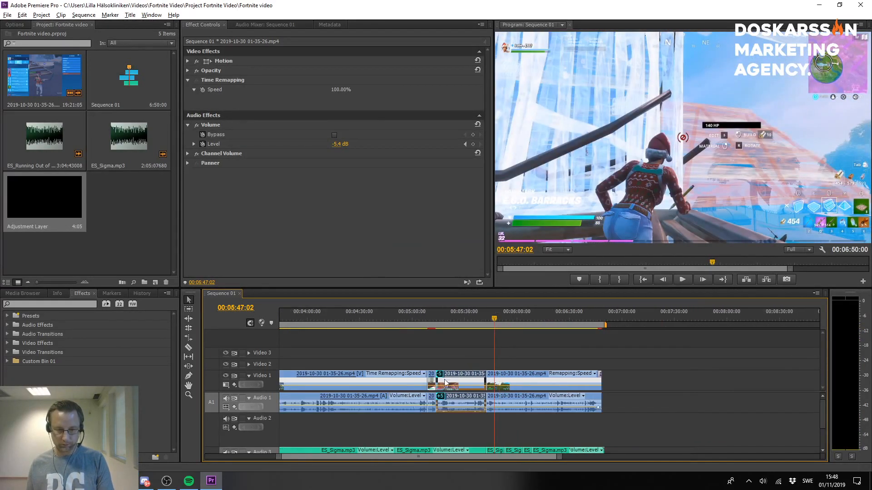
pyautogui.moveTo(385, 458); pyautogui.dragTo(293, 458)
pyautogui.moveTo(404, 318); pyautogui.dragTo(364, 316)
pyautogui.moveTo(310, 318); pyautogui.dragTo(324, 320)
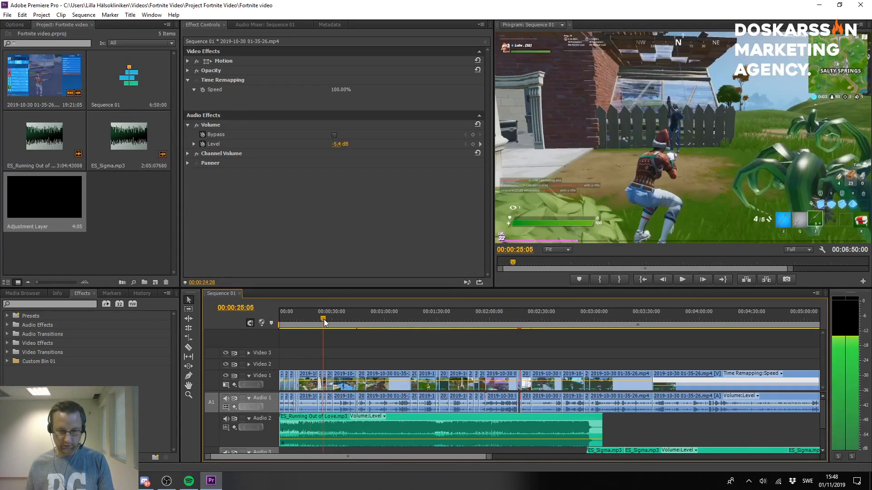
pyautogui.press('space')
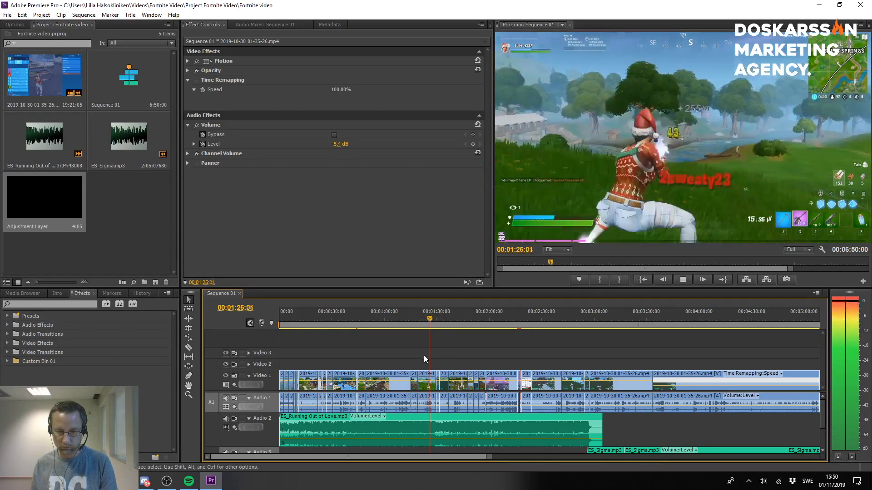
pyautogui.click(417, 347)
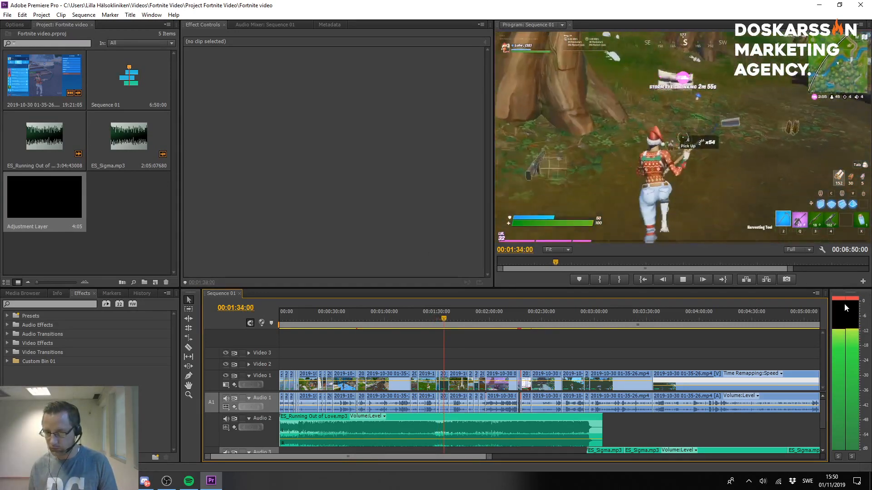
pyautogui.click(414, 195)
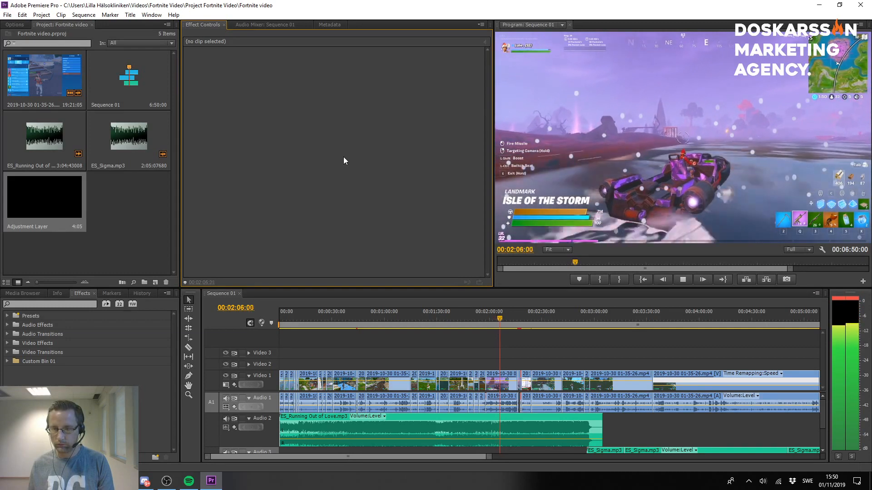
pyautogui.press('space')
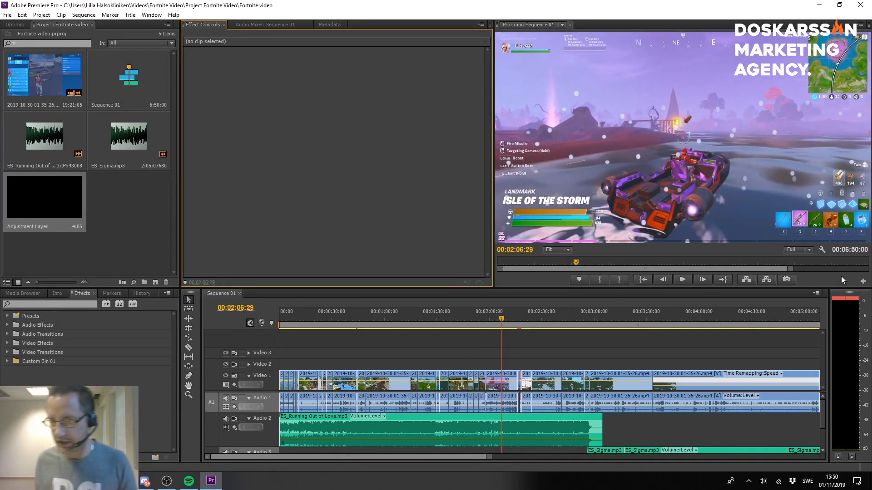
pyautogui.hotkey('alt', 'Tab')
pyautogui.hotkey('alt', 'shift', 'Tab')
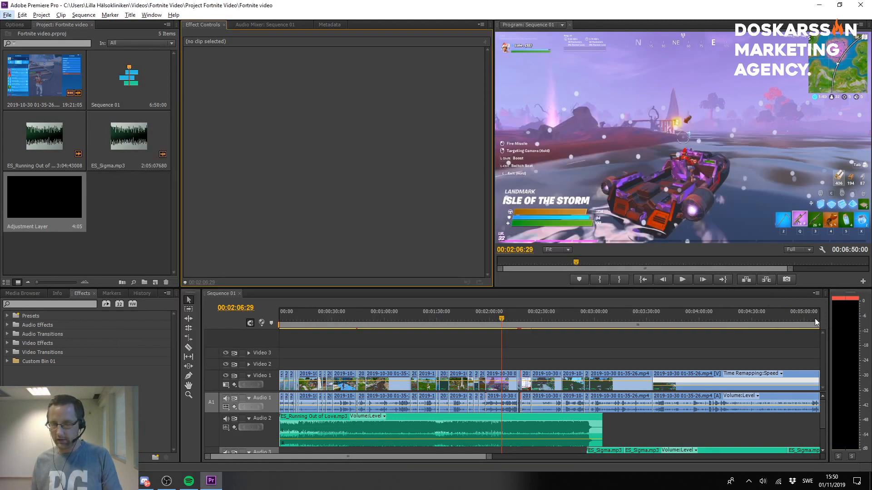
pyautogui.click(851, 302)
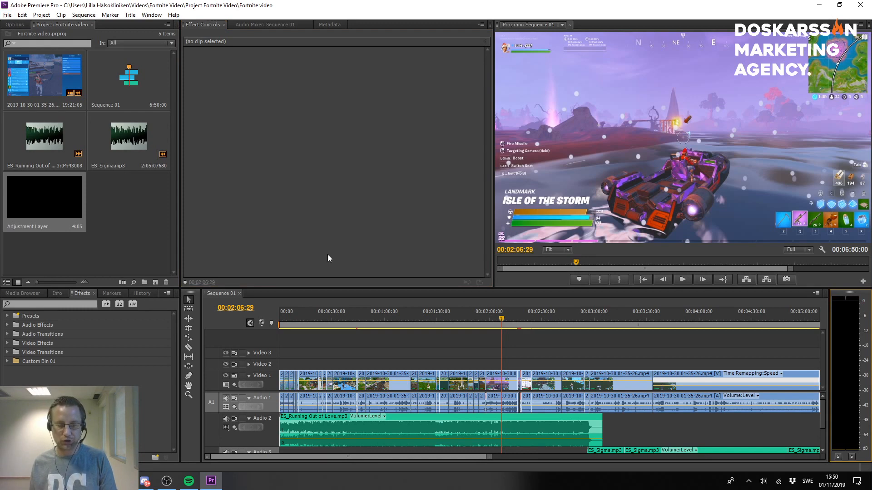
# Return to the sequence start, select the first clip and expand its Volume settings to examine the level.
pyautogui.scroll(3, 355, 368)
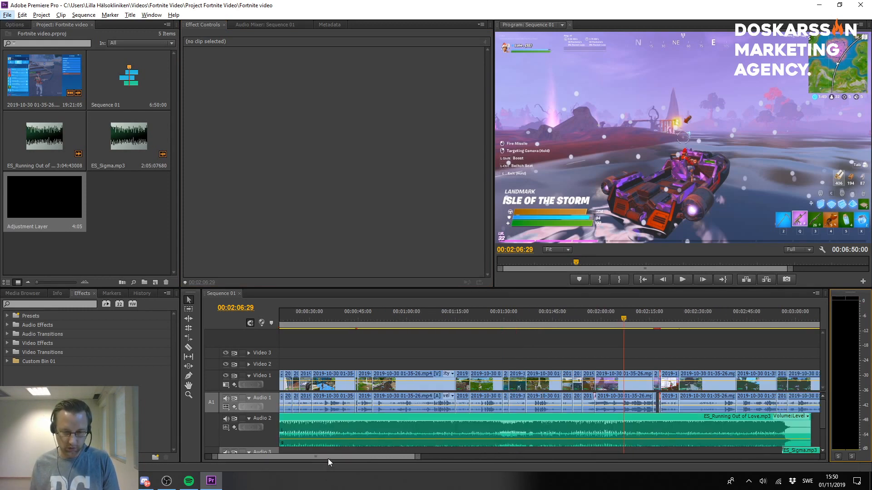
pyautogui.moveTo(328, 458); pyautogui.dragTo(290, 454)
pyautogui.moveTo(325, 318); pyautogui.dragTo(280, 314)
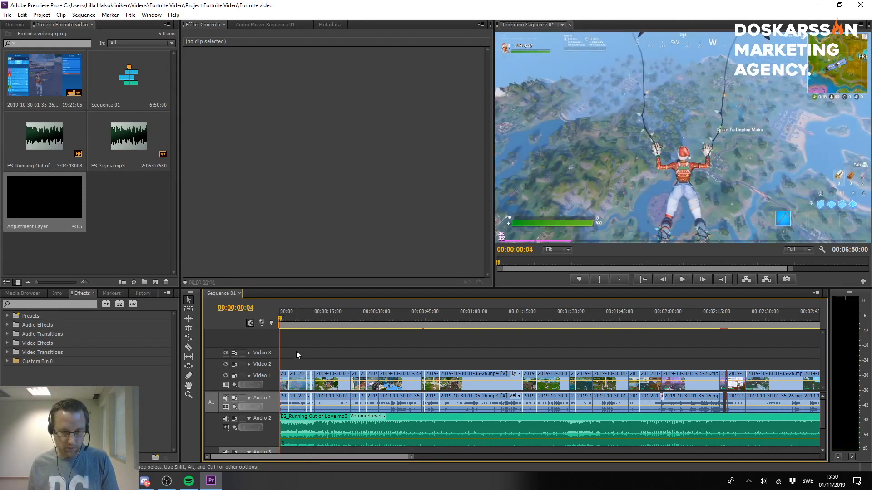
pyautogui.moveTo(285, 359); pyautogui.dragTo(329, 339)
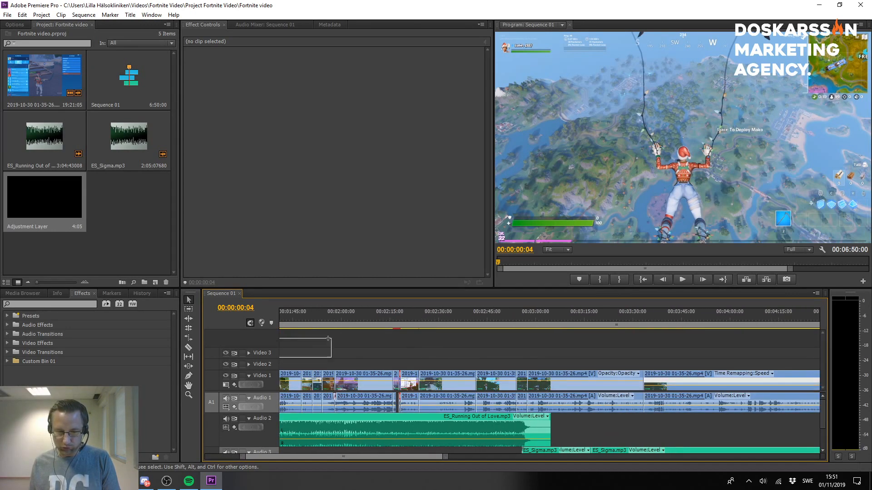
pyautogui.moveTo(313, 462); pyautogui.dragTo(240, 456)
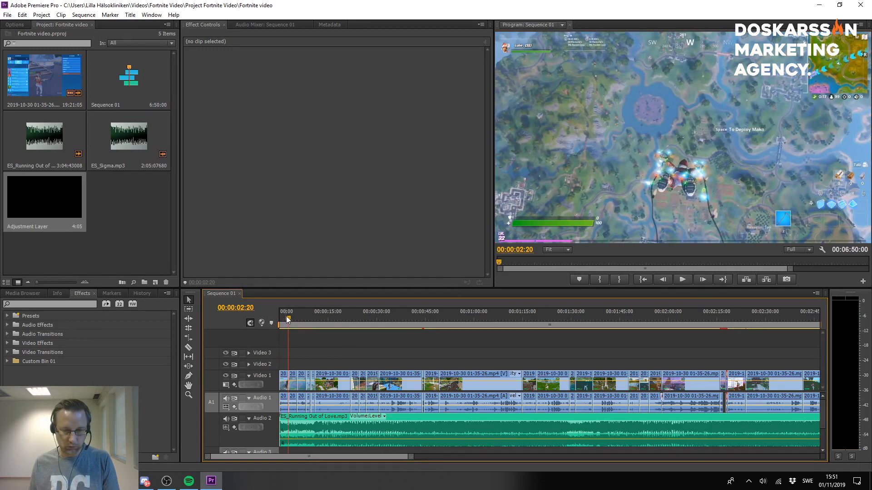
pyautogui.moveTo(287, 318); pyautogui.dragTo(244, 317)
pyautogui.scroll(5, 288, 378)
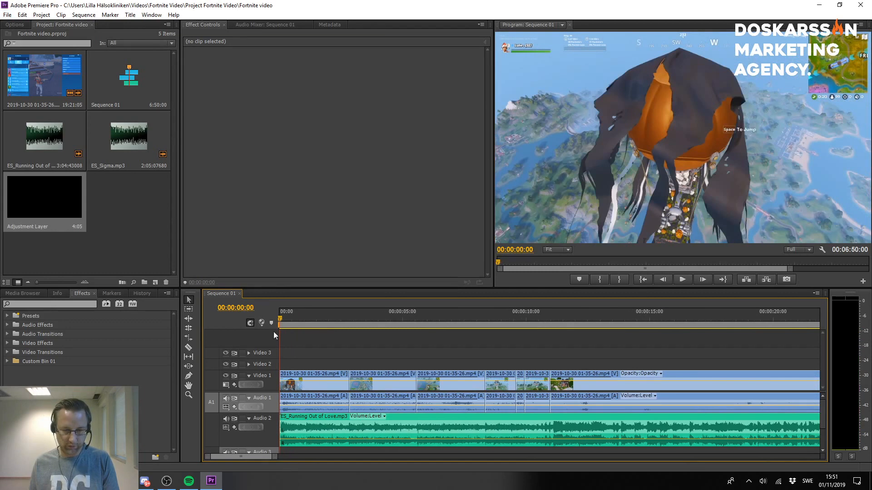
pyautogui.click(348, 315)
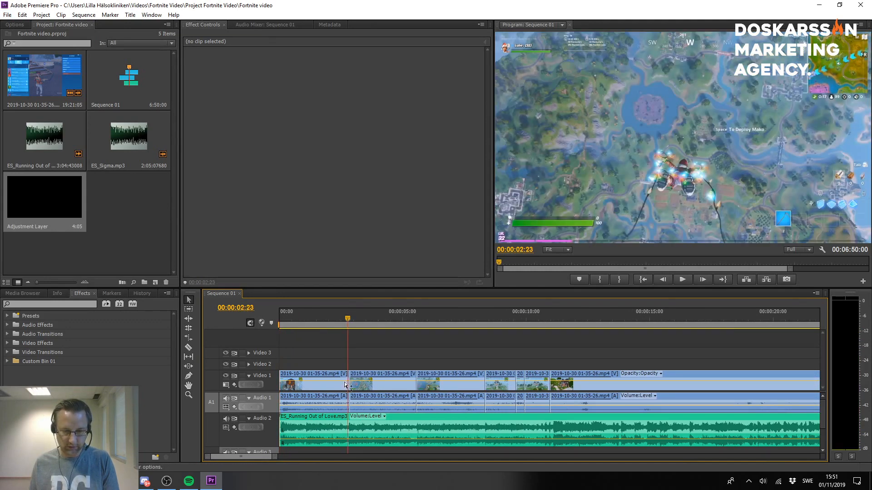
pyautogui.moveTo(361, 313); pyautogui.dragTo(275, 310)
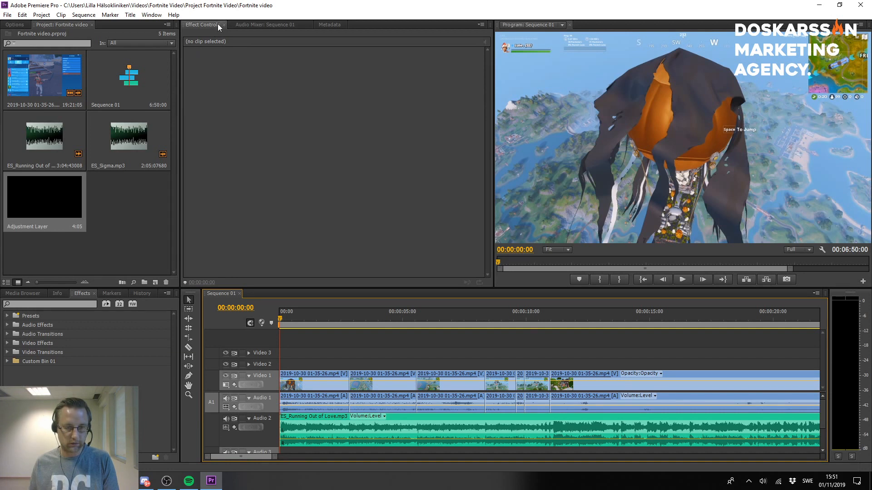
pyautogui.click(292, 397)
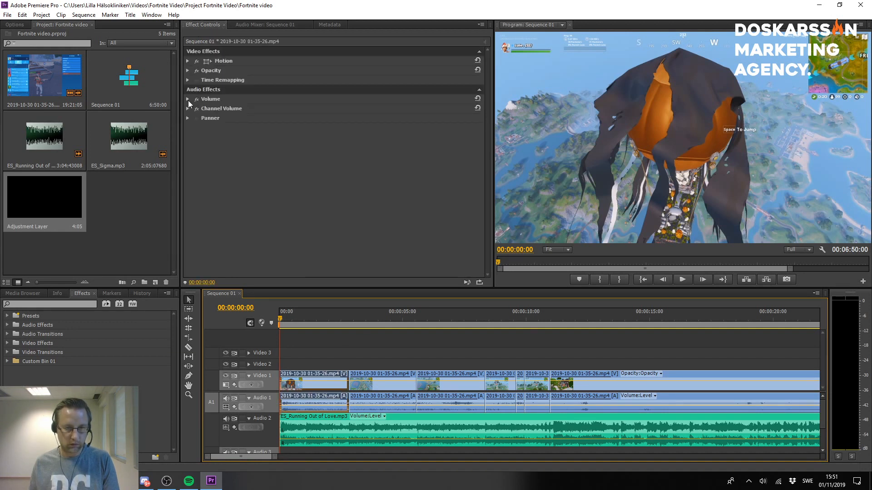
pyautogui.click(188, 99)
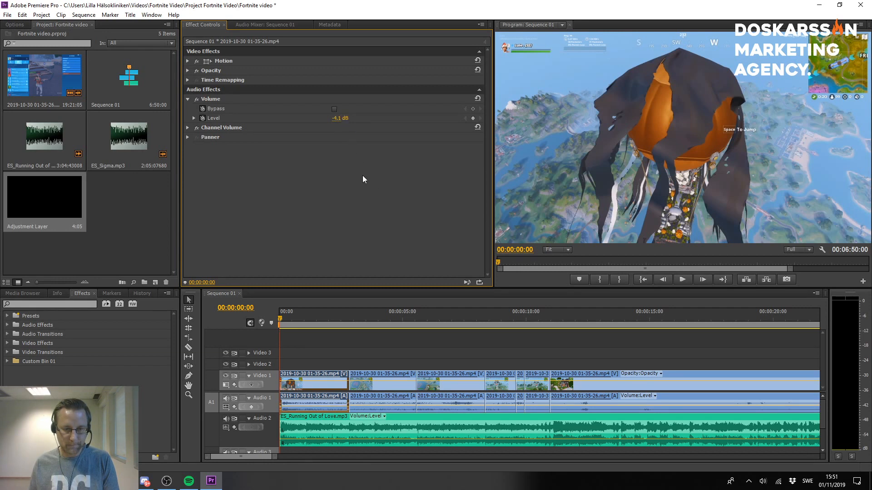
pyautogui.hotkey('ctrl', 'z')
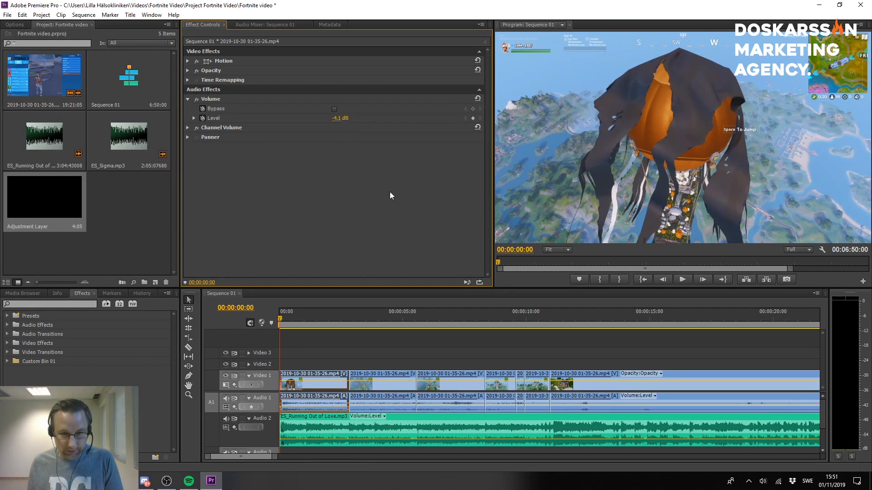
# Clear the clip selection and bring the whole sequence into view in the timeline.
pyautogui.moveTo(329, 359); pyautogui.dragTo(613, 353)
pyautogui.press('-')
pyautogui.press('-')
pyautogui.press('-')
pyautogui.press('-')
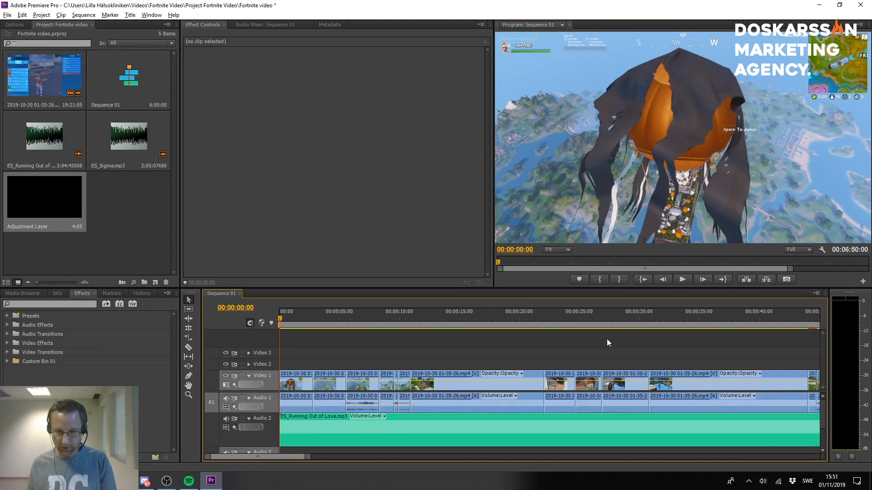
pyautogui.press('-')
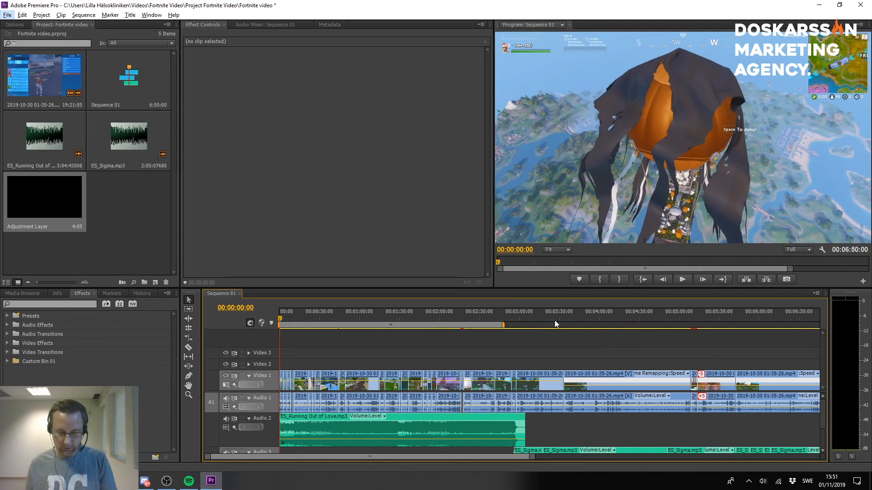
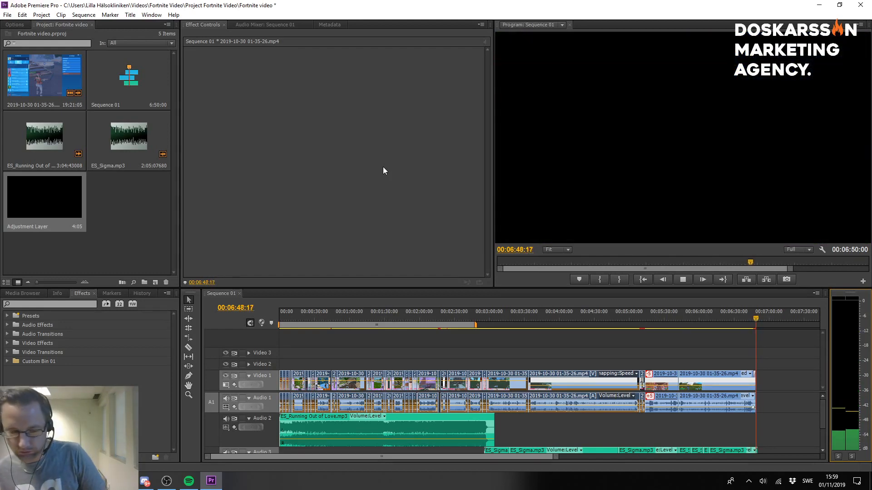
# Return to the sequence start, stop playback at 00:00:00:15, deselect all clips and save the project.
pyautogui.press('Home')
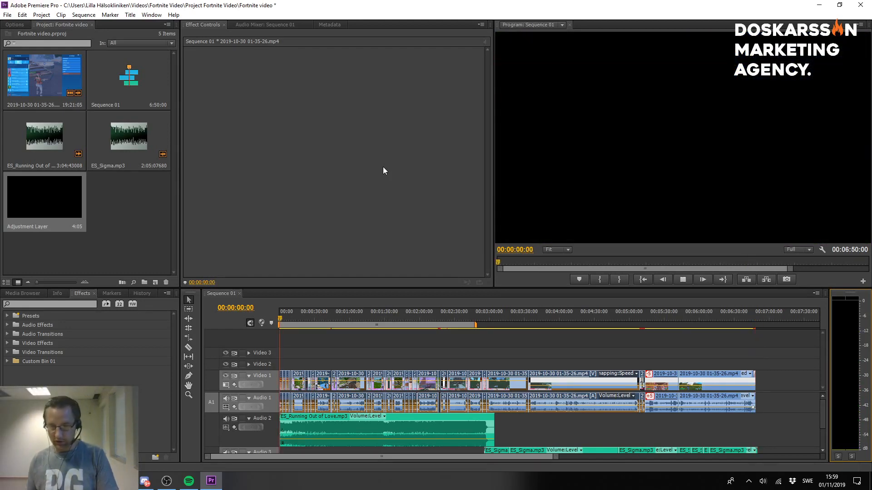
pyautogui.press('space')
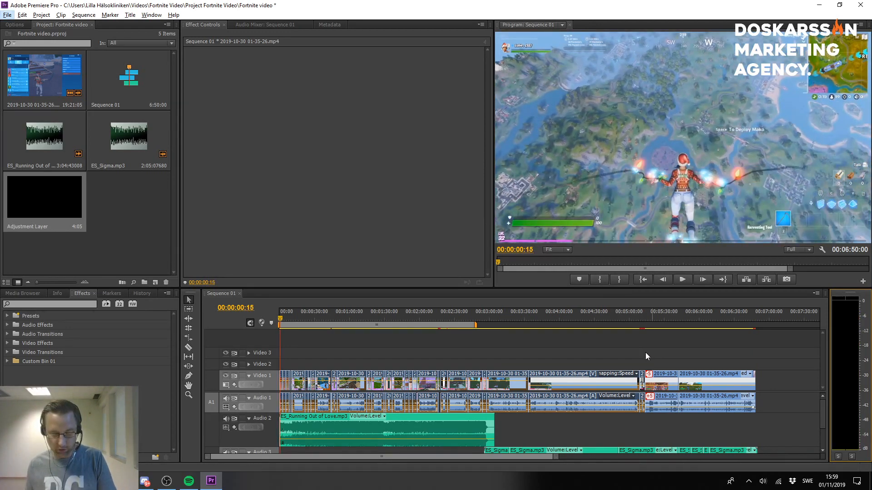
pyautogui.click(644, 353)
pyautogui.hotkey('ctrl', 's')
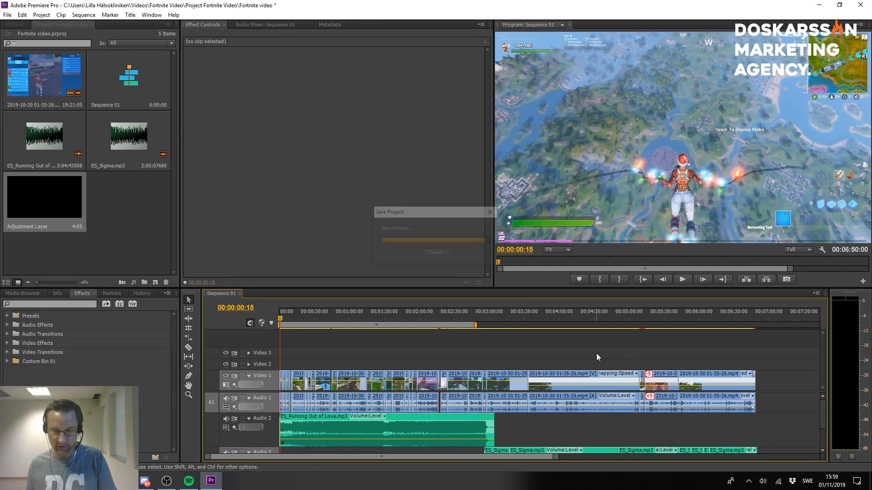
# Select the short gameplay clip starting near 00:05:08 and place the playhead at its beginning to examine its volume level.
pyautogui.scroll(2, 637, 352)
pyautogui.scroll(3, 634, 354)
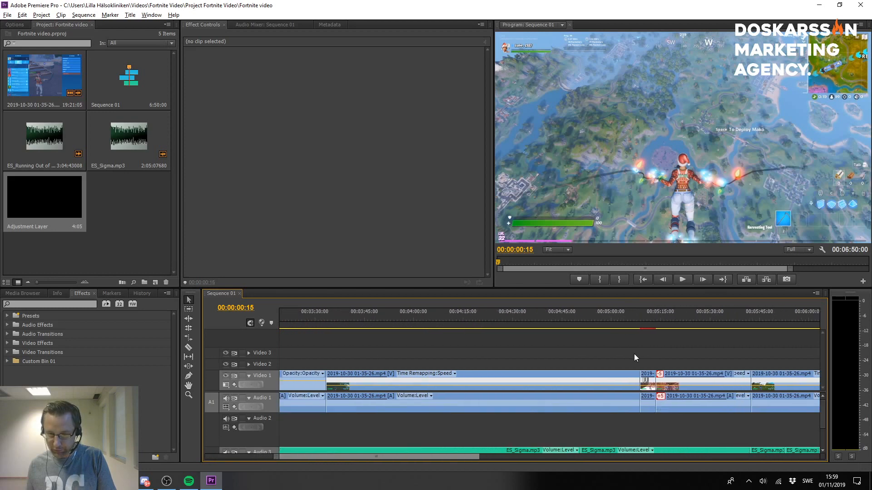
pyautogui.click(653, 408)
pyautogui.click(644, 320)
pyautogui.moveTo(644, 320); pyautogui.dragTo(640, 319)
pyautogui.moveTo(824, 417); pyautogui.dragTo(818, 399)
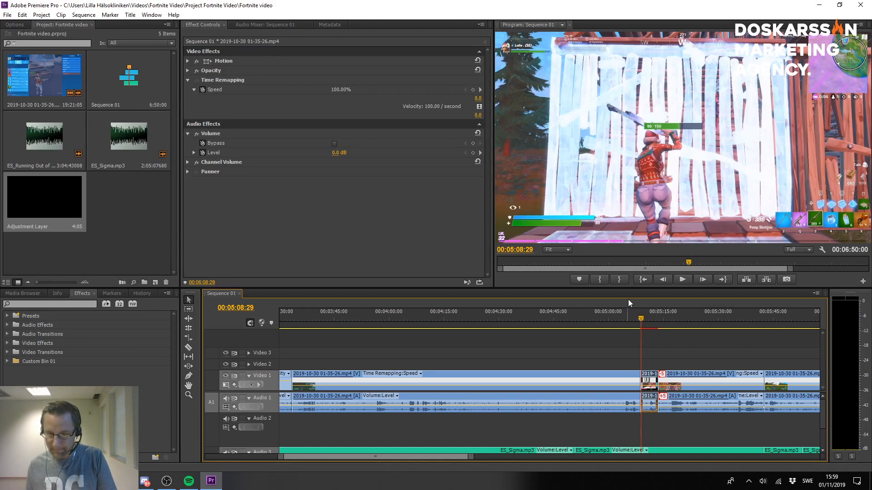
# Play the end of the short clip and set its volume Level to -5.4 dB at 00:05:13:14, matching the following clip.
pyautogui.moveTo(642, 317); pyautogui.dragTo(657, 320)
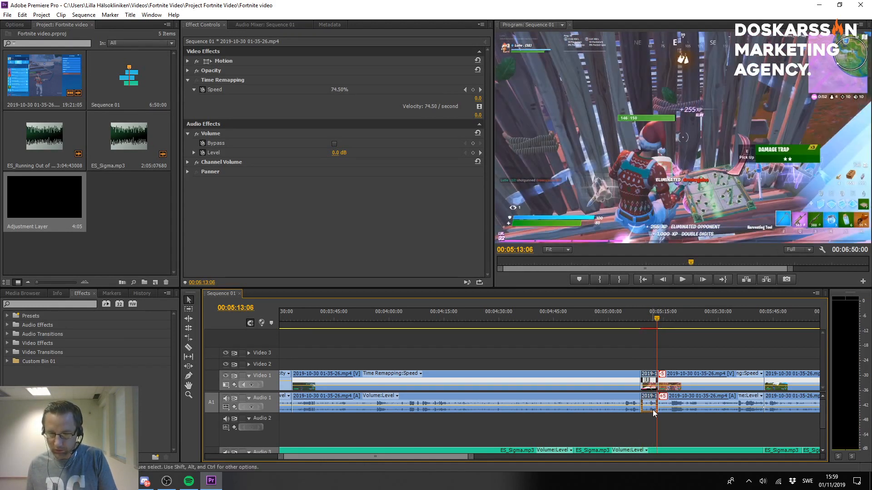
pyautogui.press('space')
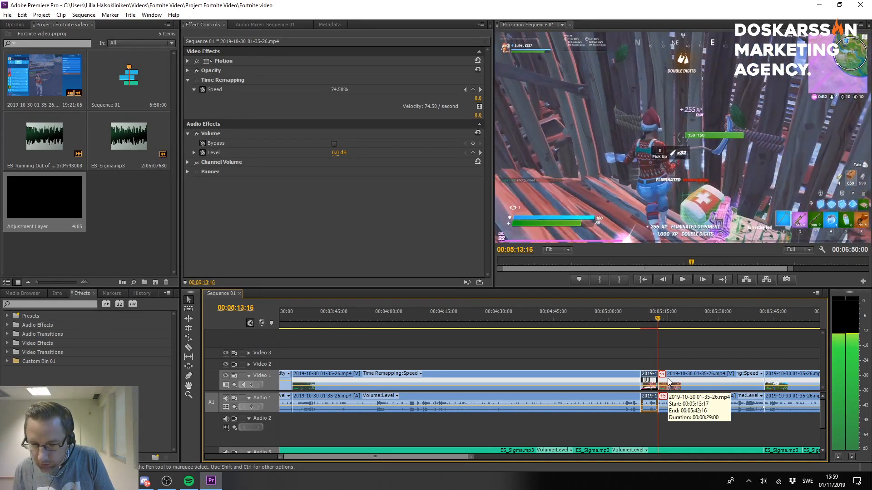
pyautogui.press('Left')
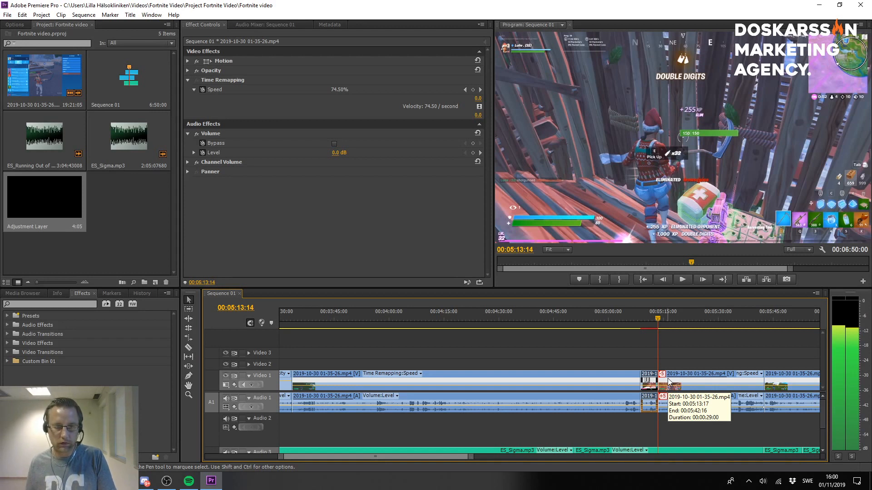
pyautogui.click(648, 366)
pyautogui.click(649, 379)
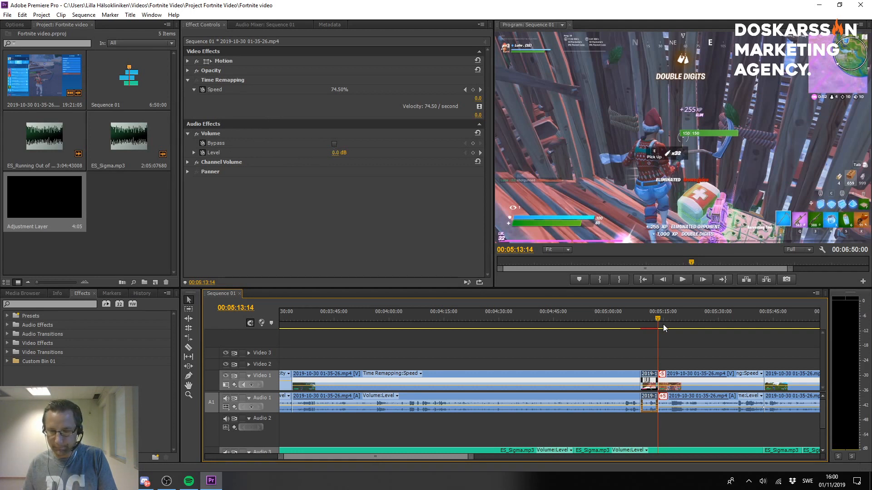
pyautogui.click(673, 382)
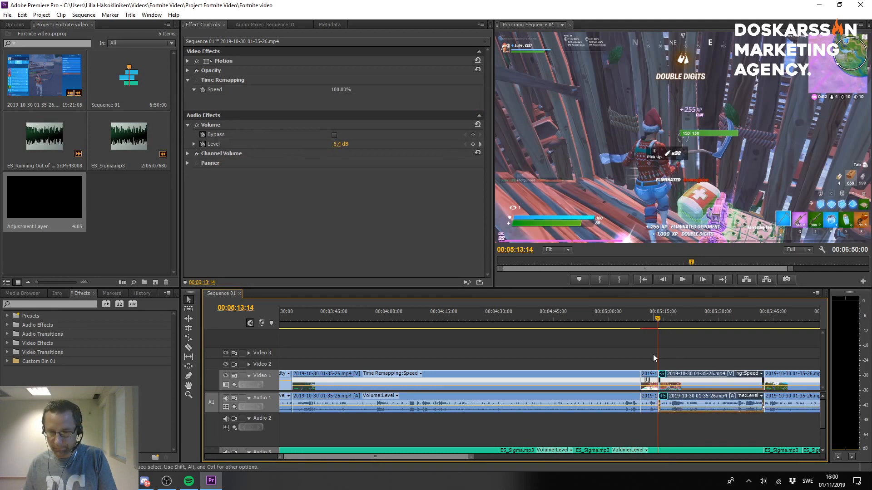
pyautogui.click(649, 381)
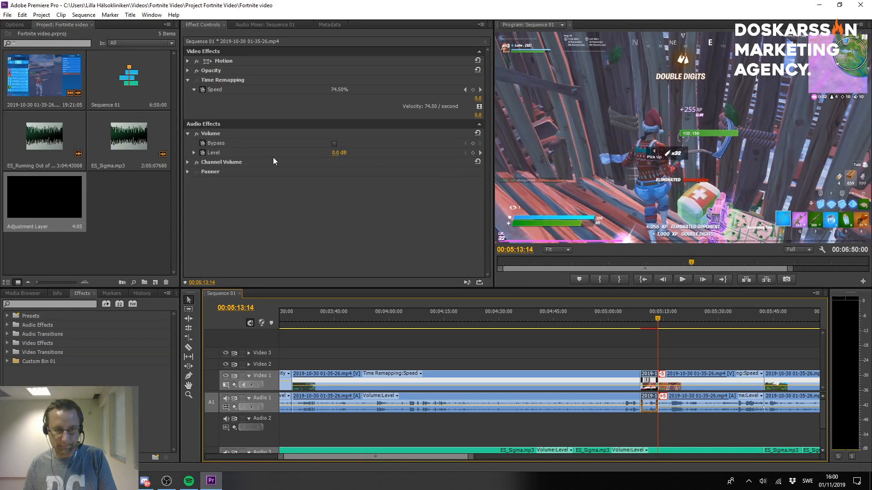
pyautogui.click(473, 153)
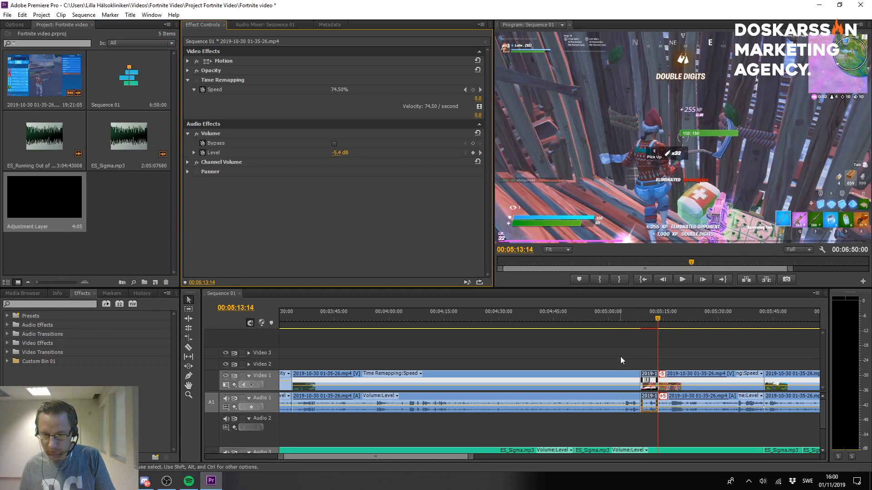
# Move the playhead to 00:05:08:22 at the start of the short clip and set its volume Level to 0 dB there.
pyautogui.click(622, 402)
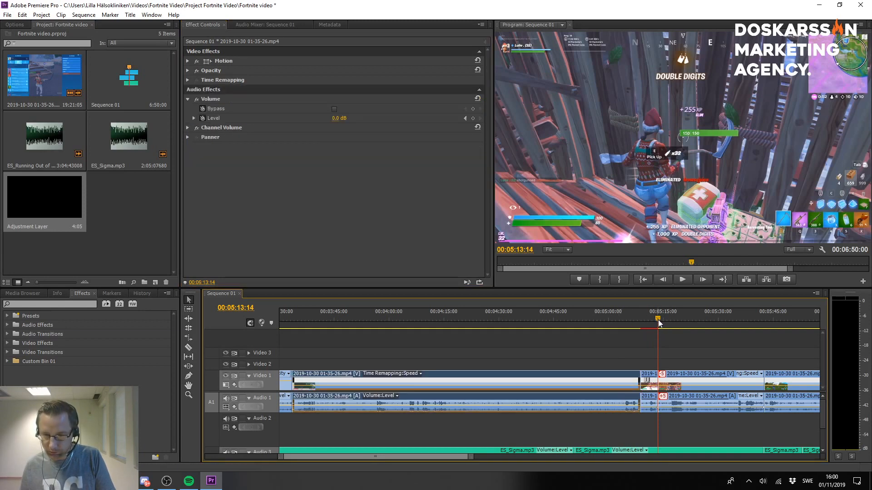
pyautogui.click(642, 318)
pyautogui.moveTo(642, 318); pyautogui.dragTo(640, 316)
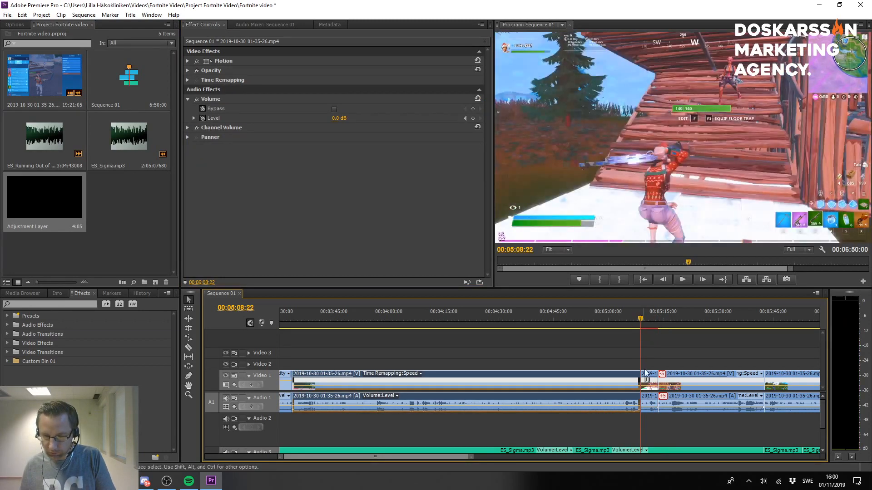
pyautogui.click(650, 398)
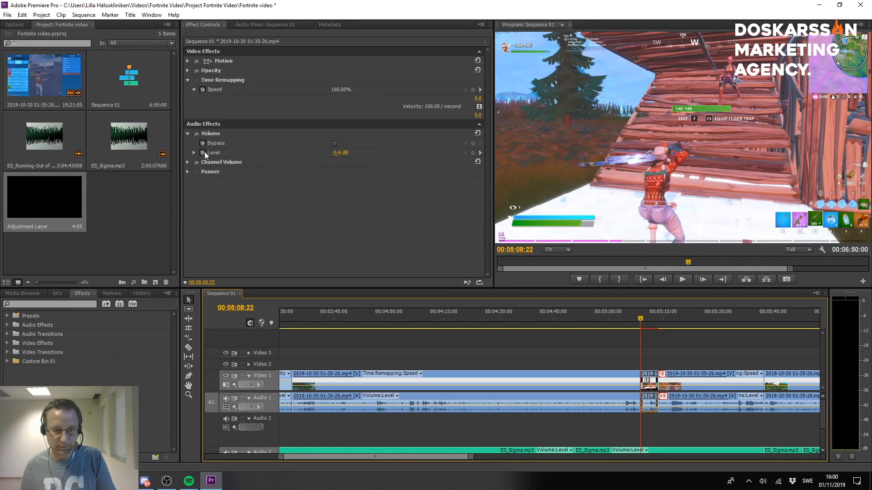
pyautogui.click(473, 152)
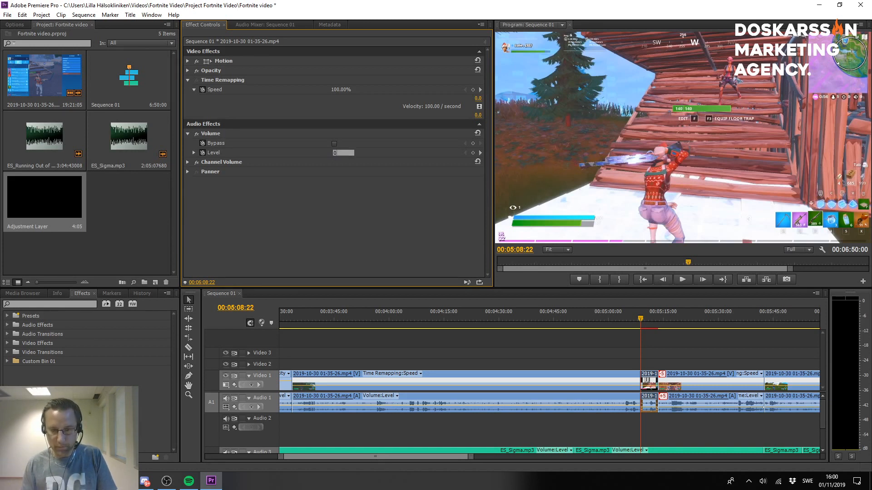
# Play the sequence from just before the short clip to 00:05:40:29, check the audio levels and clear the selection.
pyautogui.click(625, 316)
pyautogui.press('space')
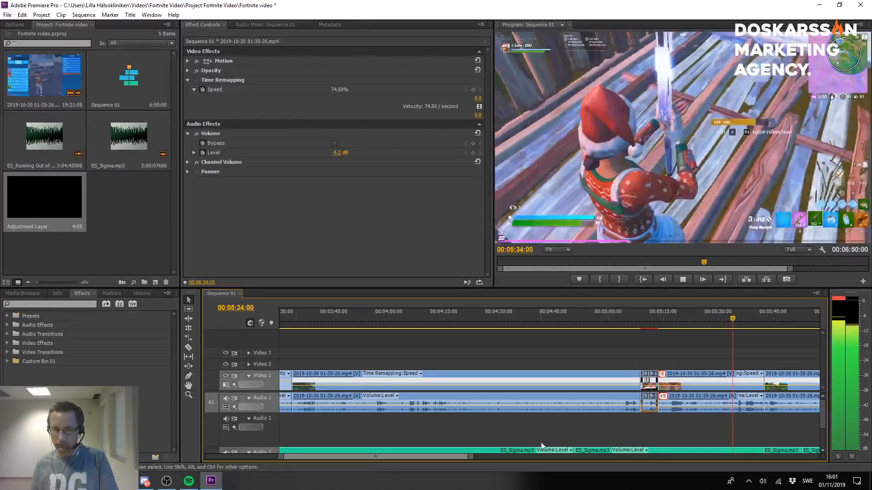
pyautogui.moveTo(455, 457); pyautogui.dragTo(469, 459)
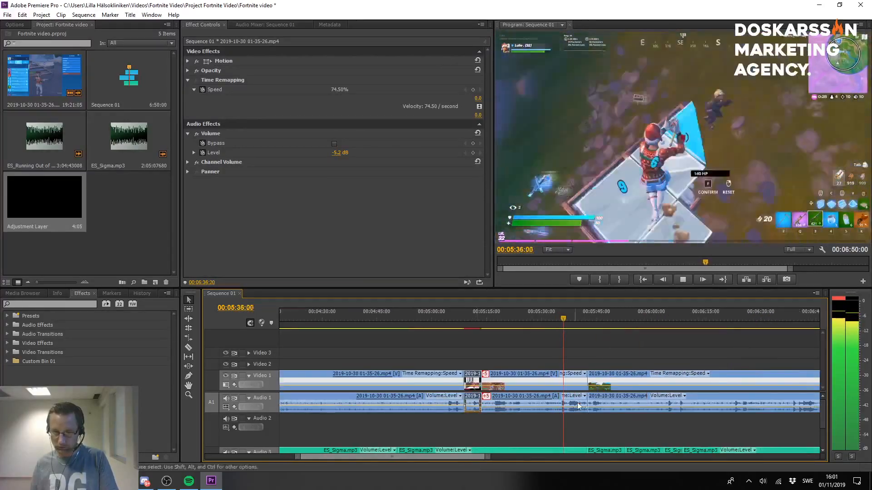
pyautogui.scroll(-2, 579, 405)
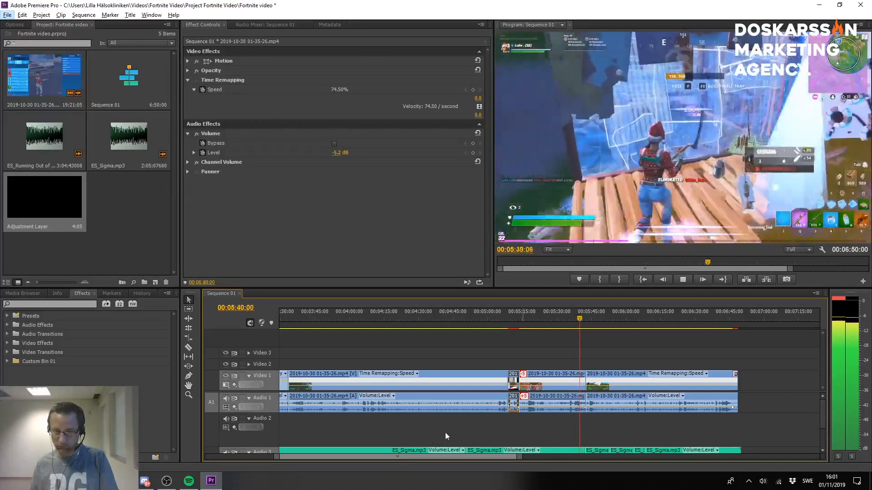
pyautogui.click(516, 362)
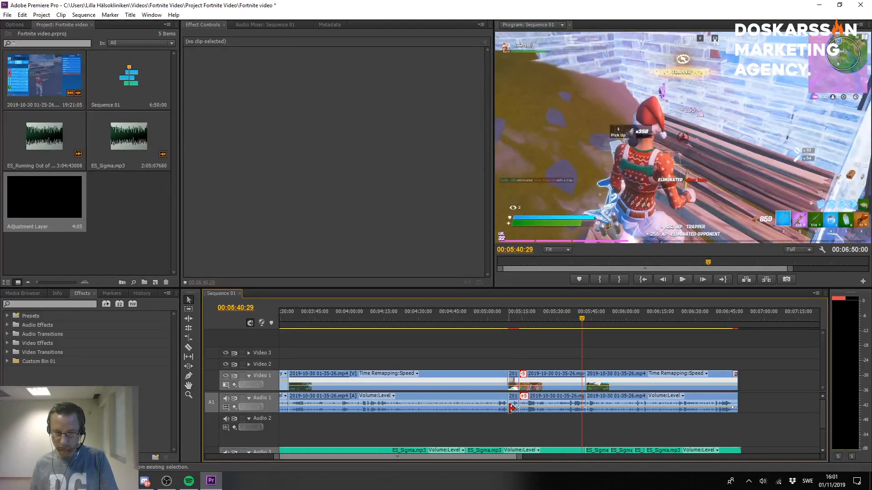
# Select the gameplay clip right after the short one and set its volume Level to 0 dB at 00:05:40:29.
pyautogui.click(514, 362)
pyautogui.scroll(5, 514, 402)
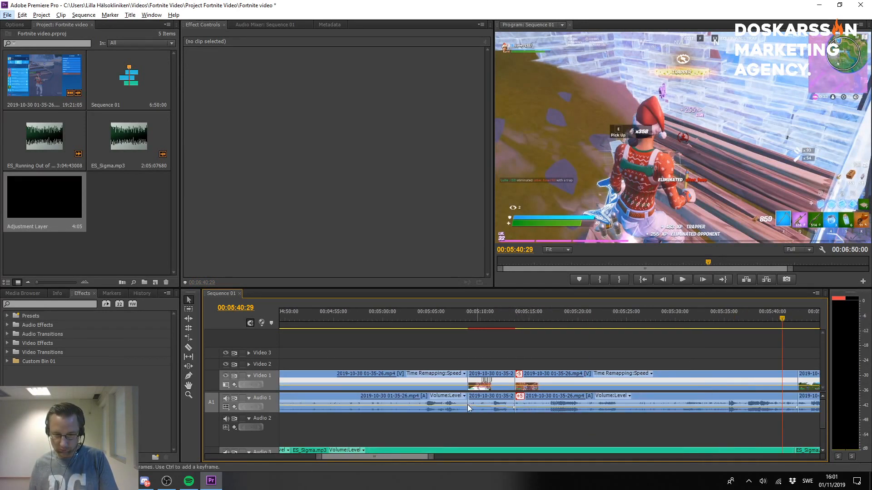
pyautogui.click(470, 407)
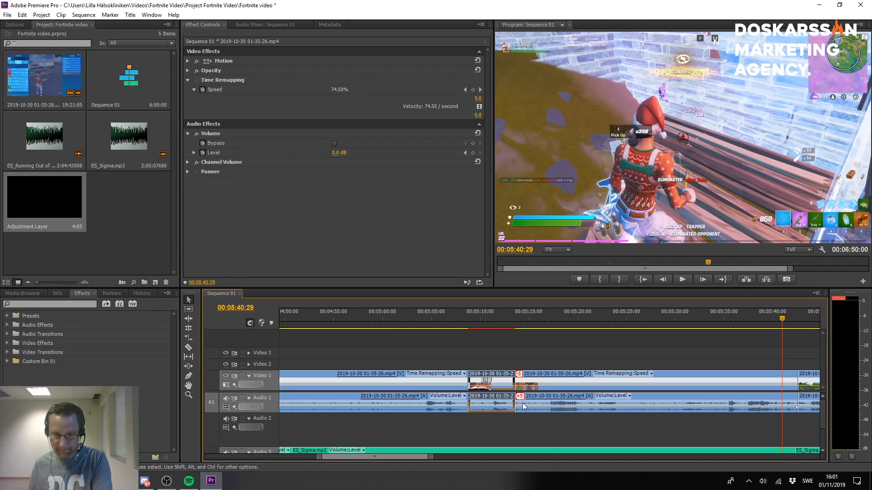
pyautogui.click(547, 404)
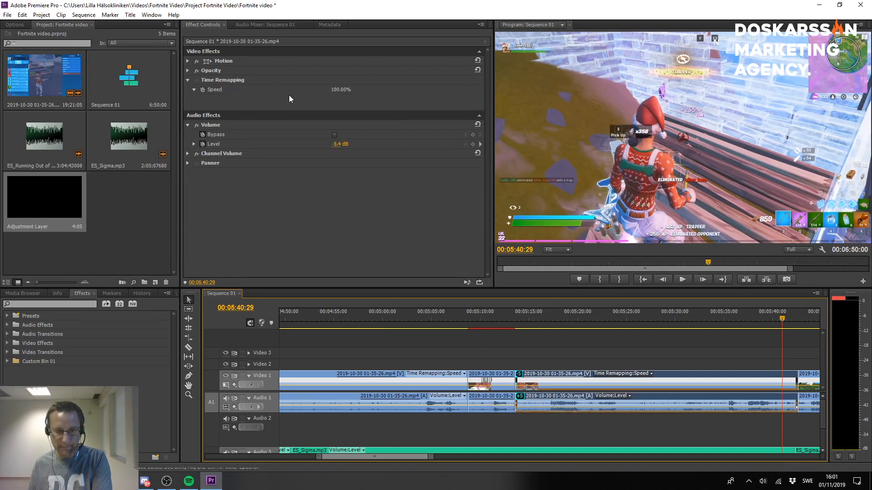
pyautogui.click(339, 144)
pyautogui.write('0')
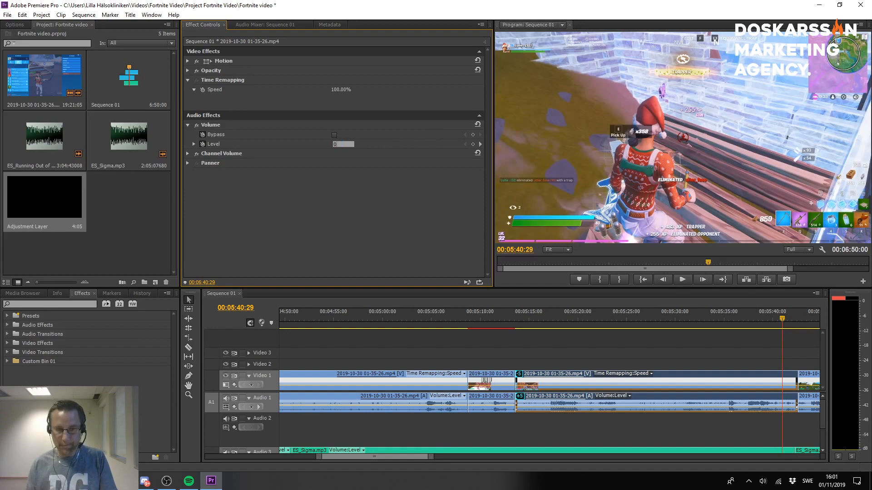
pyautogui.press('Return')
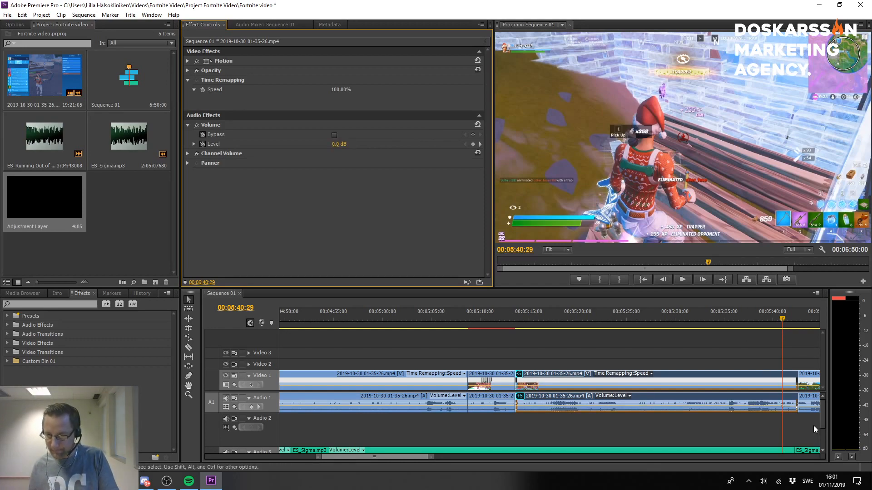
# Play across that clip's end into the last gameplay clip, stopping at 00:05:44:09, to check the audio transition.
pyautogui.click(766, 318)
pyautogui.press('space')
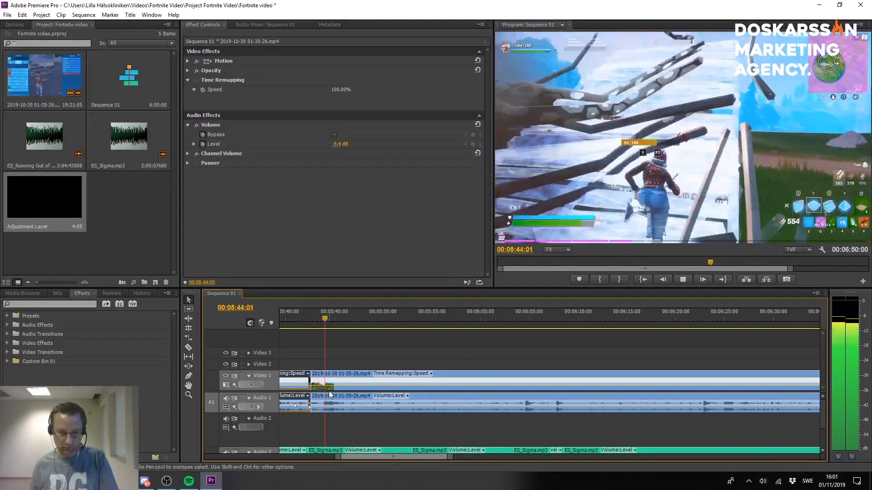
pyautogui.press('space')
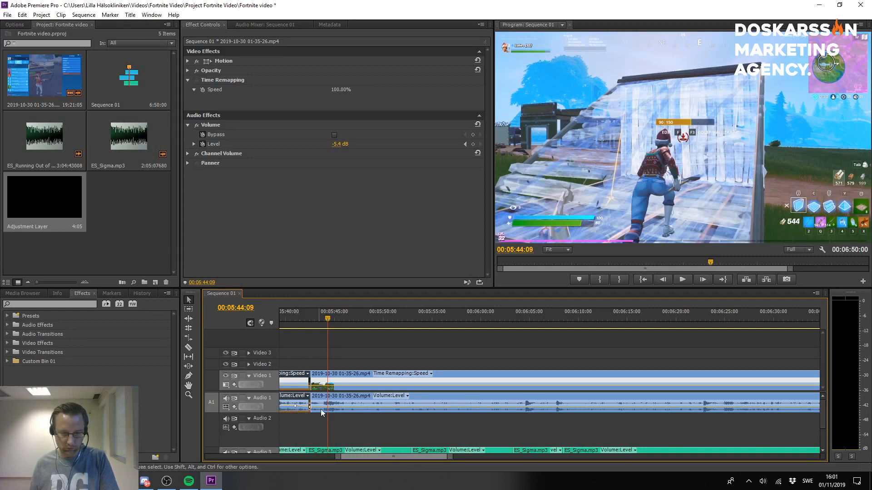
# Select the last gameplay clip's audio, open its volume Level for editing, then deselect all clips and save the project.
pyautogui.click(297, 409)
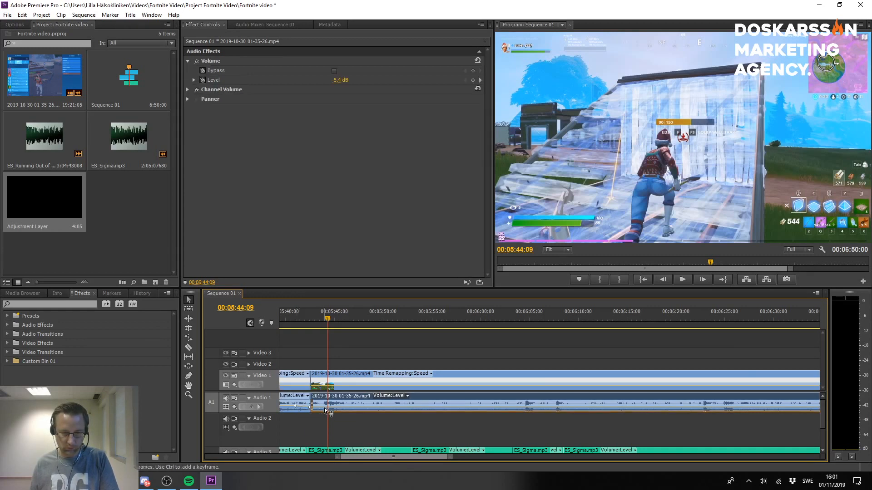
pyautogui.click(335, 83)
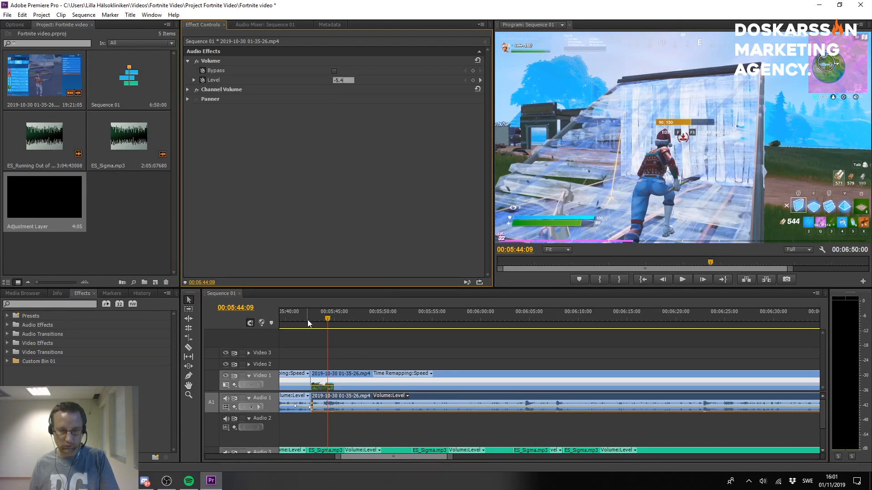
pyautogui.click(312, 345)
pyautogui.hotkey('ctrl', 's')
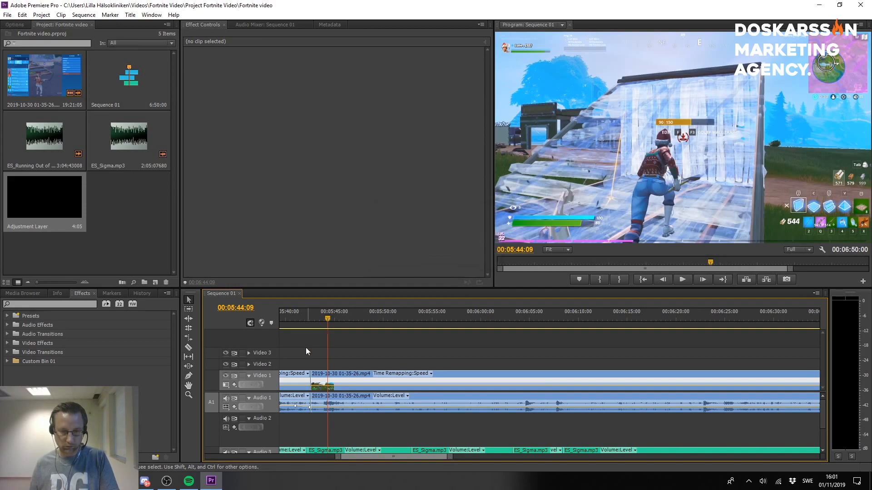
# Play the remainder of the sequence from about 00:05:40 to 00:06:47:00 and check the sound through the ending fade.
pyautogui.click(289, 314)
pyautogui.press('space')
pyautogui.scroll(5, 289, 315)
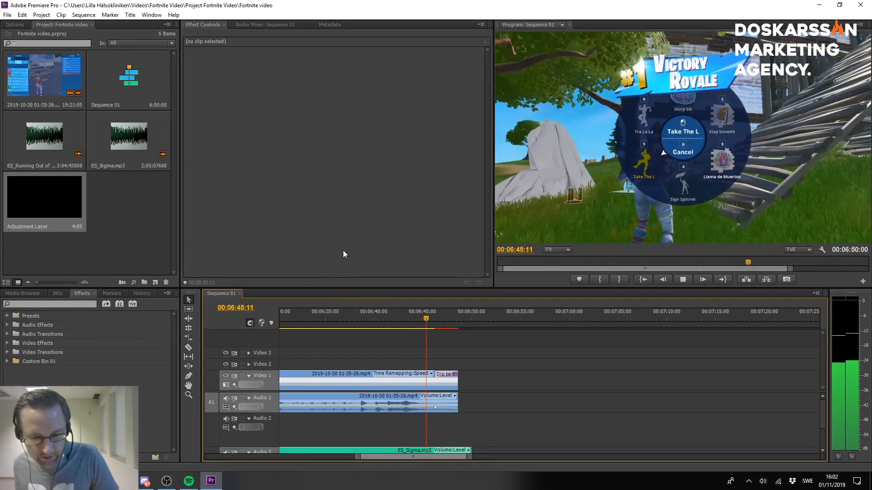
pyautogui.press('space')
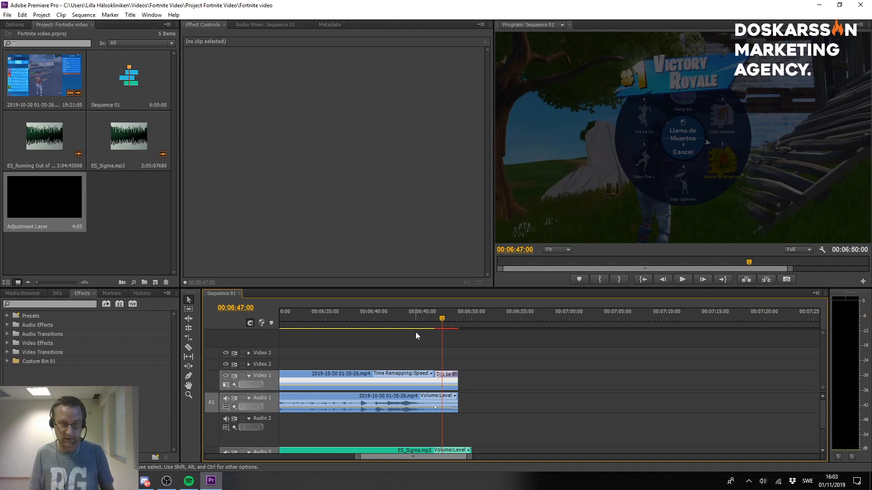
pyautogui.scroll(-5, 450, 387)
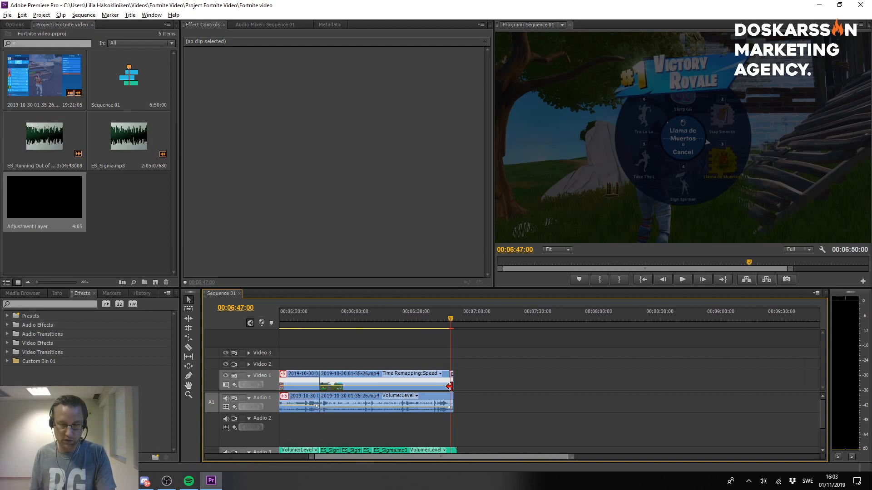
pyautogui.scroll(-3, 449, 387)
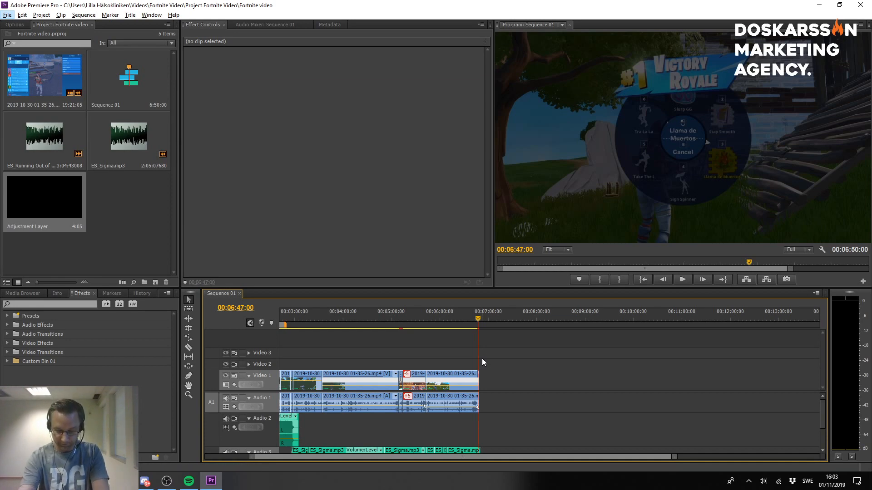
# Switch to OBS Studio and transition the live program to the "Thanks for watching" scene.
pyautogui.hotkey('alt', 'Tab')
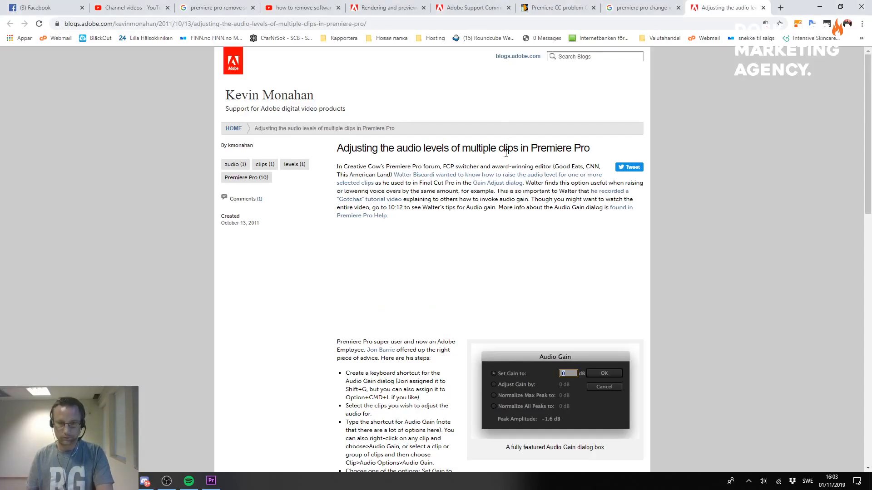
pyautogui.hotkey('alt', 'Tab')
pyautogui.click(140, 314)
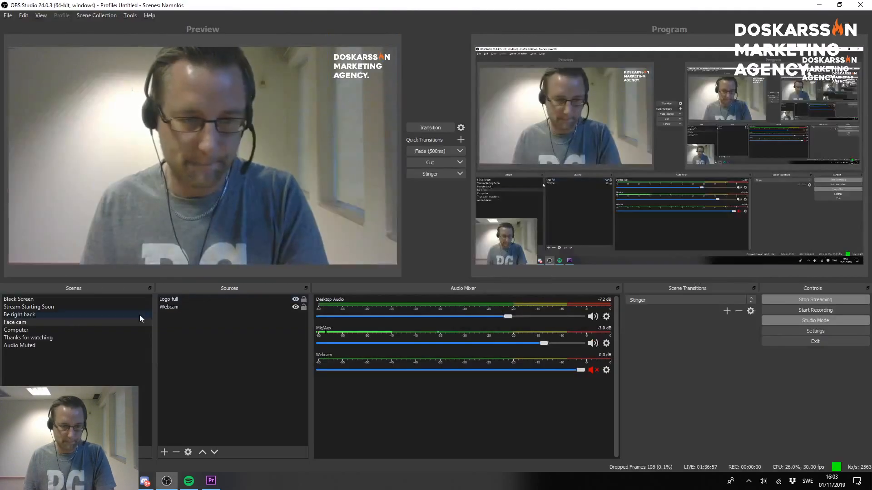
pyautogui.click(57, 339)
pyautogui.click(442, 125)
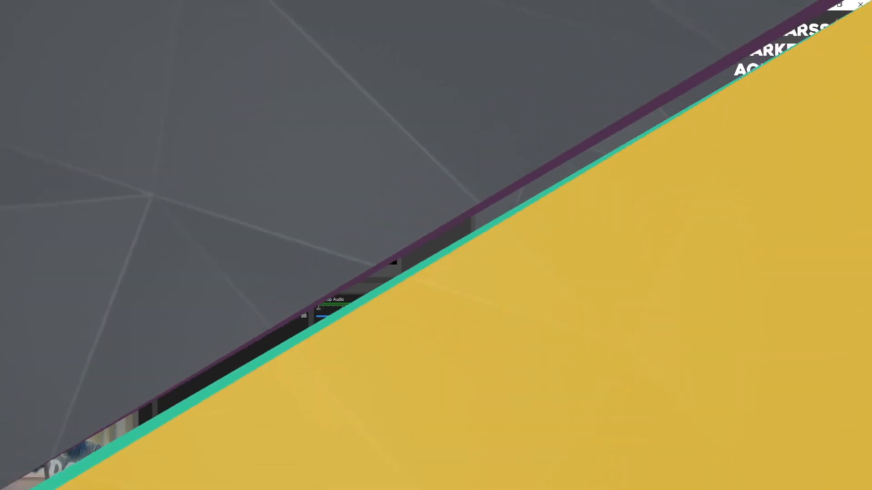